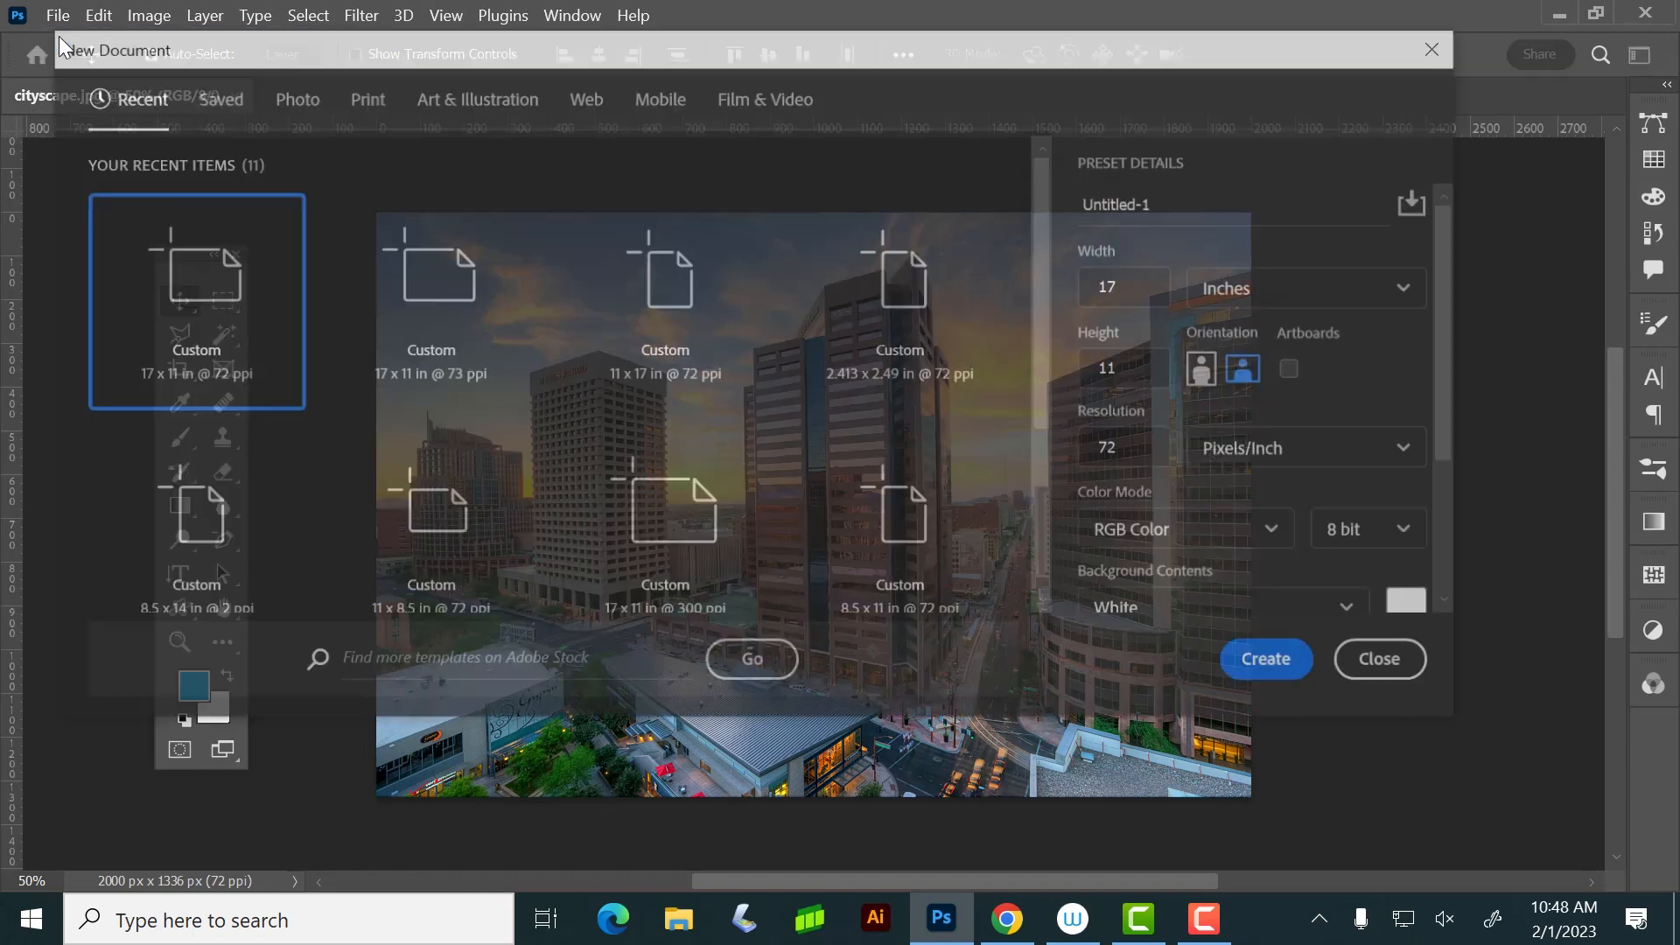
Create a new document from the Print preset Letter, 8.5 x 11 inches portrait, with a resolution of 72 pixels/inch
left_click(360, 97)
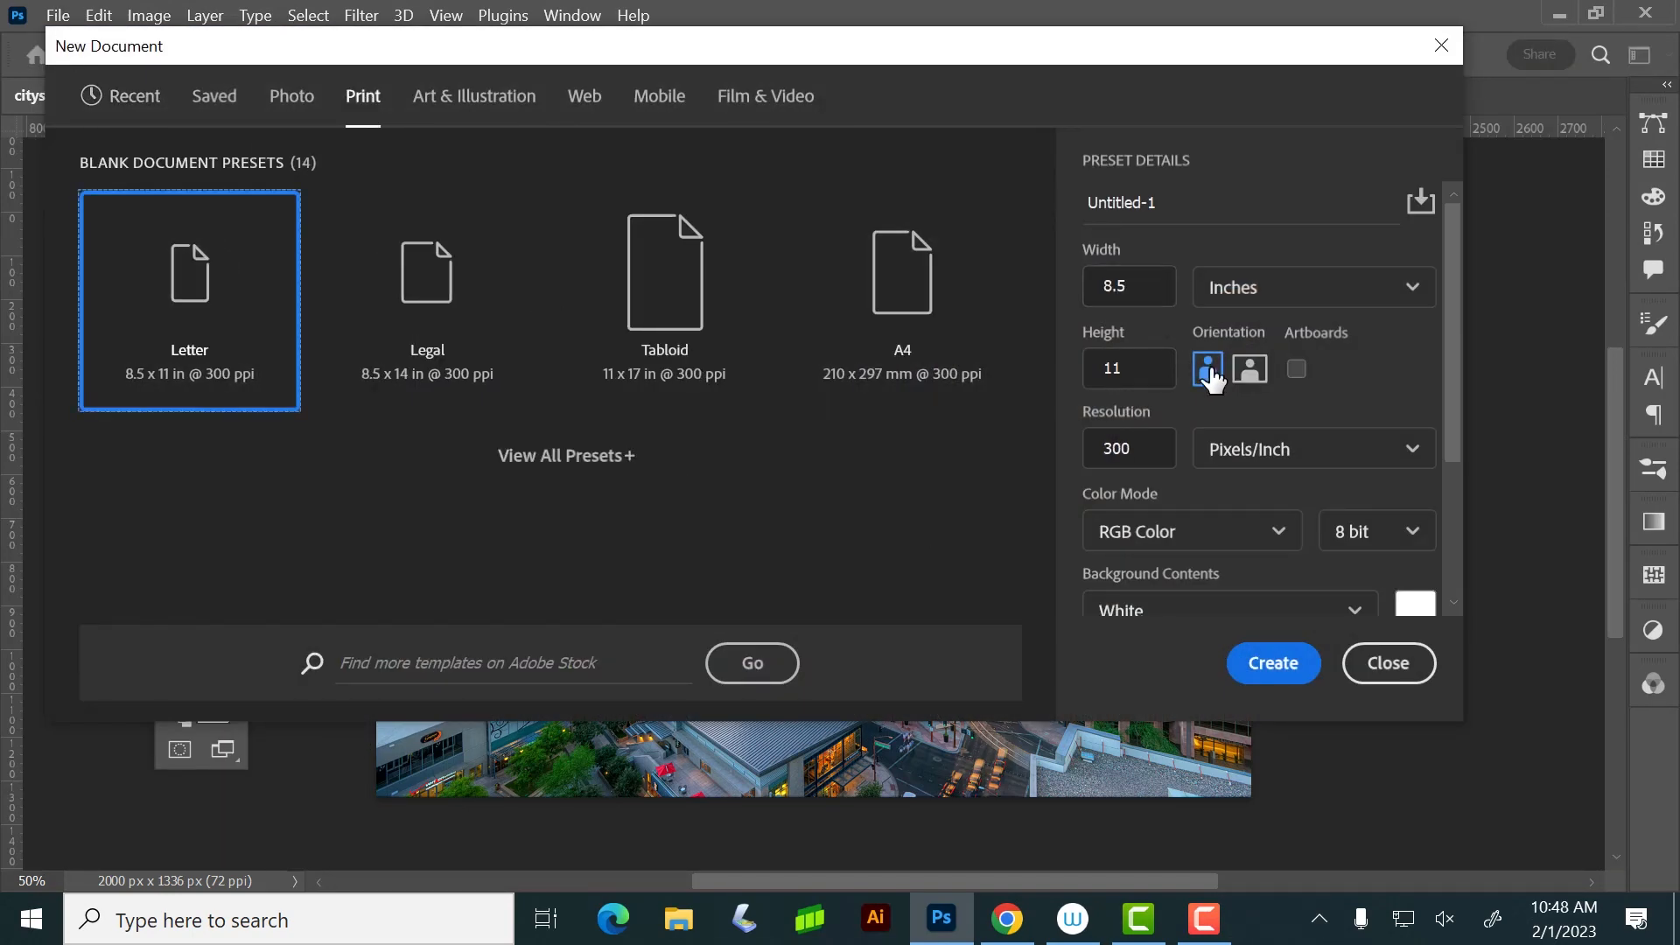
left_click_drag(1141, 448, 1023, 358)
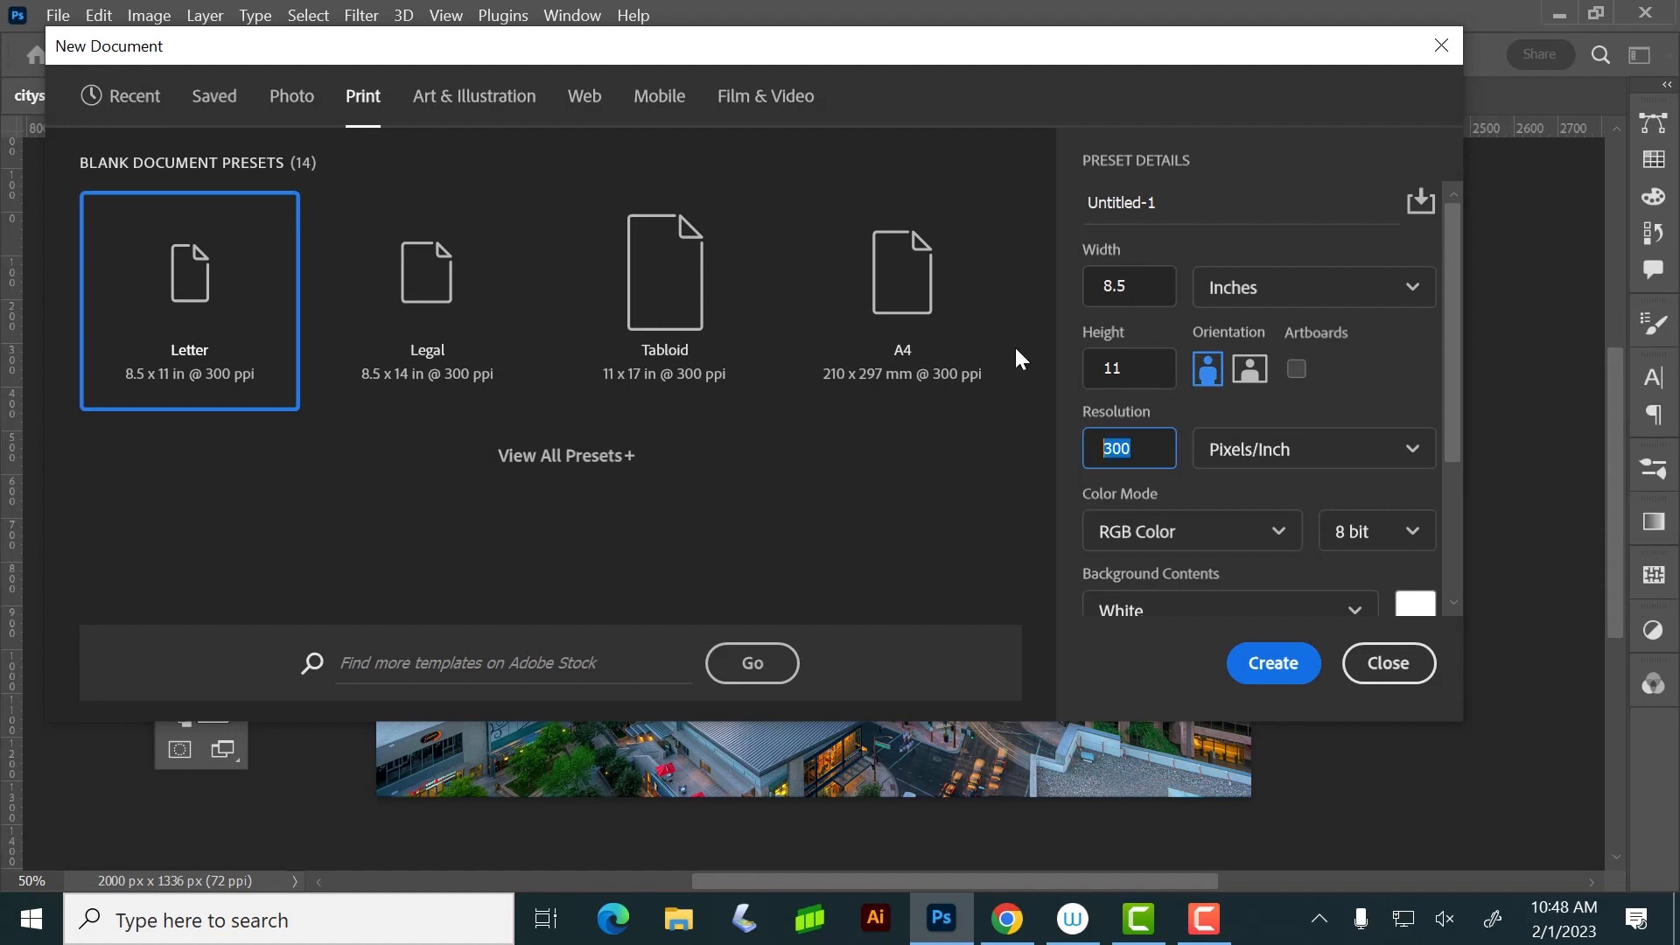
type("72")
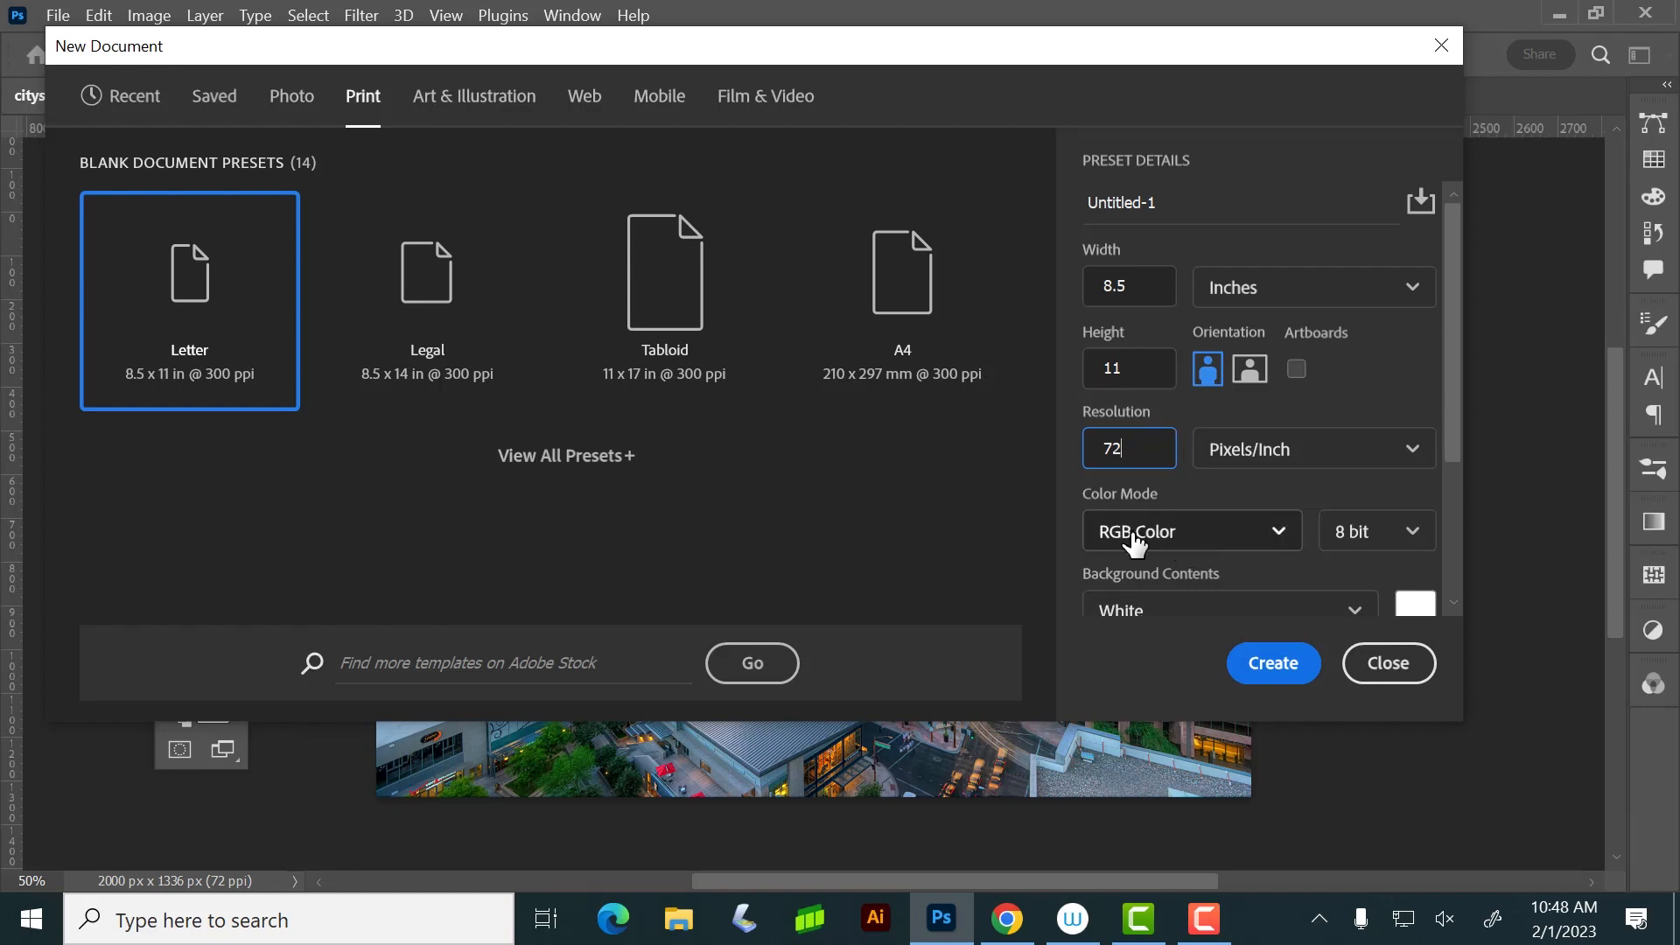
key("Return")
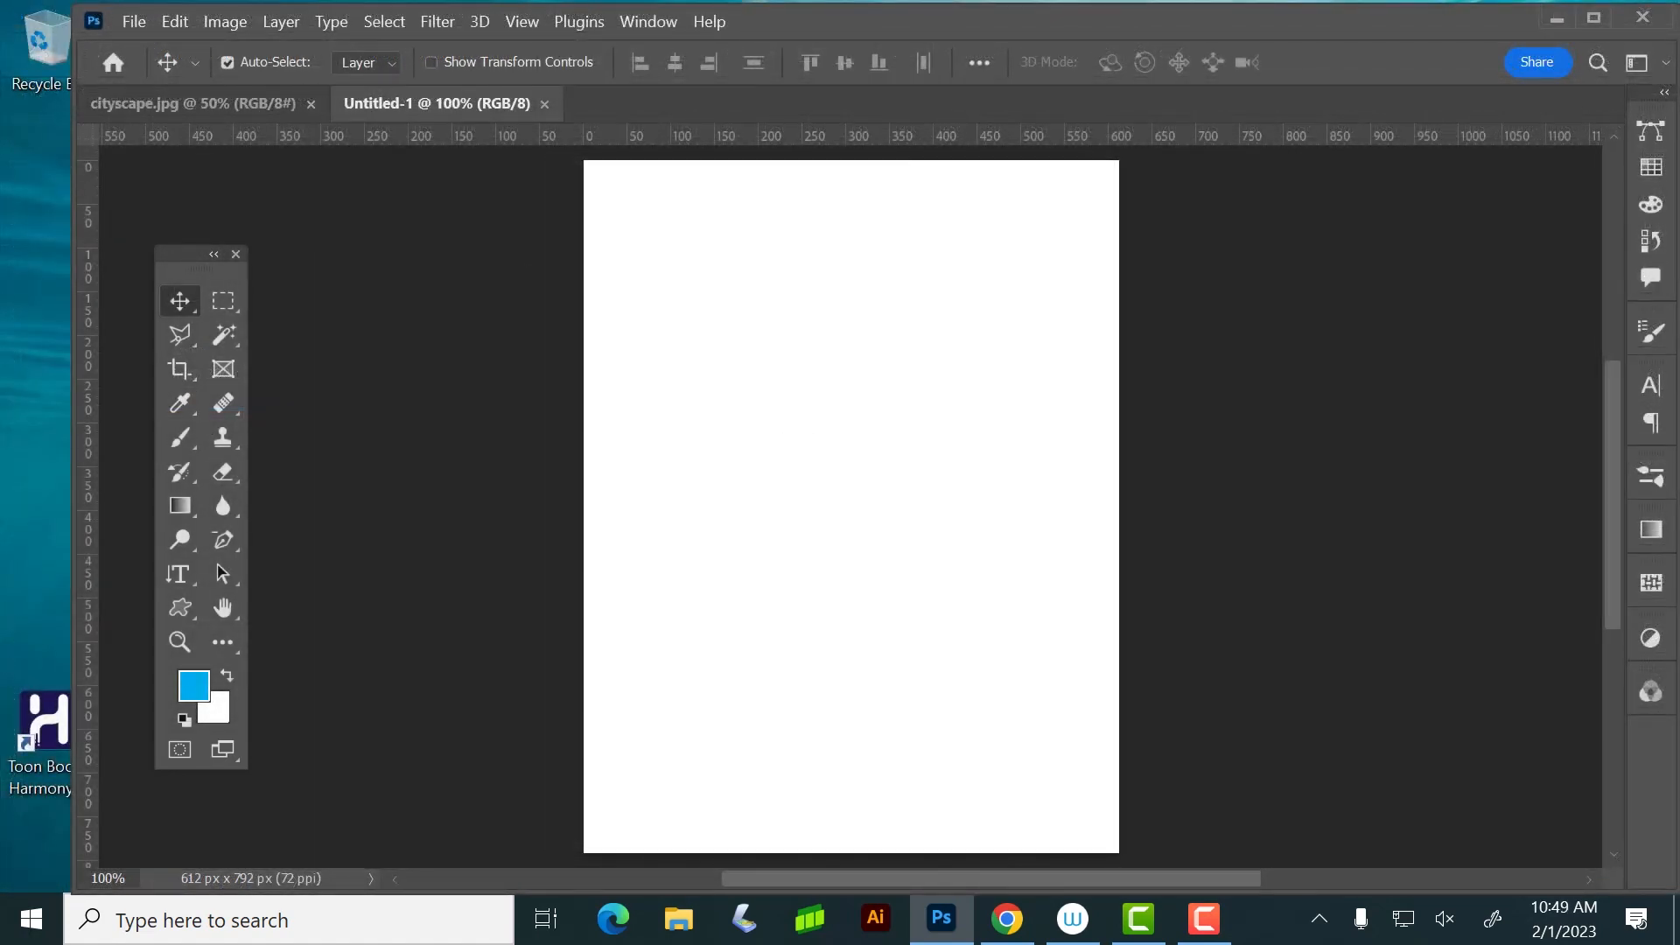
Dock the Layers panel with the collapsed panels, expand it, and add a new empty layer above the background
key("F7")
left_click_drag(1341, 228, 1649, 122)
left_click(1652, 140)
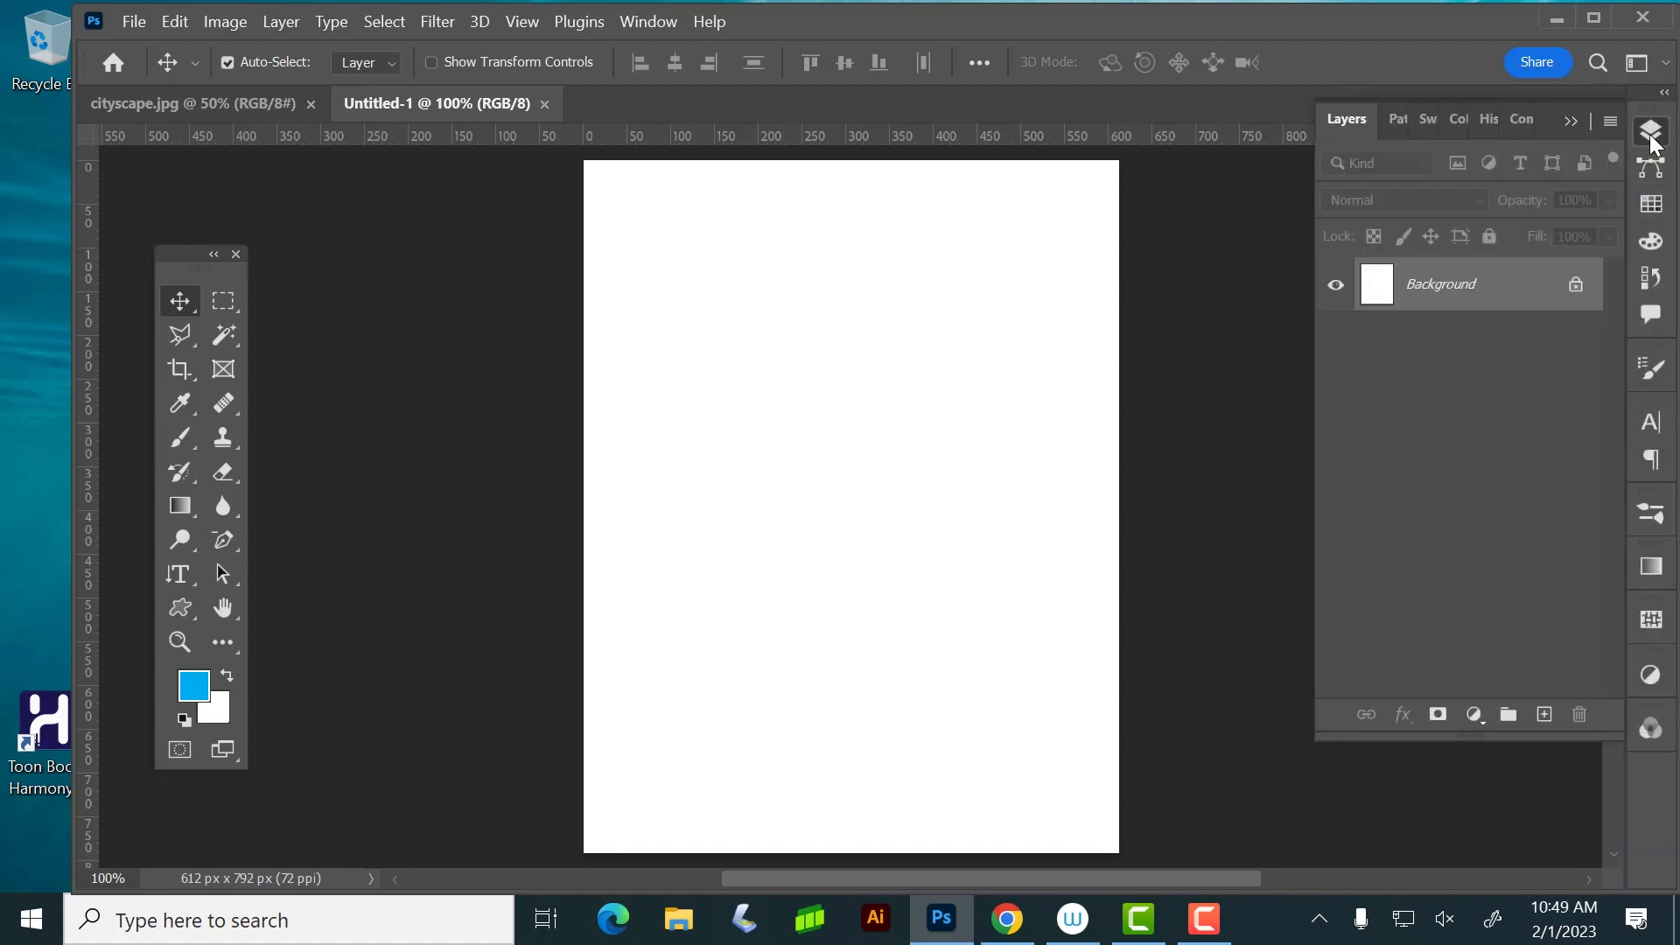
left_click(1544, 714)
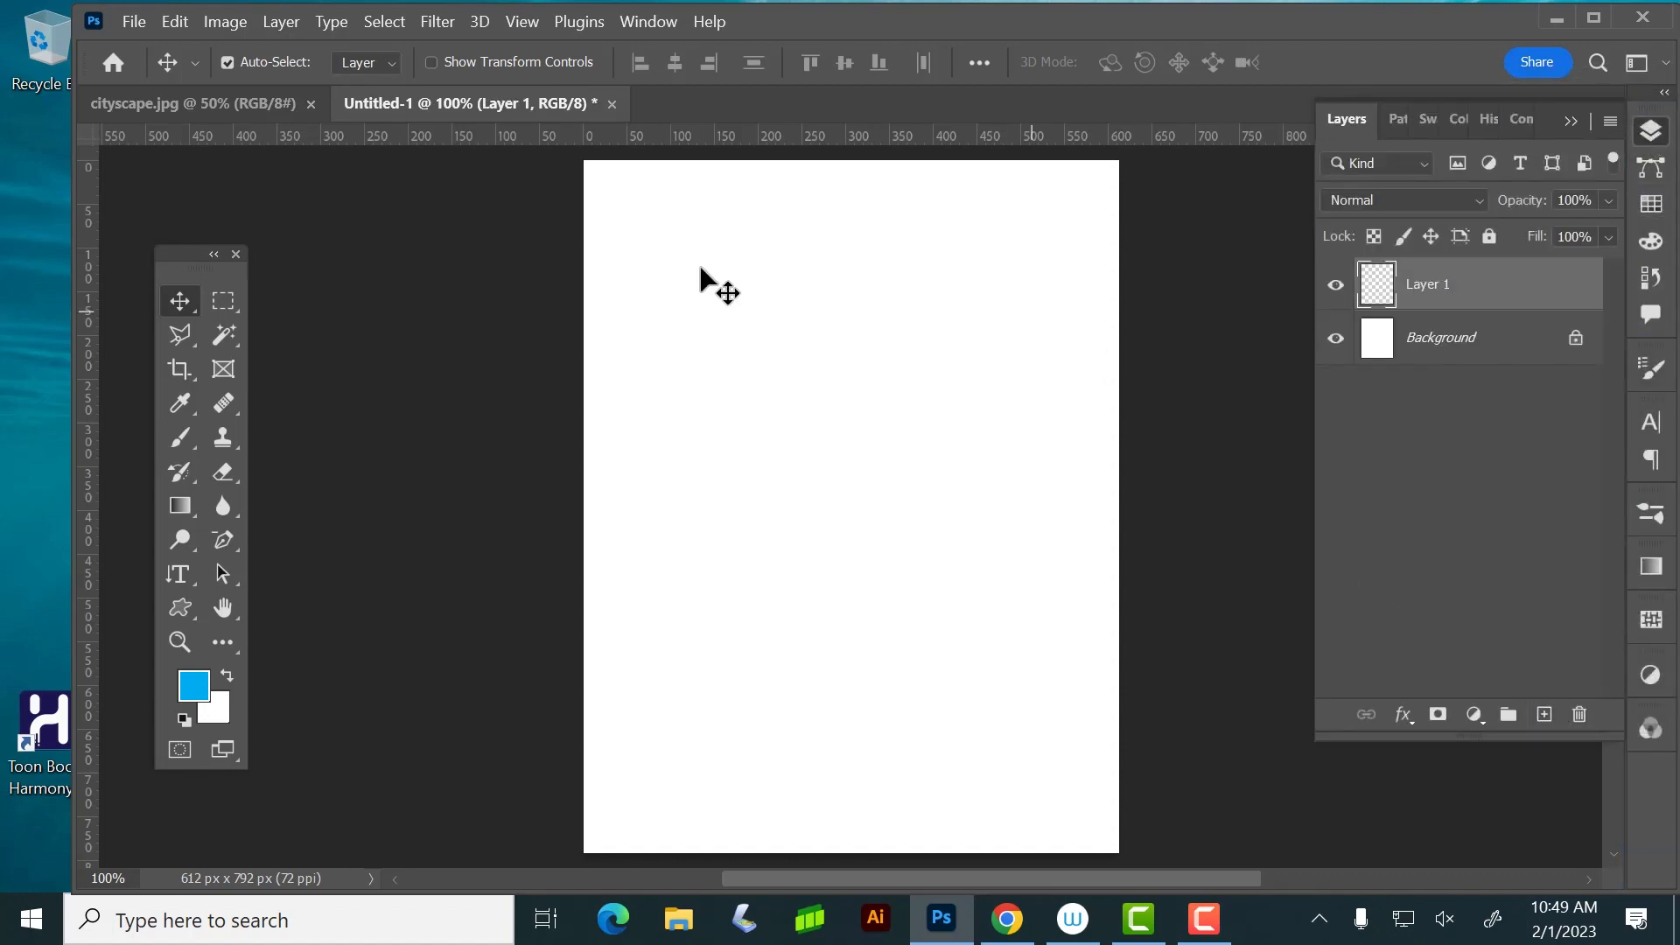
Draw a tall rectangular marquee selection on the left half of the page
left_click(225, 308)
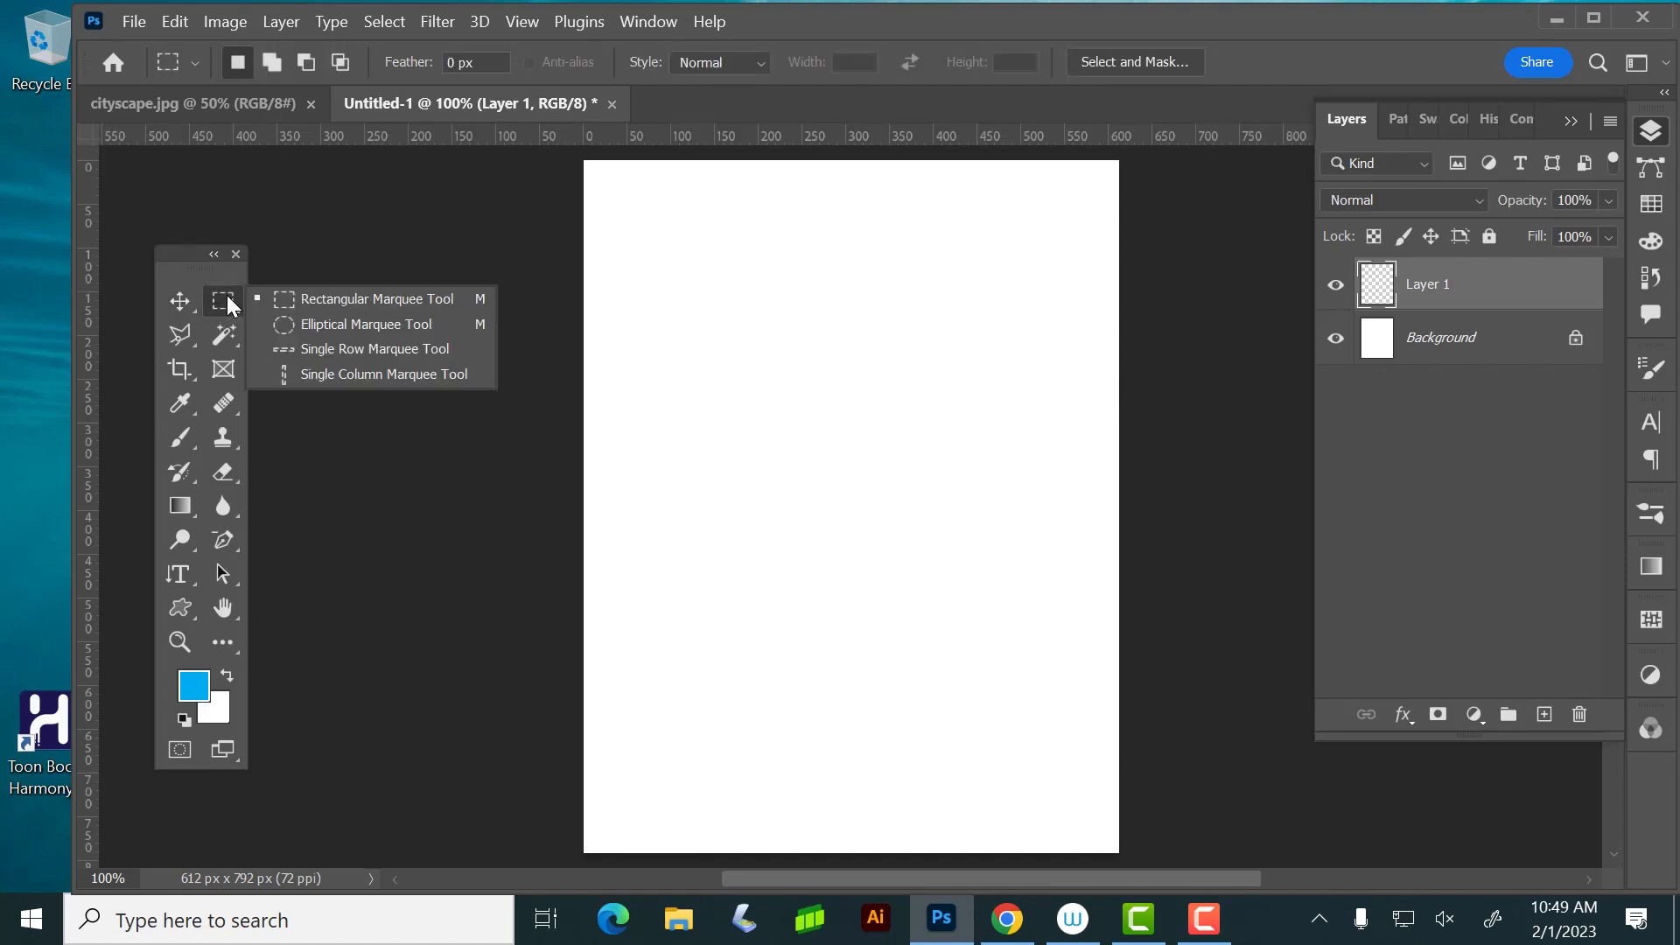
left_click(332, 298)
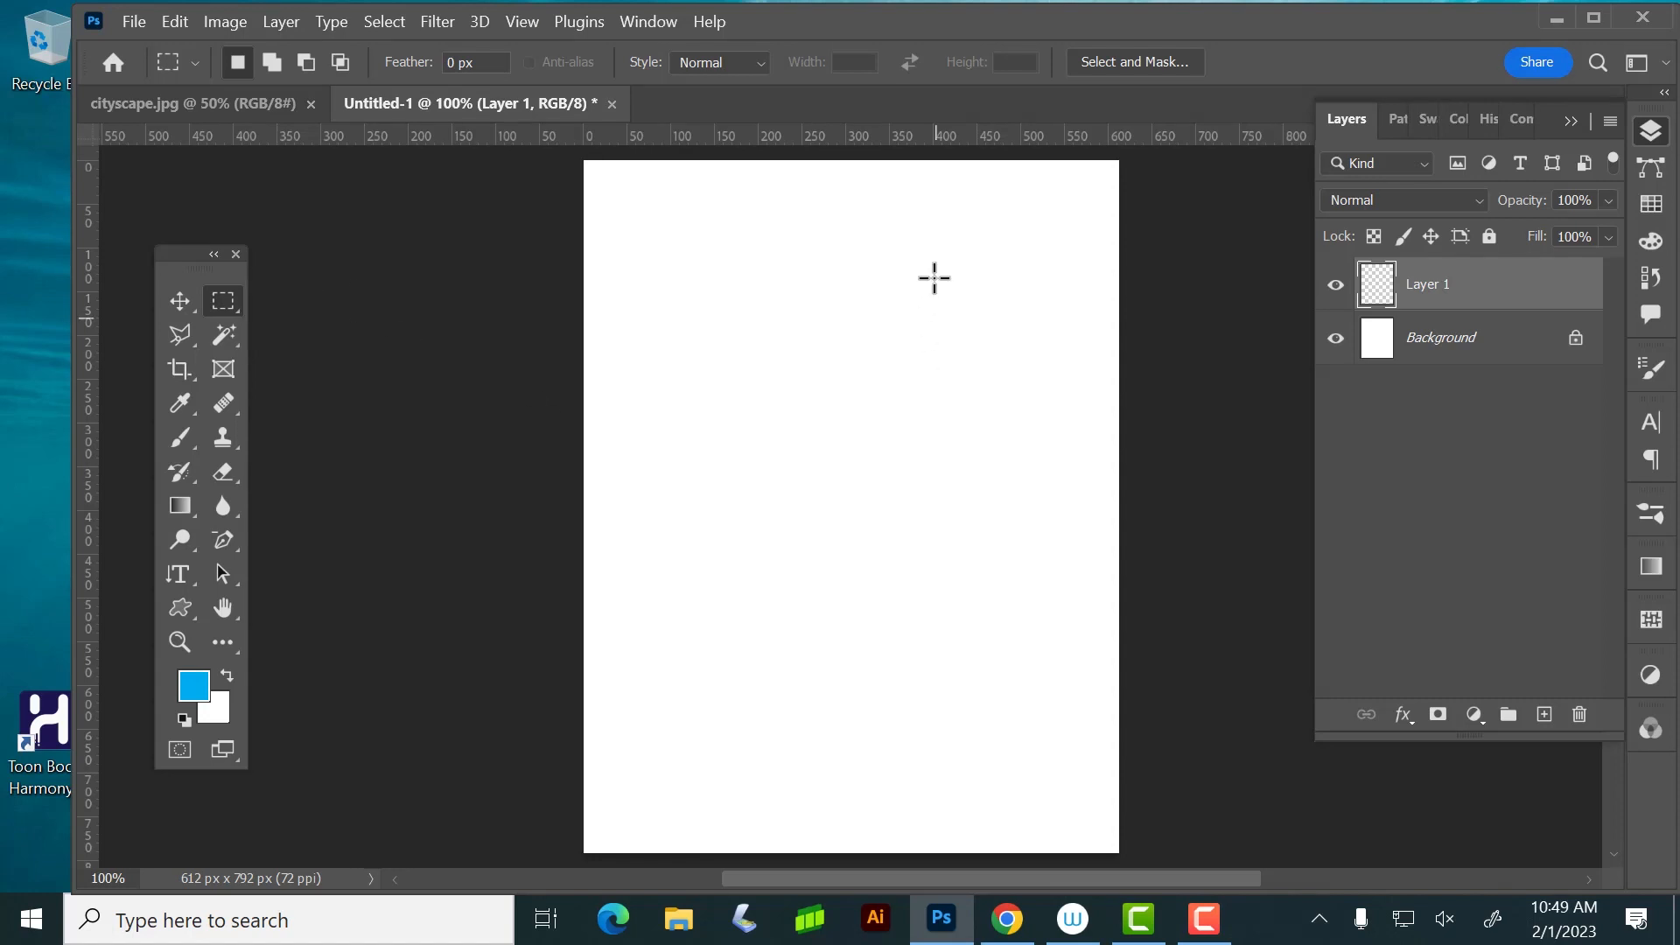
left_click_drag(661, 202, 814, 786)
Try a linear blue-to-transparent gradient running down through the selection on Layer 1, and undo it
left_click(172, 502)
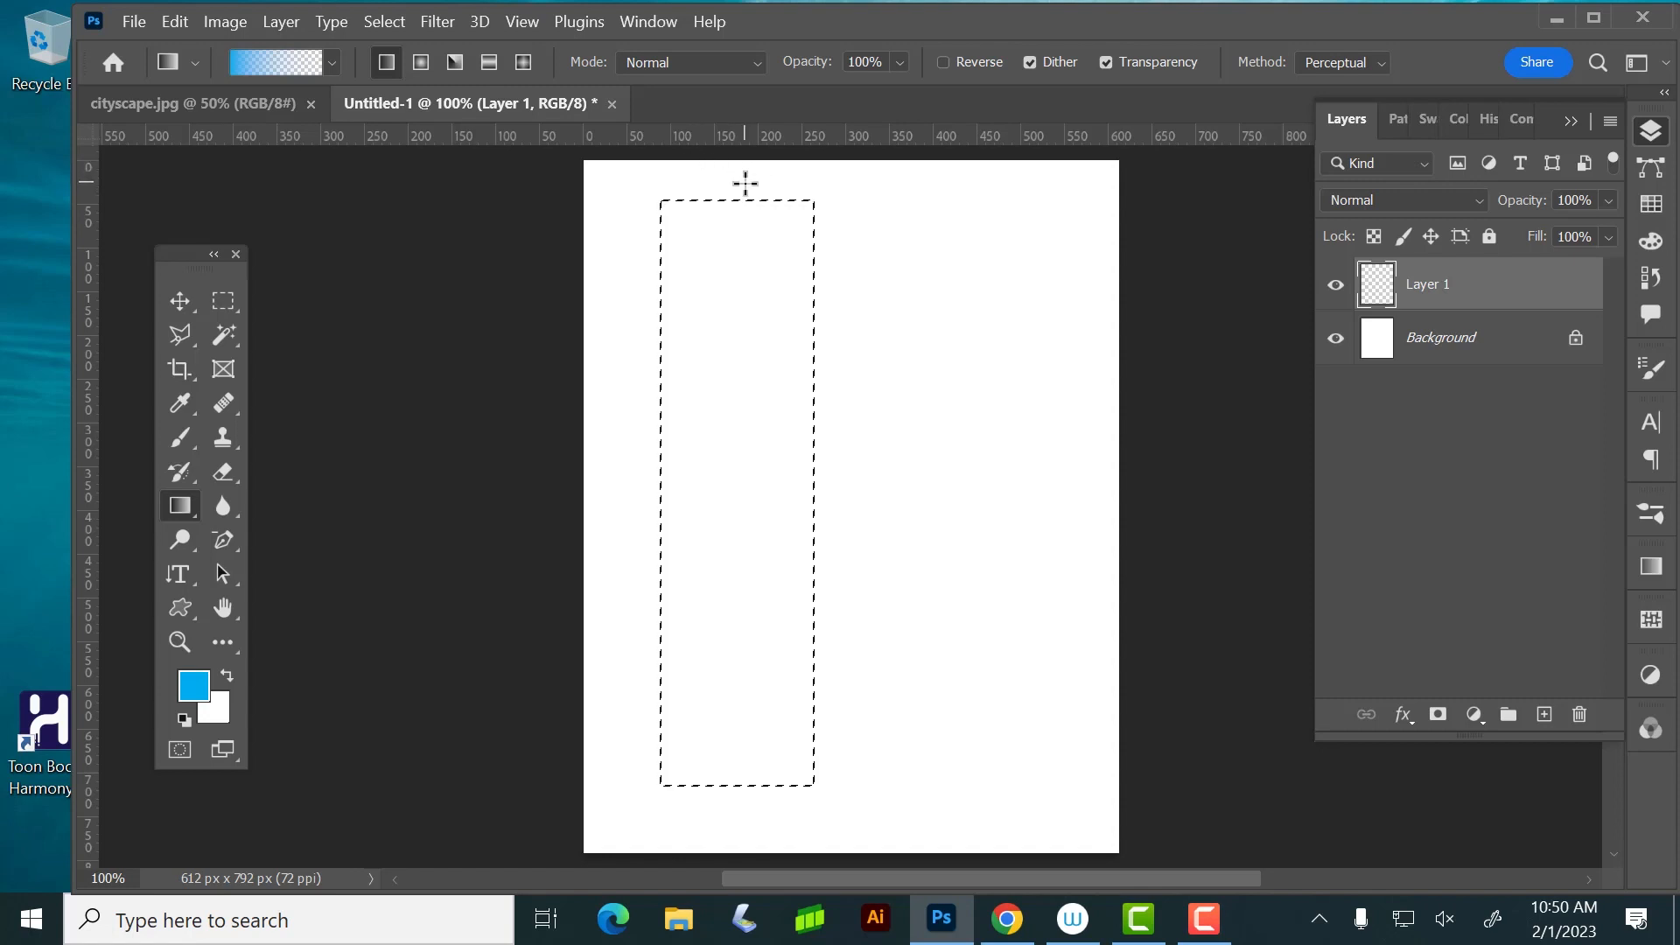
left_click_drag(747, 183, 766, 514)
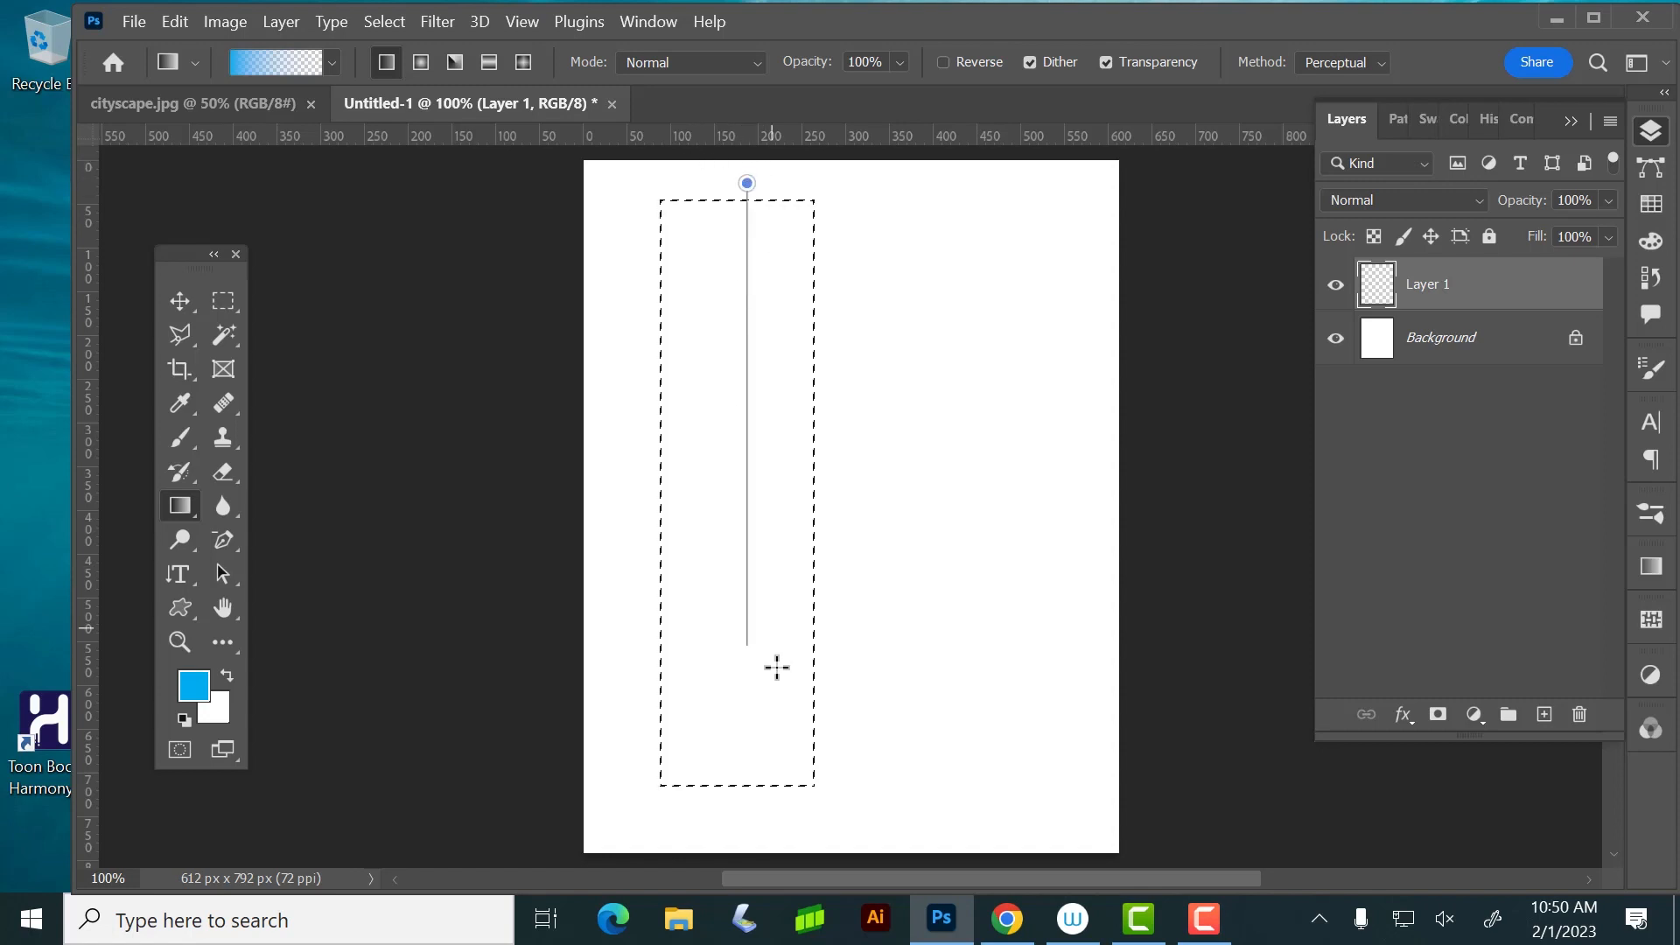
left_click_drag(776, 668, 777, 678)
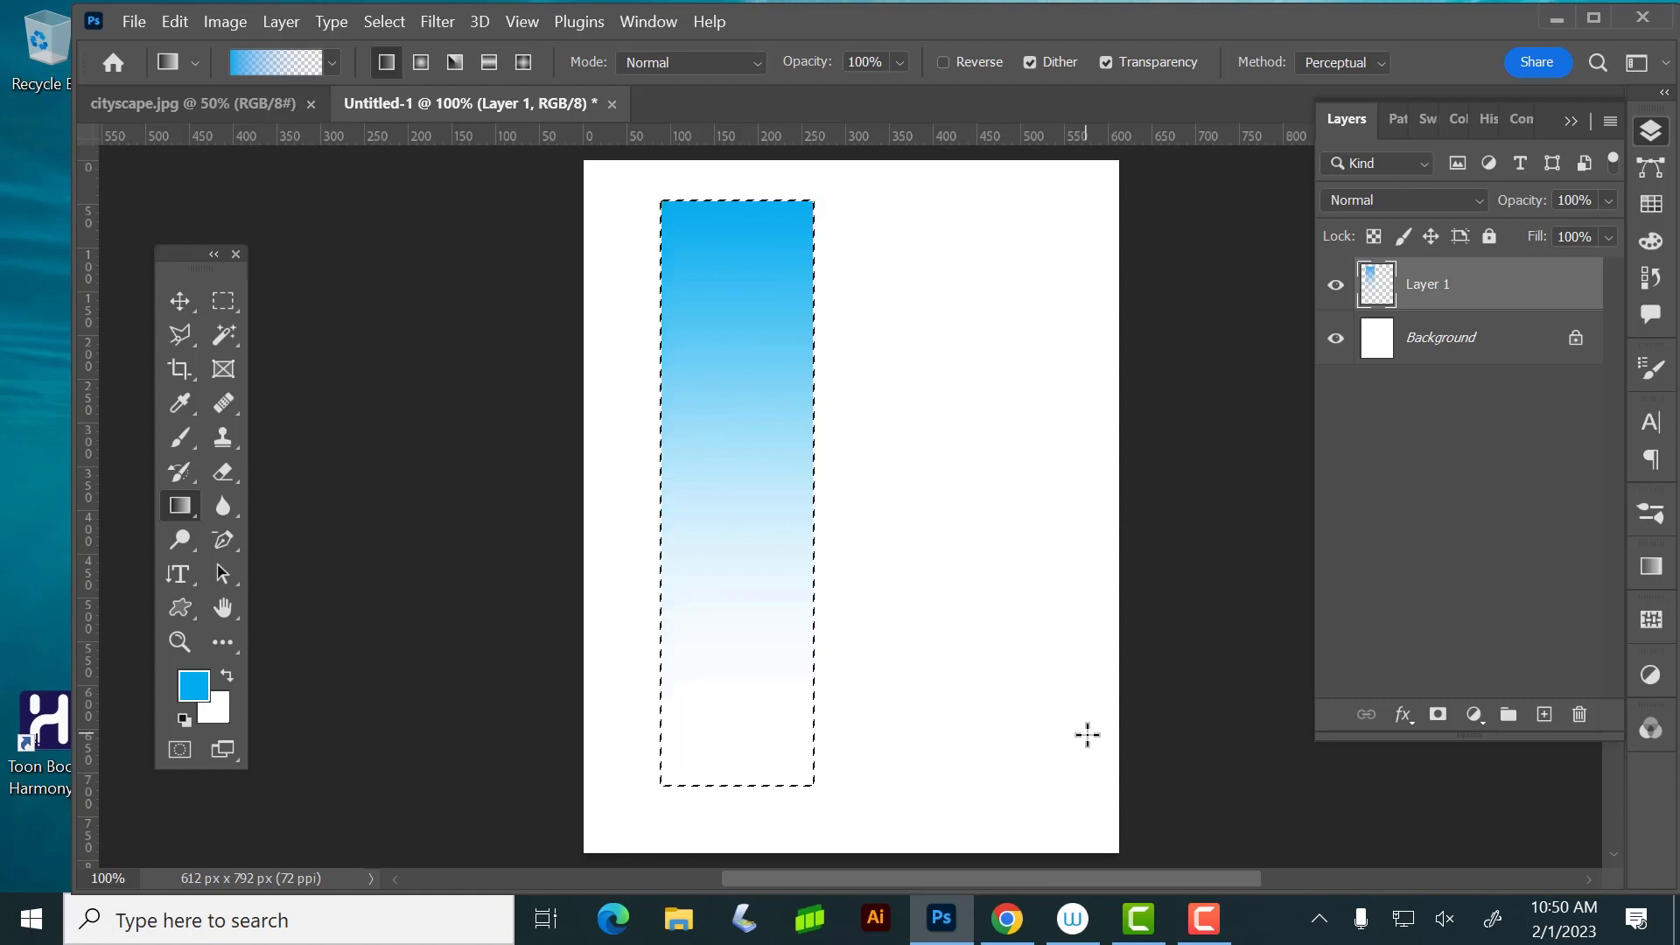
key("ctrl+z")
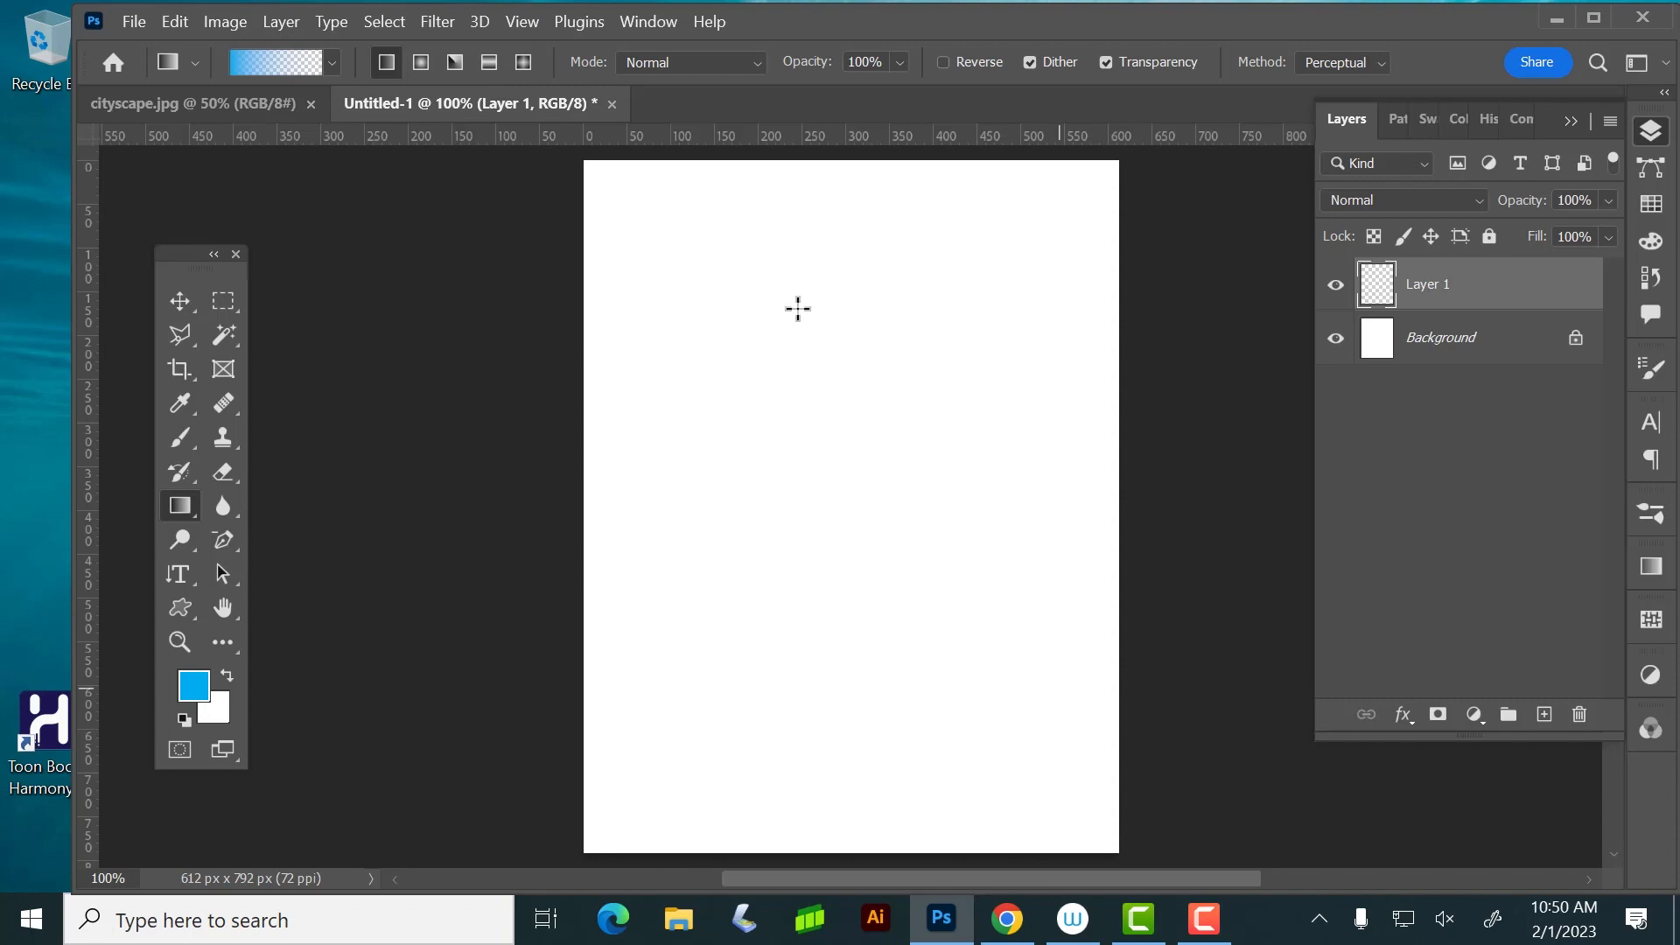
Draw a radial blue-to-transparent gradient on Layer 1 from near the page centre toward the lower-right corner
left_click(422, 63)
left_click_drag(836, 468, 1077, 803)
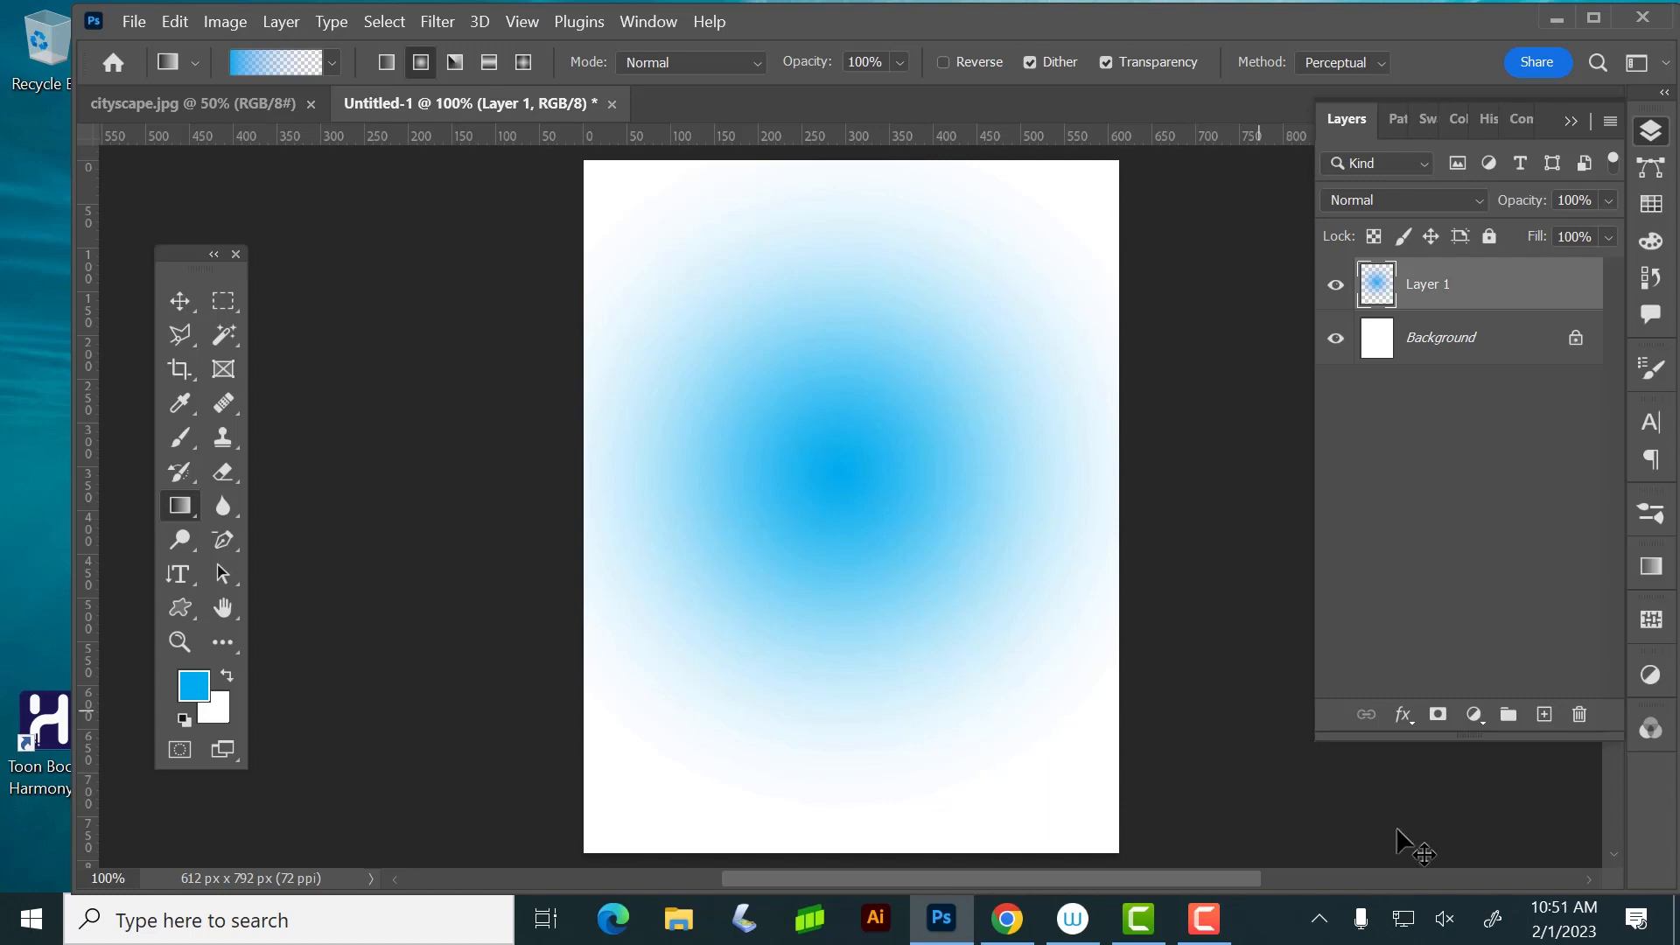
Unlock the background layer and toggle its visibility repeatedly to check the gradient's transparency, finishing with Layer 1 selected
left_click(1576, 339)
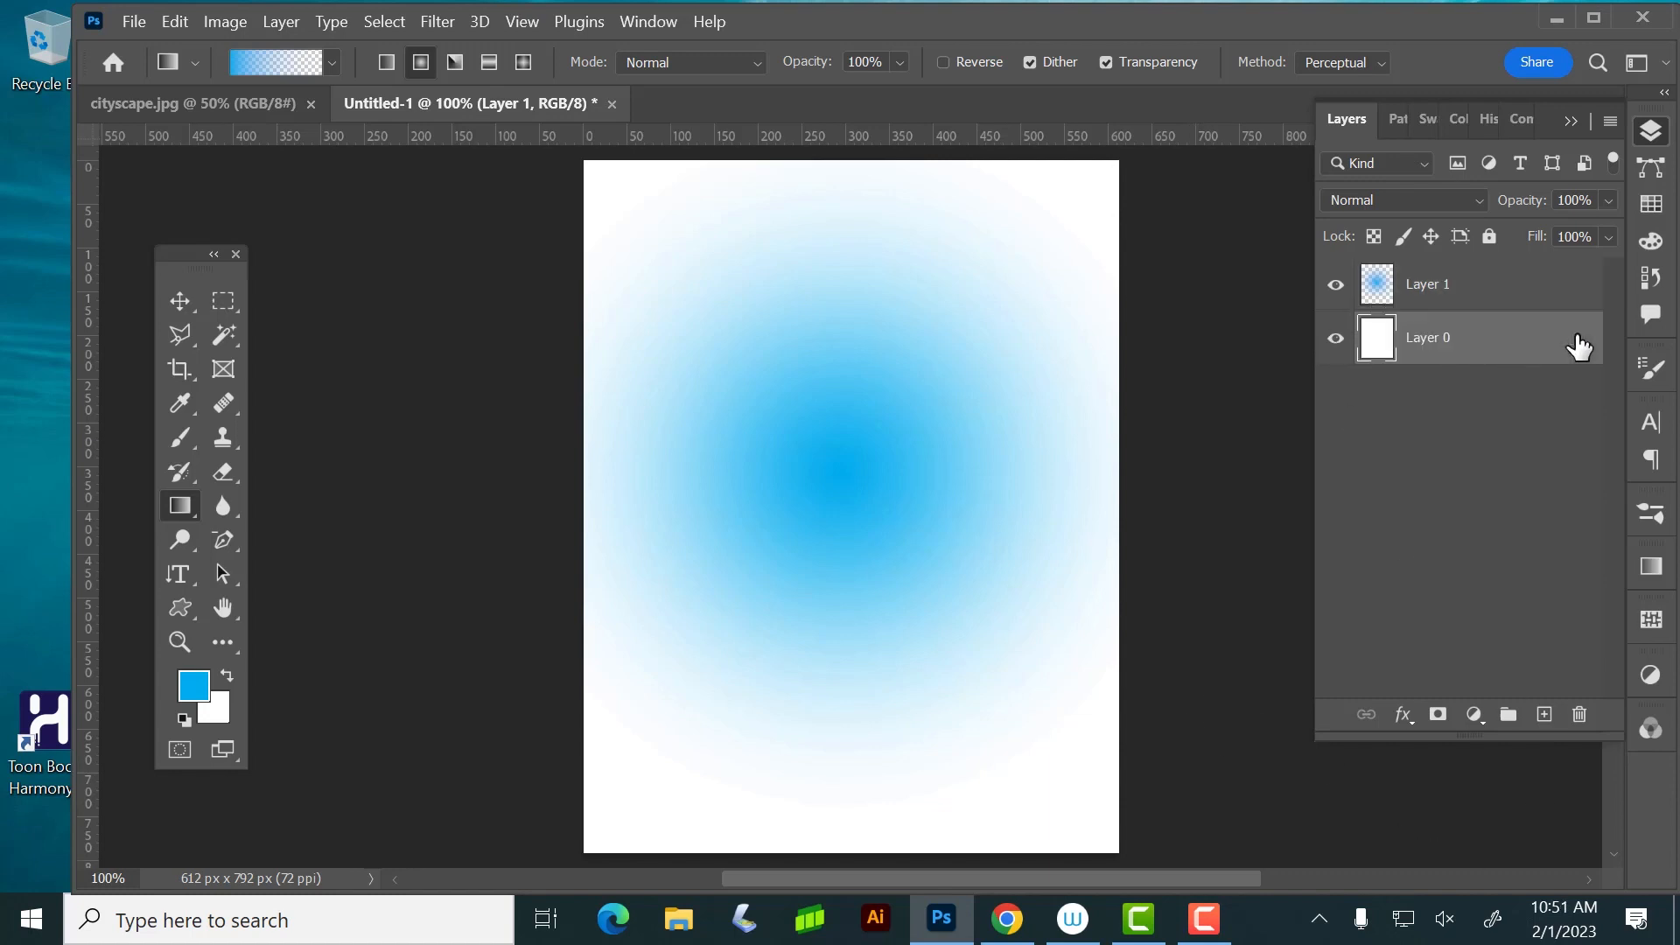
left_click(1336, 339)
left_click(1340, 344)
left_click(1340, 344)
left_click(1340, 344)
left_click(1544, 300)
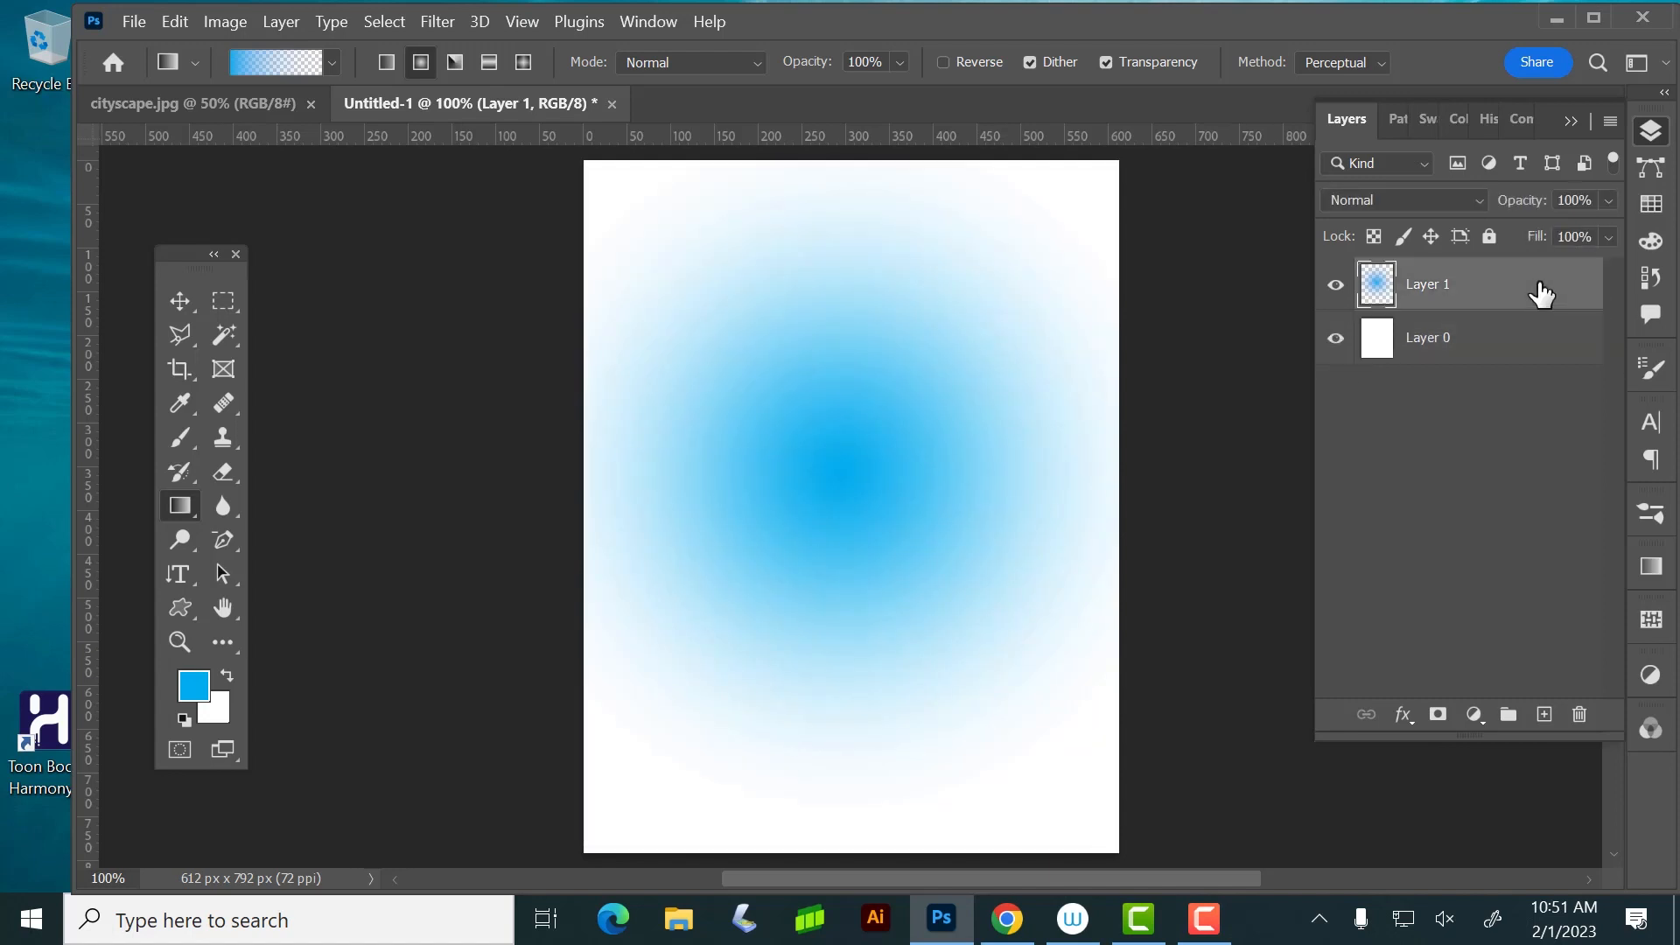
Undo the visibility changes, the background unlocking and the radial gradient
key("ctrl+z")
key("ctrl+shift+z")
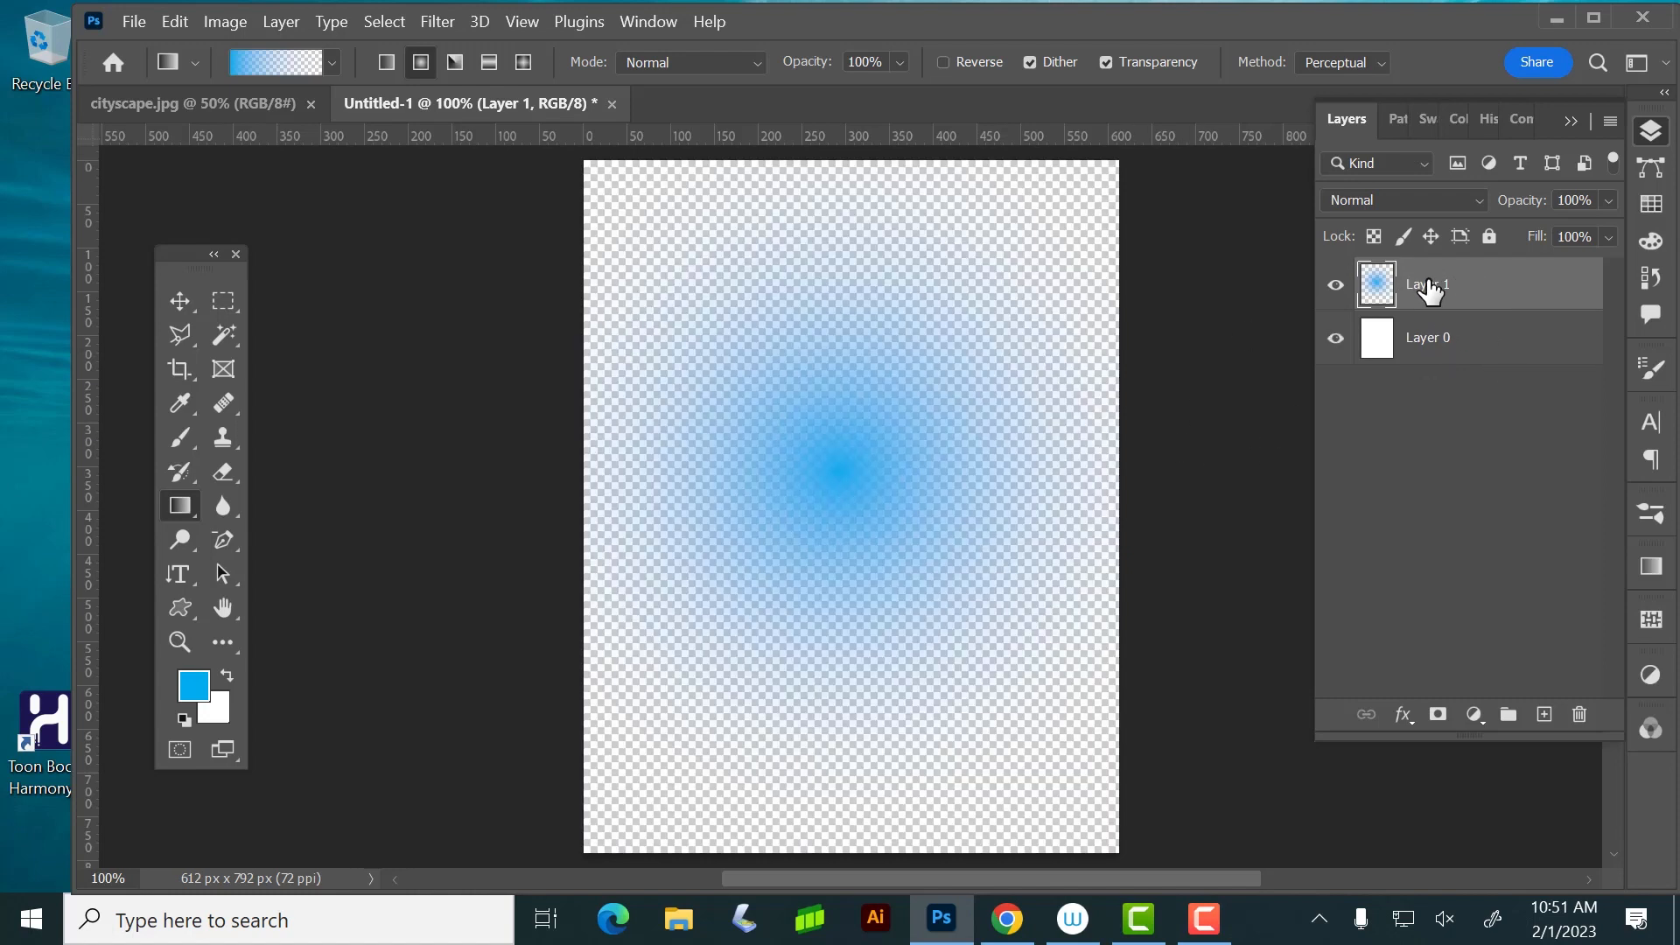
key("ctrl+z")
key("ctrl+z")
key("ctrl+z")
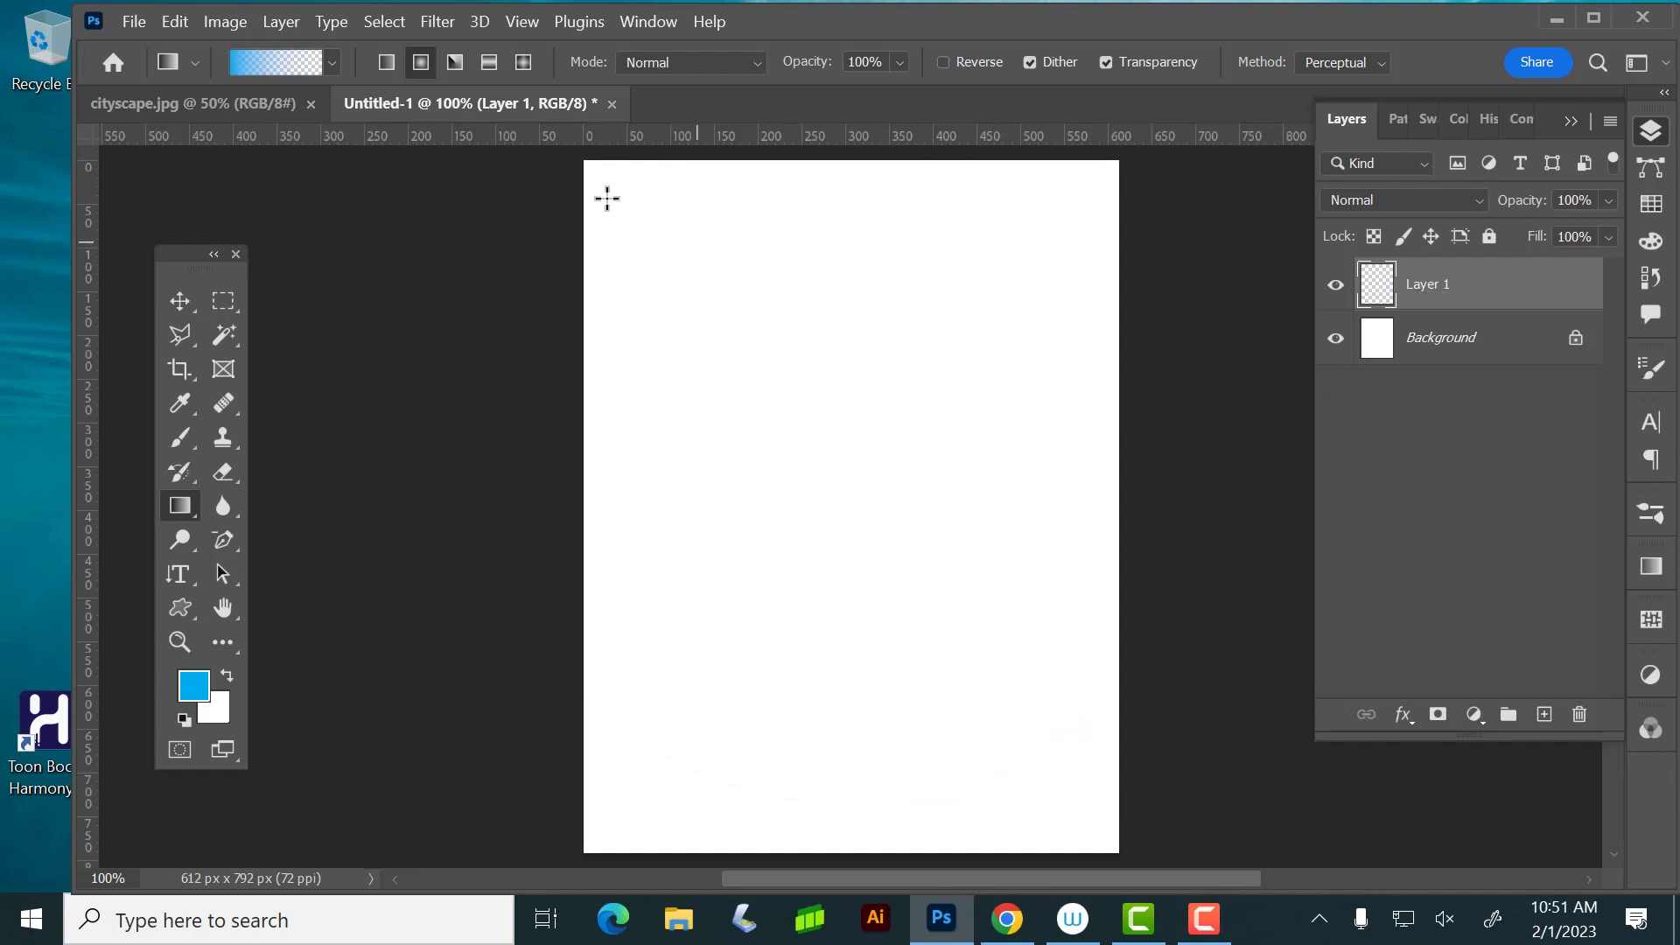
Show the History panel, enlarge it to review the list of recorded states, and return to the Layers panel
left_click(665, 23)
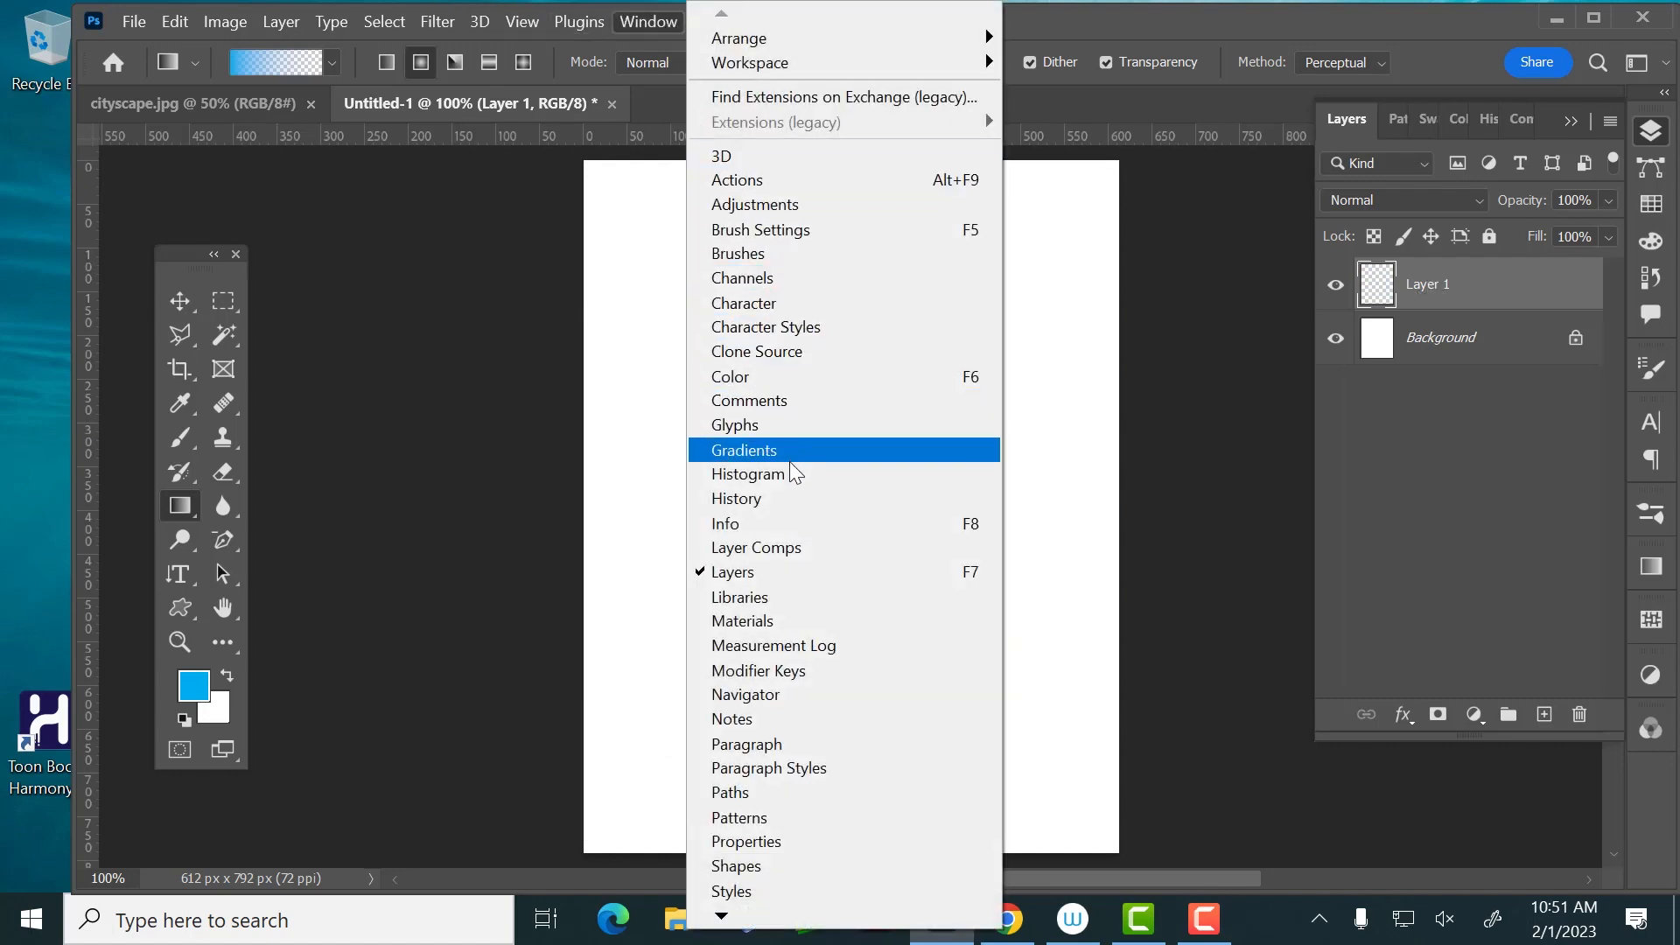
left_click(783, 497)
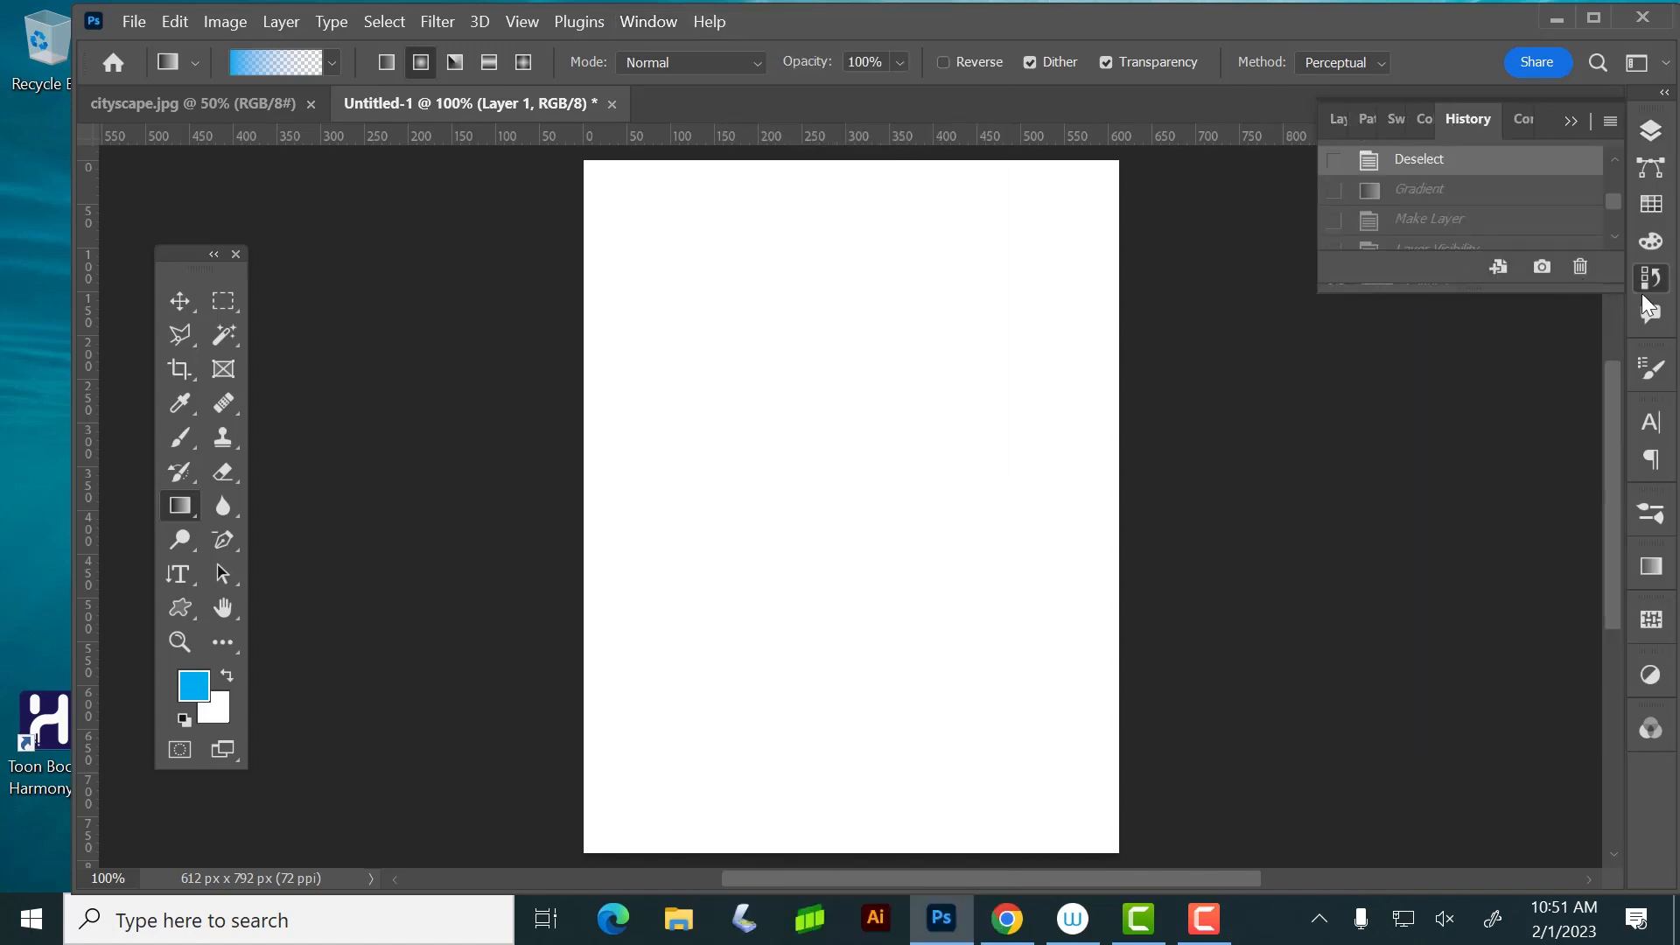
left_click_drag(1615, 291, 1575, 845)
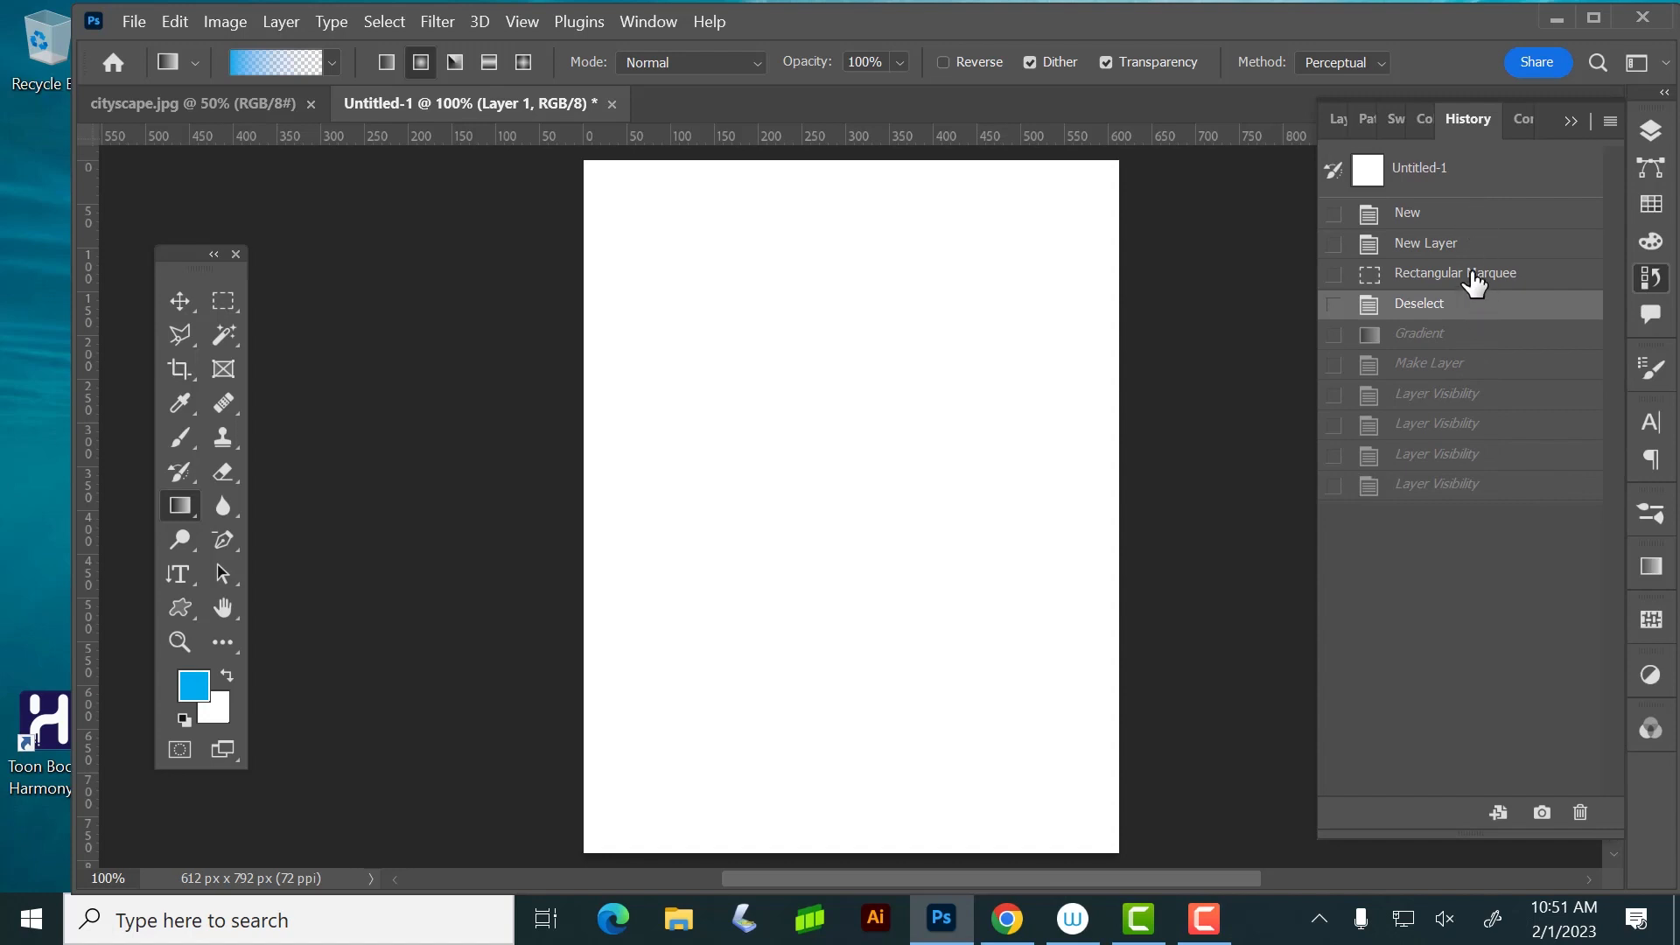
left_click(1650, 131)
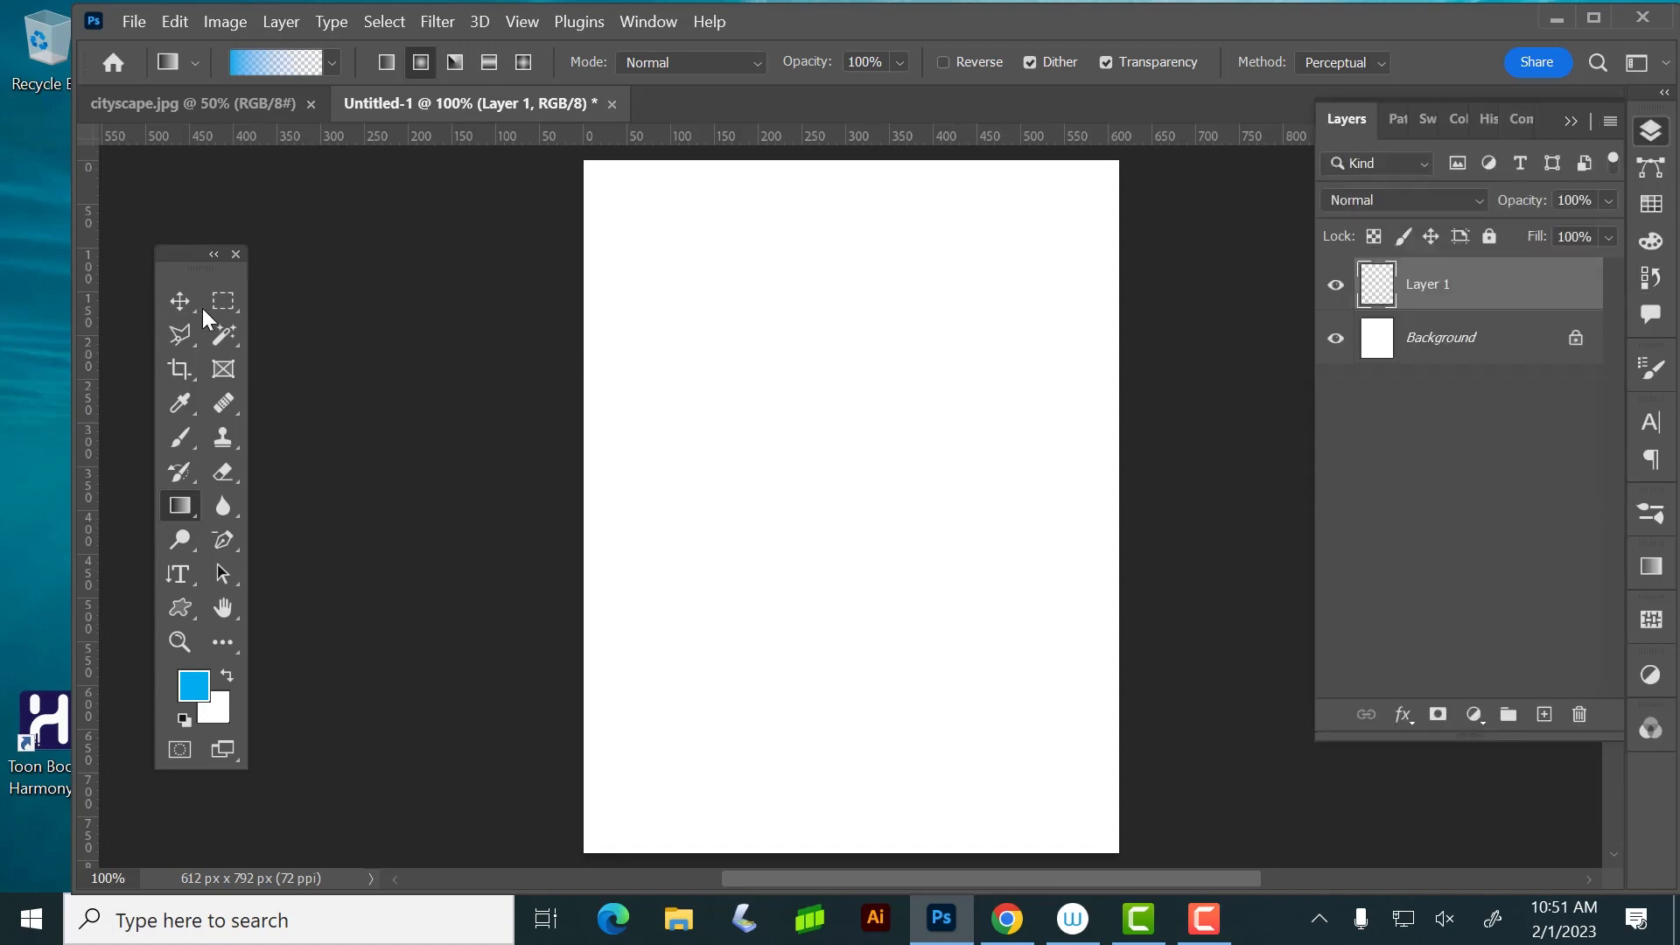
Choose the foreground-to-background gradient, the first preset in the Basics group, for the Gradient tool
left_click(331, 62)
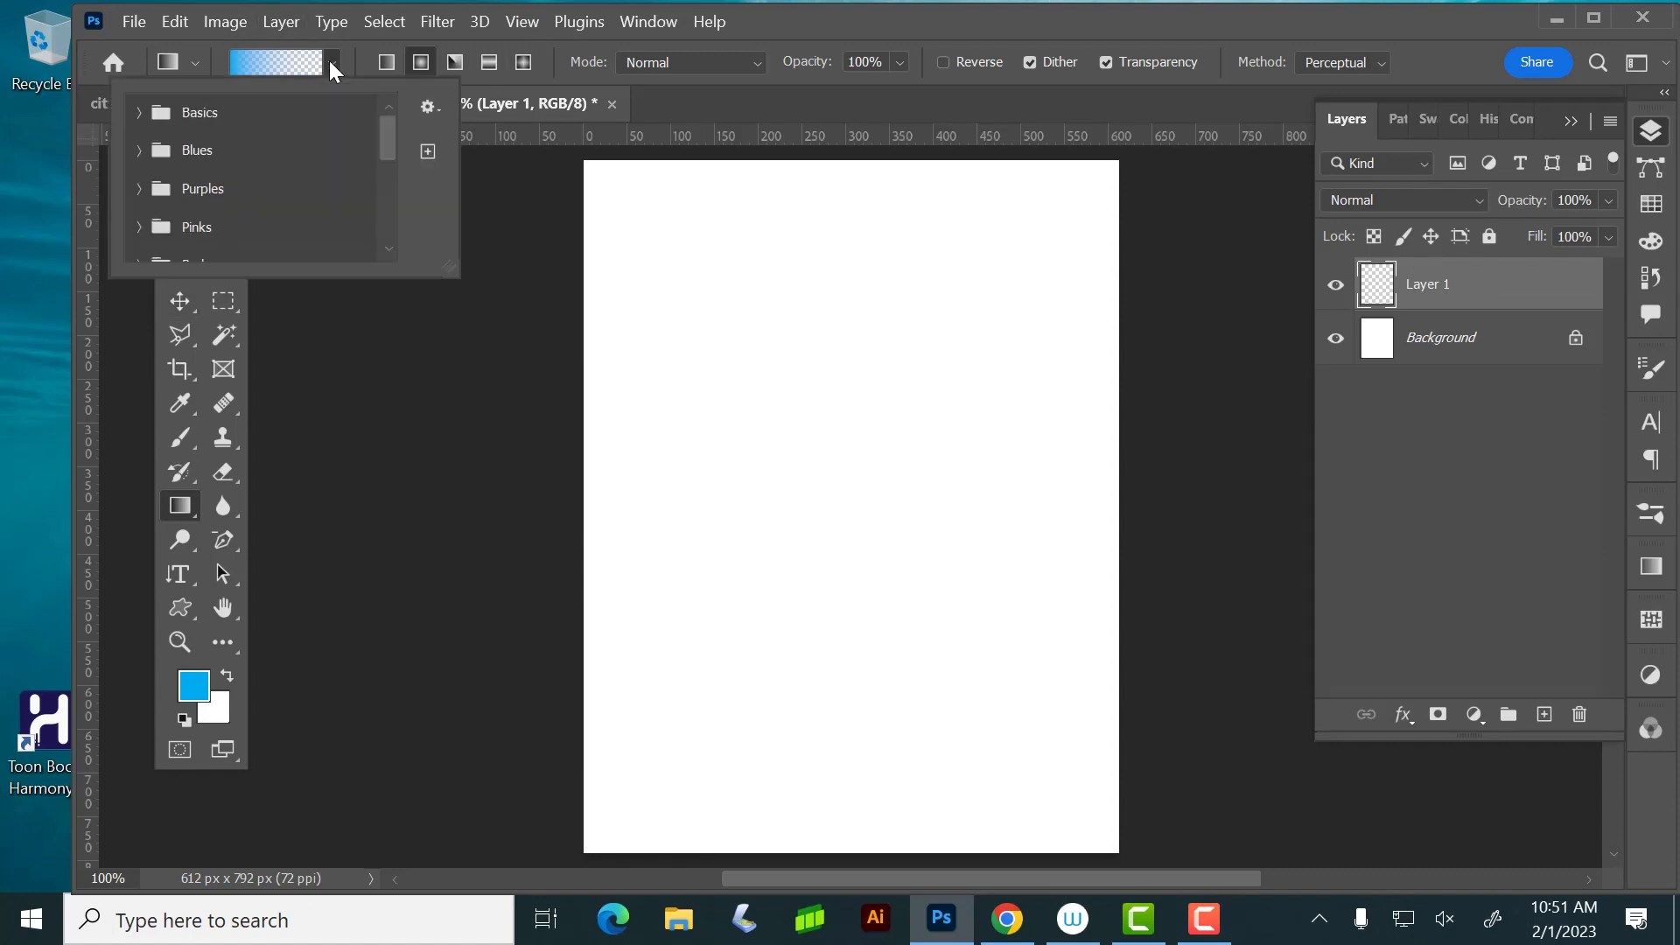
left_click(139, 113)
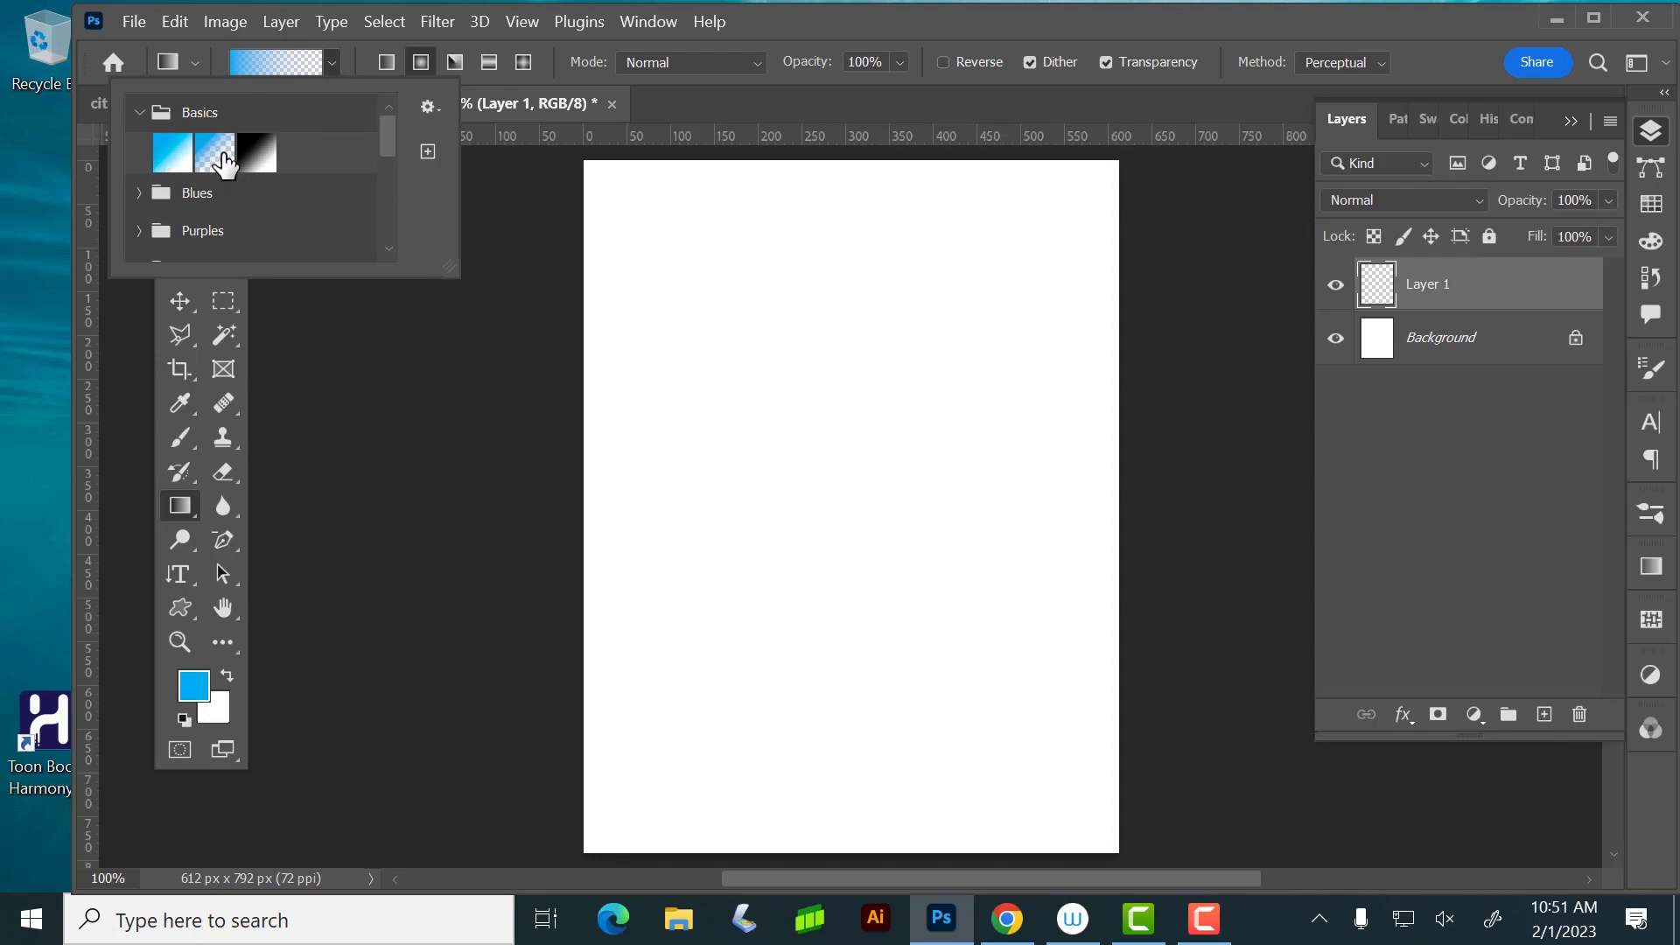
left_click(172, 153)
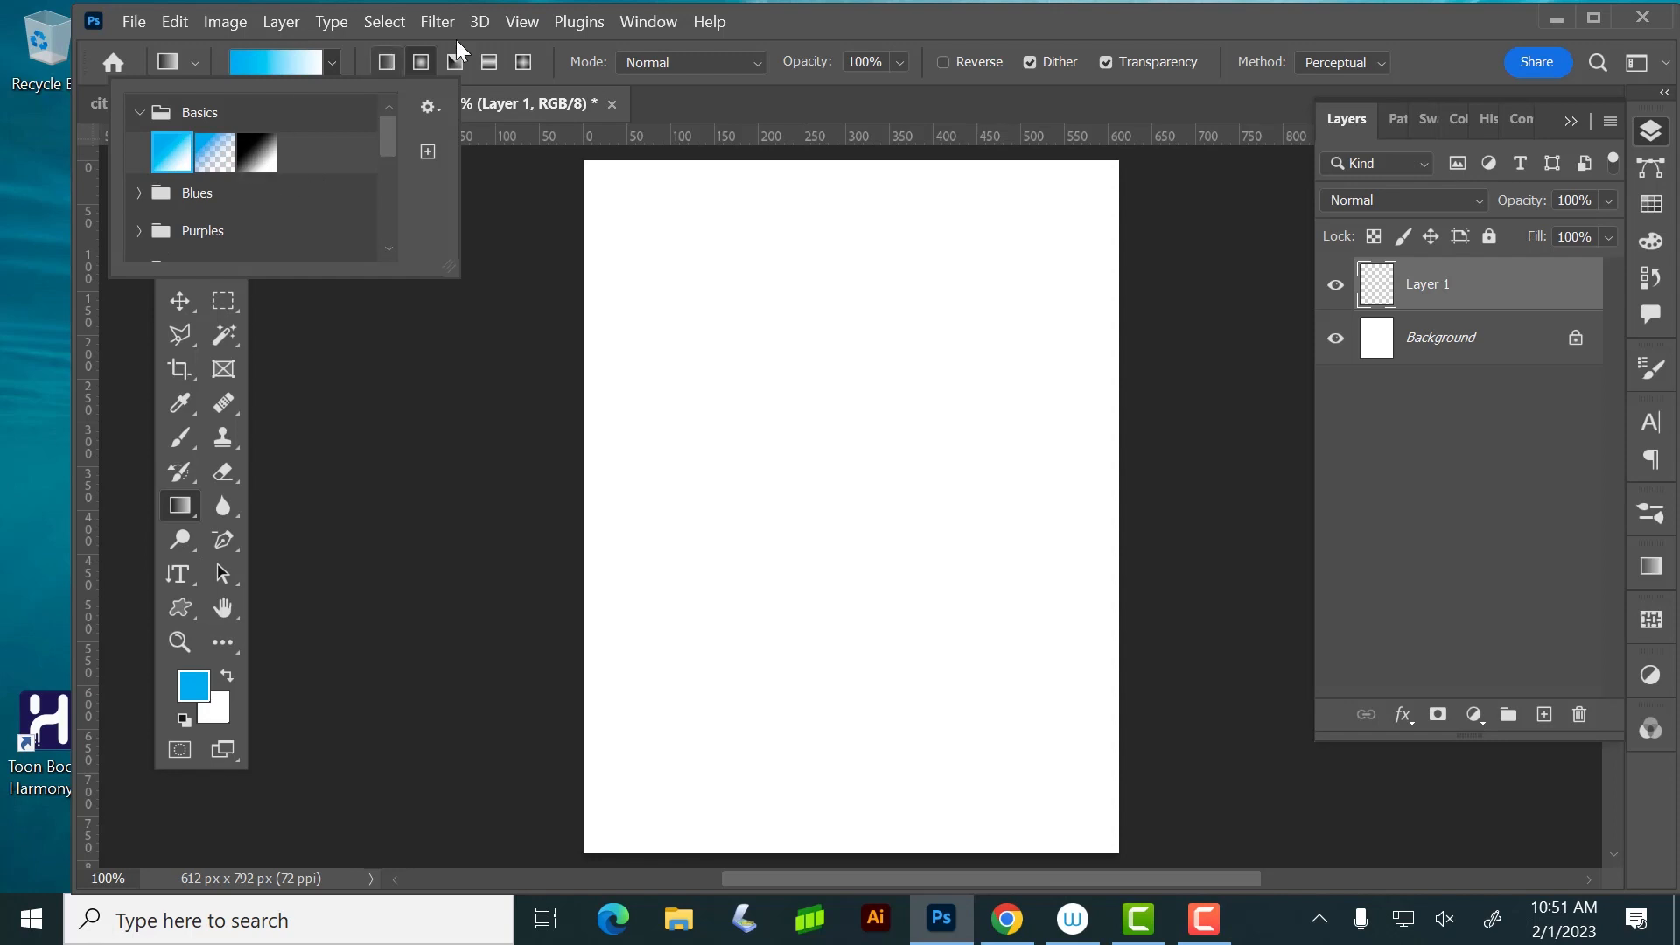
left_click(795, 35)
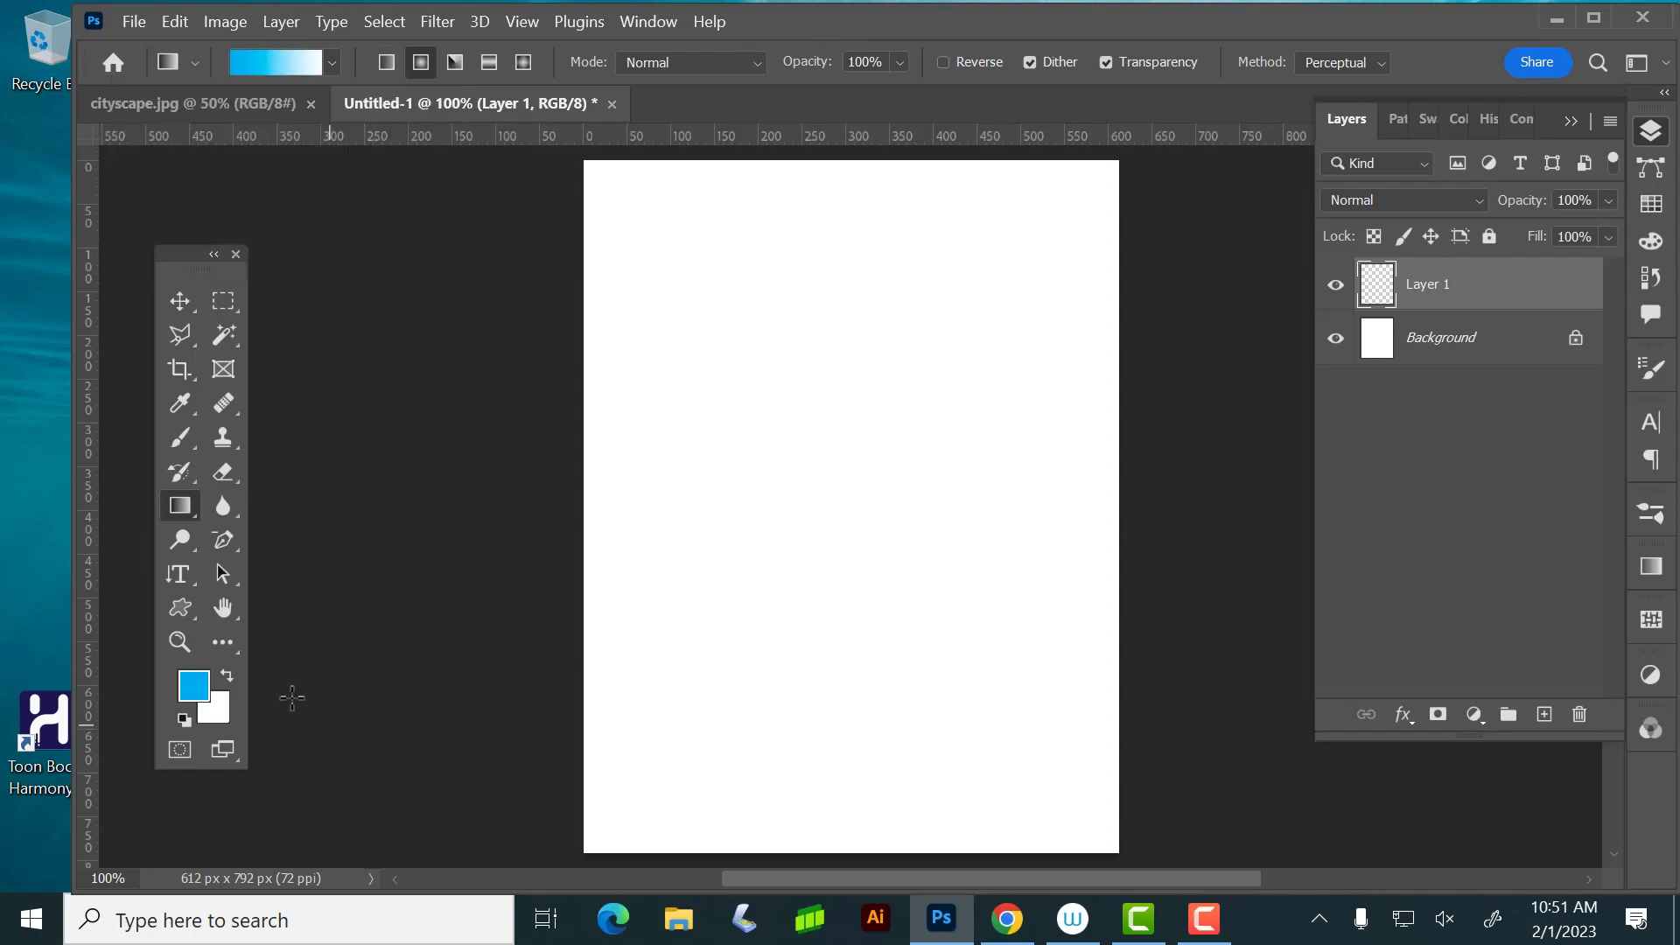
Swap the foreground and background colors, and set the foreground to the magenta CMYK swatch
left_click(228, 673)
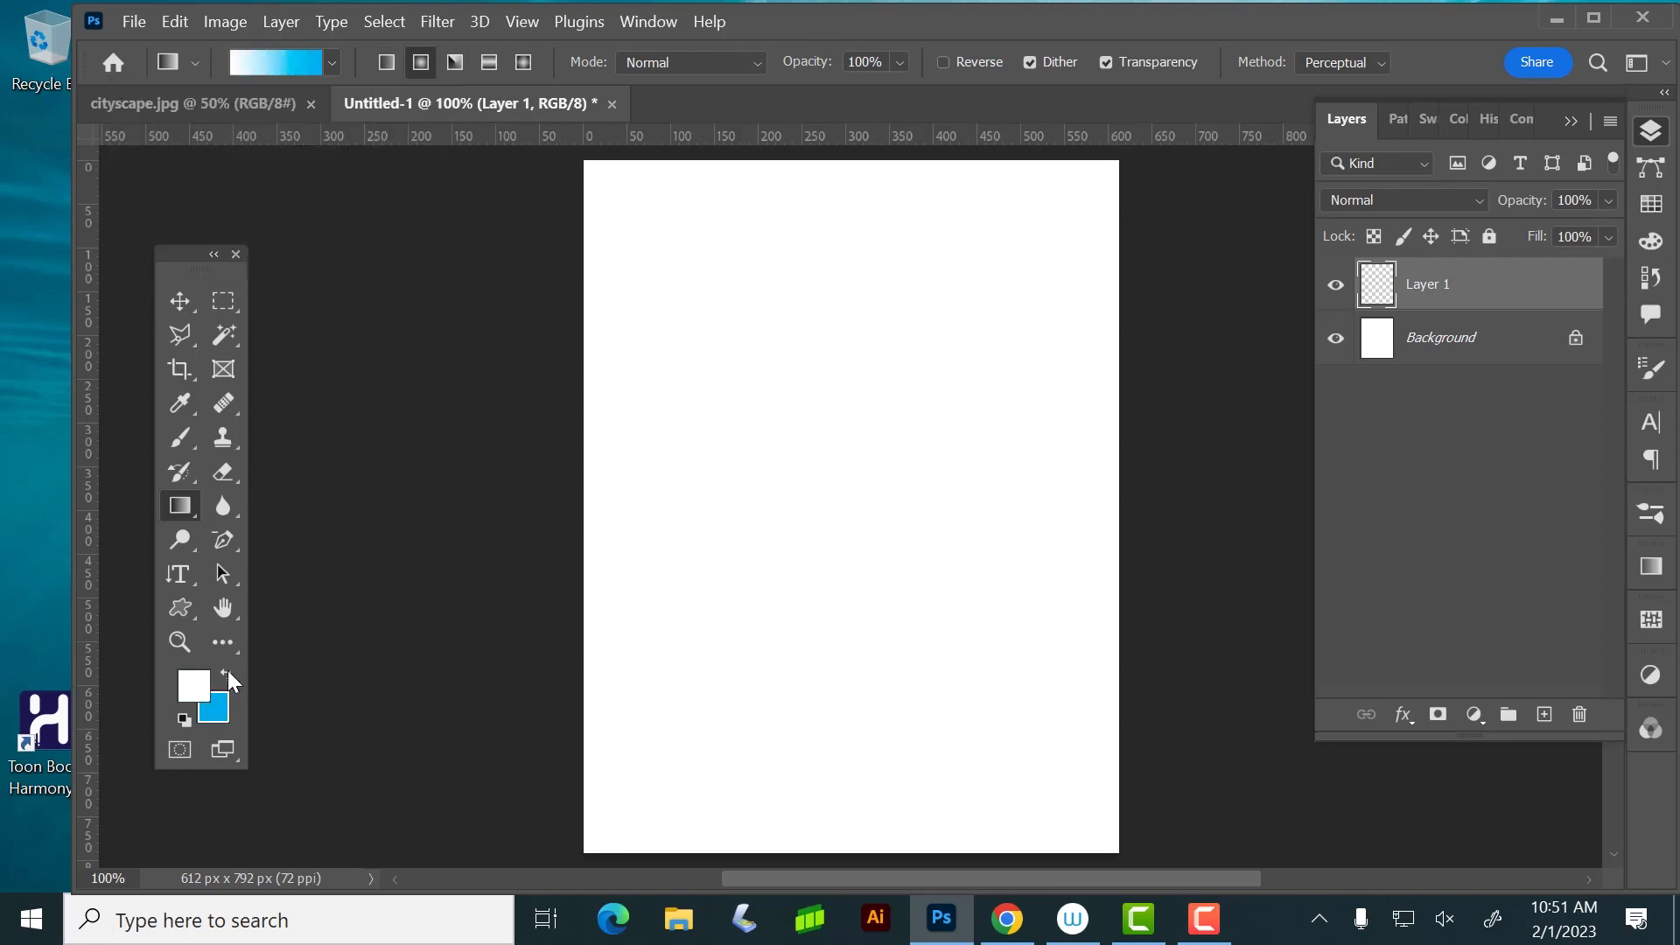
left_click(1659, 210)
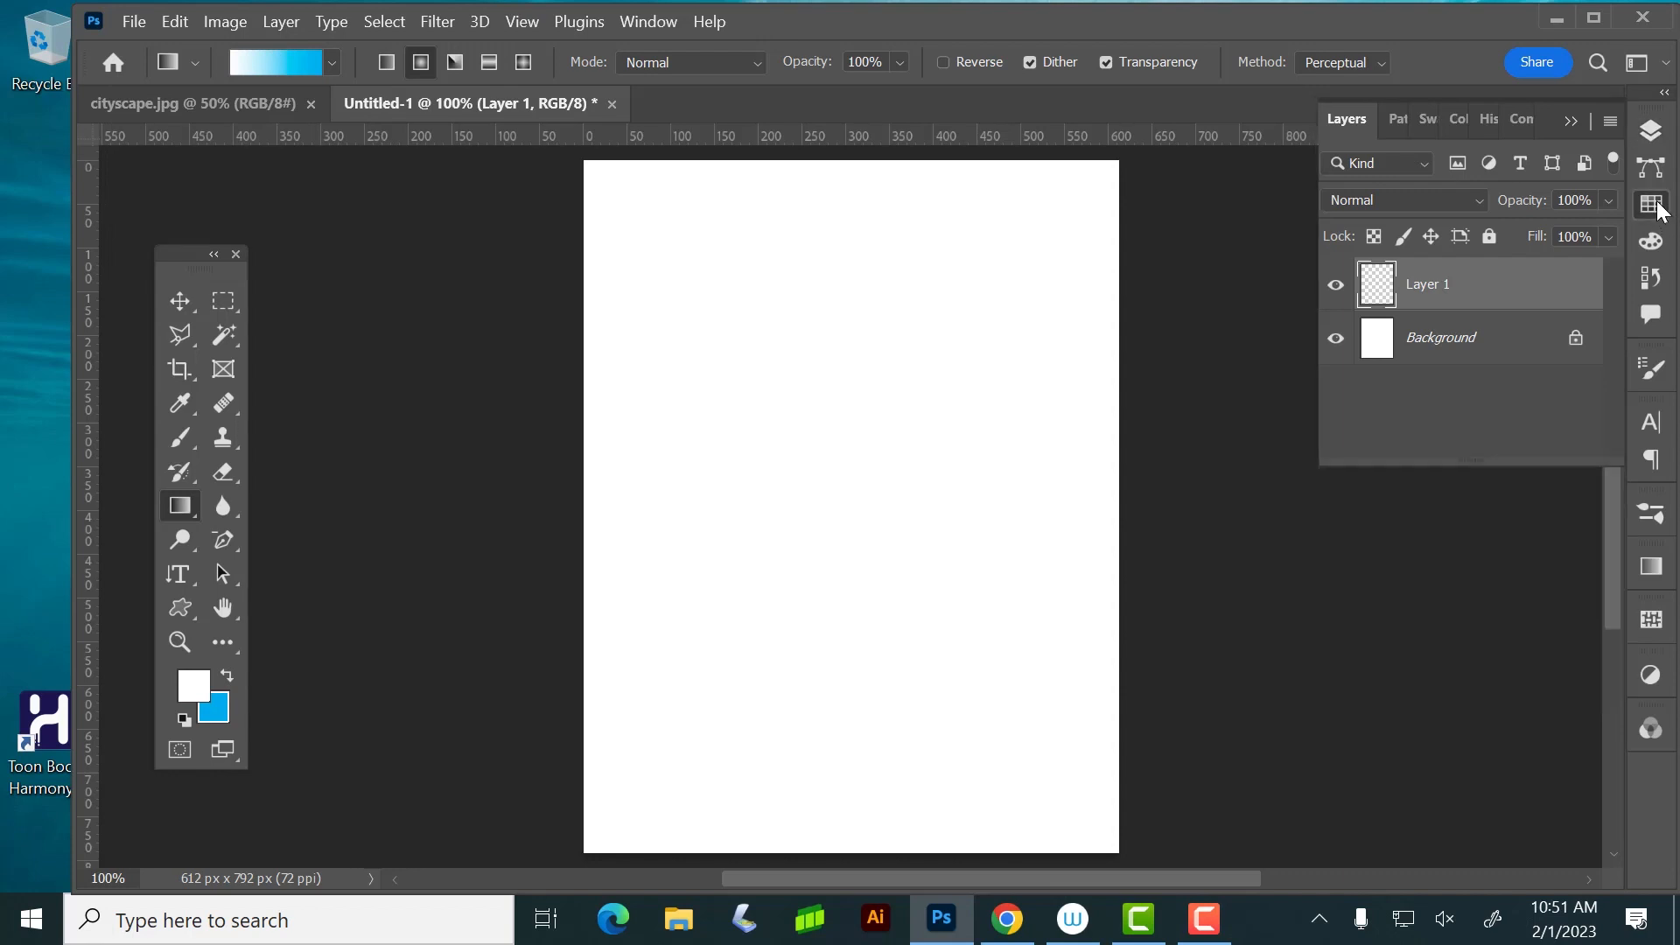
left_click(1550, 319)
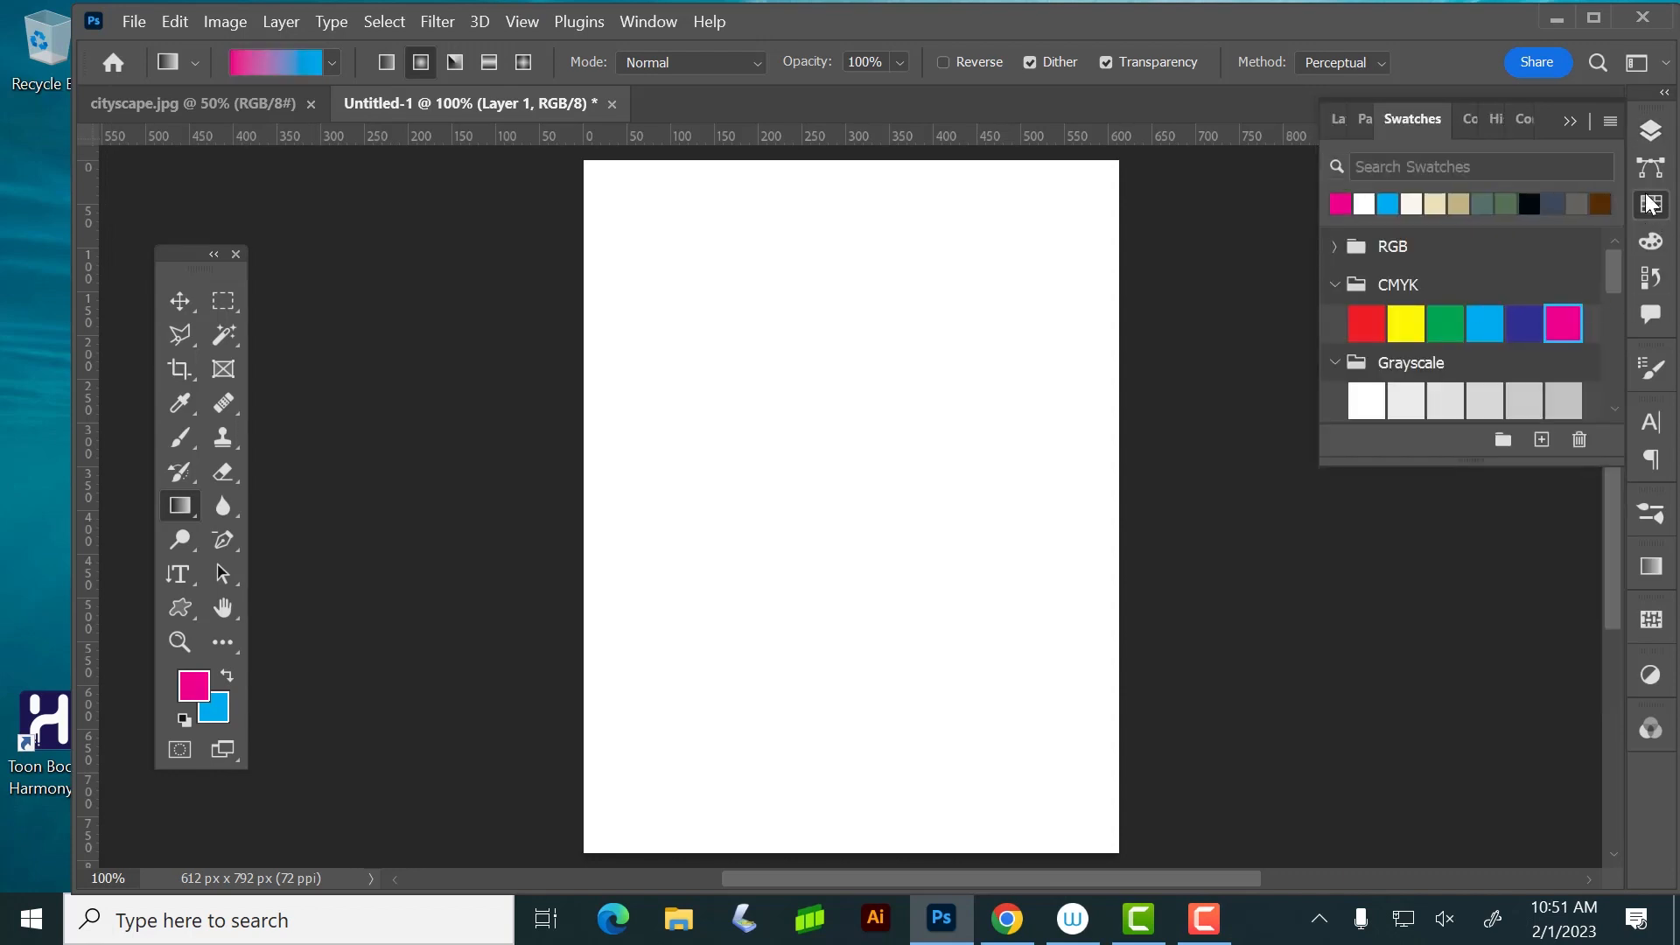
left_click(1651, 204)
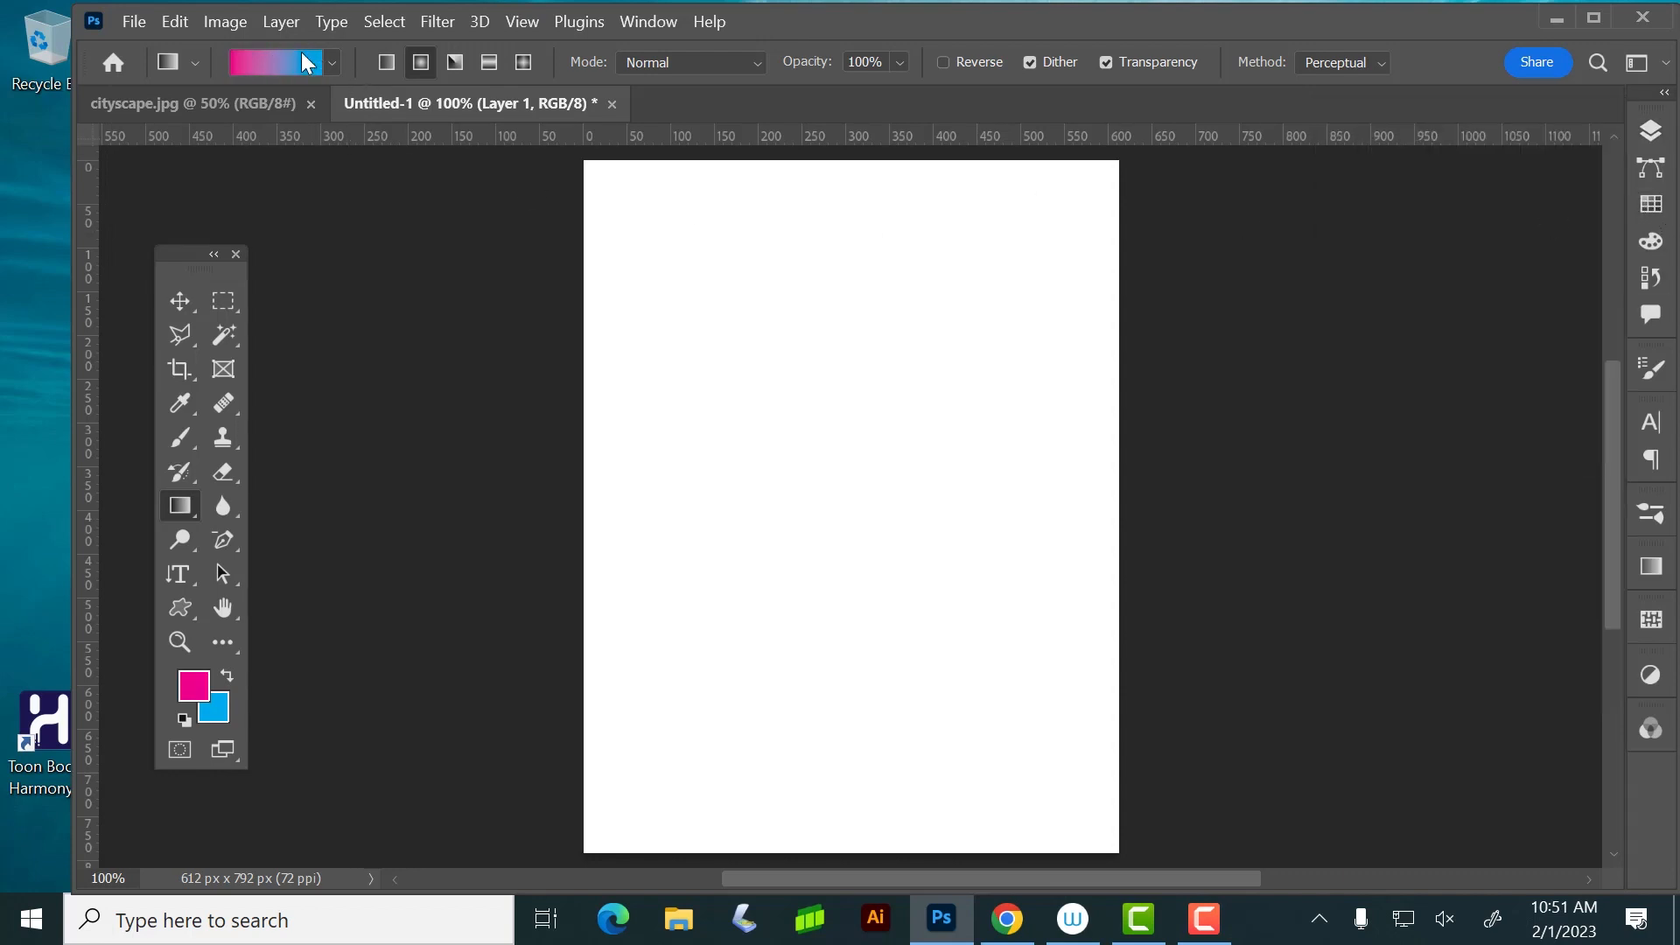
Check the updated gradient presets, try a radial magenta-to-blue gradient from the page's top edge downward, and undo it
left_click(332, 63)
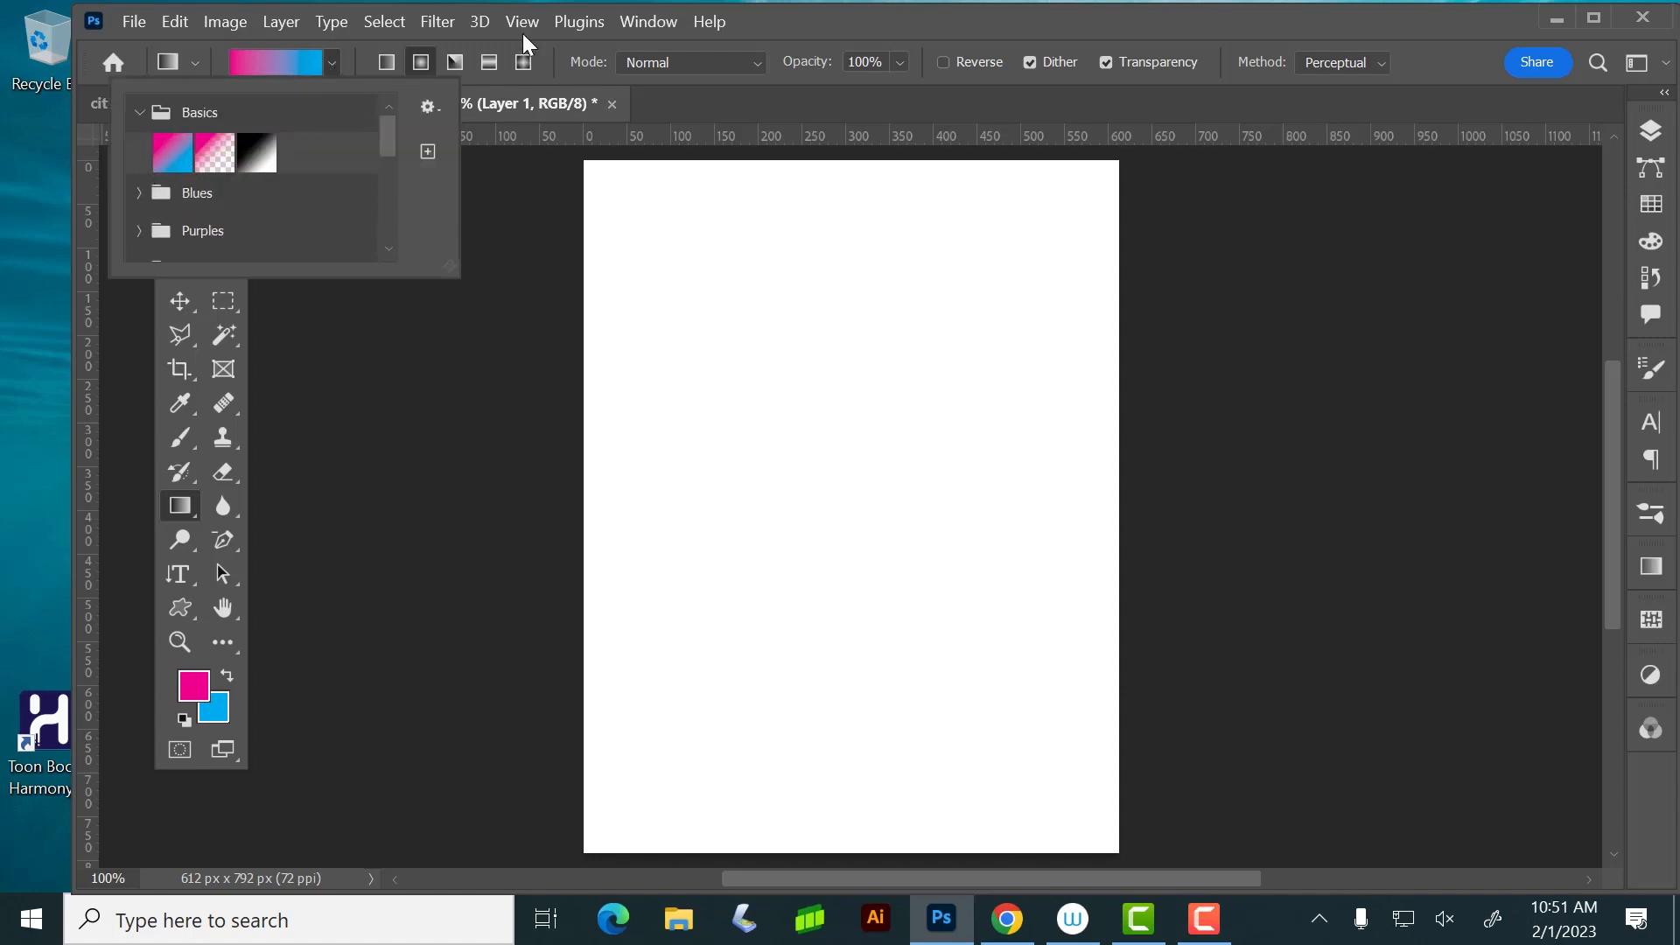
left_click(807, 8)
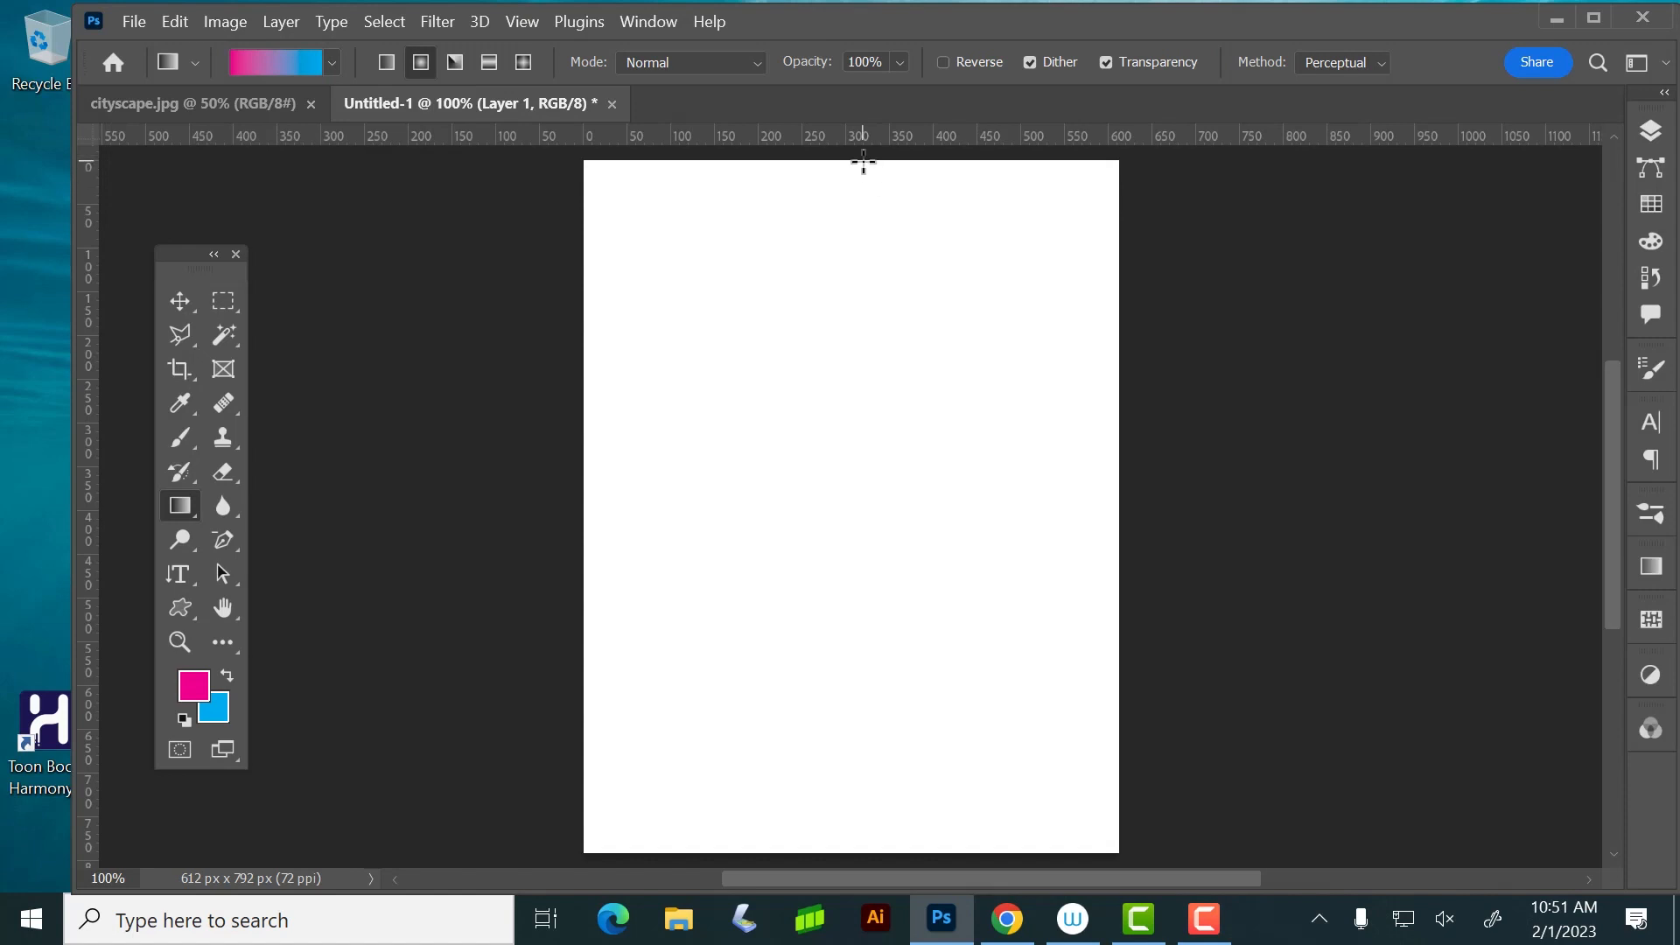
left_click_drag(863, 161, 917, 777)
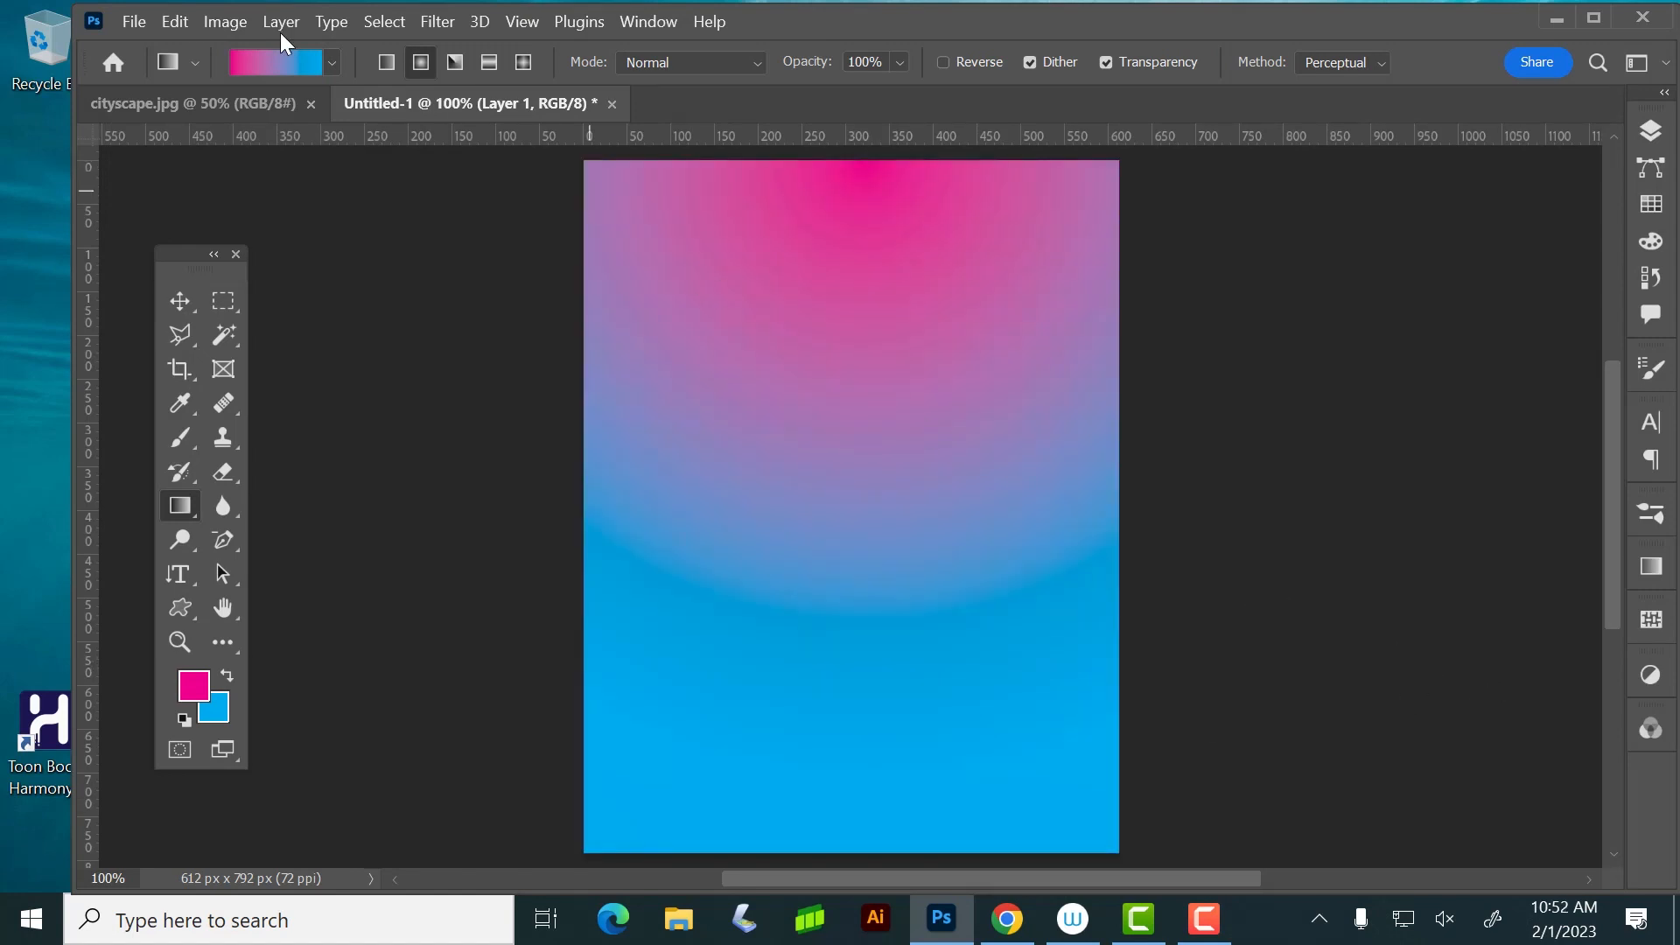
key("ctrl+z")
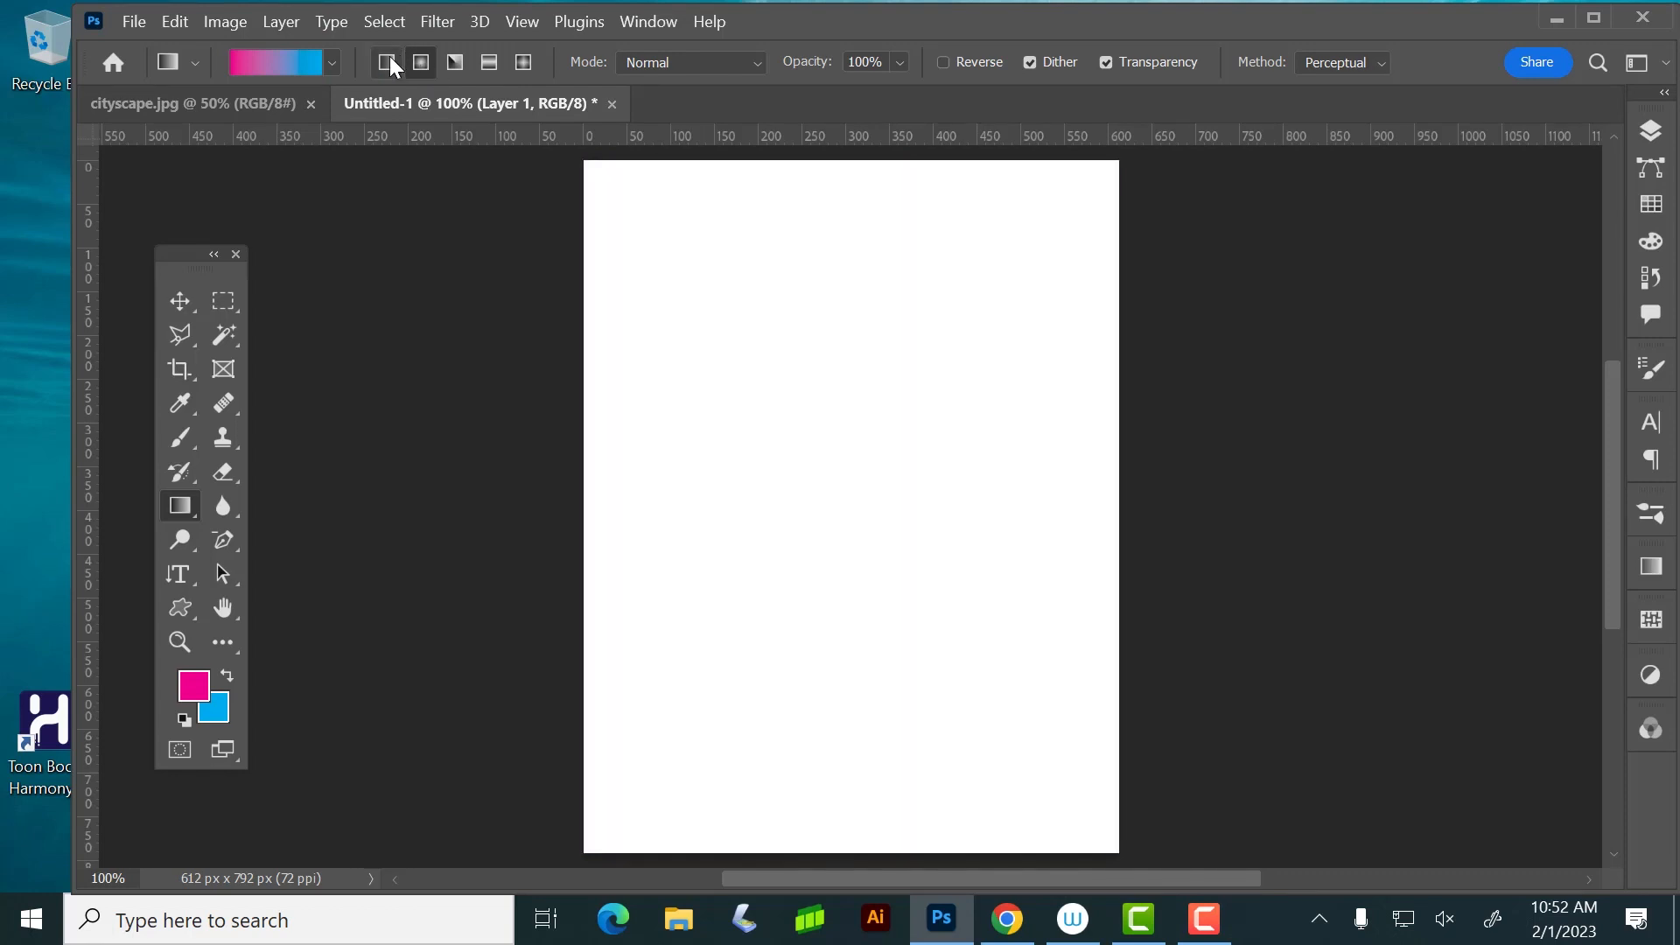
Try a linear magenta-to-blue gradient from the page's top edge downward, and undo it
left_click(387, 61)
left_click_drag(855, 158, 917, 621)
key("ctrl+z")
Try an angle gradient in magenta and blue from the page centre toward the lower-right corner, and undo it
left_click(455, 61)
left_click_drag(855, 464, 1159, 825)
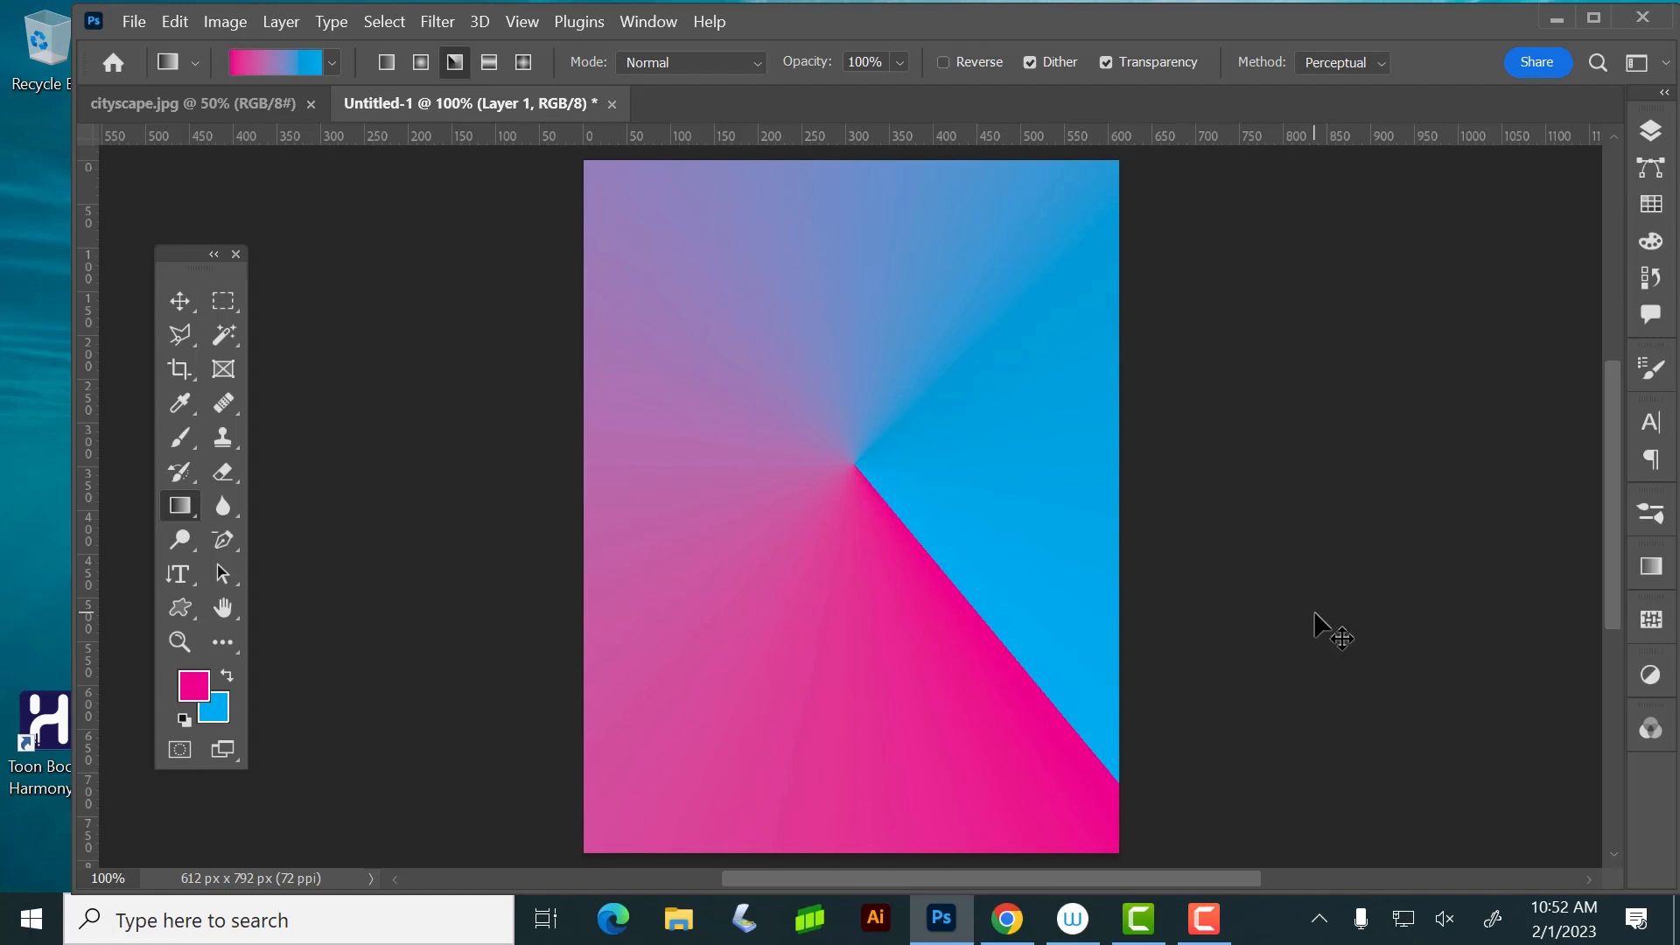
key("ctrl+z")
Try reflected magenta-to-blue gradients, a long one from the page's top edge and a short downward one near the top, undoing each
left_click(489, 61)
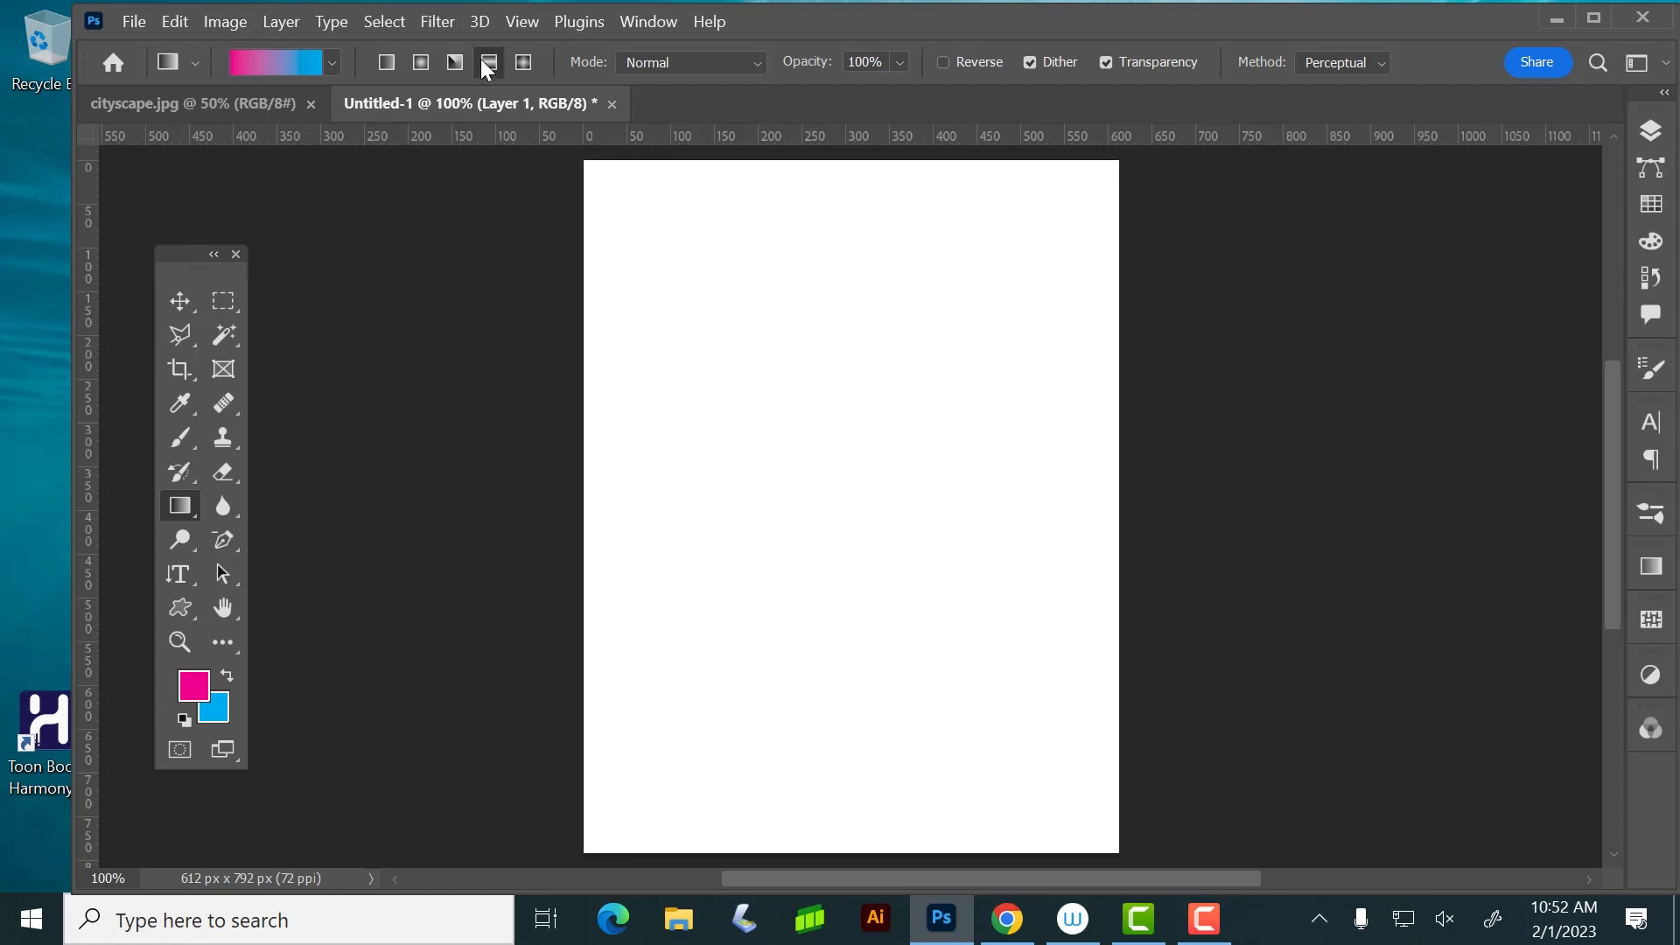
left_click_drag(802, 160, 1280, 715)
key("space")
left_click_drag(966, 388, 985, 643)
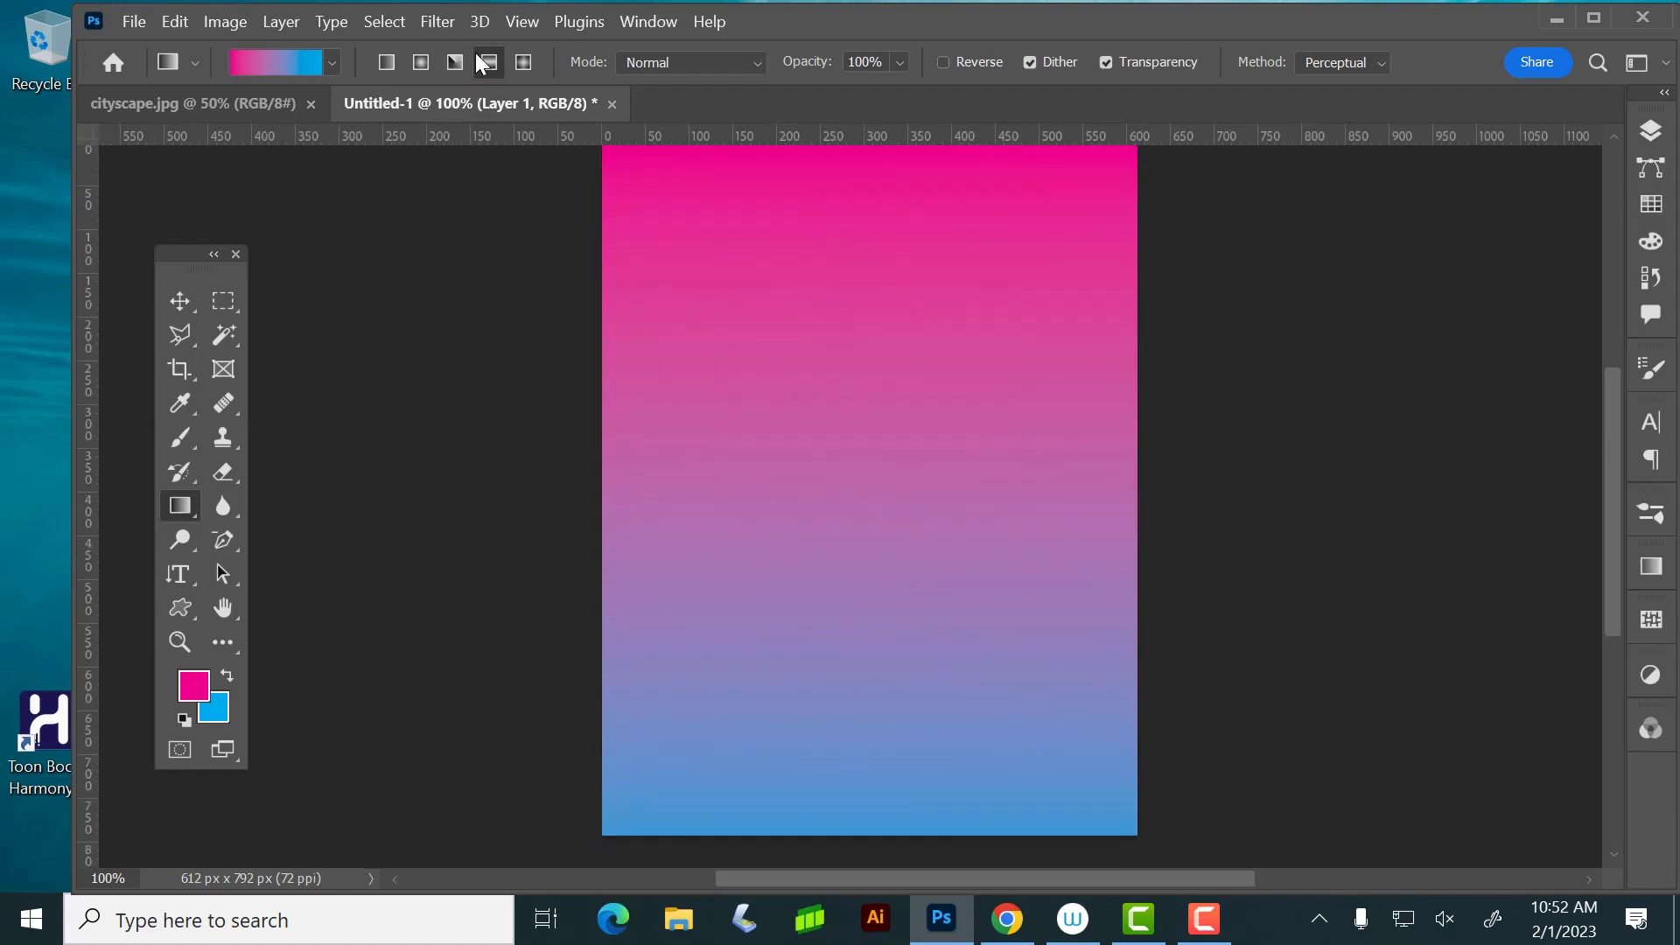
key("ctrl+z")
left_click_drag(855, 289, 856, 411)
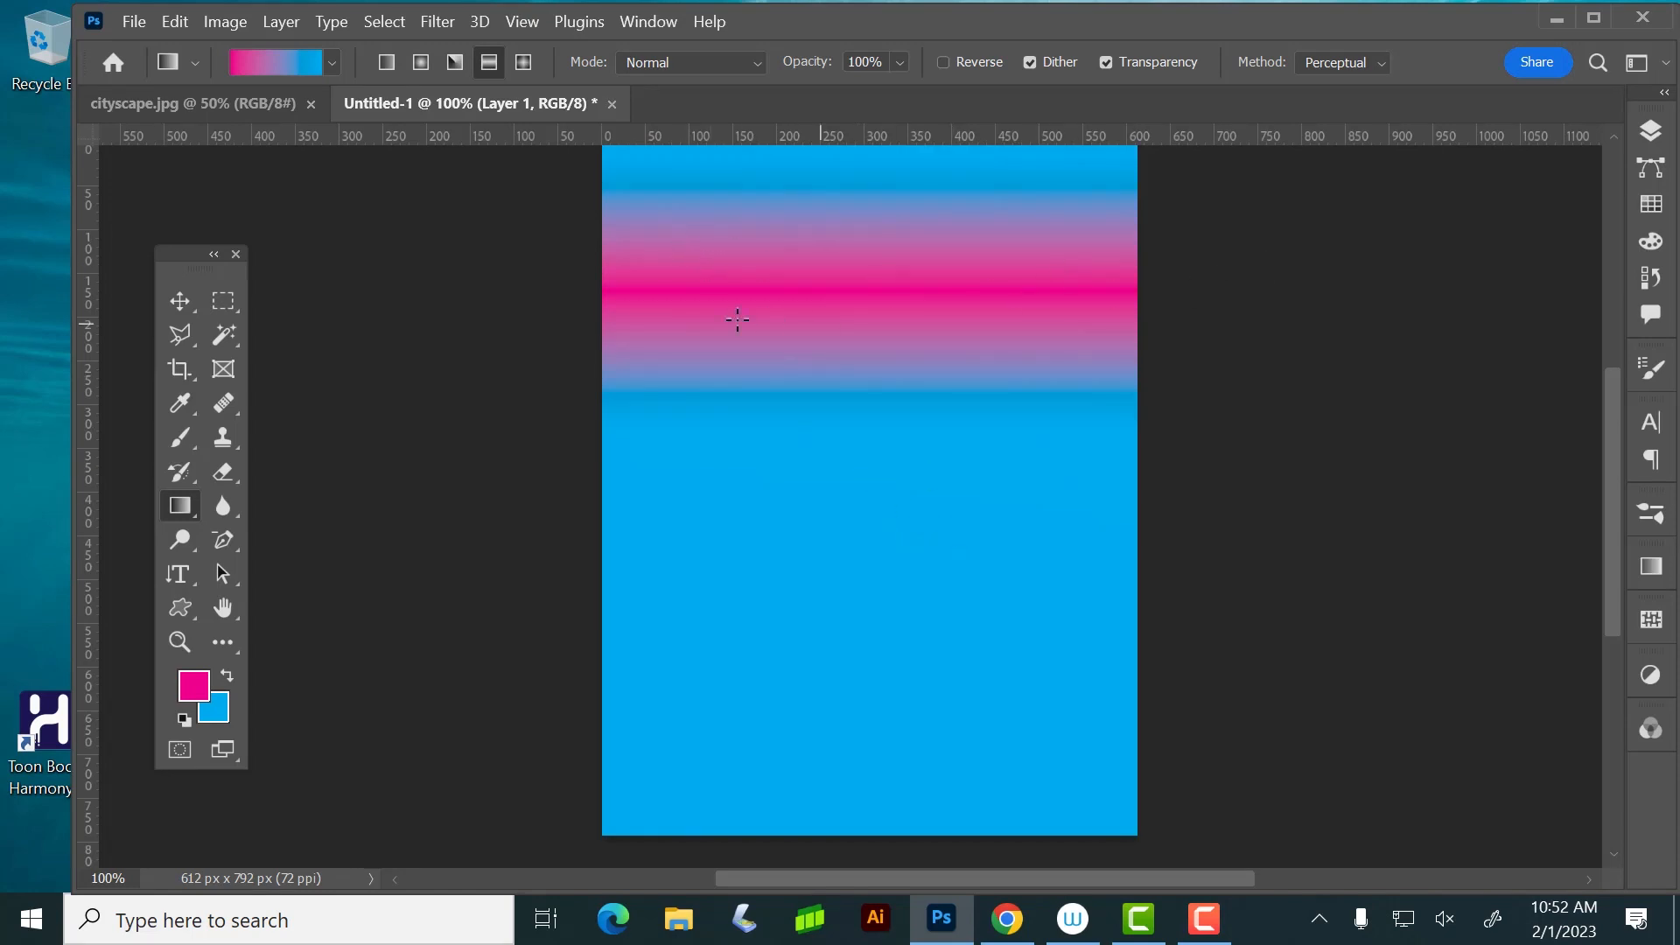
key("ctrl+z")
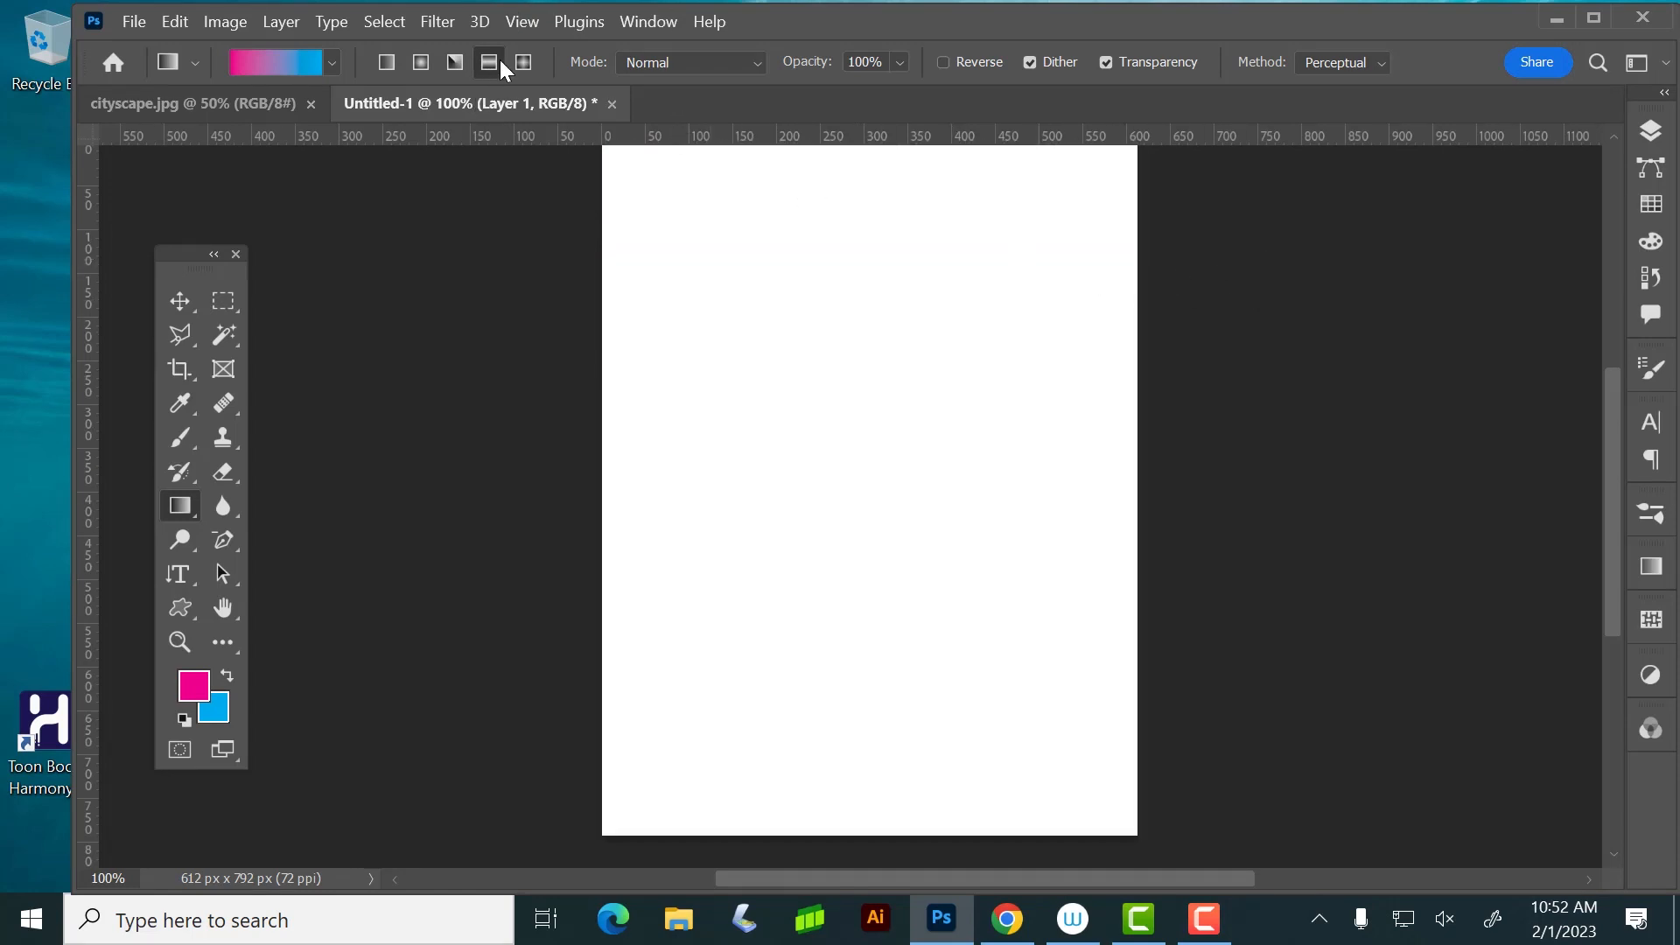
Try a diamond magenta-to-blue gradient from the page centre toward the lower-right corner, and undo it
left_click(523, 62)
left_click_drag(870, 434, 1192, 833)
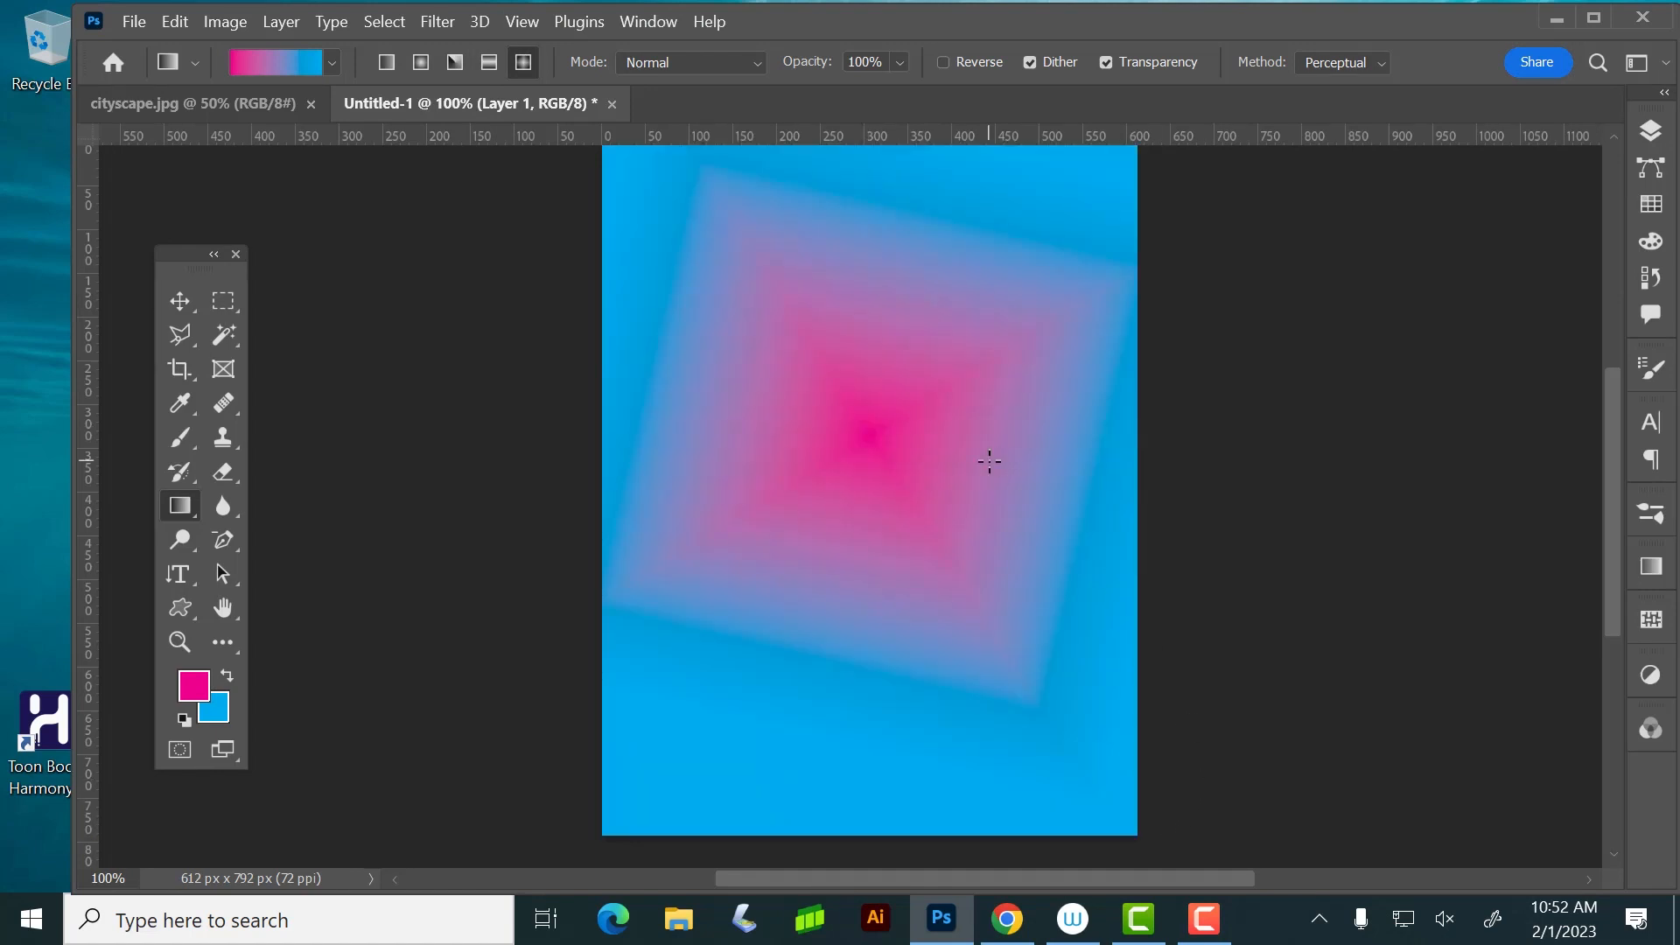
key("ctrl+z")
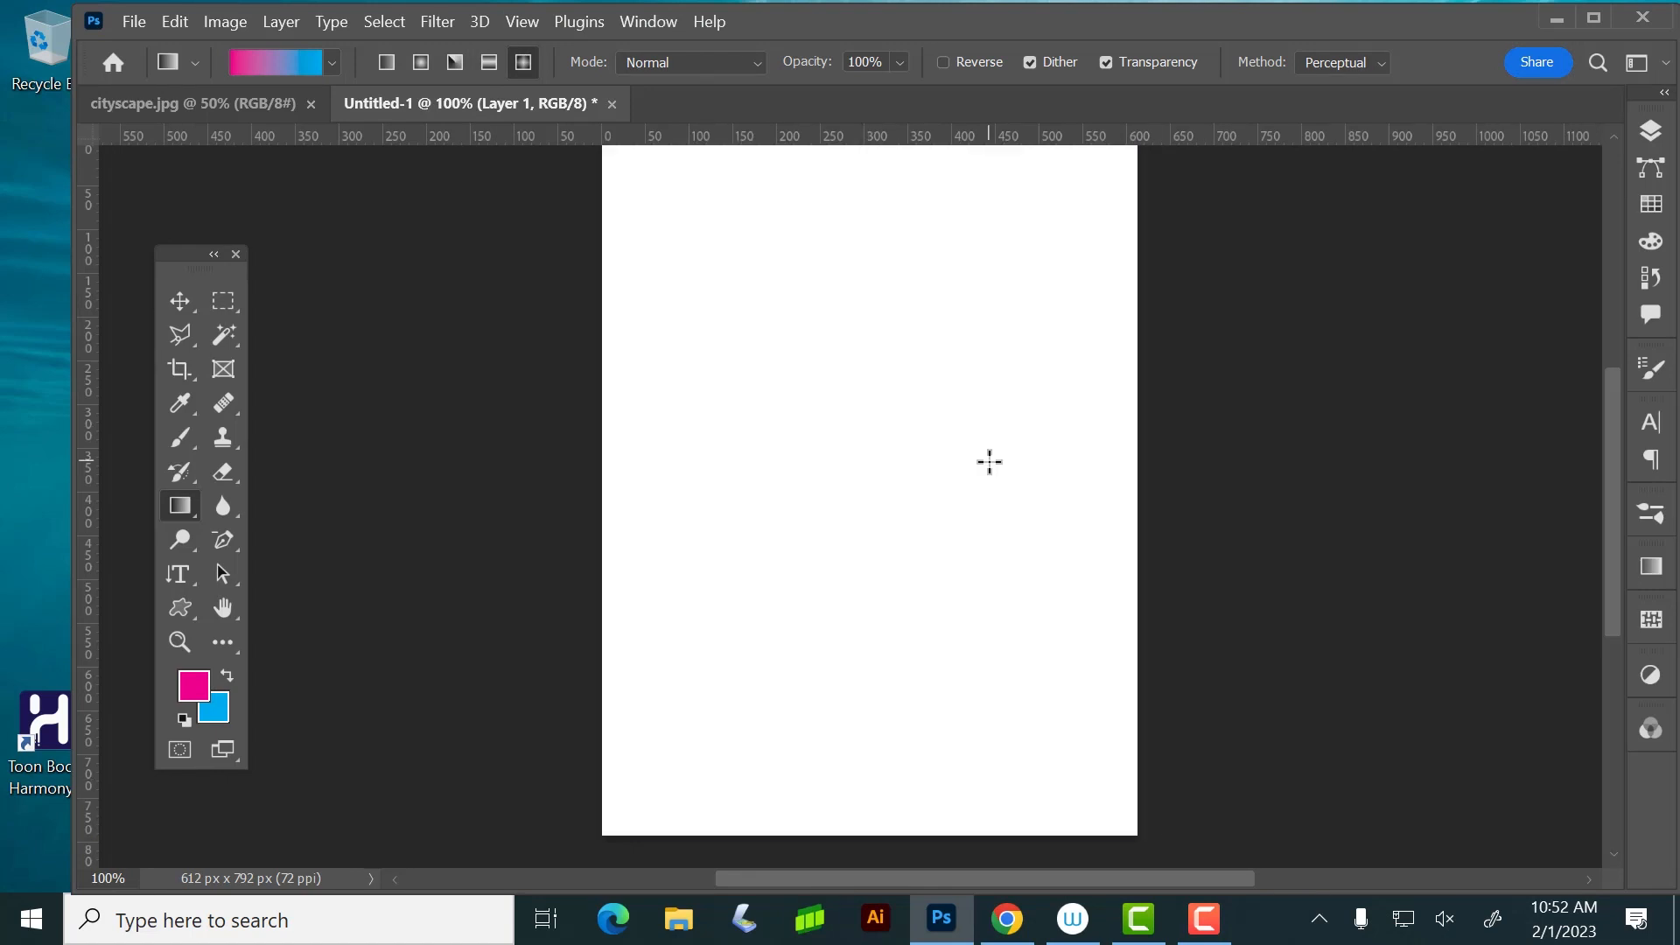
Draw a small diamond gradient at the page centre using the foreground-to-transparent preset in the Basics group
left_click(331, 63)
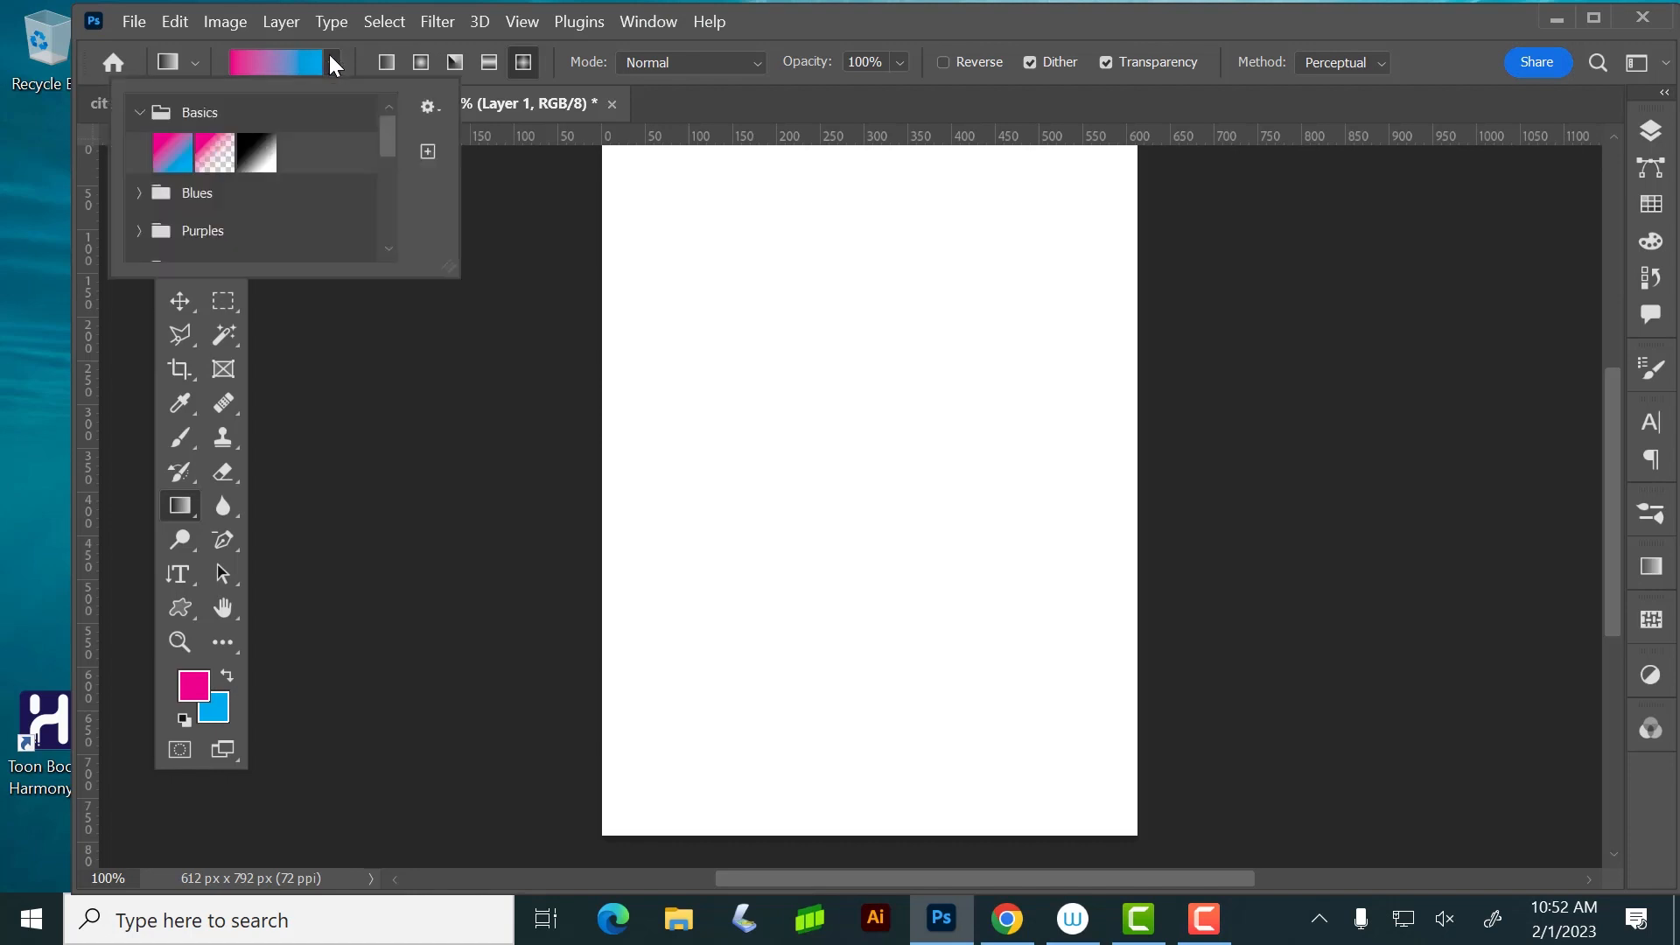
left_click(219, 155)
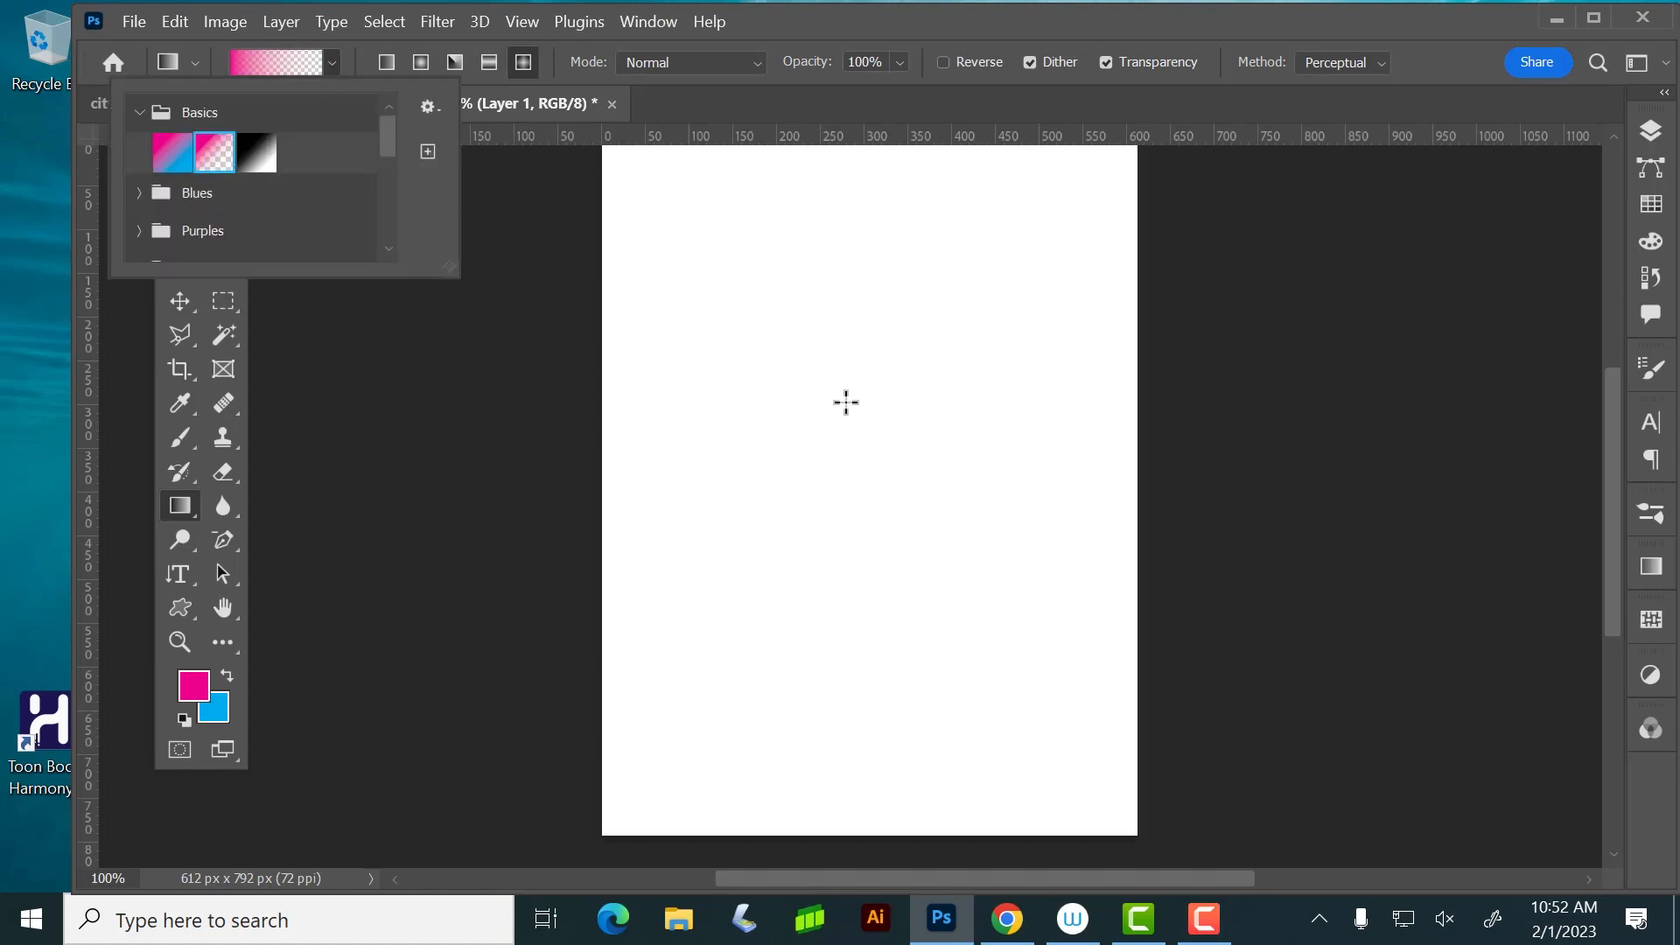
left_click_drag(868, 426, 968, 577)
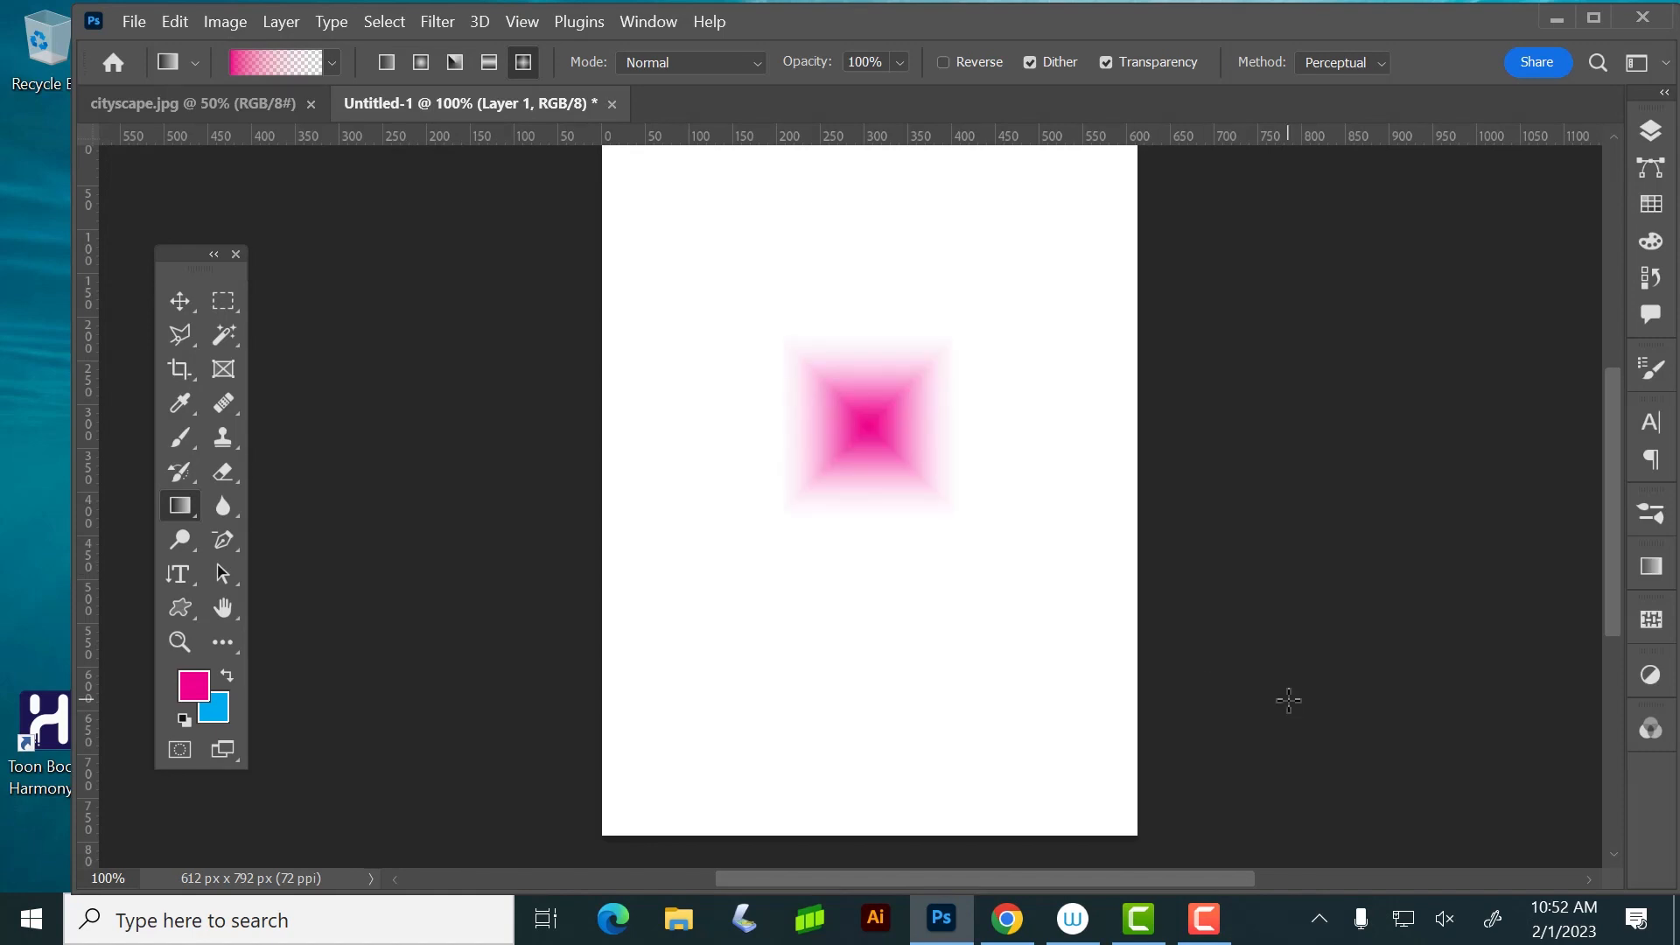
Move the magenta diamond gradient slightly down and left, and delete its layer
left_click(177, 298)
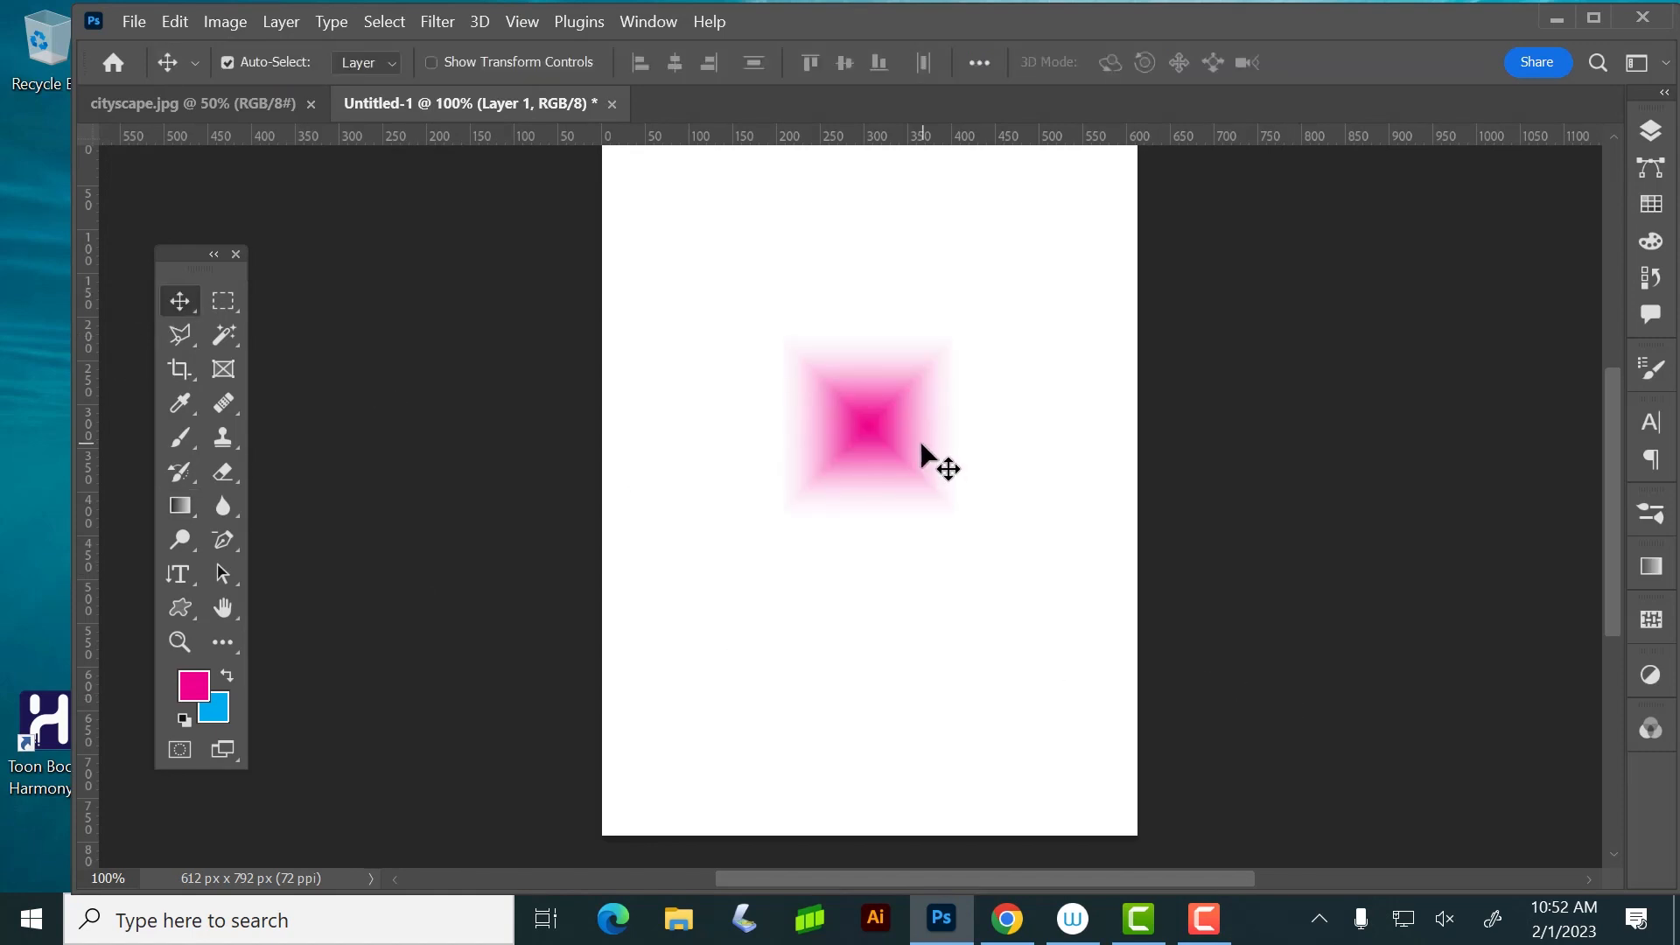
left_click_drag(930, 461, 859, 492)
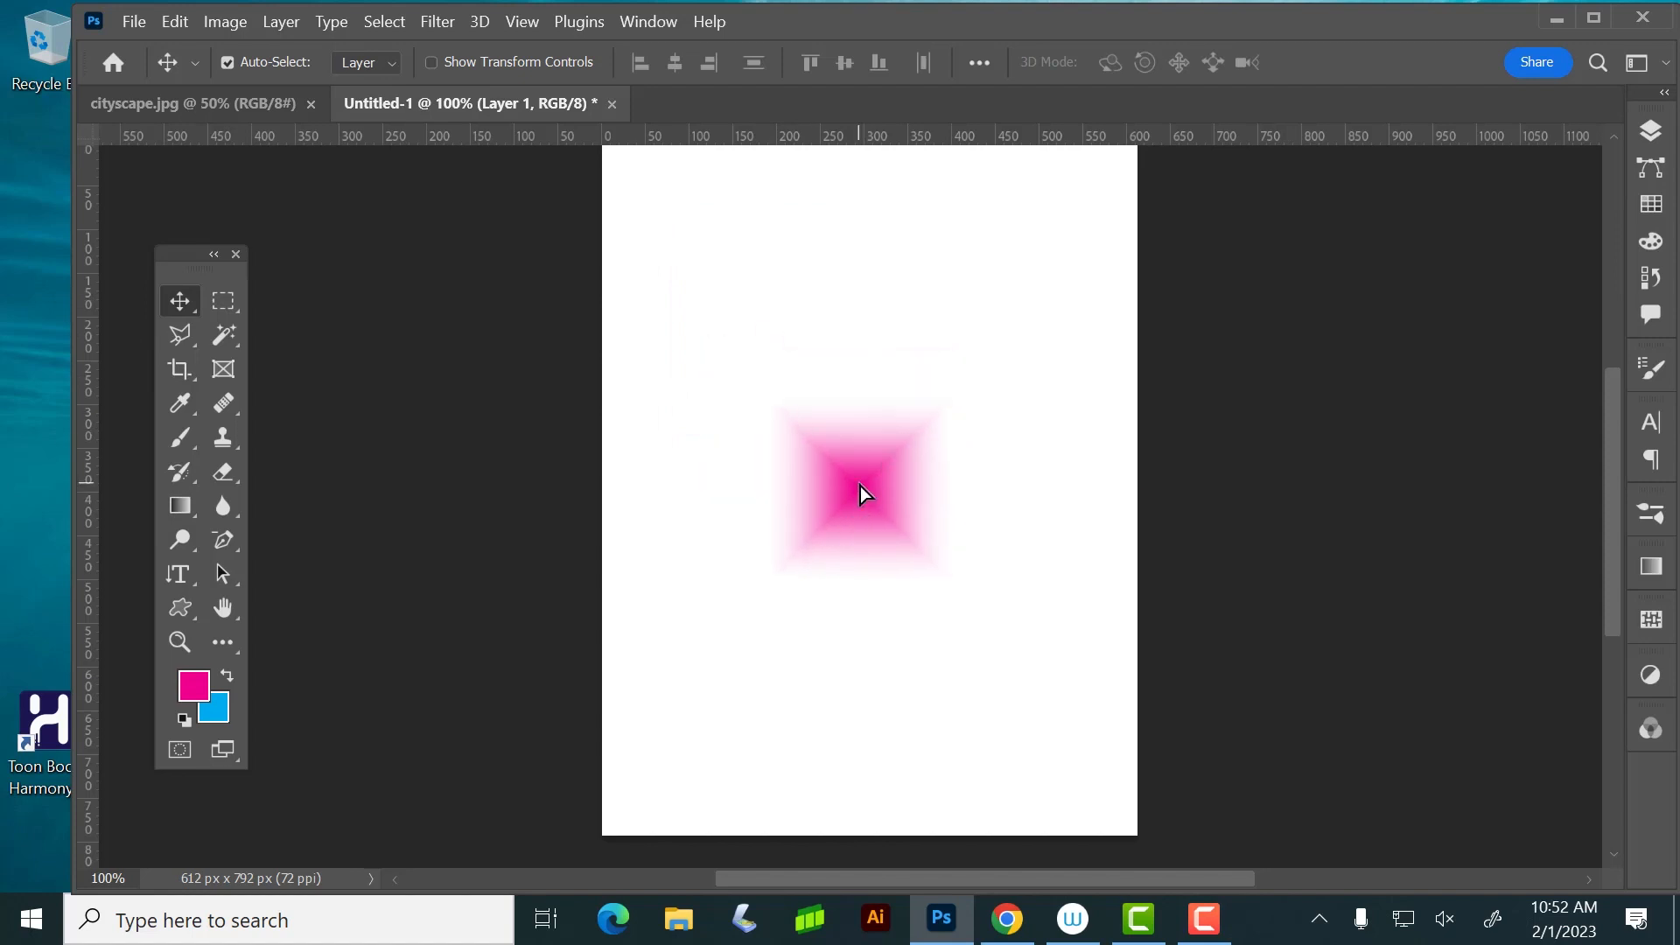
key("Delete")
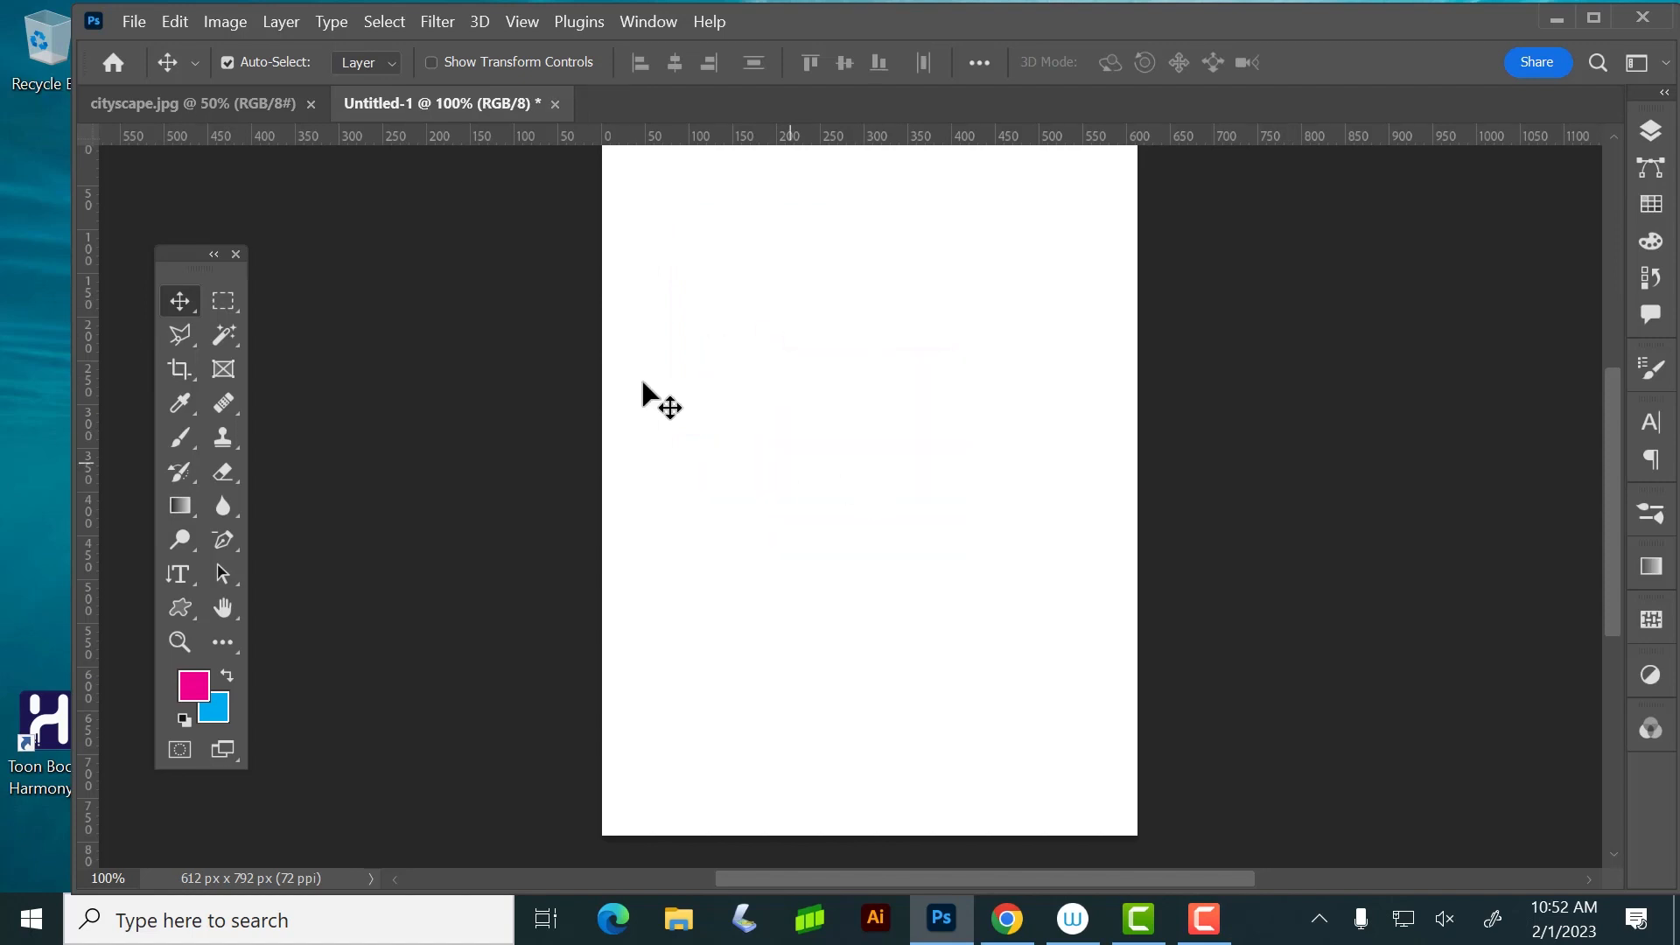
Make a tall, narrow rectangular selection in the left half of the page, spanning nearly its full height
left_click(223, 300)
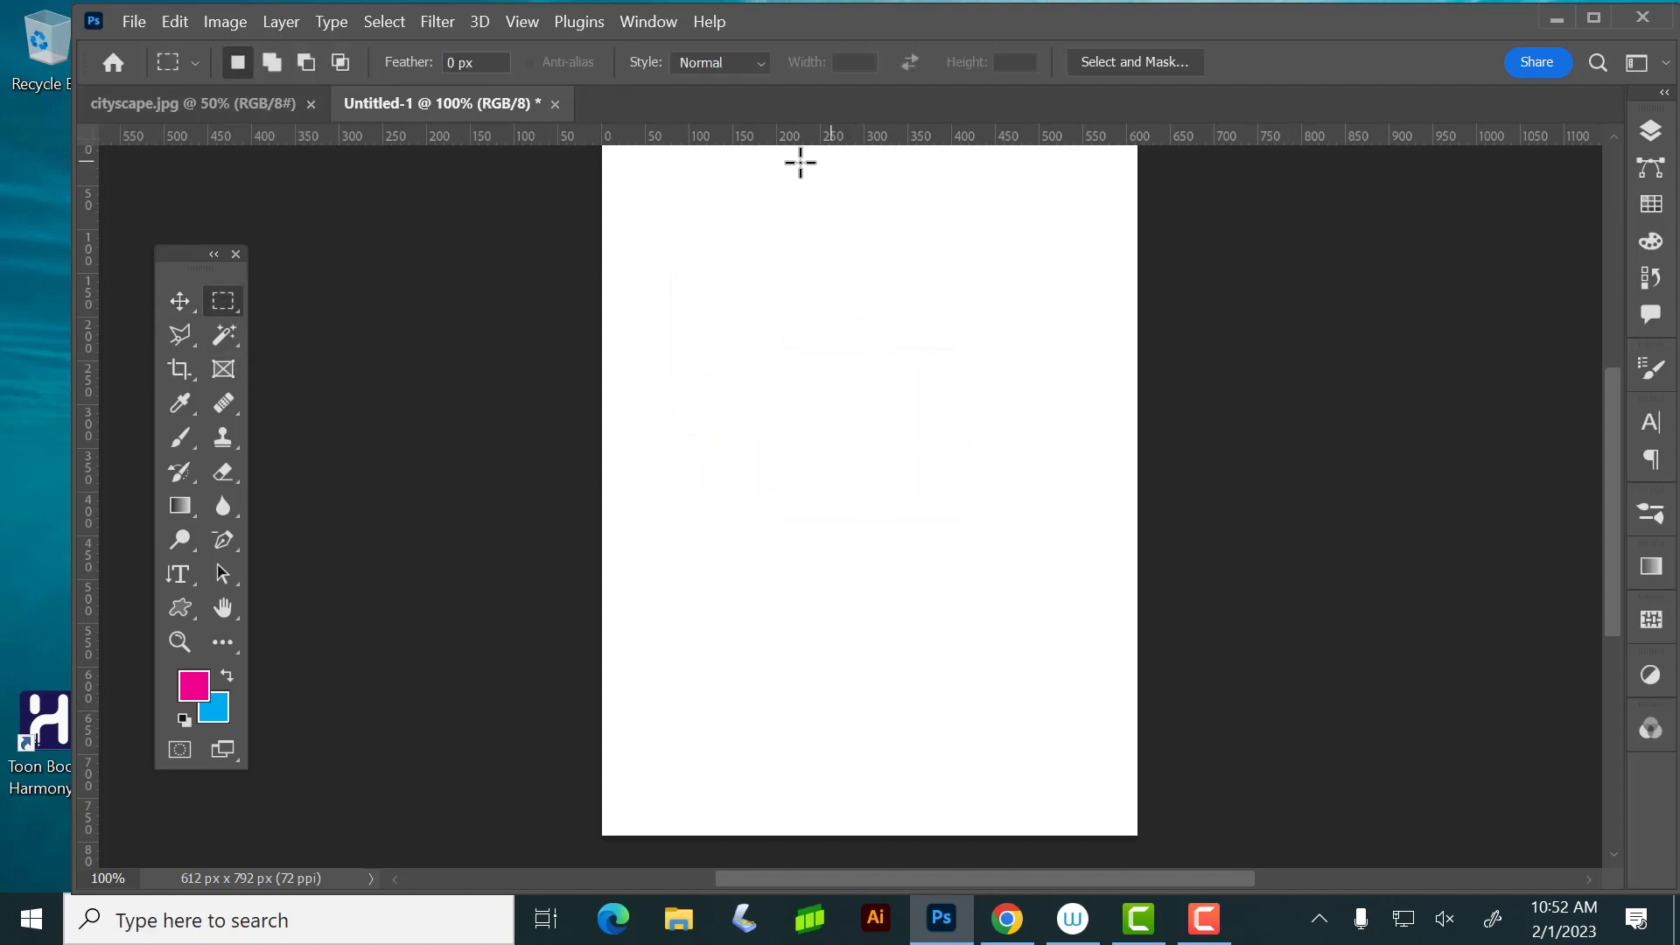
left_click_drag(712, 188, 875, 813)
Try a diamond gradient with the black-to-white Basics preset from the top to the bottom of the selection, and undo it
left_click(187, 507)
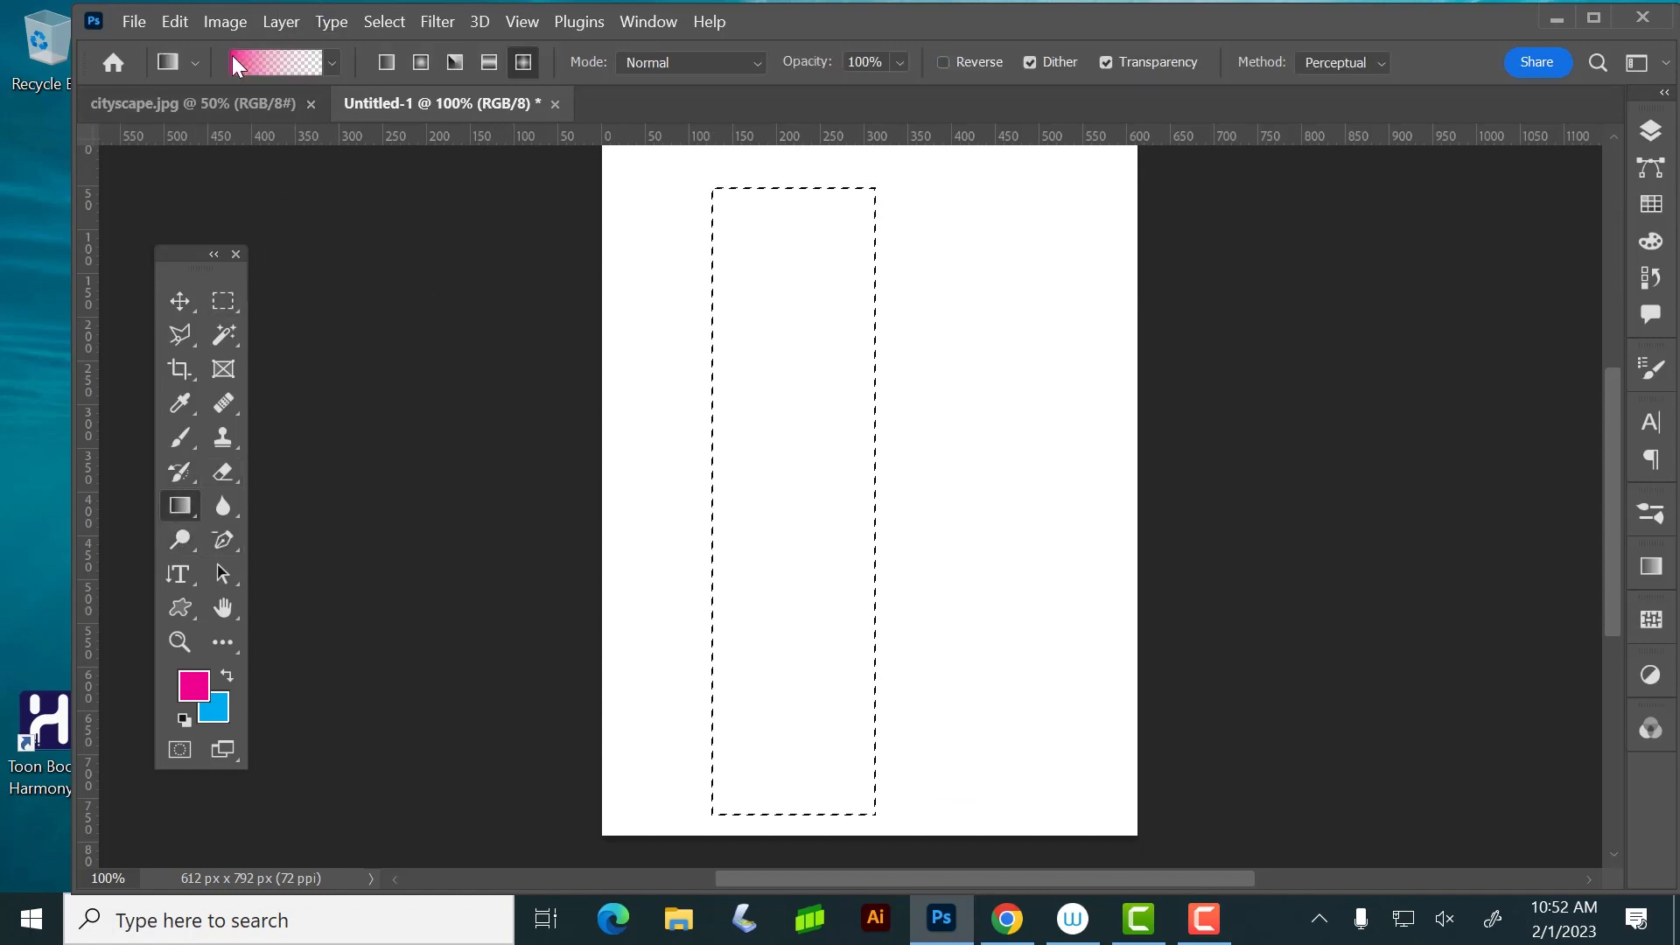
left_click(336, 60)
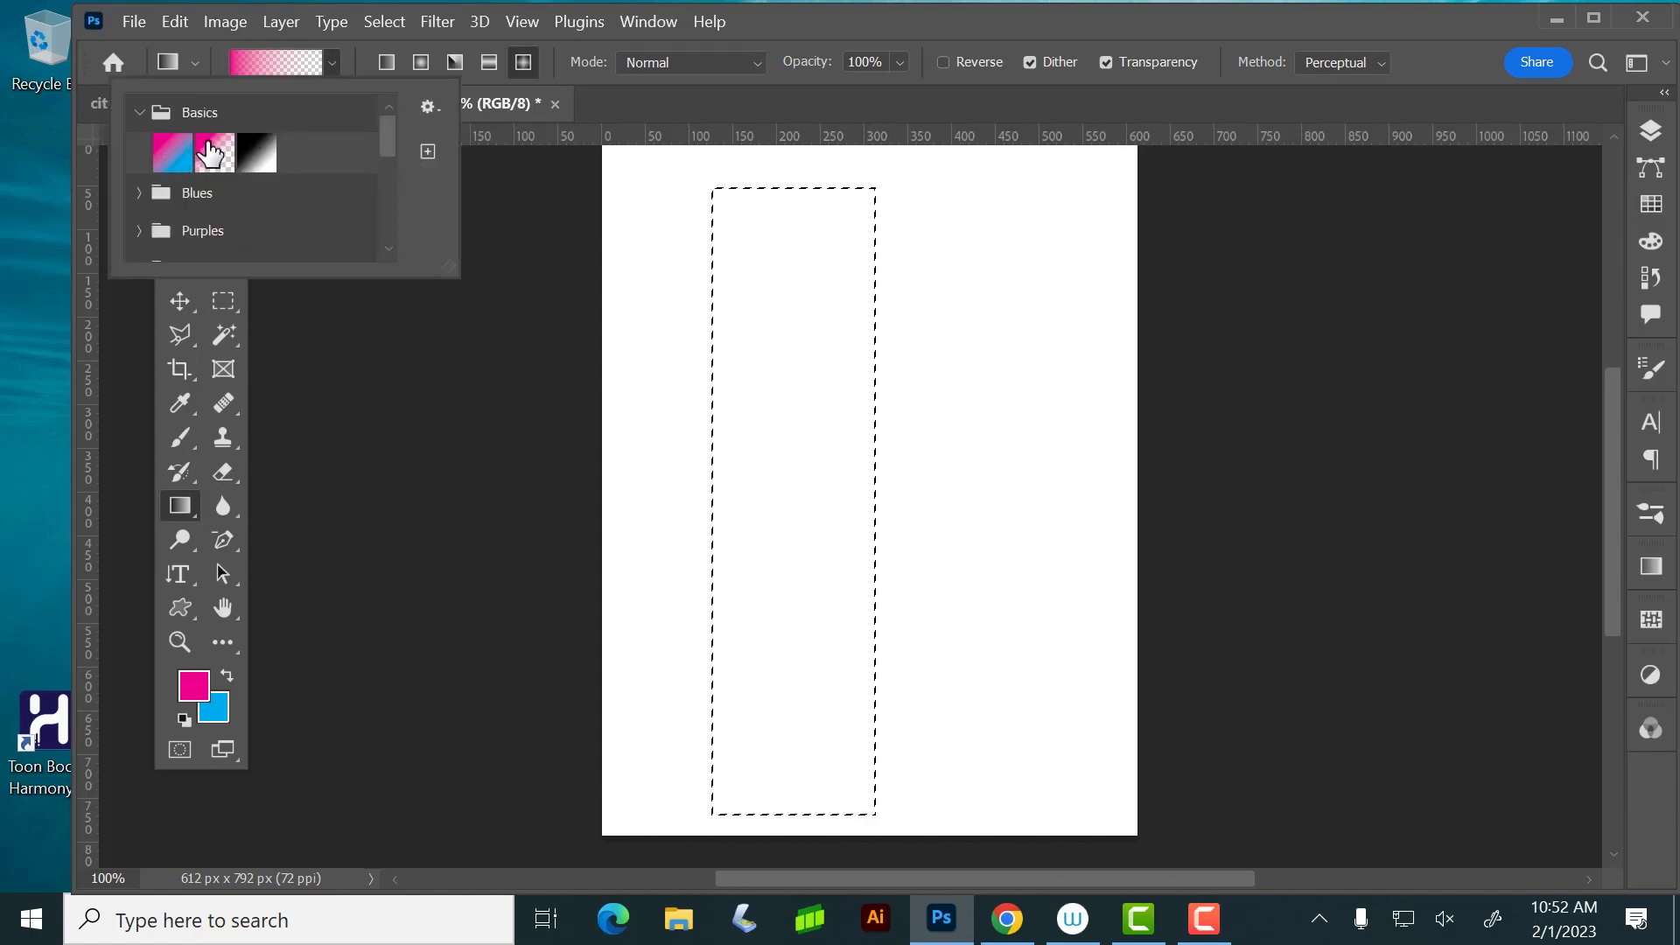
left_click(244, 147)
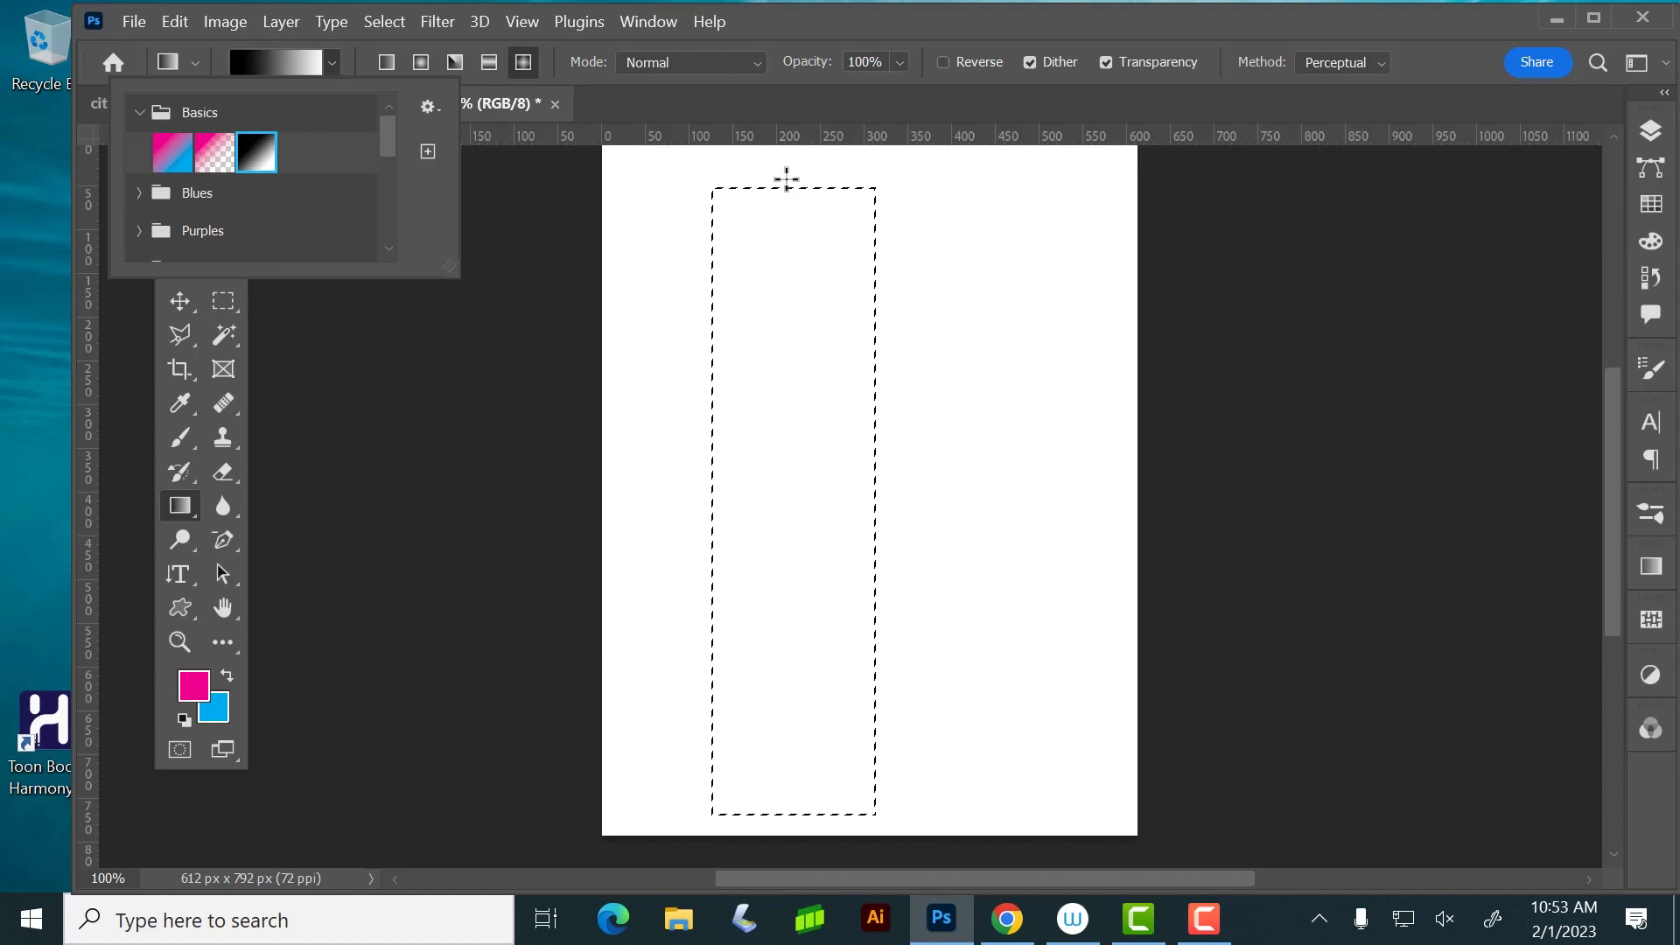
left_click_drag(784, 176, 806, 788)
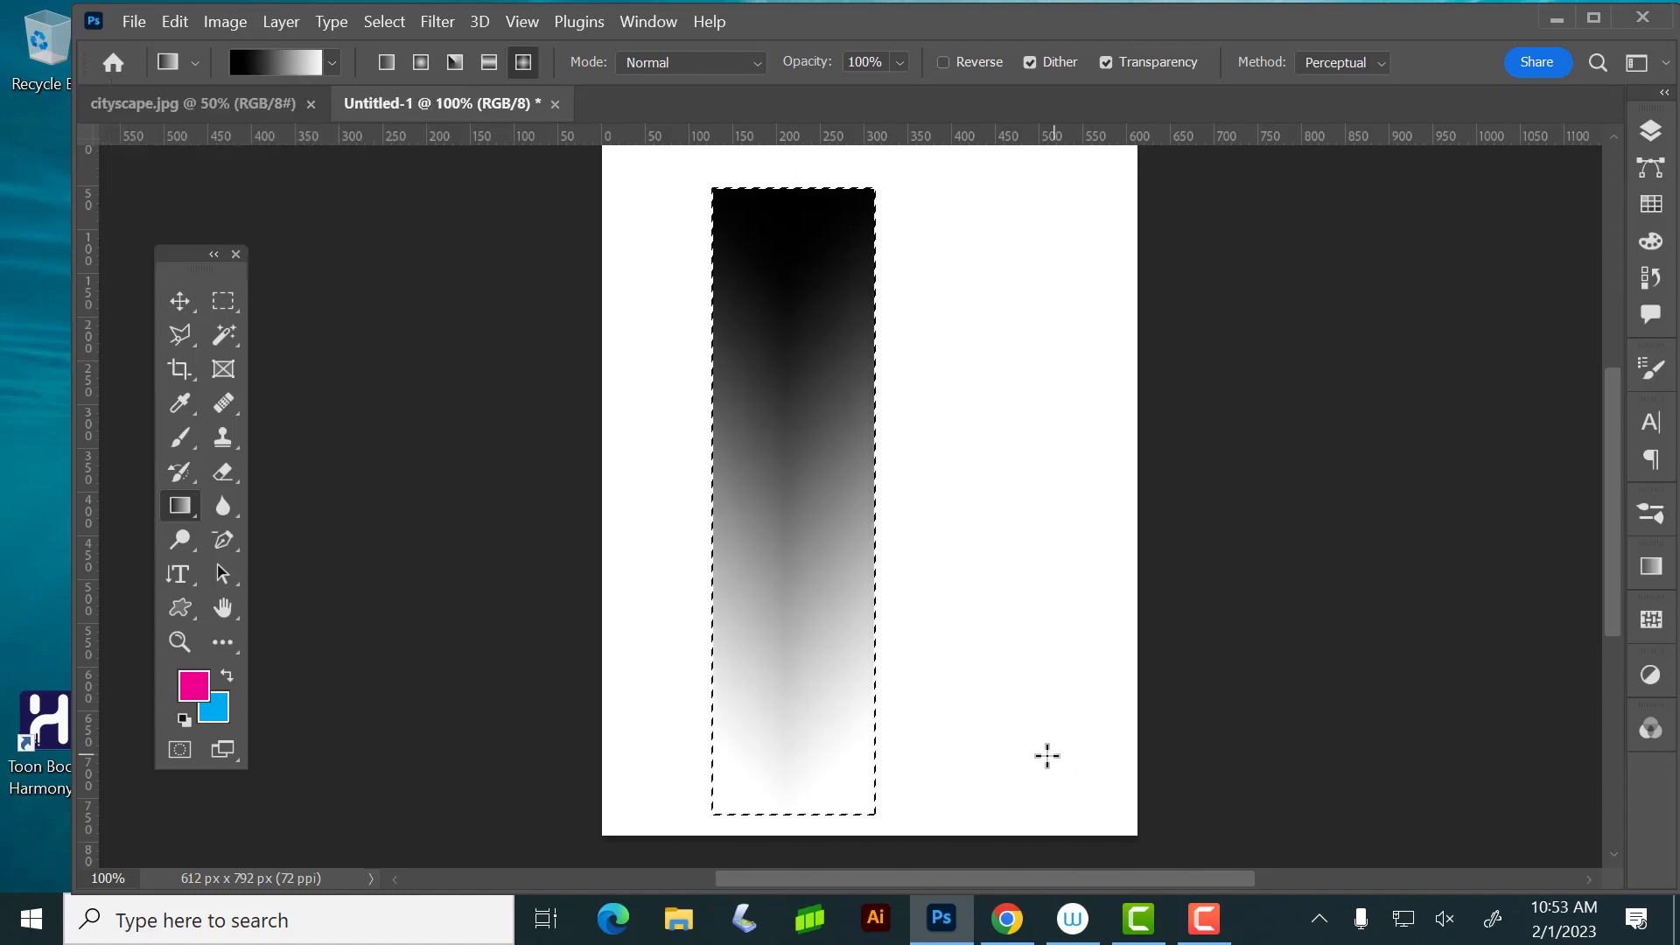
key("ctrl+z")
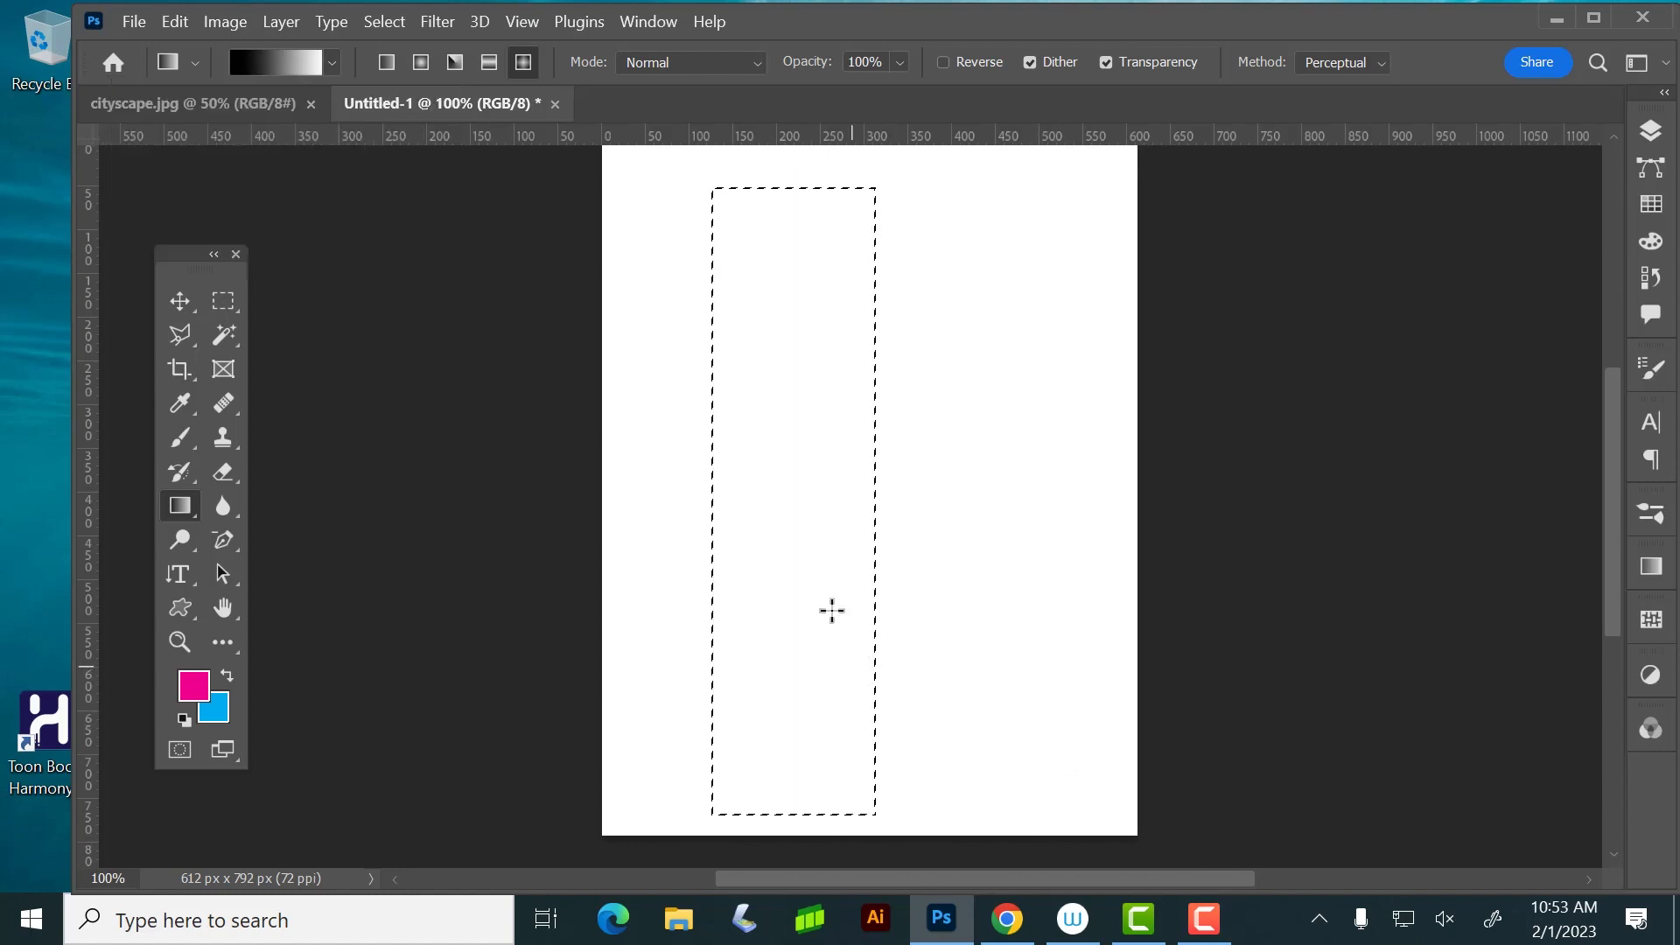
Fill the selection from top to bottom with a diamond gradient using the purple-to-blue preset Blue_24 from the Blues group
left_click(331, 62)
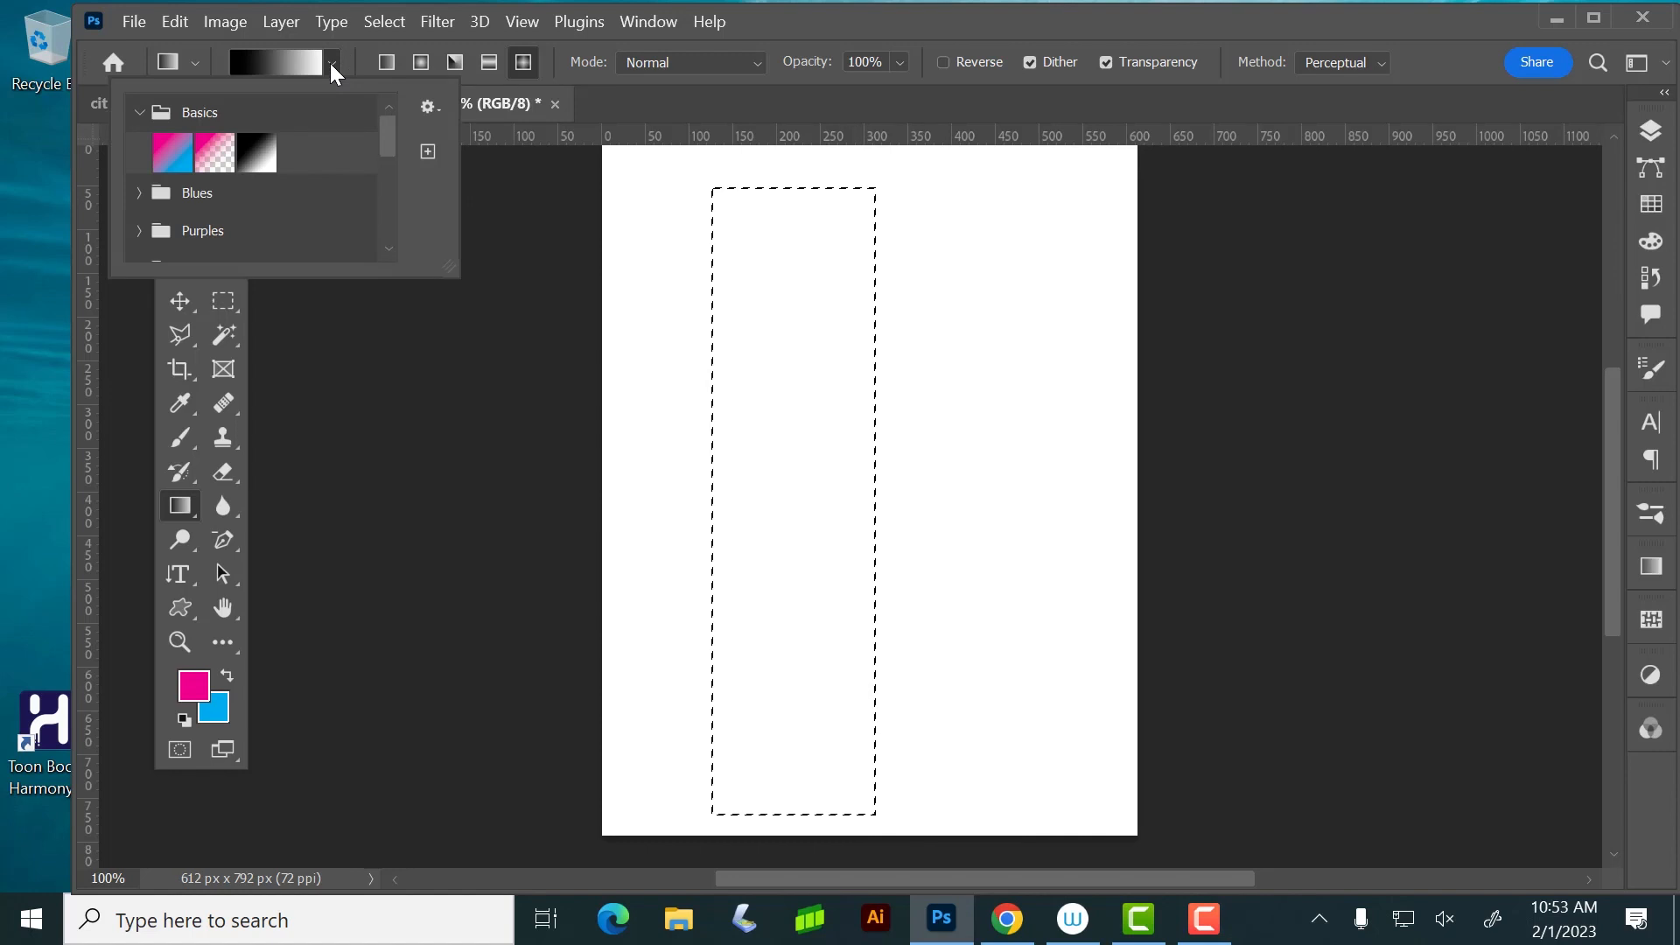
left_click(148, 191)
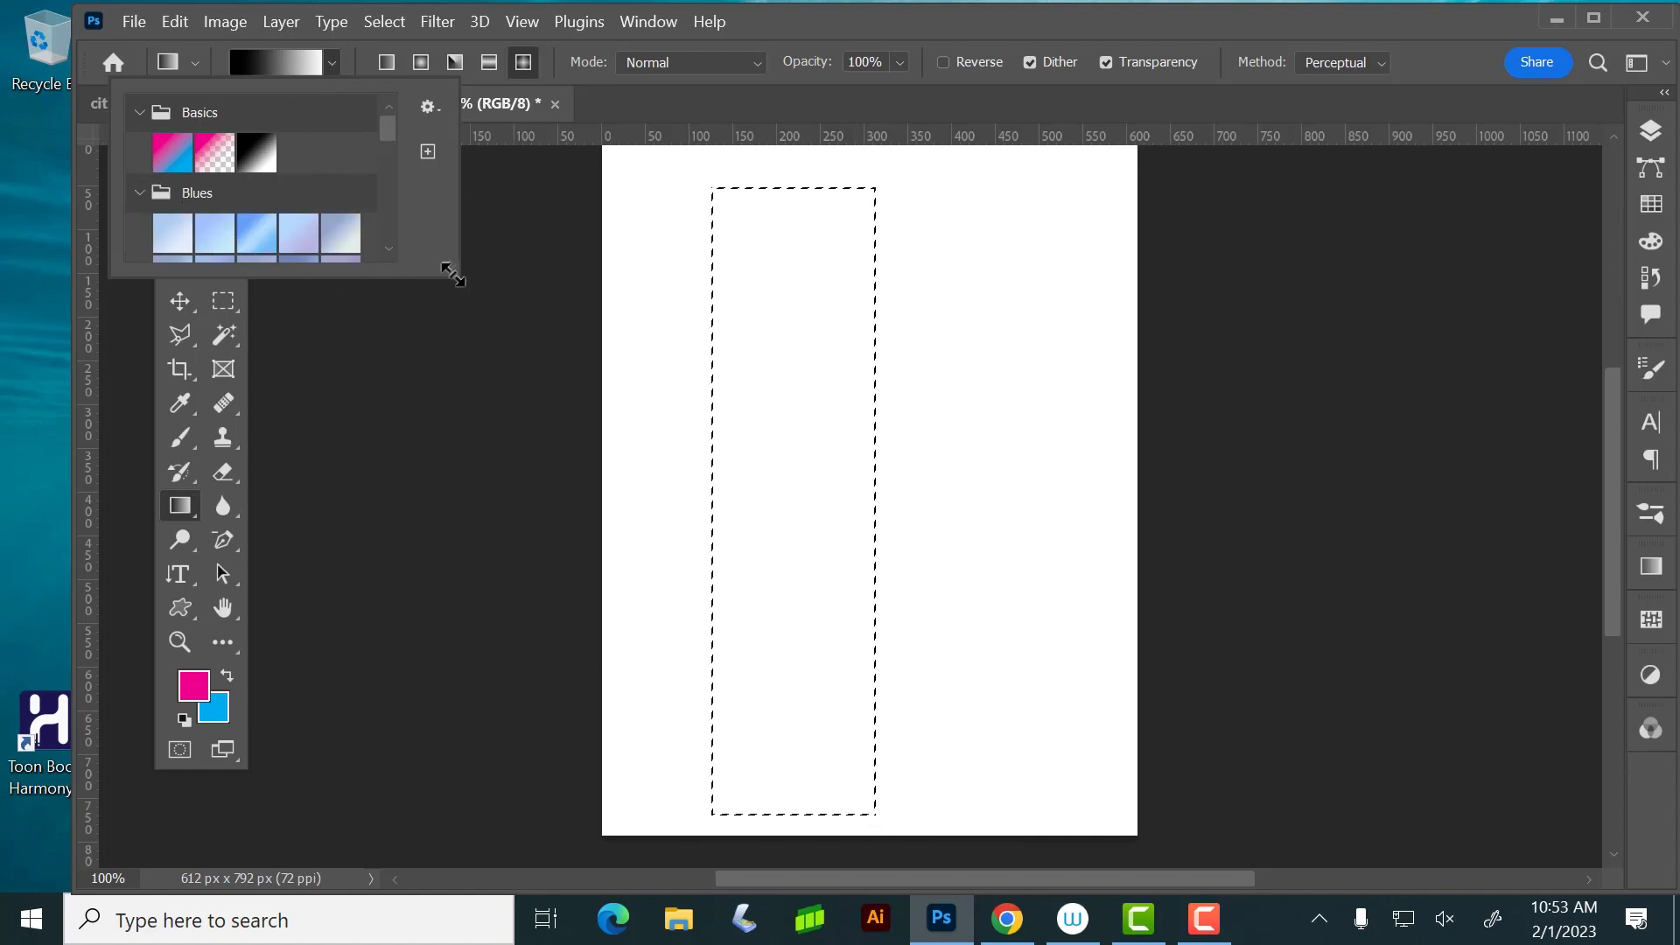
left_click_drag(452, 274, 447, 849)
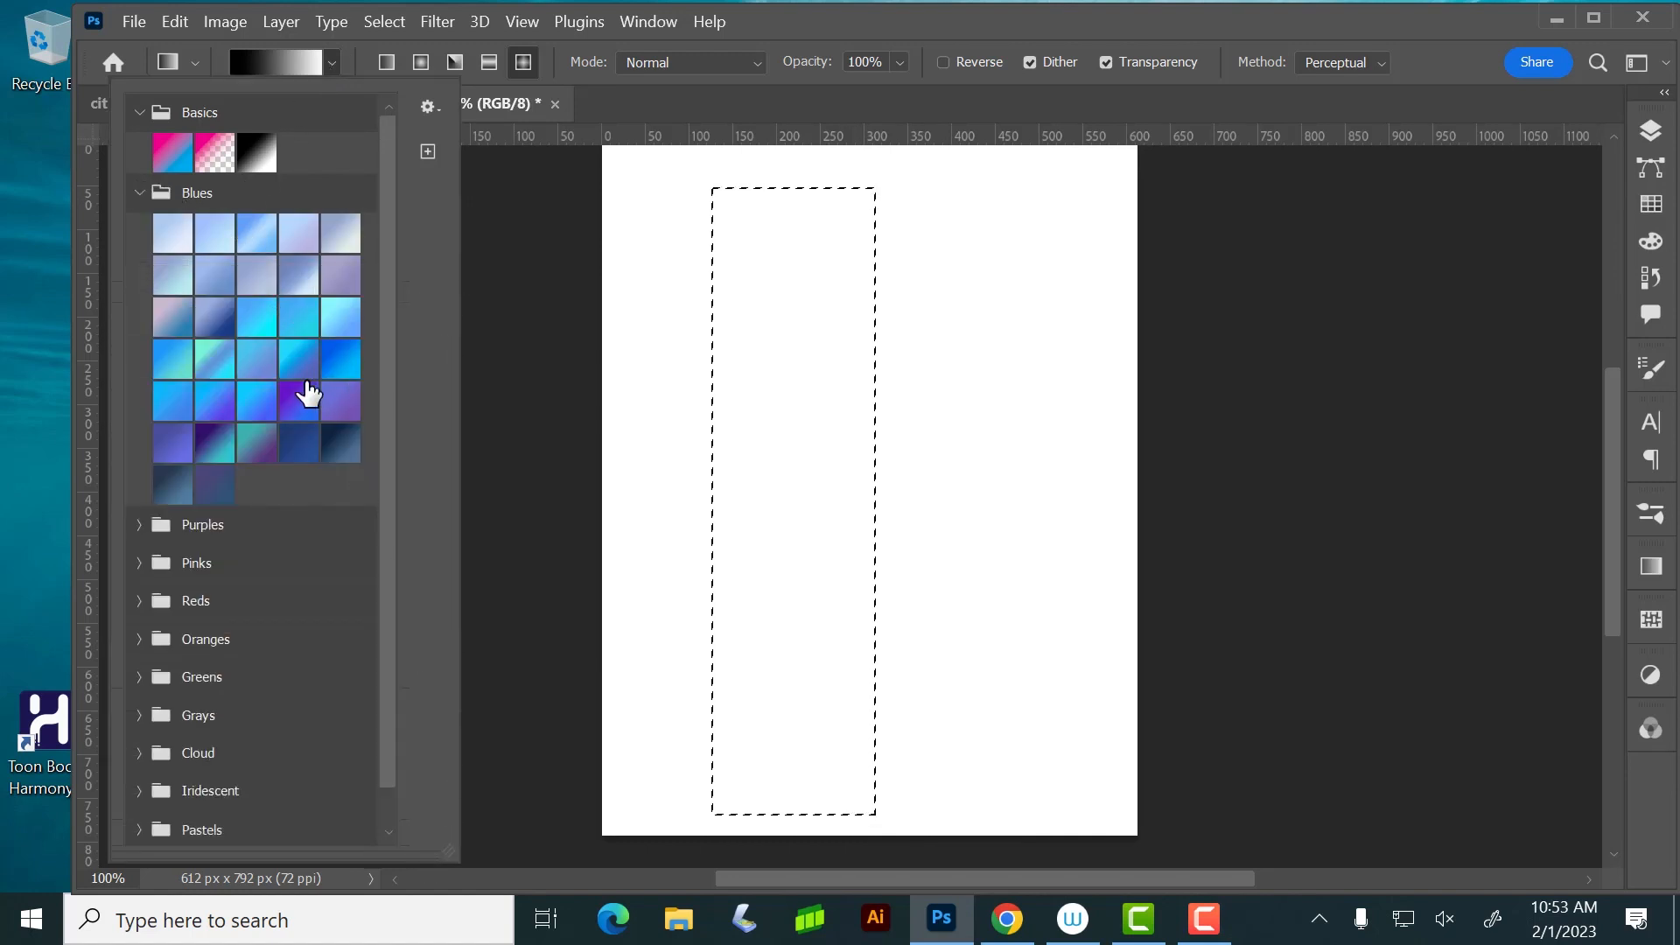
left_click(299, 400)
left_click_drag(786, 189, 788, 814)
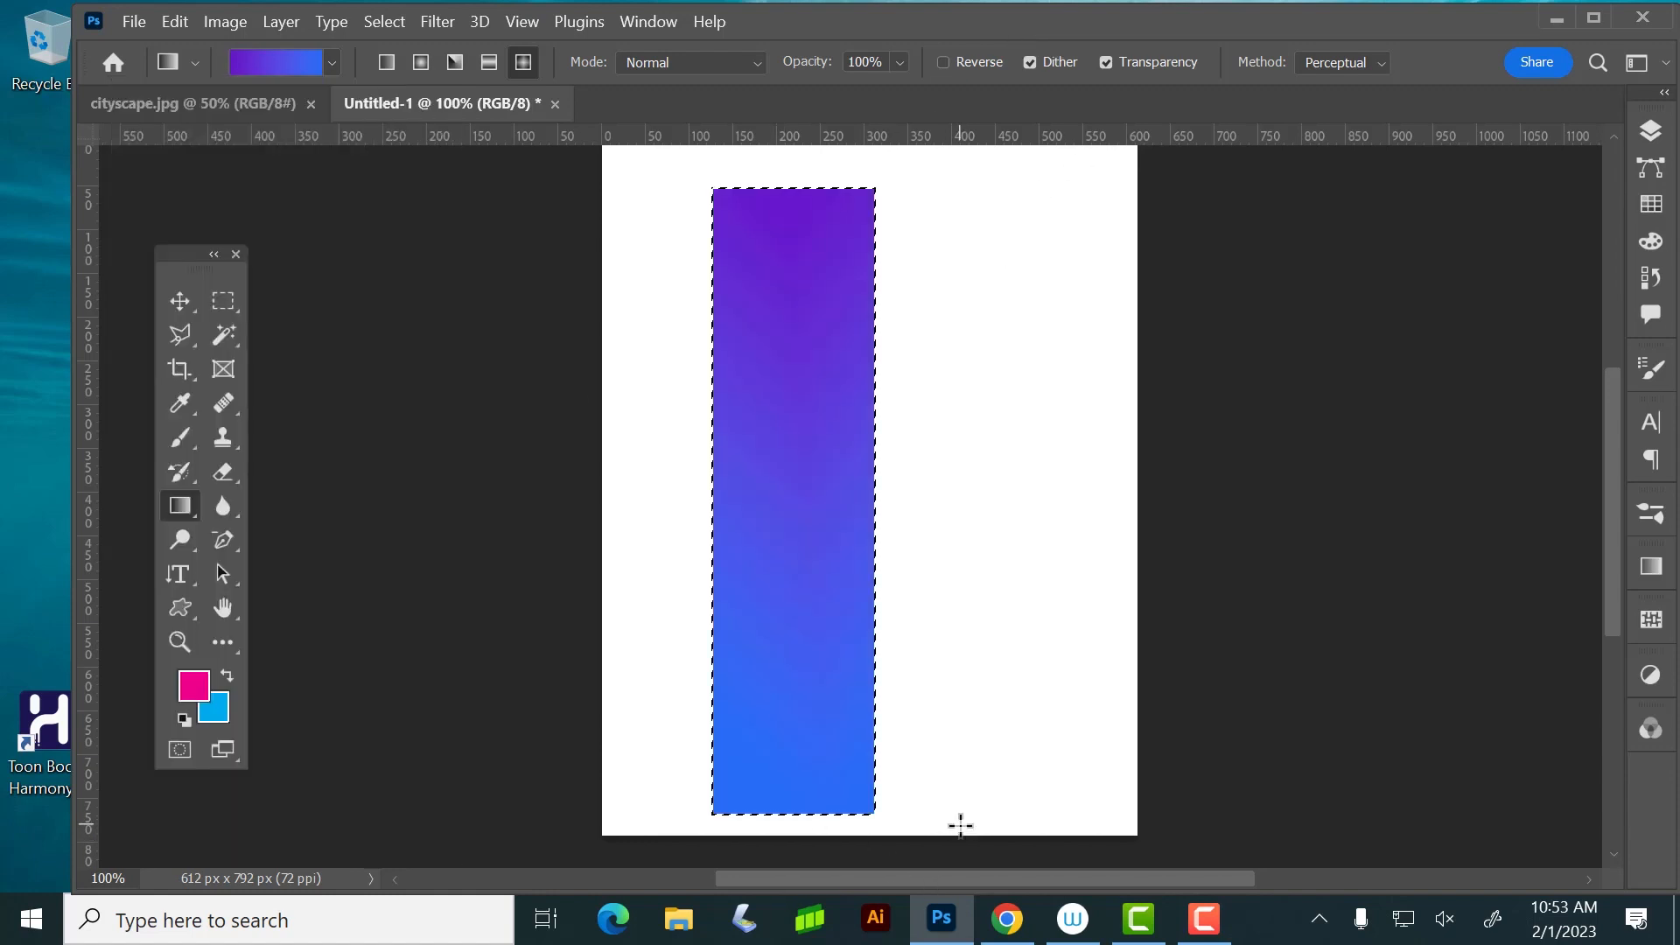
Fill the selection from top to bottom with a diamond gradient using the Iridescent_14 preset from the Iridescent group
left_click(321, 52)
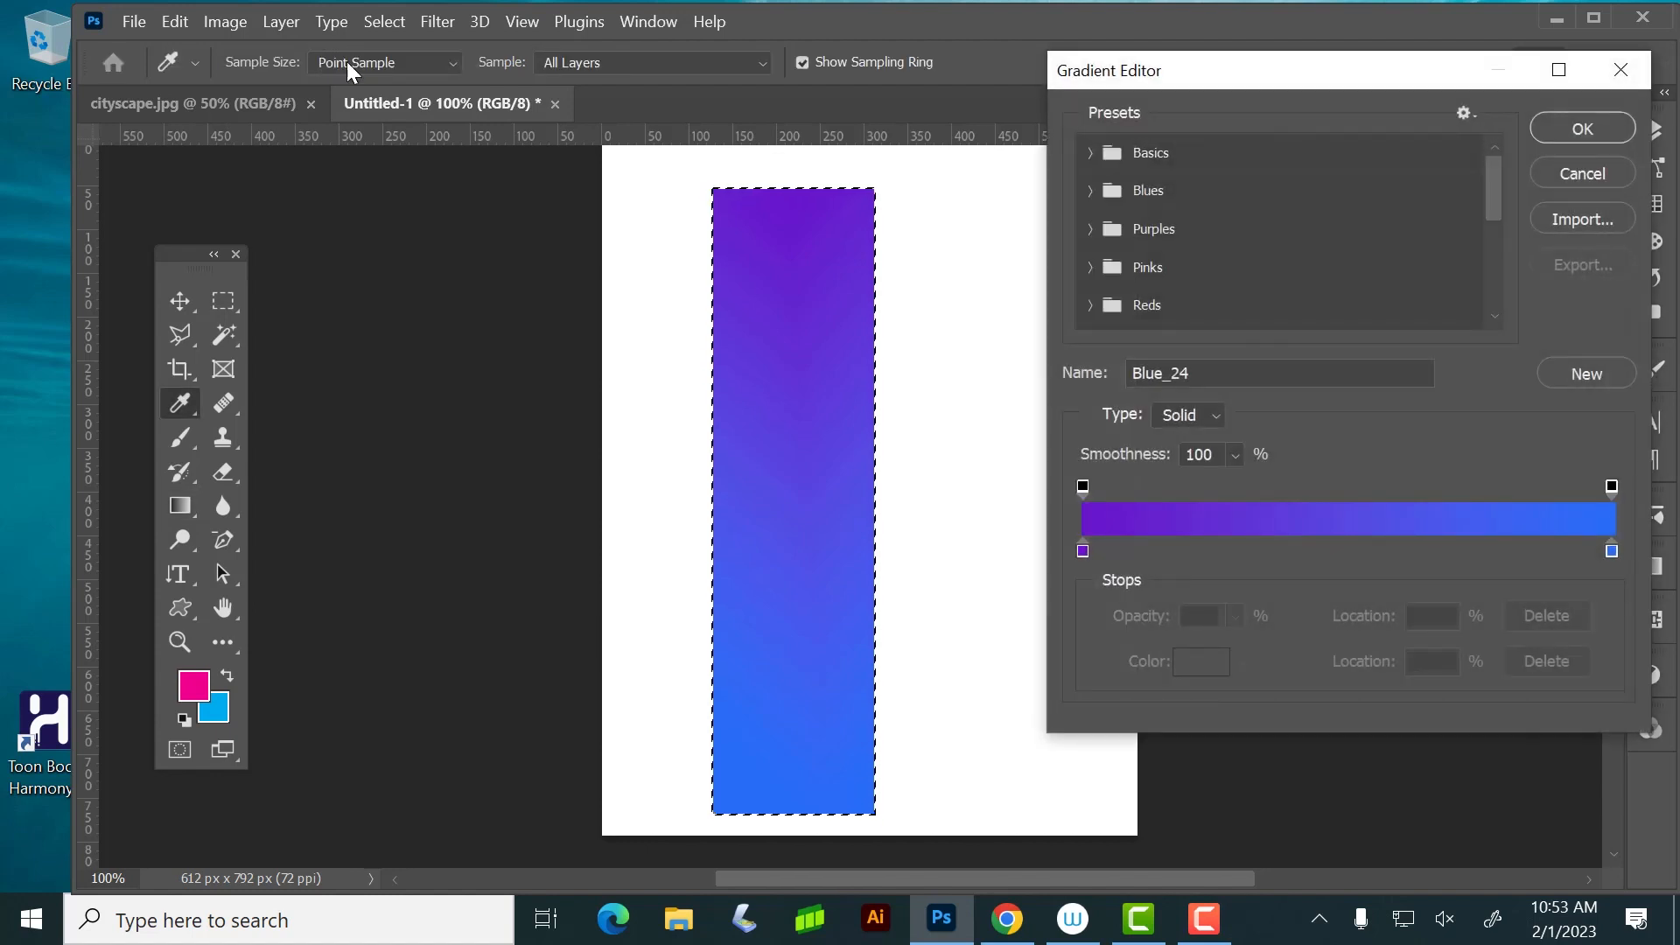
left_click(1582, 129)
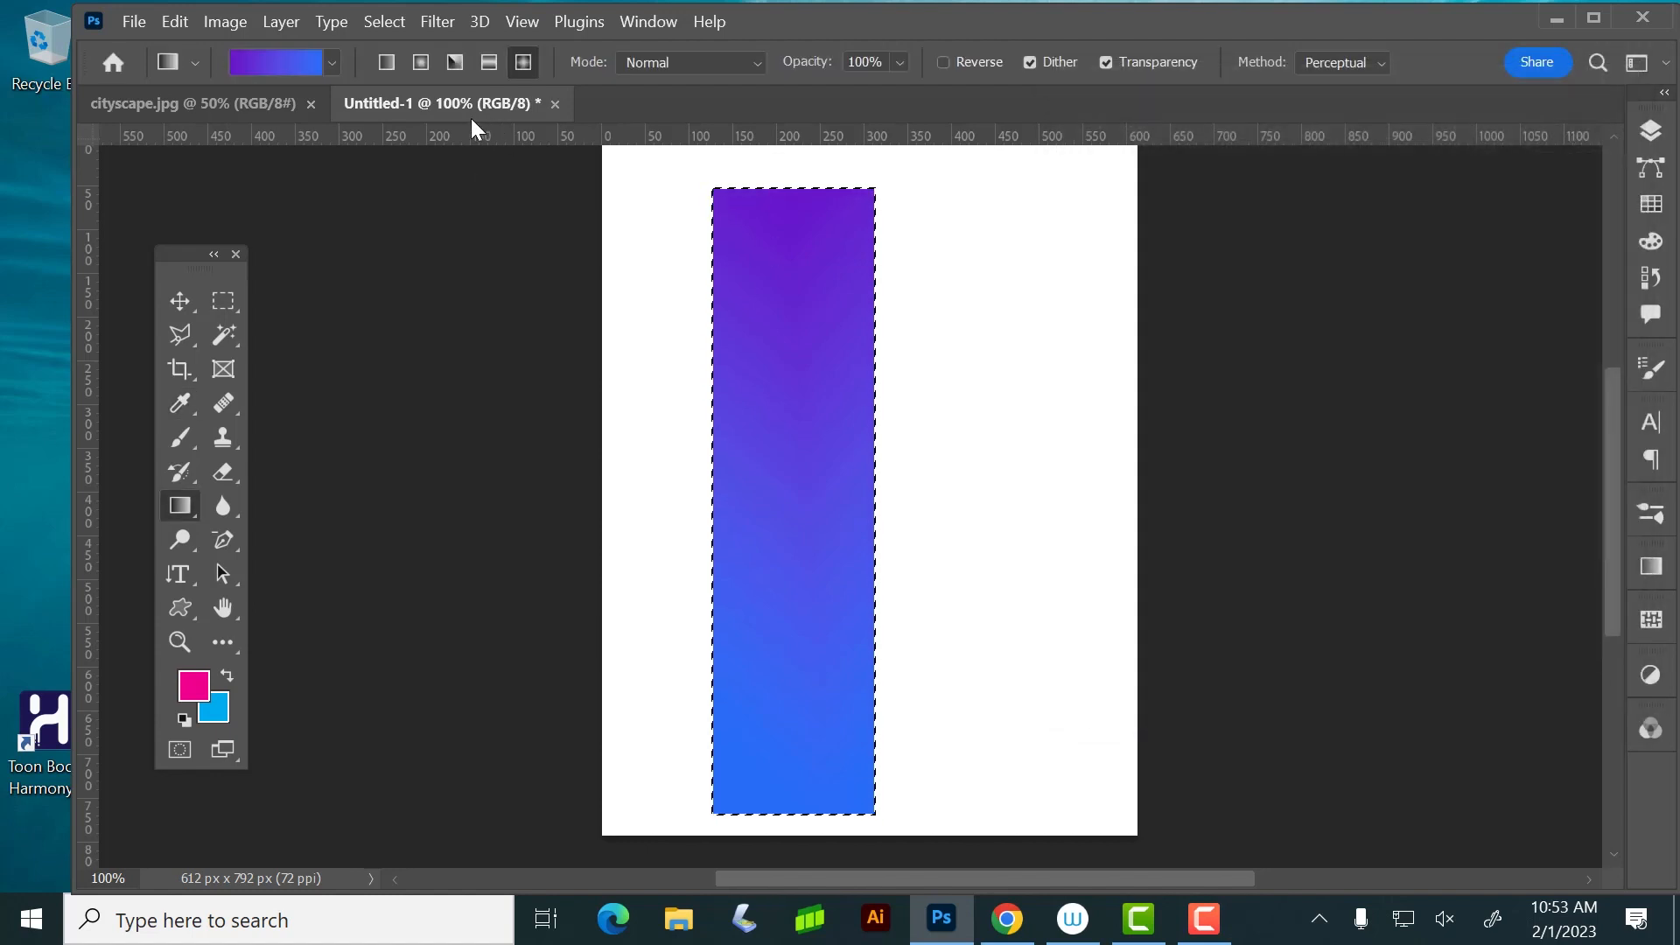
left_click(332, 55)
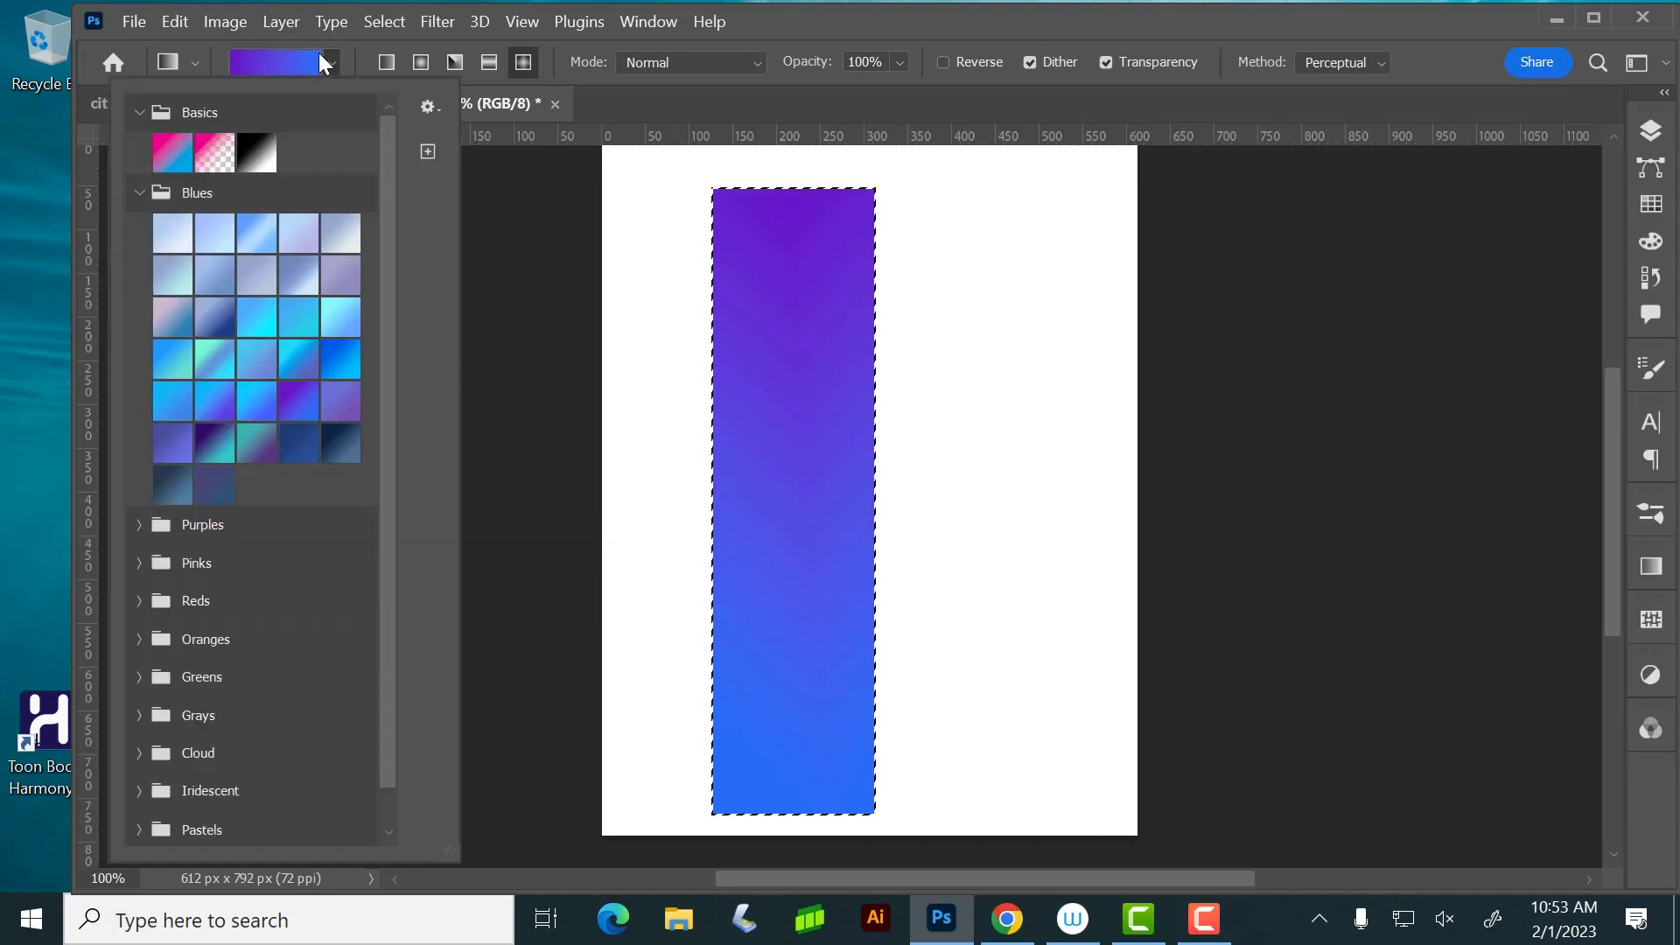
left_click(139, 792)
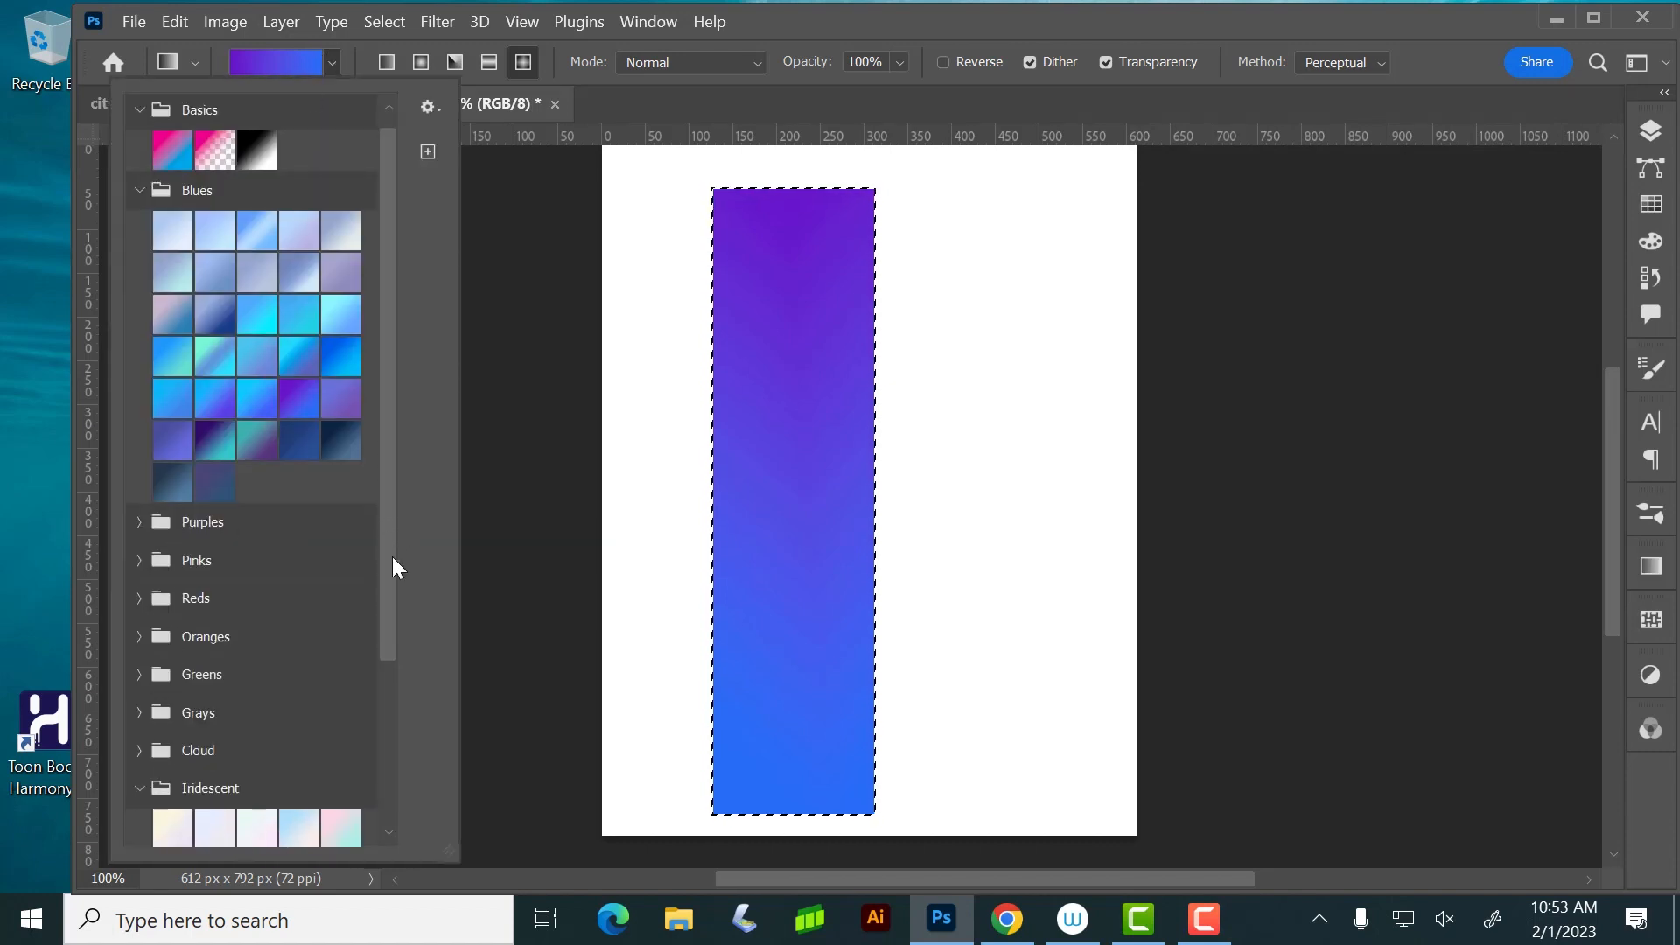
scroll(392, 557, "down", 3)
left_click(297, 669)
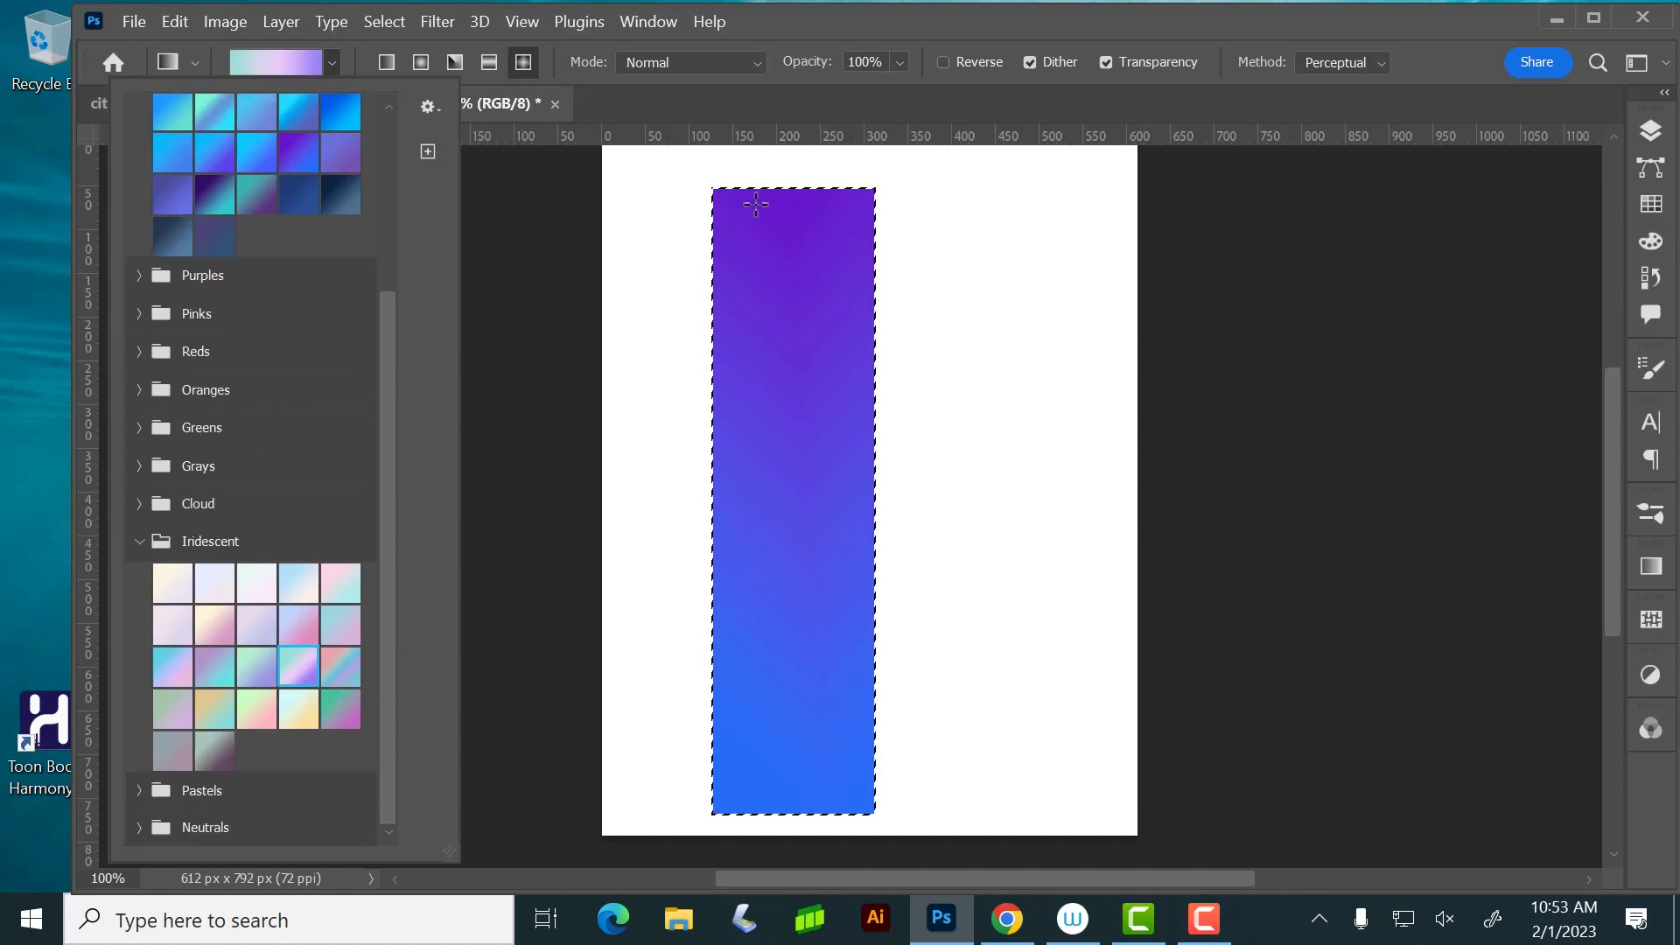
left_click_drag(770, 209, 790, 653)
left_click_drag(827, 831, 827, 831)
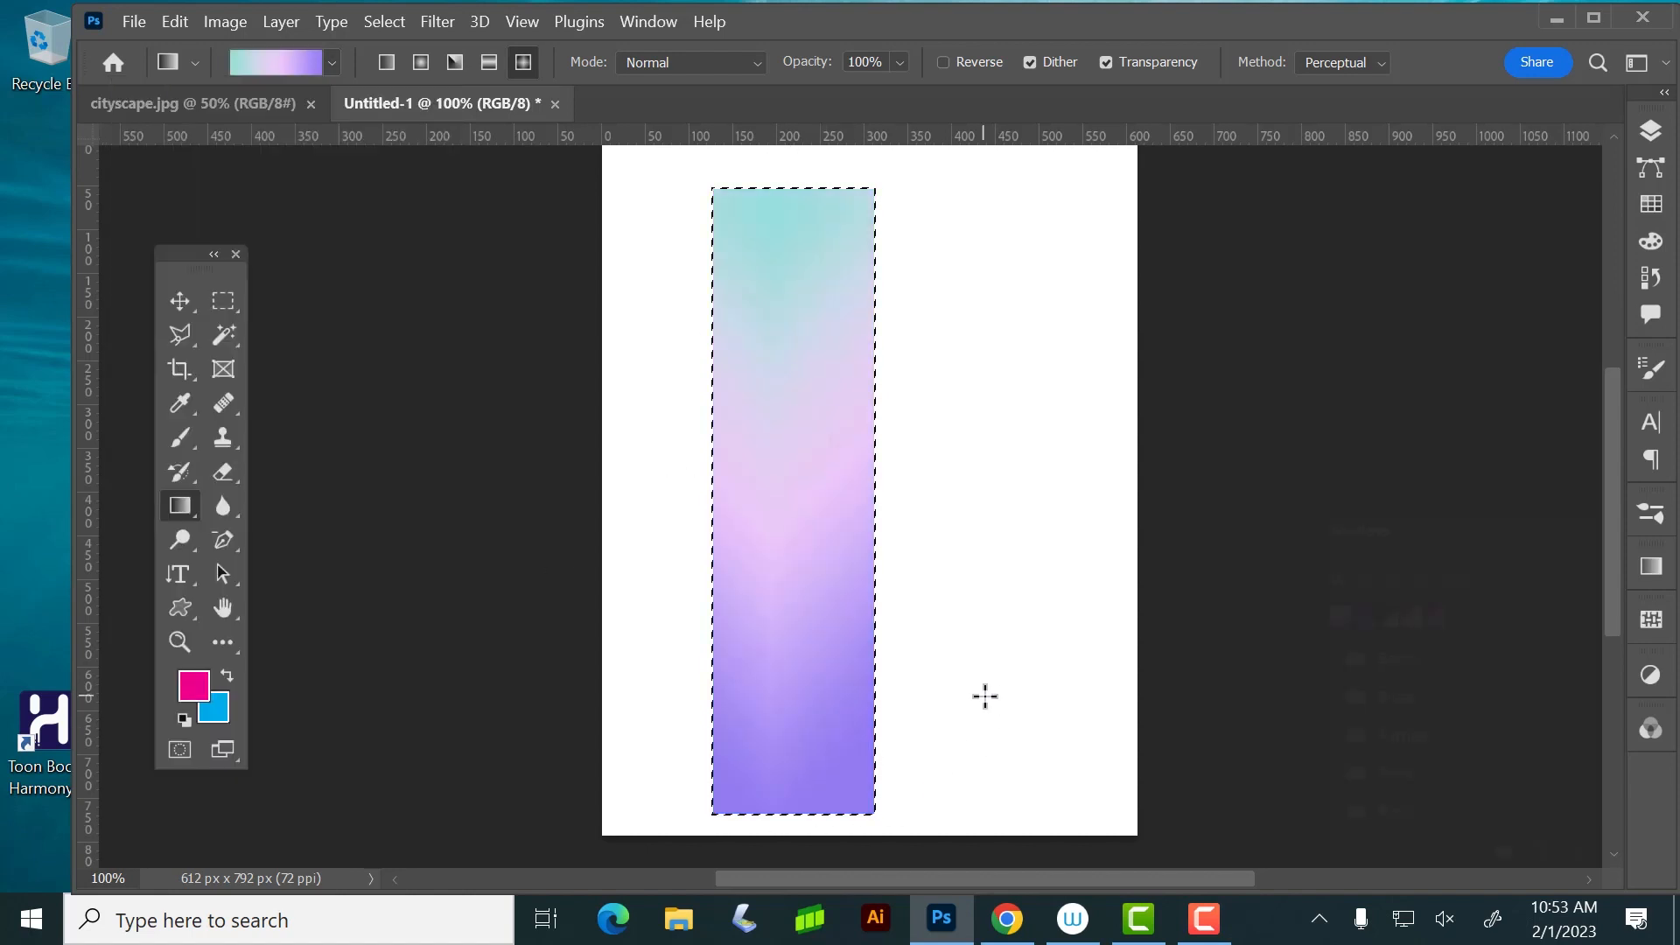
Look through the gradient preset groups, and collapse the Iridescent and Blues groups
left_click(324, 62)
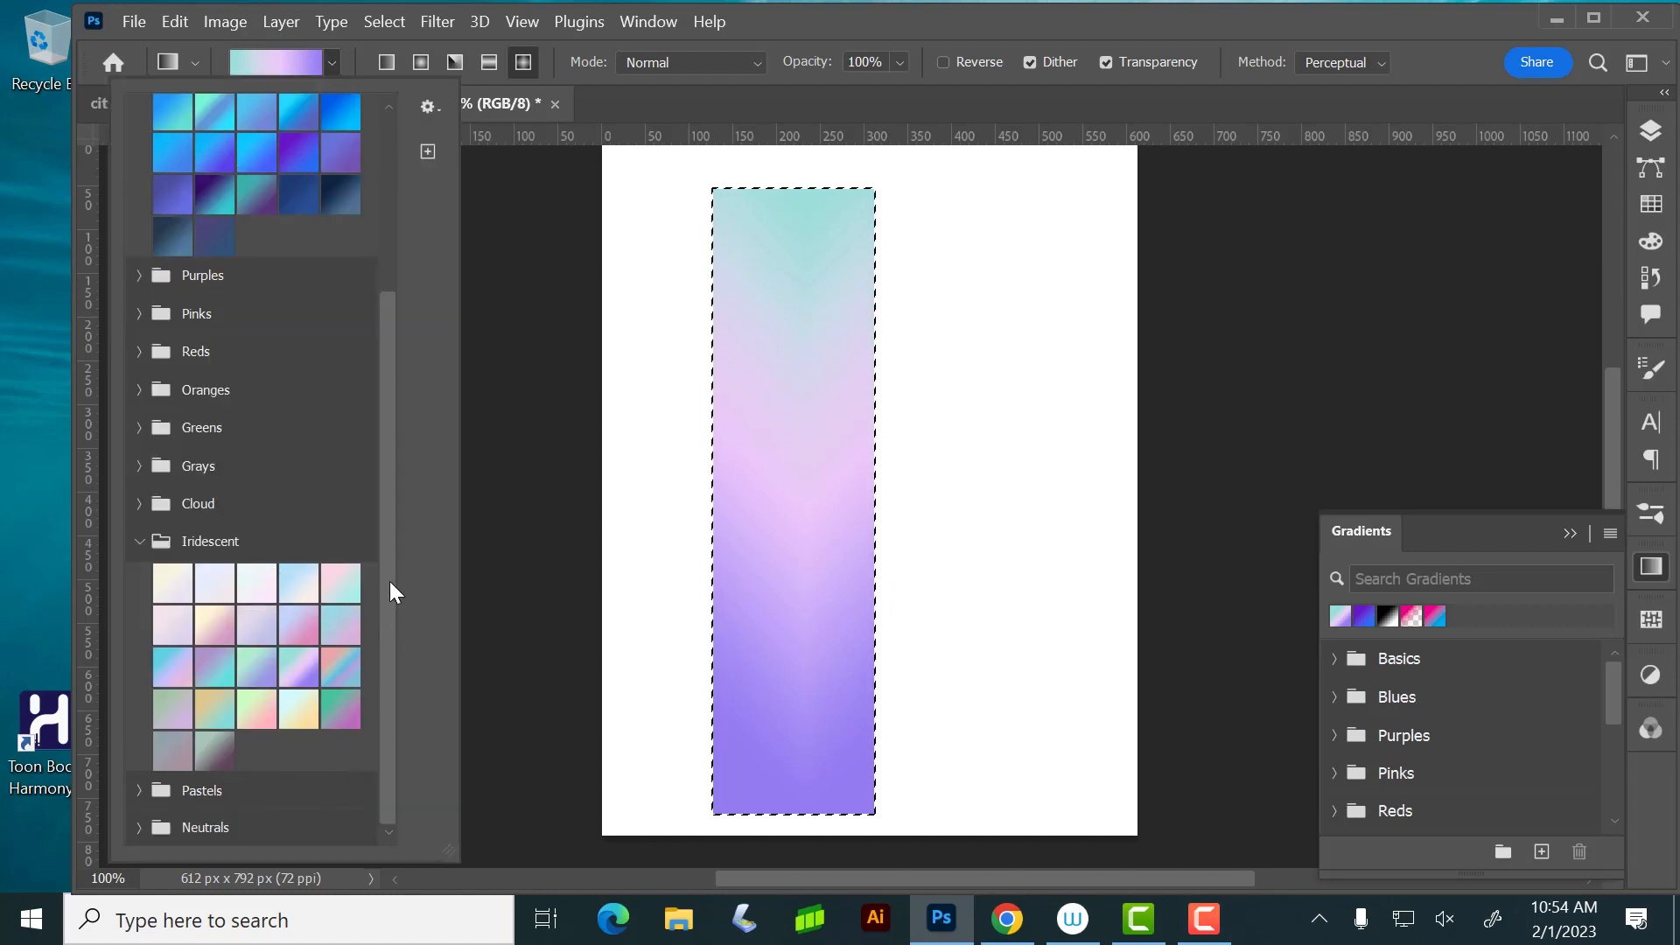
scroll(390, 665, "up", 5)
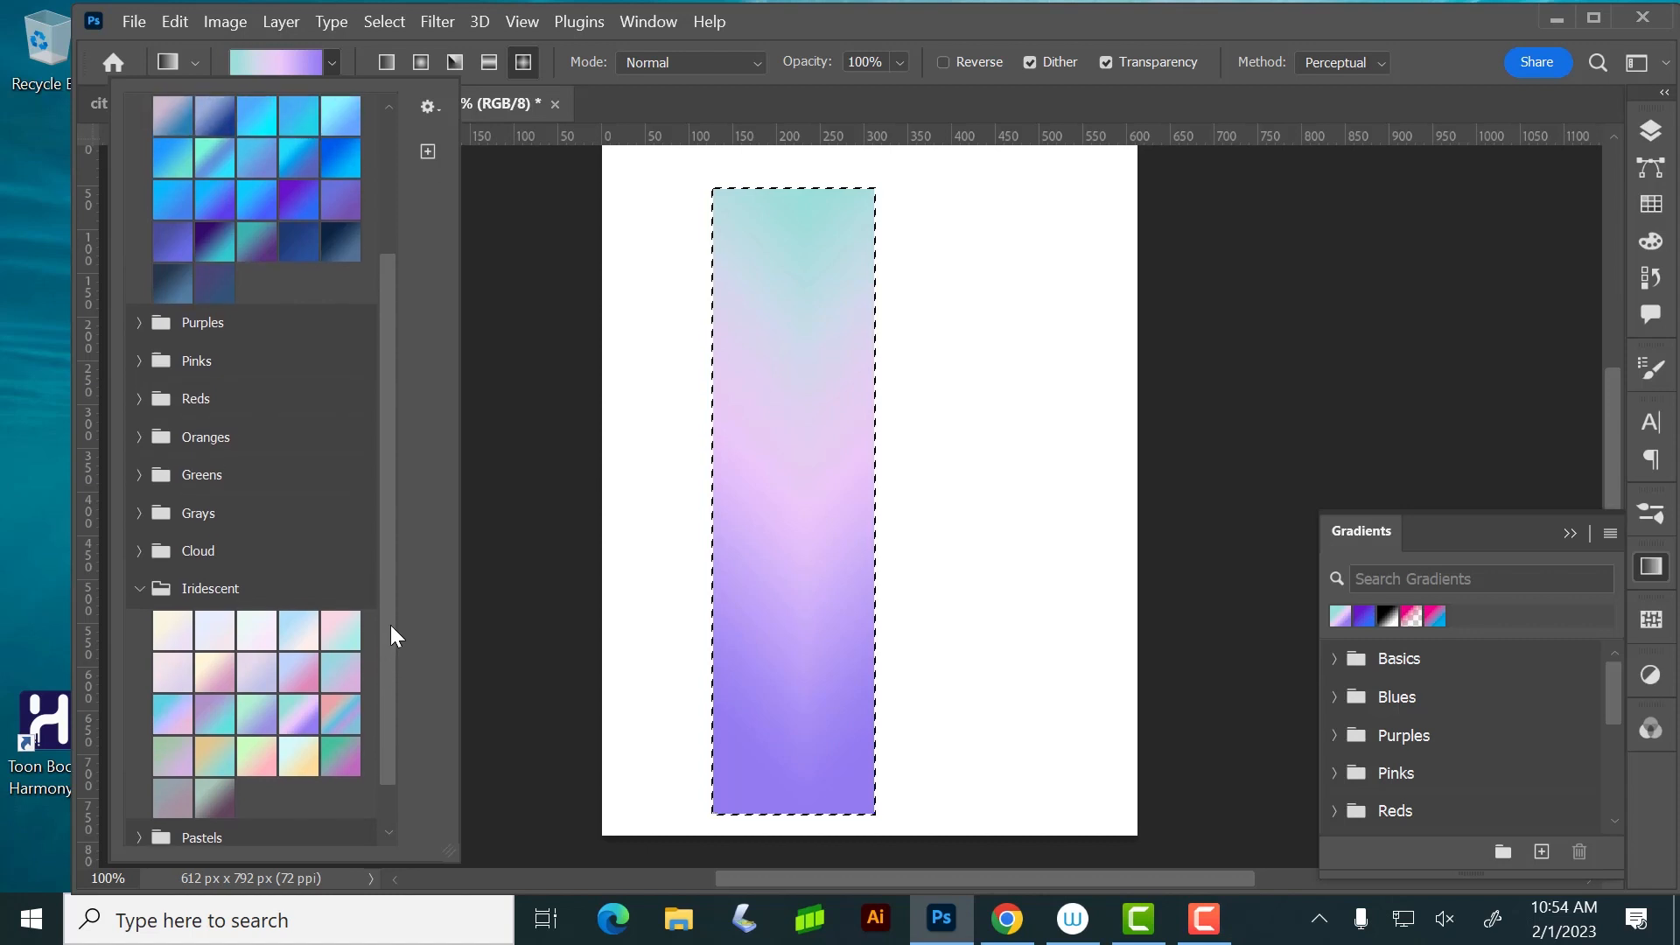
scroll(408, 586, "up", 5)
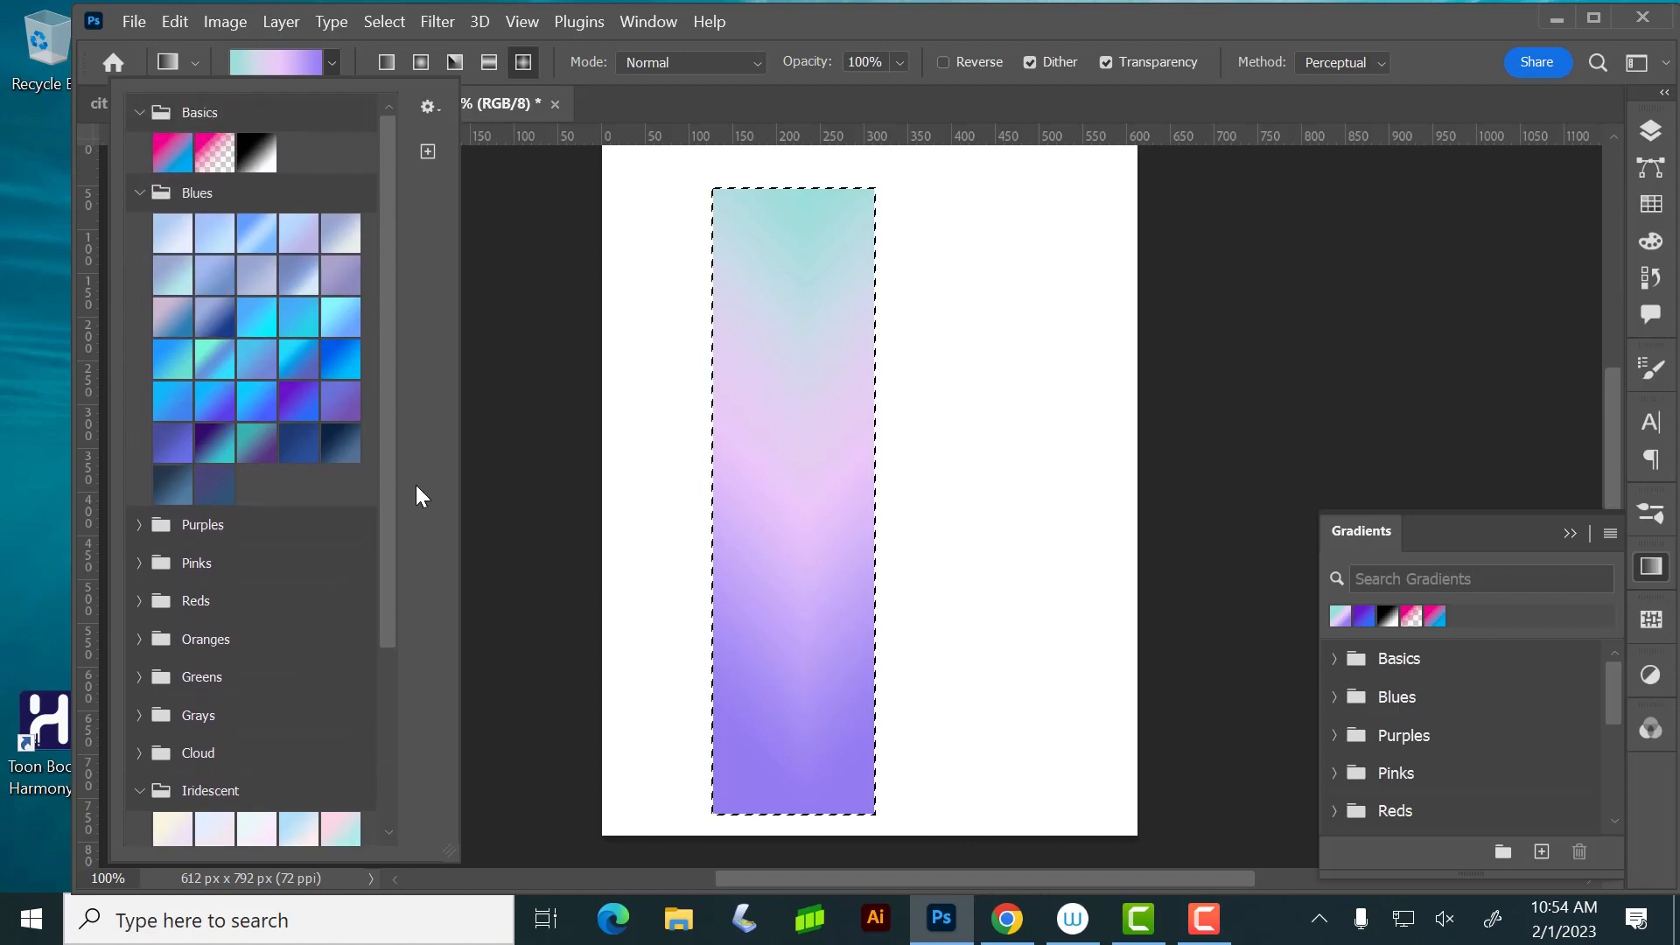
scroll(415, 450, "down", 10)
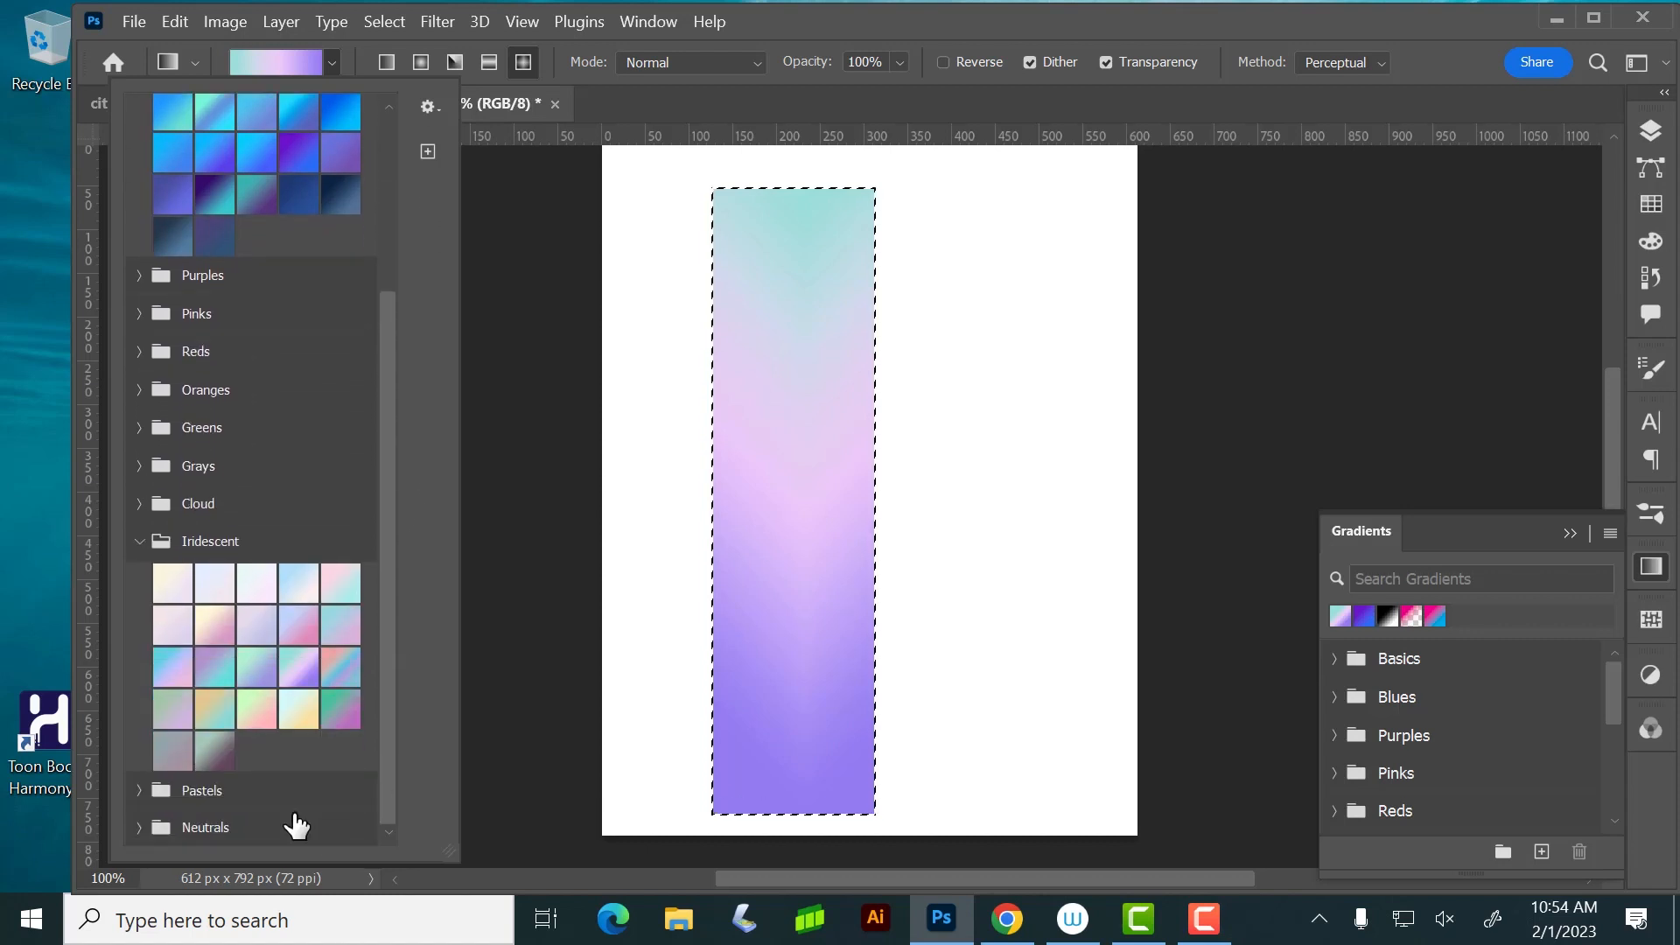
left_click(138, 540)
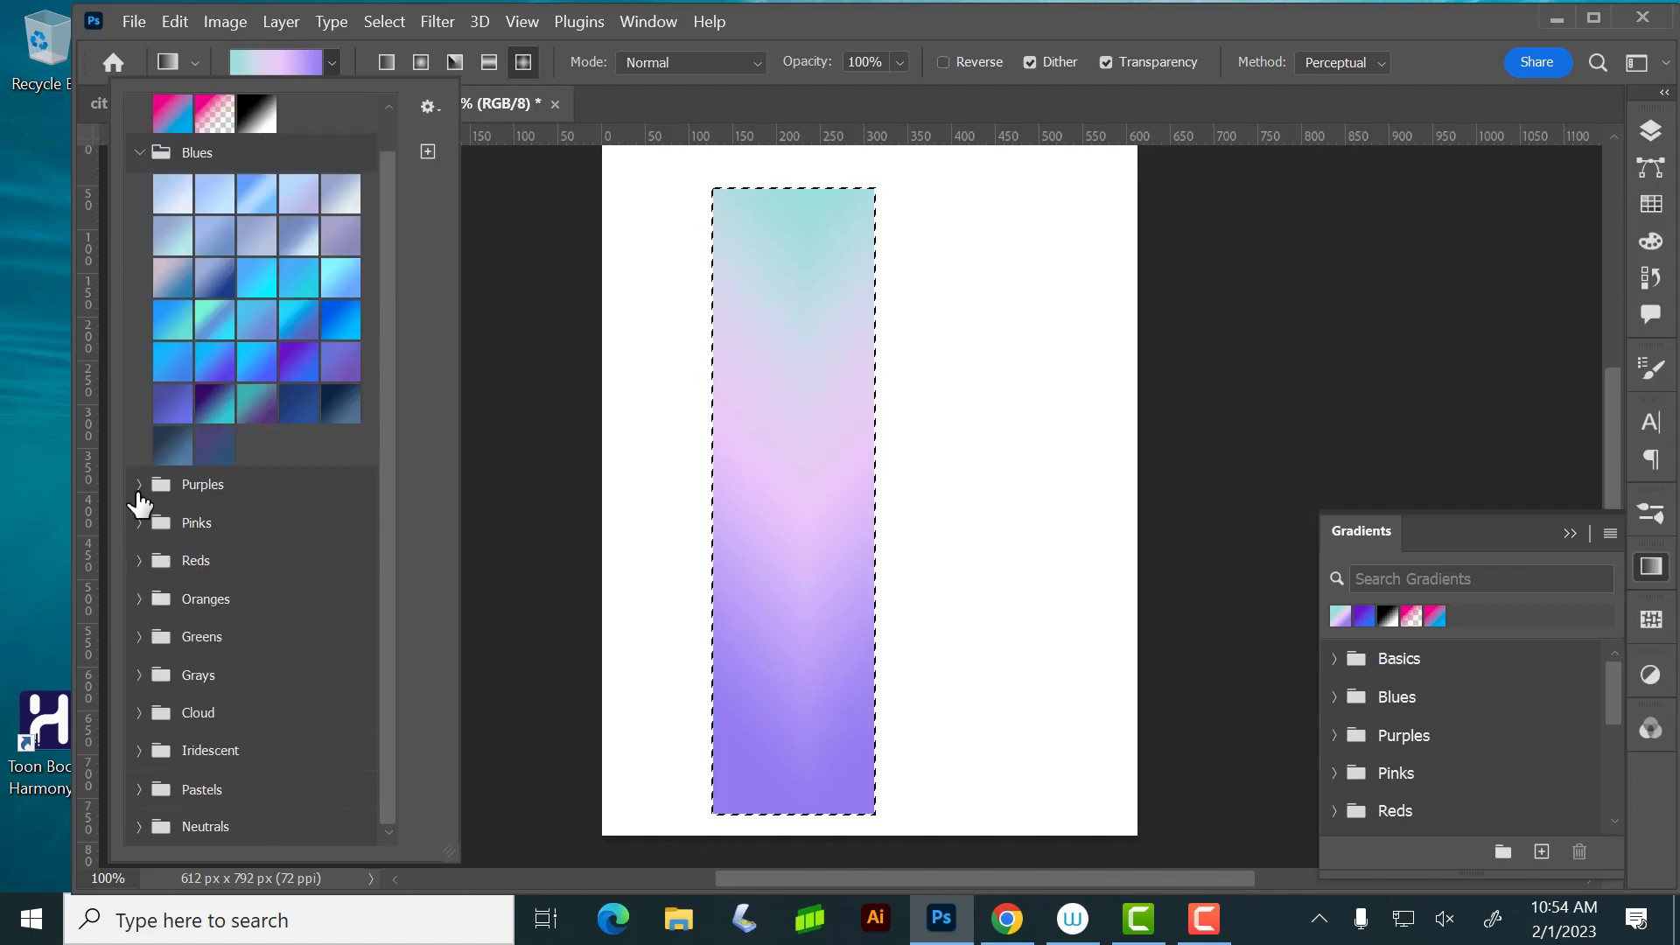
left_click(138, 152)
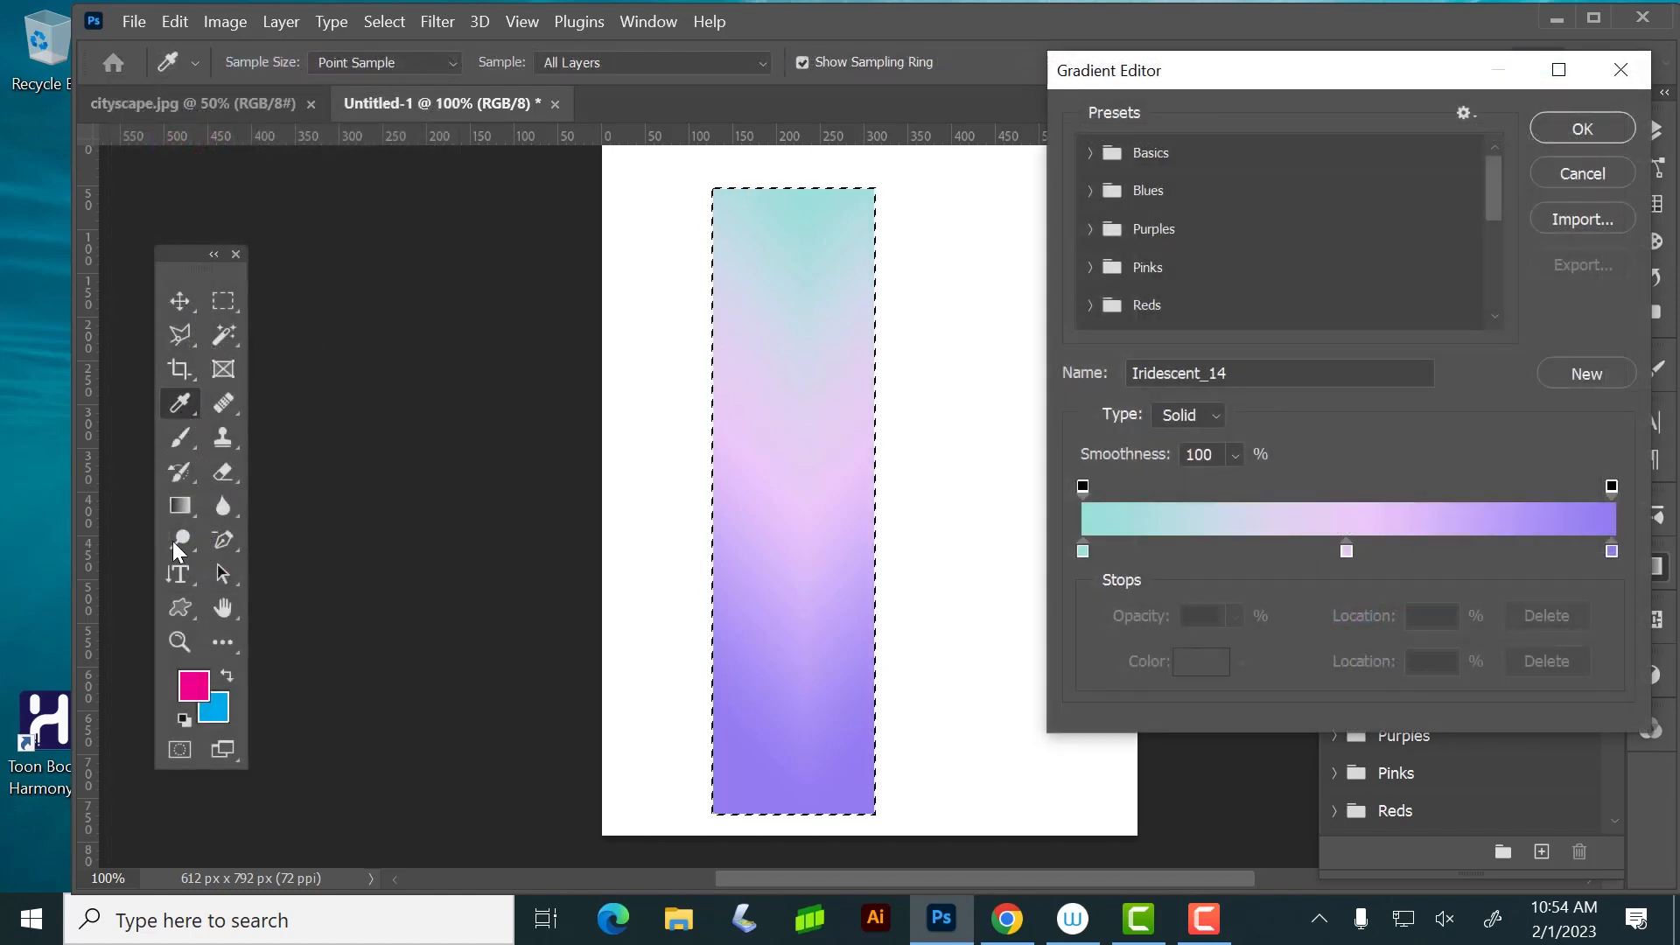
left_click(1620, 177)
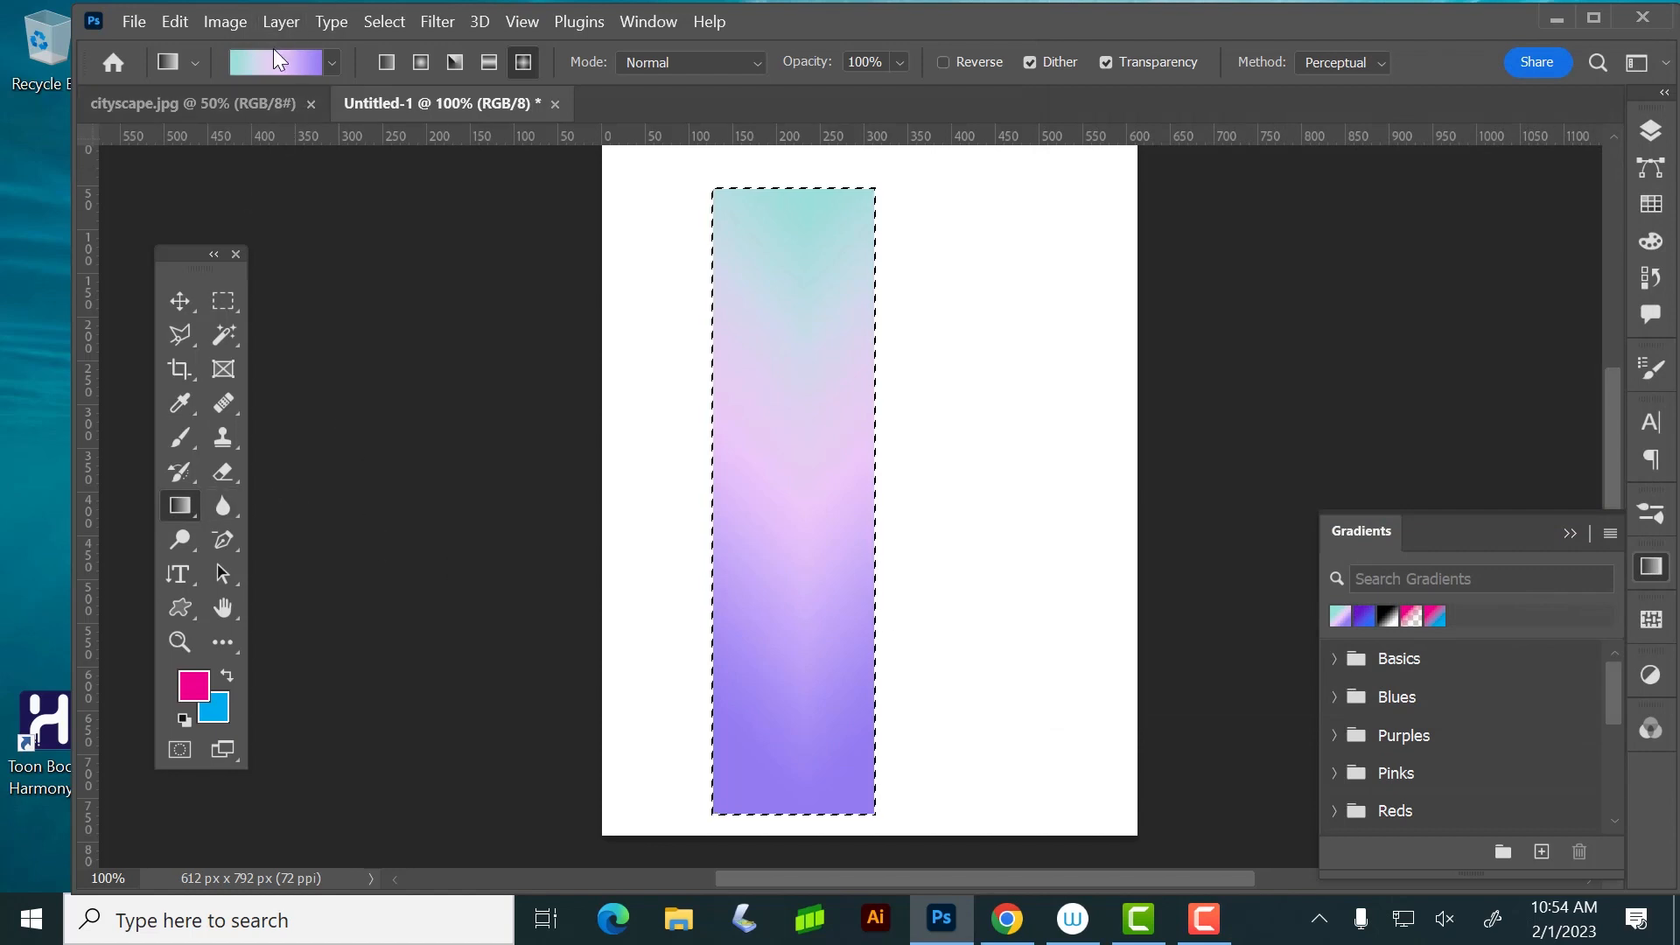
Edit the Iridescent_14 gradient to have two light pink color stops, one near the start and one at 89%
left_click(280, 59)
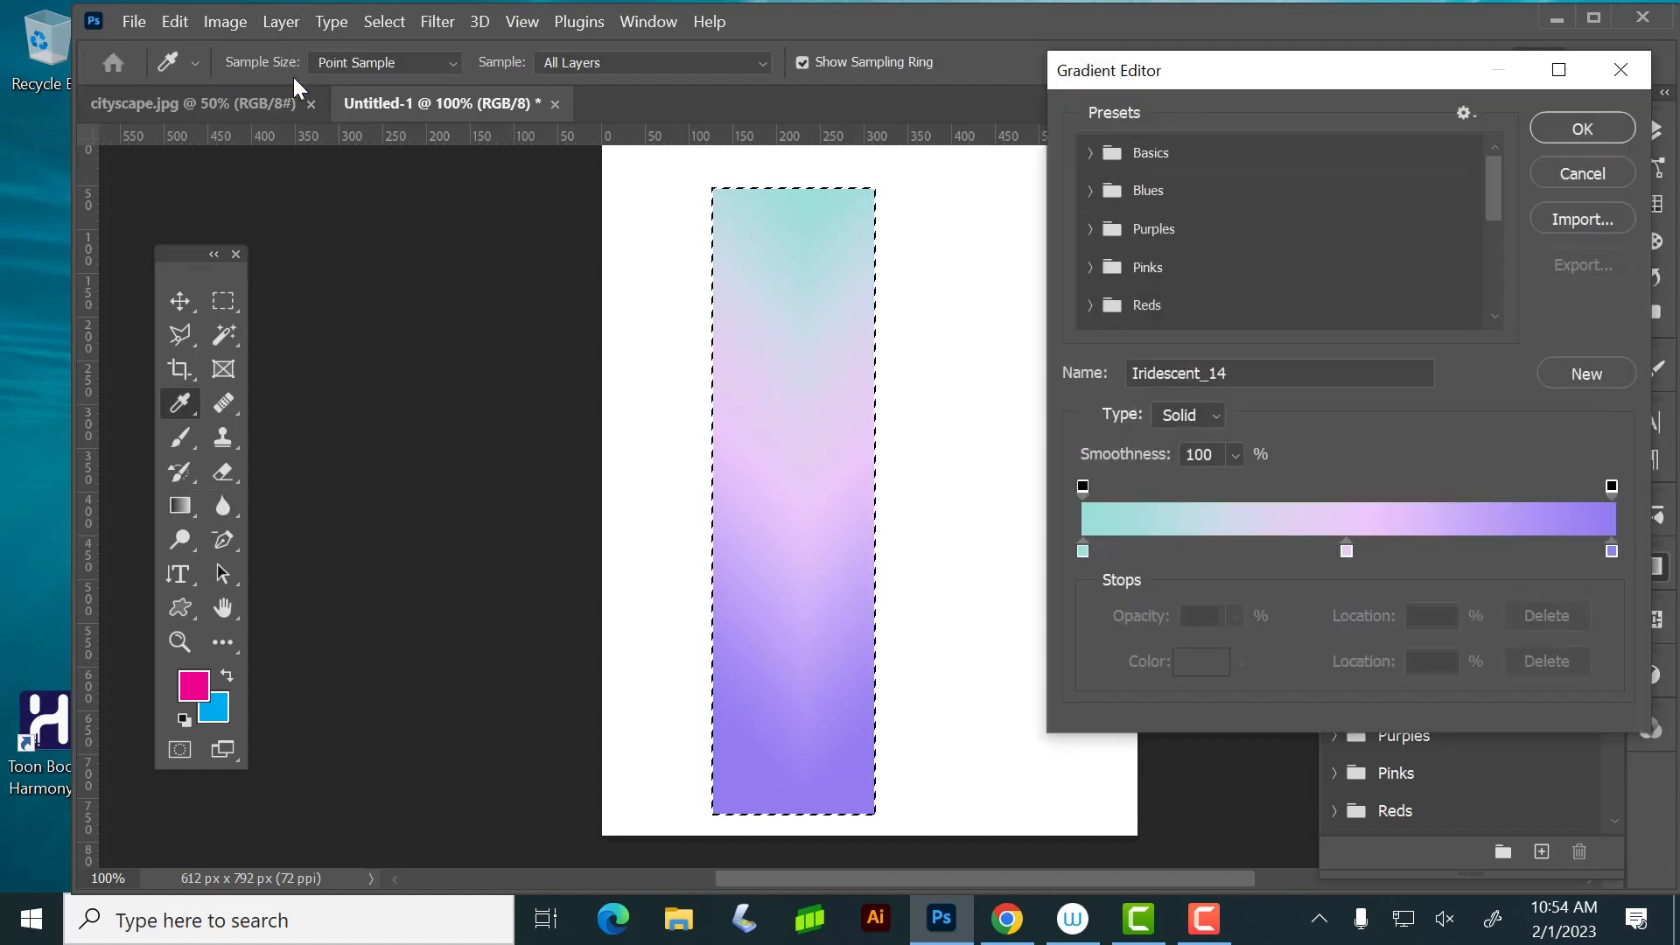
left_click_drag(1347, 551, 1556, 548)
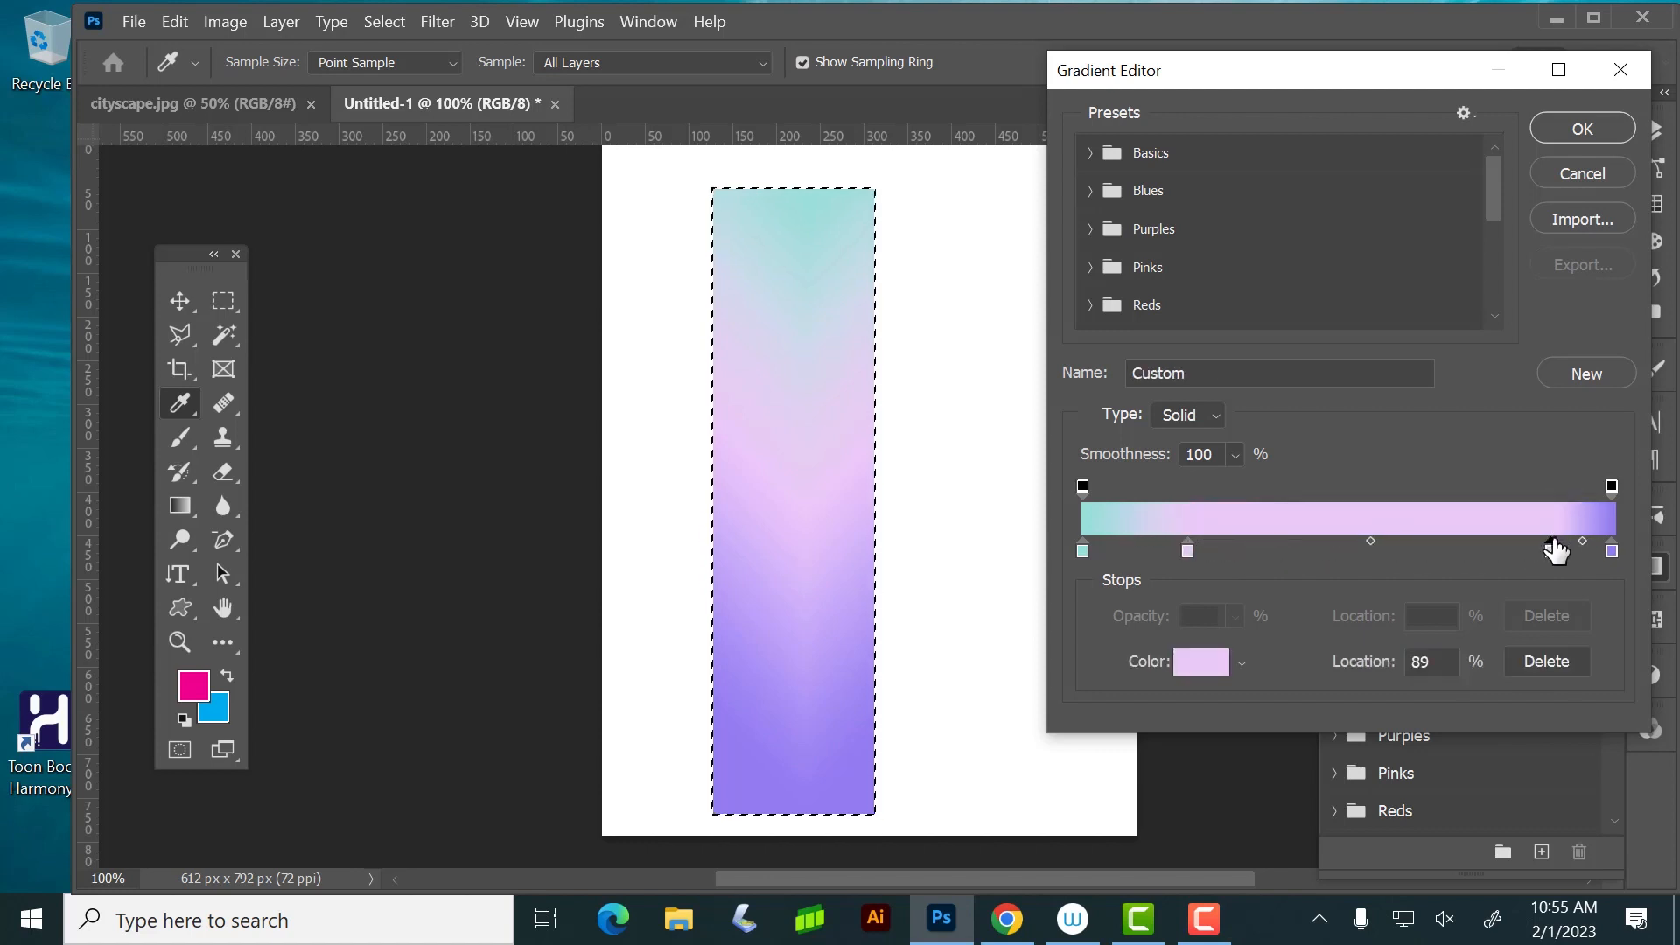
left_click(1605, 129)
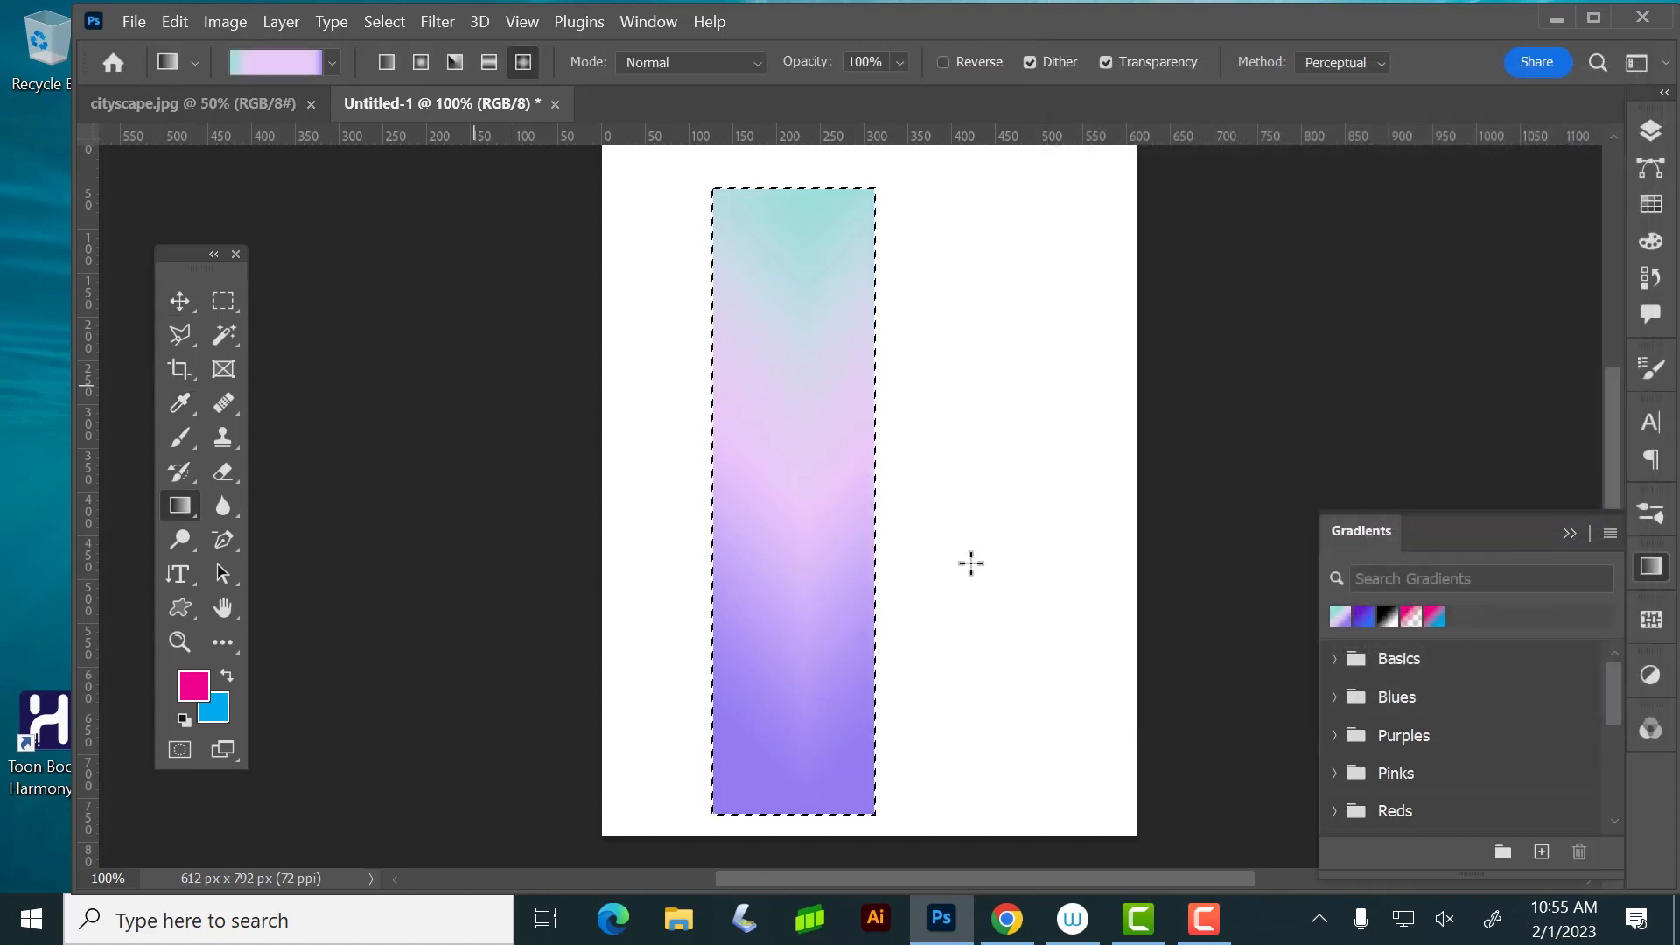
Add a magenta color stop to the custom gradient and move it between the two light pink stops, just past the middle
left_click(288, 56)
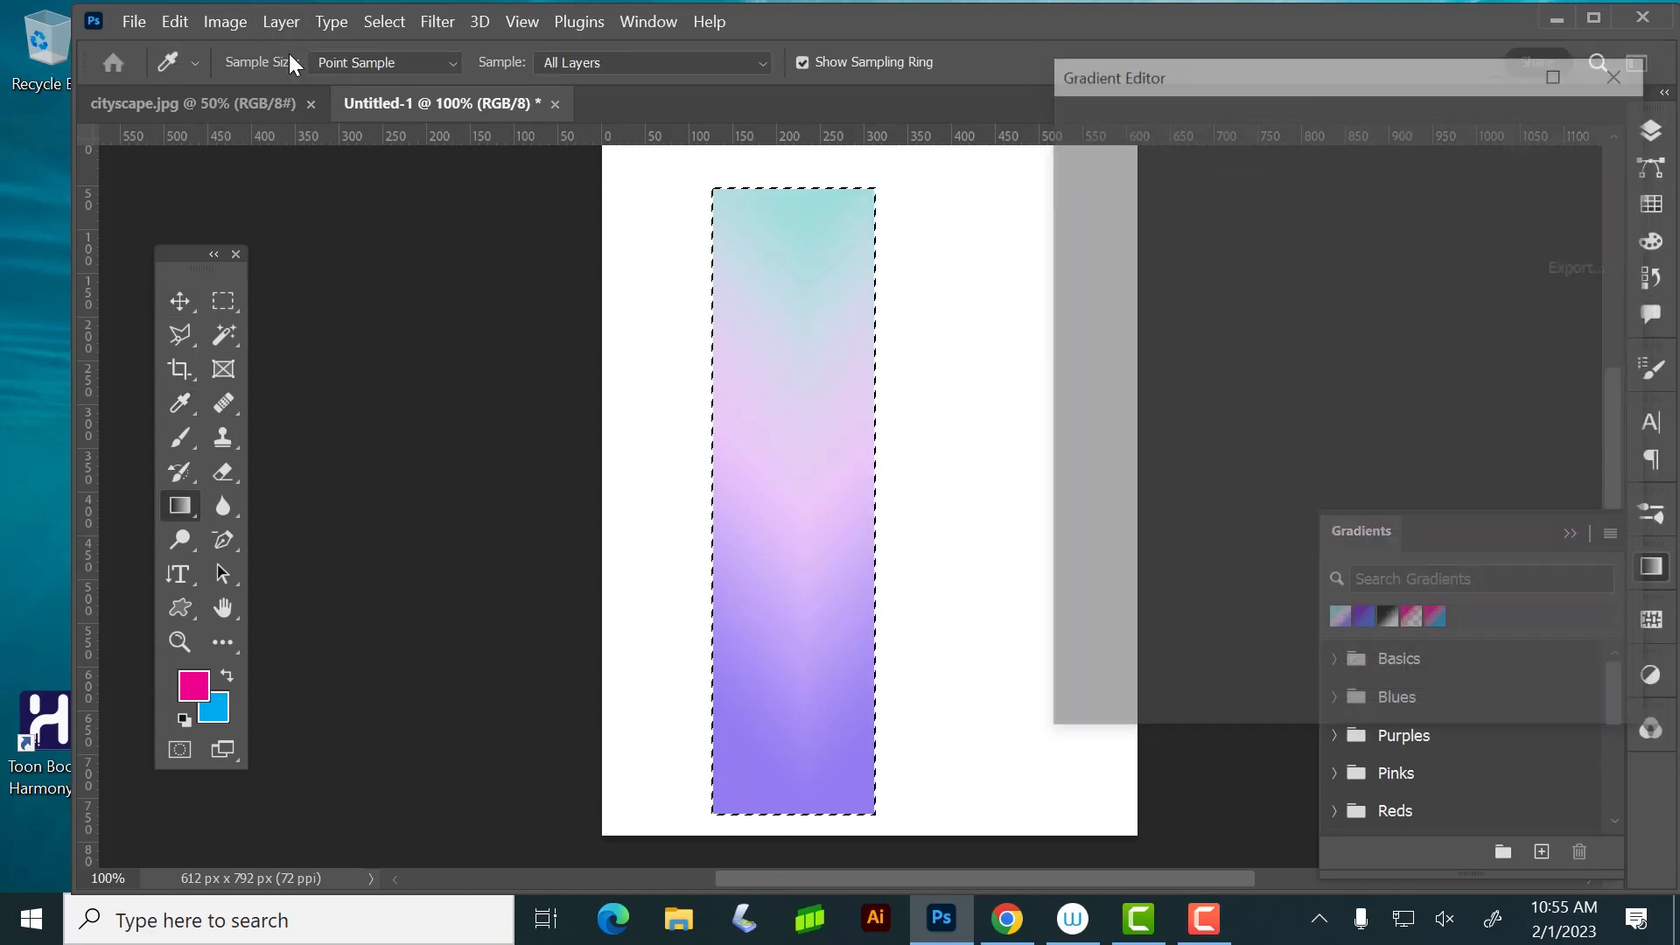
left_click(1522, 551)
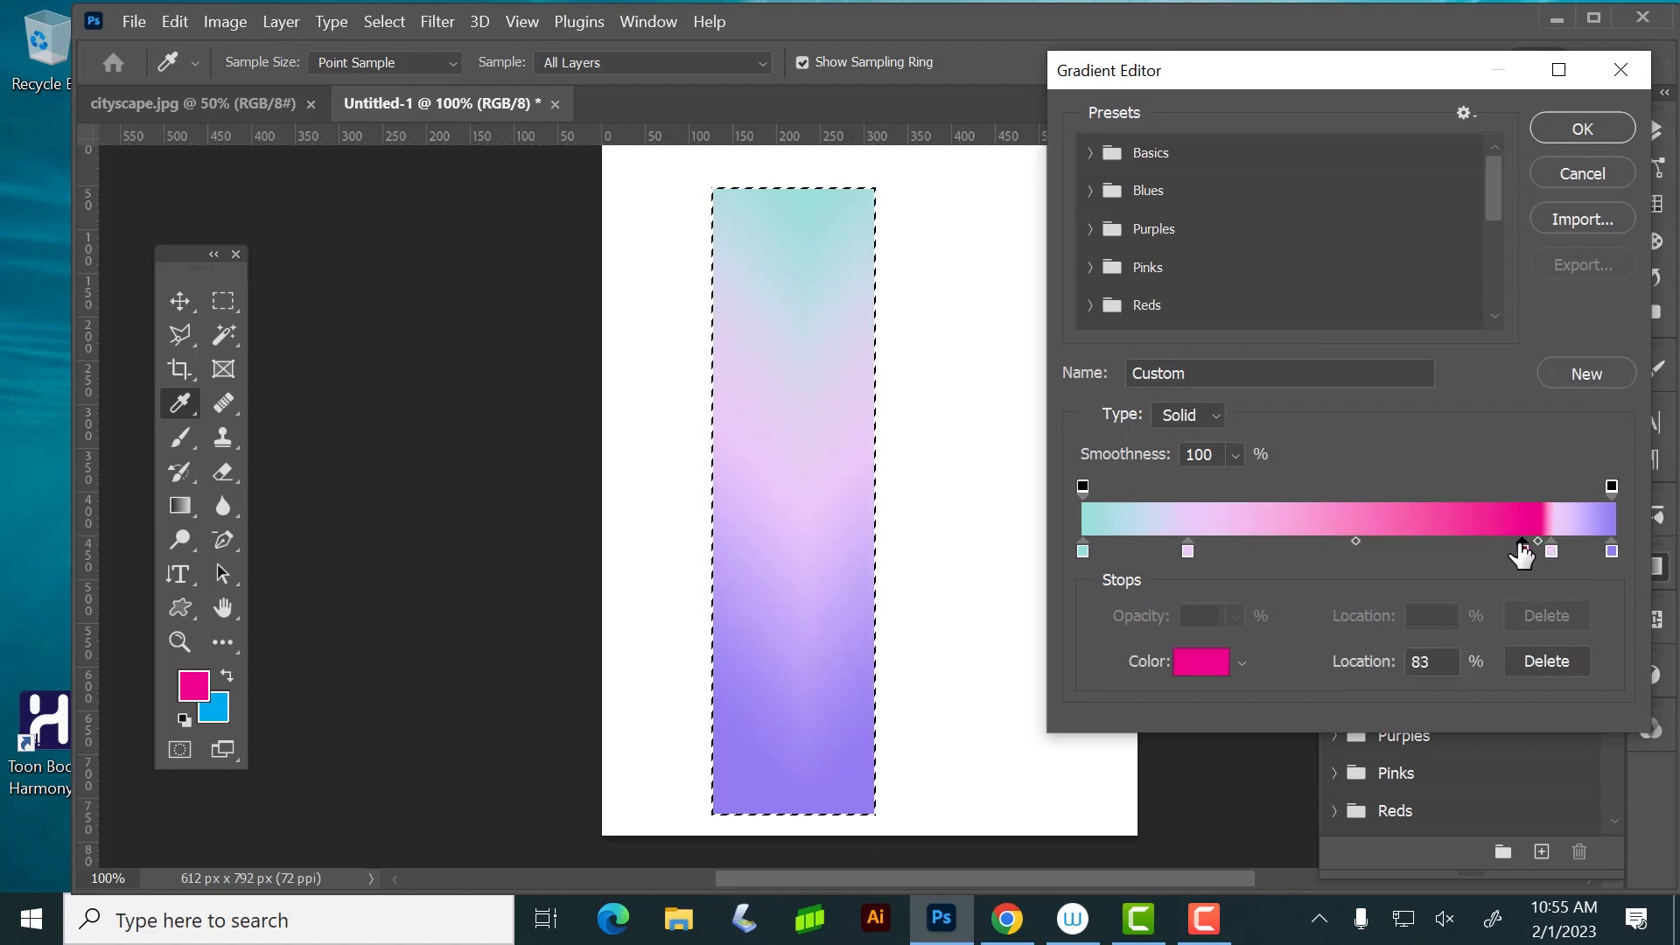
left_click_drag(1522, 553, 1392, 551)
left_click(1582, 128)
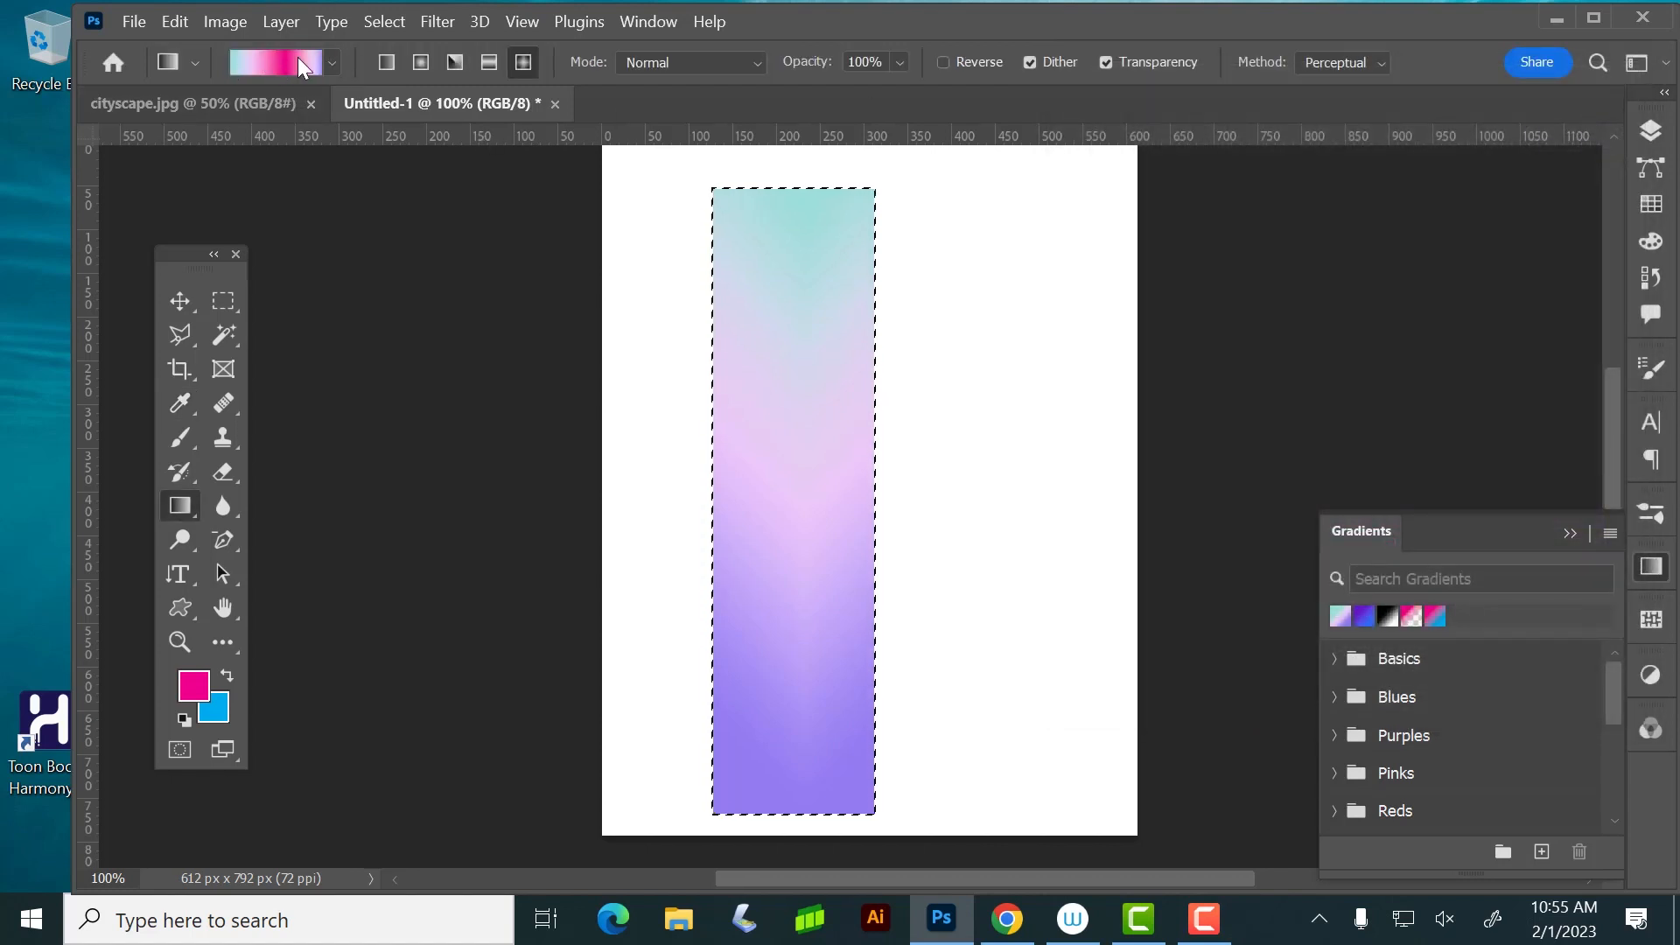
Examine the gradient picker's preset groups and its options for managing and displaying presets
left_click(333, 59)
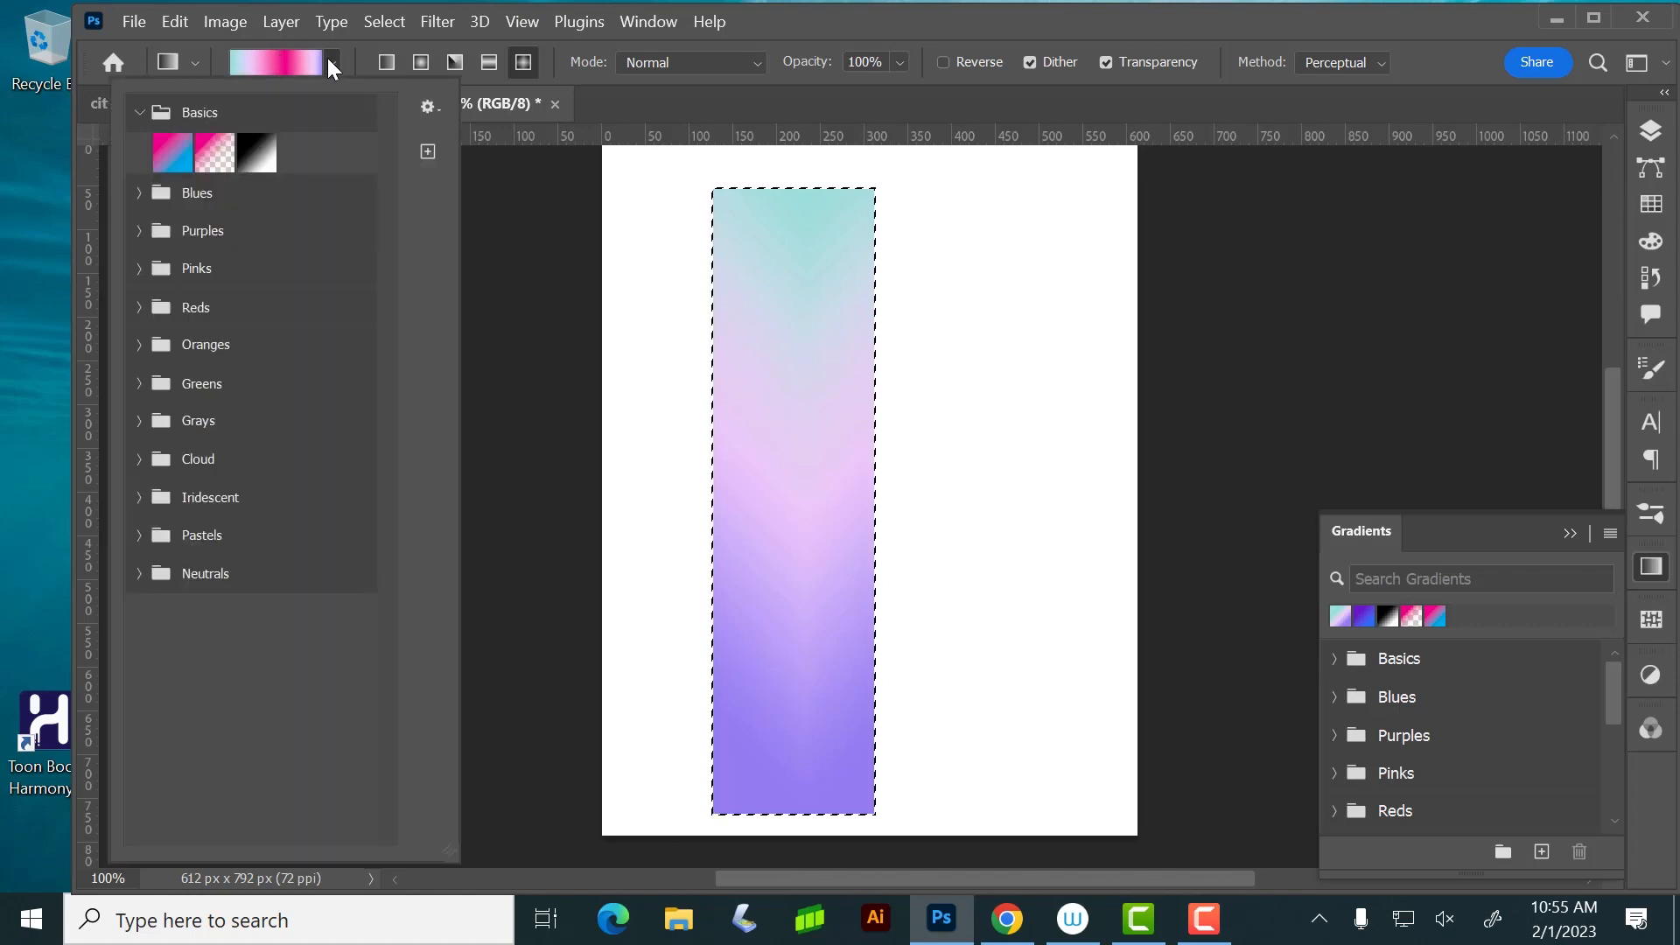
left_click(427, 107)
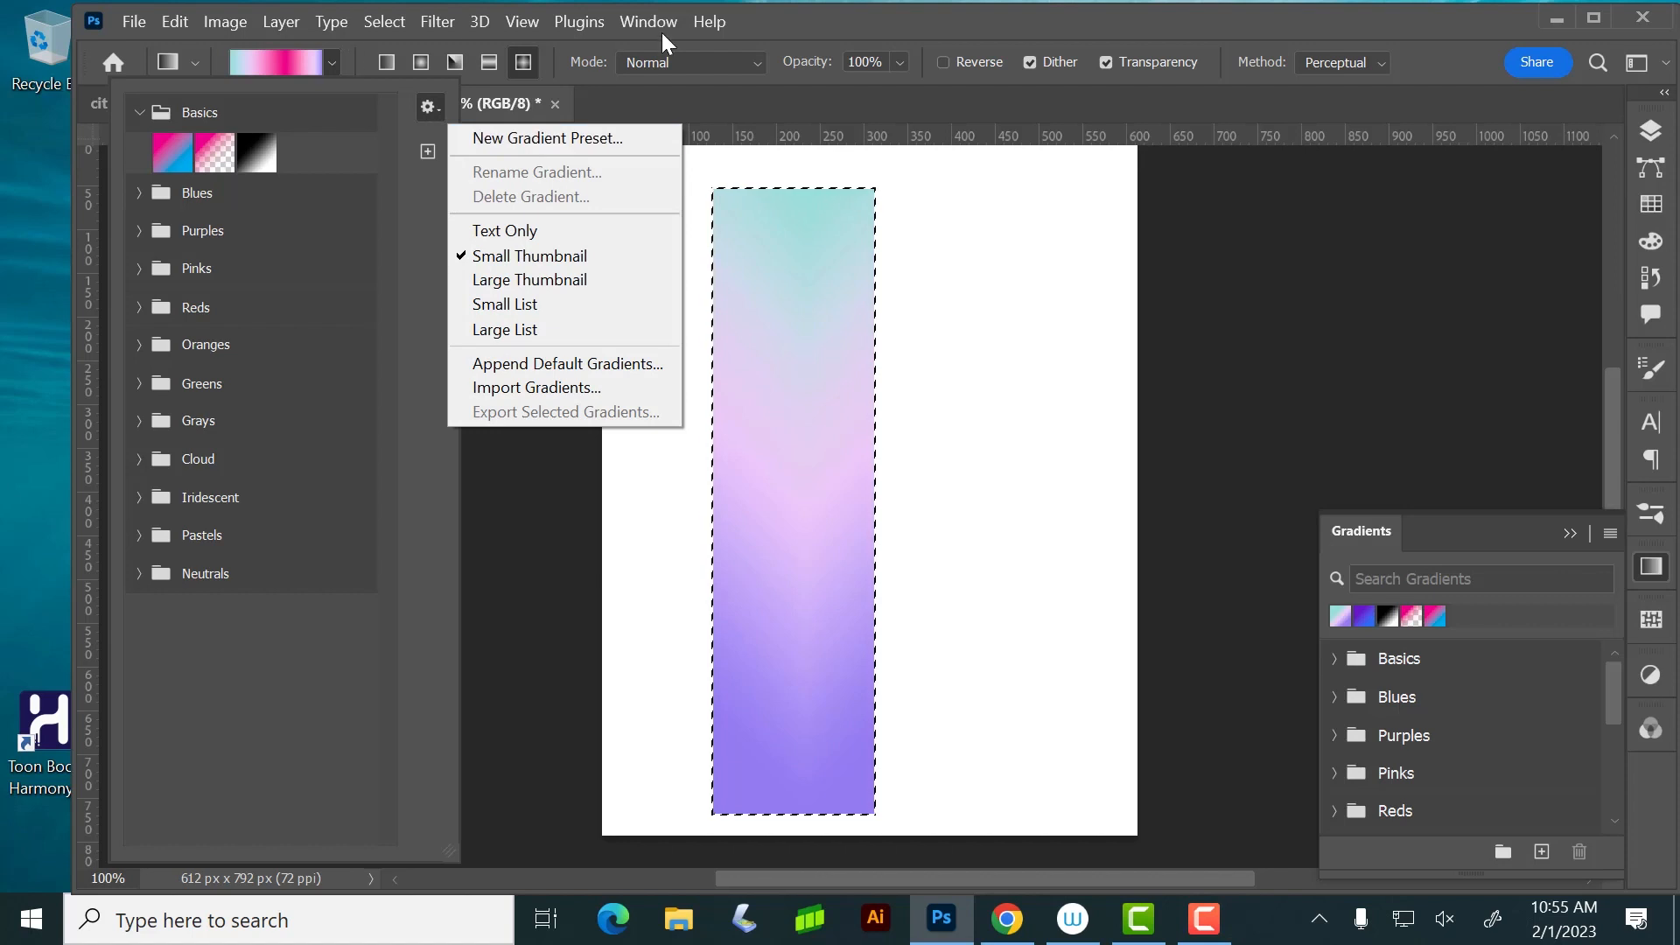
left_click(811, 21)
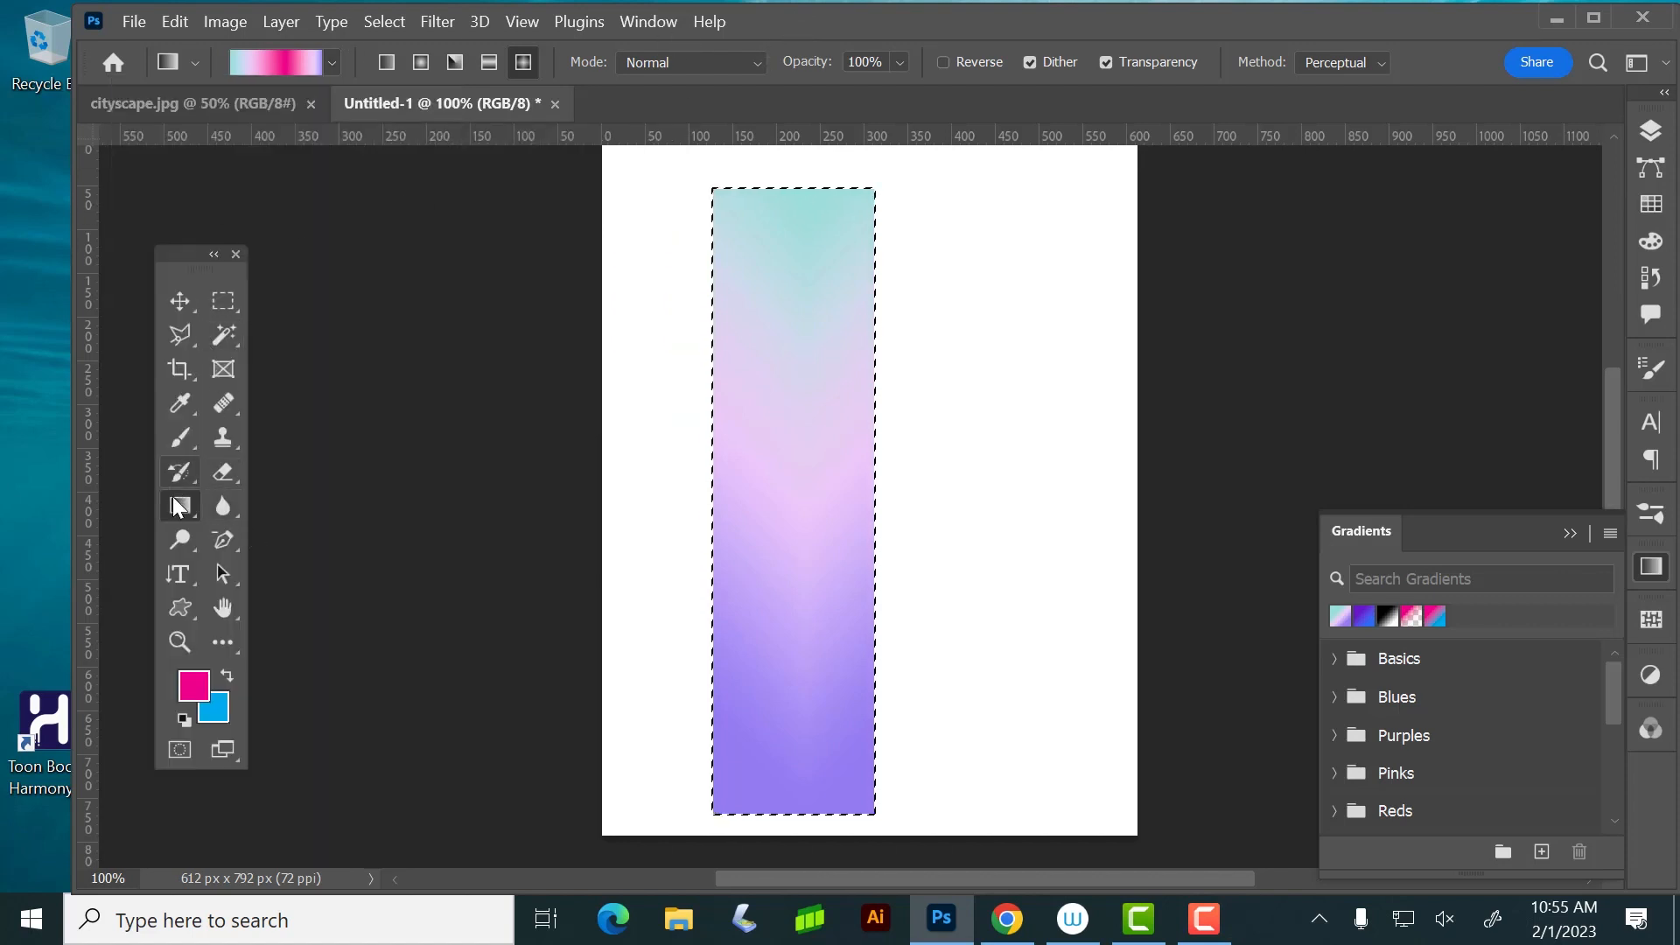
left_click(223, 302)
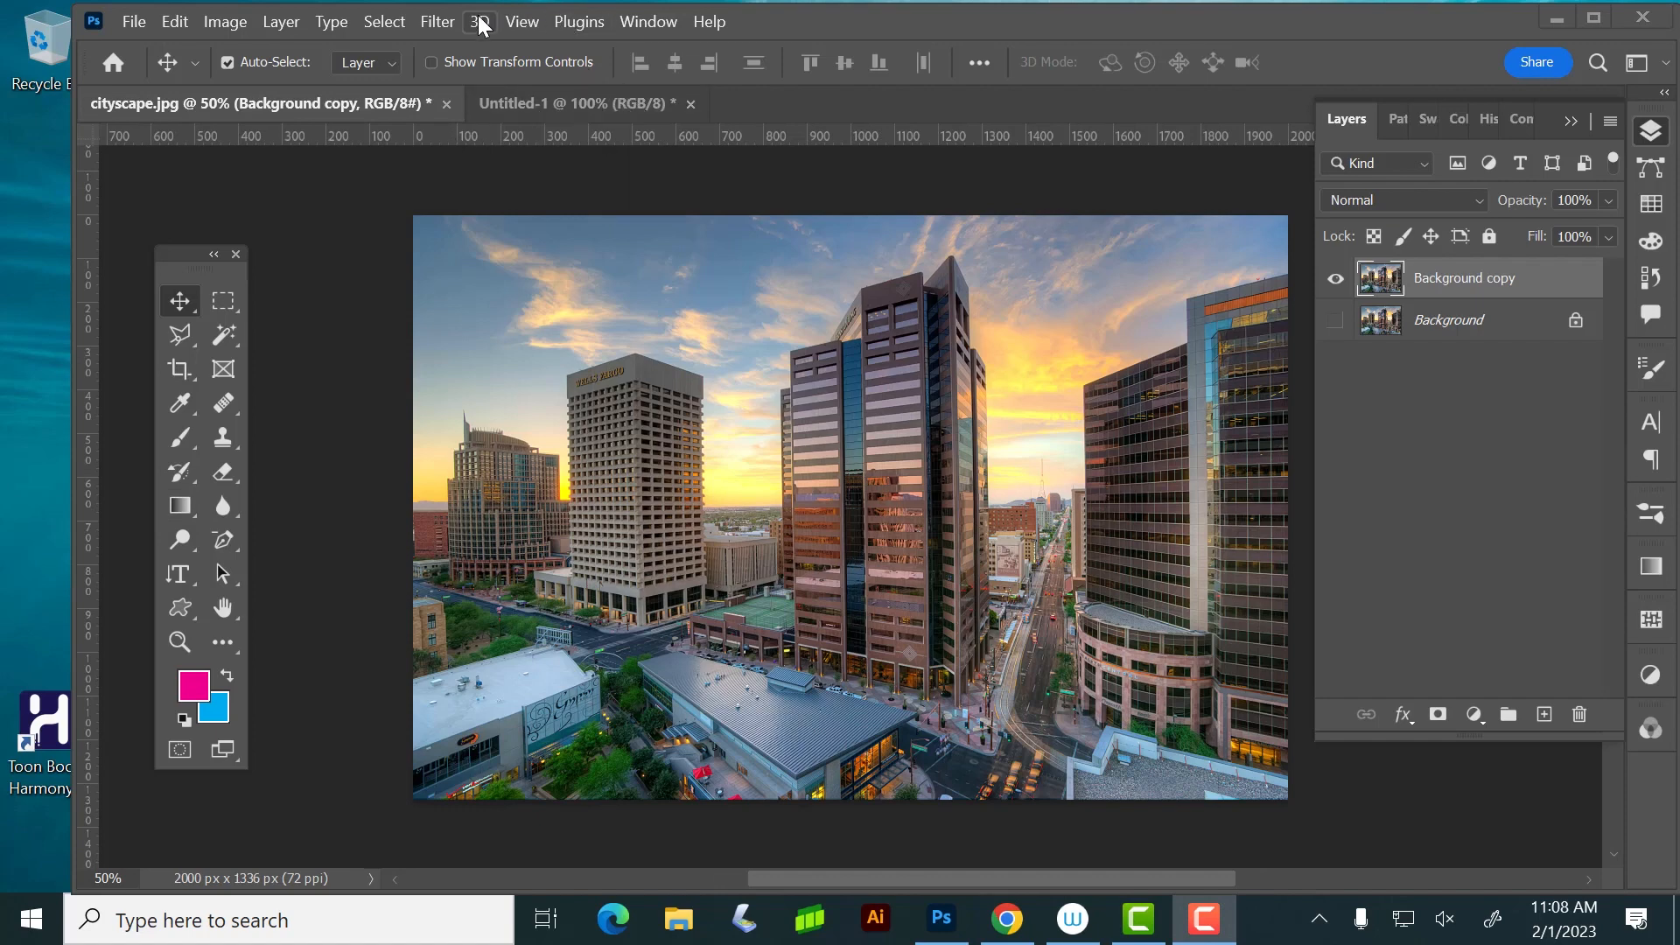
left_click(671, 19)
left_click(667, 21)
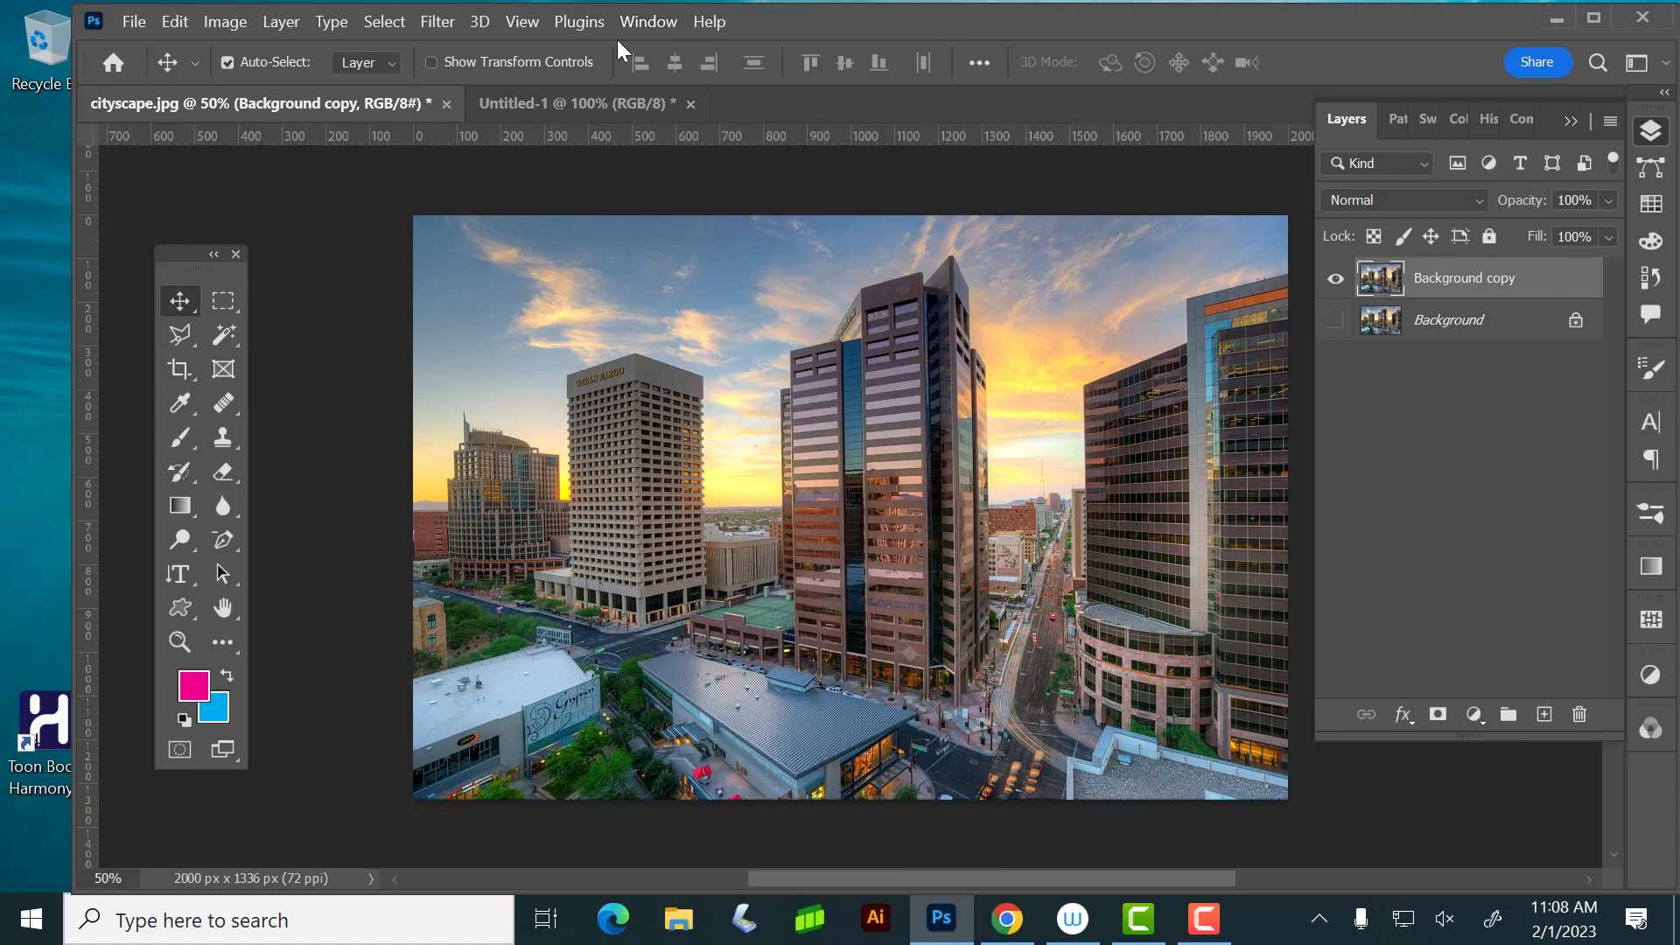
left_click(586, 19)
left_click(586, 19)
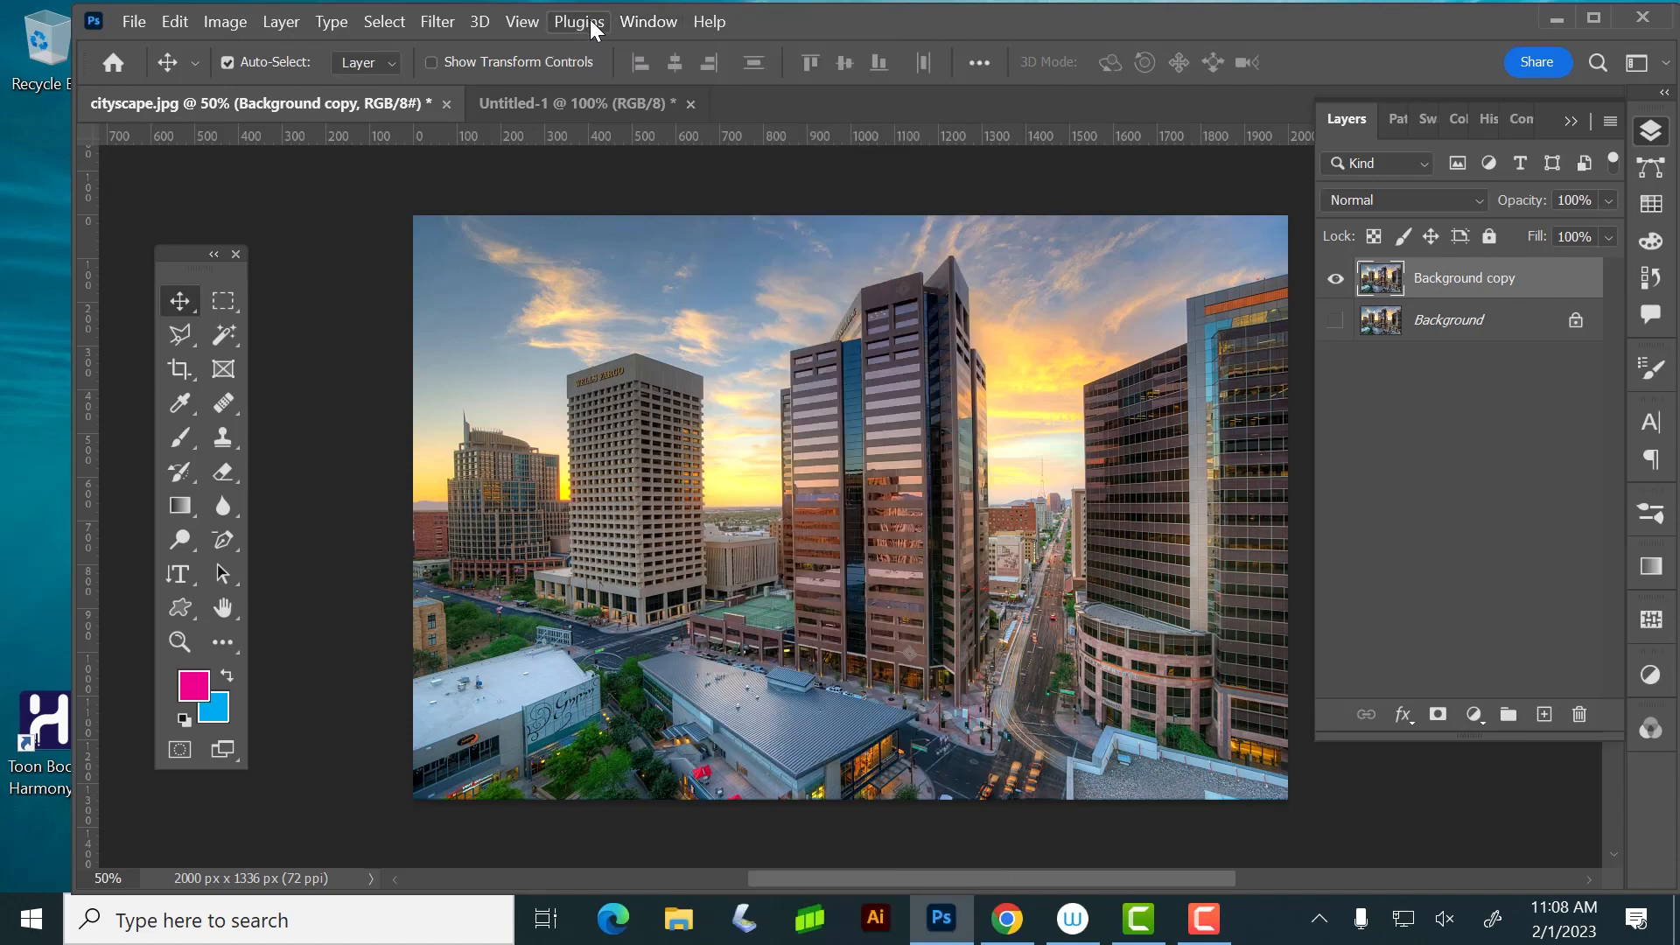
left_click(521, 23)
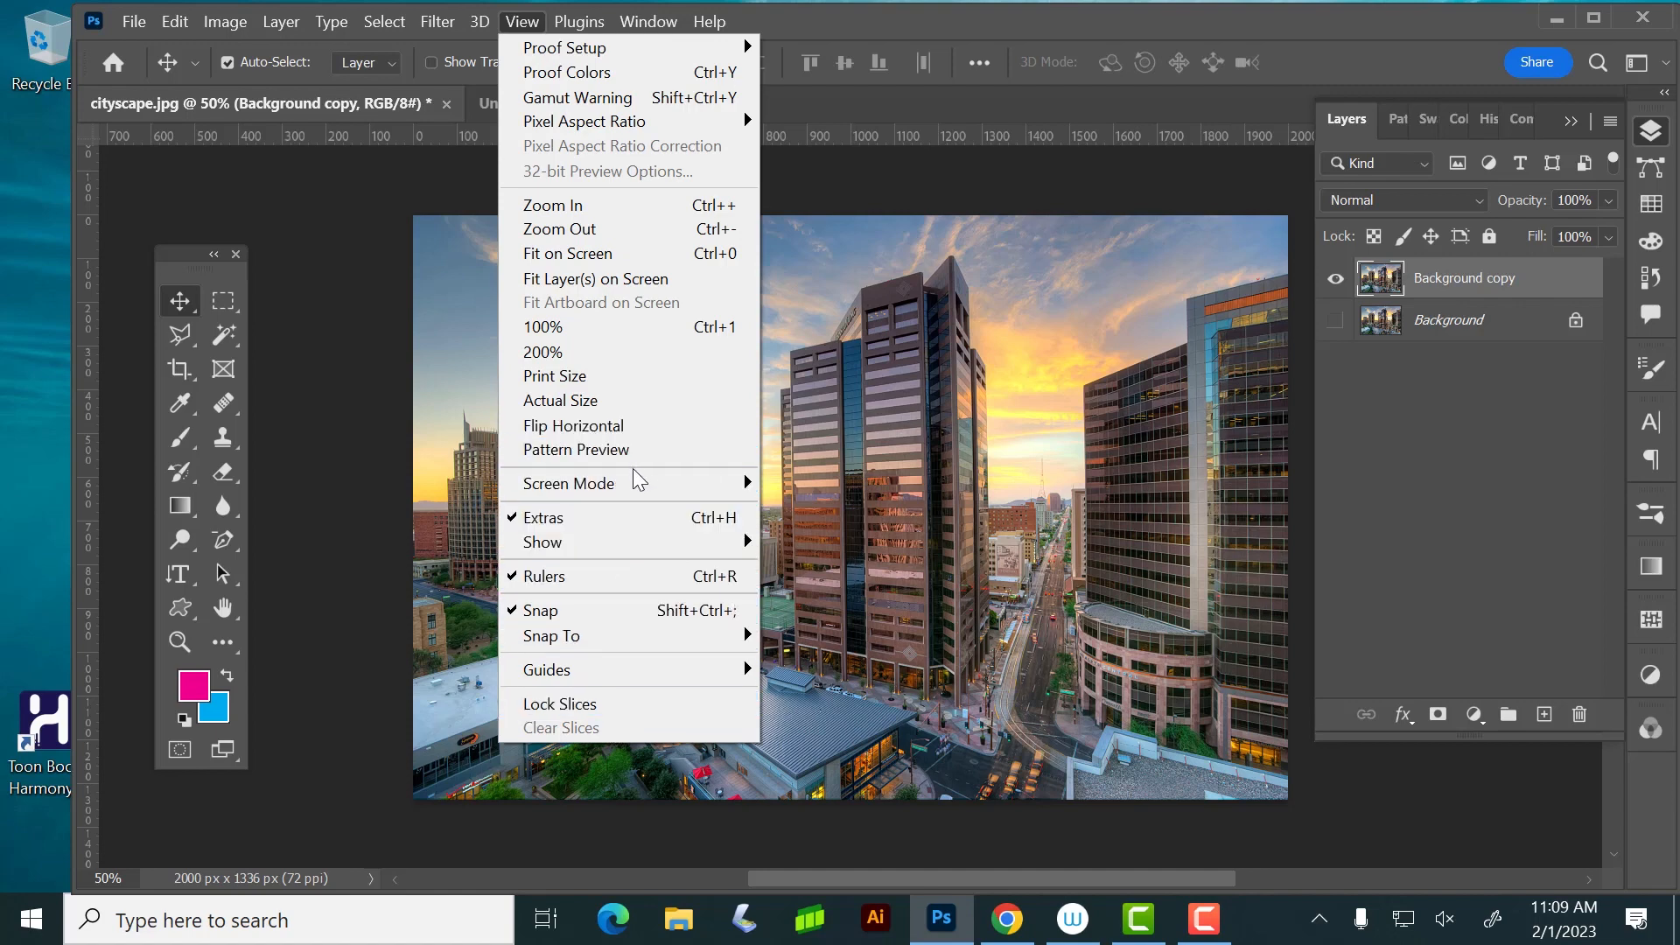
mouse_move(600, 678)
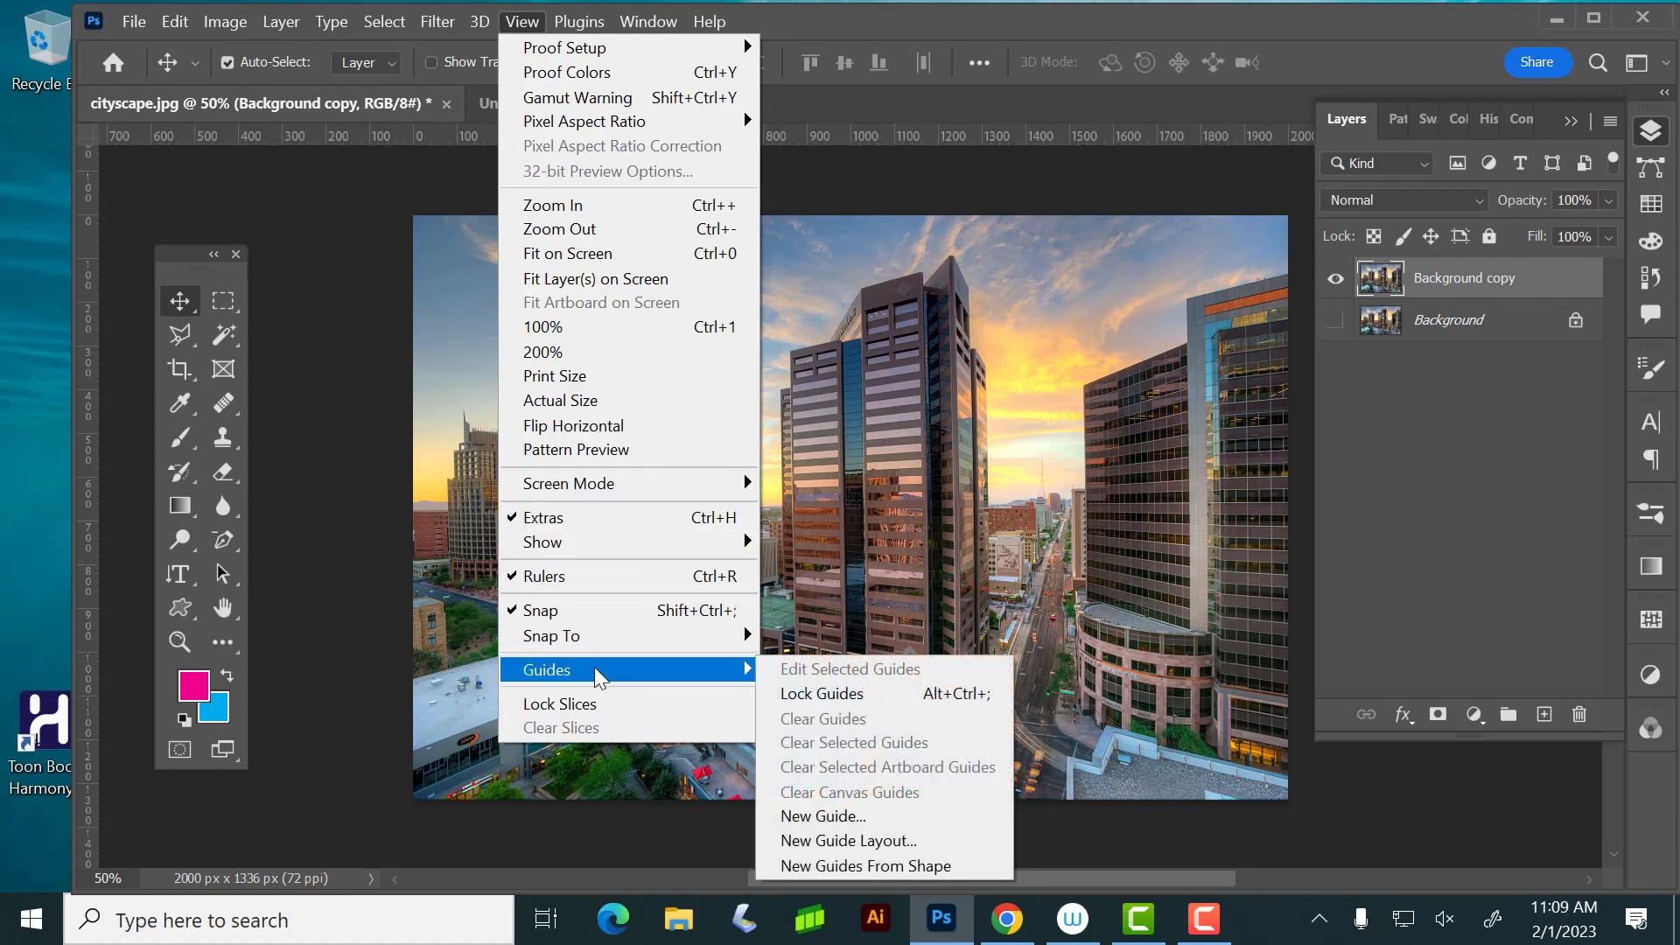
left_click(960, 23)
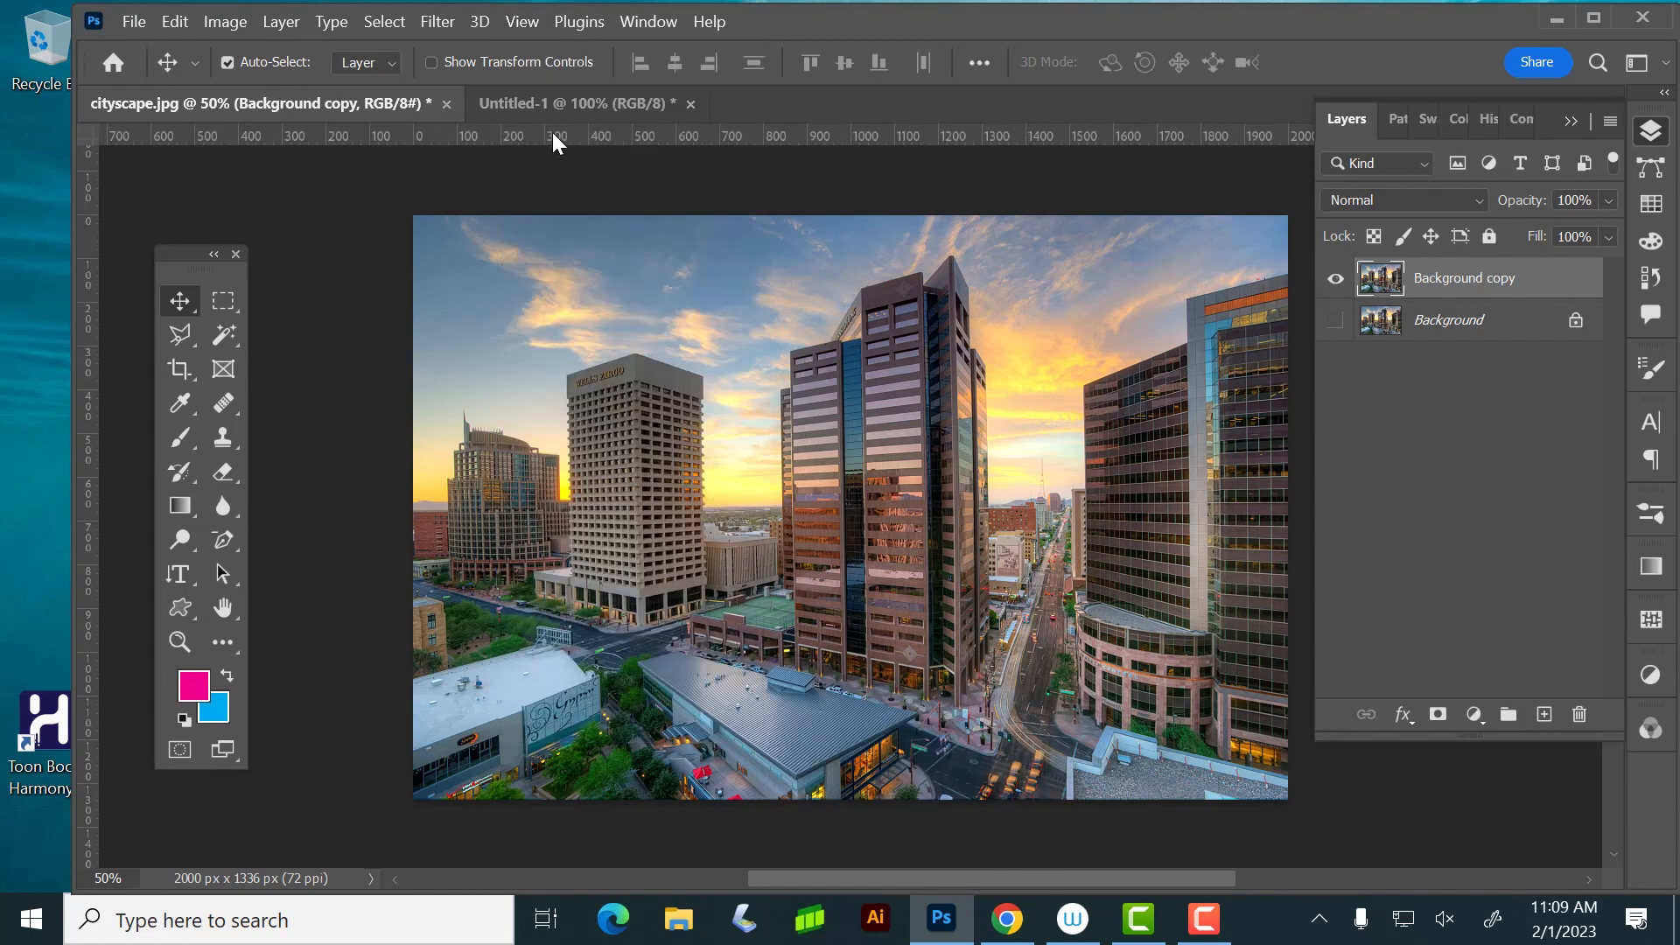
Place a horizontal guide about 240 px down and a vertical guide about 380 px across the cityscape, and set the ruler origin at their intersection
left_click_drag(553, 133, 570, 320)
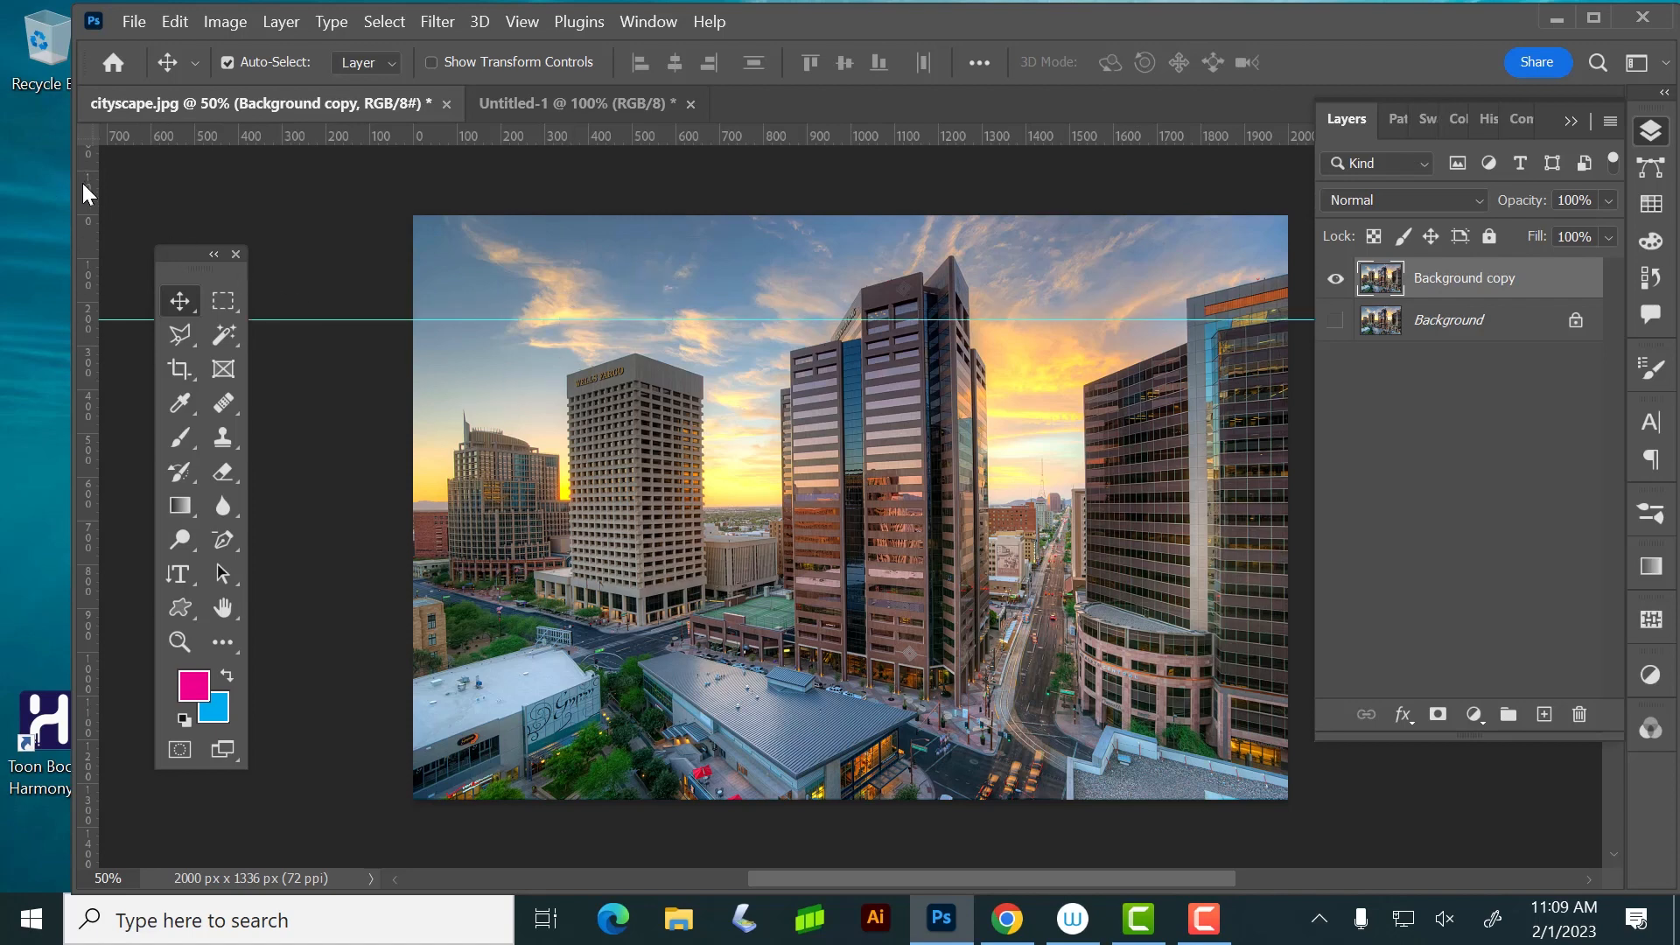
left_click_drag(88, 195, 581, 151)
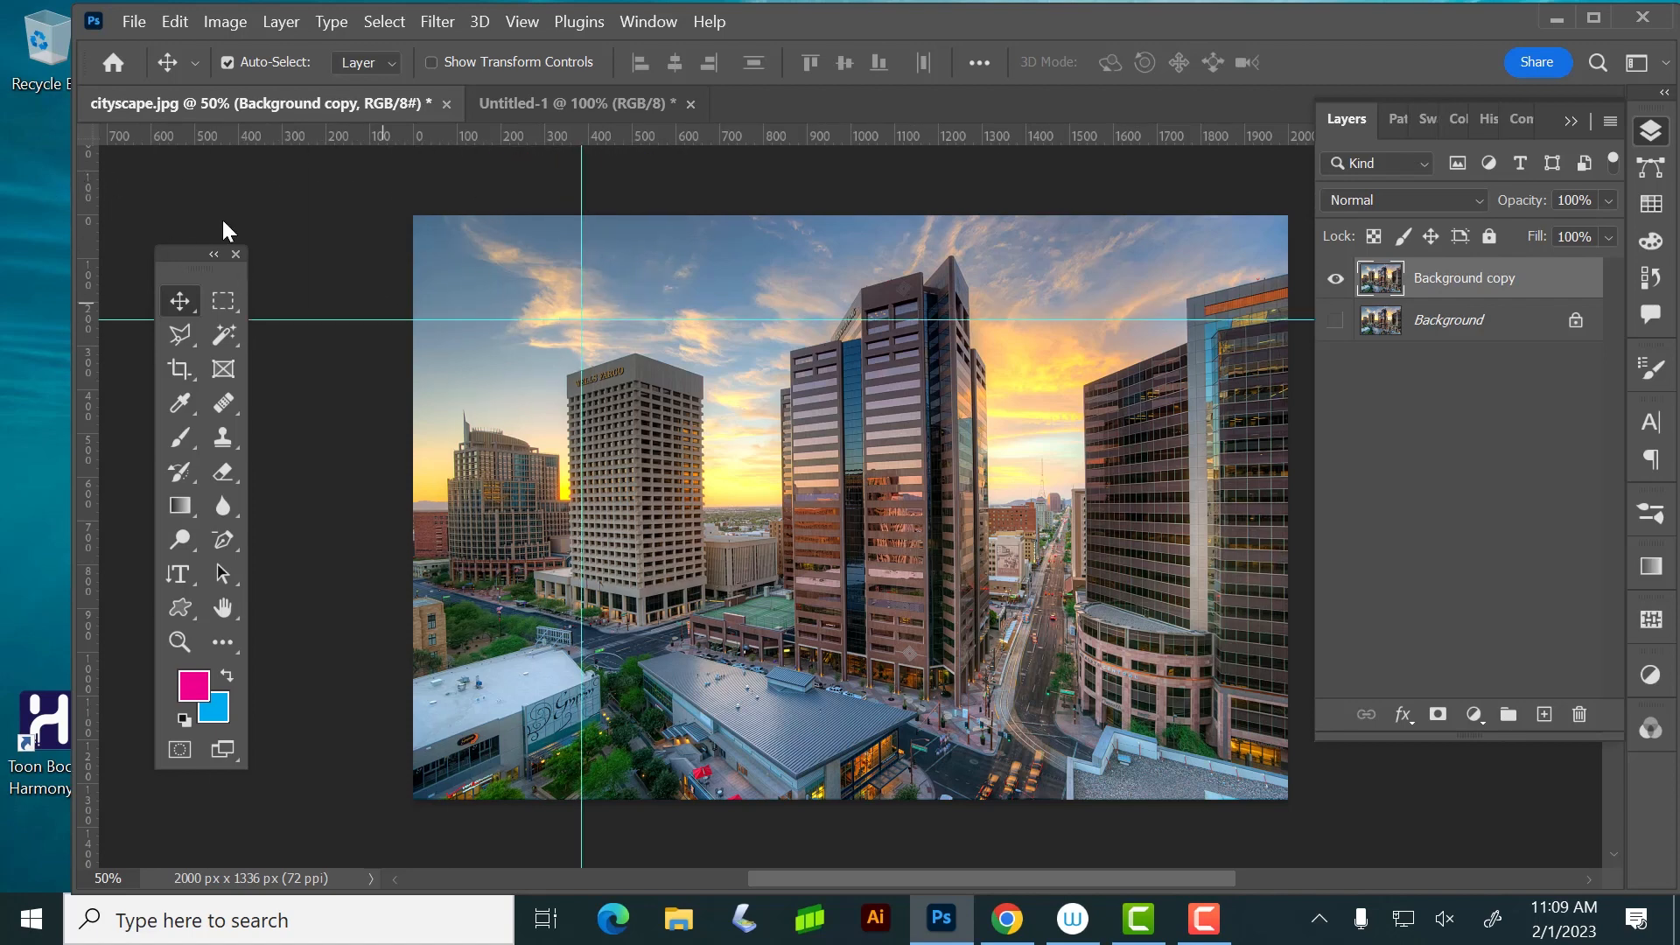
left_click_drag(91, 140, 577, 319)
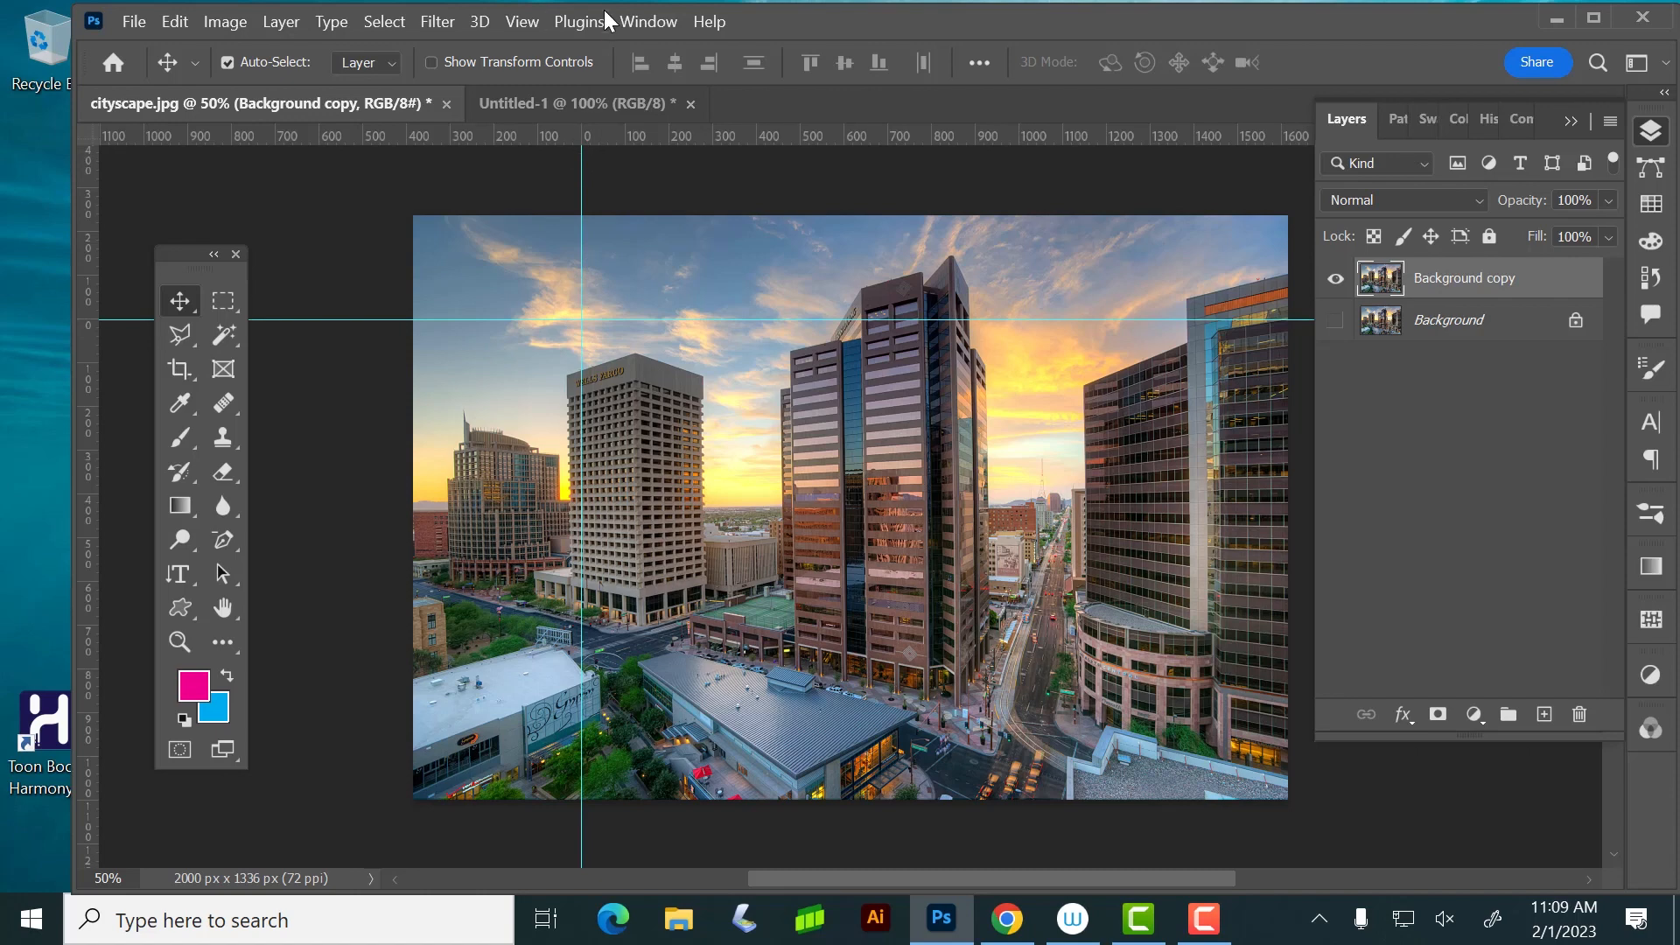
Clear all guides from the cityscape image
left_click(516, 19)
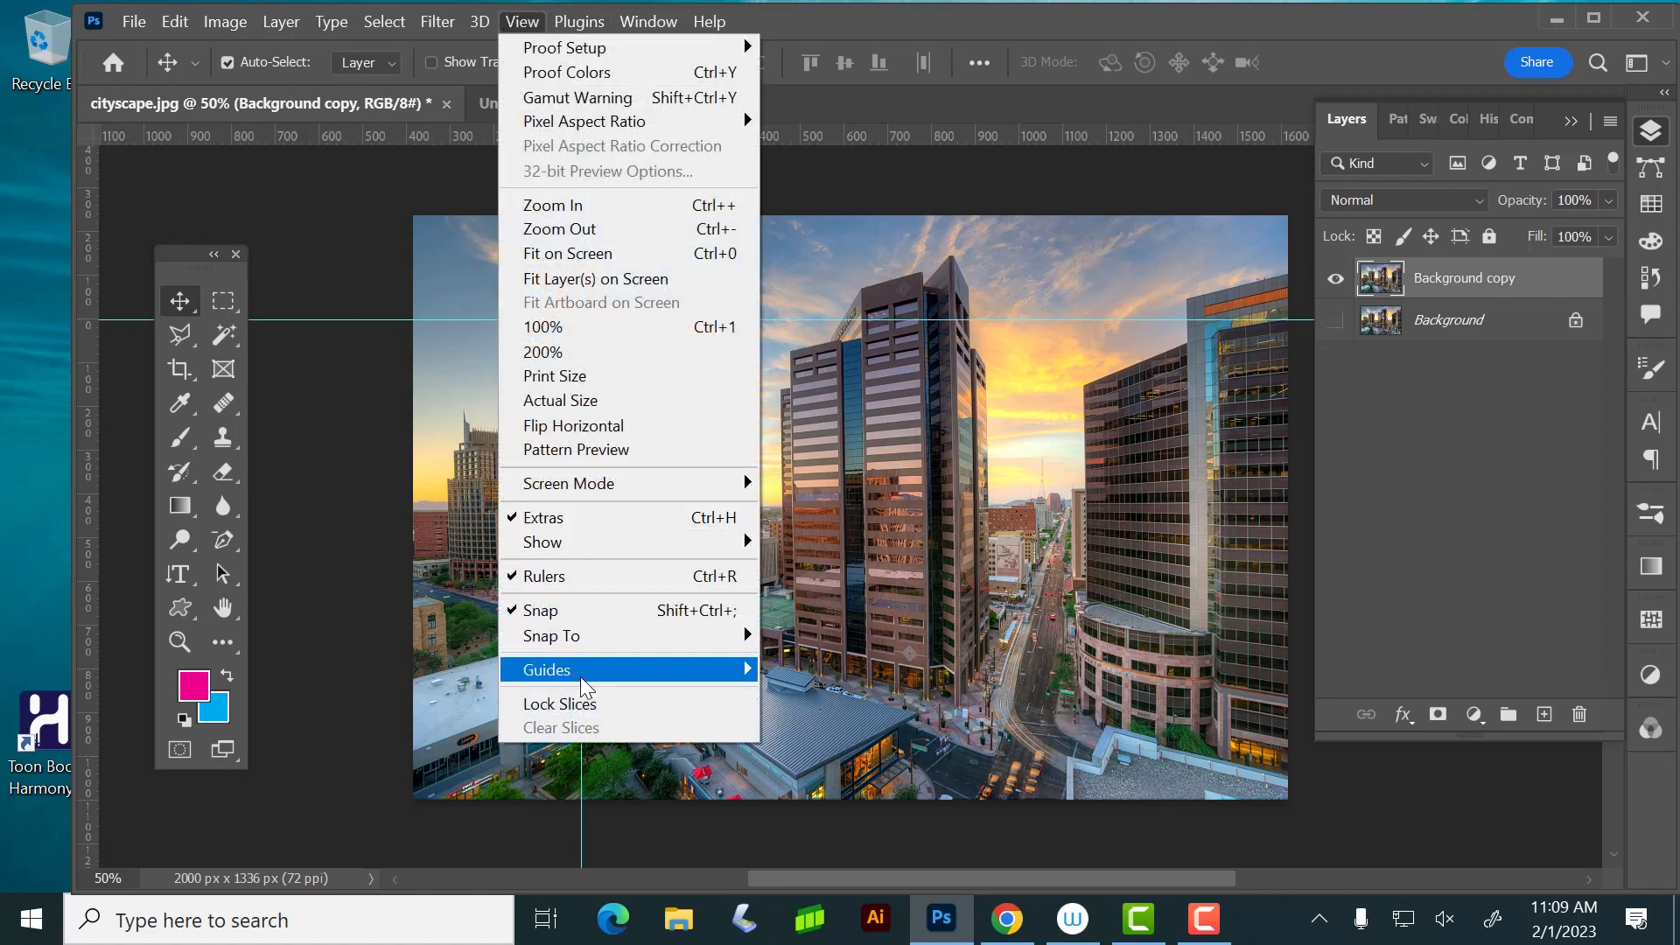
mouse_move(585, 672)
left_click(827, 718)
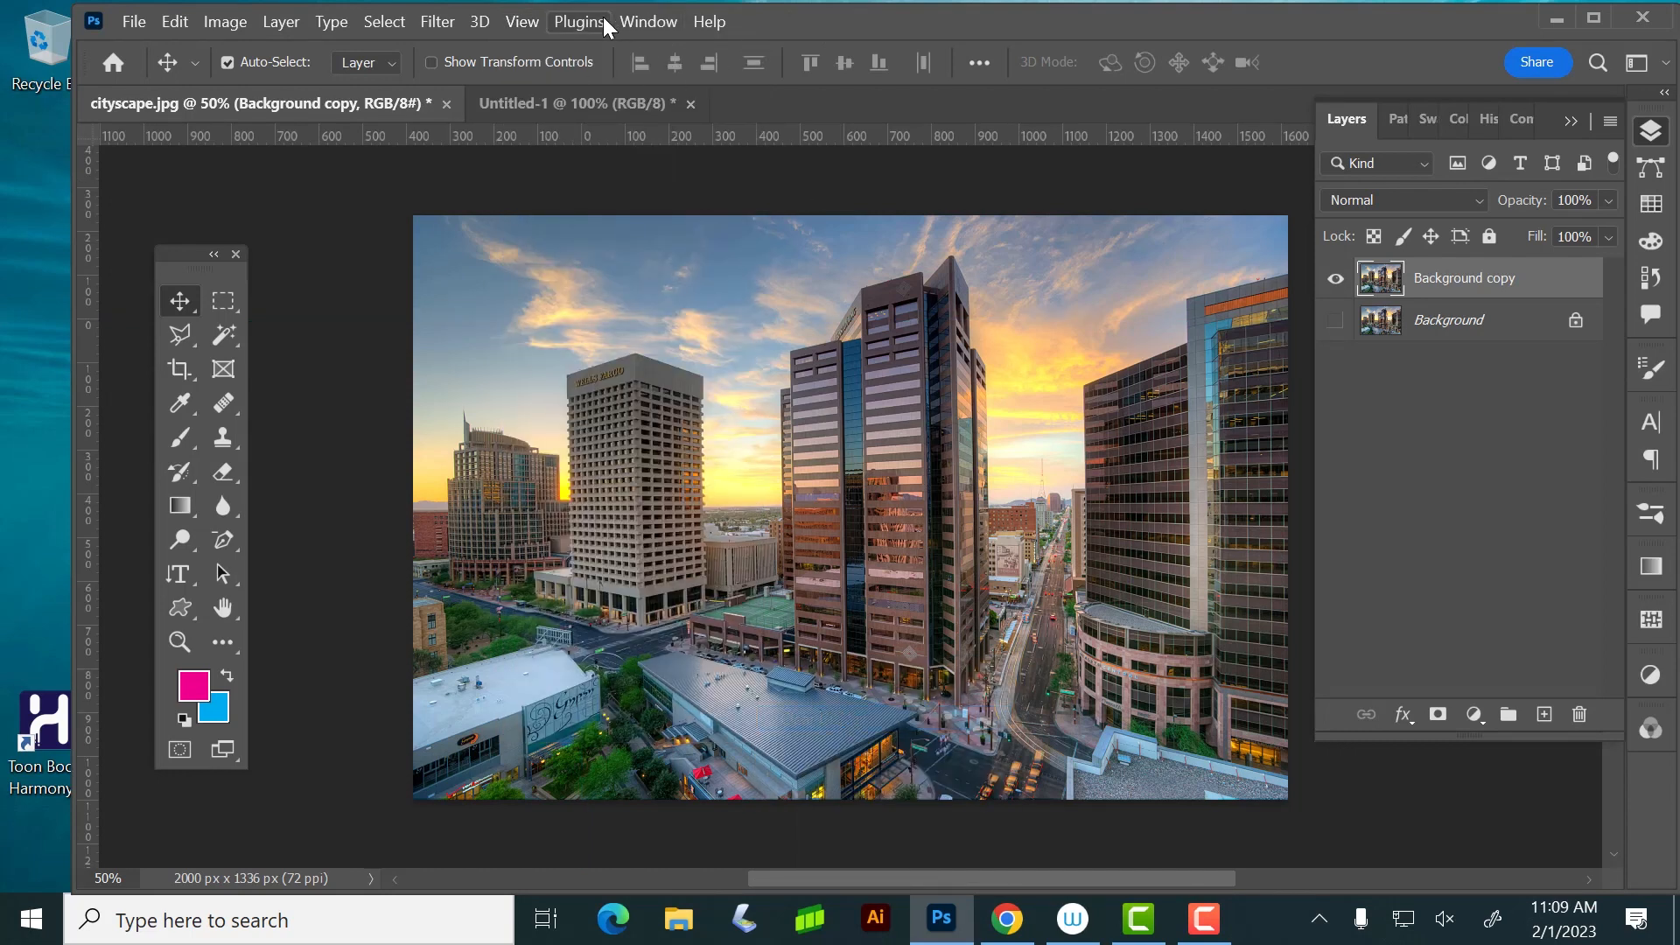
Change the ruler units to inches
right_click(775, 133)
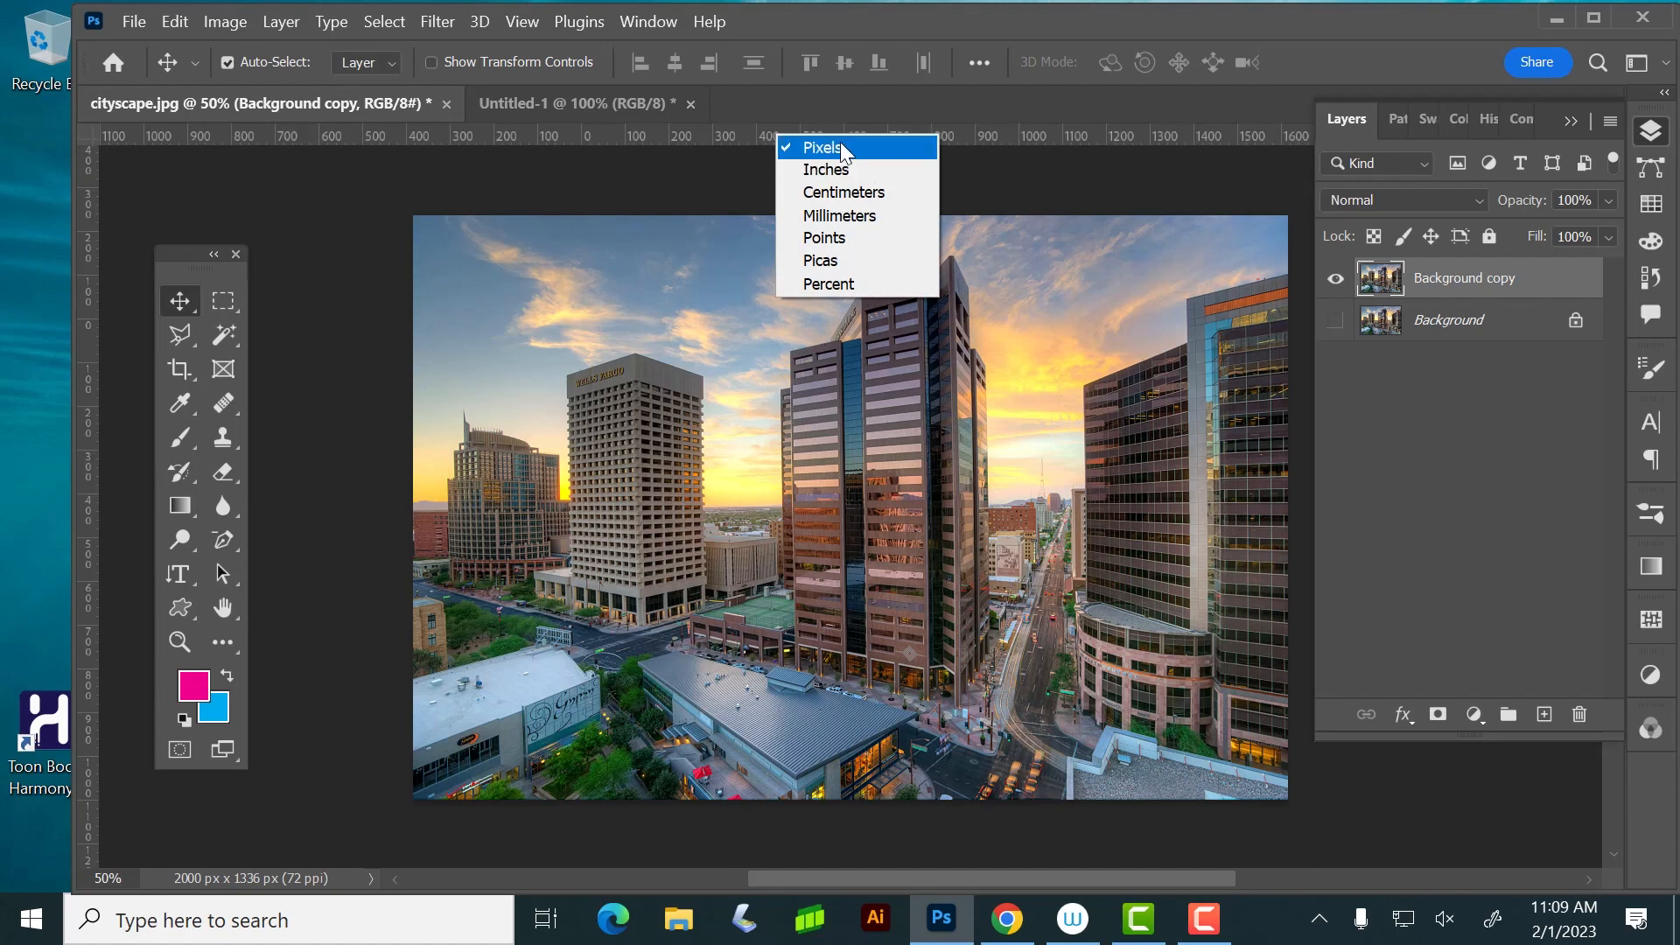
left_click(865, 168)
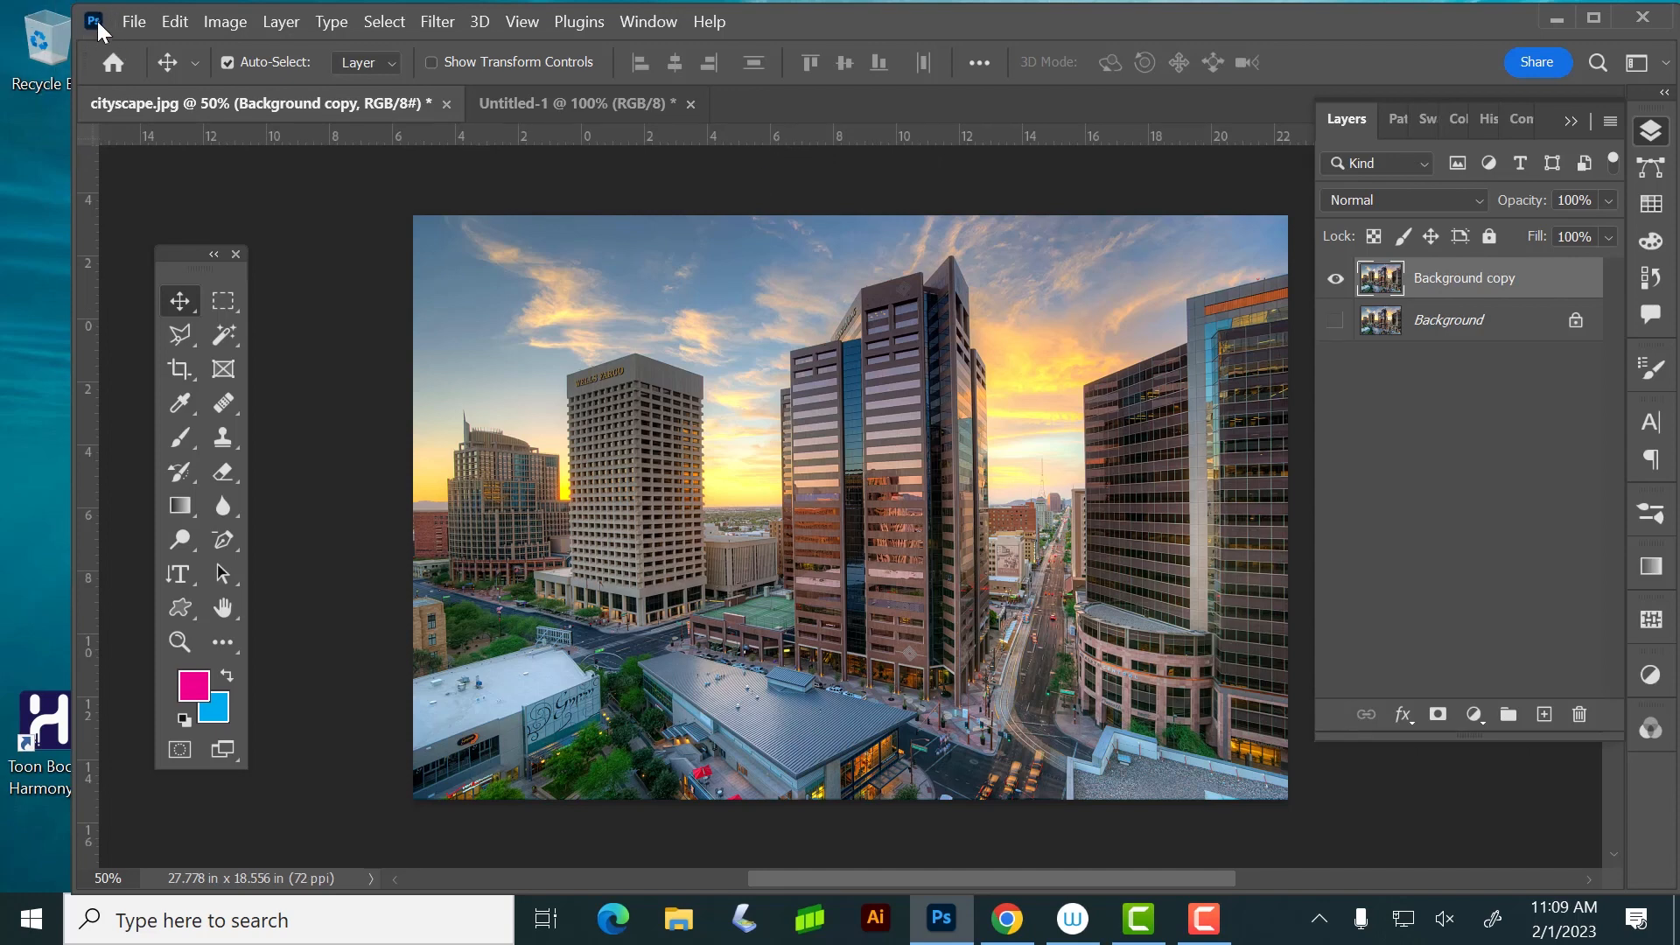
right_click(792, 140)
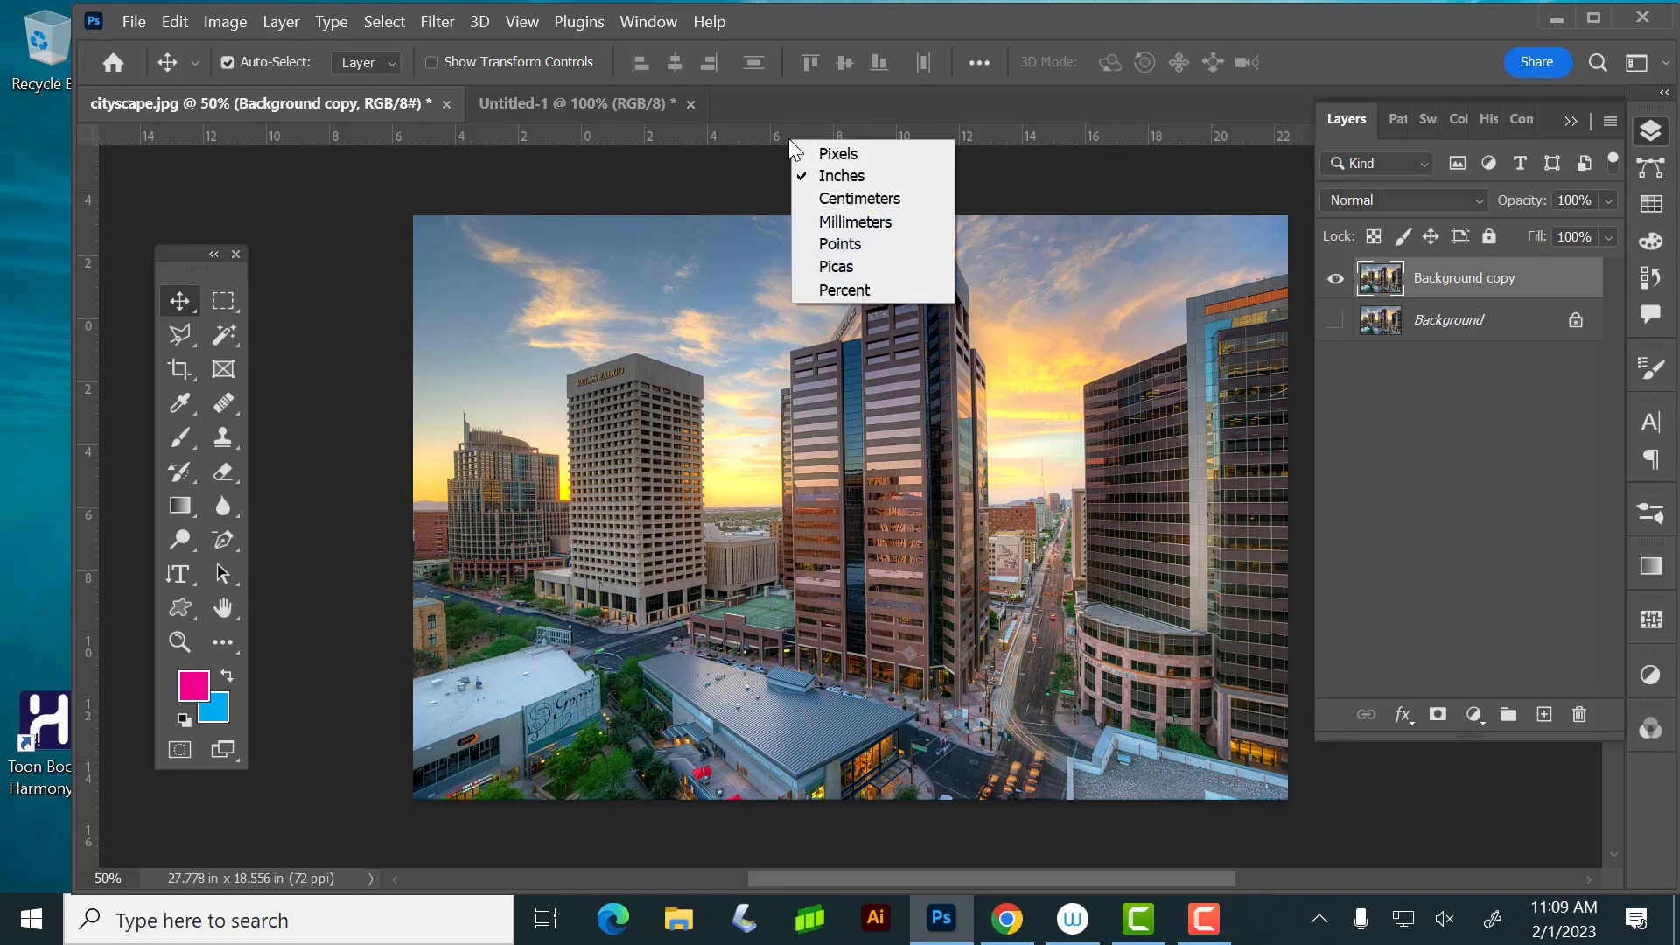
left_click(882, 177)
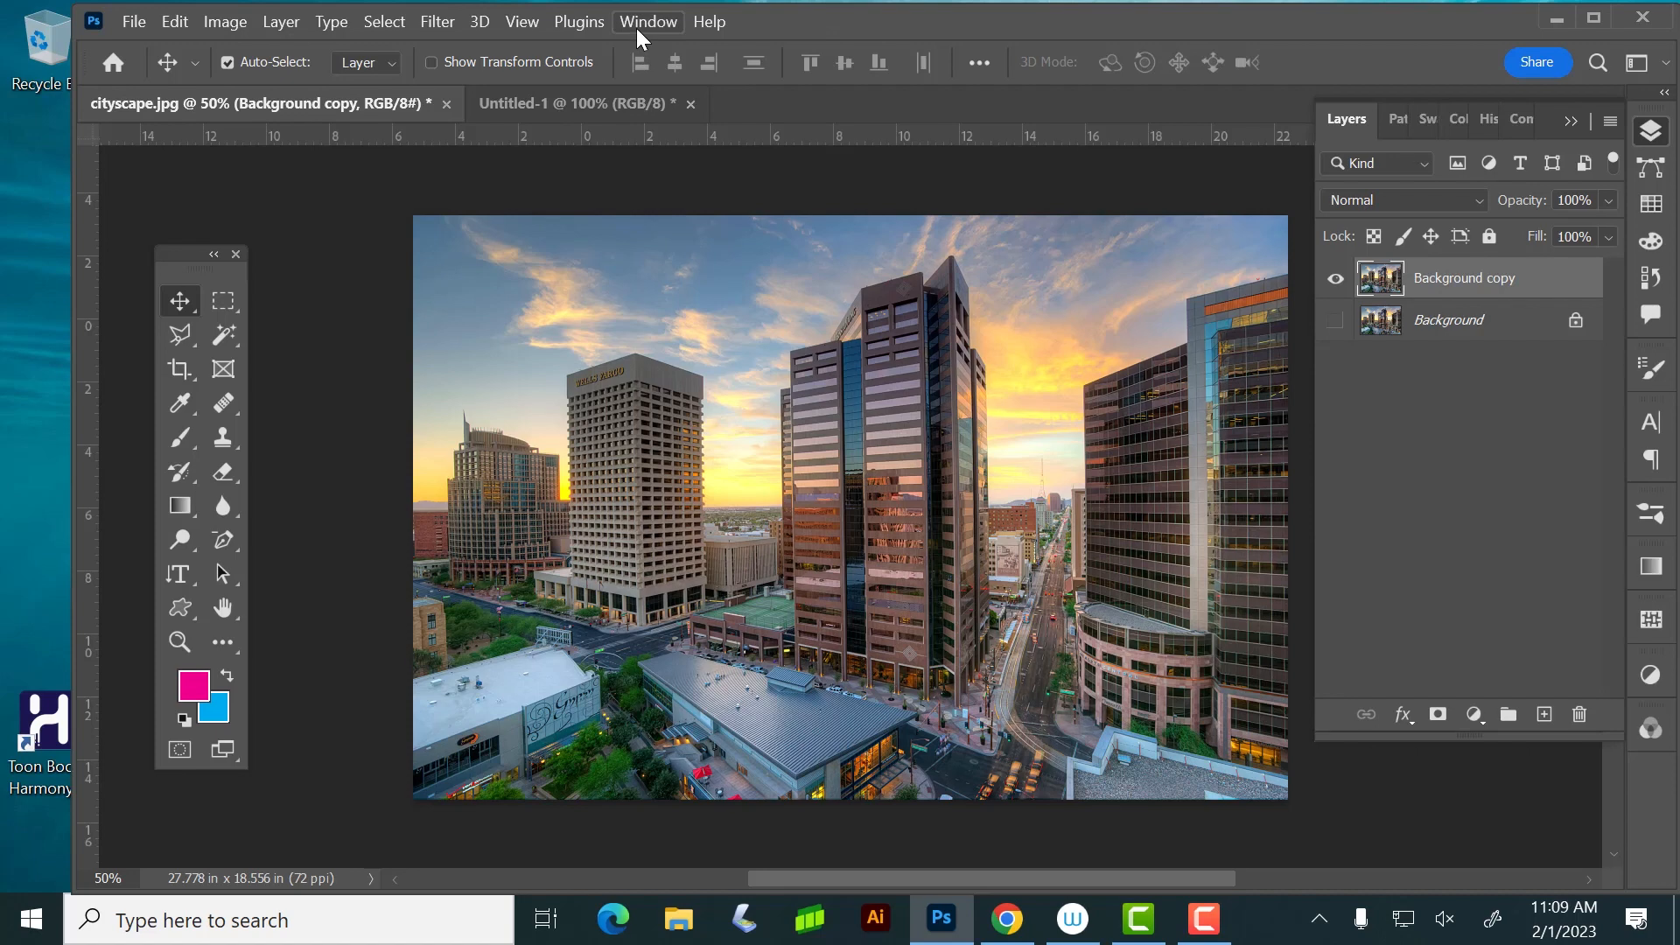
Try a Levels adjustment on the Background copy layer with midtone input values of 0.92 and 1.05, and cancel it
left_click(162, 21)
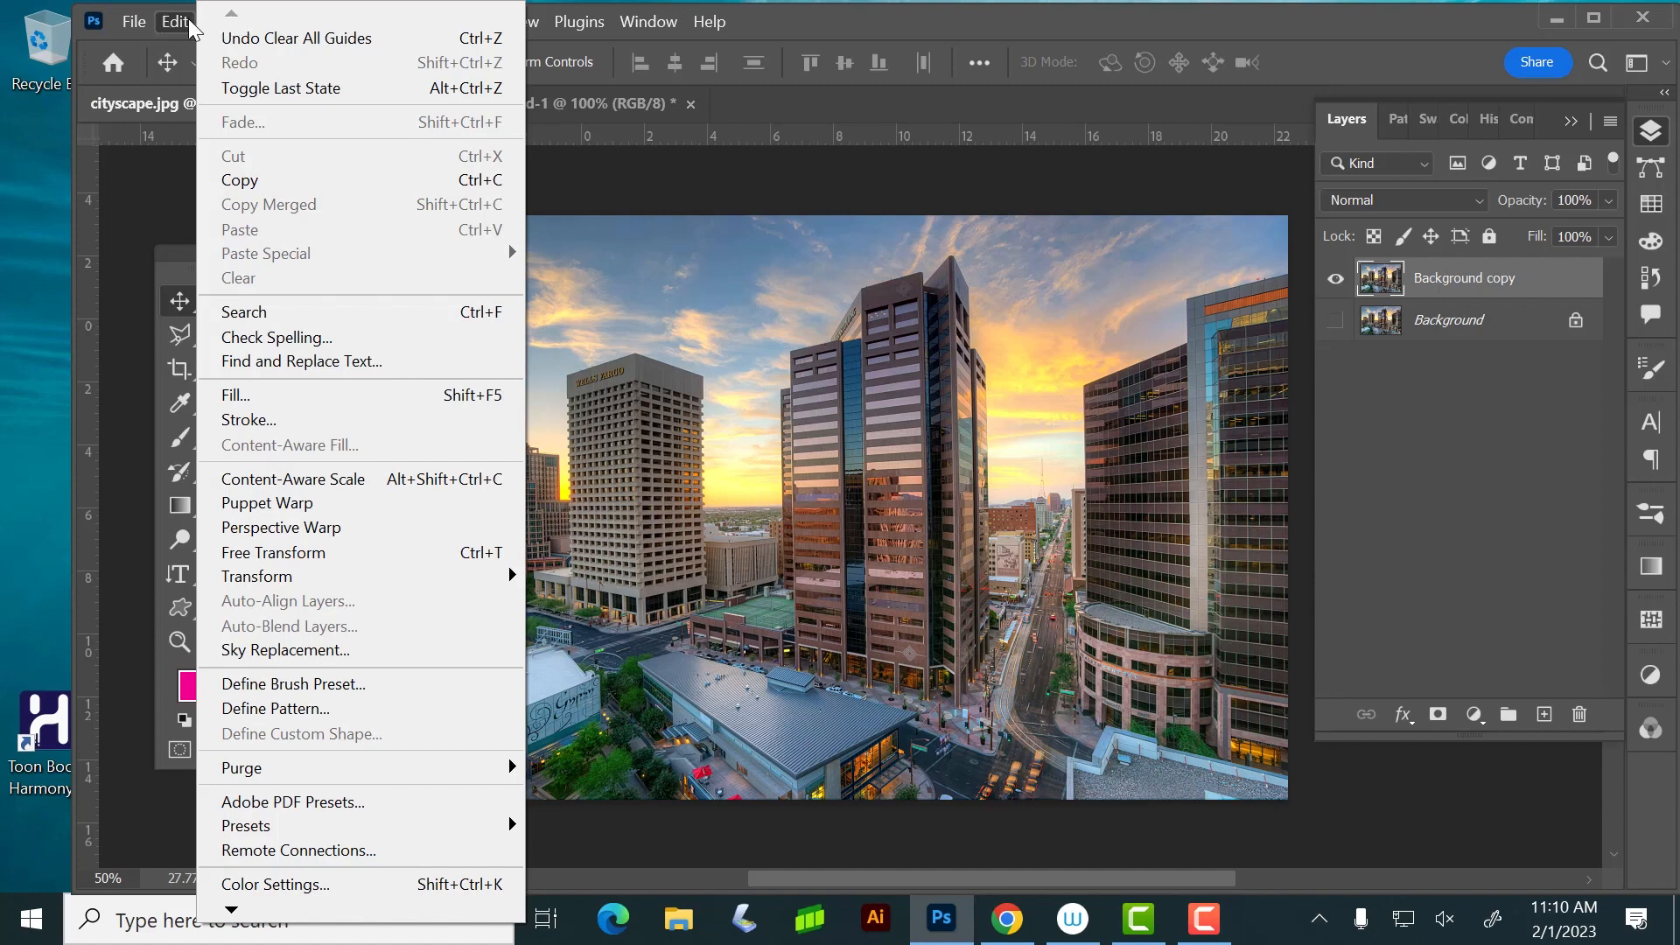
left_click(231, 22)
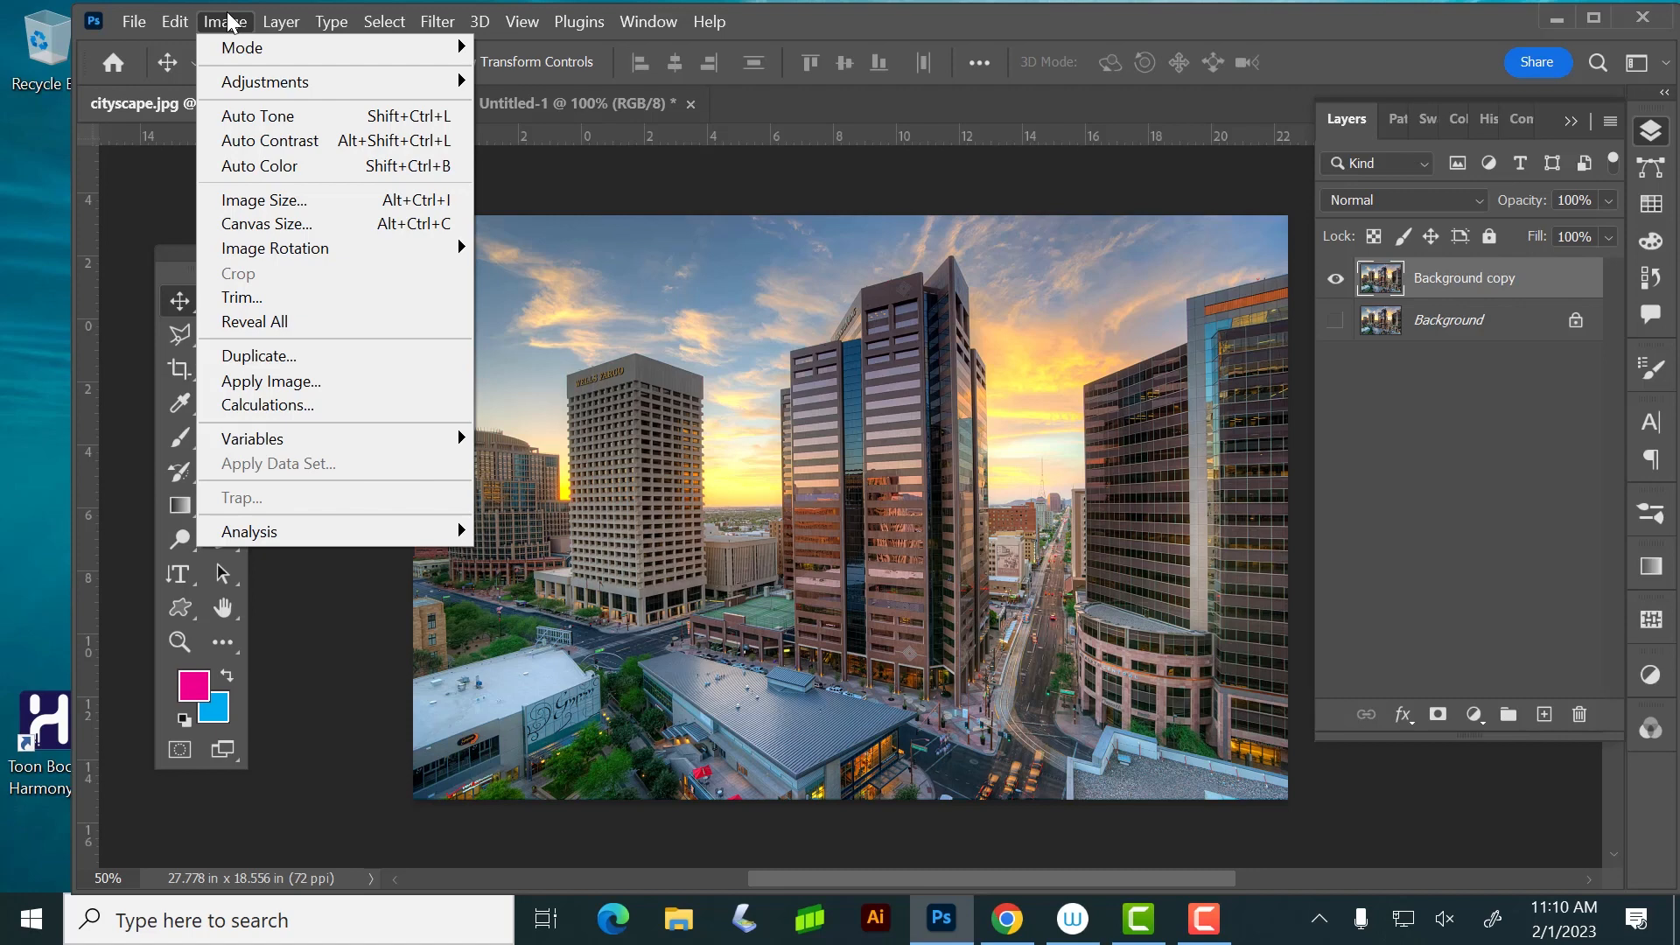
mouse_move(244, 85)
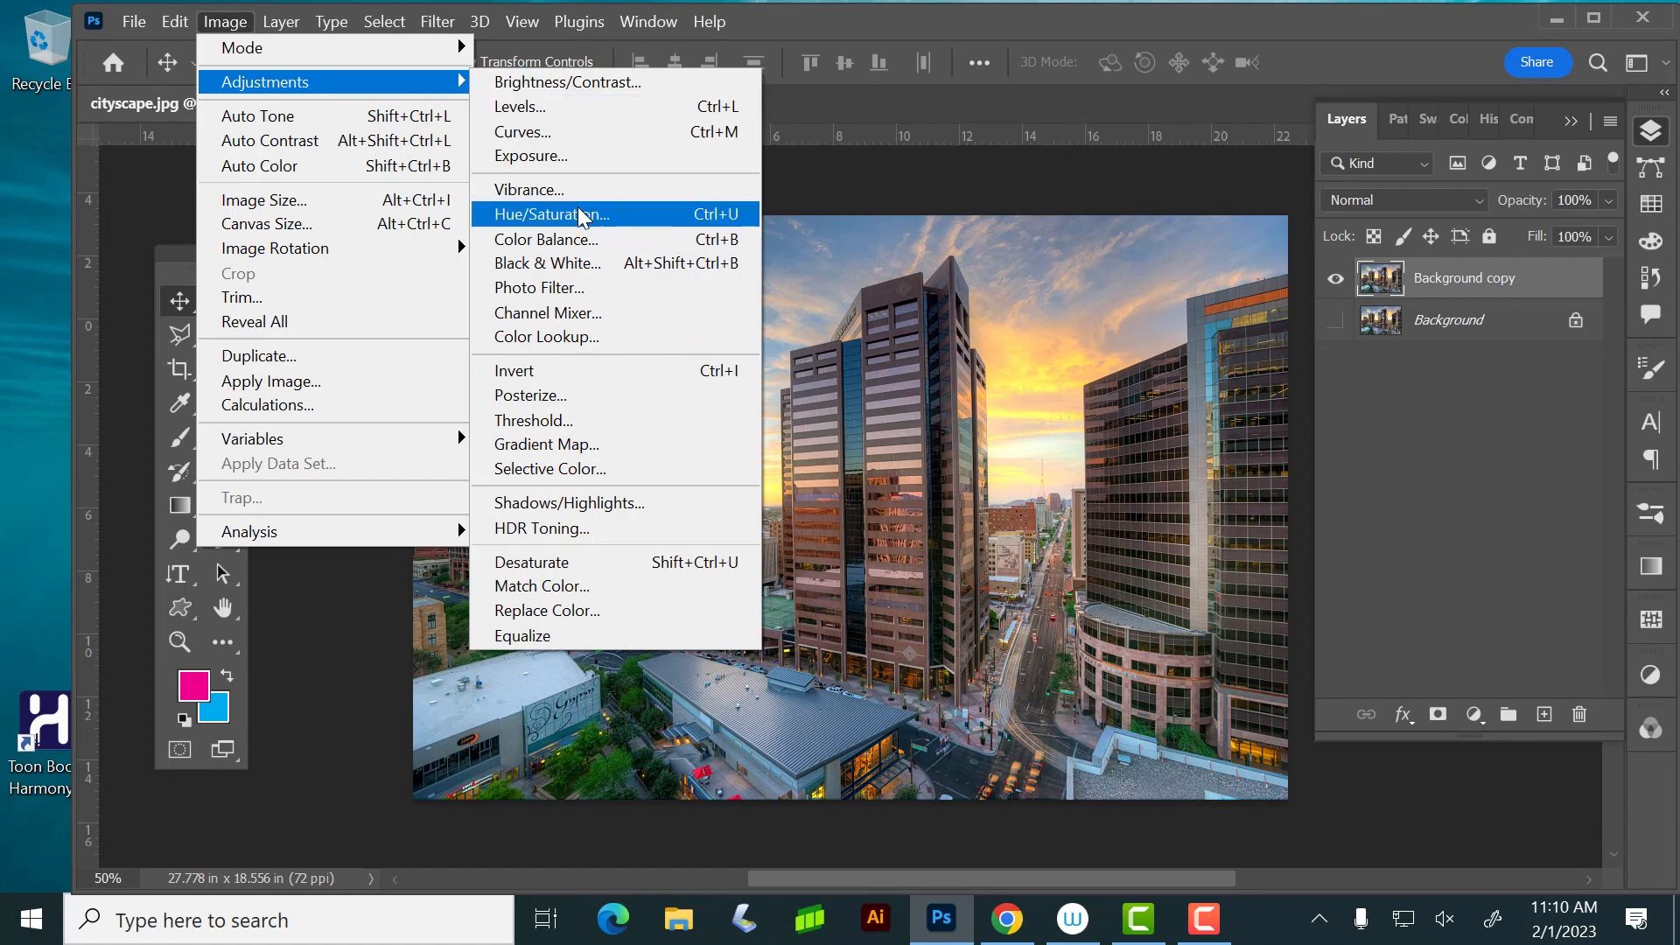
left_click(553, 108)
left_click_drag(723, 127, 1386, 147)
left_click_drag(1011, 17, 938, 18)
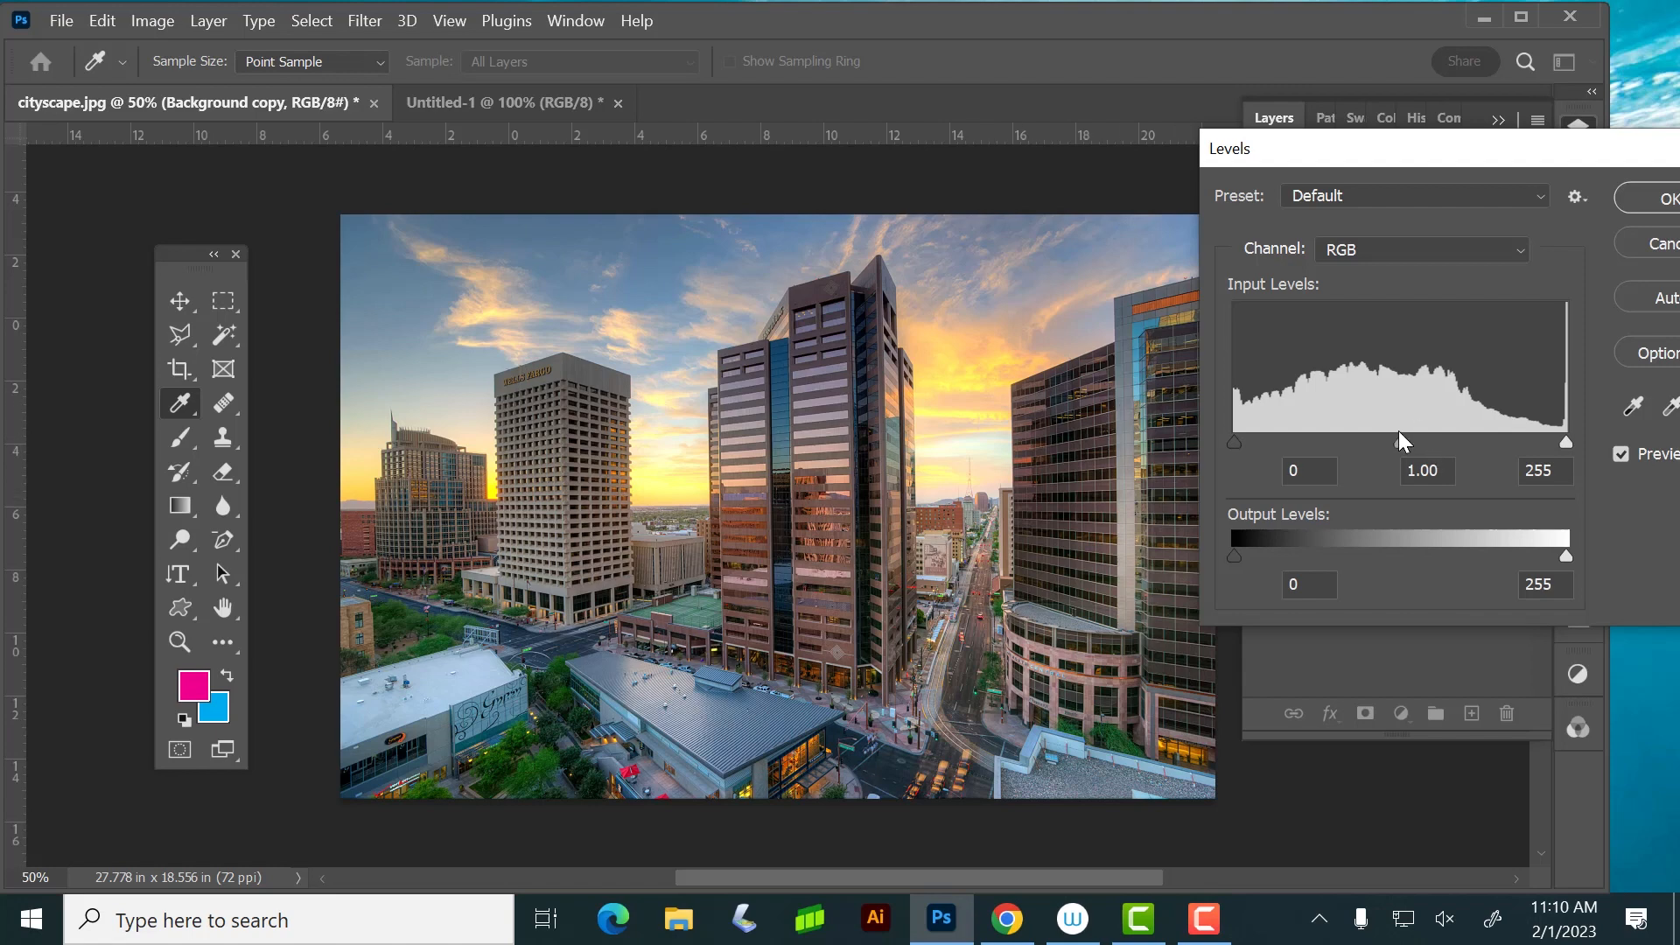
mouse_move(1403, 438)
left_mouse_down()
mouse_move(1428, 432)
mouse_move(1404, 434)
mouse_move(1418, 442)
left_mouse_up()
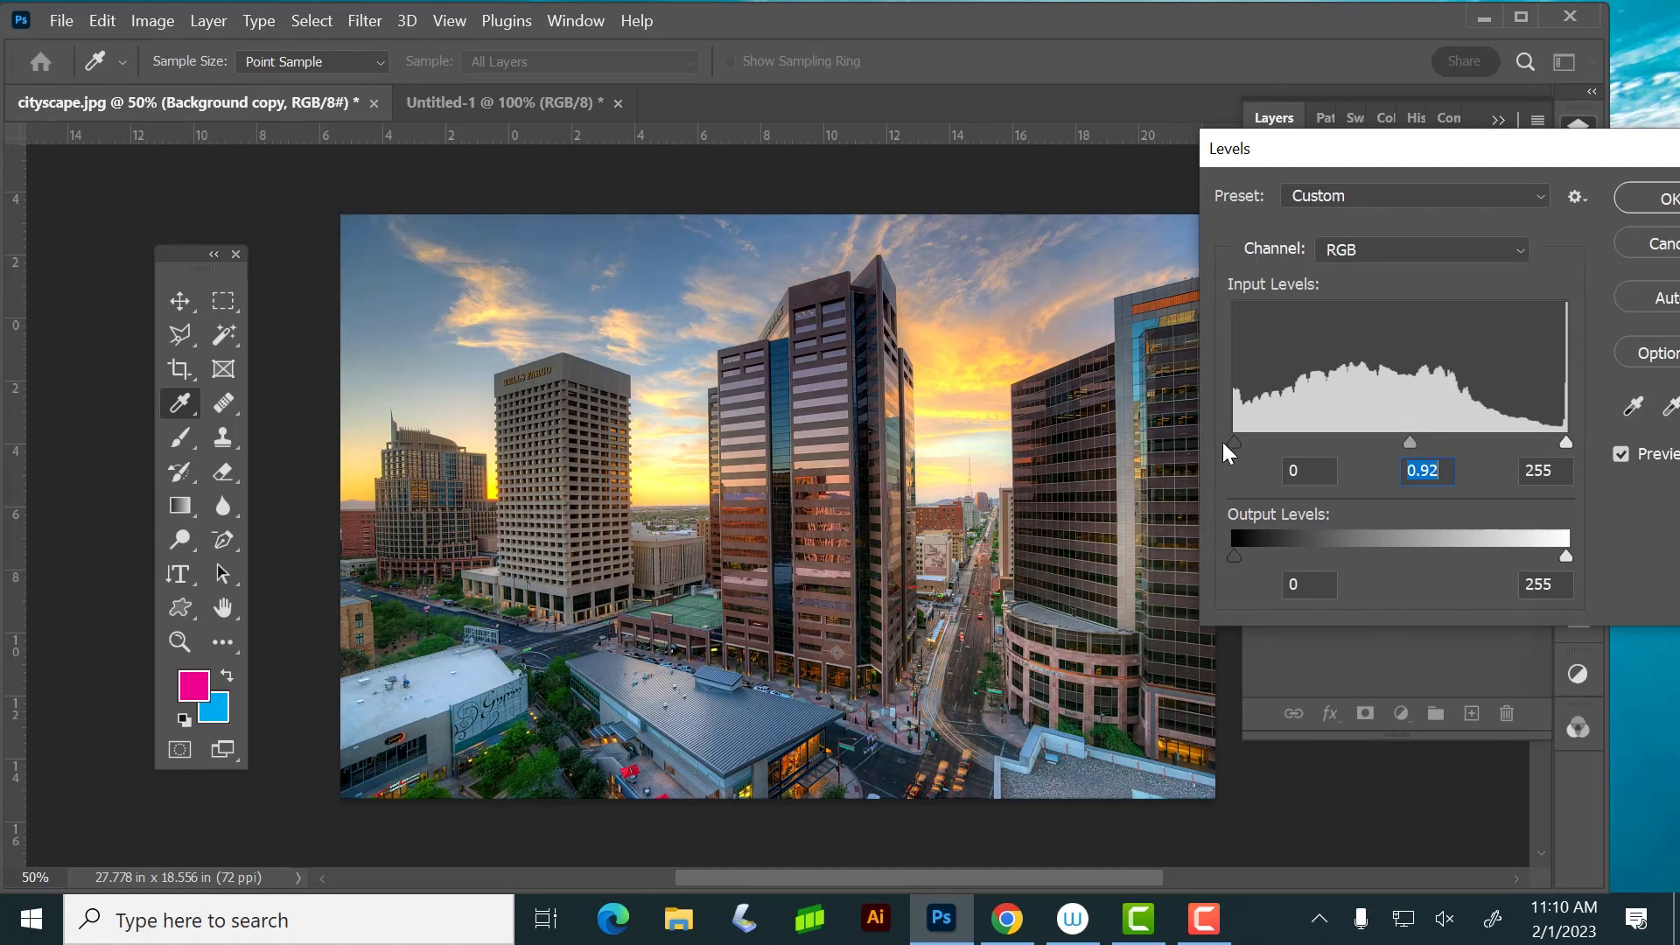
mouse_move(1240, 436)
left_mouse_down()
mouse_move(1310, 437)
mouse_move(1232, 437)
left_mouse_up()
mouse_move(1562, 439)
left_mouse_down()
mouse_move(1395, 429)
mouse_move(1603, 421)
mouse_move(1489, 440)
mouse_move(1588, 427)
left_mouse_up()
mouse_move(1404, 438)
left_mouse_down()
mouse_move(1353, 437)
mouse_move(1517, 429)
mouse_move(1211, 436)
mouse_move(1393, 429)
left_mouse_up()
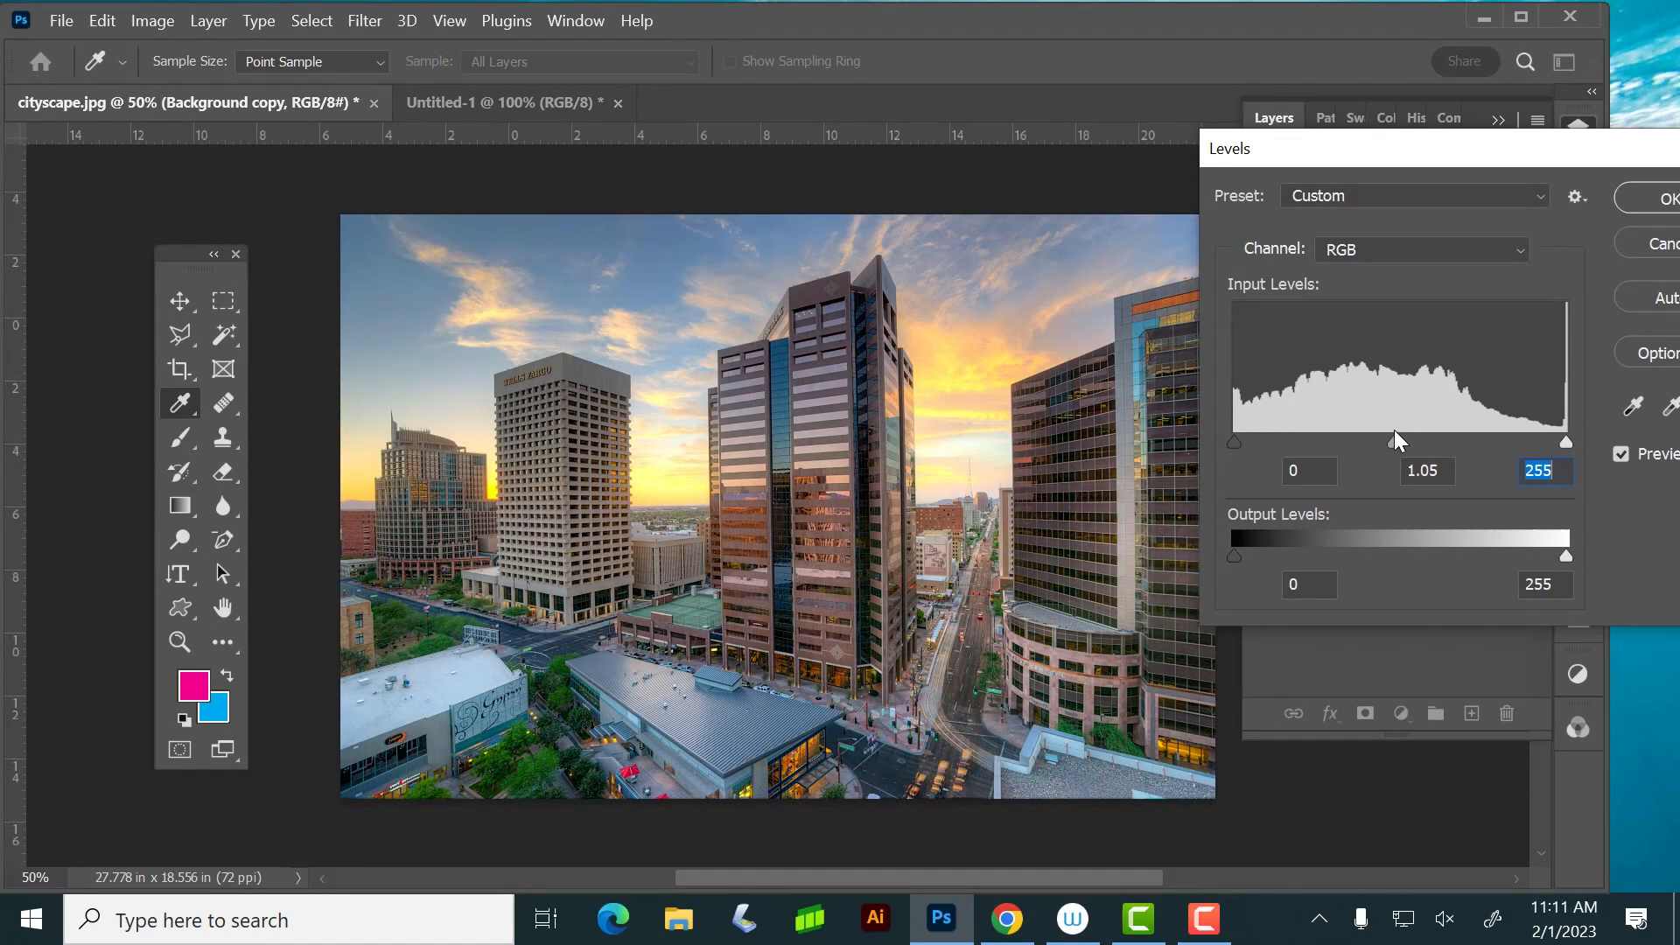
left_click_drag(1361, 163, 1150, 170)
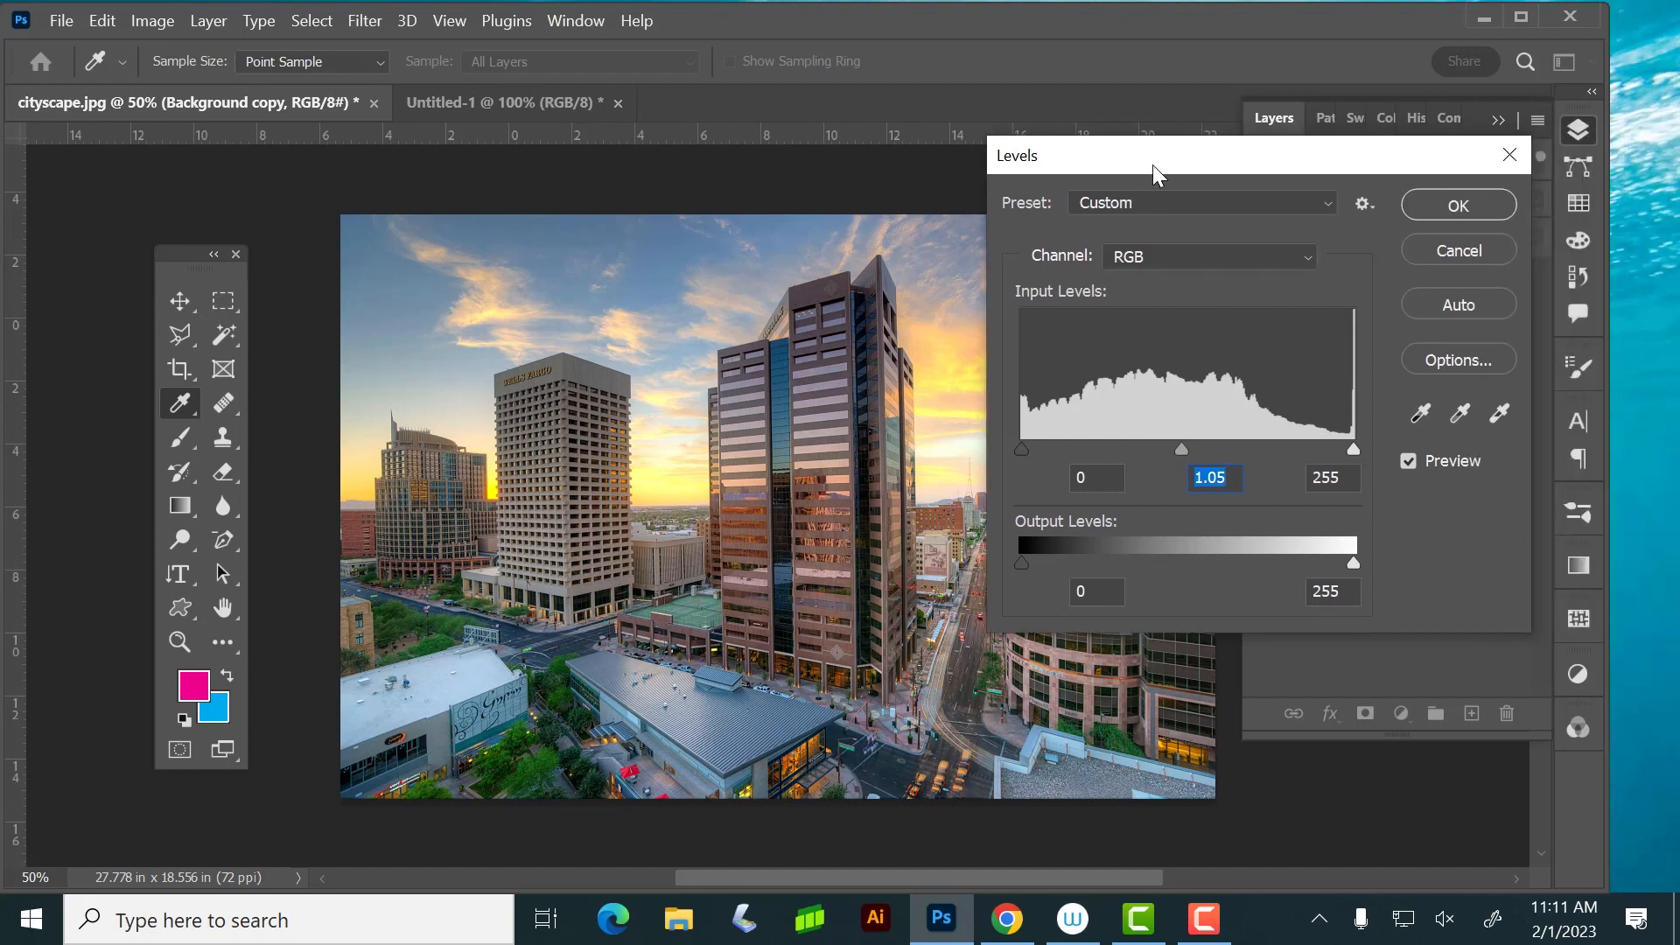
left_click(1461, 246)
Try small brightness and contrast changes on the Background copy layer with Brightness/Contrast, and cancel them
left_click(144, 19)
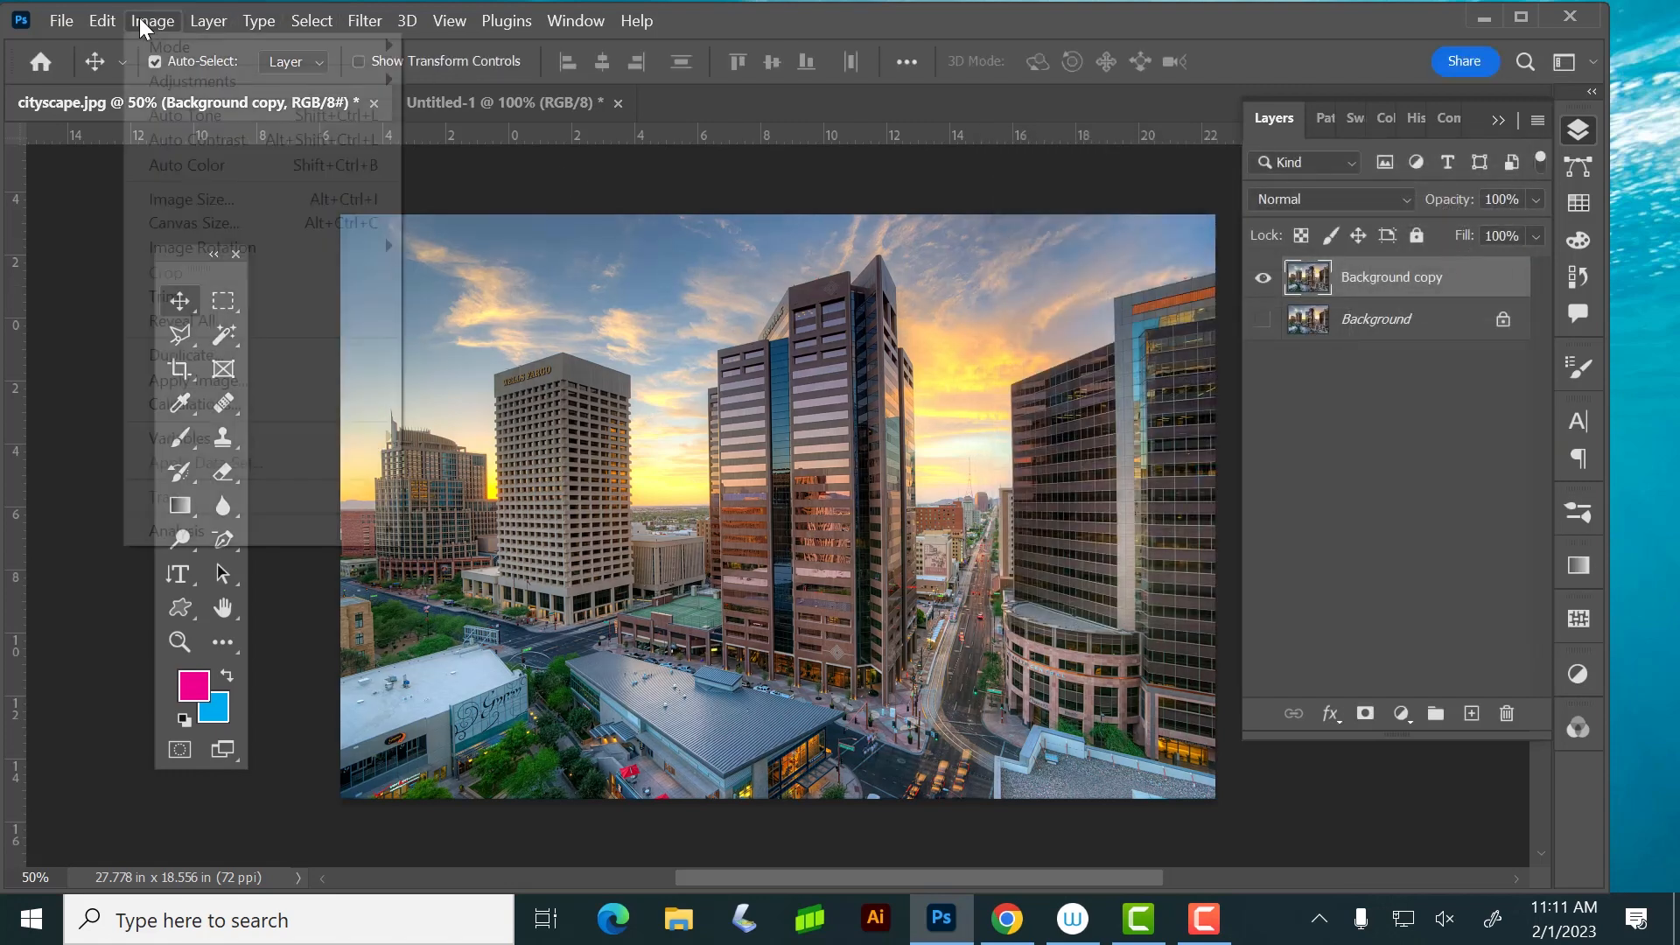
mouse_move(154, 85)
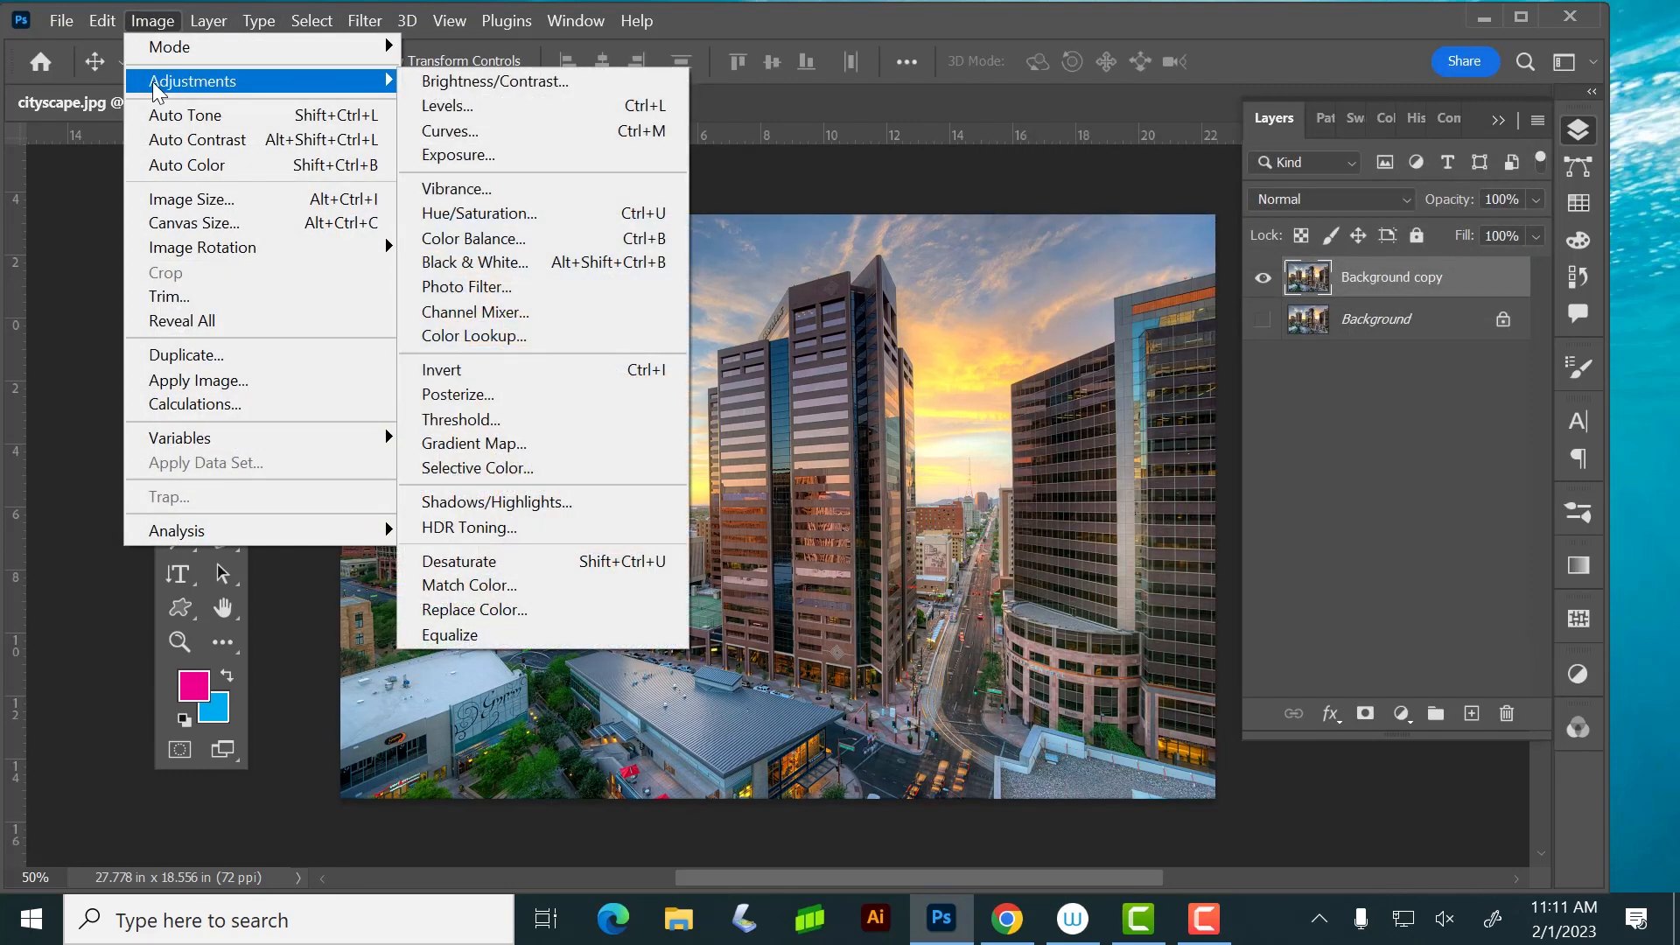
left_click(471, 80)
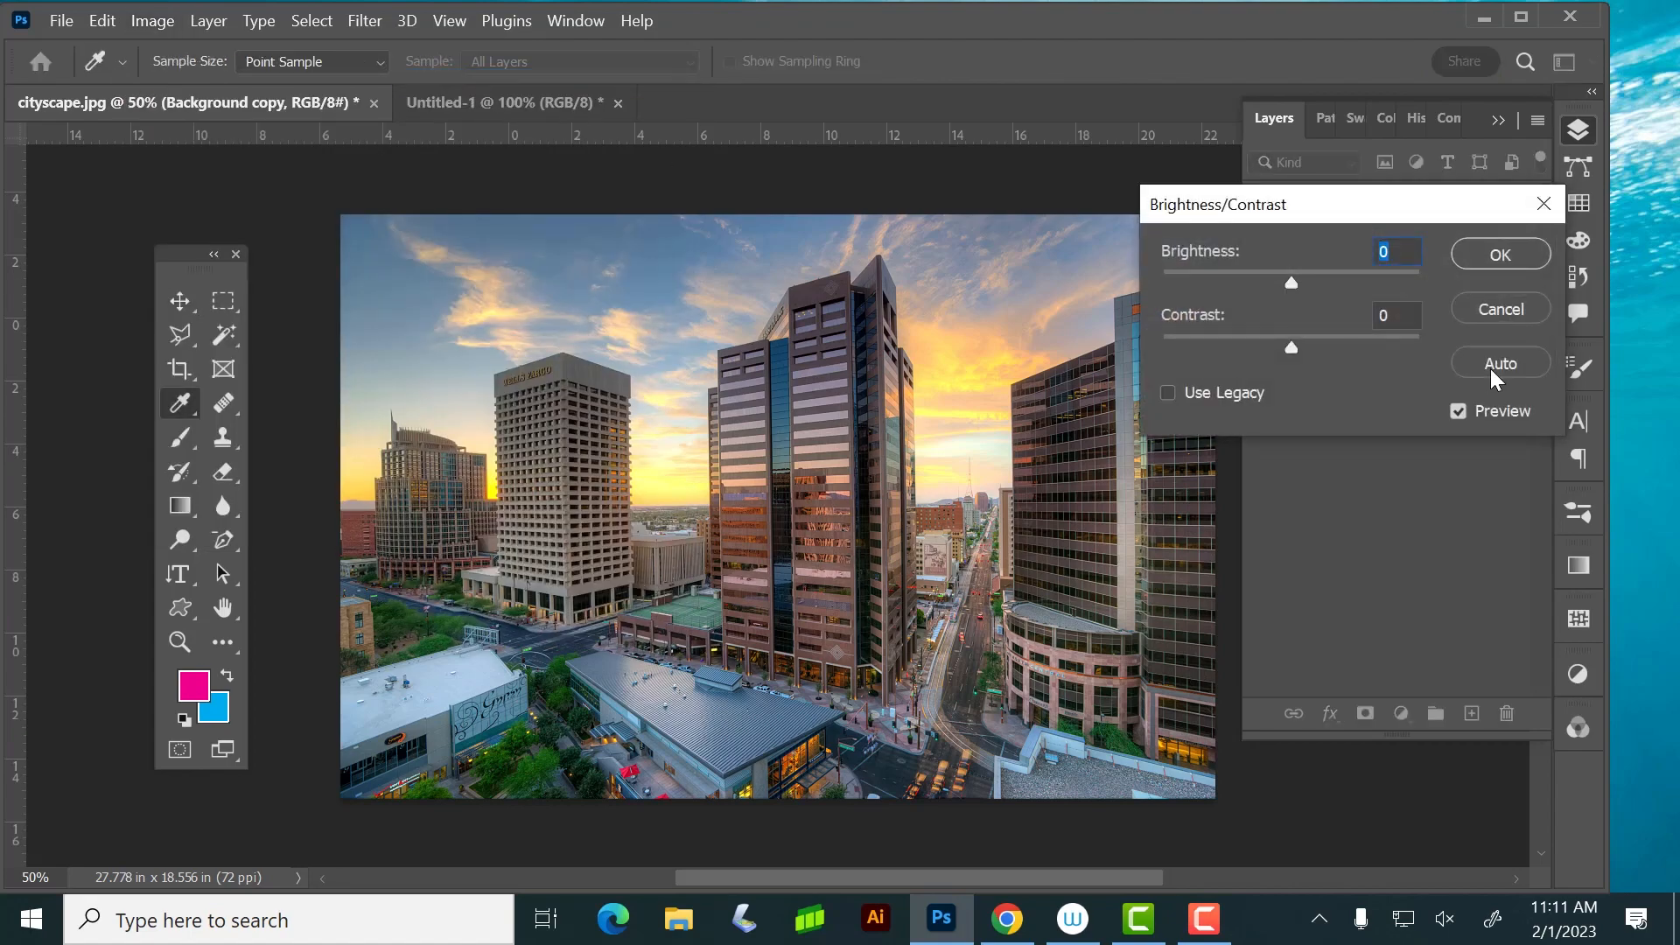
mouse_move(1291, 283)
left_mouse_down()
mouse_move(1336, 289)
mouse_move(1217, 285)
mouse_move(1416, 280)
mouse_move(1293, 278)
left_mouse_up()
key("Down")
key("Down")
mouse_move(1286, 343)
left_mouse_down()
mouse_move(1425, 341)
mouse_move(1132, 360)
mouse_move(1432, 343)
mouse_move(1294, 347)
left_mouse_up()
left_click(1497, 308)
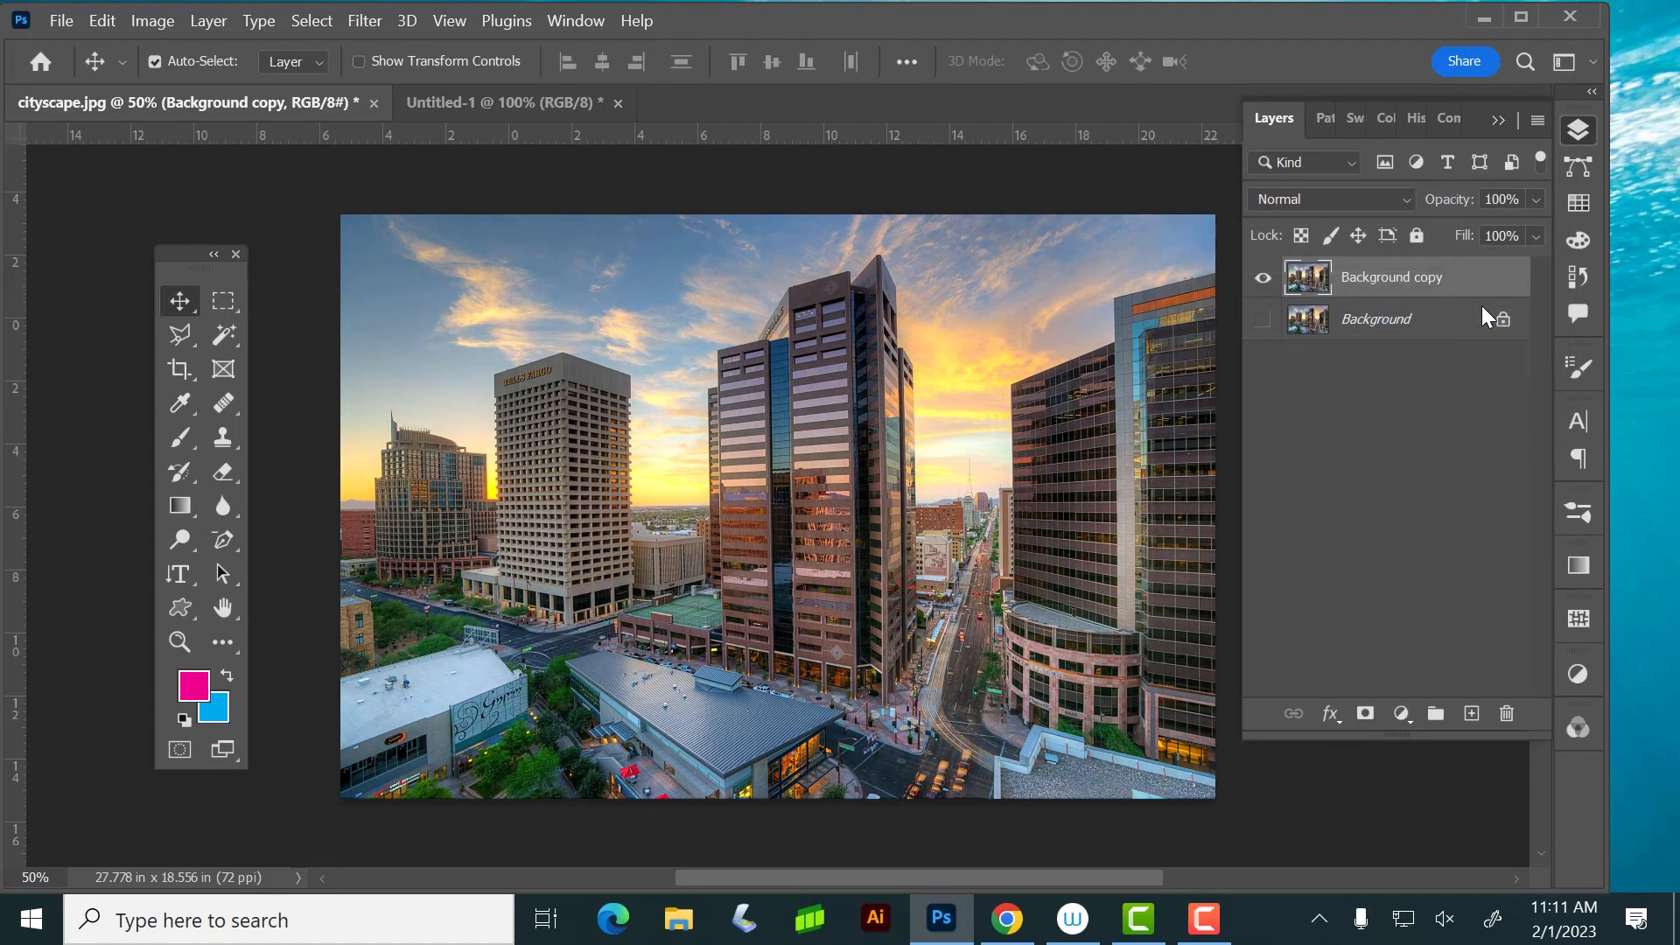
Try a Hue/Saturation adjustment on the Background copy layer with saturation -100 and lightness +11, and cancel it
left_click(152, 18)
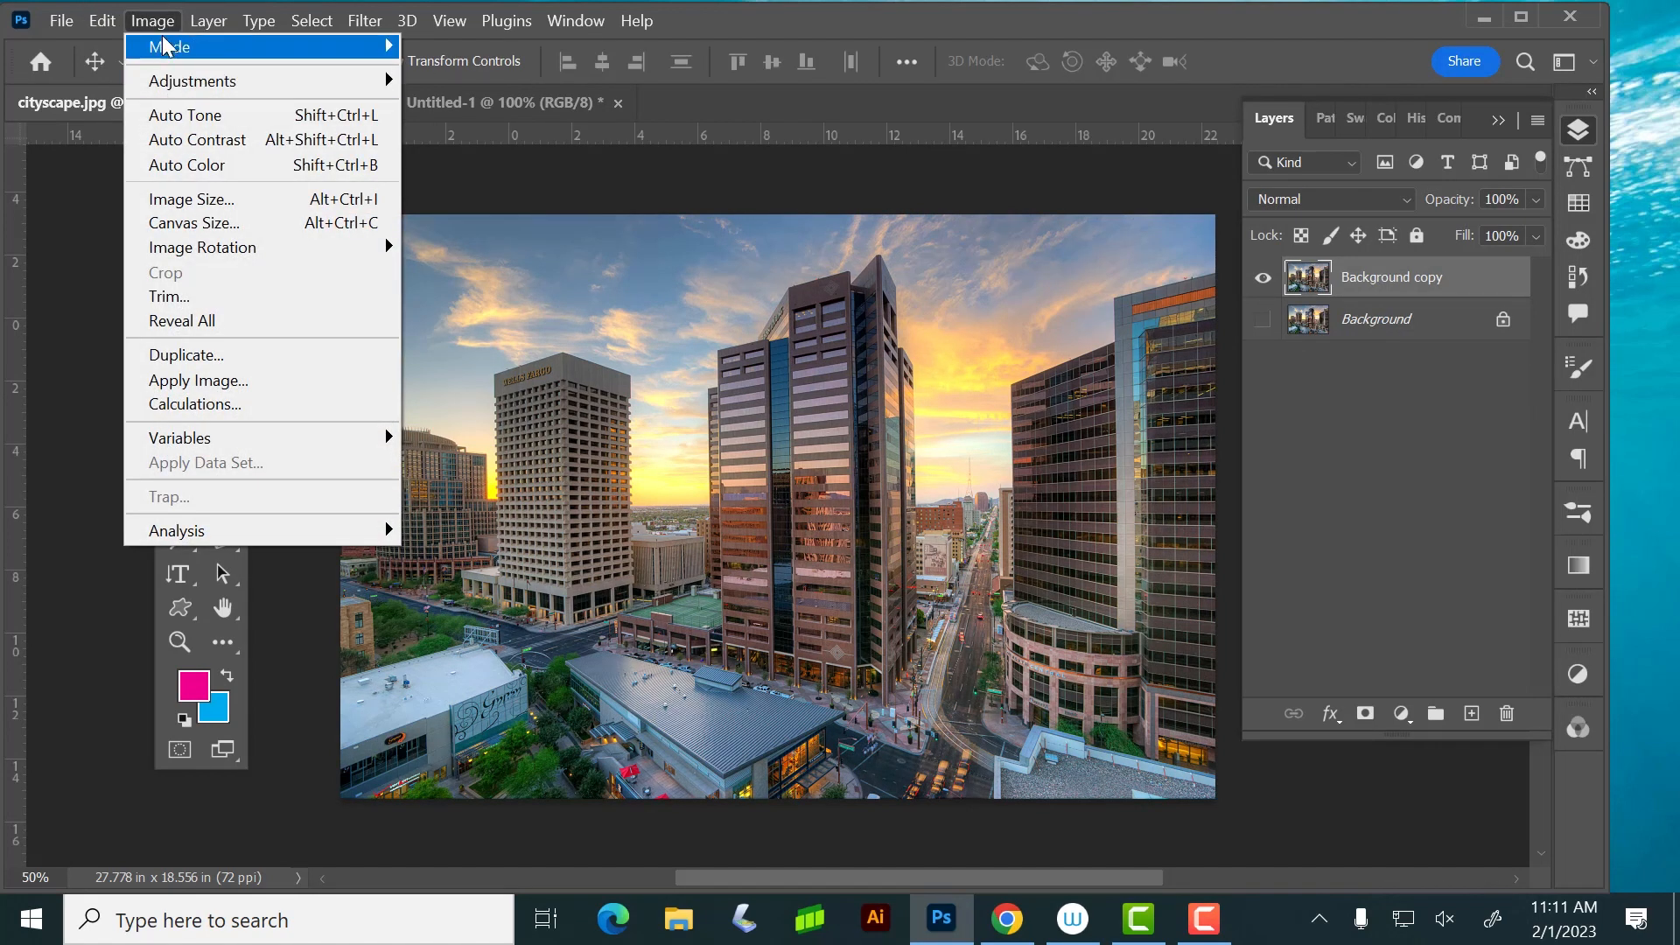
mouse_move(162, 81)
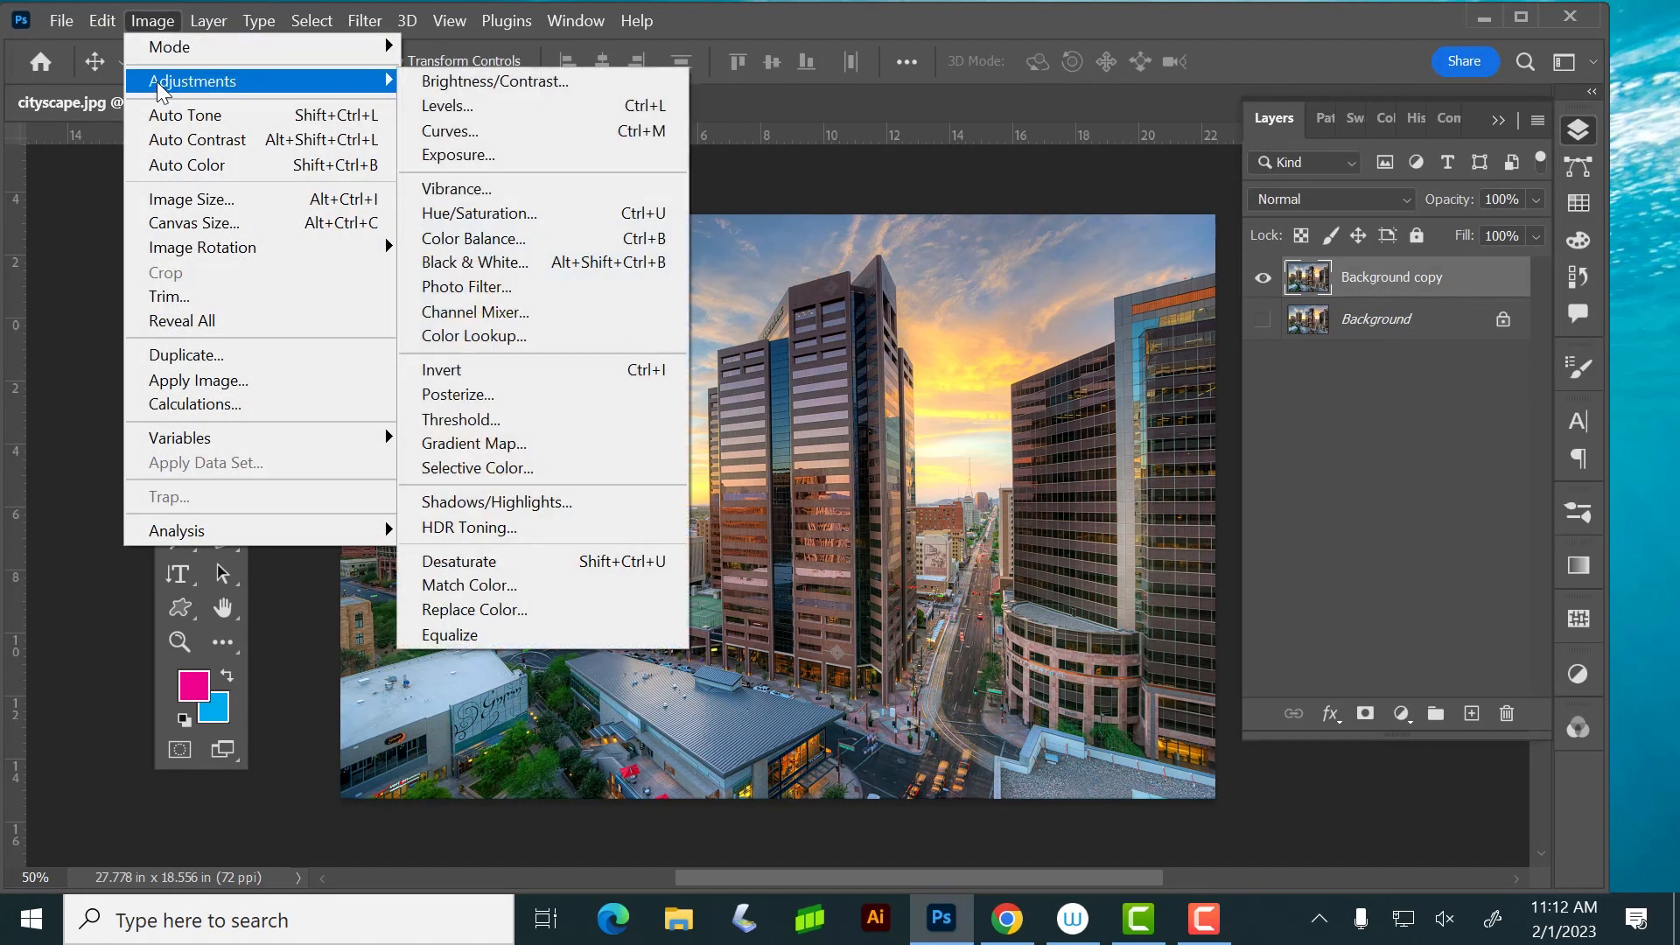
left_click(564, 213)
left_click_drag(832, 121, 1301, 113)
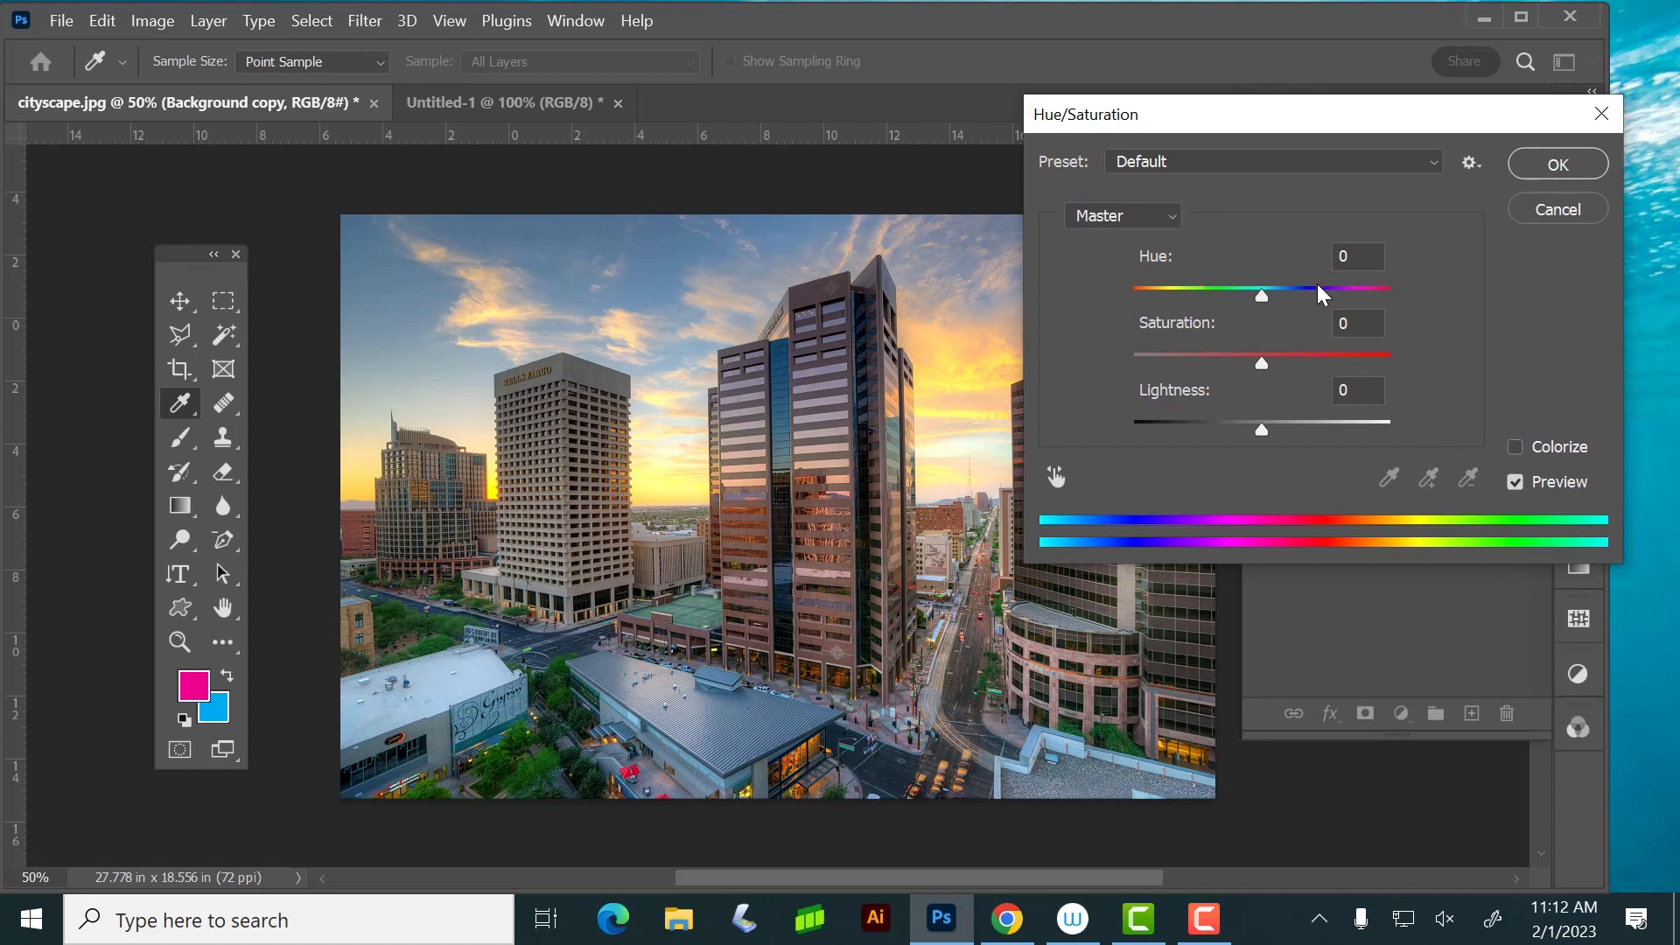
mouse_move(1262, 296)
left_mouse_down()
mouse_move(1132, 290)
mouse_move(1402, 295)
mouse_move(1261, 294)
left_mouse_up()
left_click_drag(1269, 114, 1400, 88)
left_click_drag(1404, 328, 1076, 326)
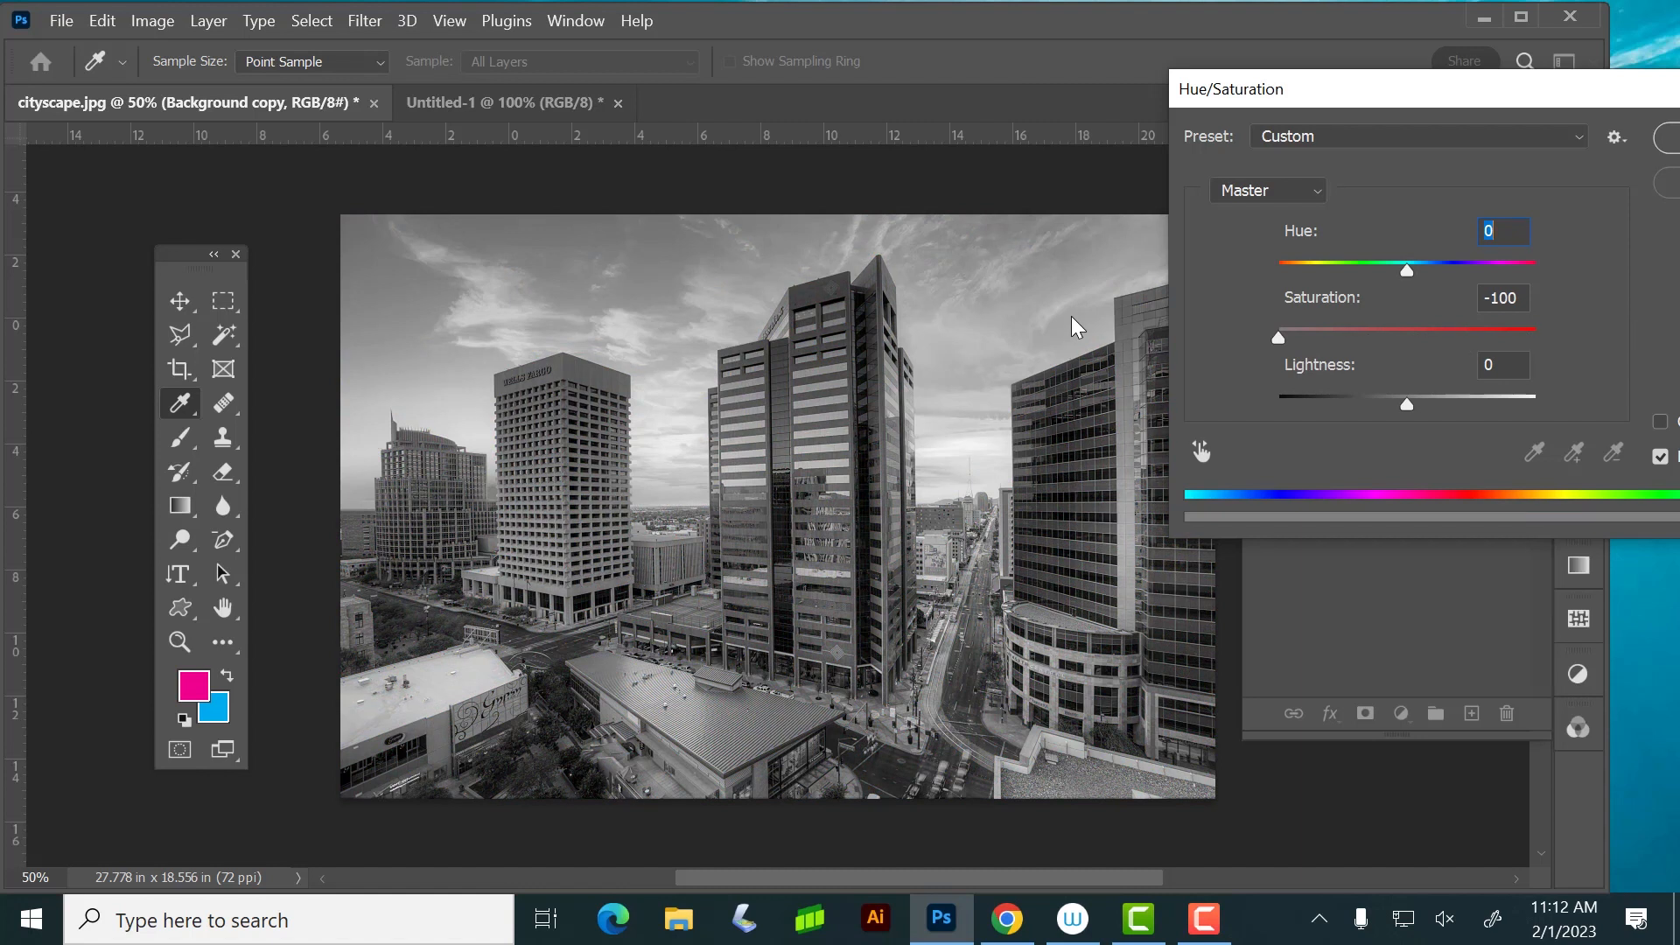
key("Tab")
mouse_move(1407, 401)
left_mouse_down()
mouse_move(1482, 393)
mouse_move(1342, 401)
mouse_move(1421, 403)
left_mouse_up()
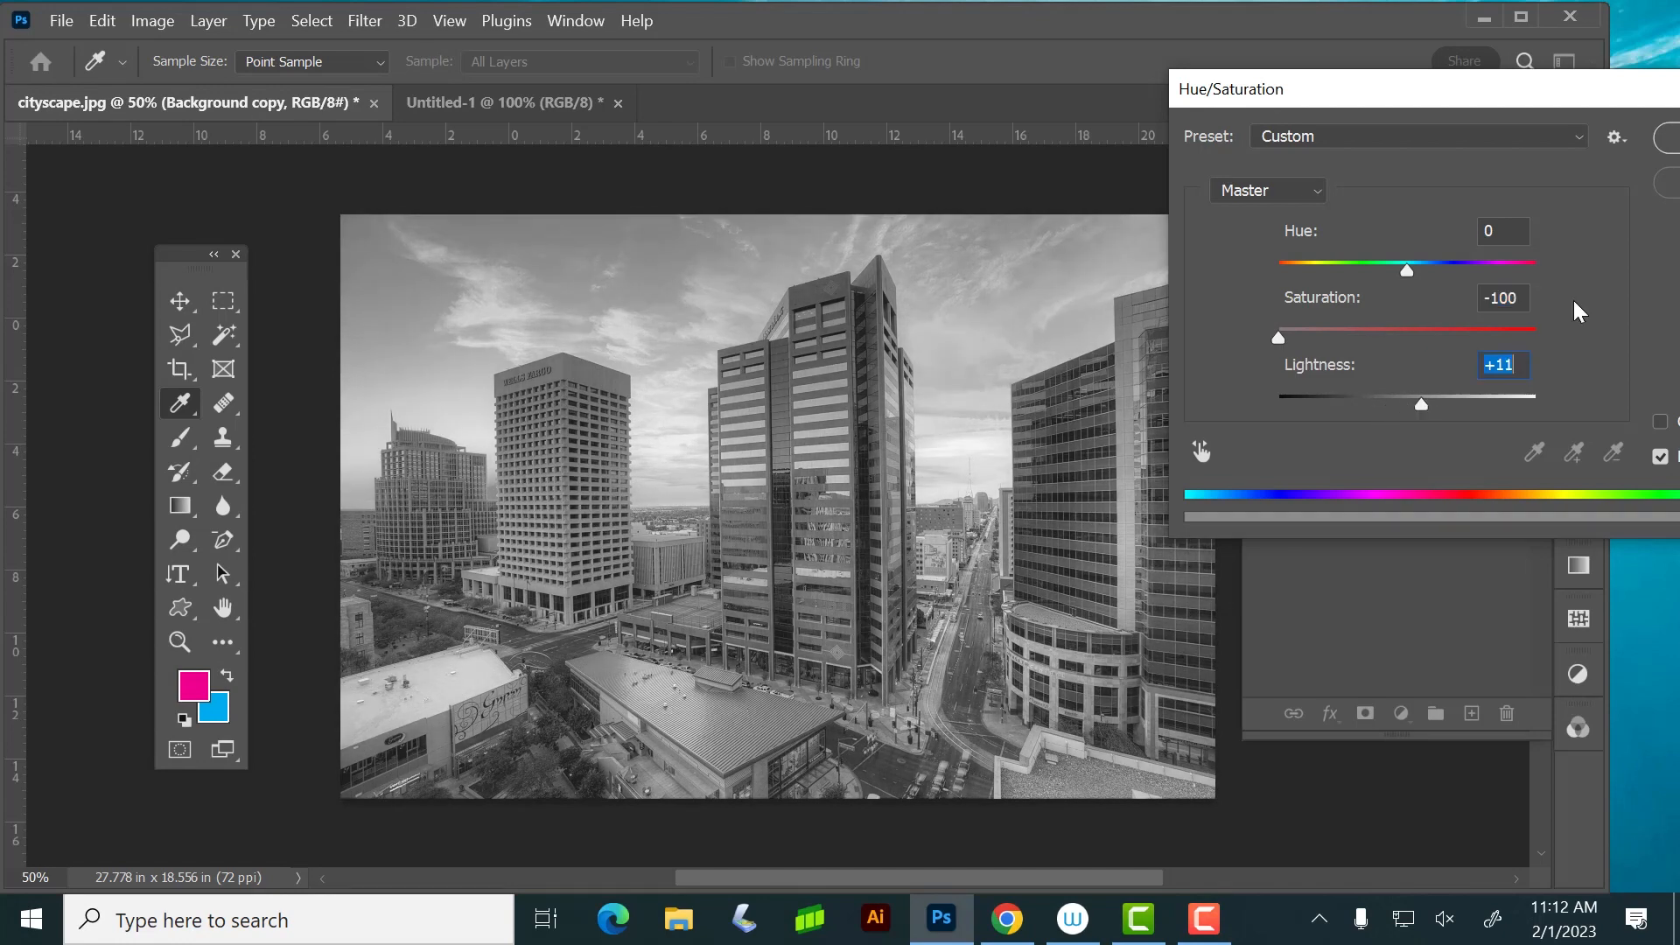
left_click_drag(1414, 97, 1147, 119)
left_click(1429, 198)
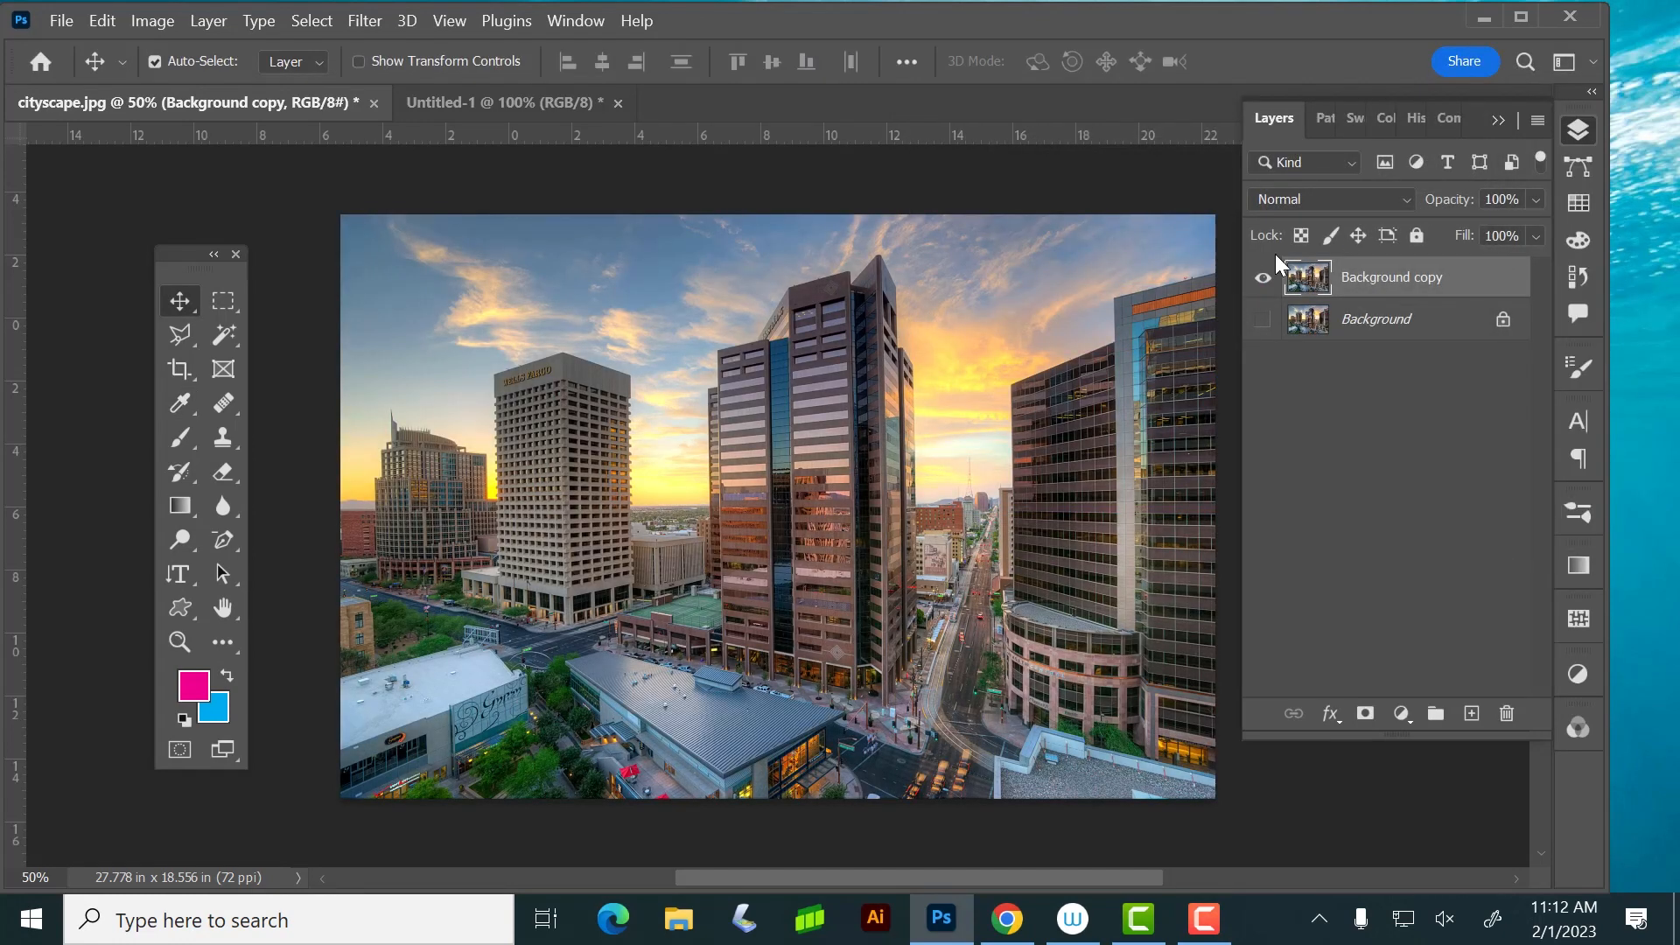
Apply the automatic tone, contrast and color corrections to the Background copy layer
left_click(145, 19)
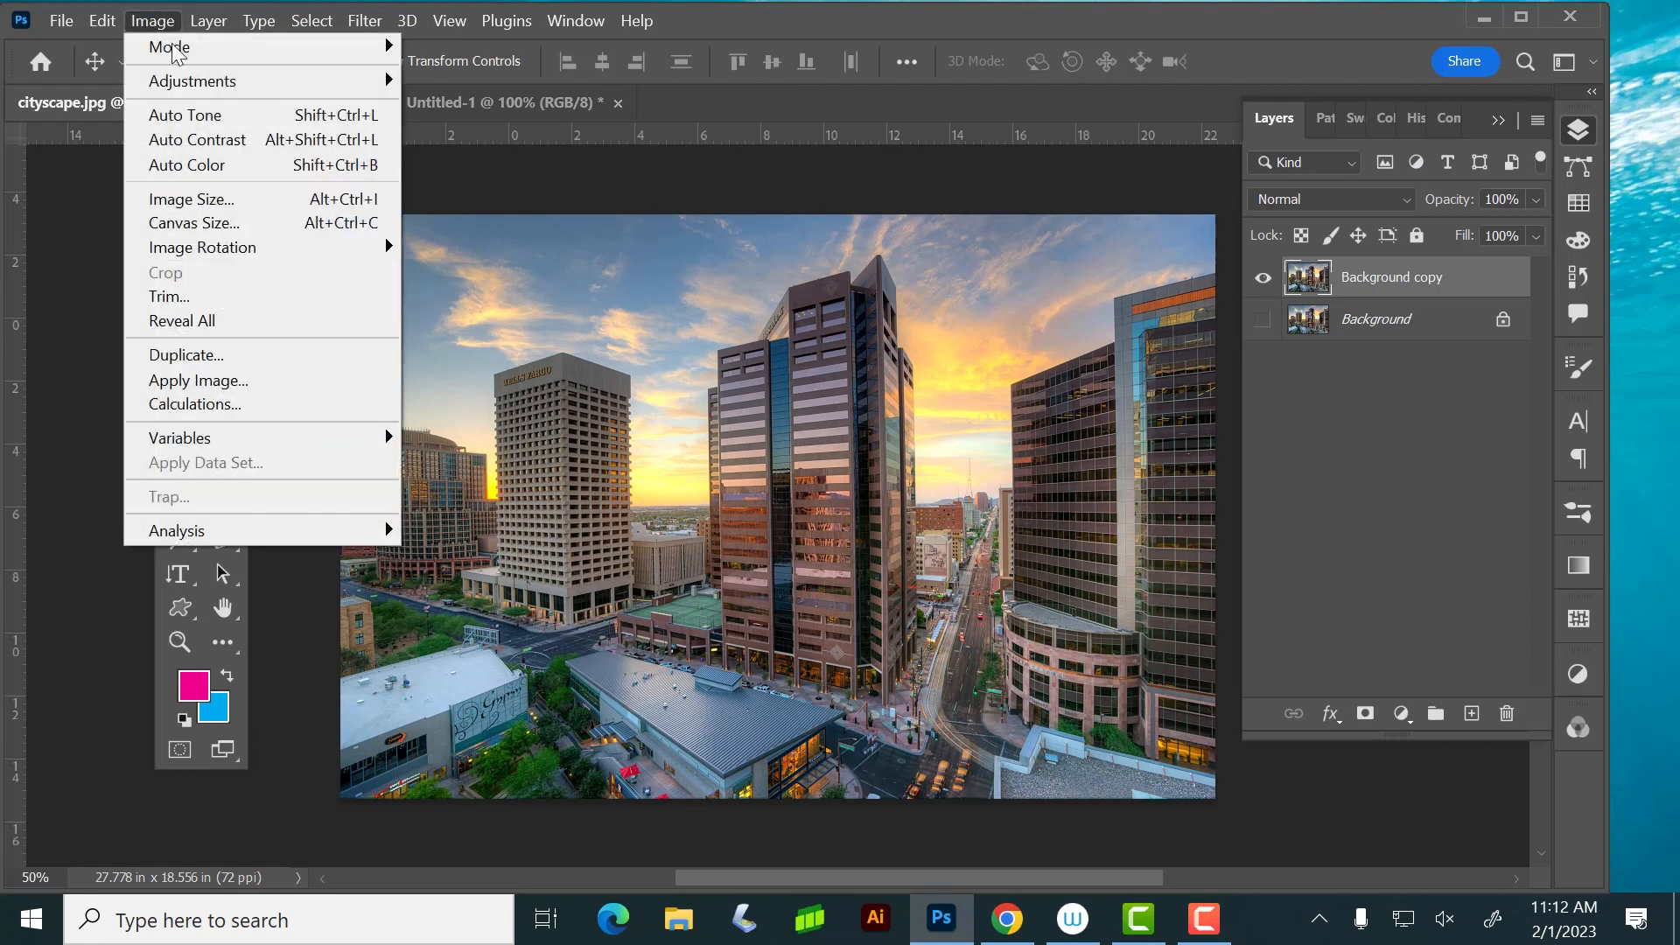
left_click(228, 117)
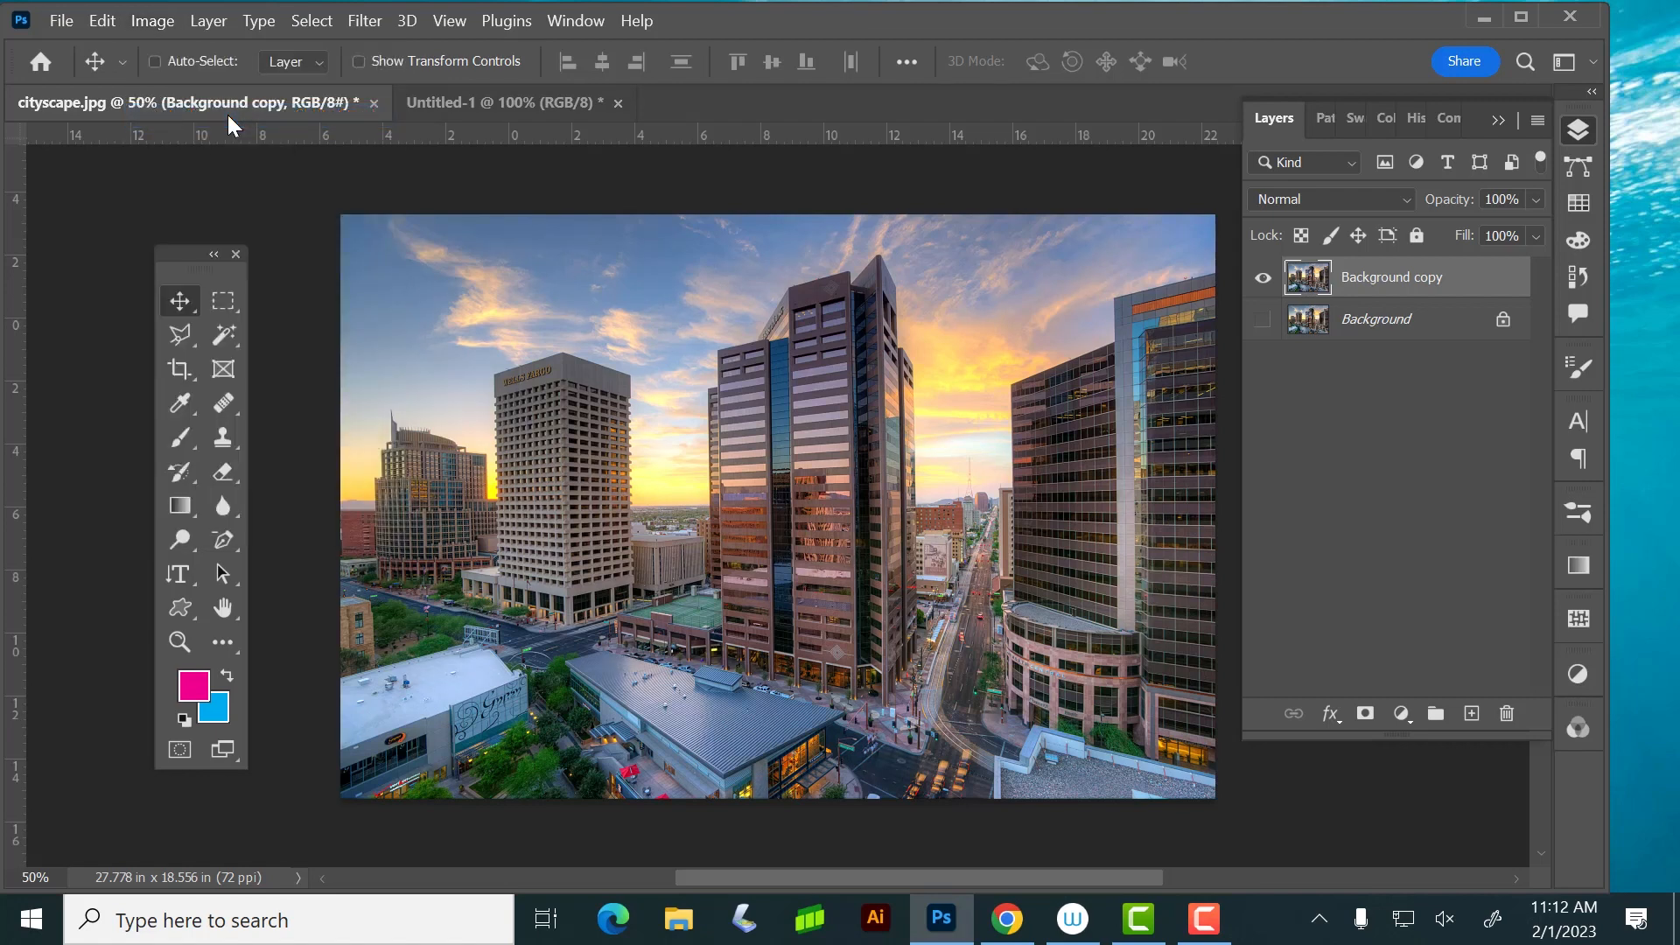
left_click(208, 25)
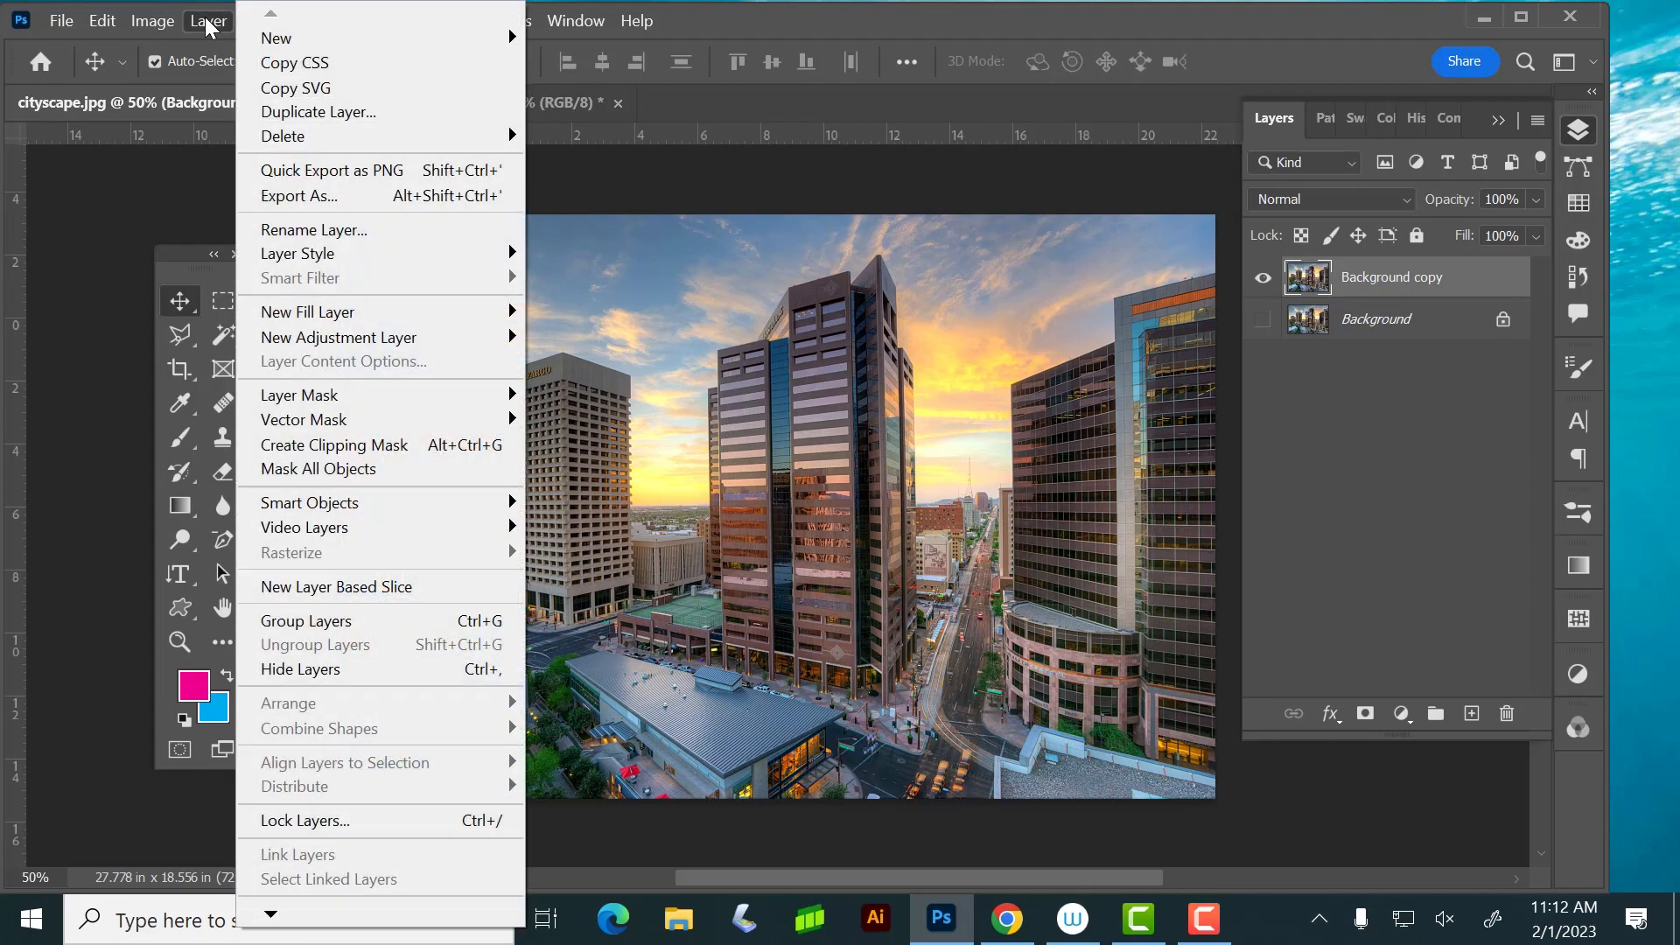
mouse_move(152, 21)
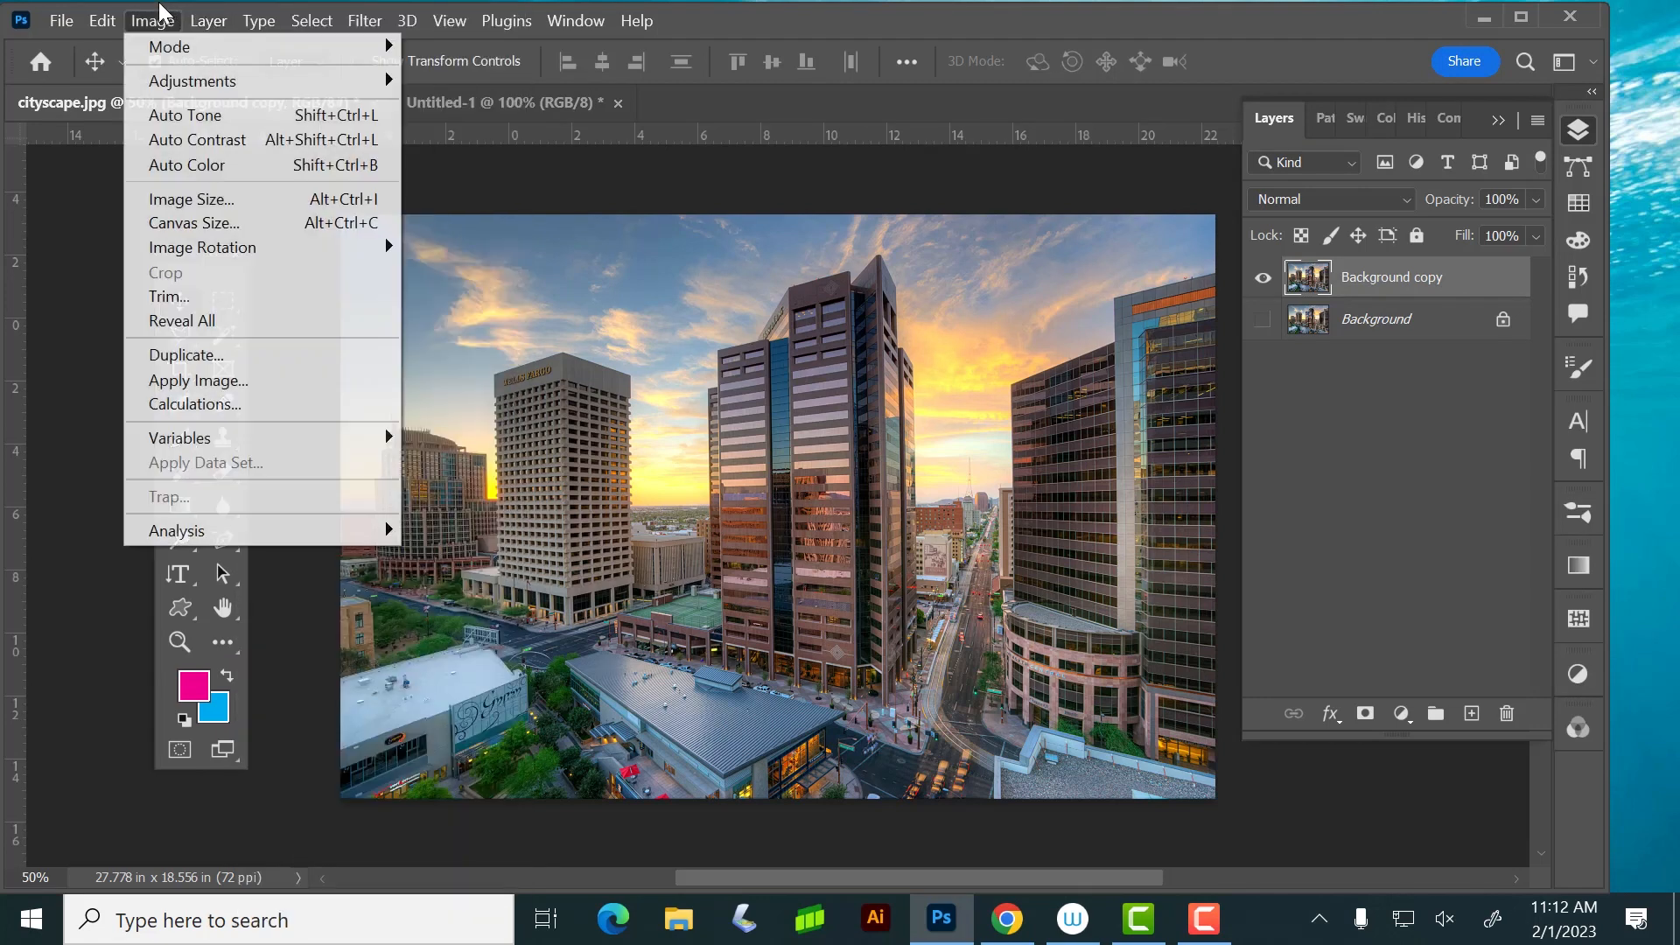
left_click(210, 142)
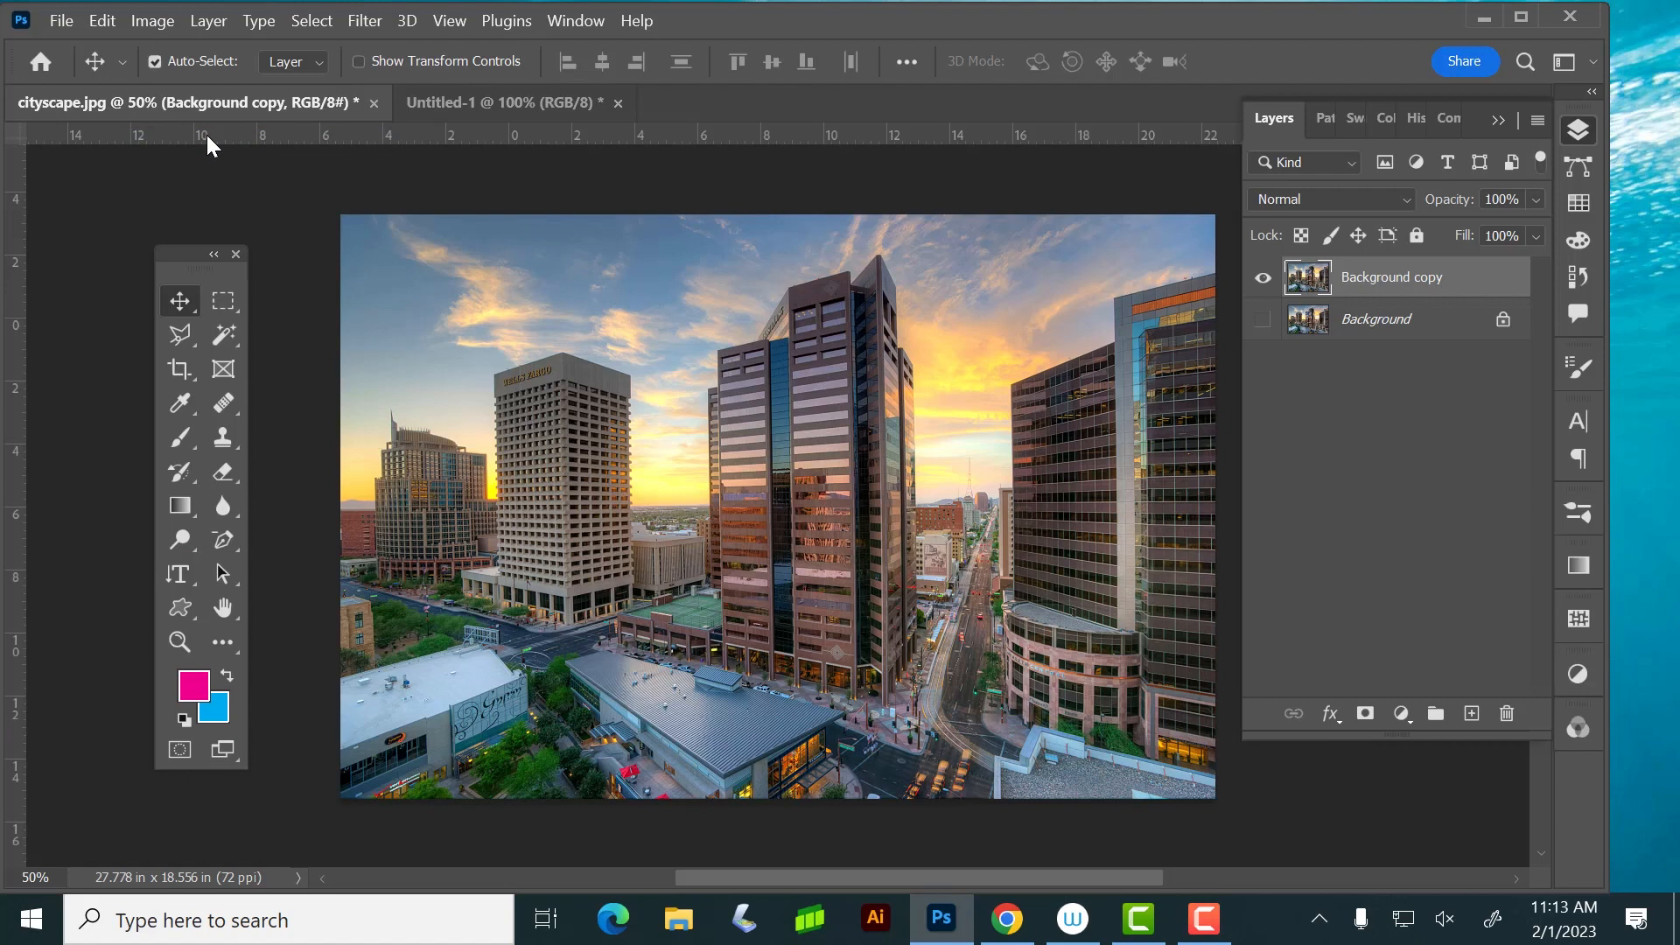
left_click(154, 19)
left_click(213, 166)
Activate the Gradient tool and create a new empty layer above Background copy
left_click(1579, 129)
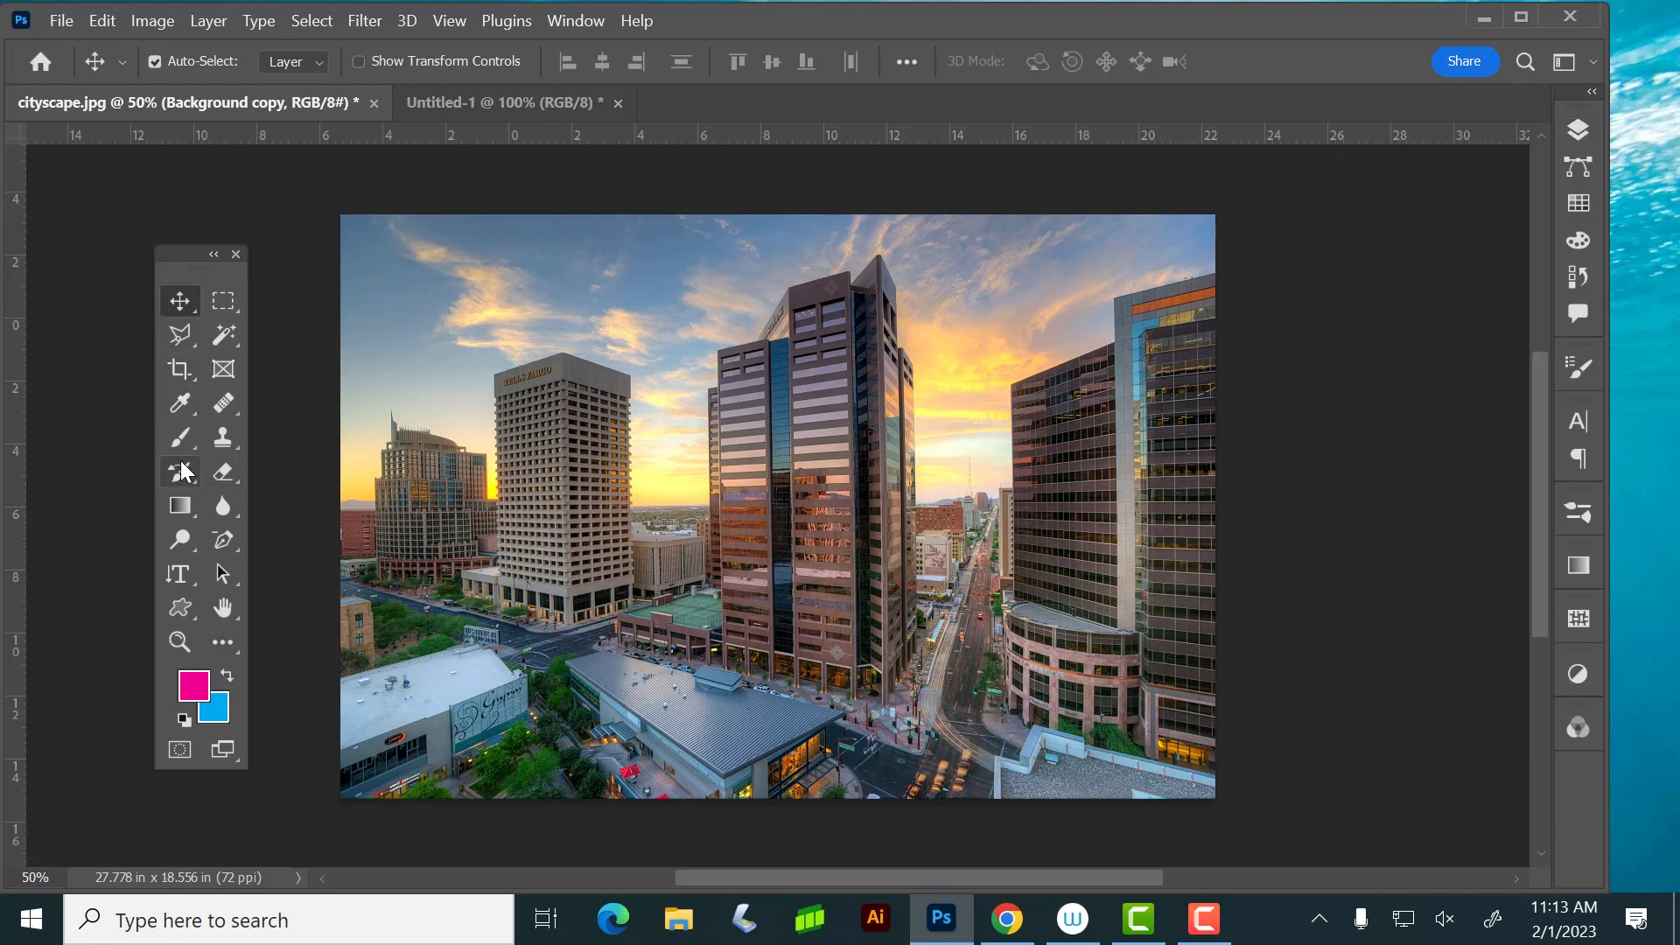
left_click(179, 506)
left_click(1580, 130)
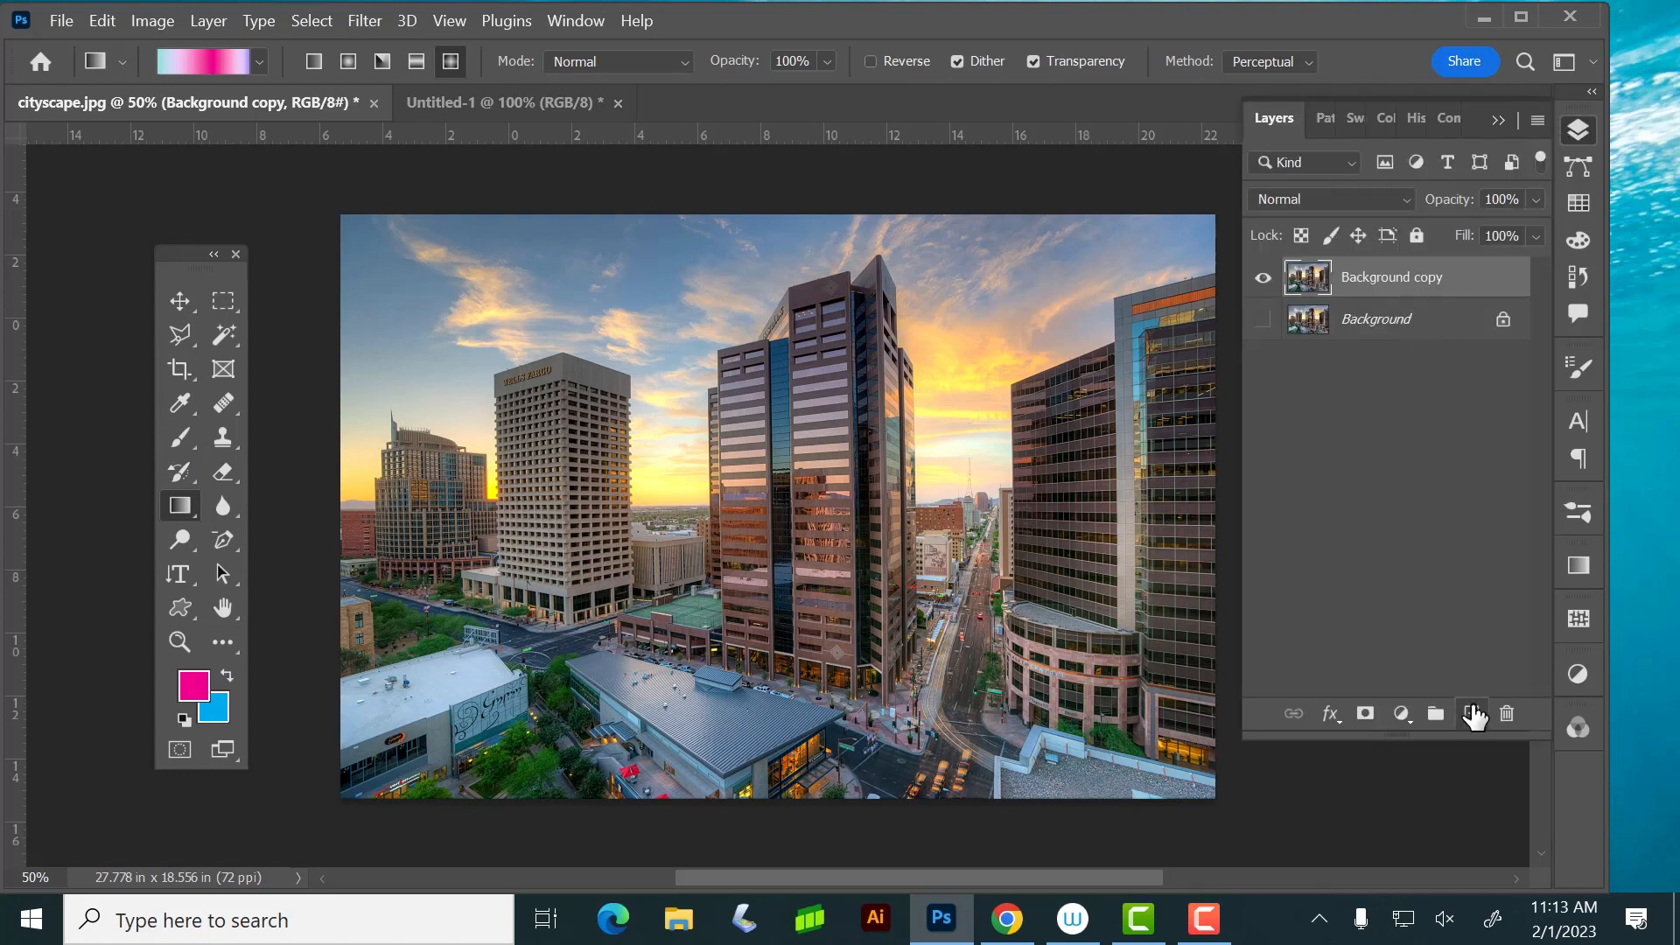
left_click(1472, 713)
left_click(1579, 132)
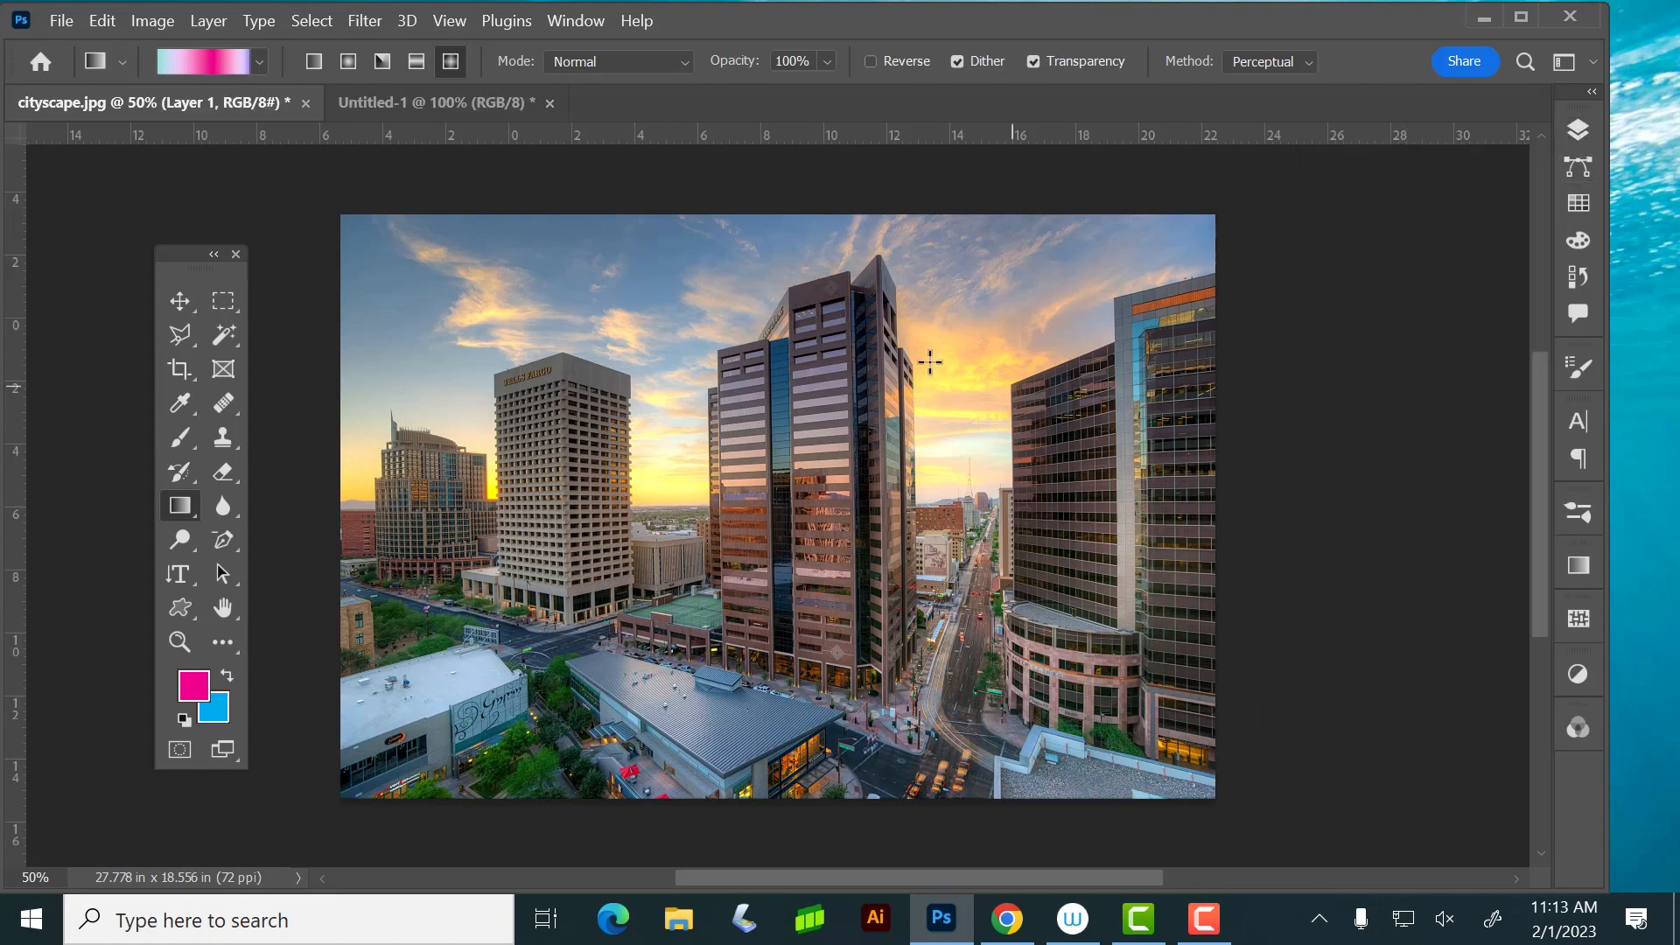
Try the multicolor diamond gradient from the photo's upper edge downward on the new layer, and undo it
left_click_drag(788, 198, 803, 573)
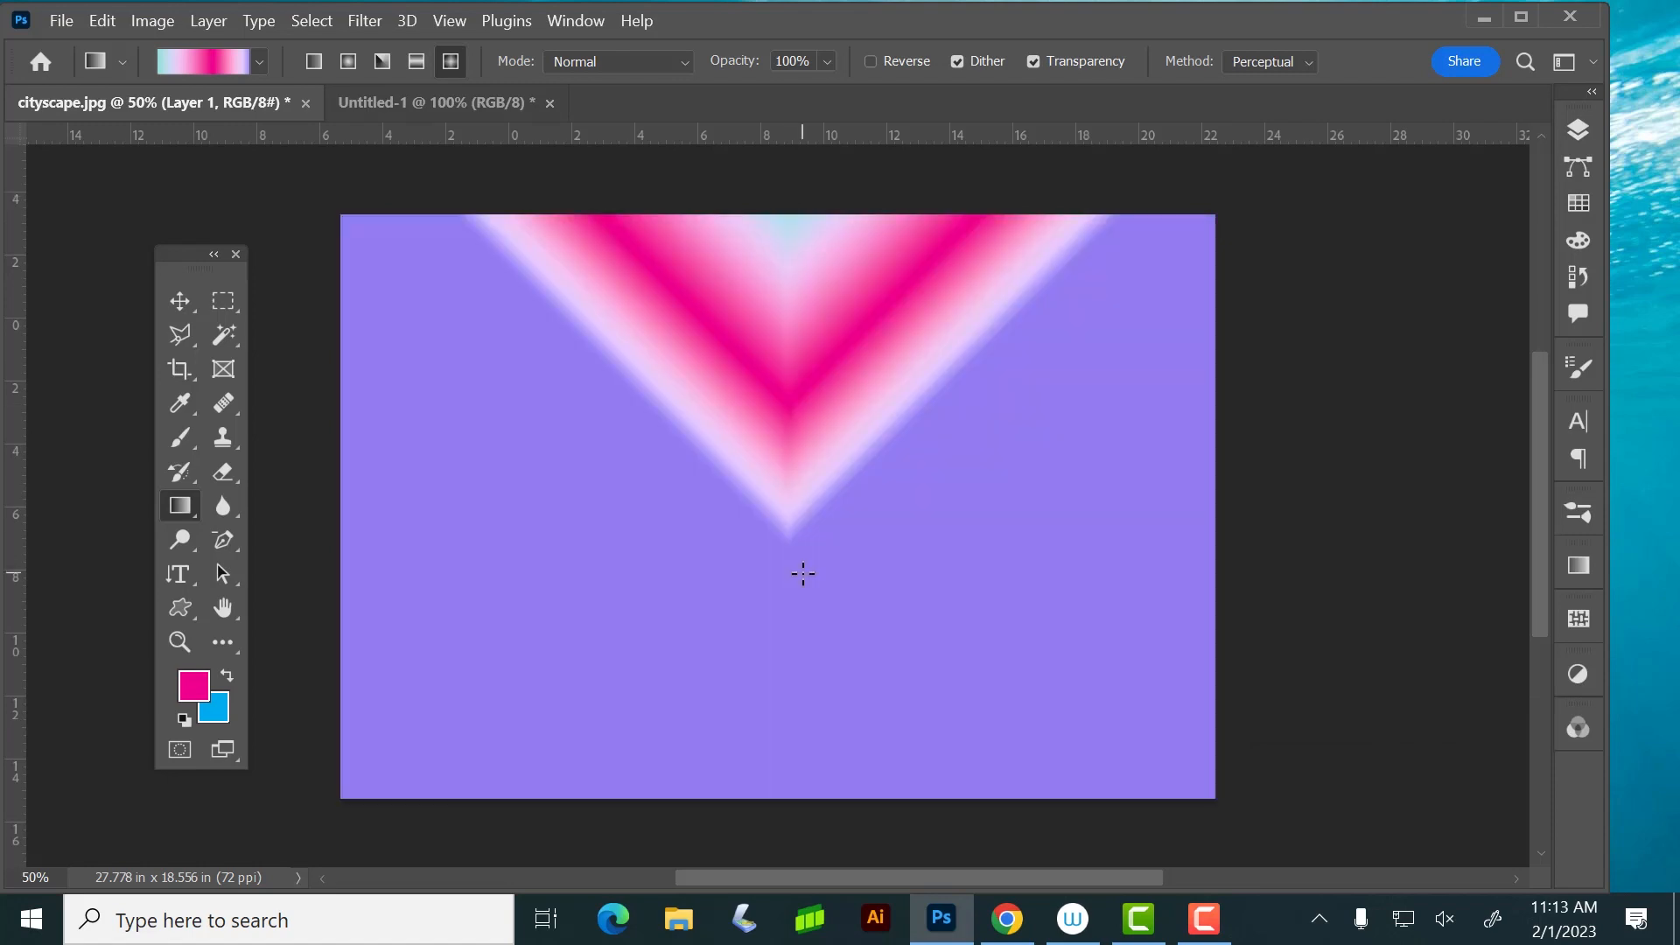
key("ctrl+z")
Add a linear pink-to-transparent gradient from the Basics presets on Layer 1, running from above the photo down to about the horizon
left_click(260, 62)
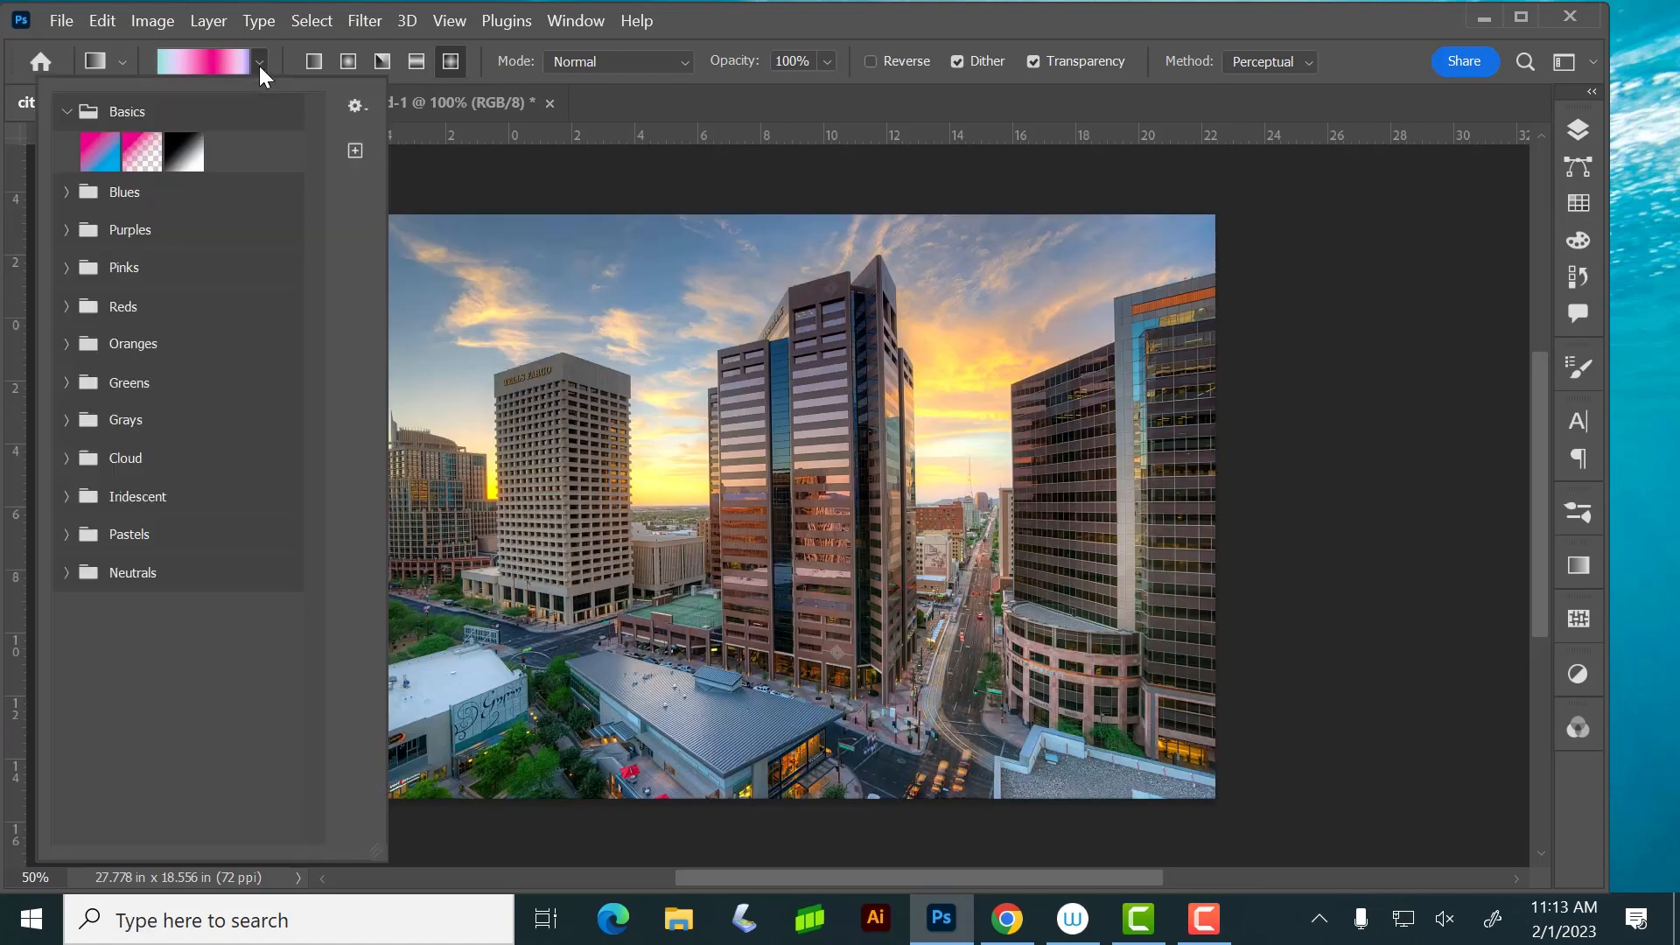
left_click(143, 152)
left_click(811, 36)
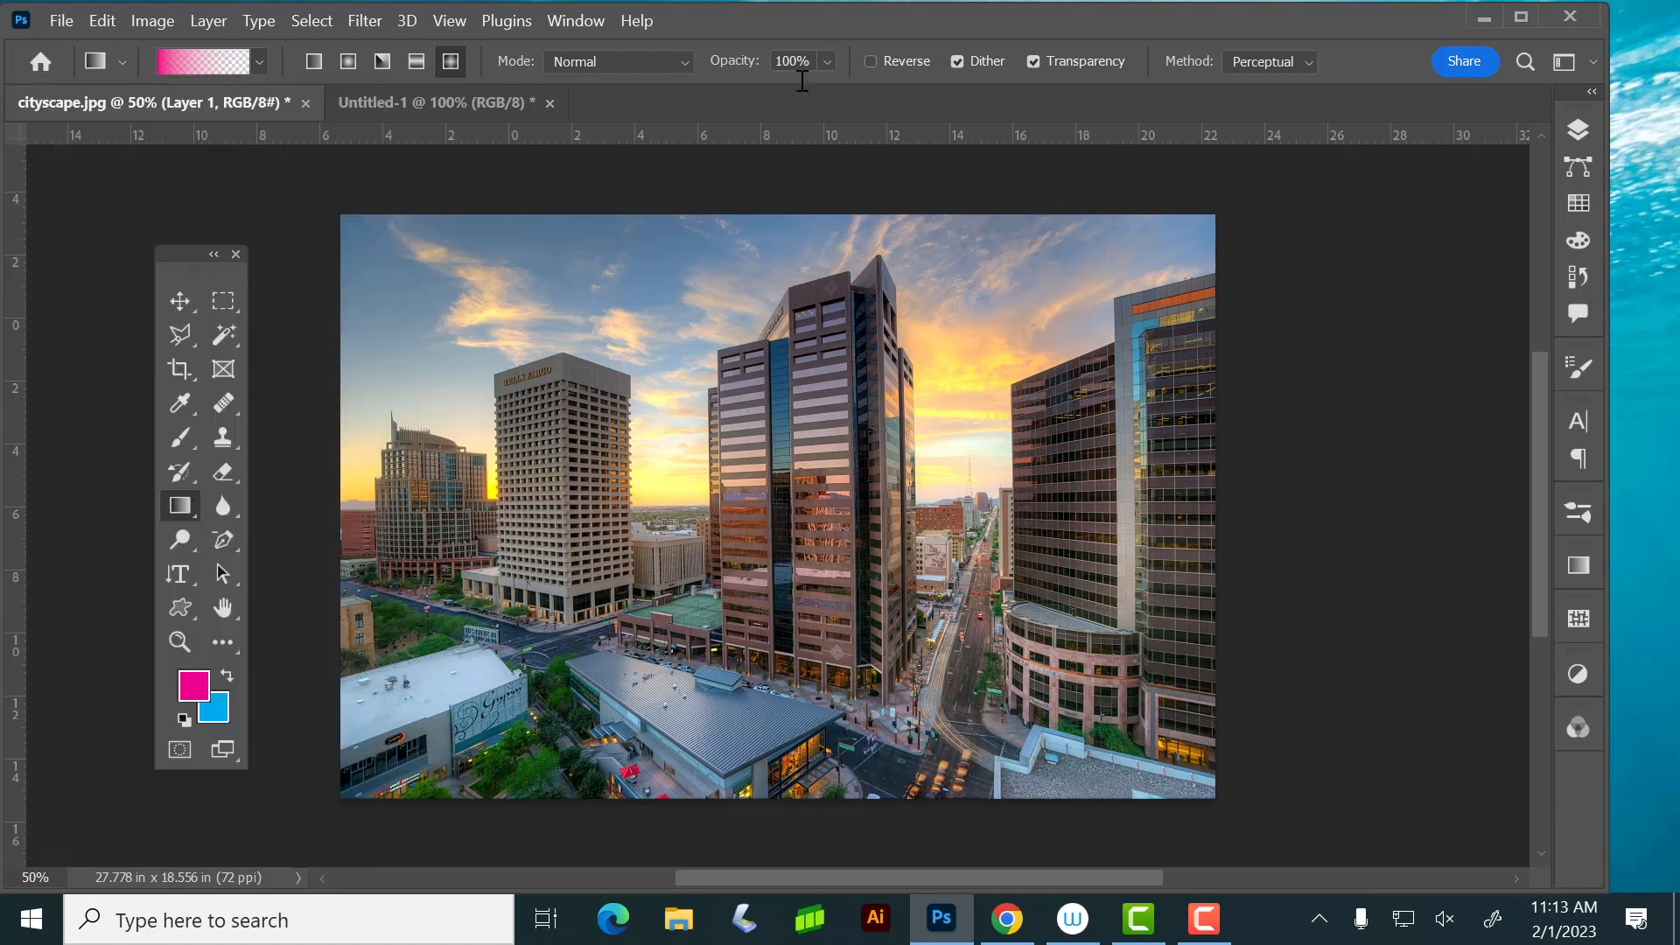
left_click_drag(820, 193, 831, 458)
key("ctrl+z")
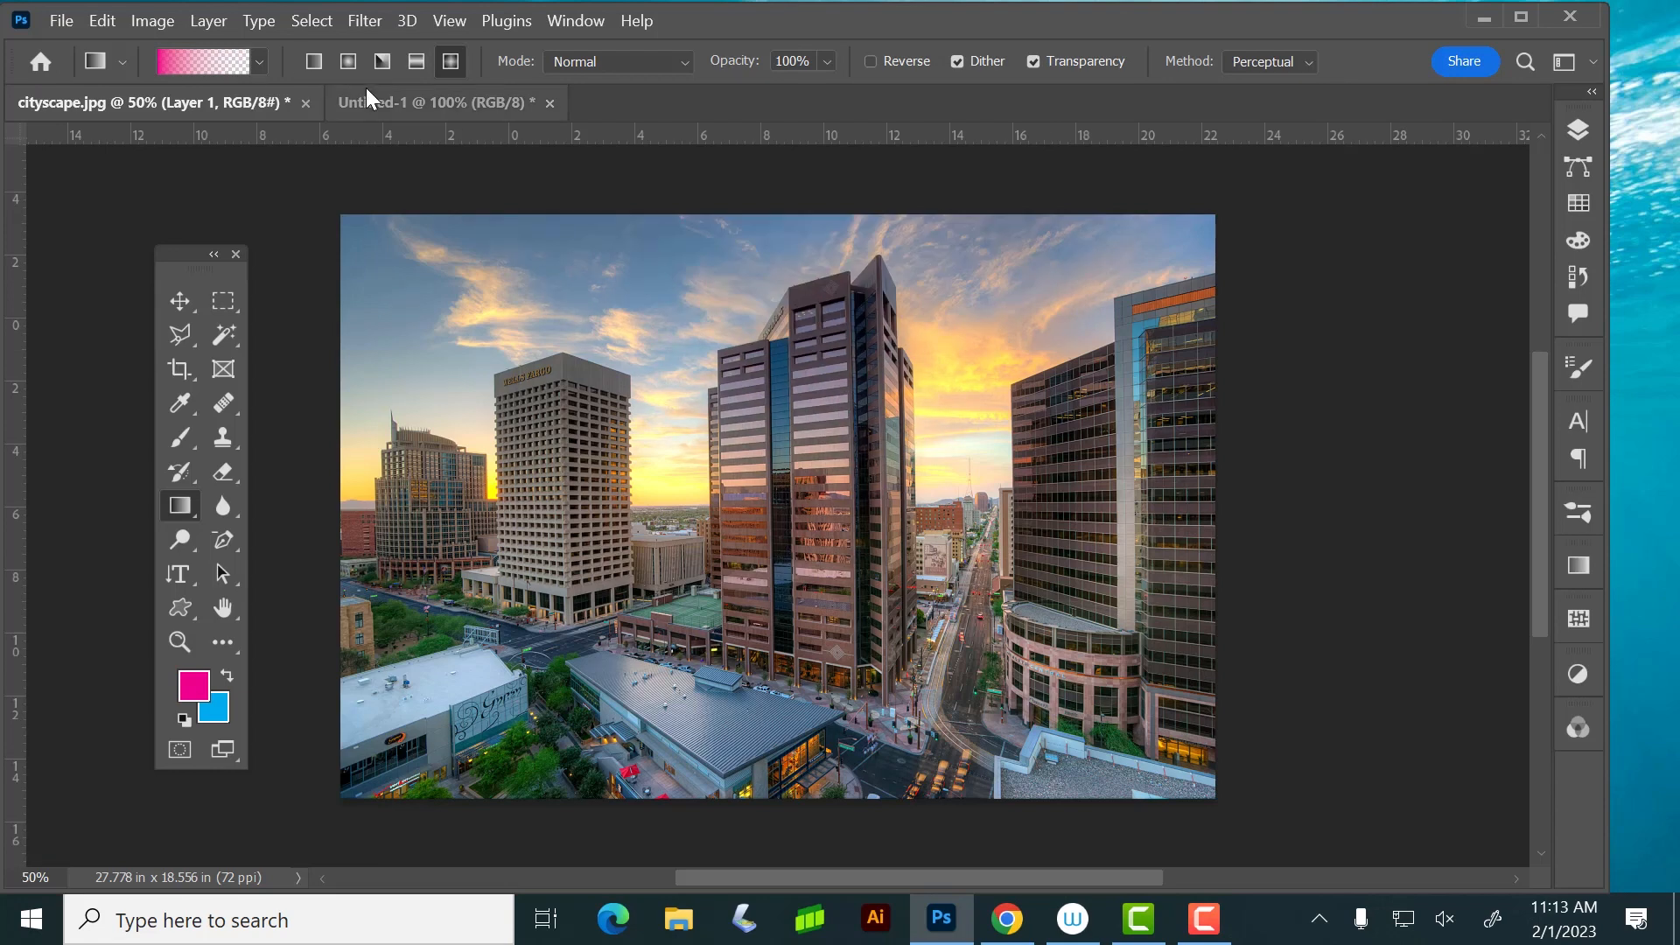
left_click(313, 61)
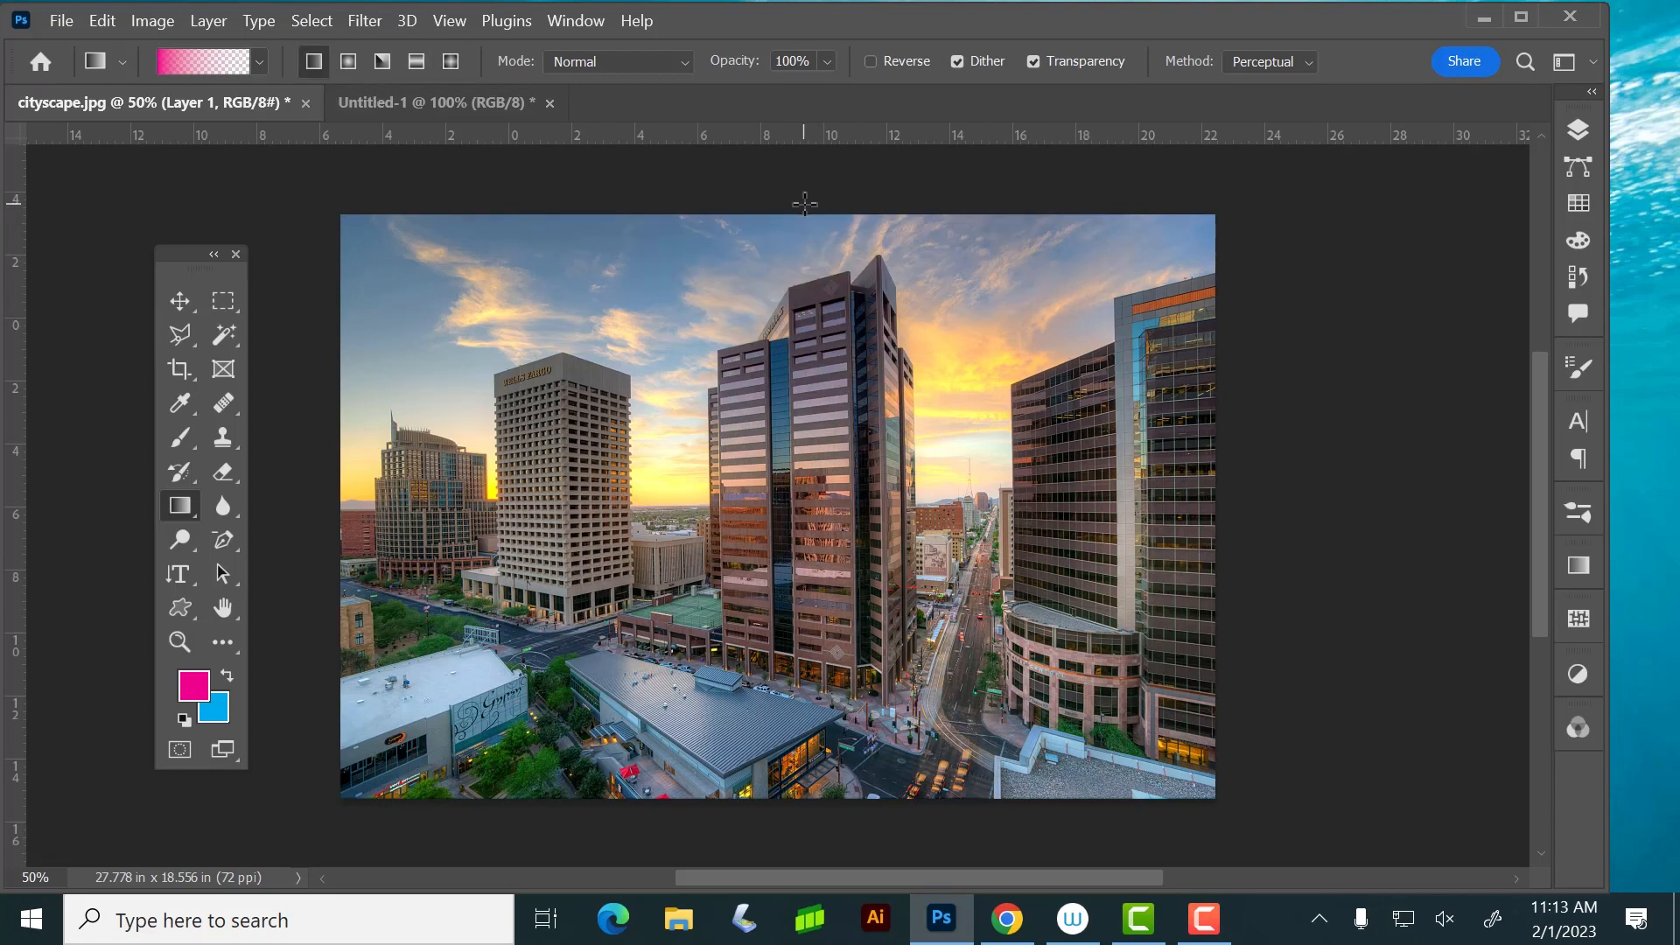
left_click_drag(806, 194, 805, 457)
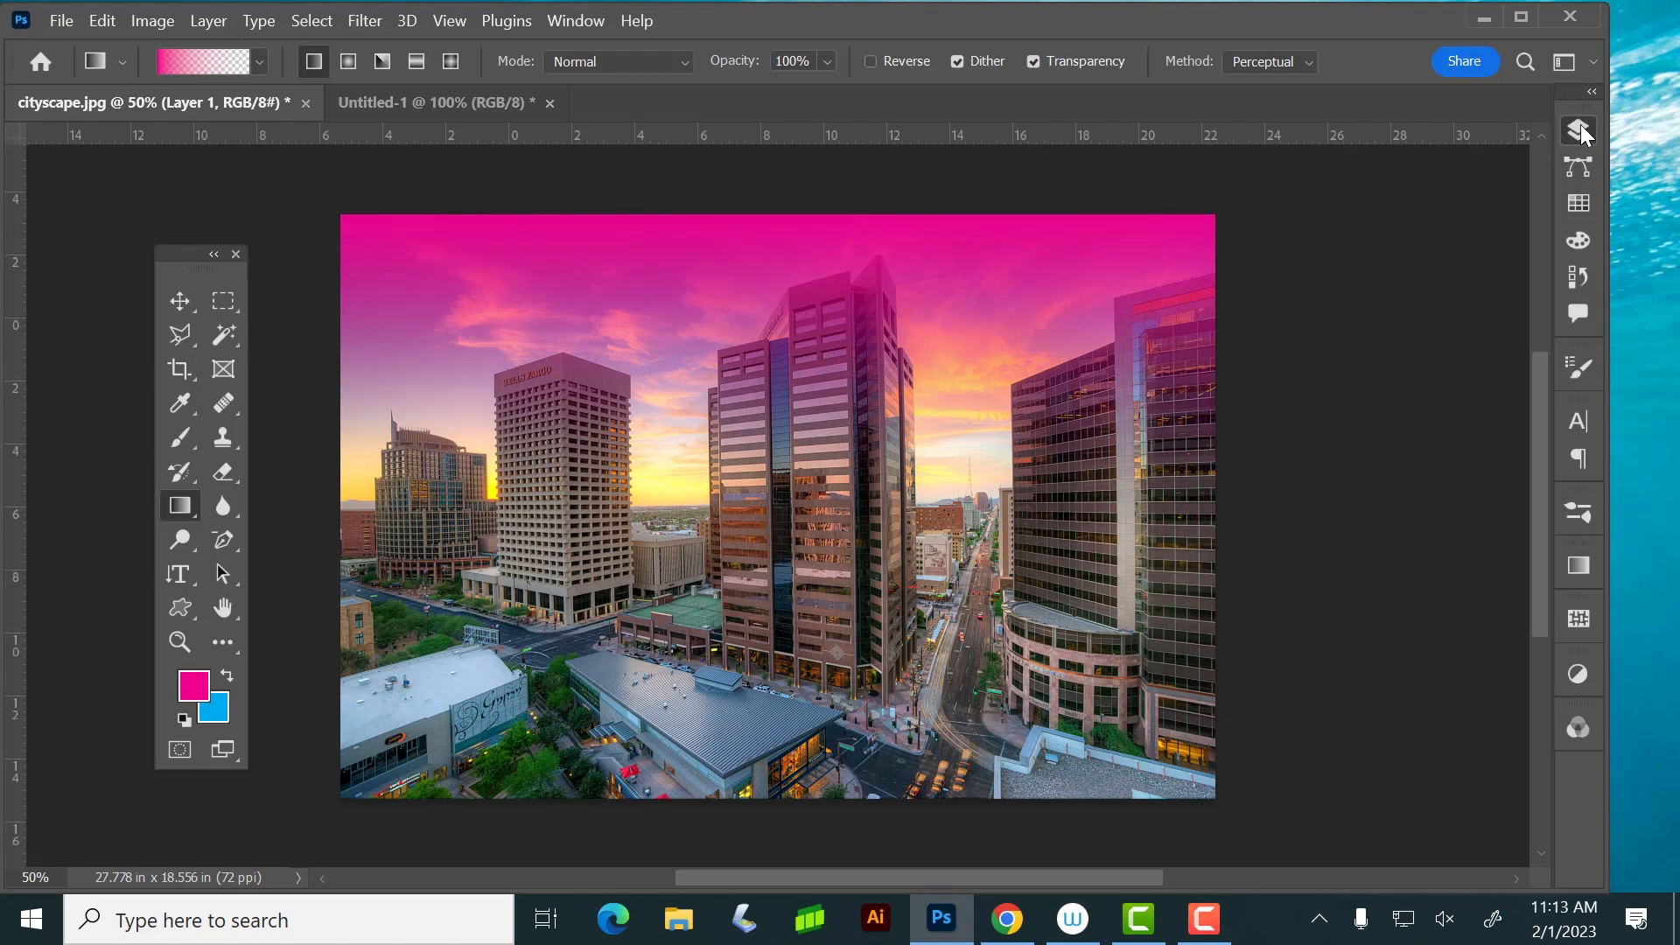
Set the blend mode of Layer 1 to Darken
left_click(1580, 127)
left_click(1400, 199)
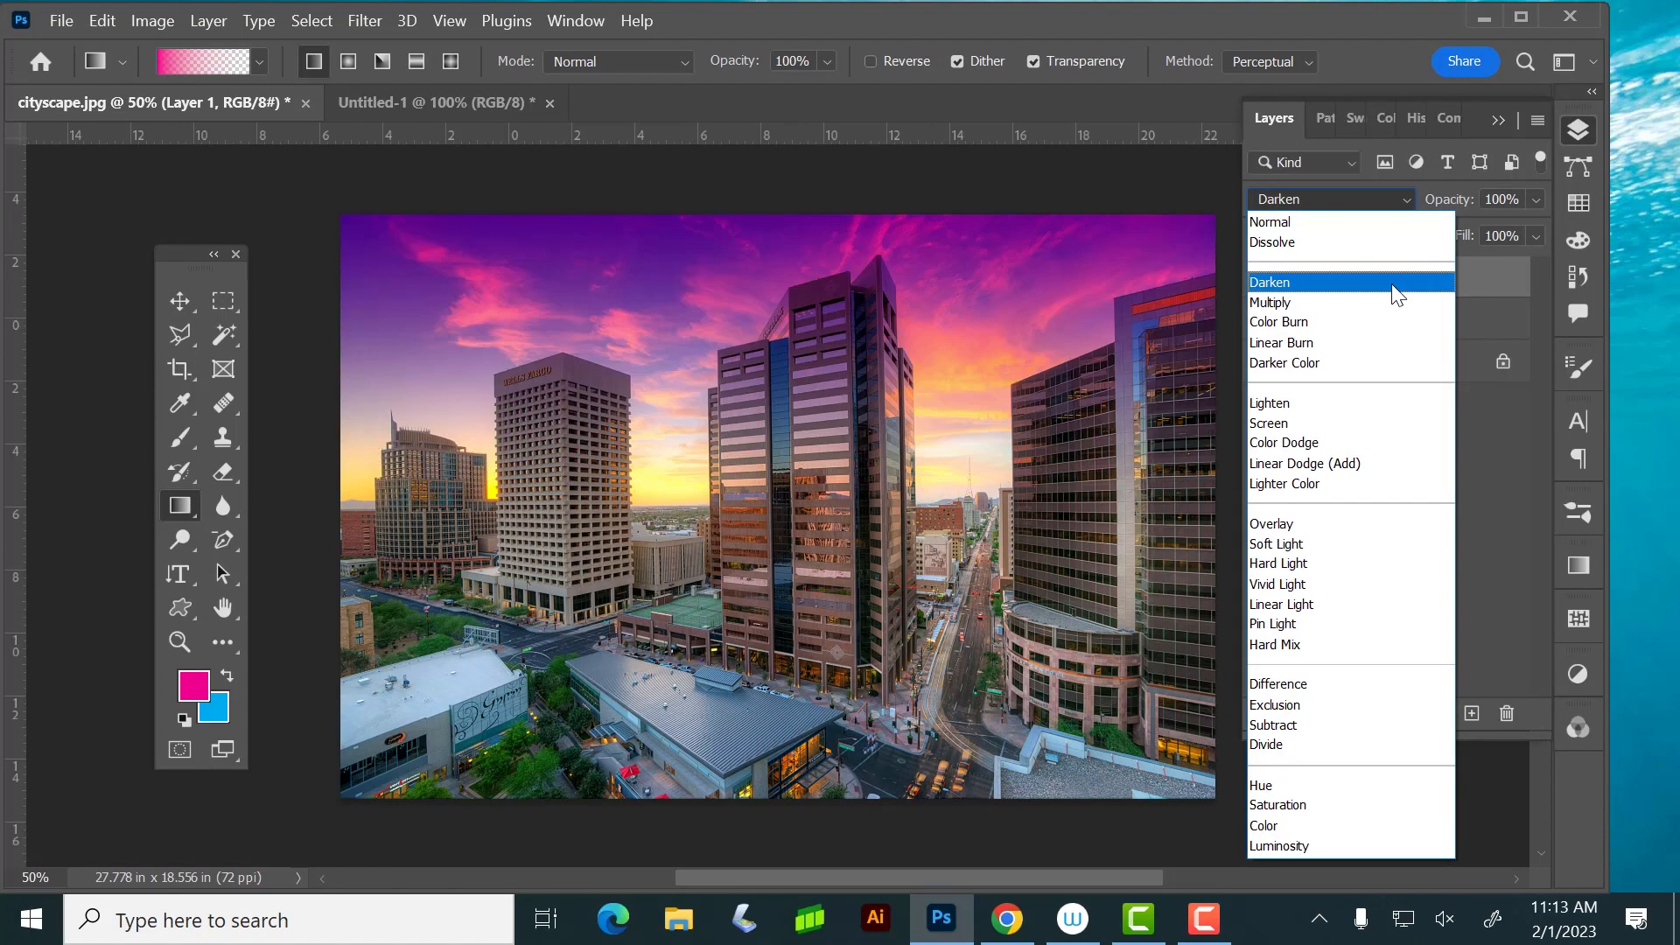
left_click(1393, 283)
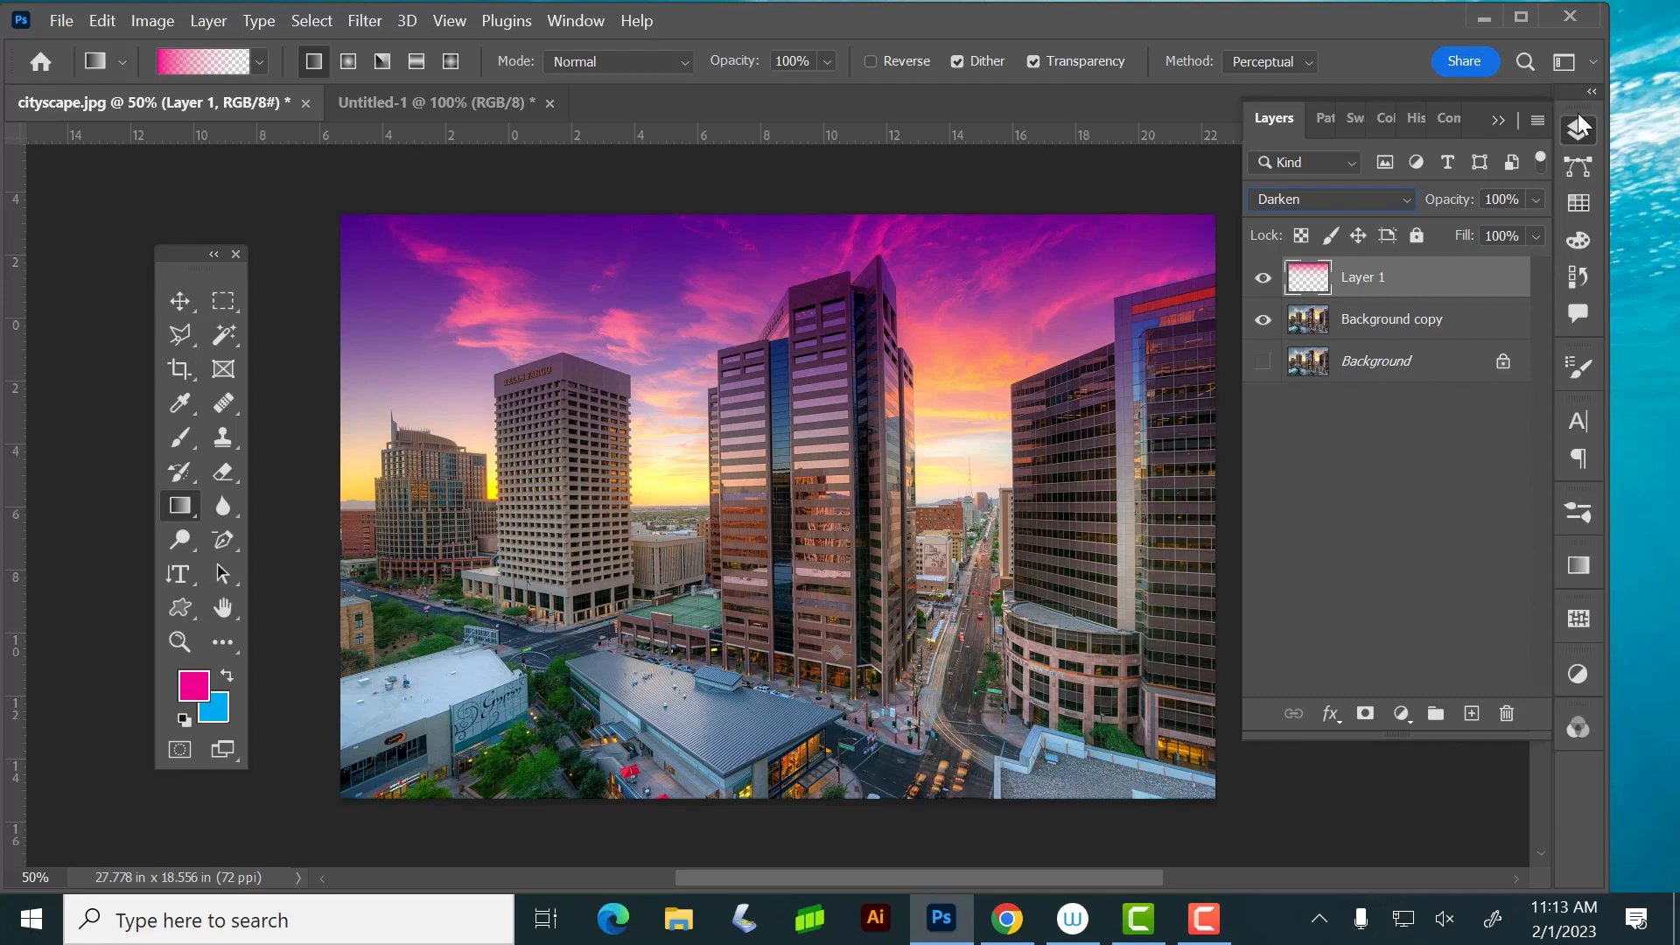
Recolor the gradient on Layer 1 with Hue/Saturation, using hue +43 and saturation -54
key("ctrl+u")
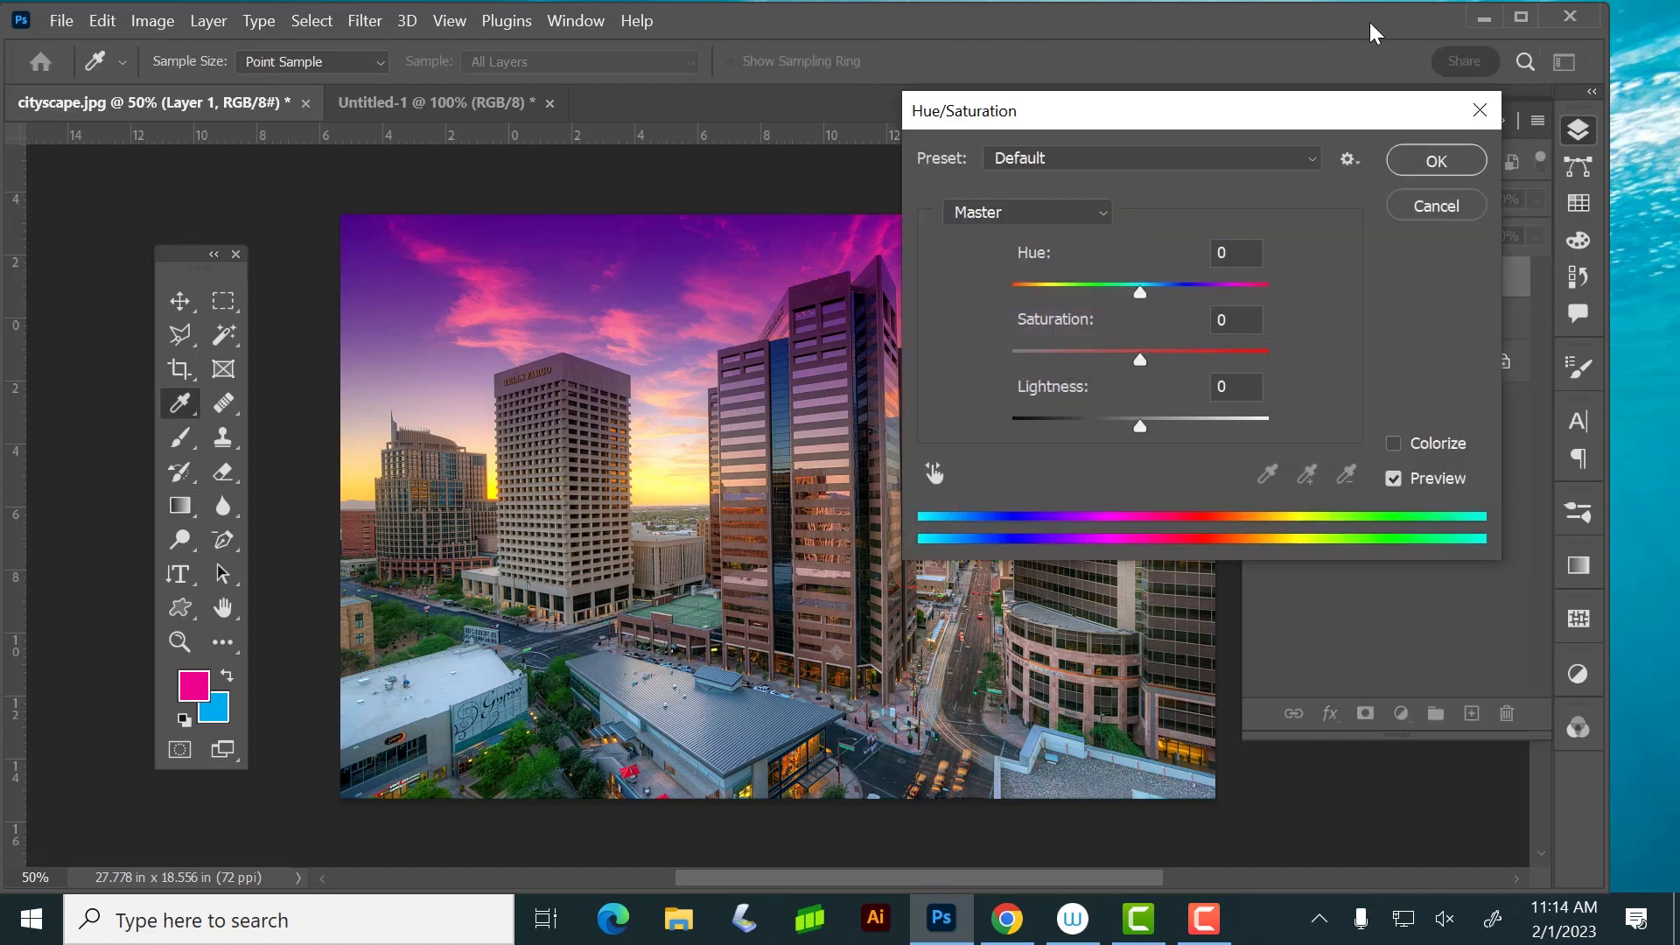
left_click_drag(1237, 115, 1594, 223)
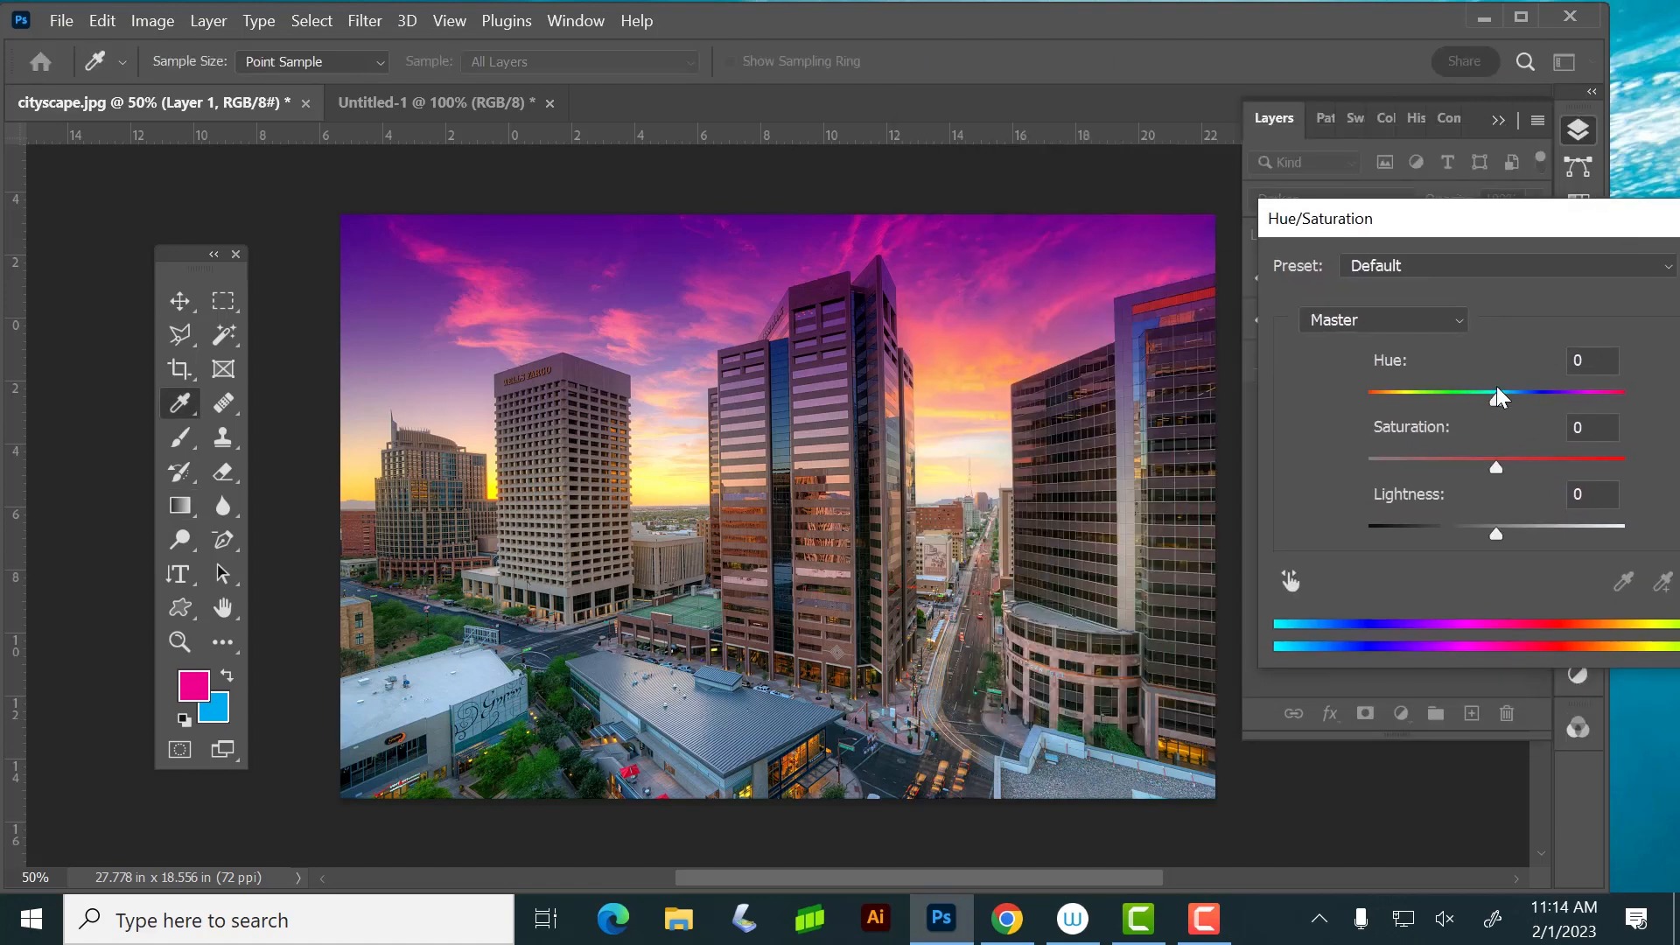
left_click_drag(1497, 395, 1552, 372)
left_click_drag(1460, 223, 1262, 184)
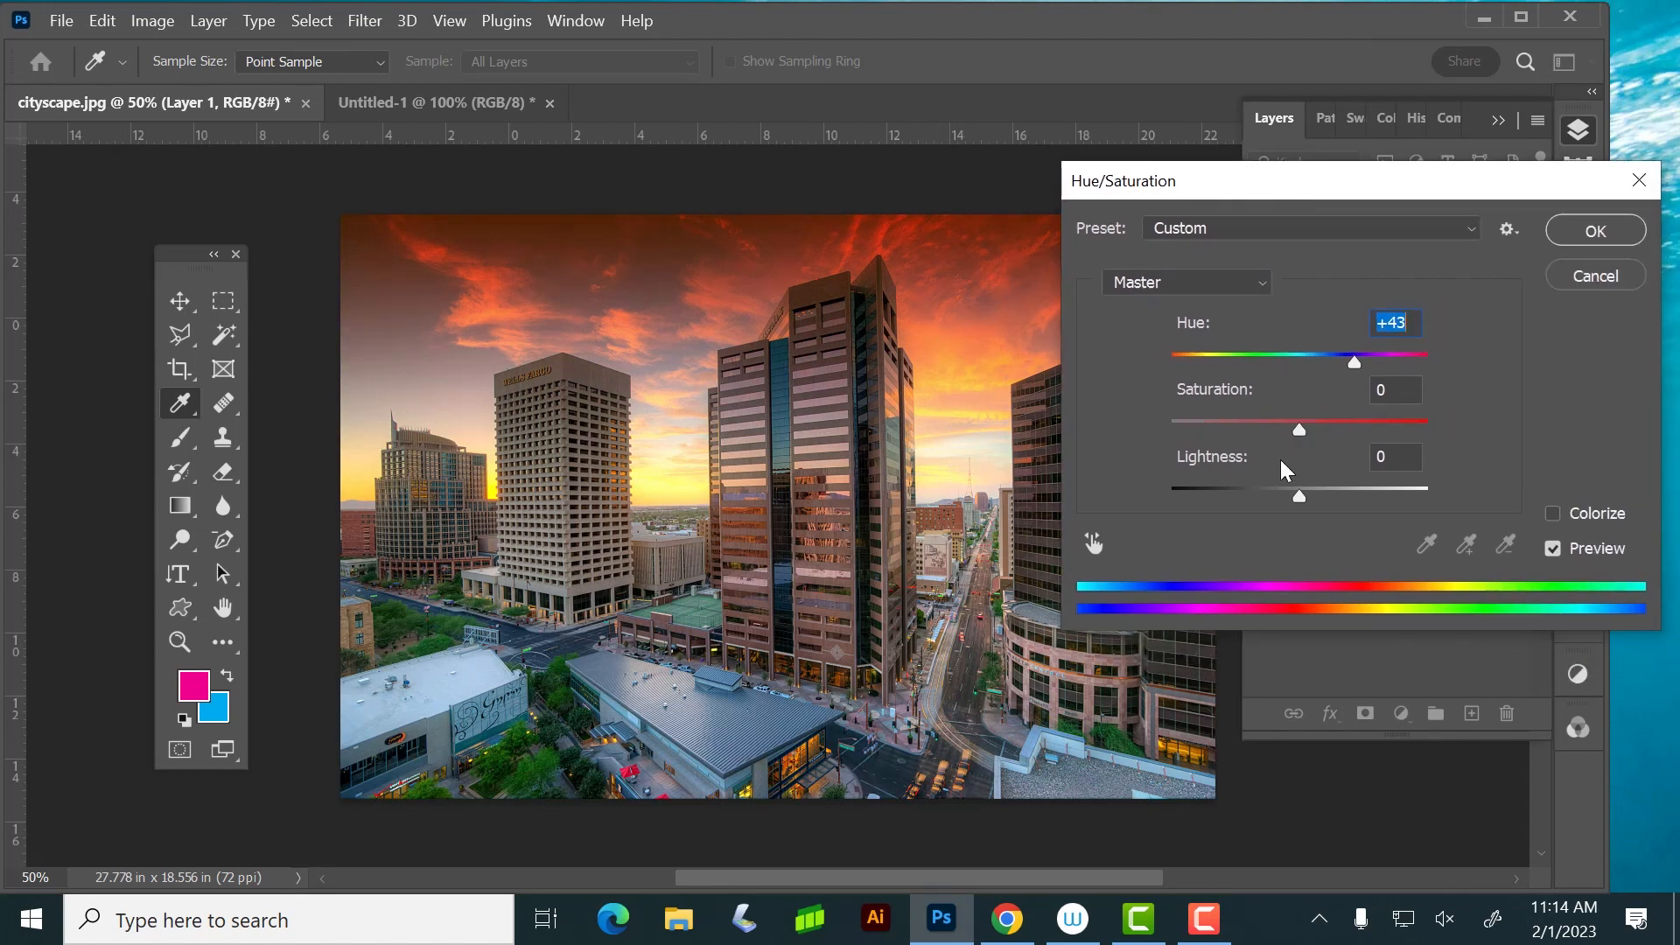
left_click_drag(1295, 429, 1230, 423)
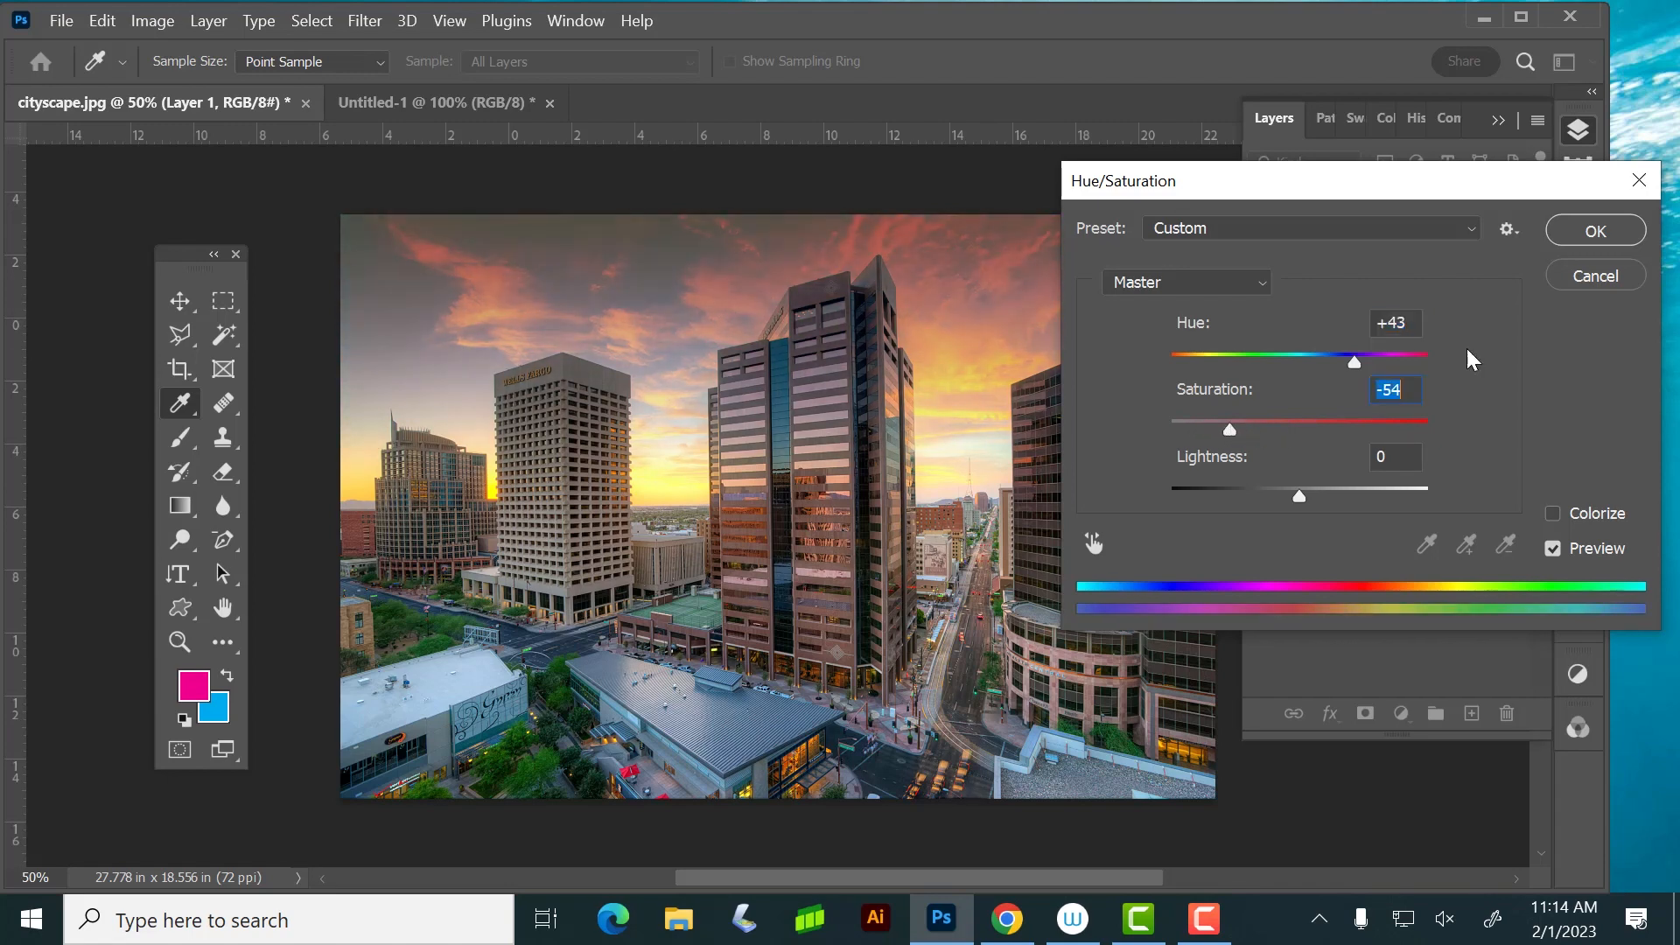
left_click(1567, 233)
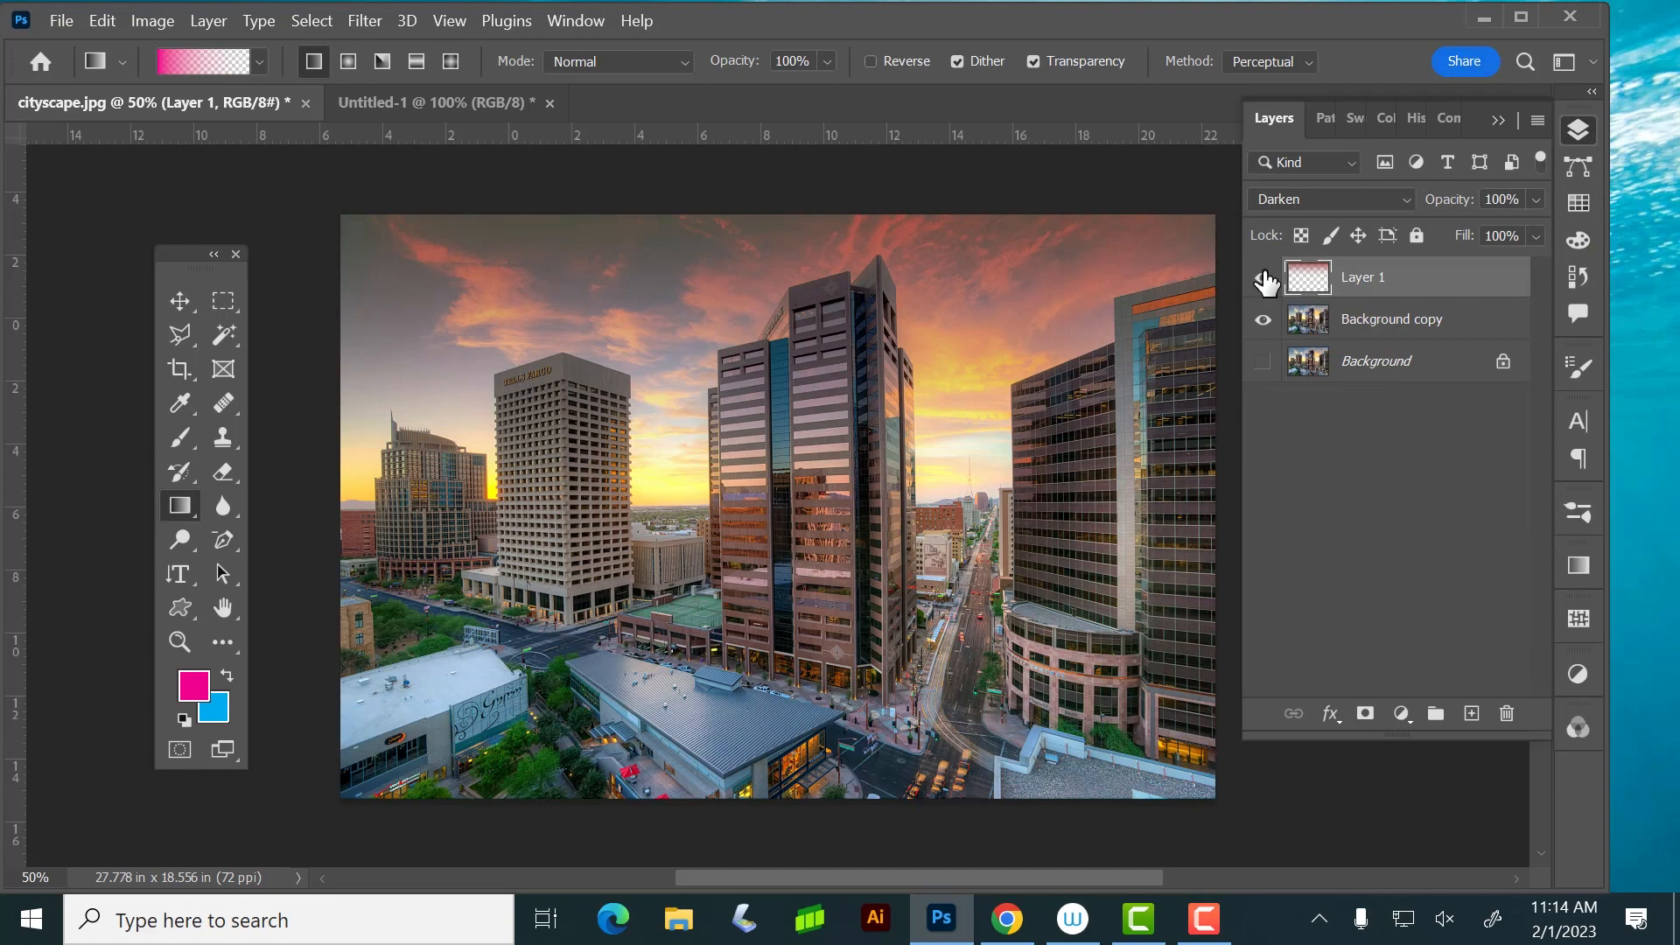
Compare the photo with and without Layer 1, and reduce that layer's opacity to 59%
left_click(1264, 278)
left_click(1263, 278)
left_click(1264, 279)
left_click(1263, 278)
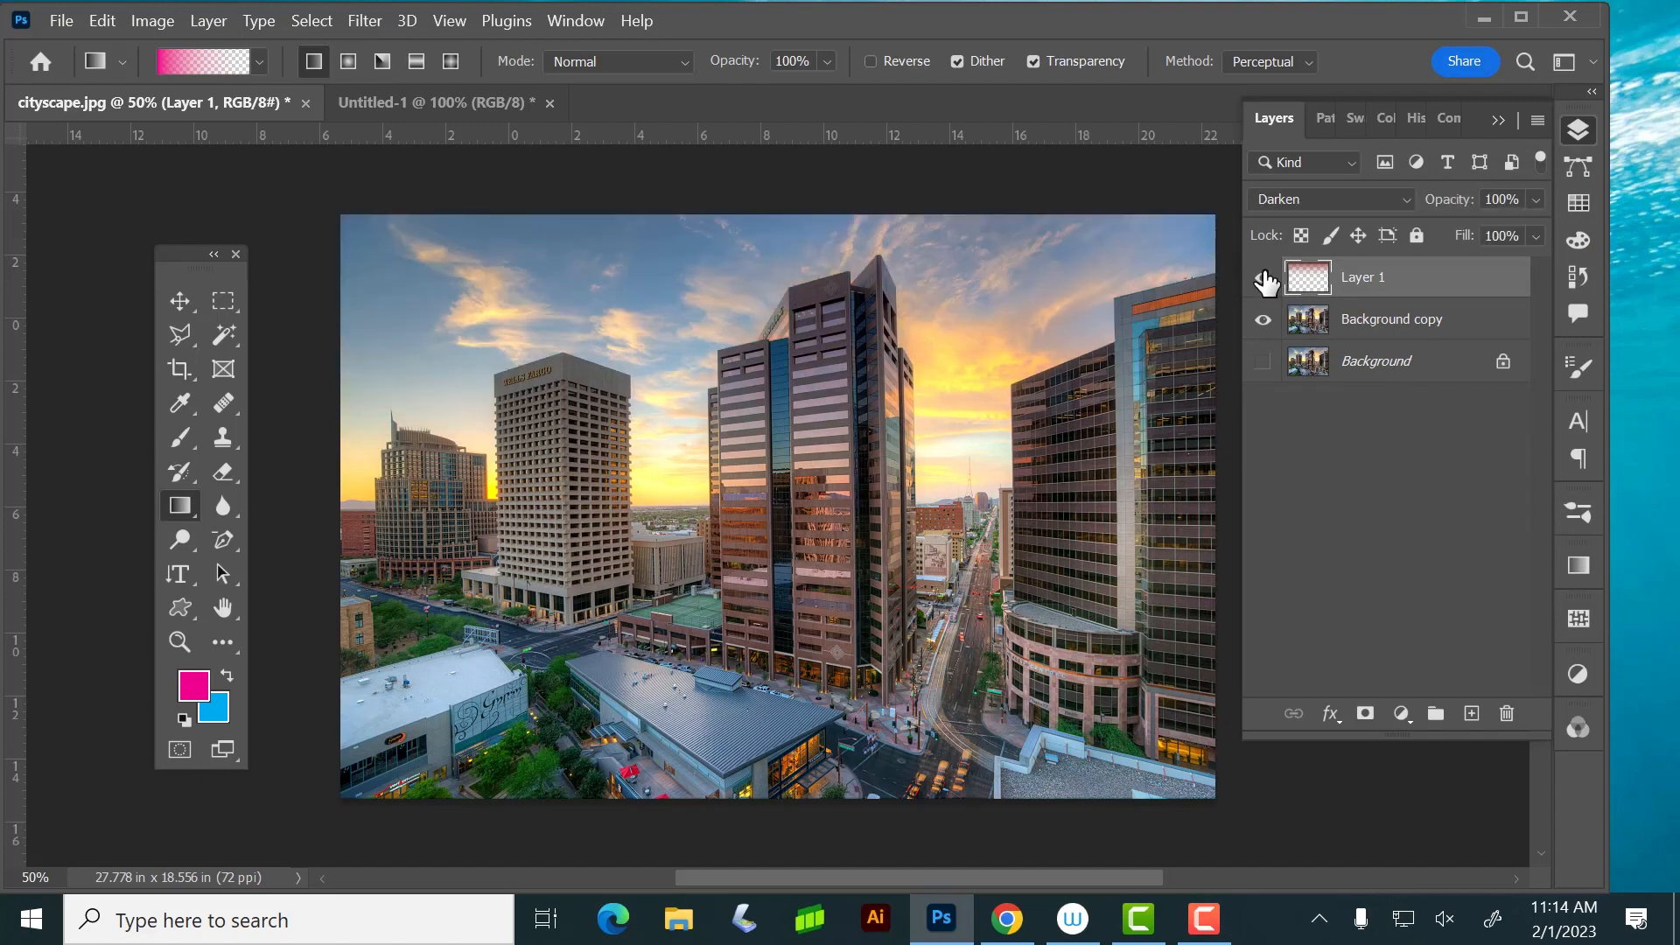
left_click(1533, 199)
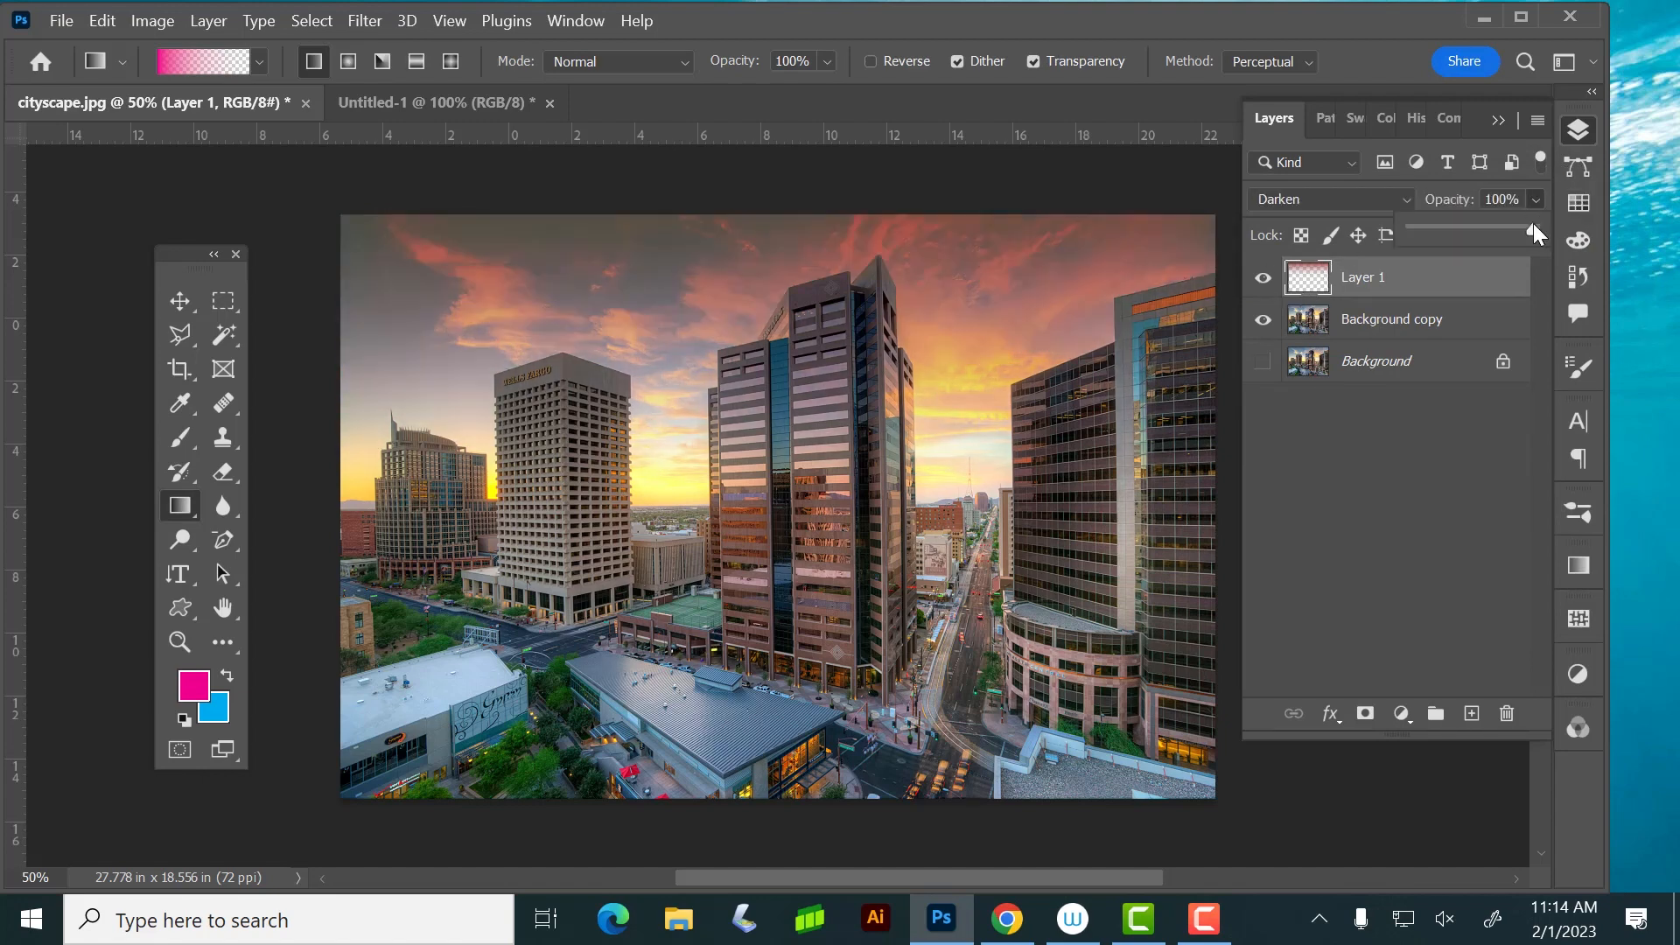
left_click_drag(1487, 220, 1483, 221)
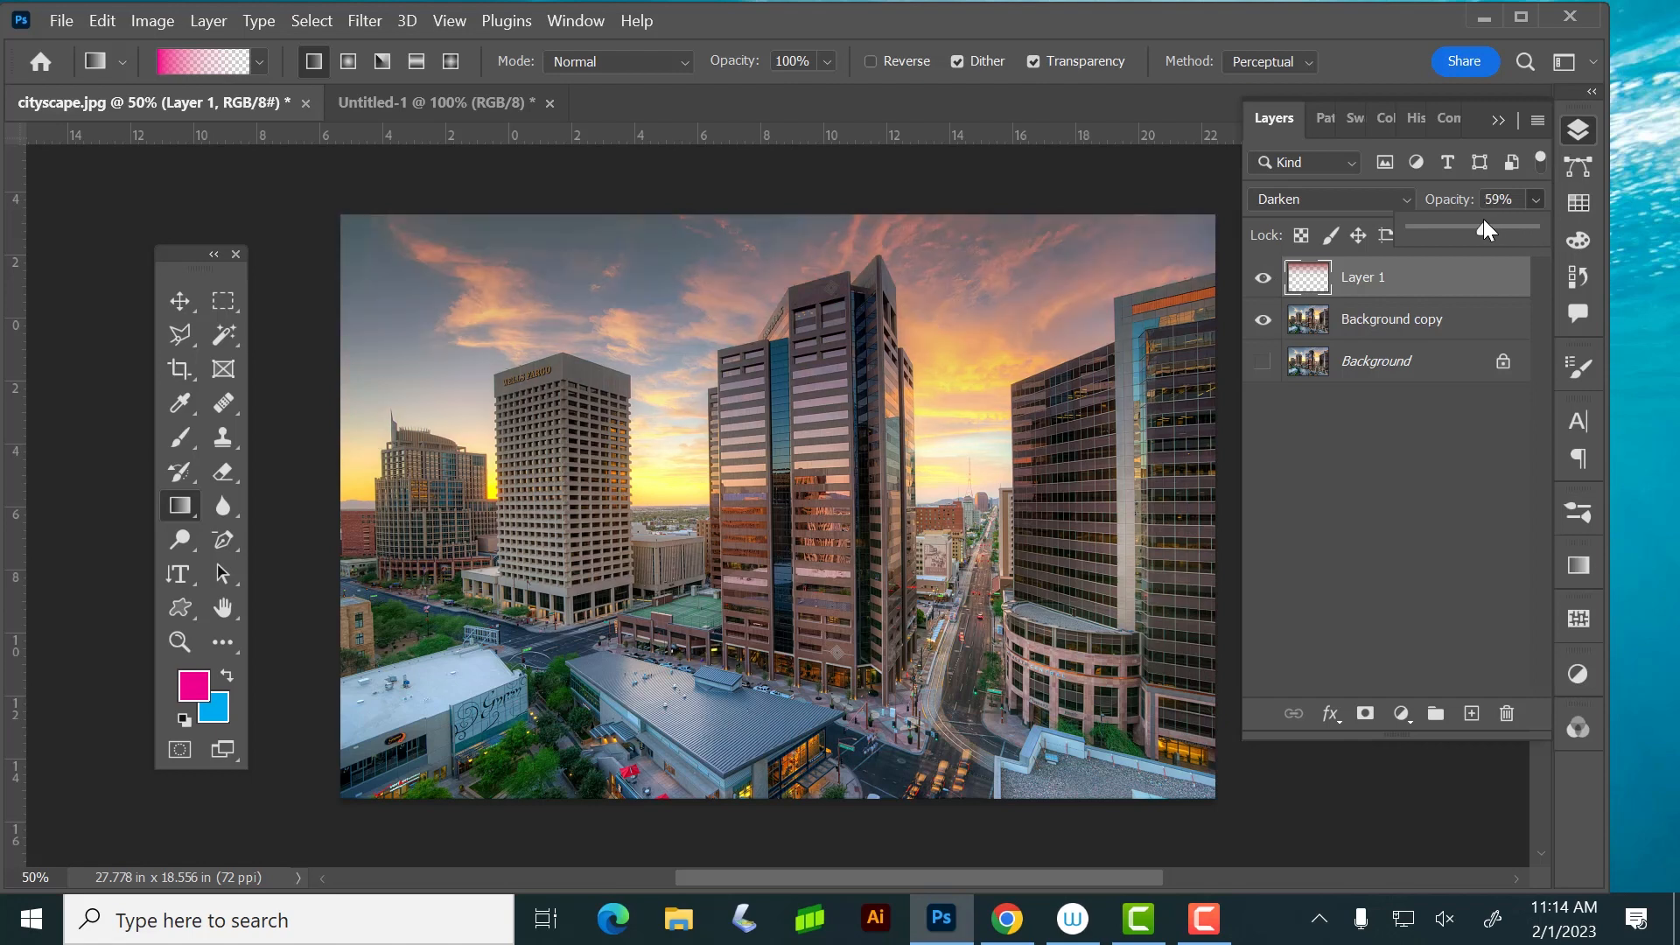
Switch Layer 1 on and off to compare the softened gradient, leaving the layer hidden
left_click(1263, 280)
left_click(1264, 280)
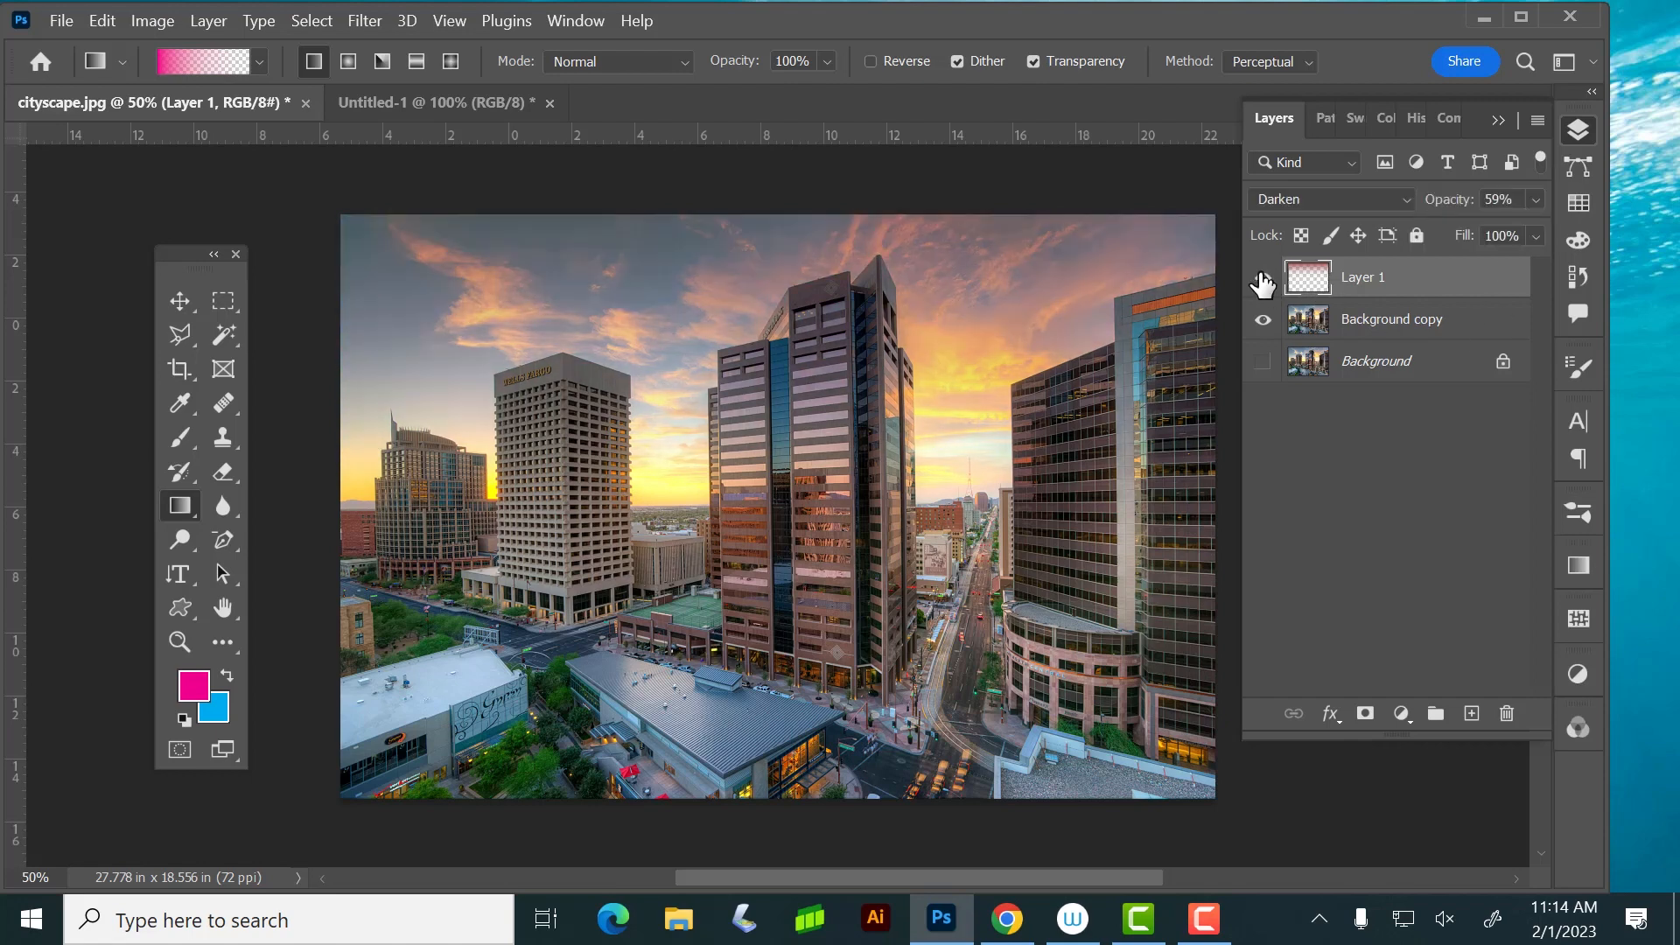
left_click(1263, 280)
left_click(1263, 280)
left_click(1261, 285)
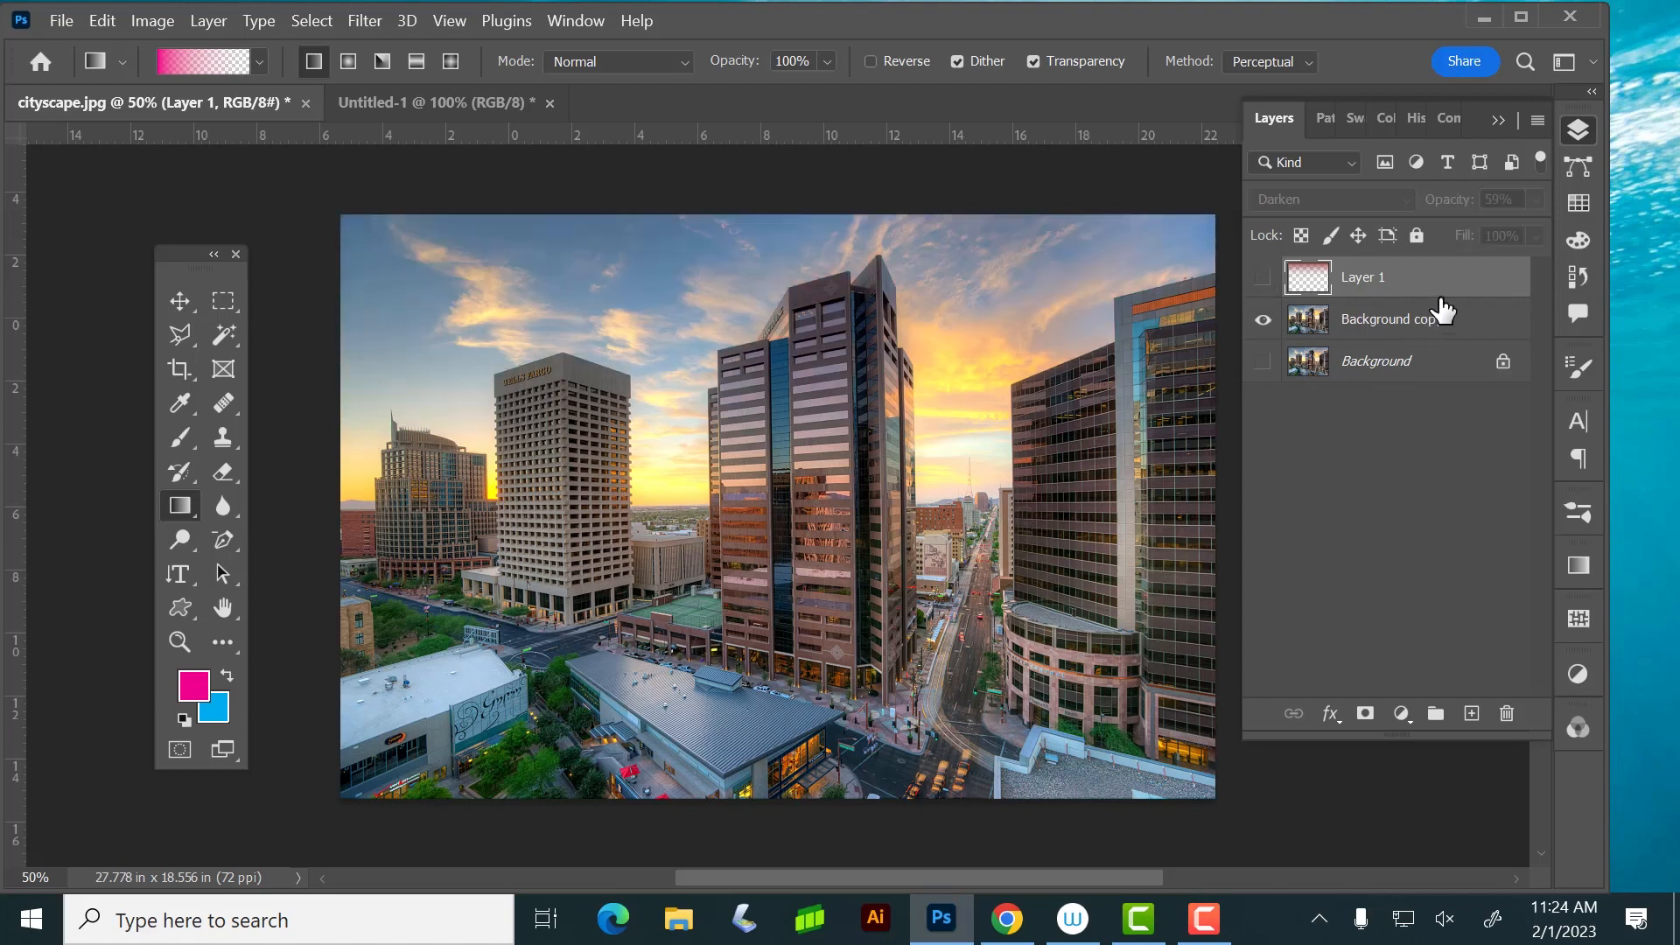
Darken the Background copy layer with a direct Levels adjustment, setting the midtone input to 0.37, and undo it
left_click(1436, 331)
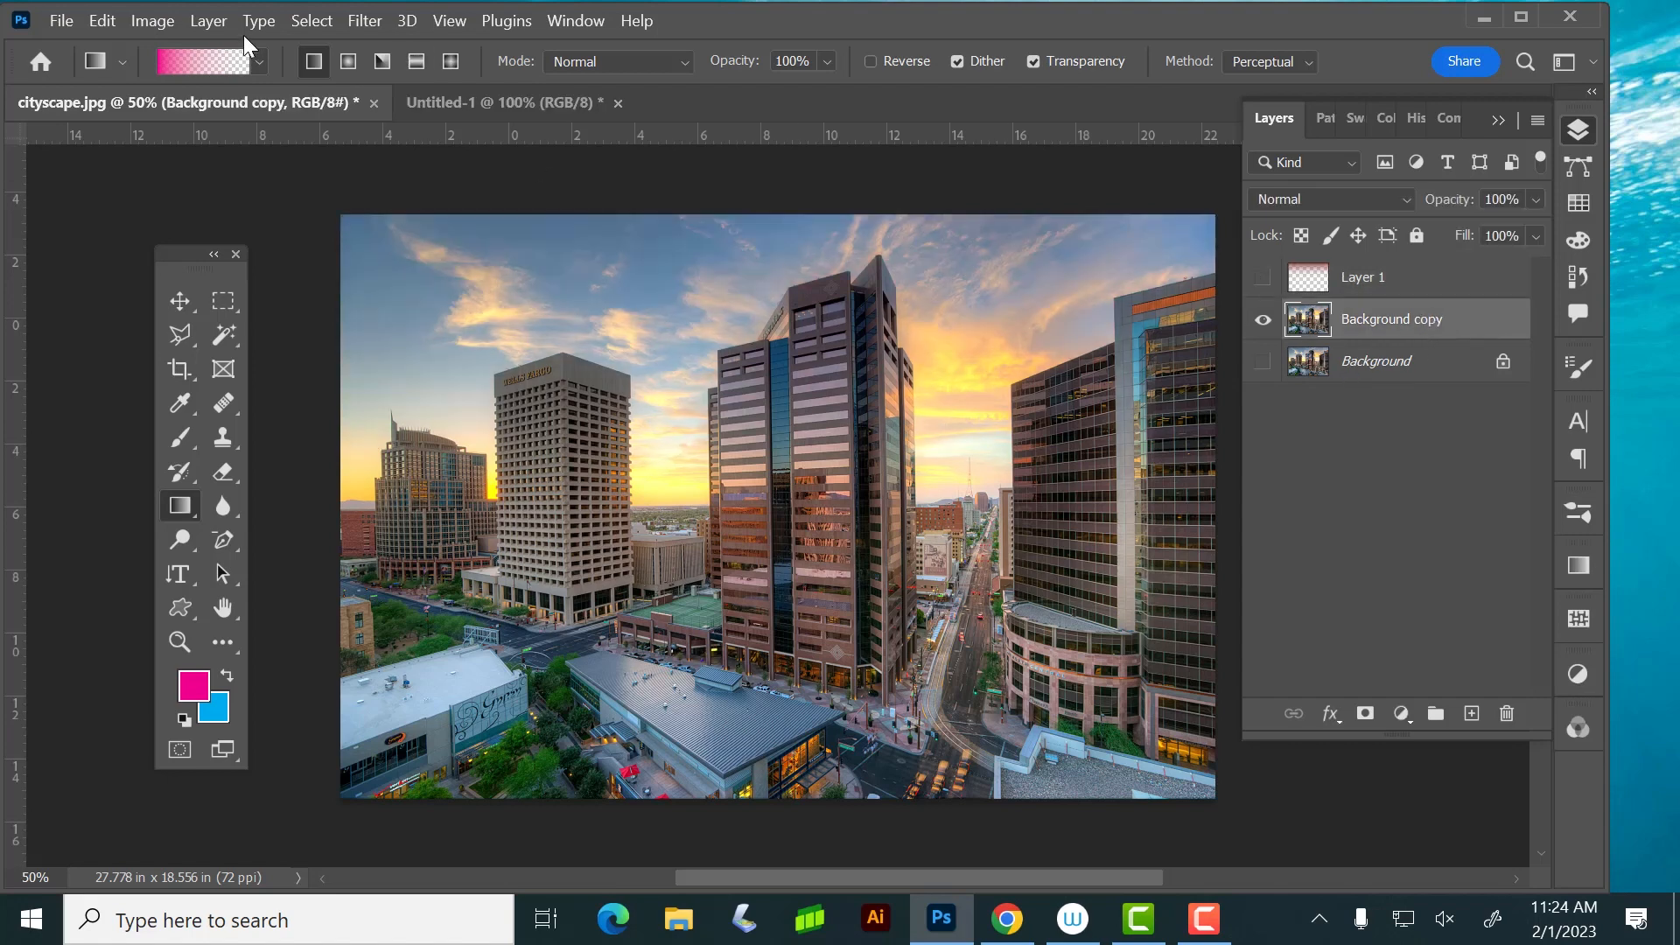
left_click(152, 20)
mouse_move(208, 20)
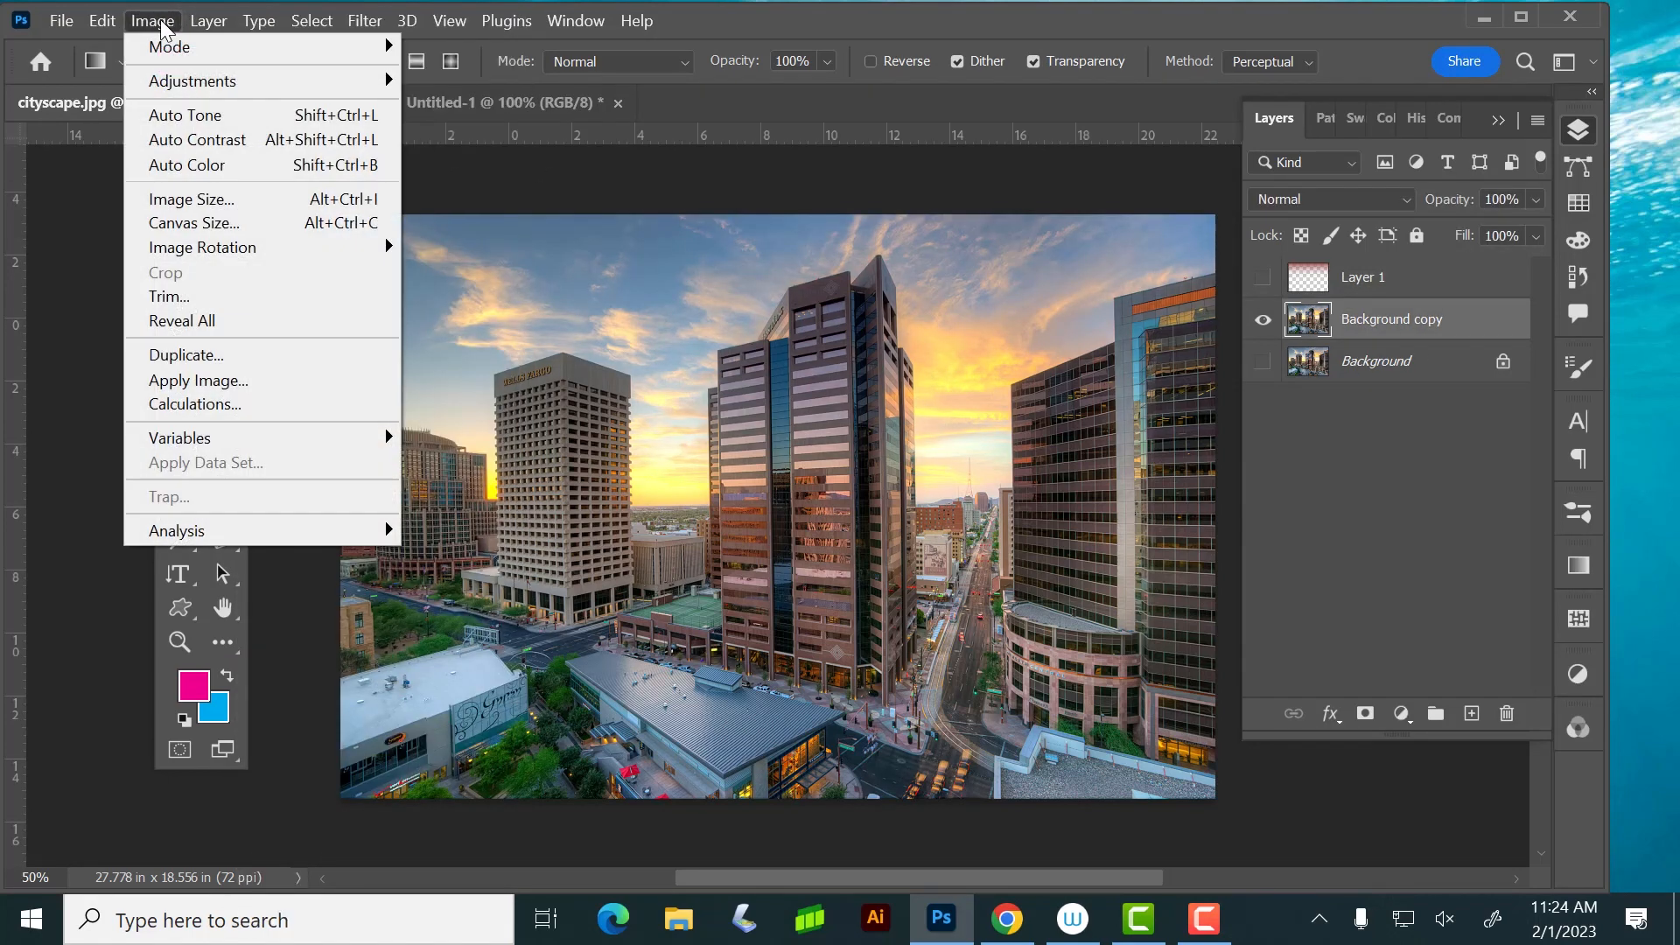
mouse_move(162, 88)
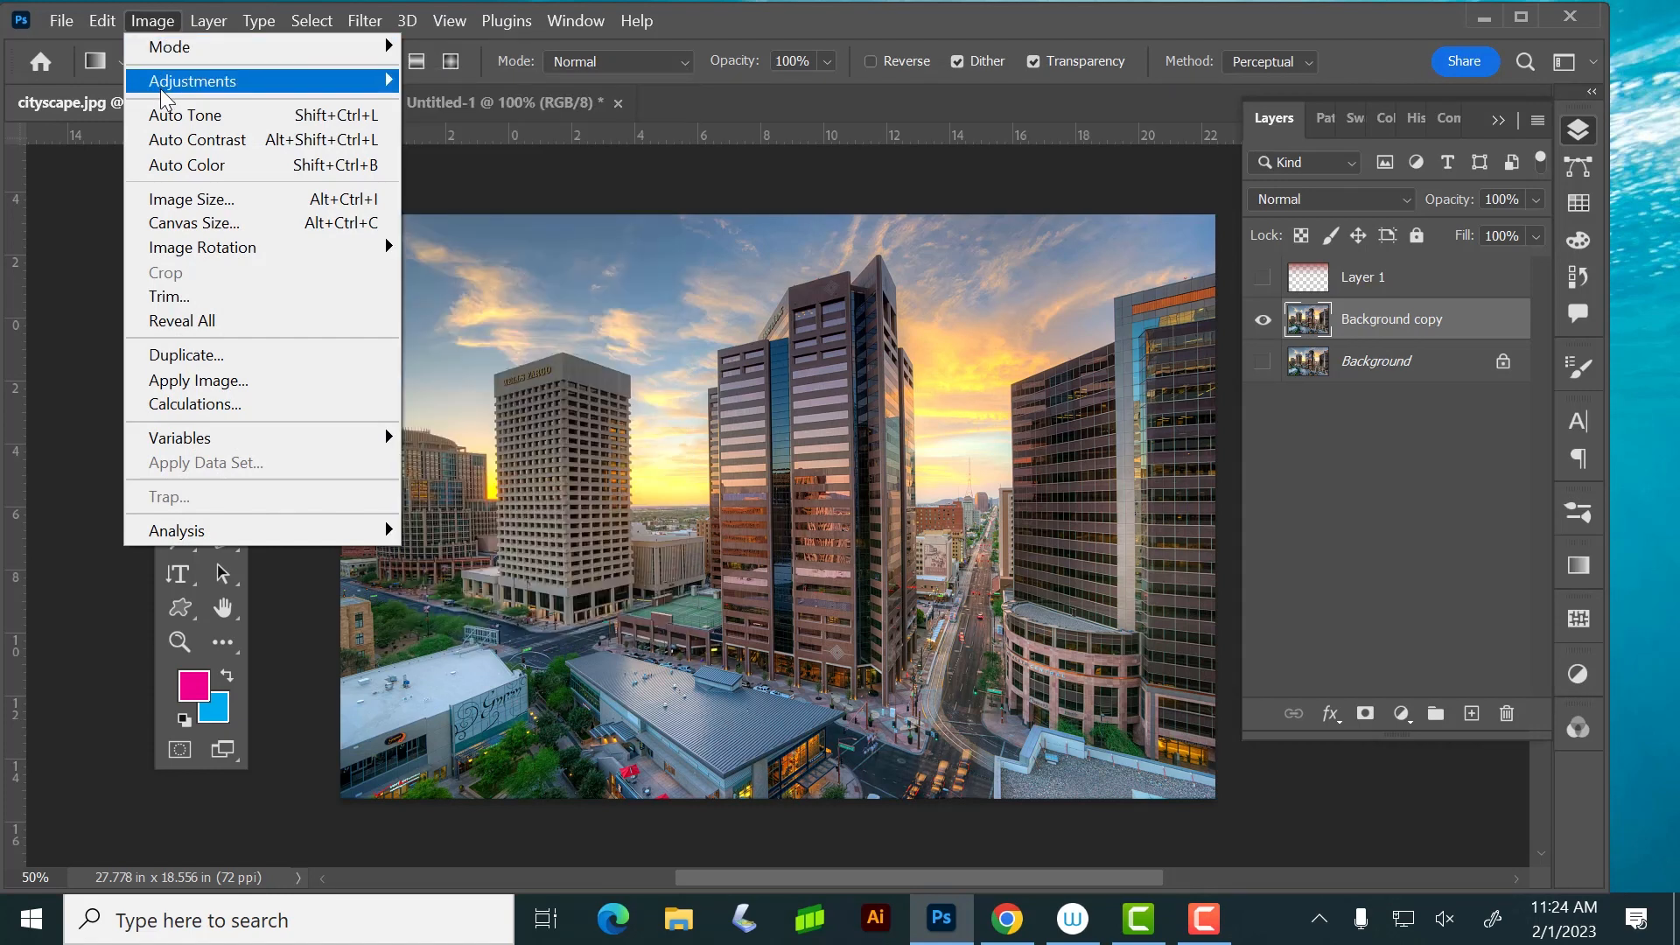
left_click(488, 113)
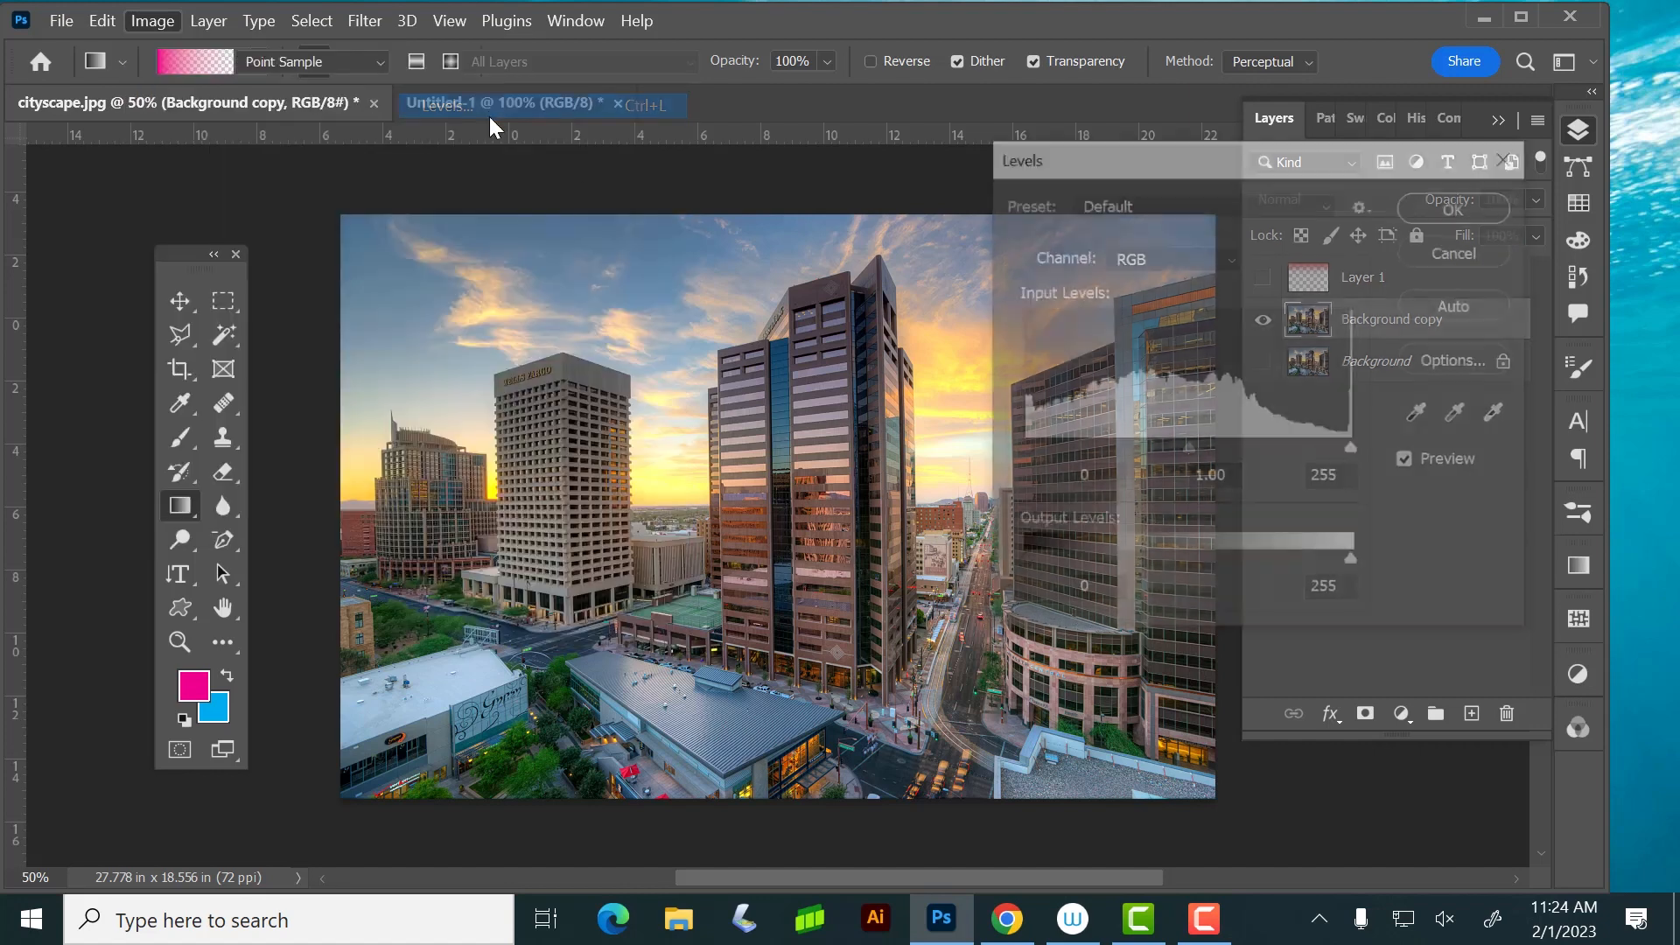
left_click_drag(1190, 448, 1277, 448)
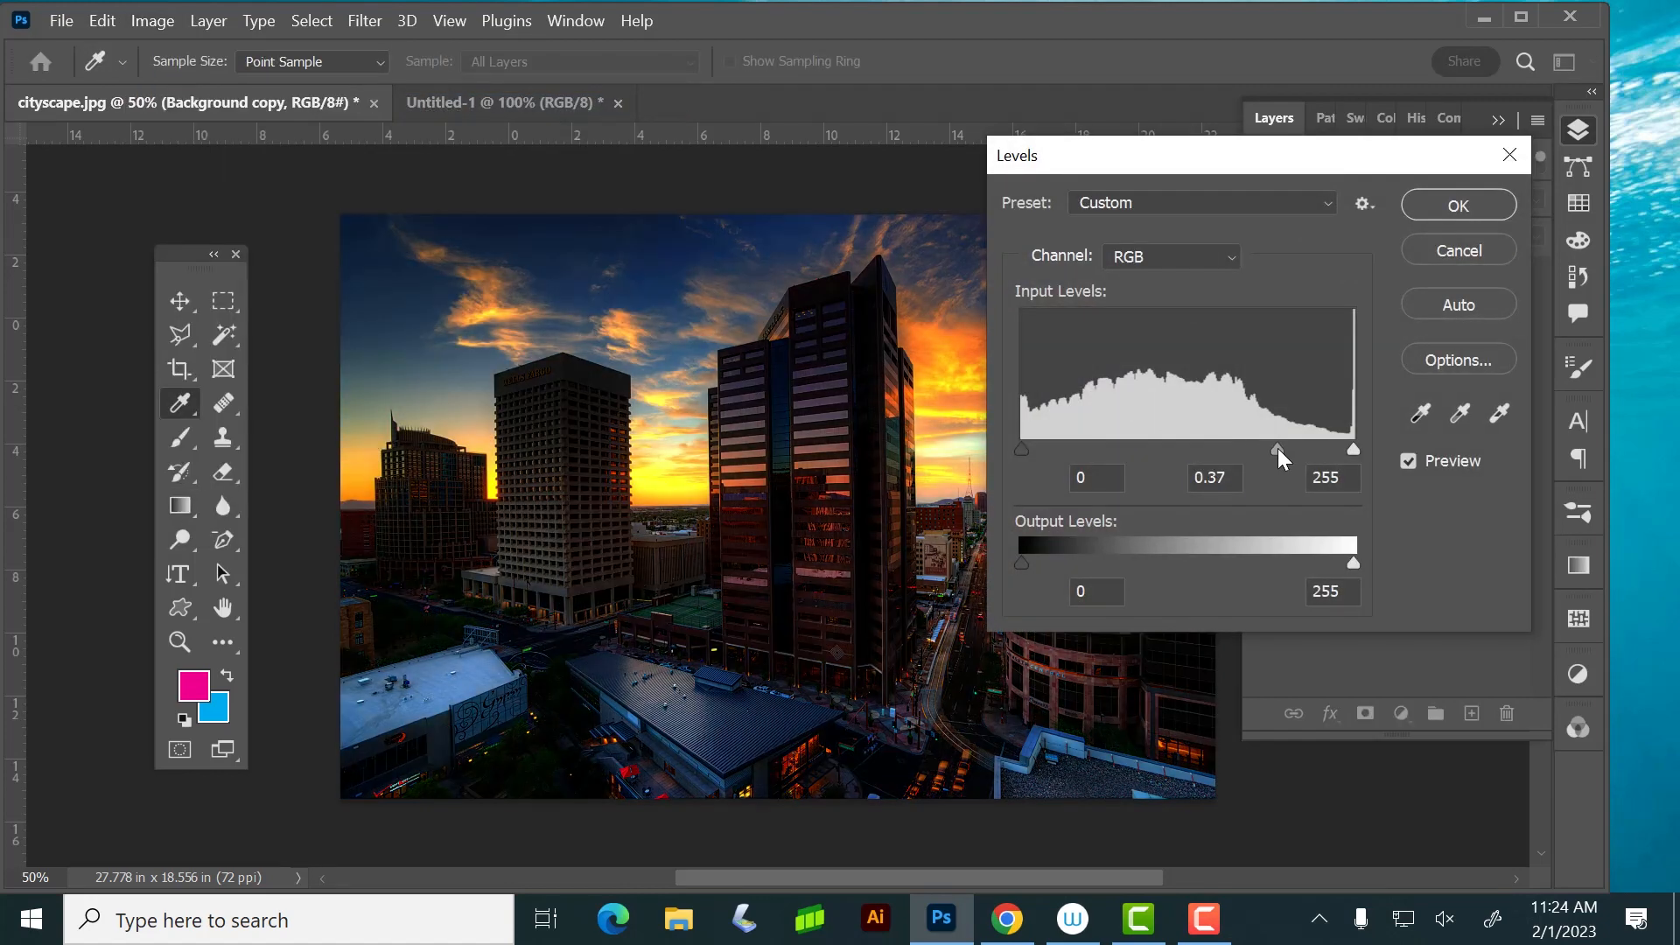
left_click(1457, 206)
key("g")
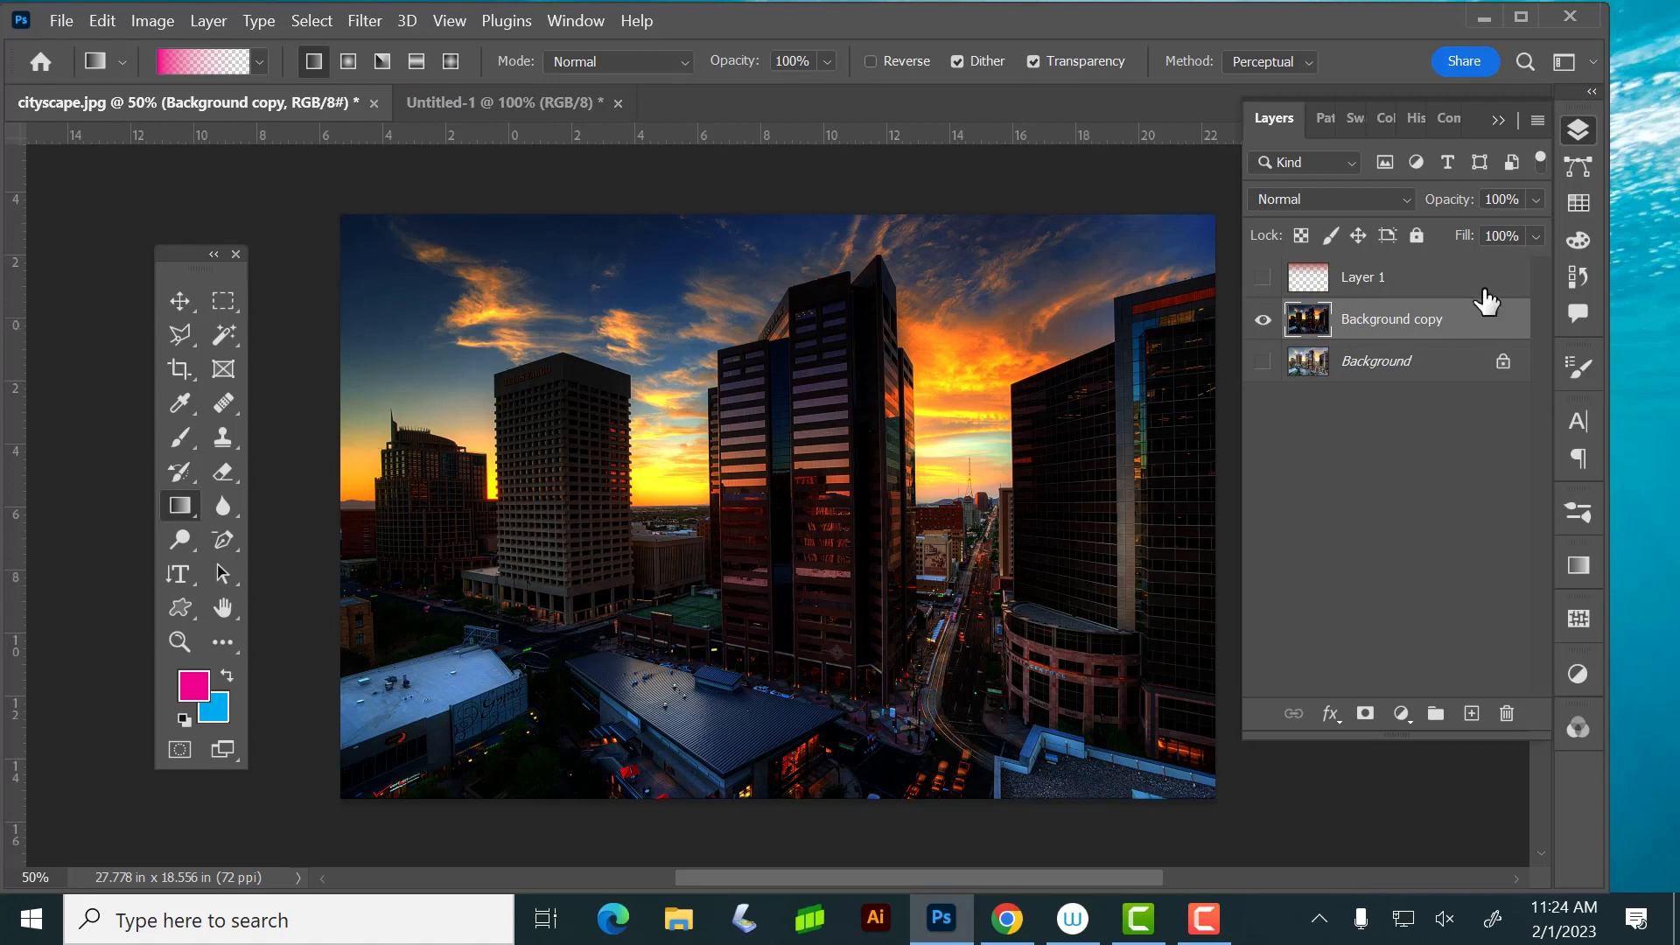
key("ctrl+z")
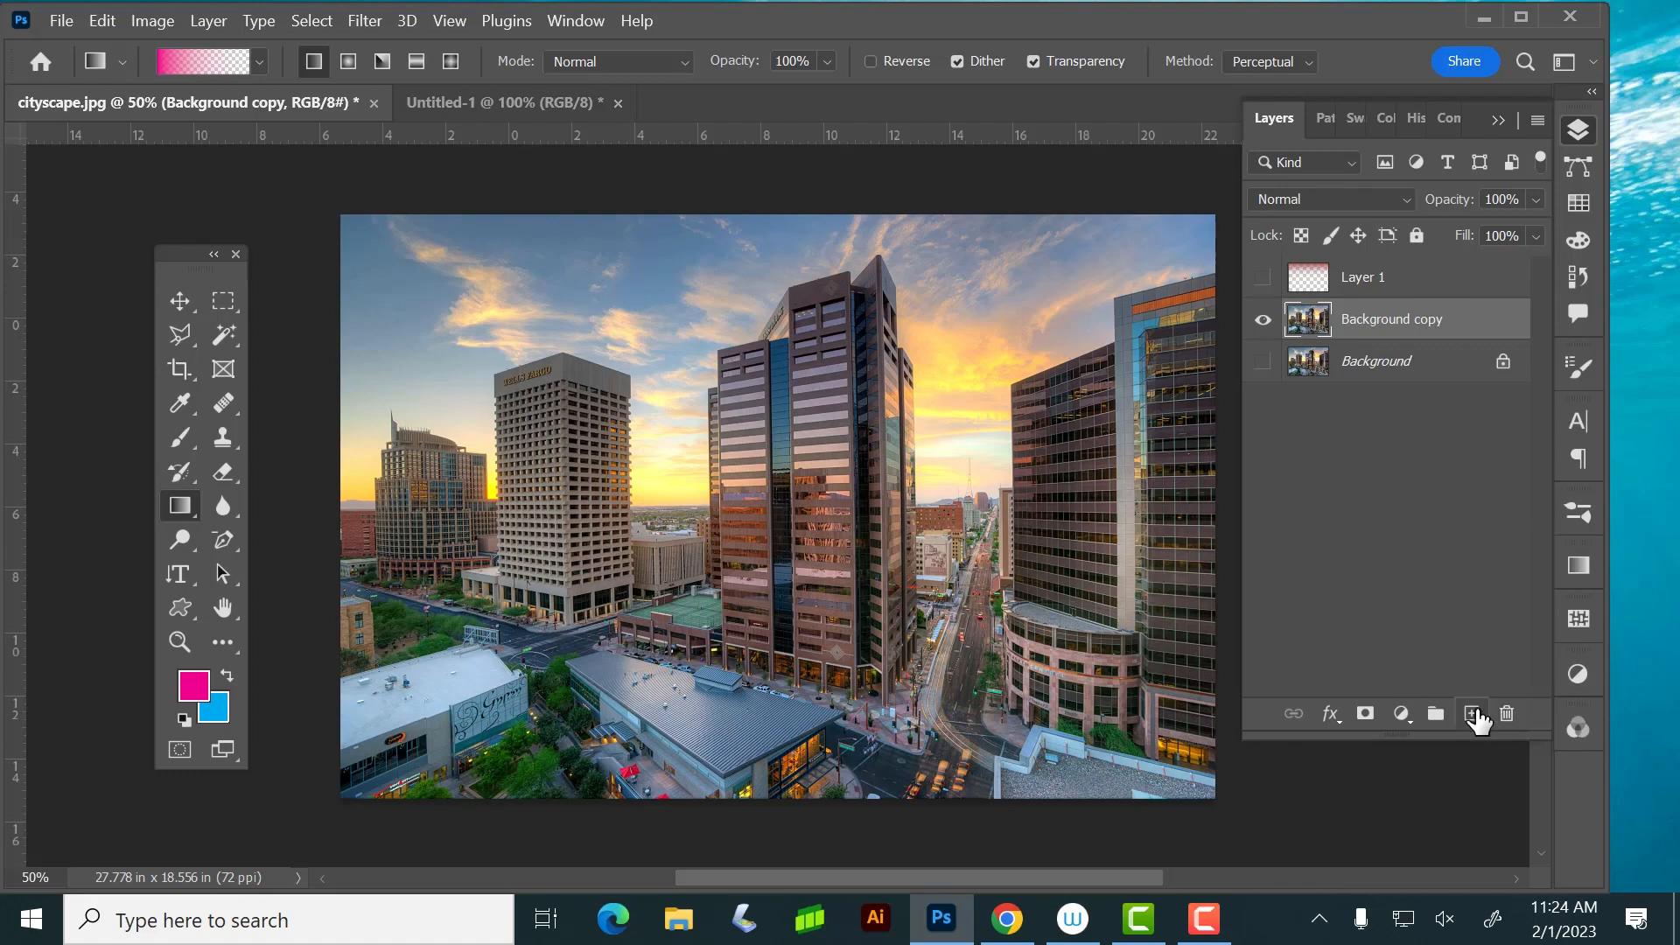
Add a Levels adjustment layer above Background copy with the midtone input at 0.76 and the white input at 240
left_click(1401, 715)
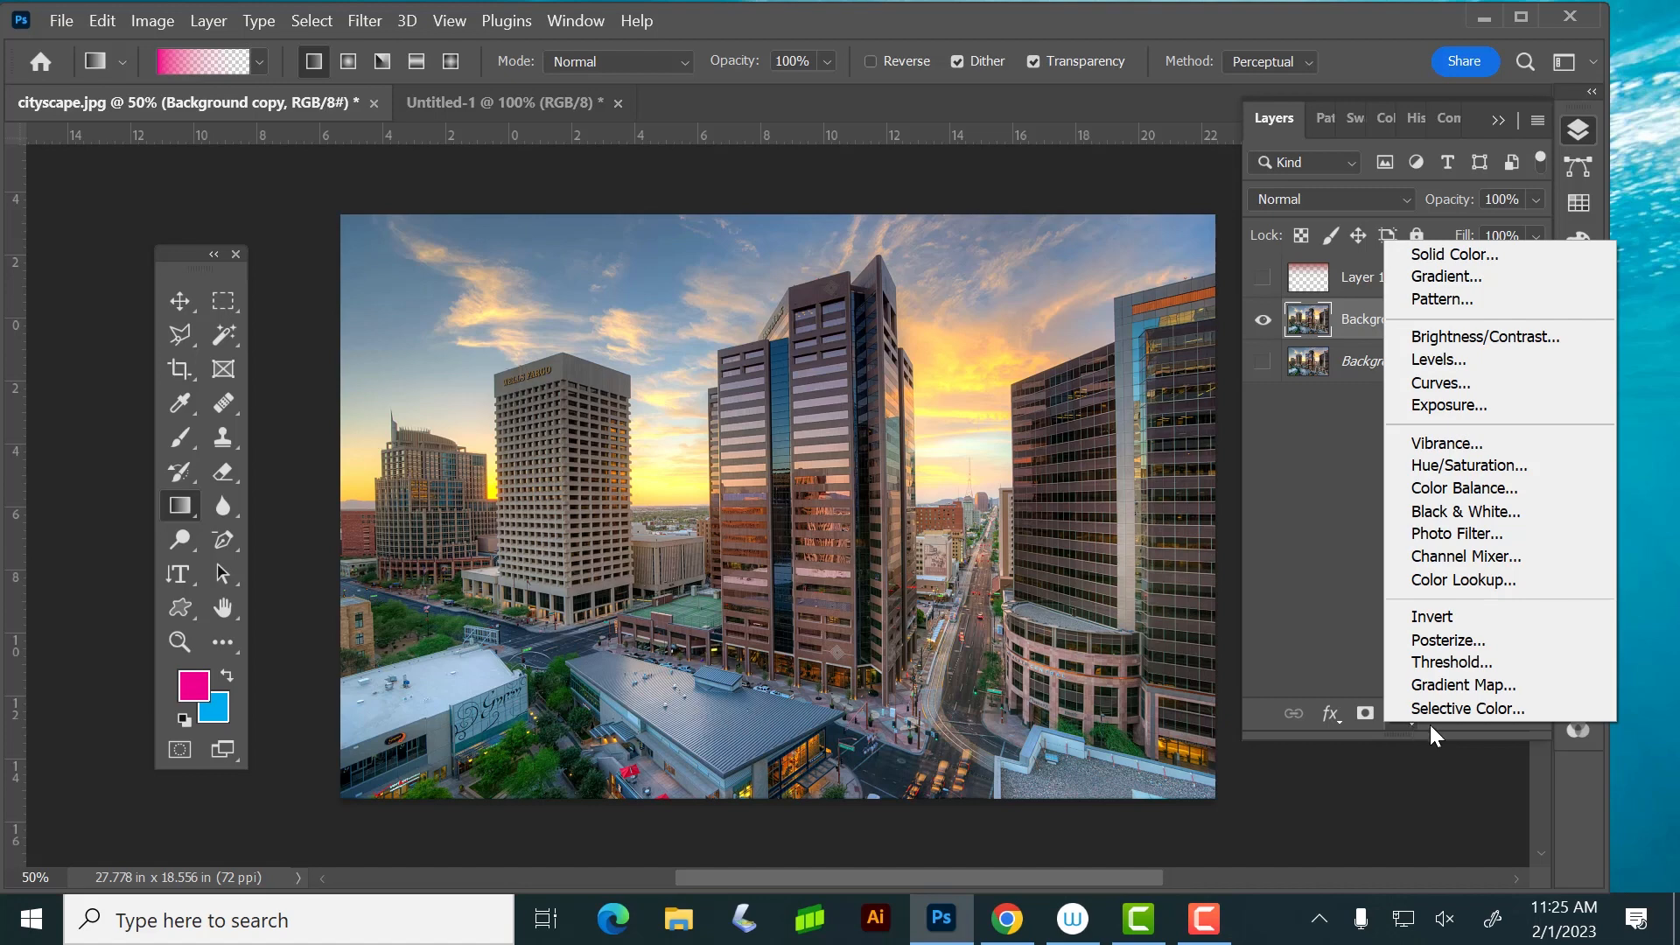
left_click(1428, 357)
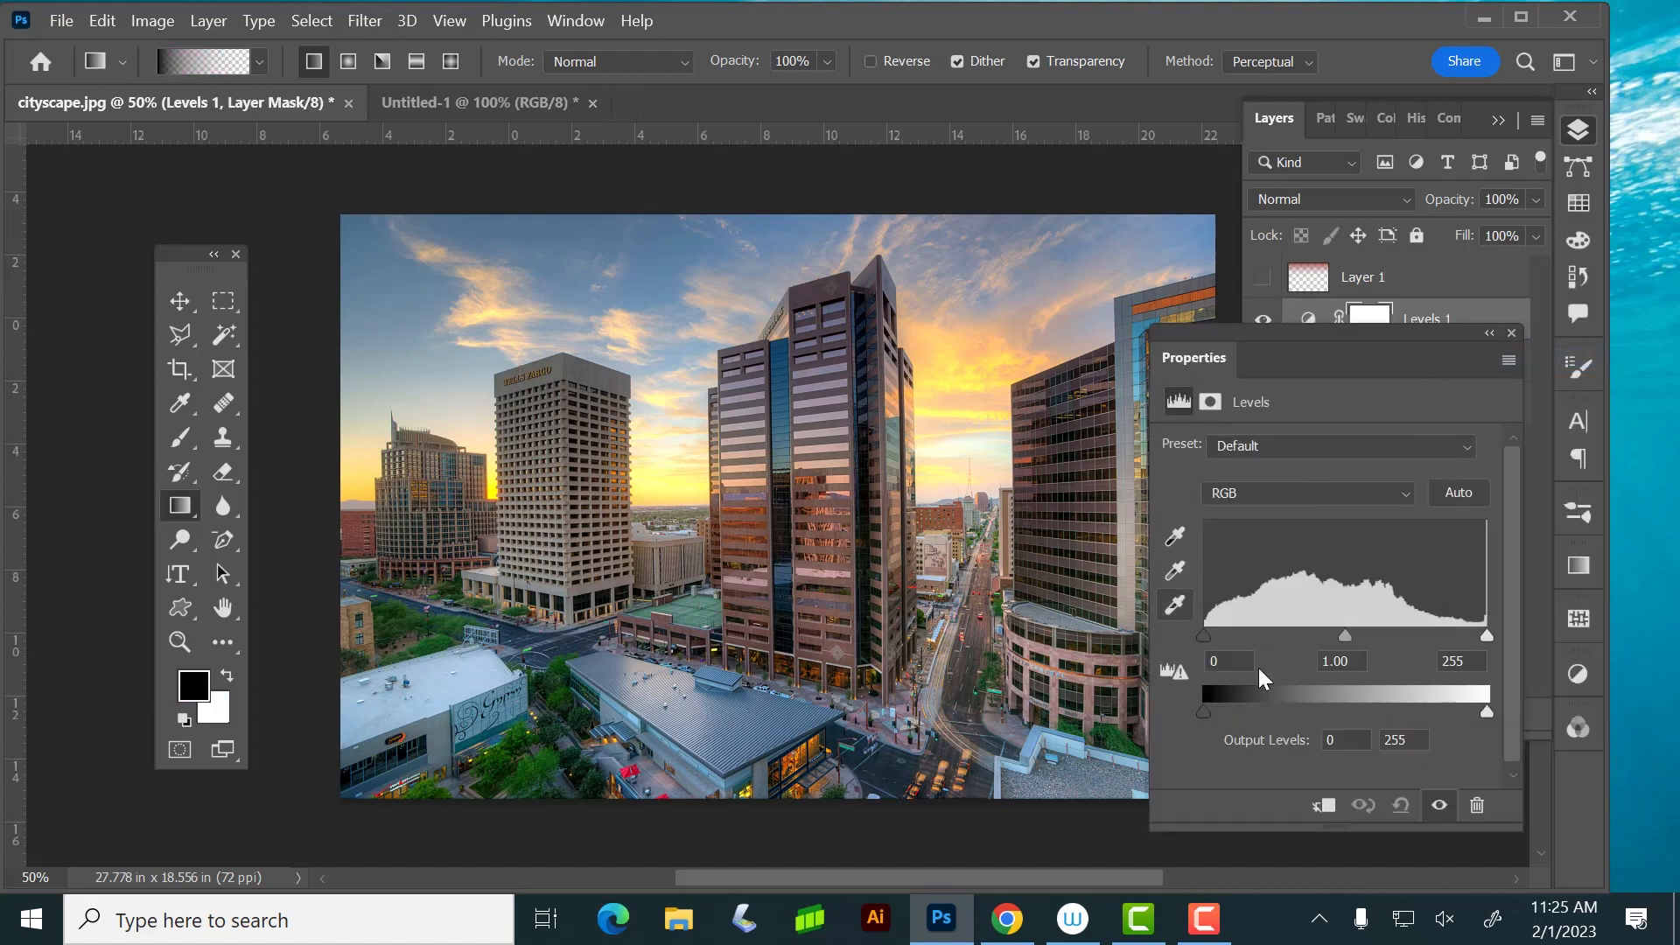
left_click_drag(1347, 638, 1372, 639)
left_click_drag(1487, 637, 1470, 642)
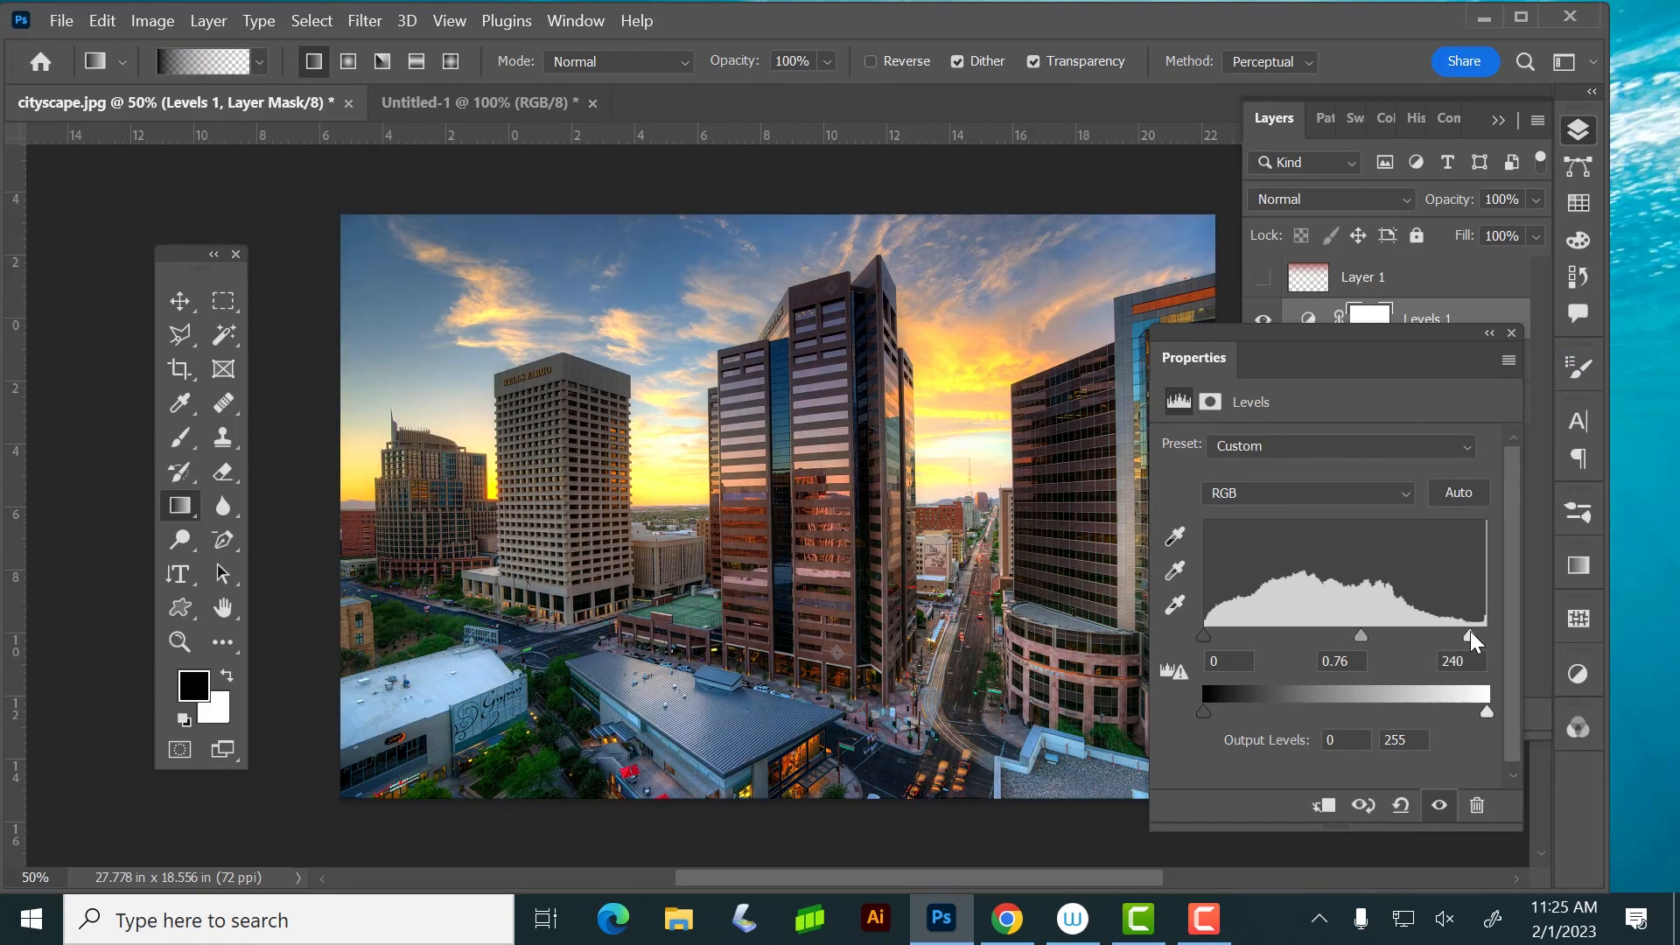
left_click(1503, 331)
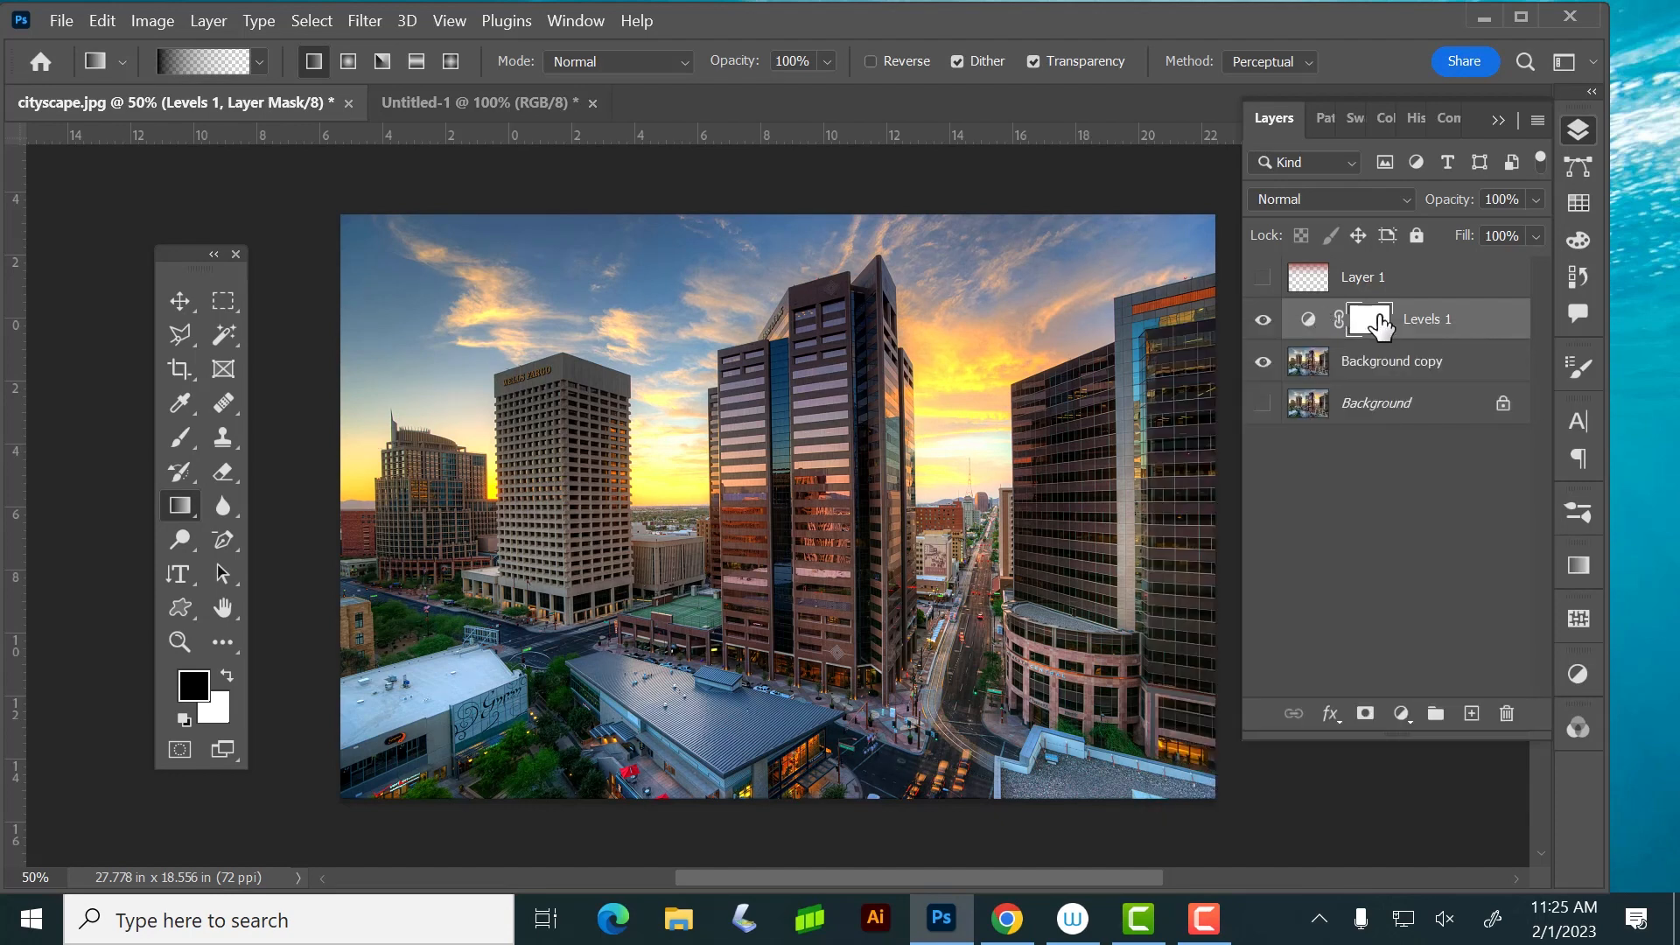
Change the midtone input of the Levels 1 adjustment layer to 0.83 and delete that layer
double_click(1310, 326)
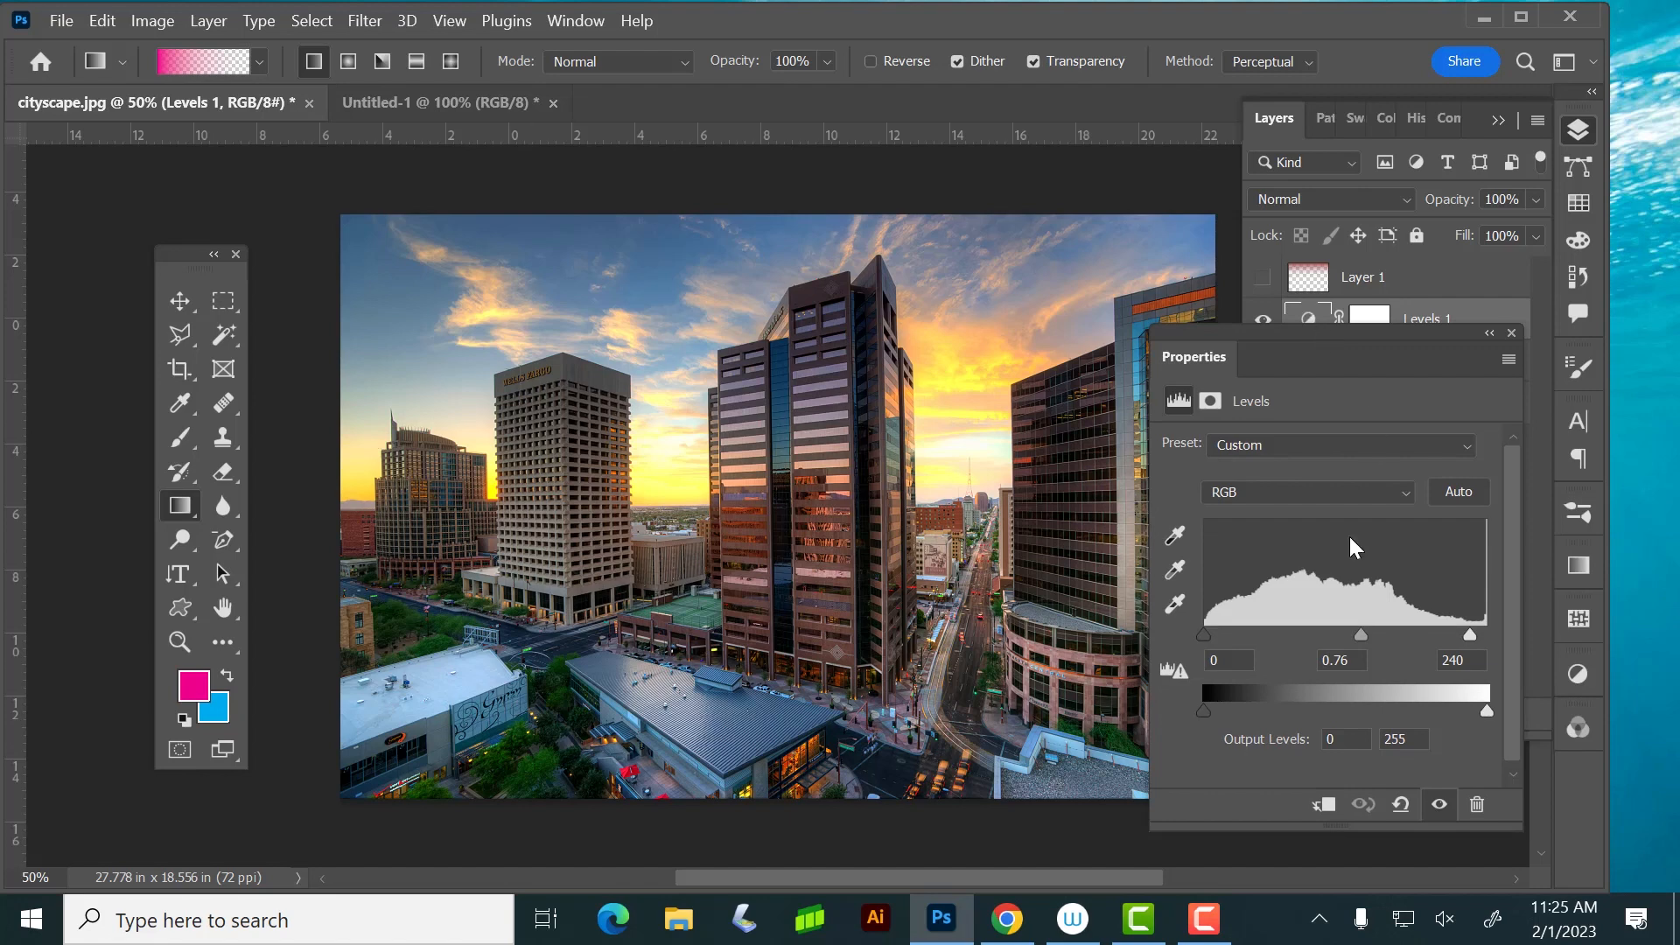
mouse_move(1357, 628)
left_mouse_down()
mouse_move(1335, 628)
mouse_move(1354, 628)
left_mouse_up()
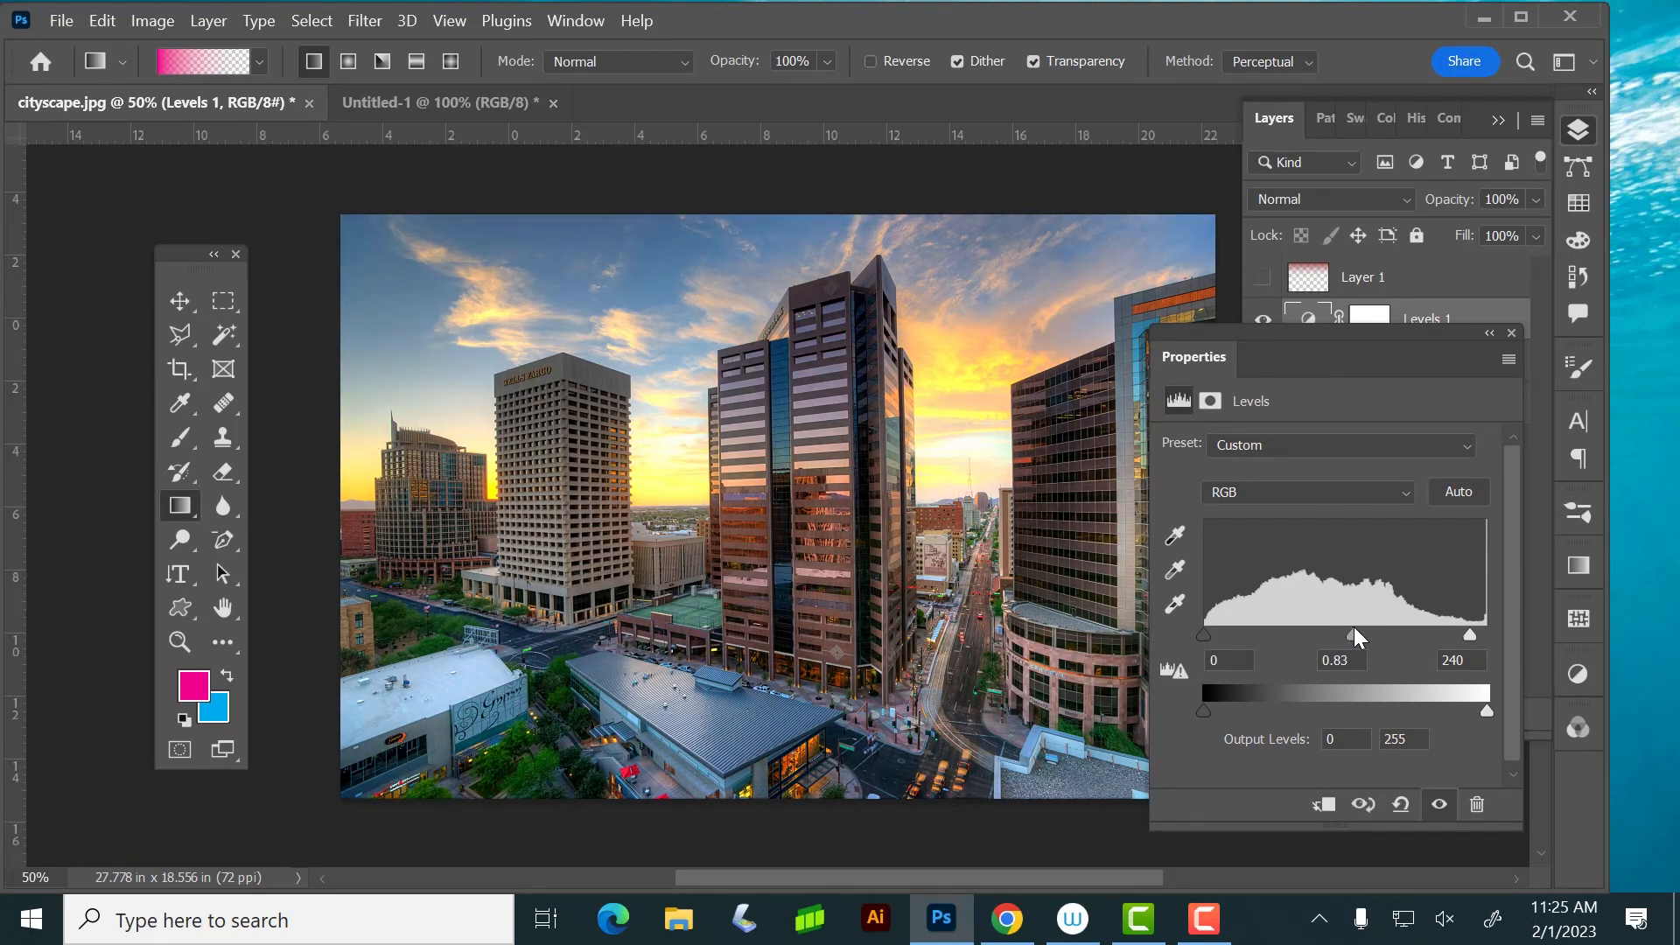
left_click(1511, 332)
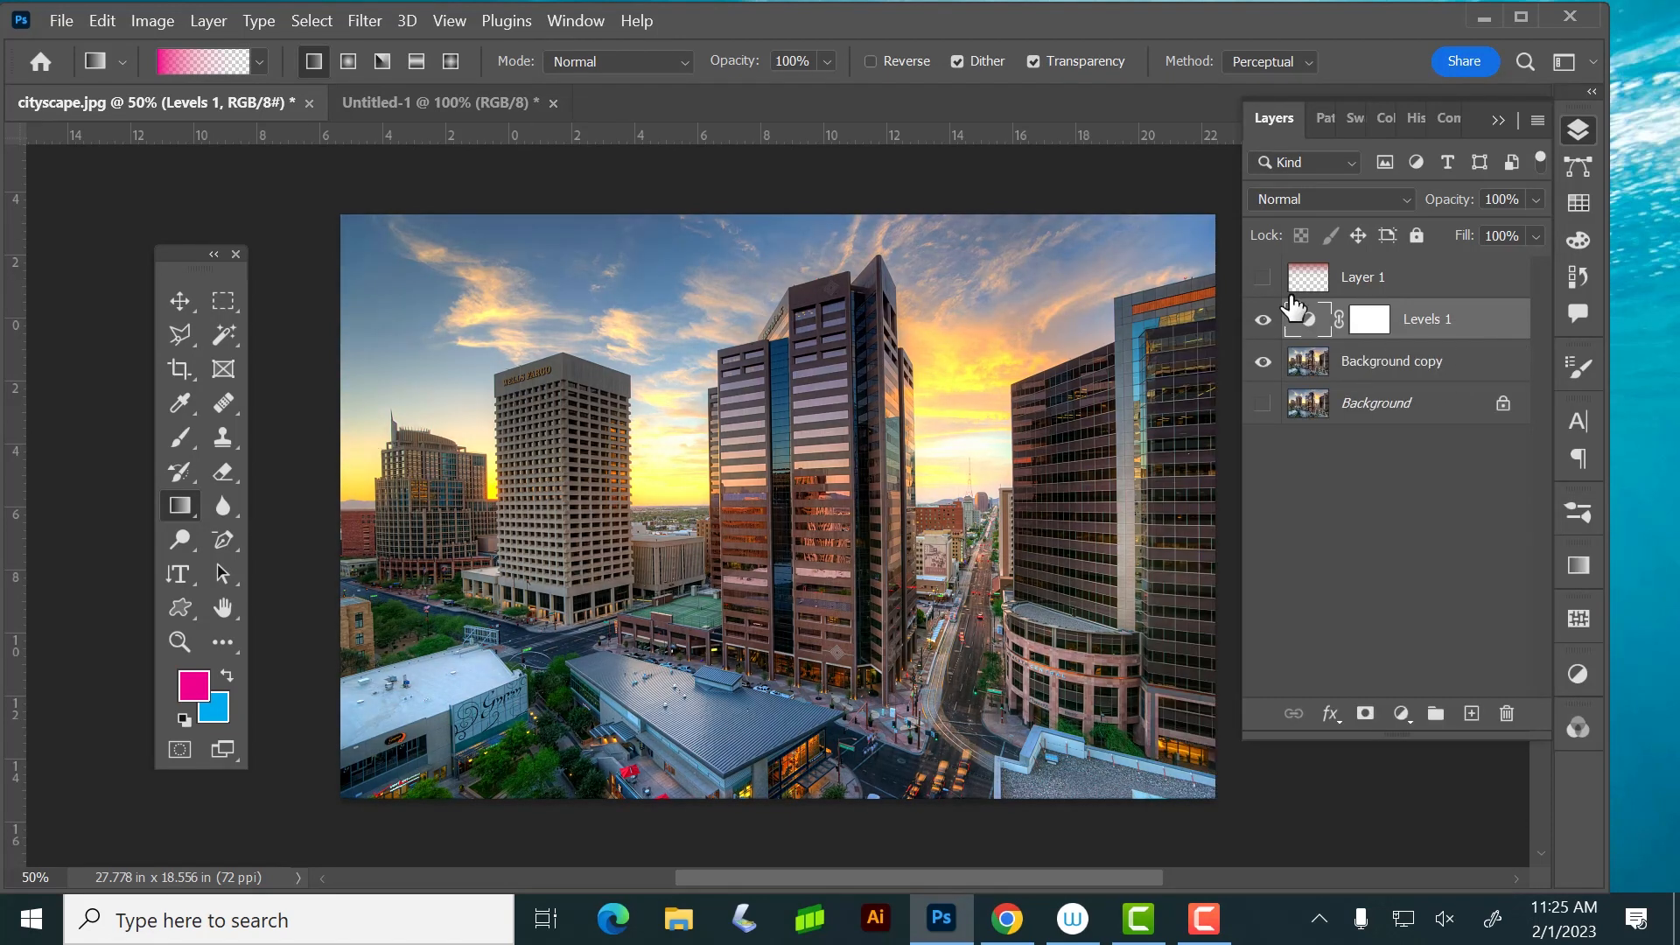
left_click_drag(1483, 322, 1506, 709)
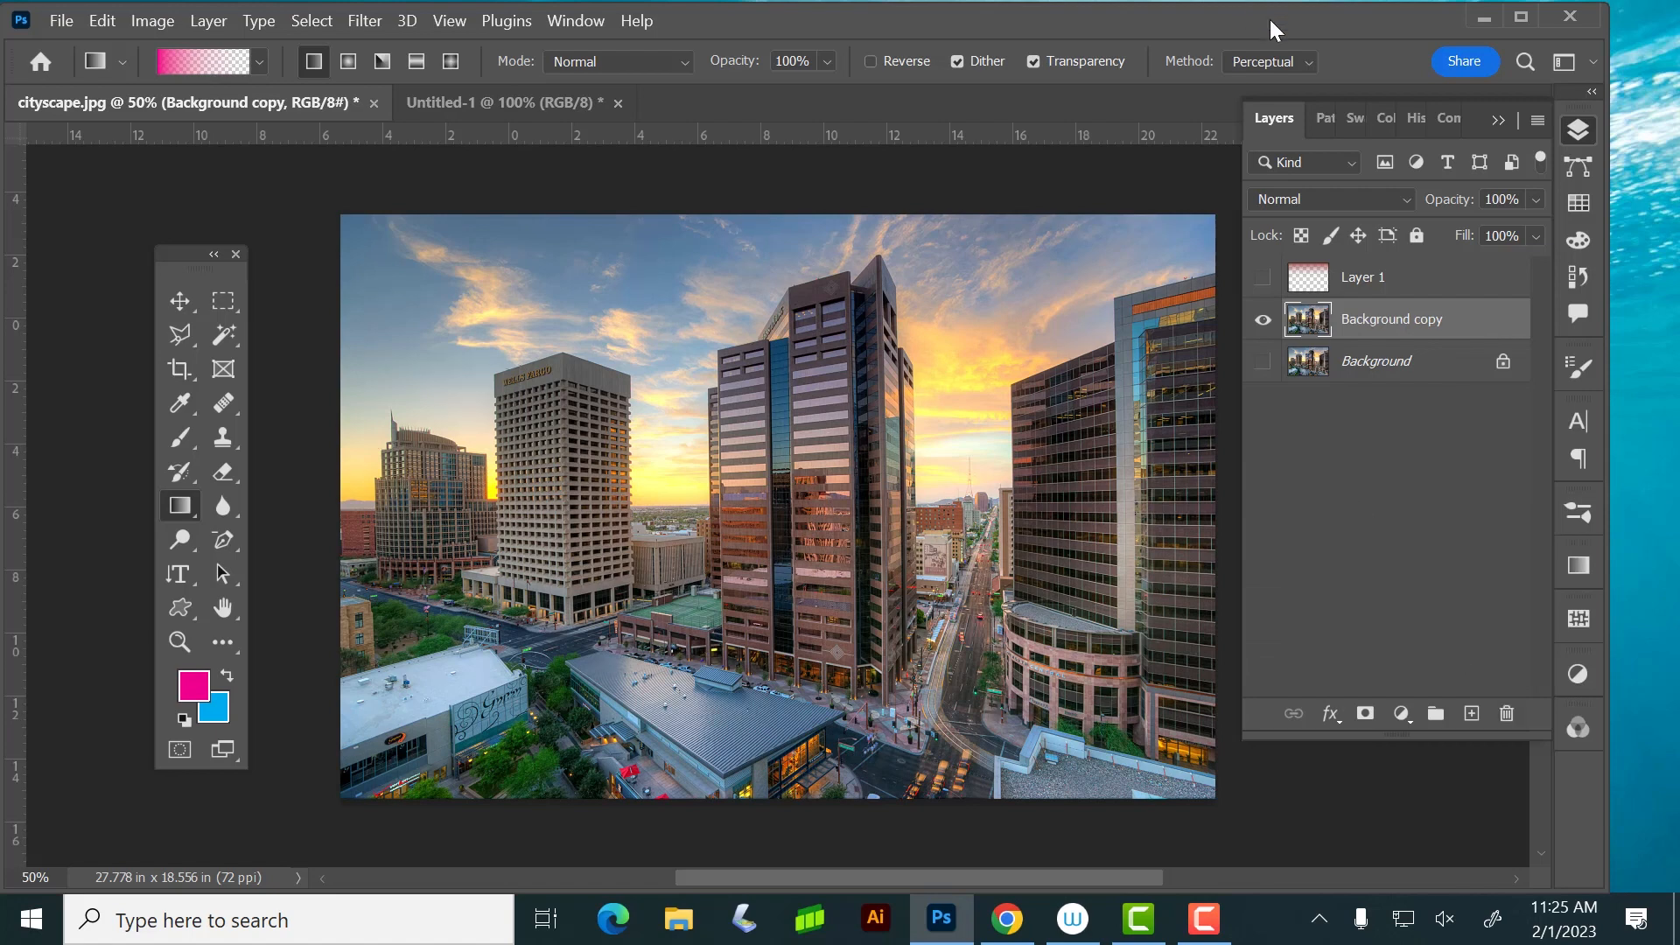
Add a Hue/Saturation adjustment layer above Background copy with hue -7, saturation +28 and lightness -19
left_click(1400, 713)
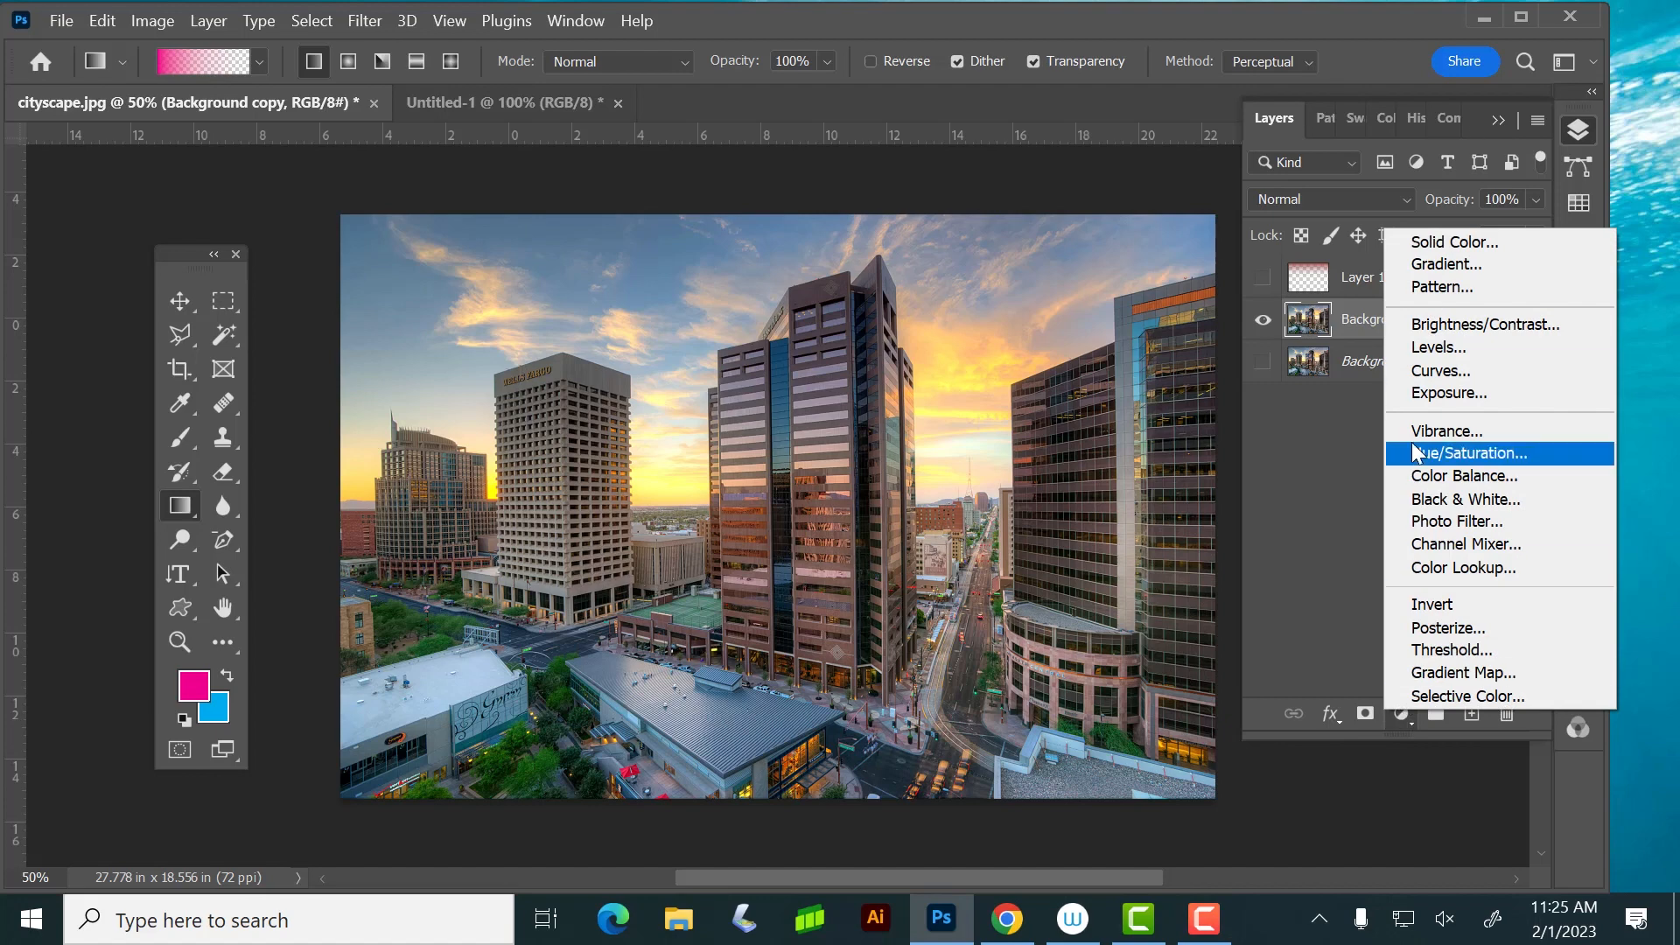
left_click(1511, 452)
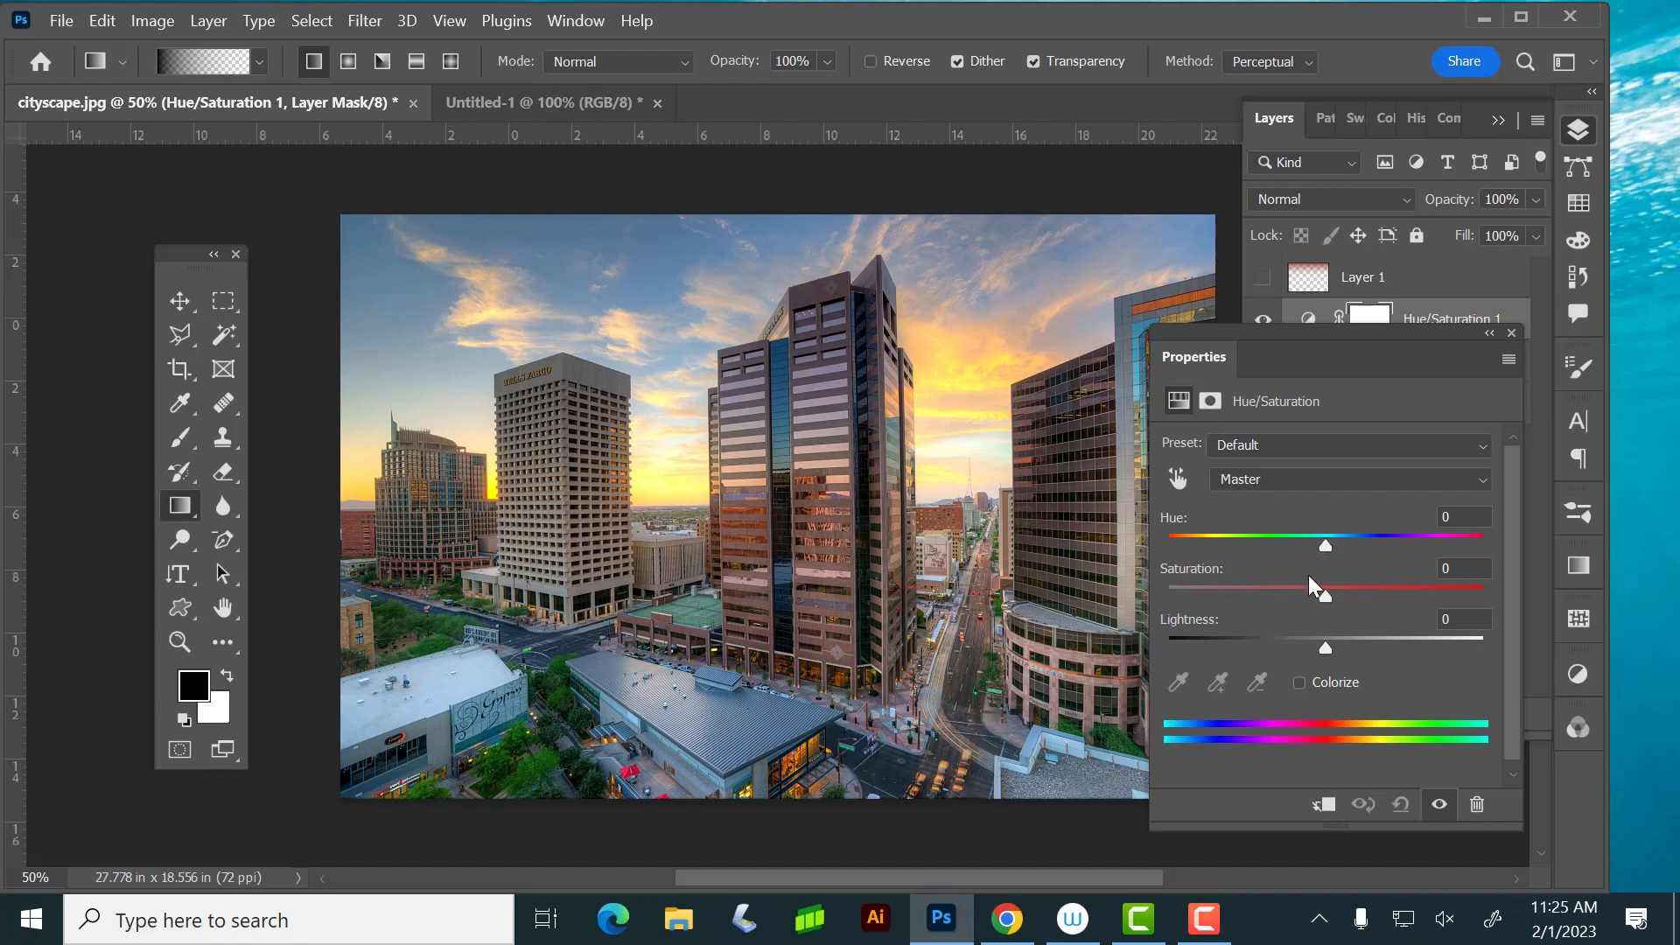
left_click_drag(1326, 592, 1368, 590)
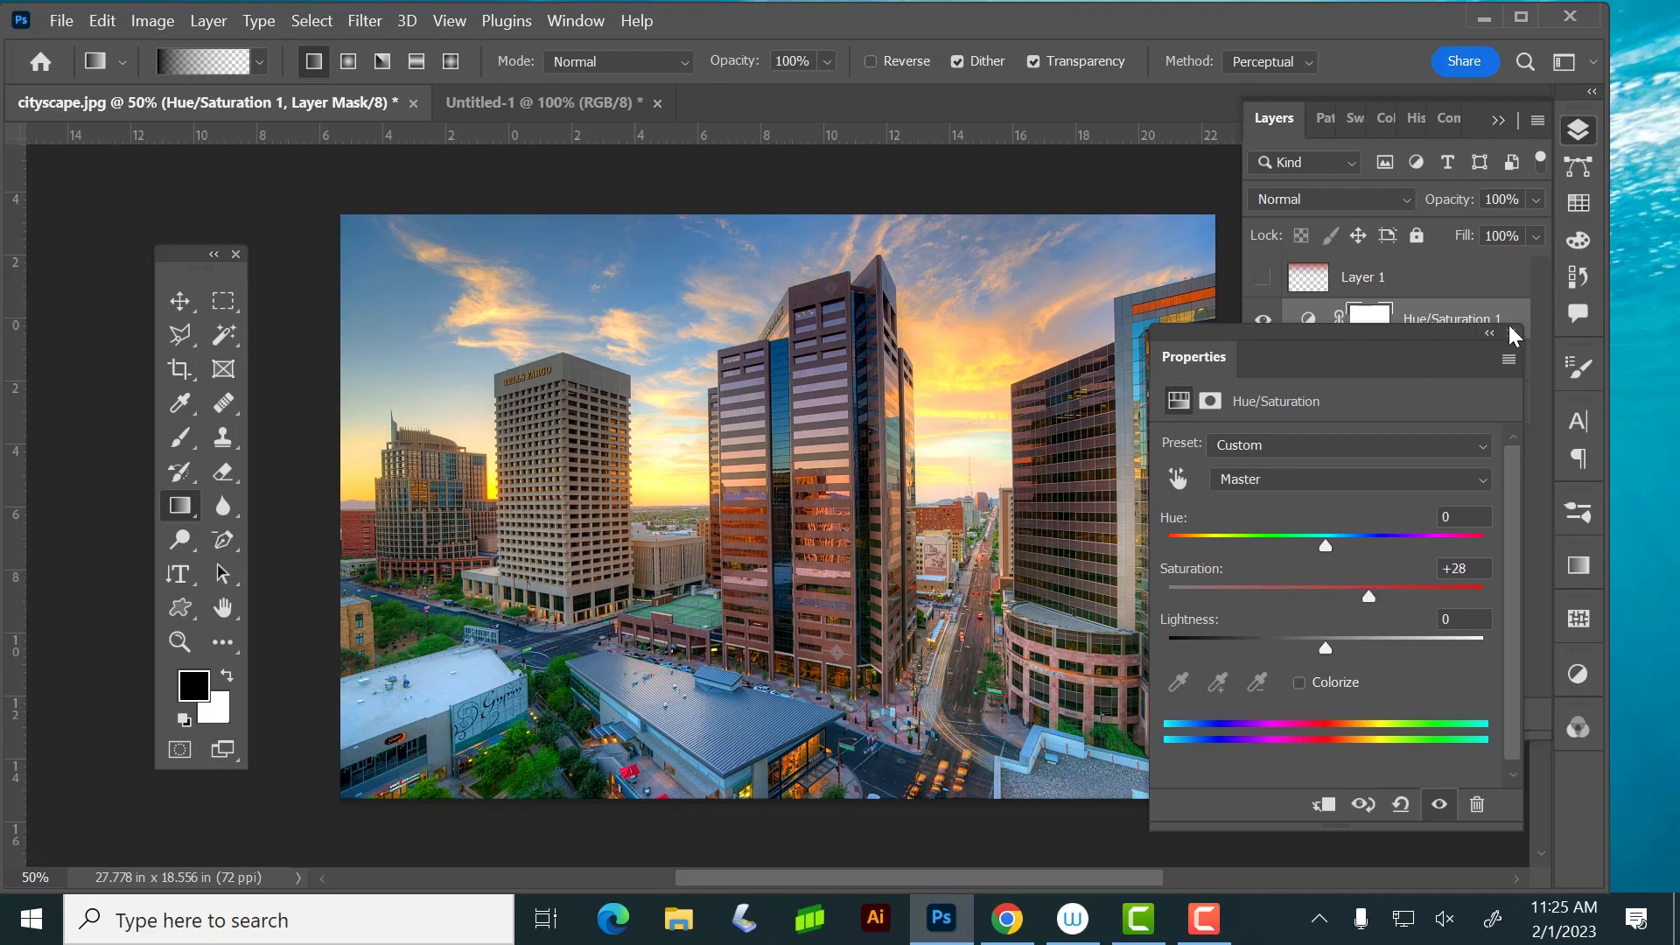
mouse_move(1319, 545)
left_mouse_down()
mouse_move(1294, 544)
mouse_move(1314, 544)
left_mouse_up()
left_click_drag(1325, 647, 1294, 647)
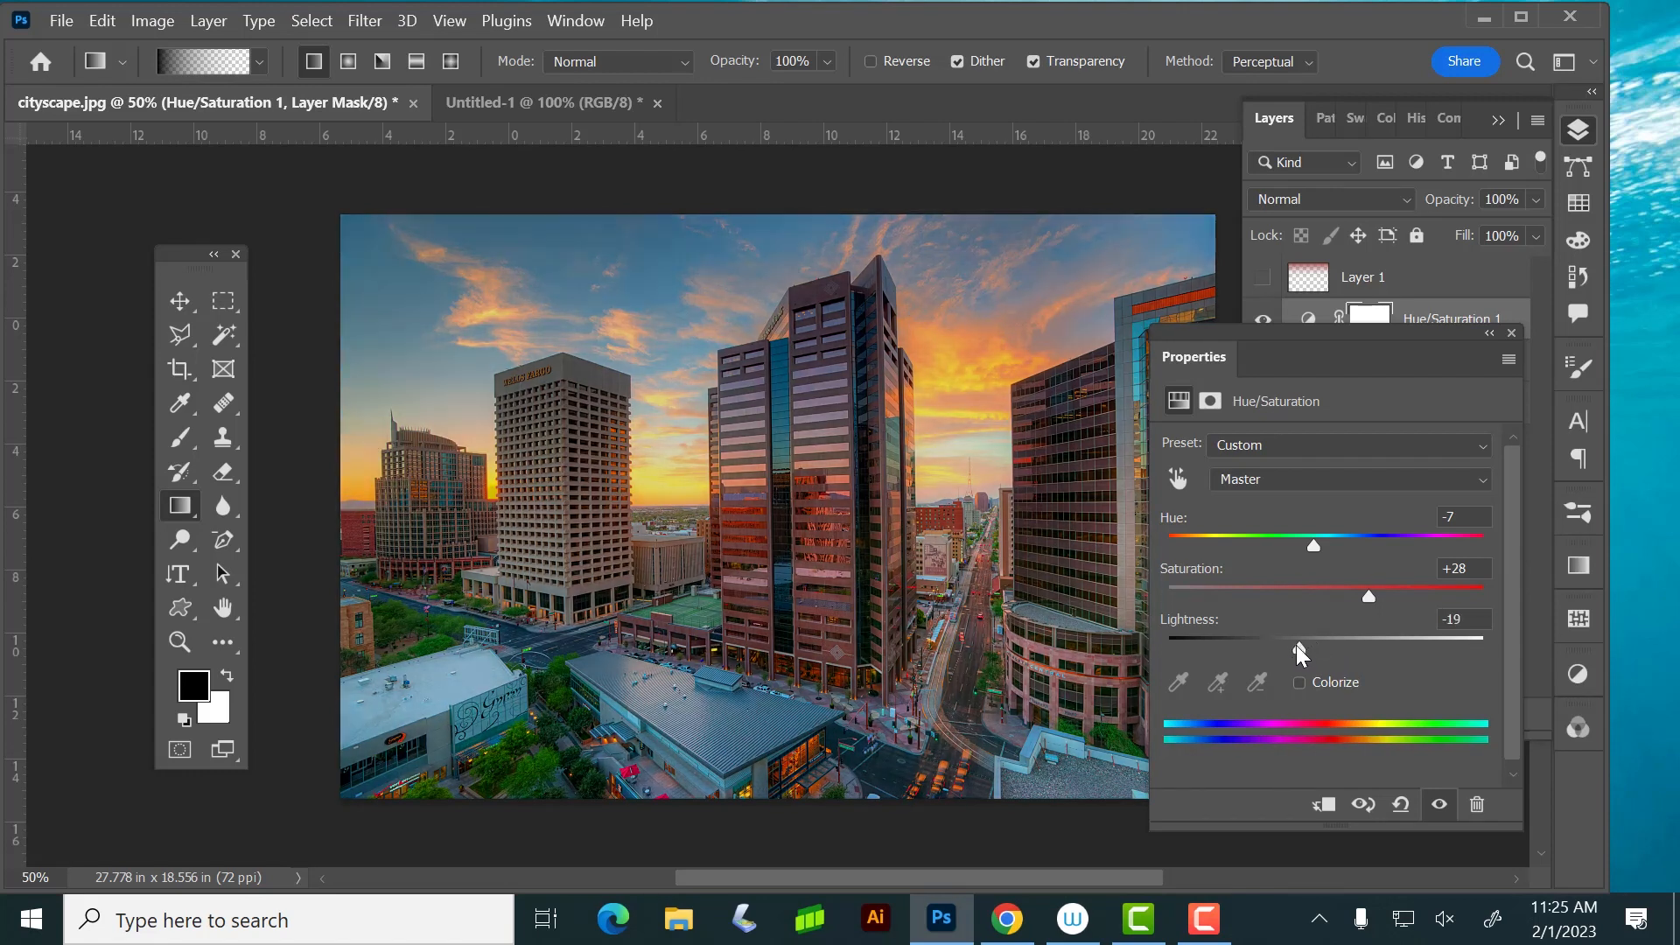
left_click(1511, 332)
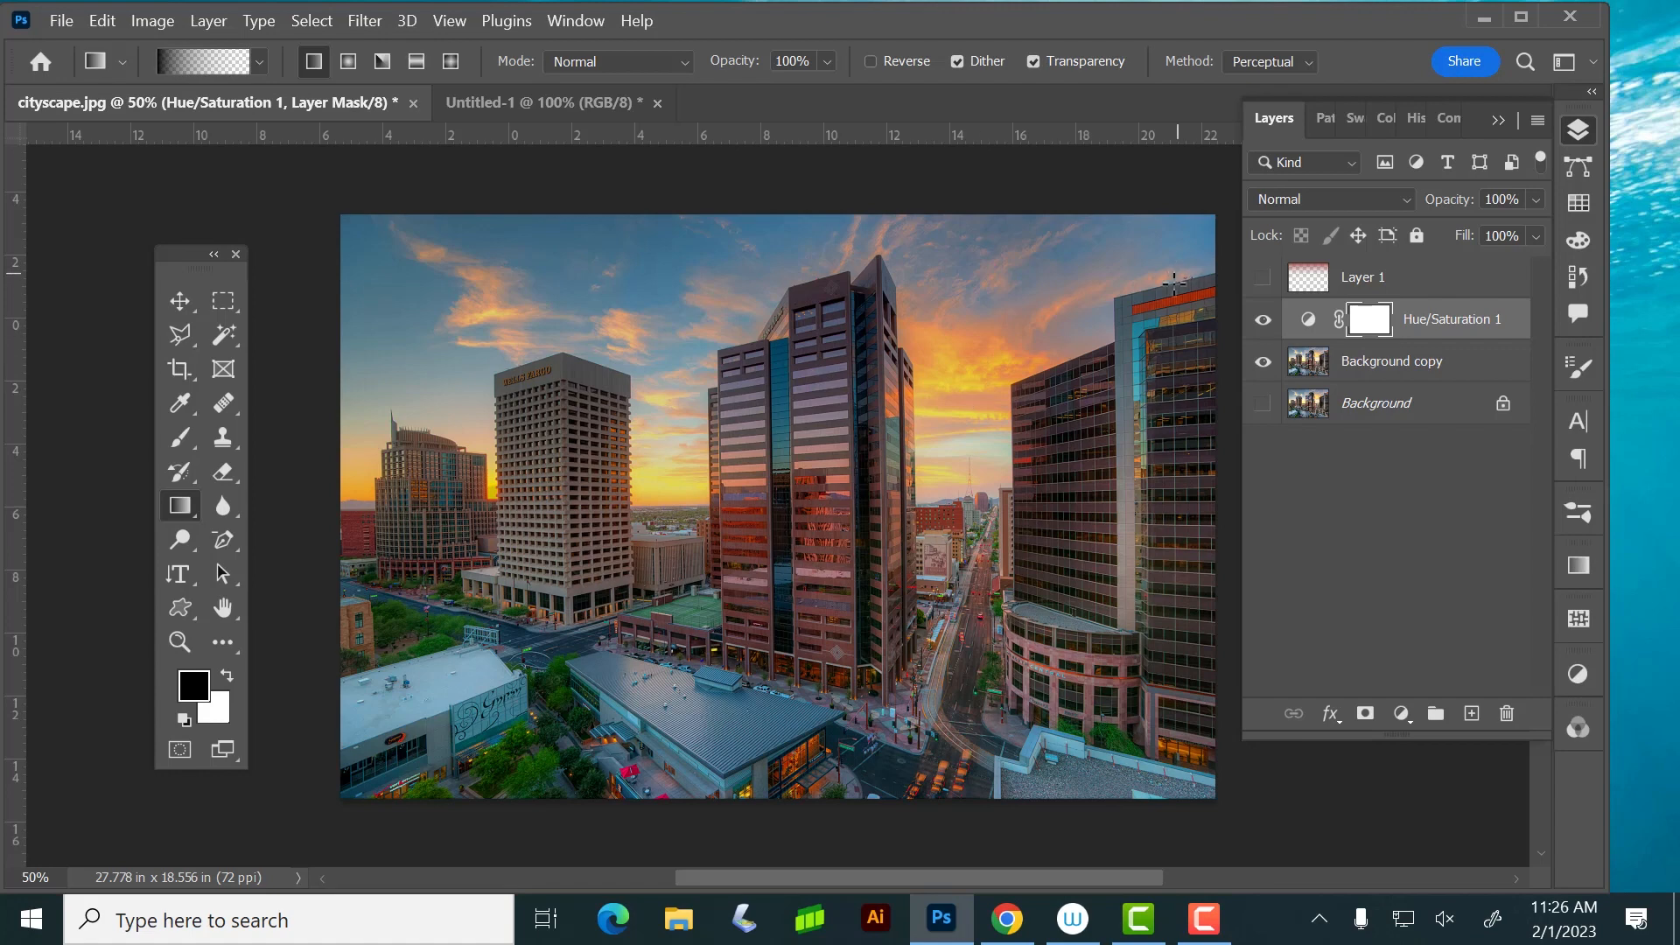
Delete Layer 1 and the Hue/Saturation 1 adjustment layer
left_click_drag(1488, 330, 1478, 315)
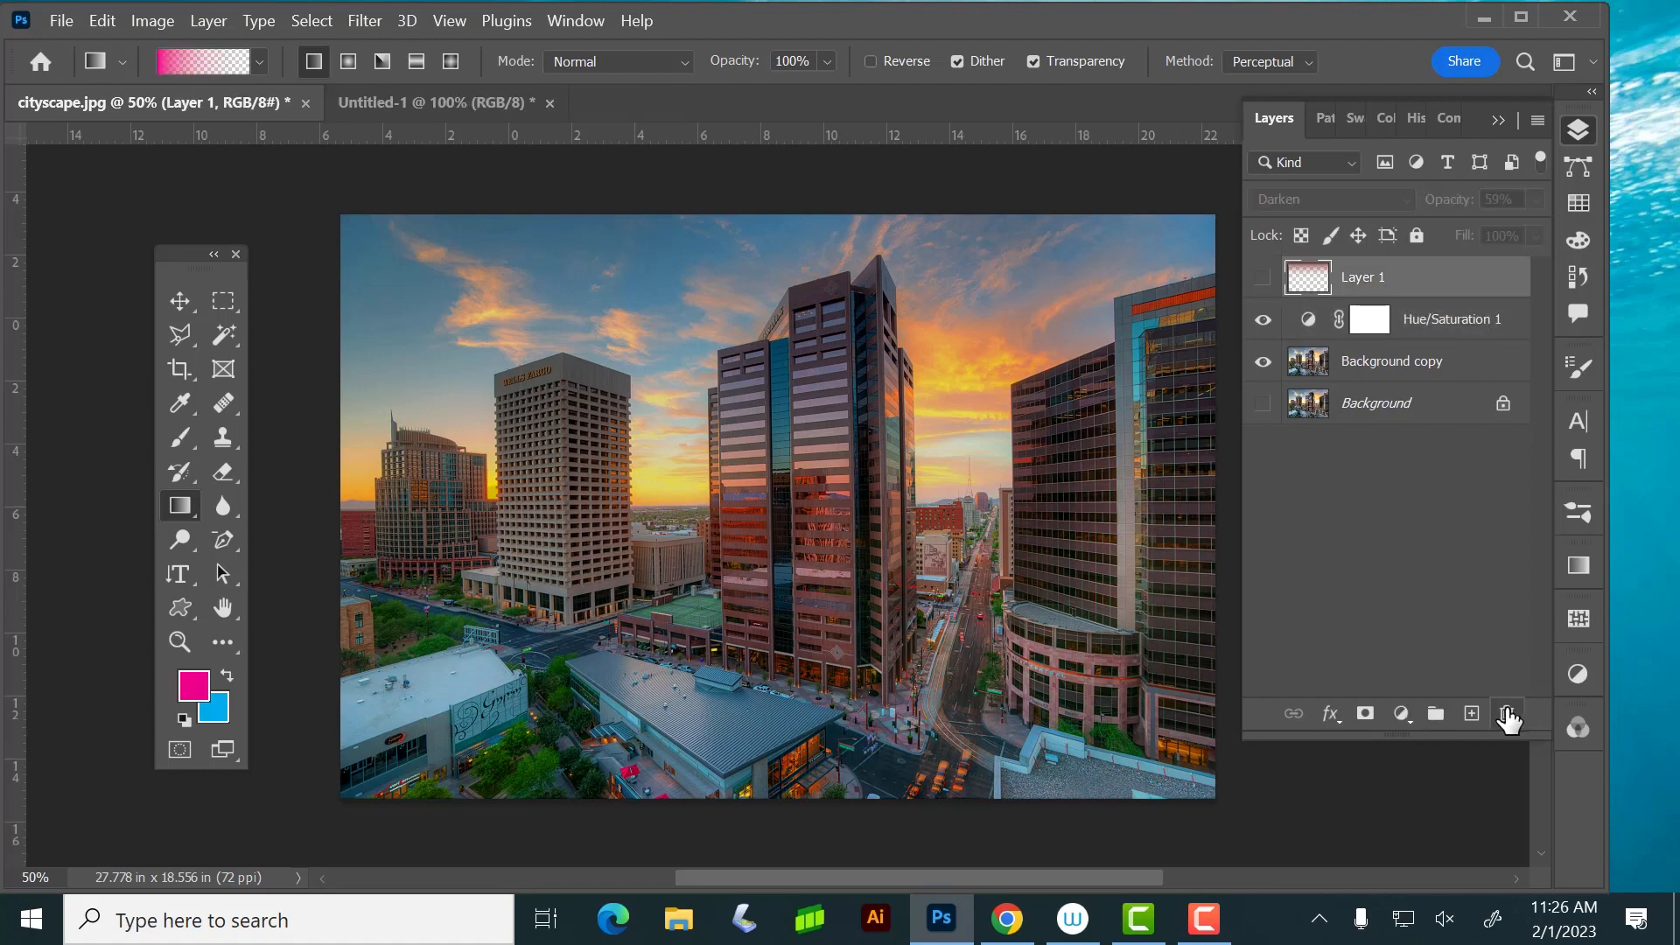
left_click(1507, 716)
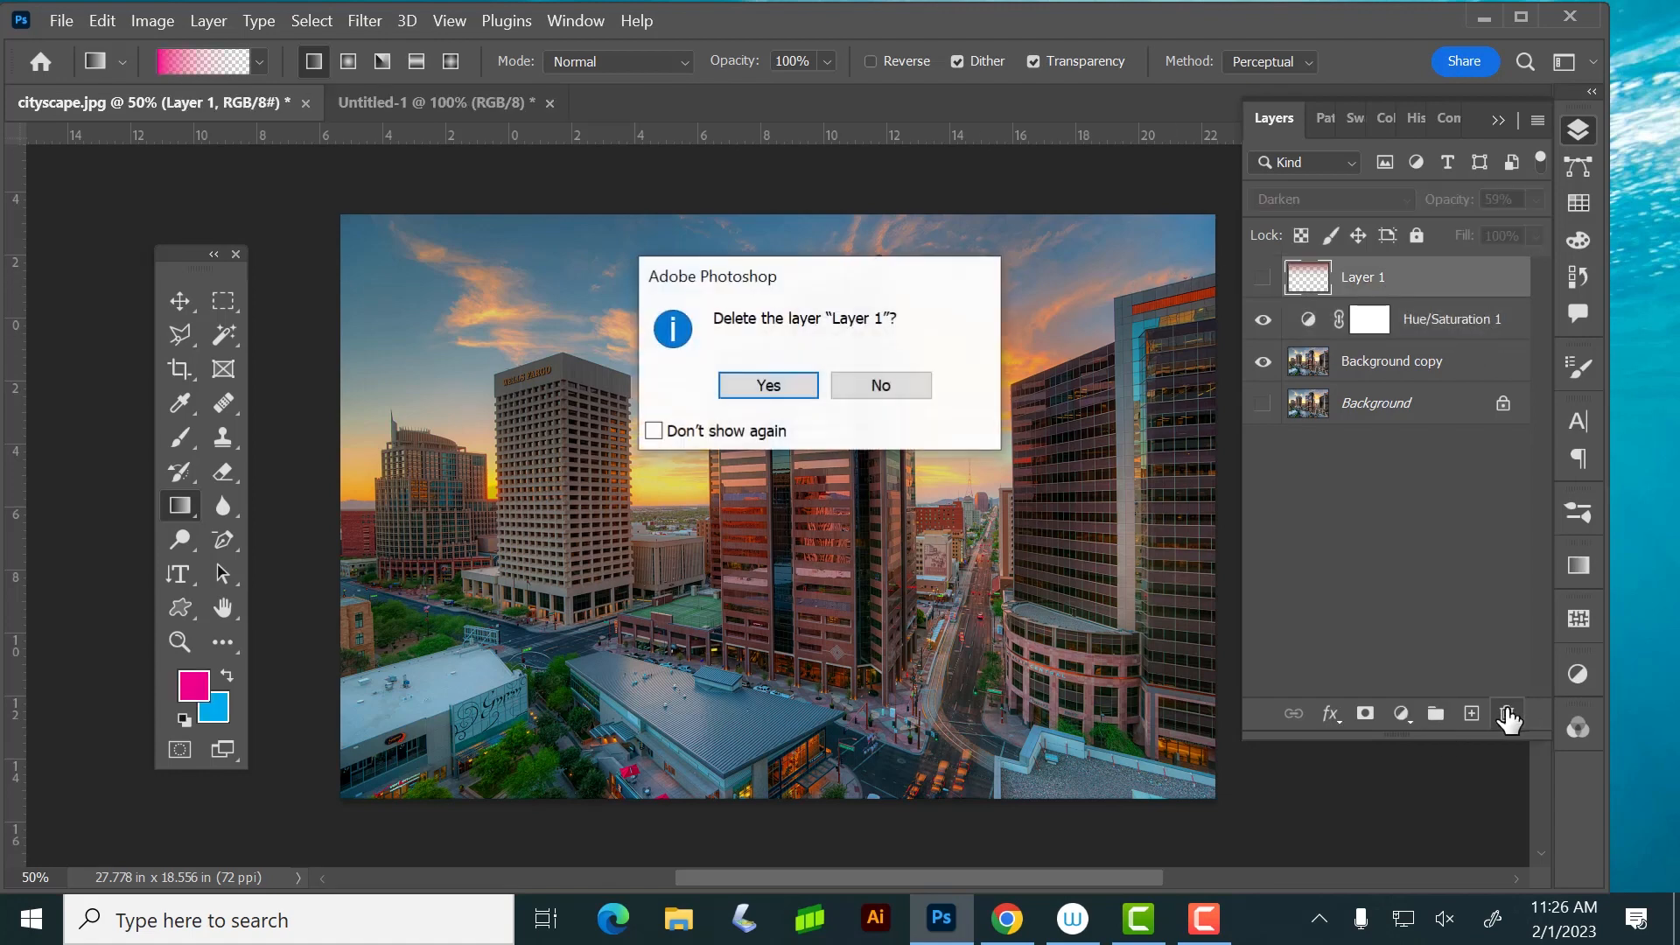
left_click(774, 382)
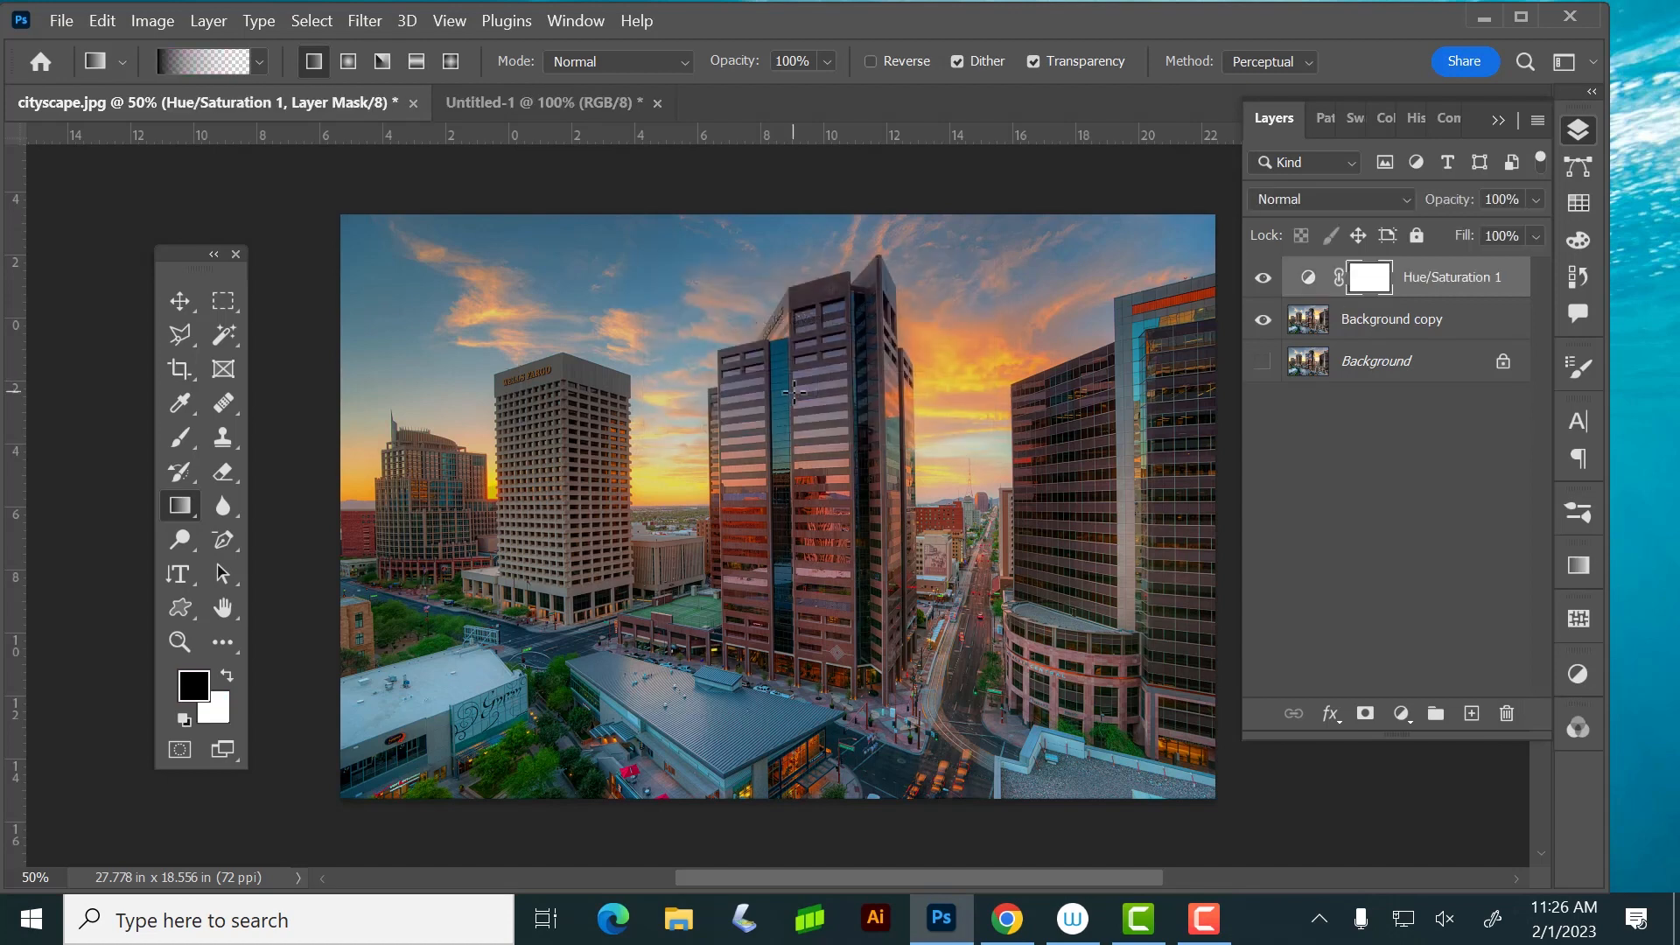
left_click(1479, 282)
left_click(1505, 716)
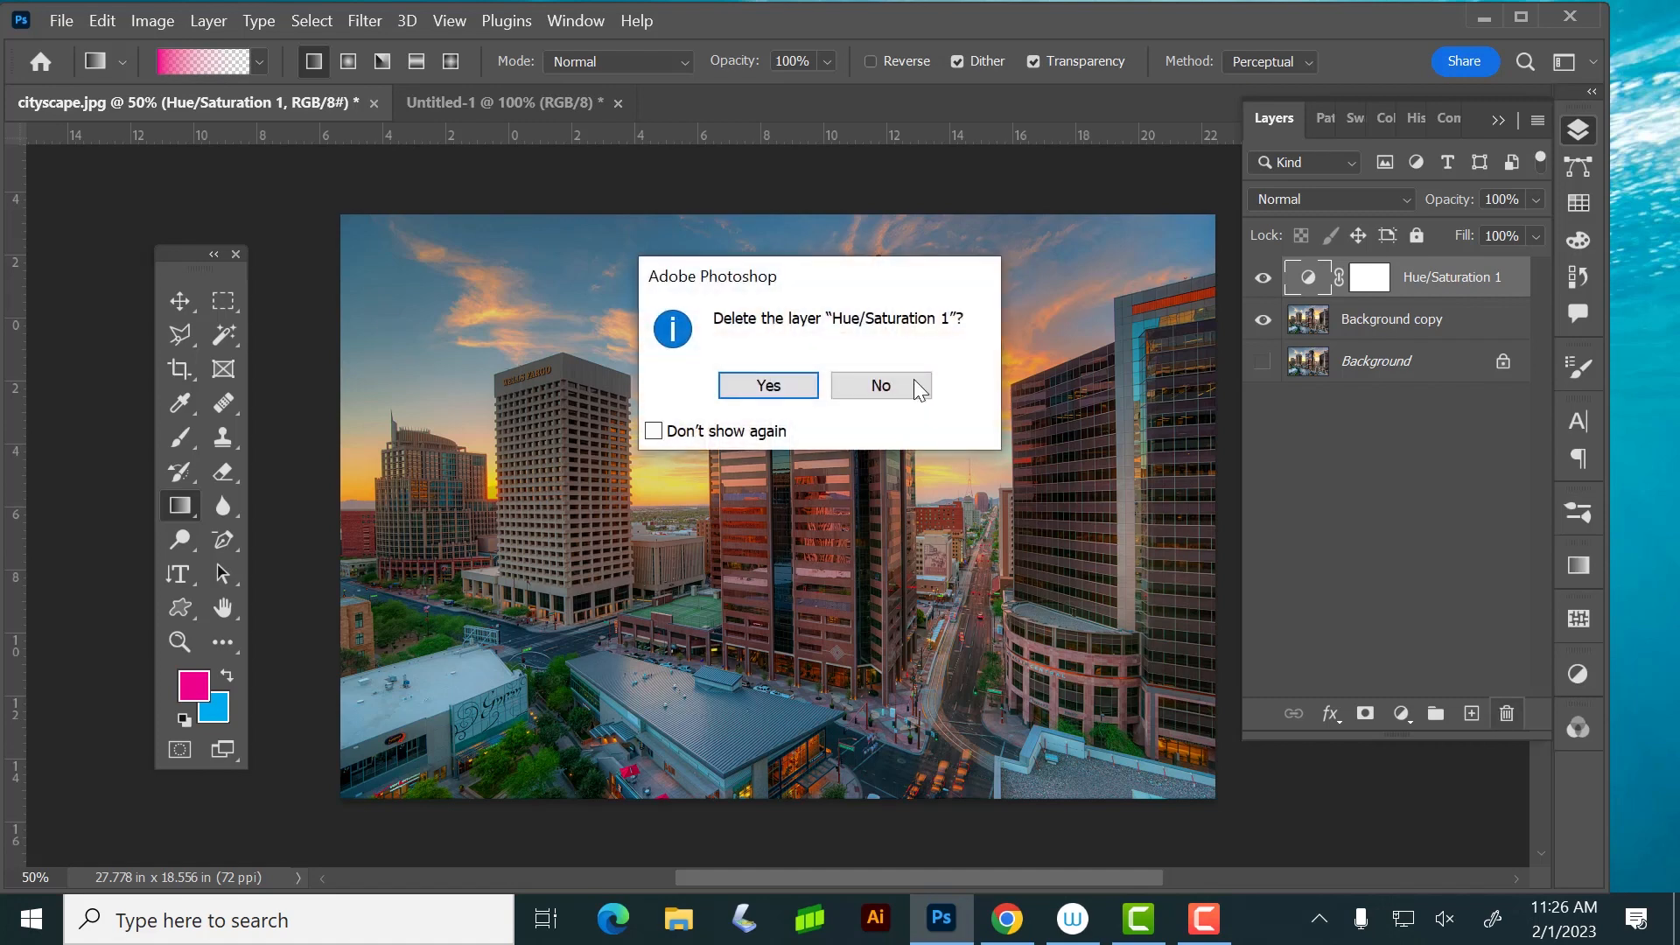
left_click(787, 385)
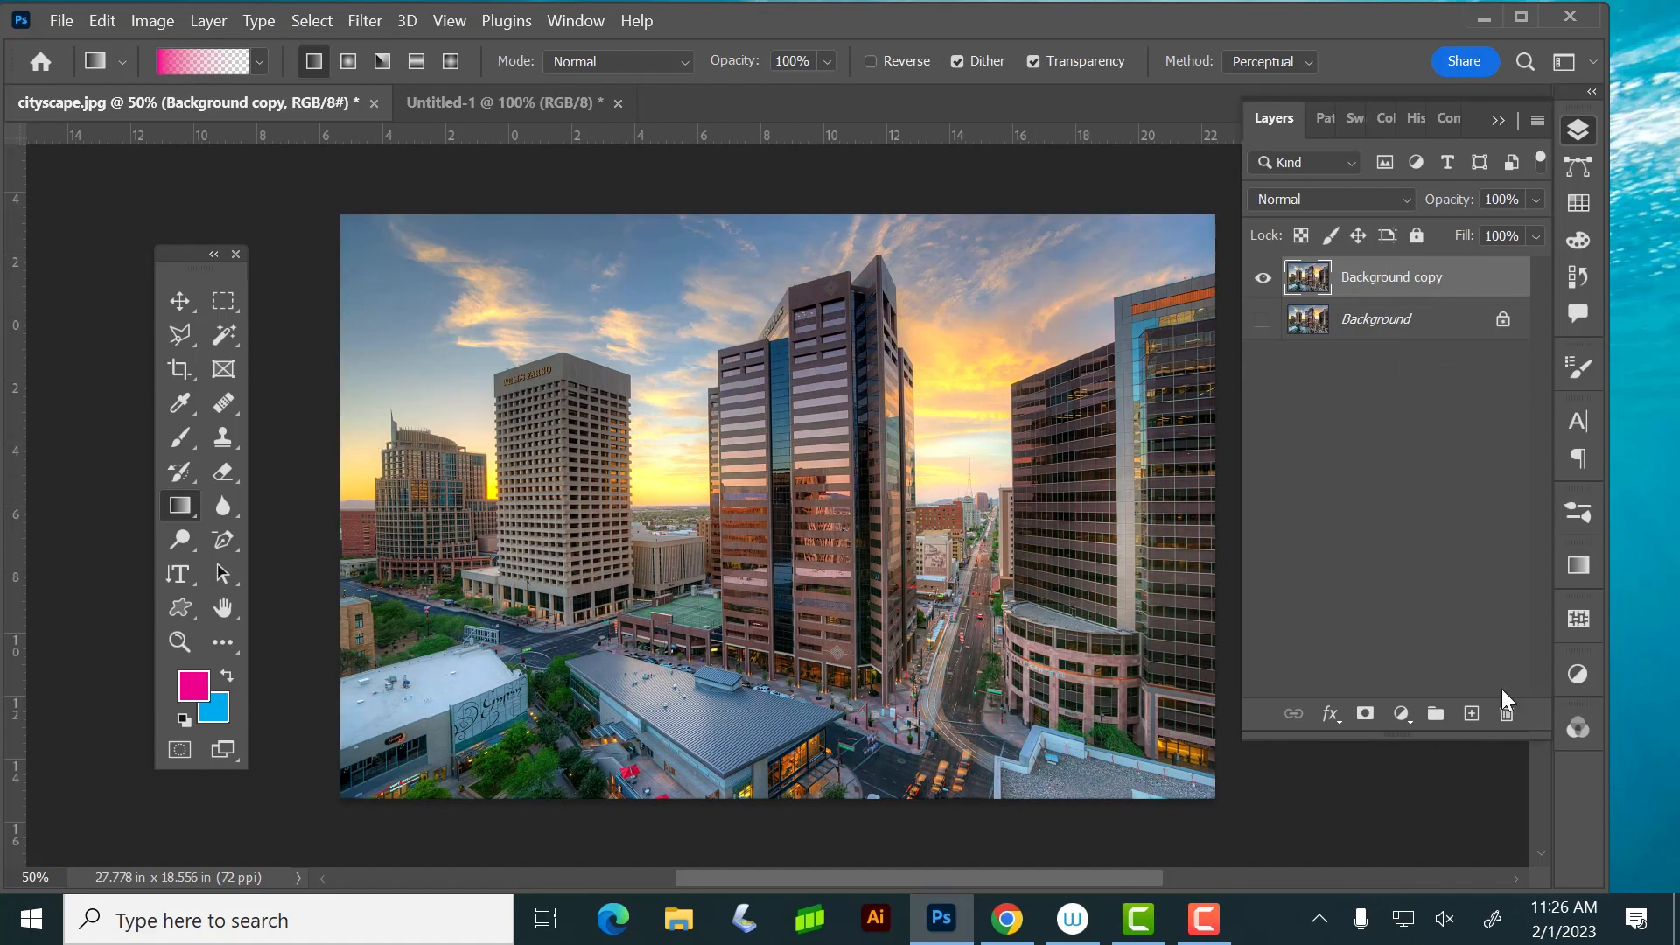
left_click(1398, 710)
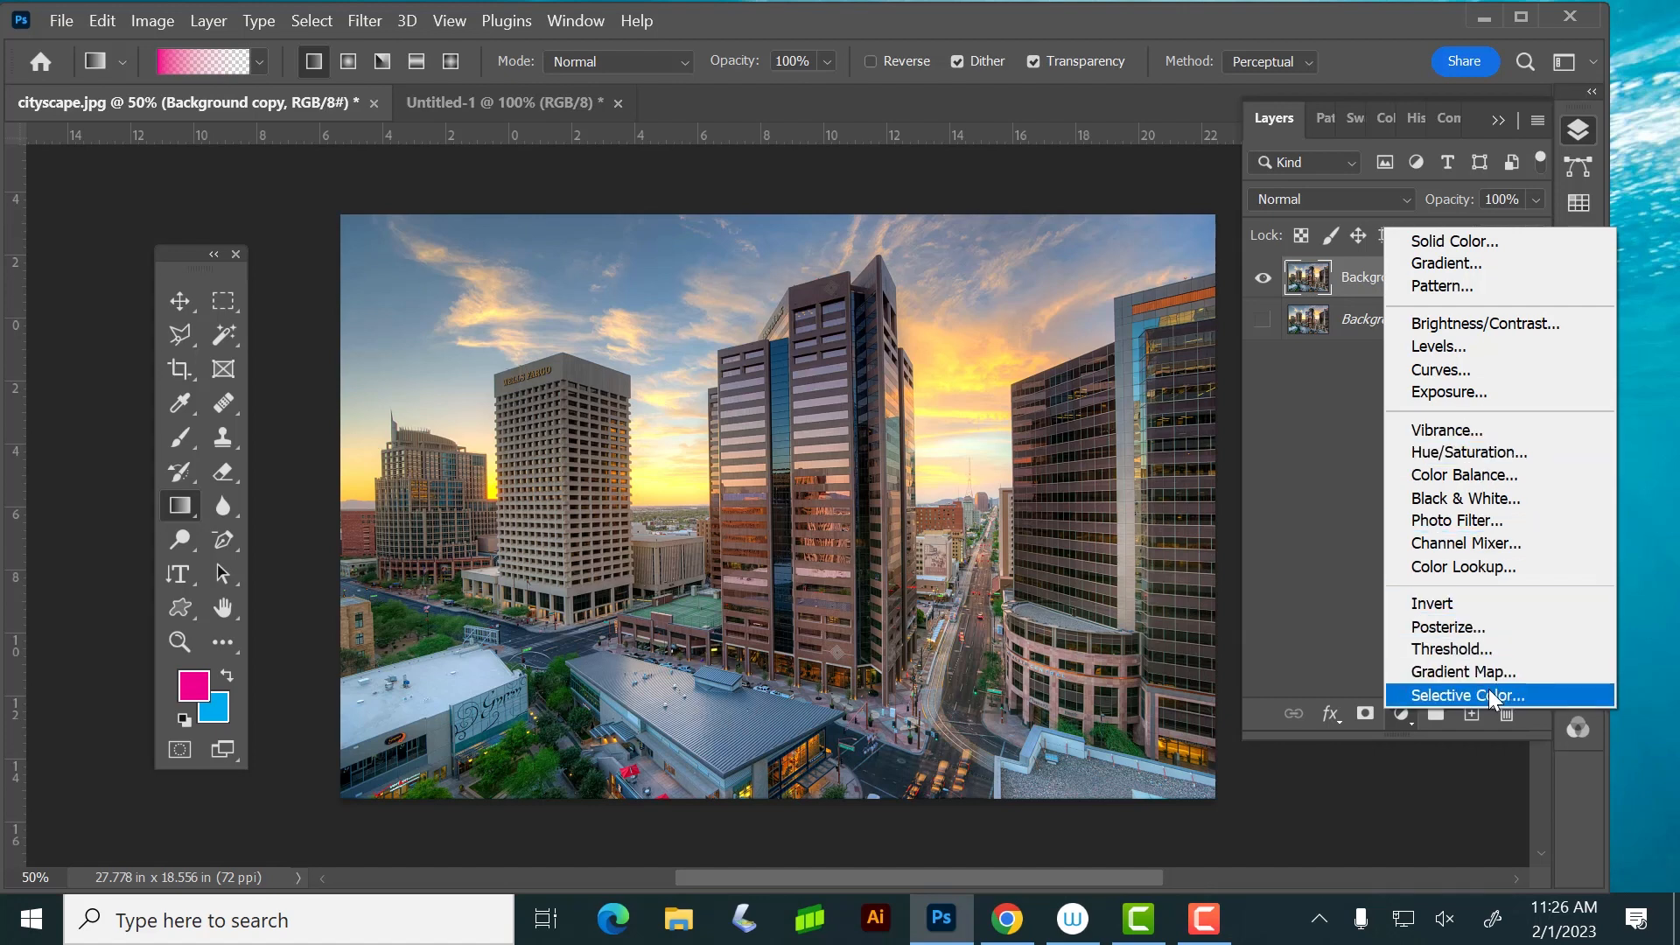
left_click(1125, 176)
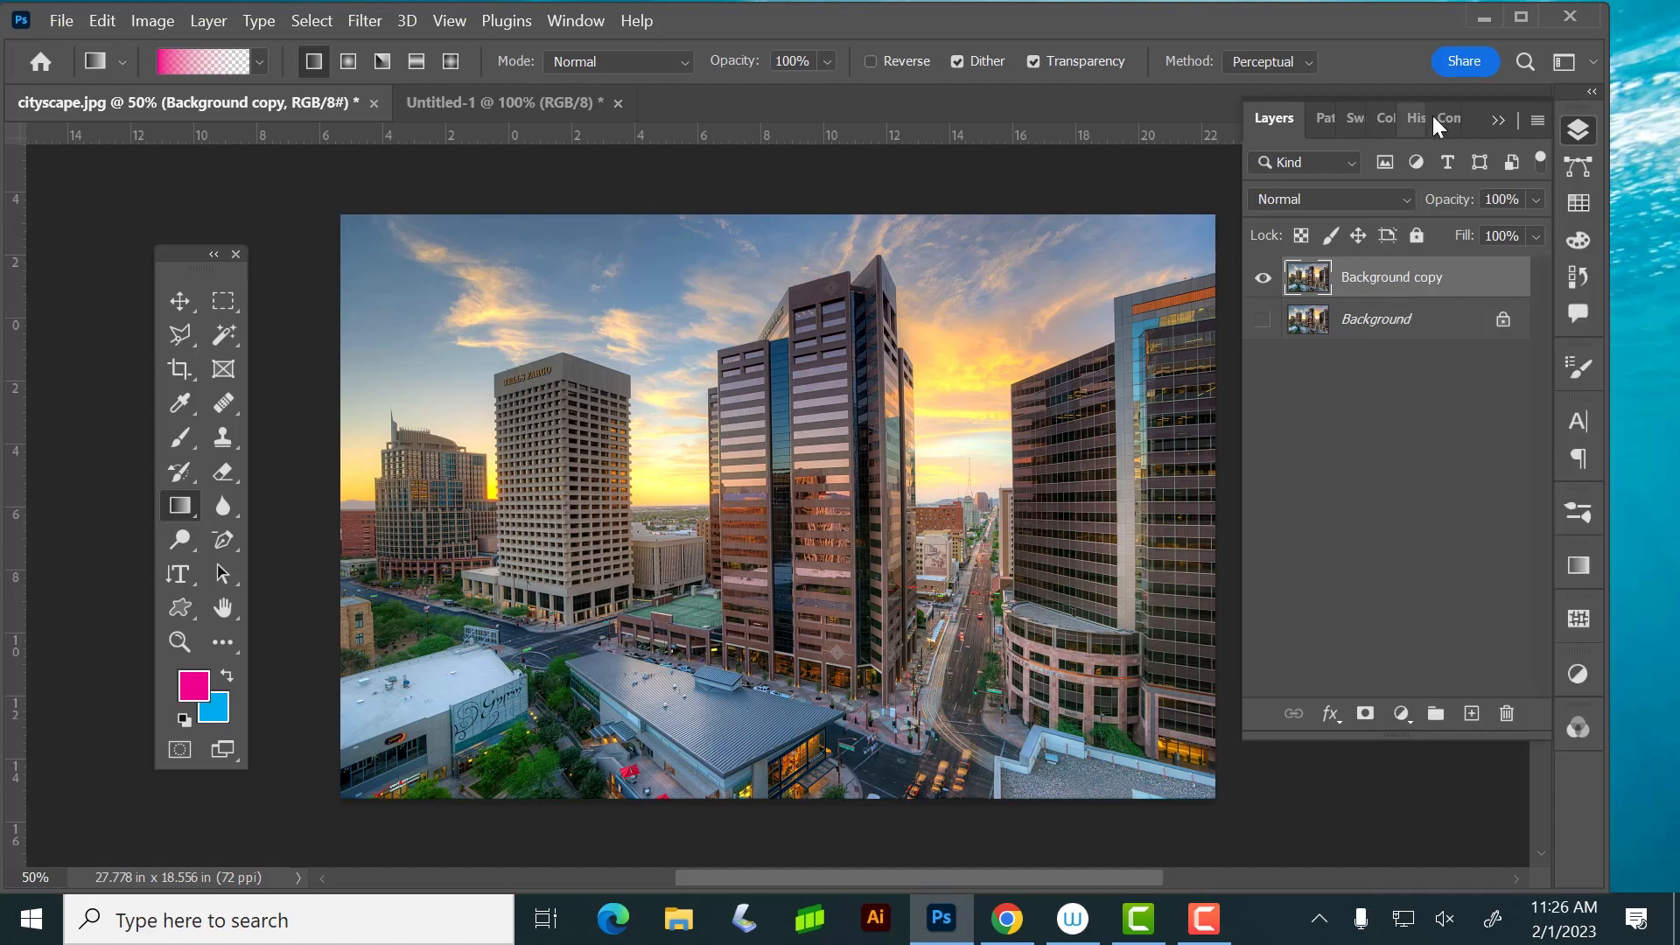
left_click(1572, 133)
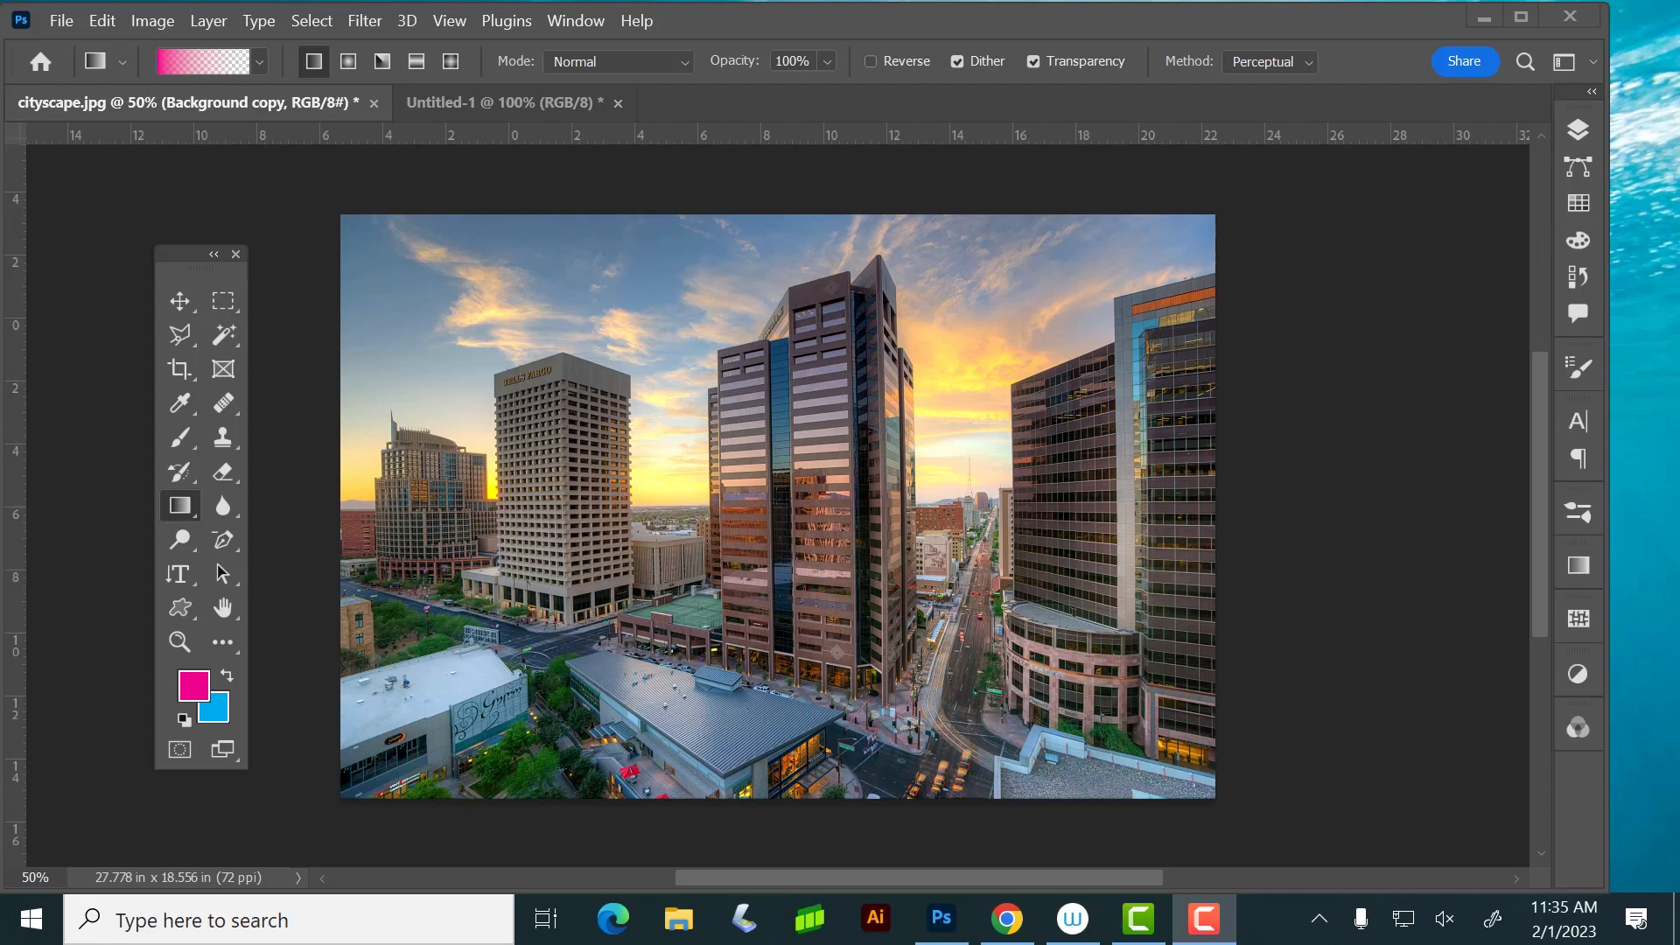
left_click(1571, 123)
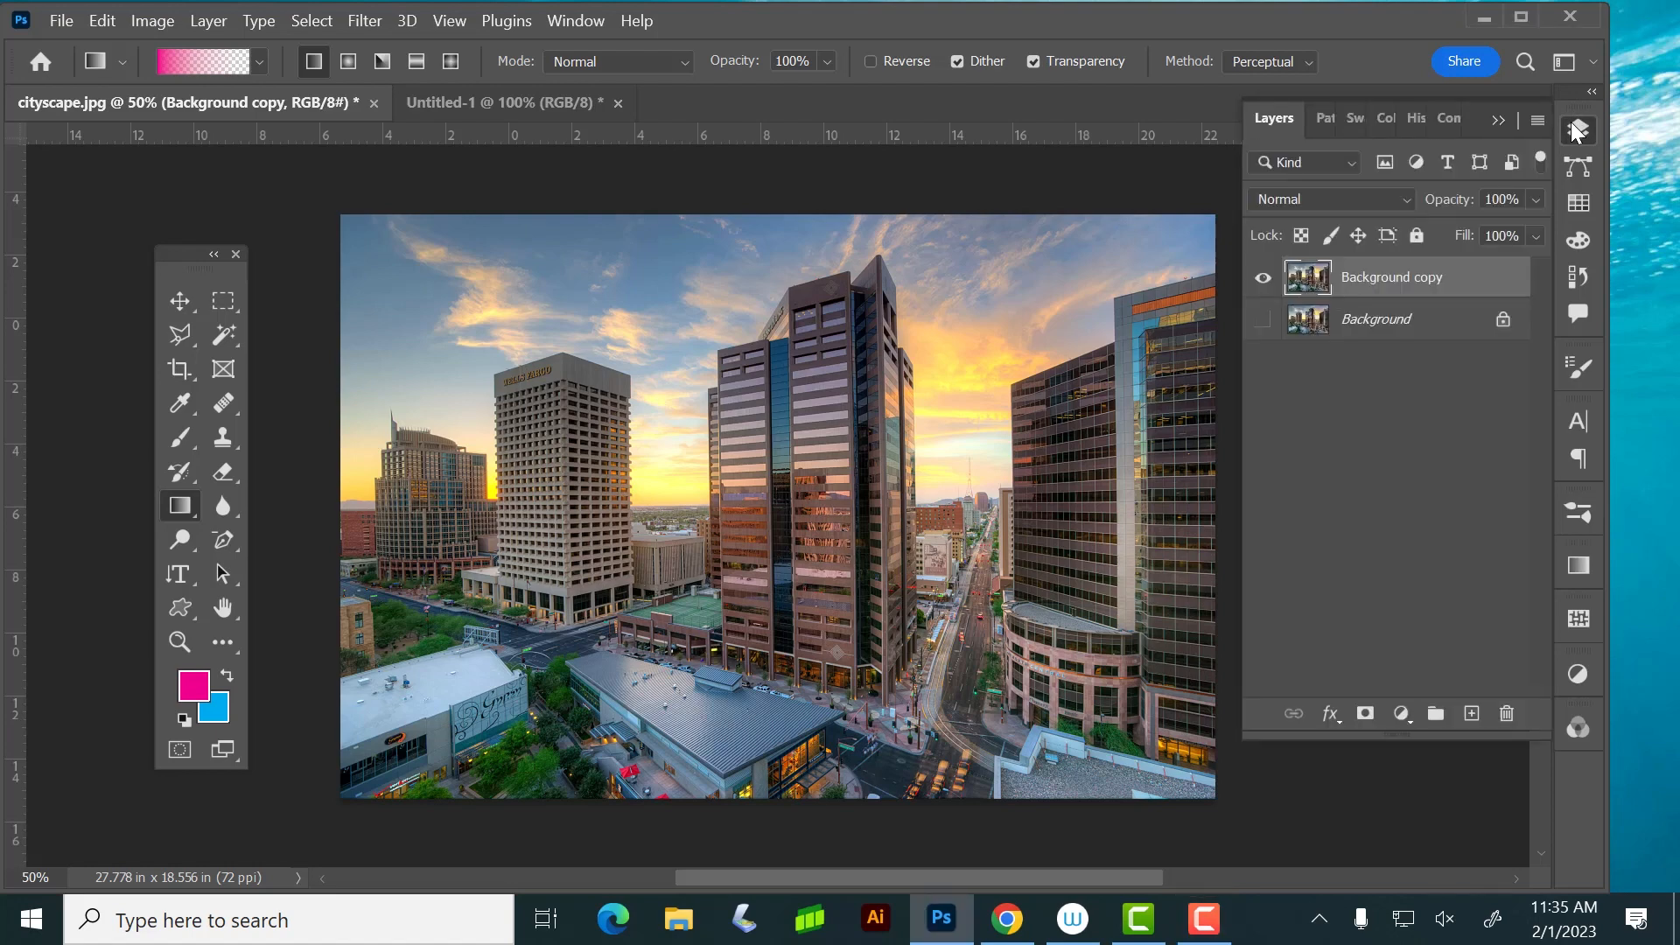
Select the original Background layer and switch its visibility on and off
left_click(1400, 321)
left_click(1263, 321)
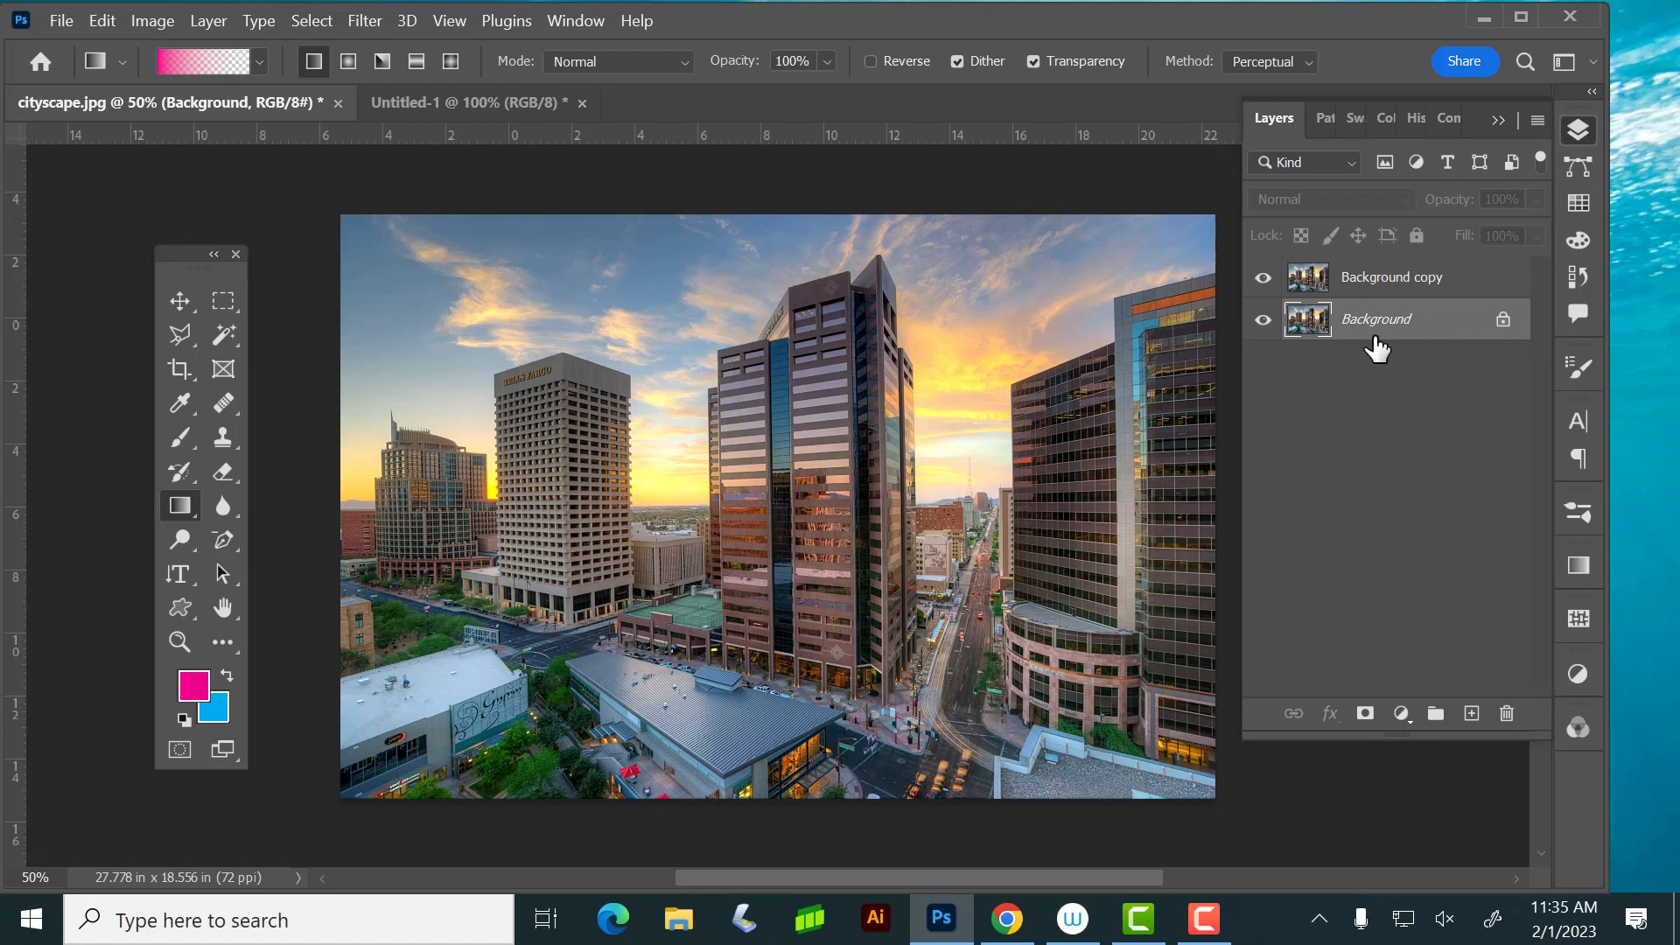
left_click(1263, 320)
Hide the Background layer and try to distort Background copy by pulling its two upper corners inward and down
left_click(1413, 280)
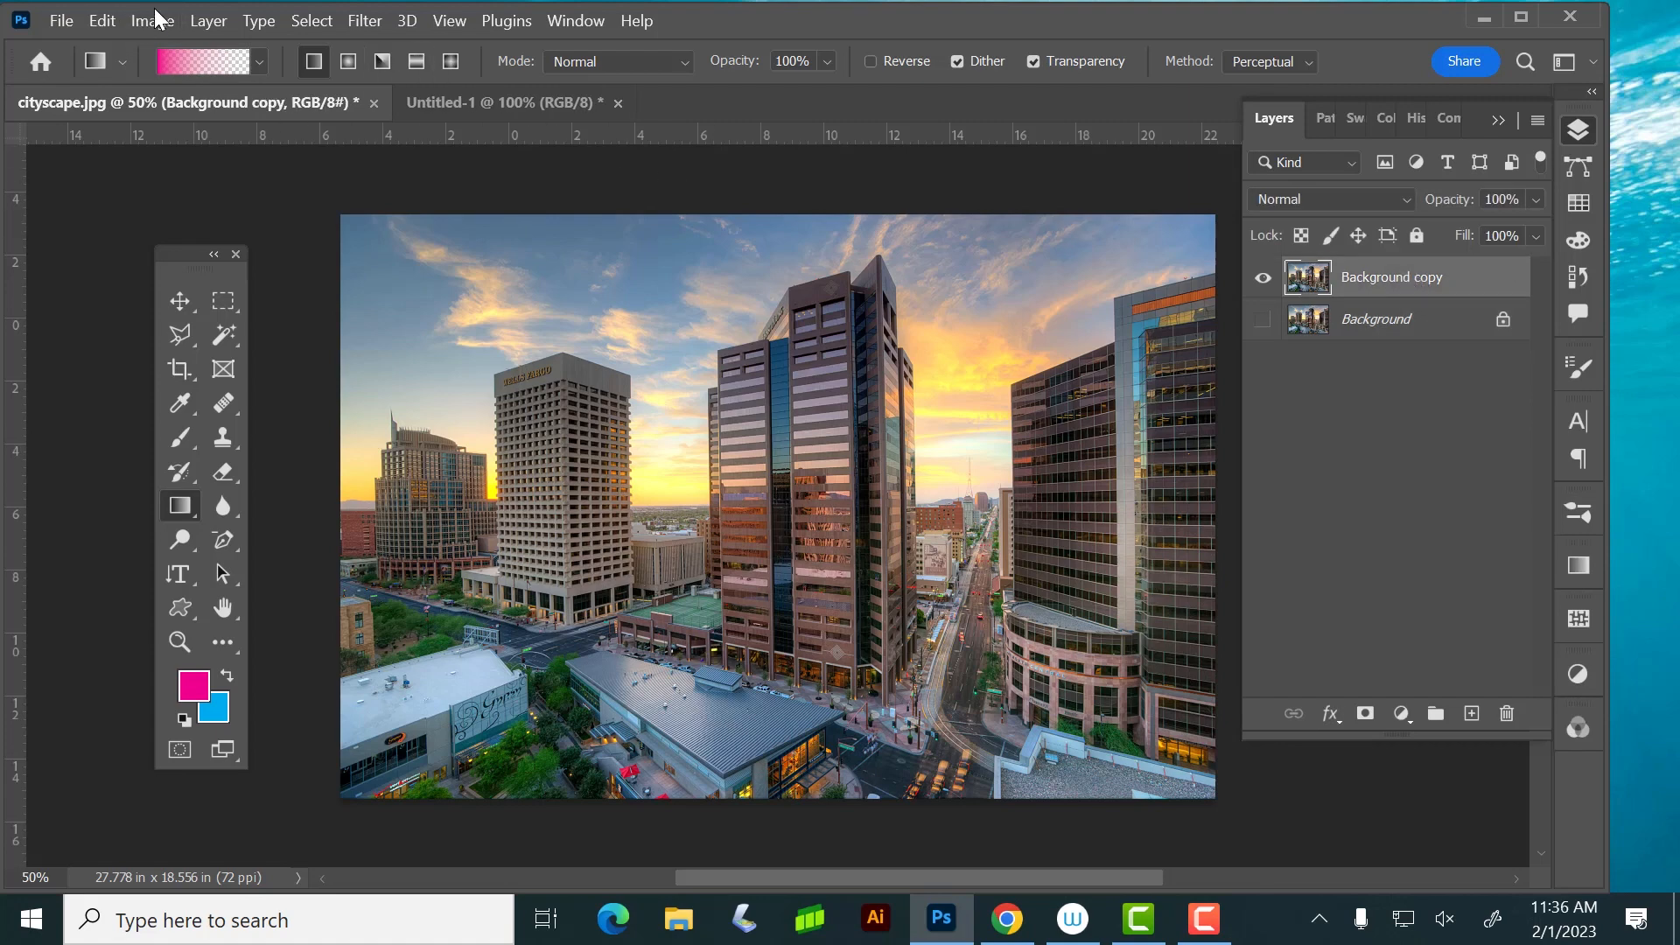
left_click(101, 20)
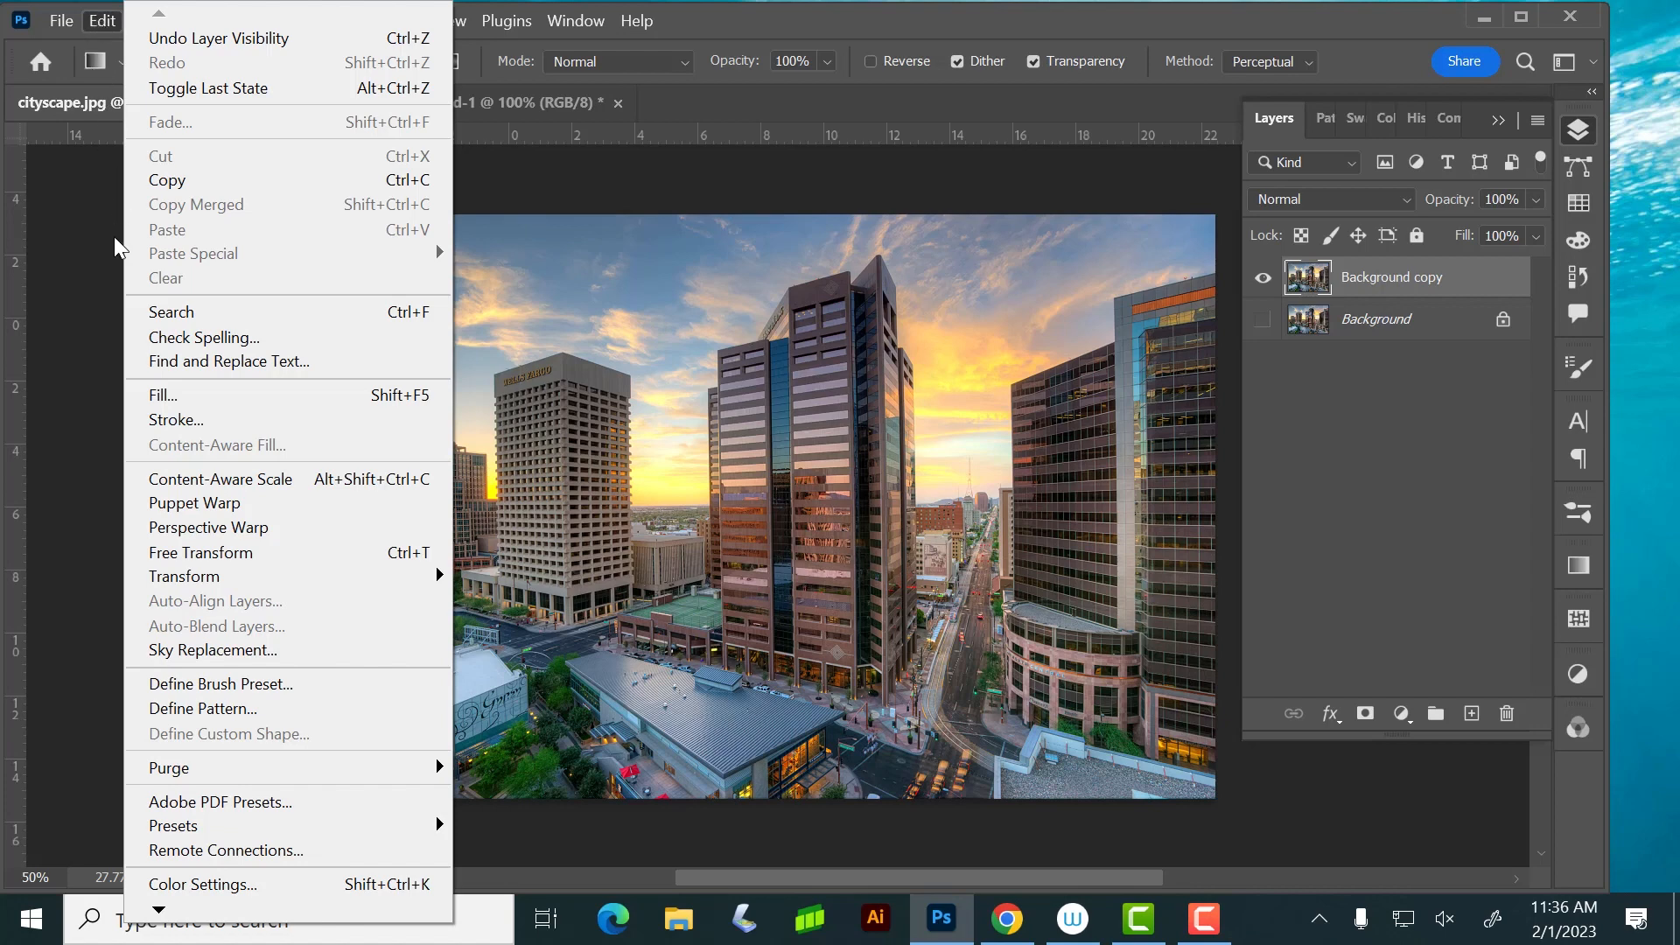
mouse_move(193, 584)
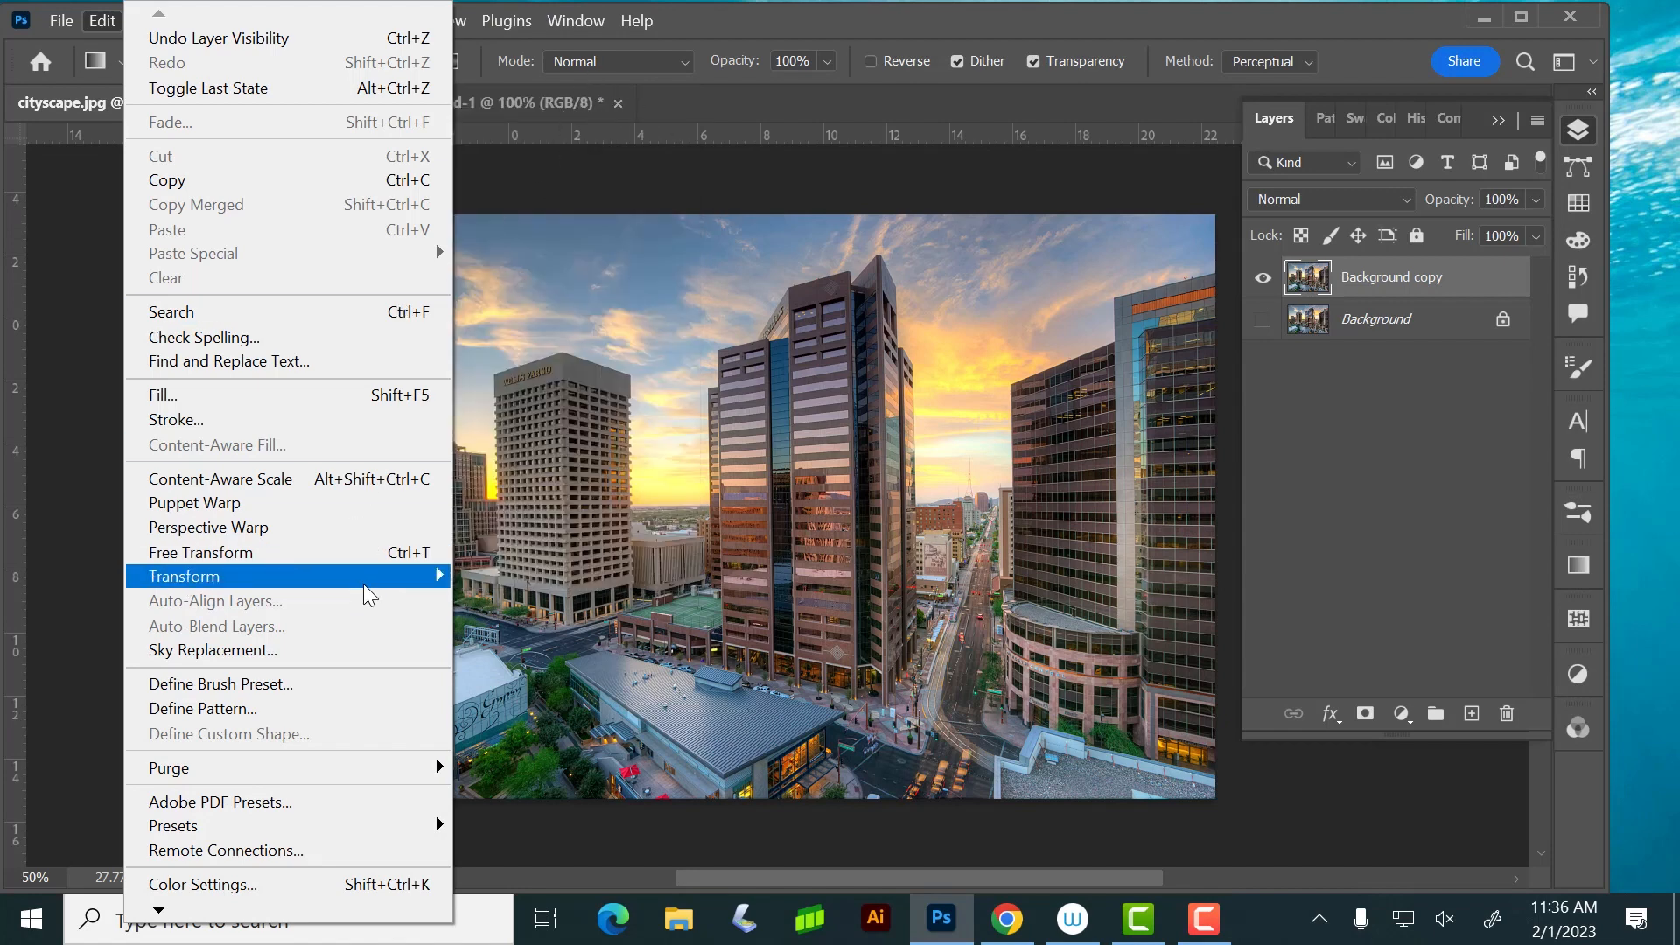
mouse_move(311, 581)
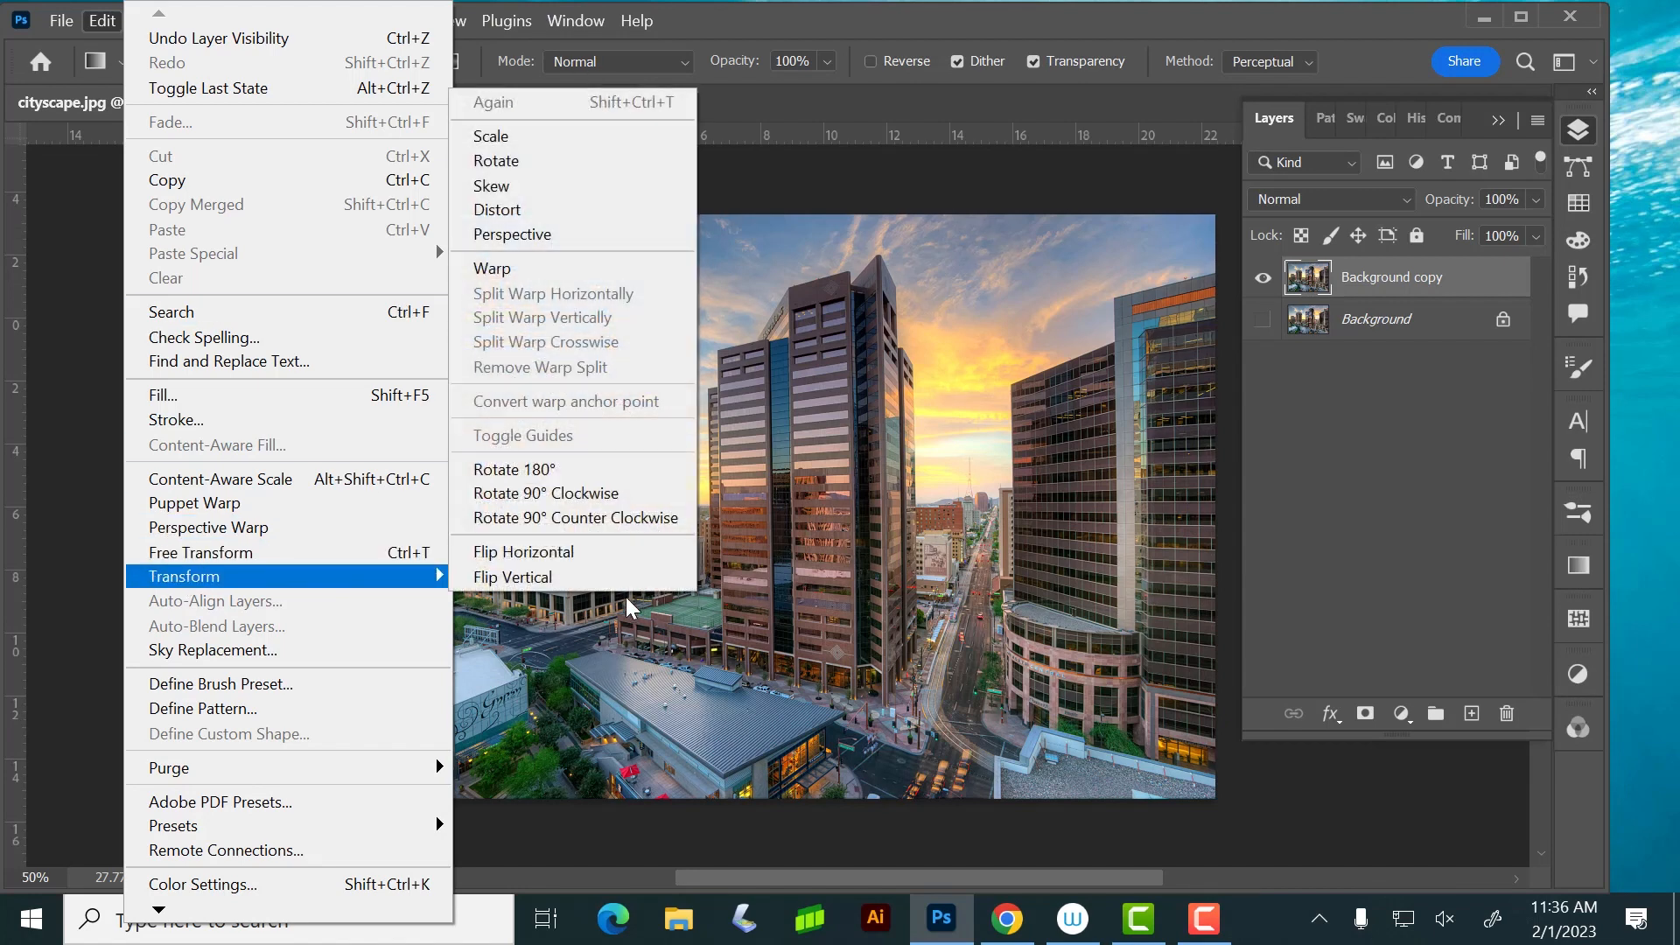
left_click(602, 209)
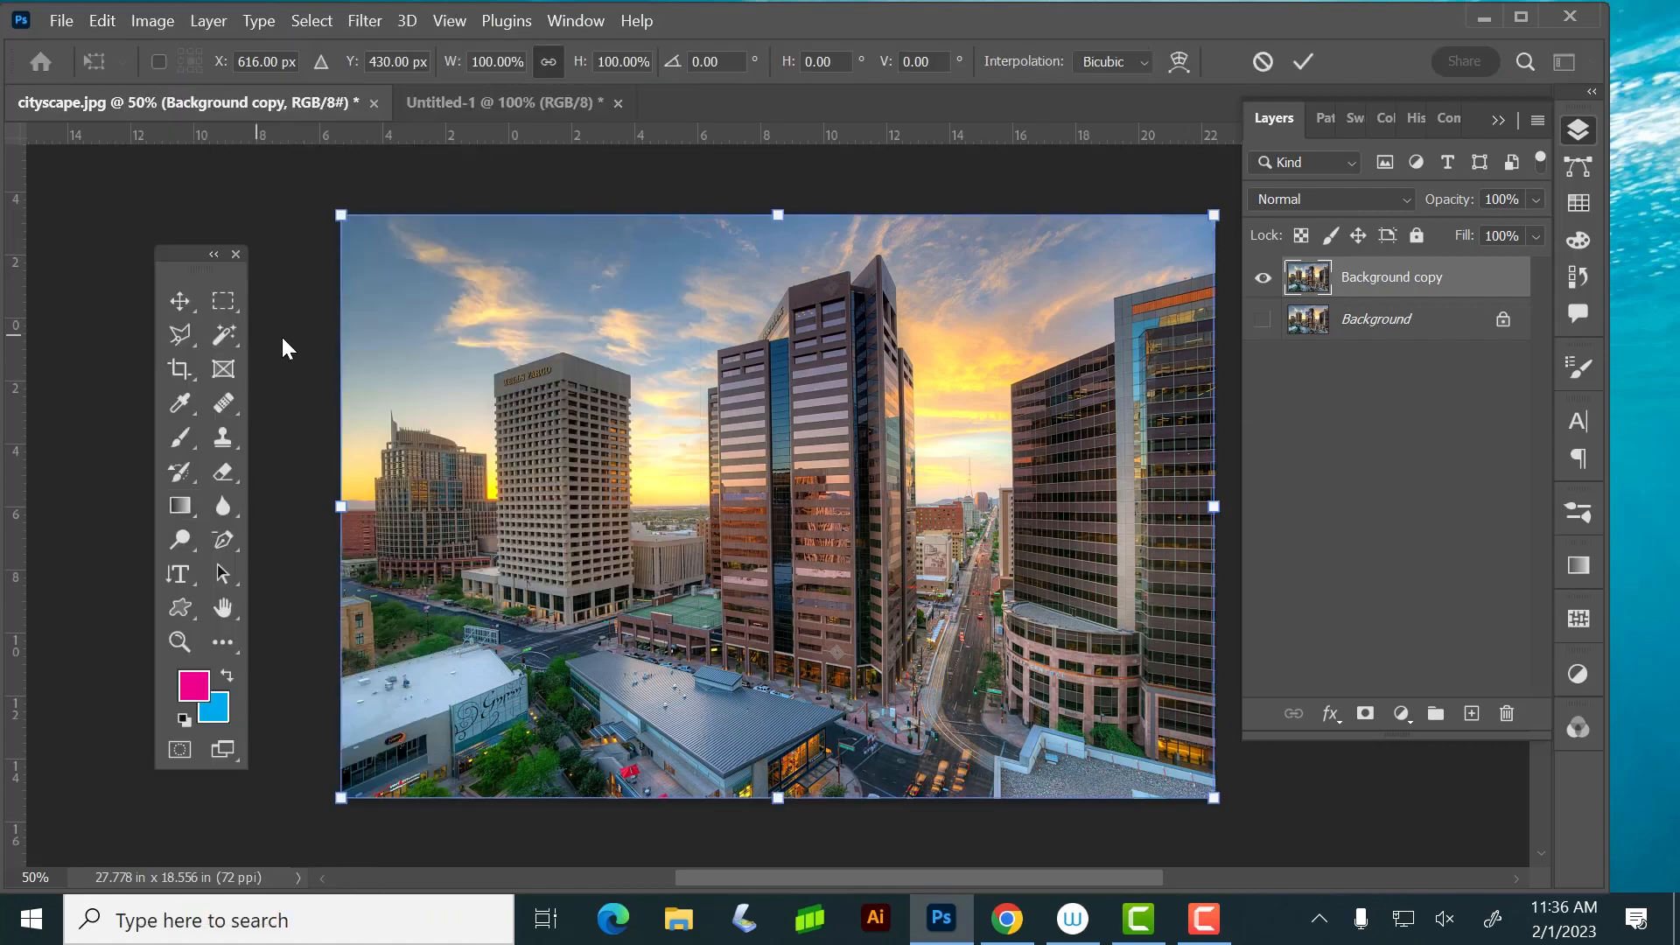
left_click_drag(340, 210, 411, 337)
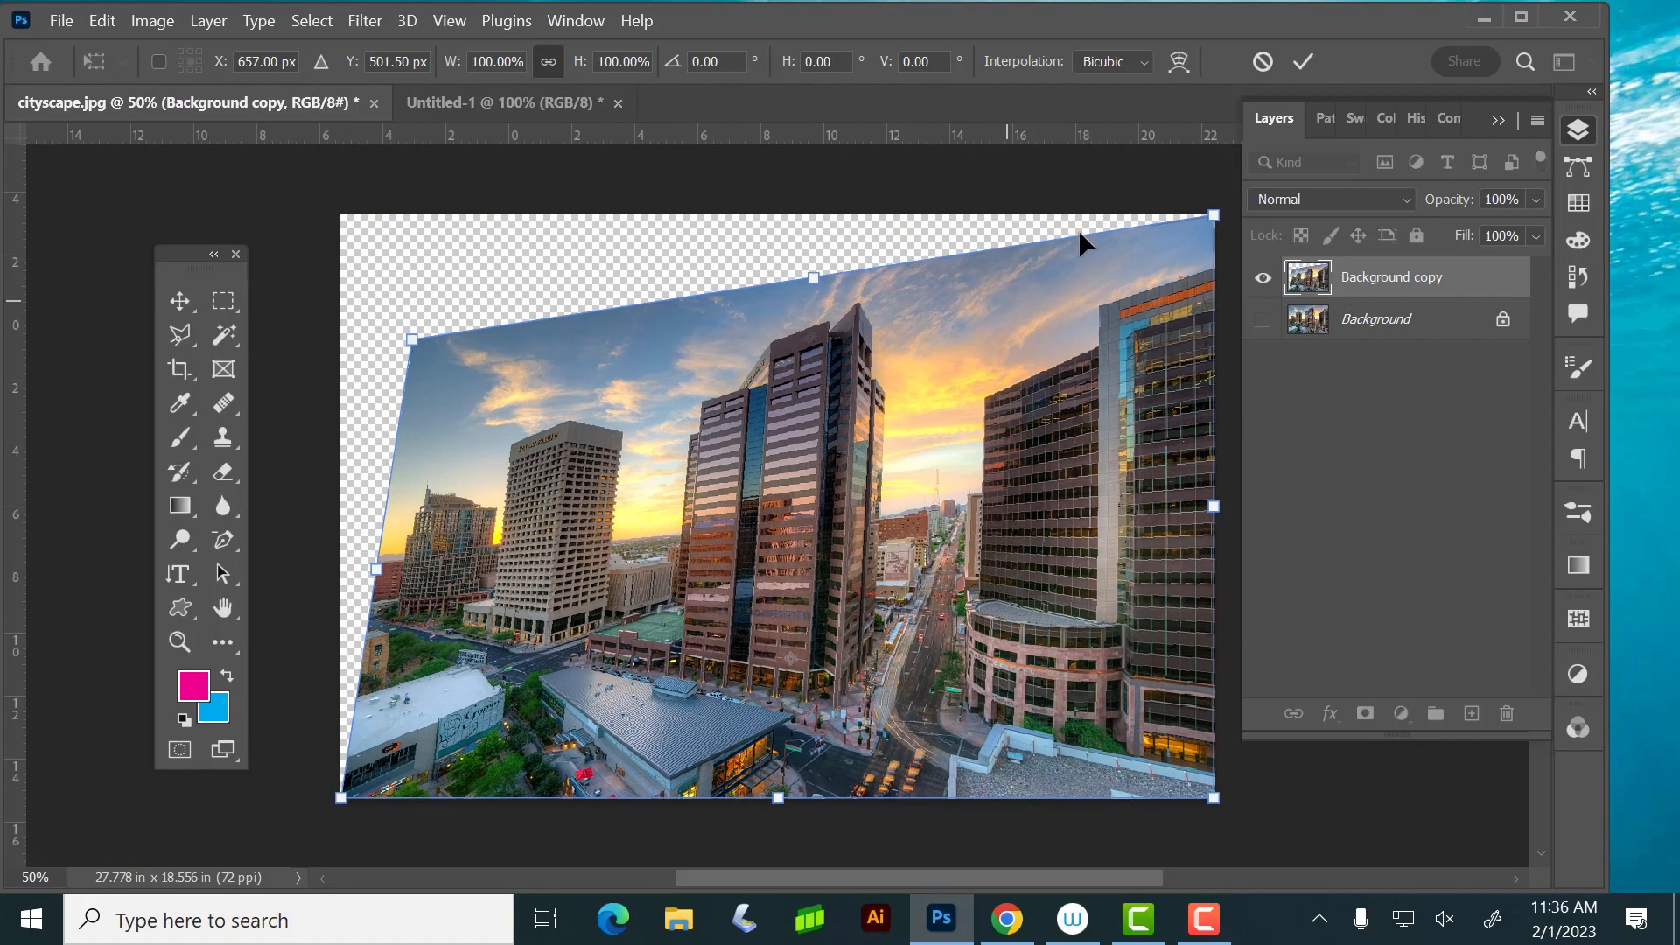
left_click_drag(1216, 215, 1028, 591)
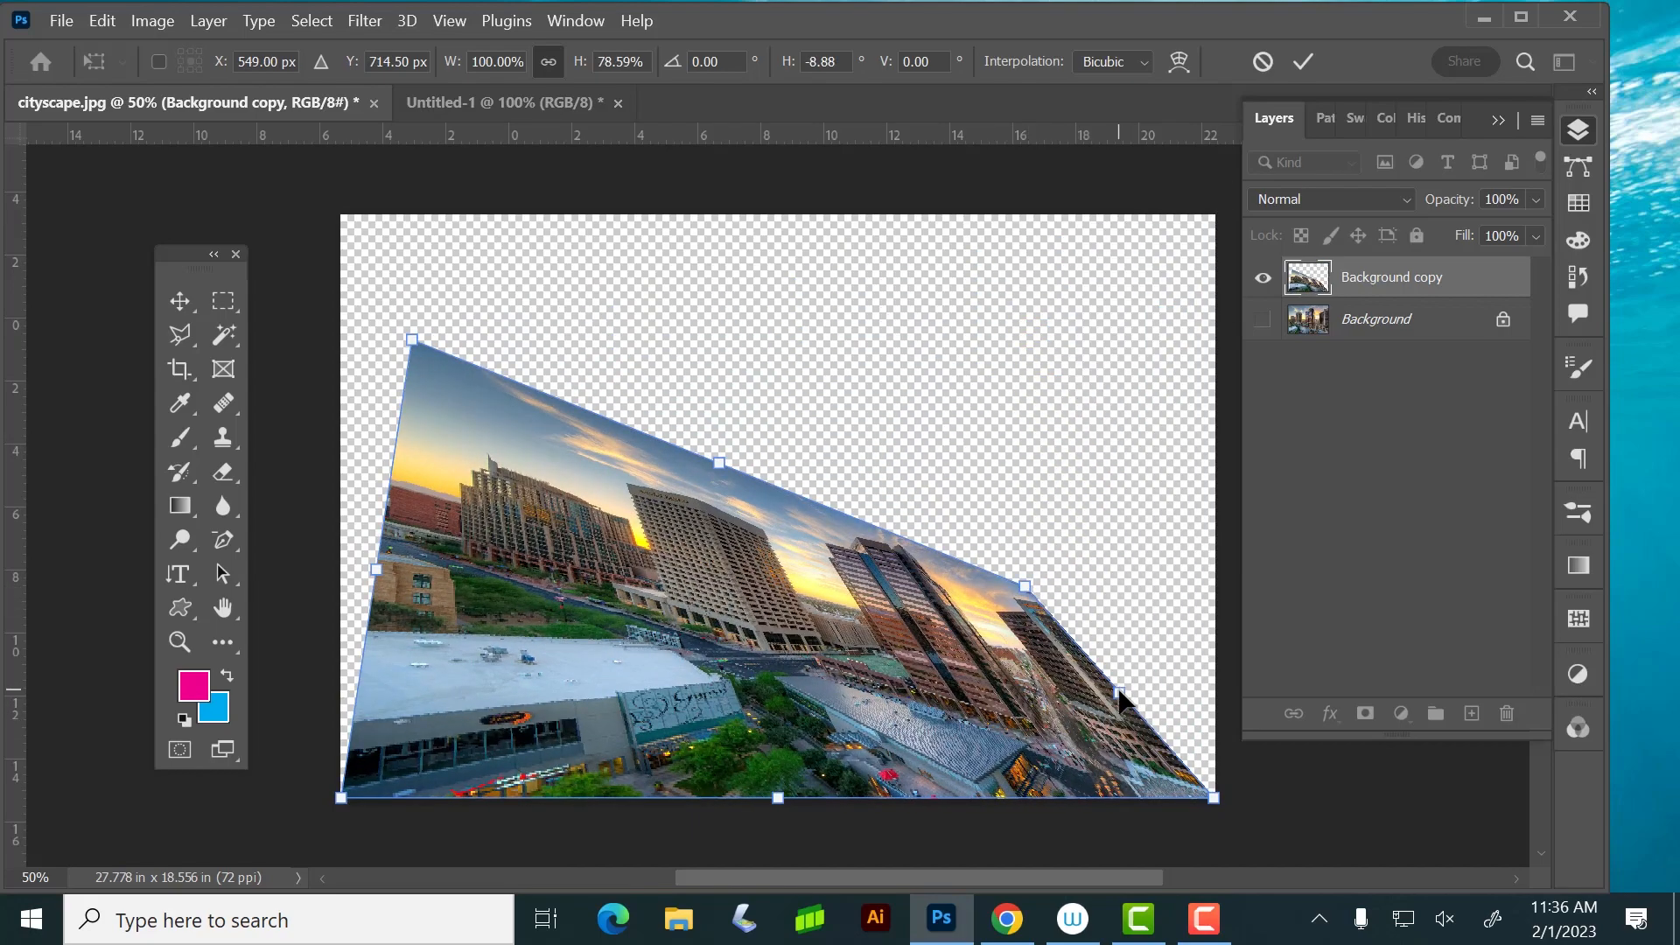
left_click_drag(1120, 693, 1099, 325)
Undo the corner distortions of the Background copy layer
key("ctrl+z")
key("ctrl+z")
key("ctrl+z")
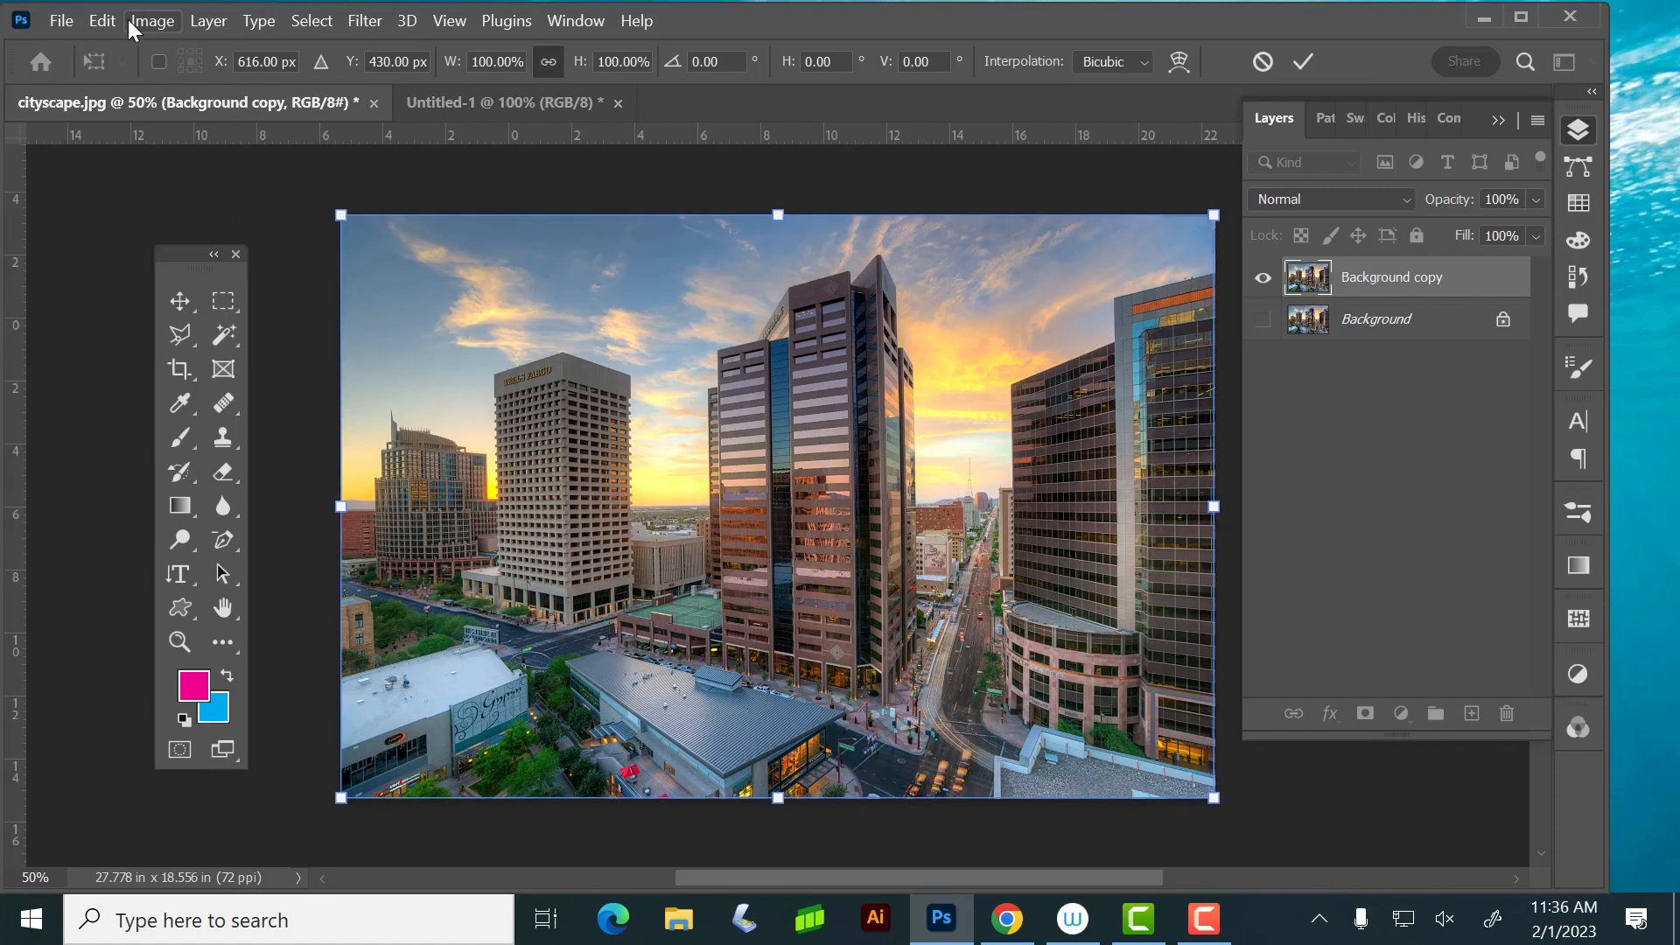
Try to skew Background copy by shifting its left edge down and its top edge sideways, and undo both changes
left_click(103, 20)
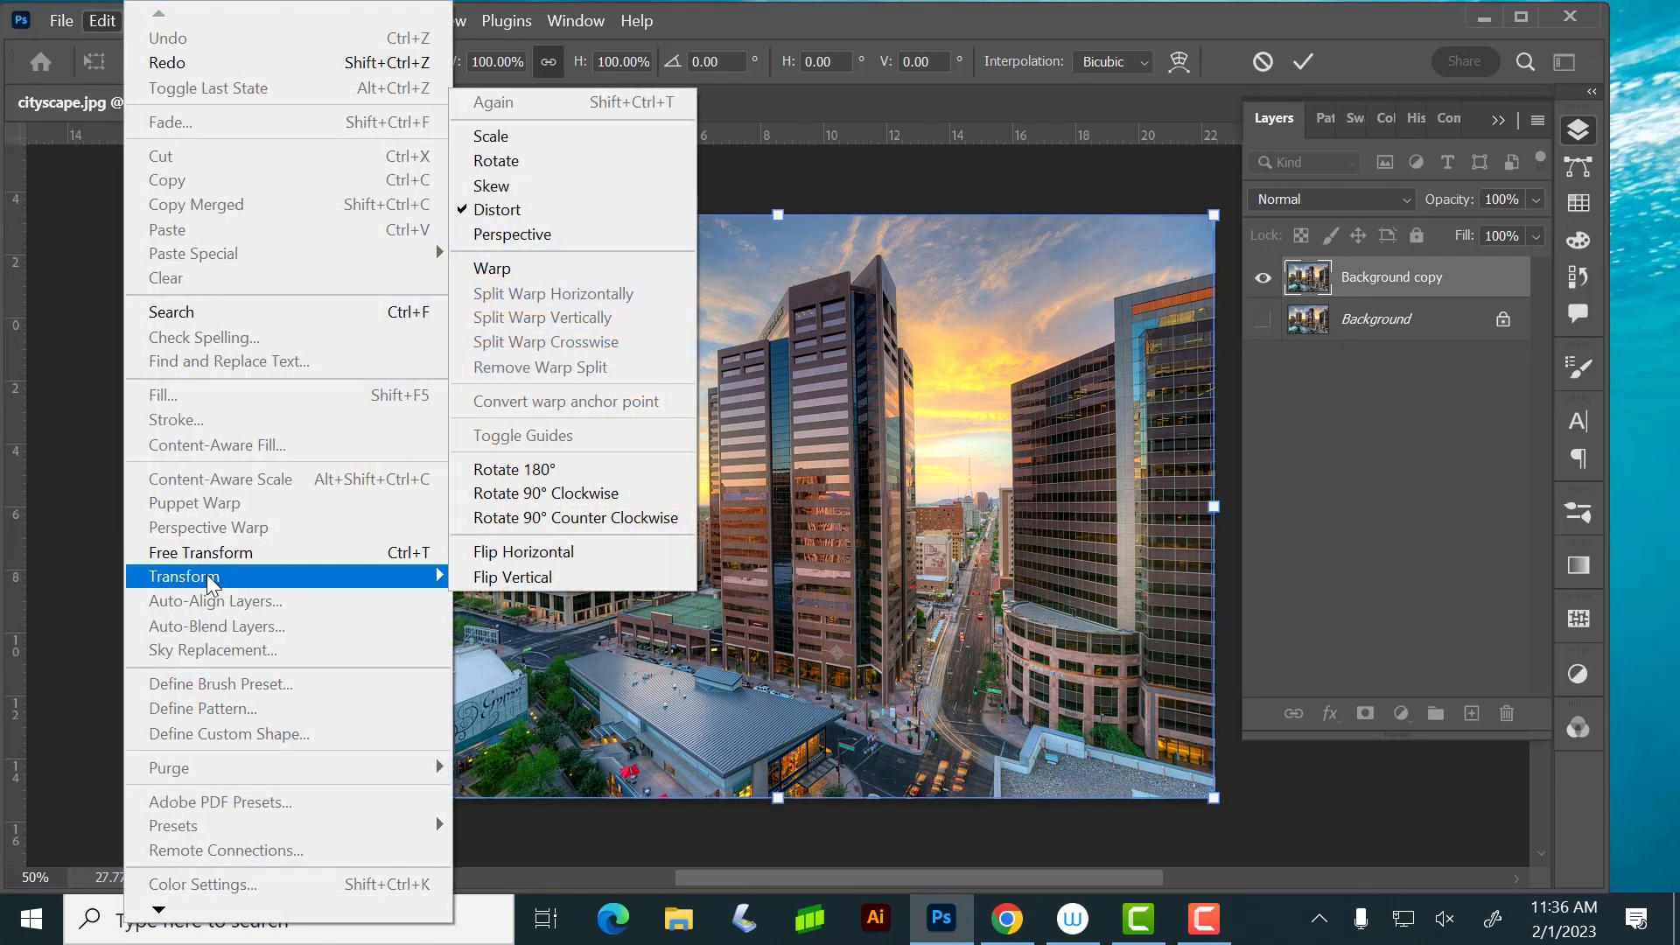
left_click(525, 194)
left_click_drag(341, 505, 343, 630)
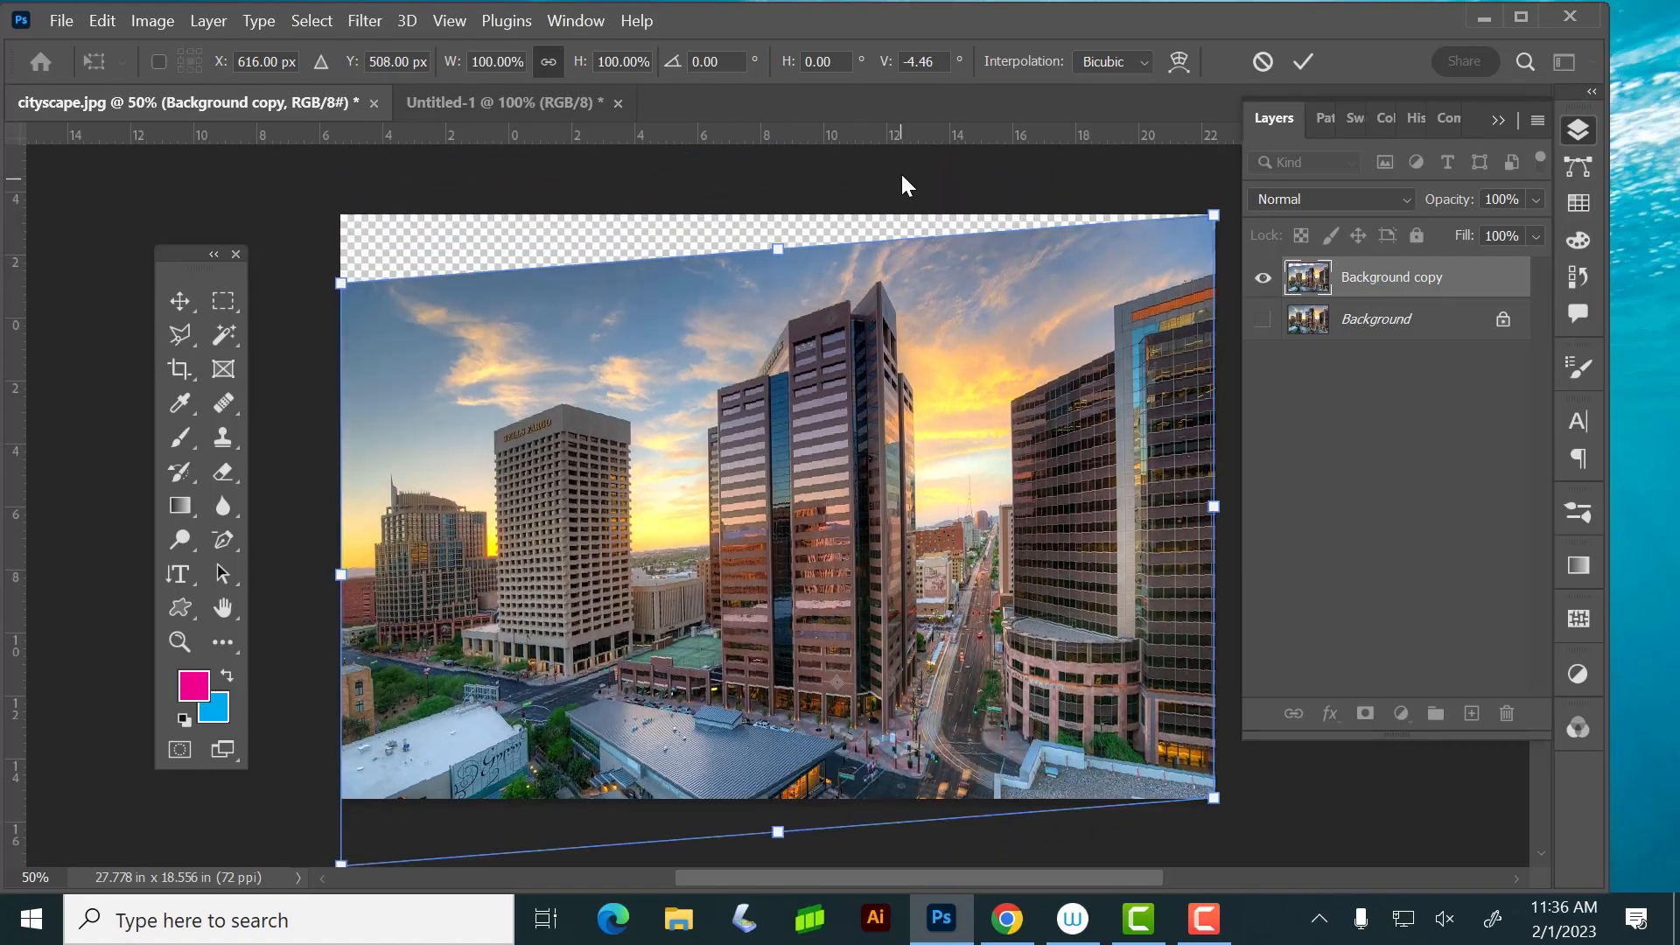
left_click_drag(774, 252, 907, 181)
key("ctrl+z")
key("ctrl+z")
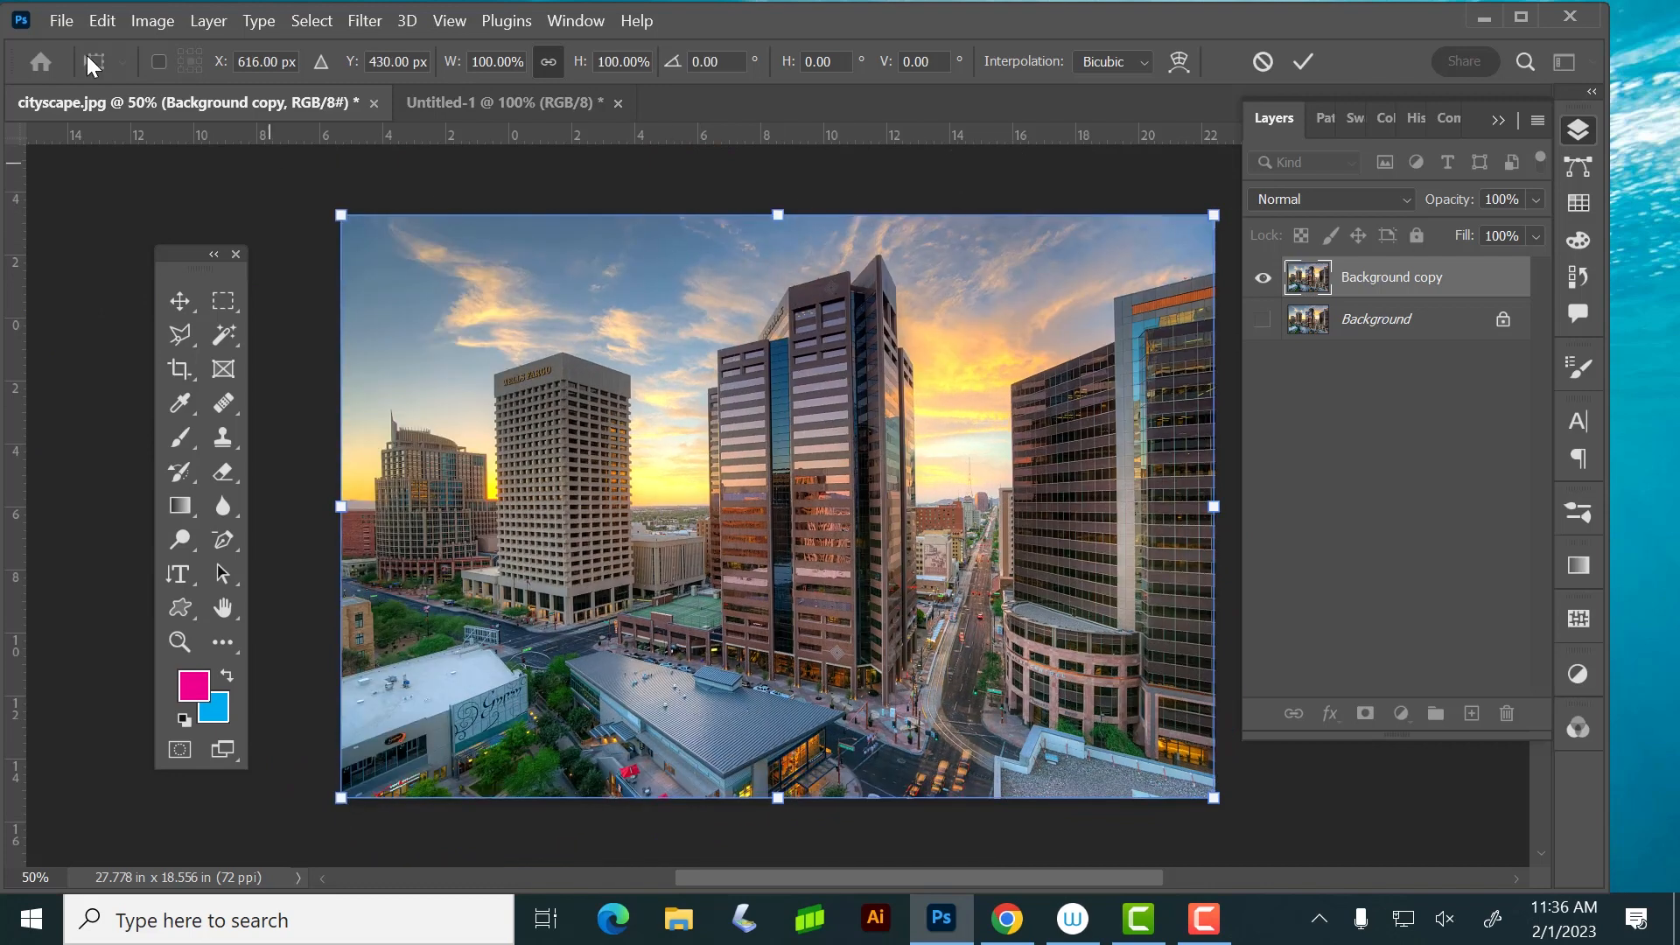
Warp Background copy with the default grid, pulling the area beside the left tower up and the central tower's area down
left_click(101, 21)
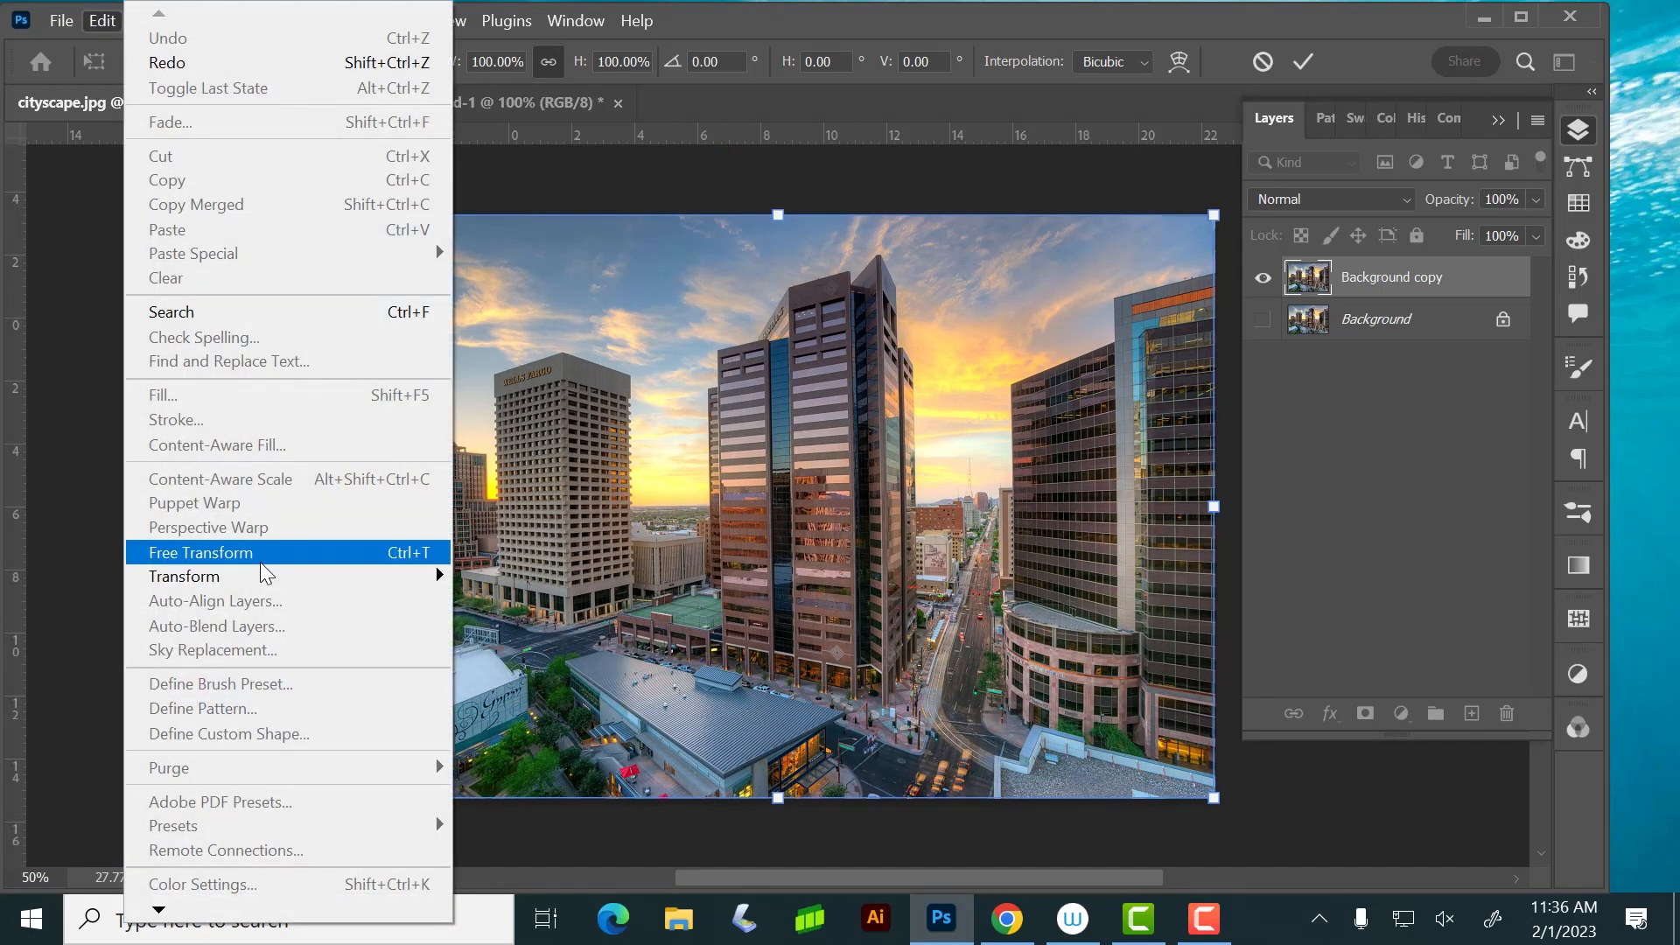
mouse_move(264, 584)
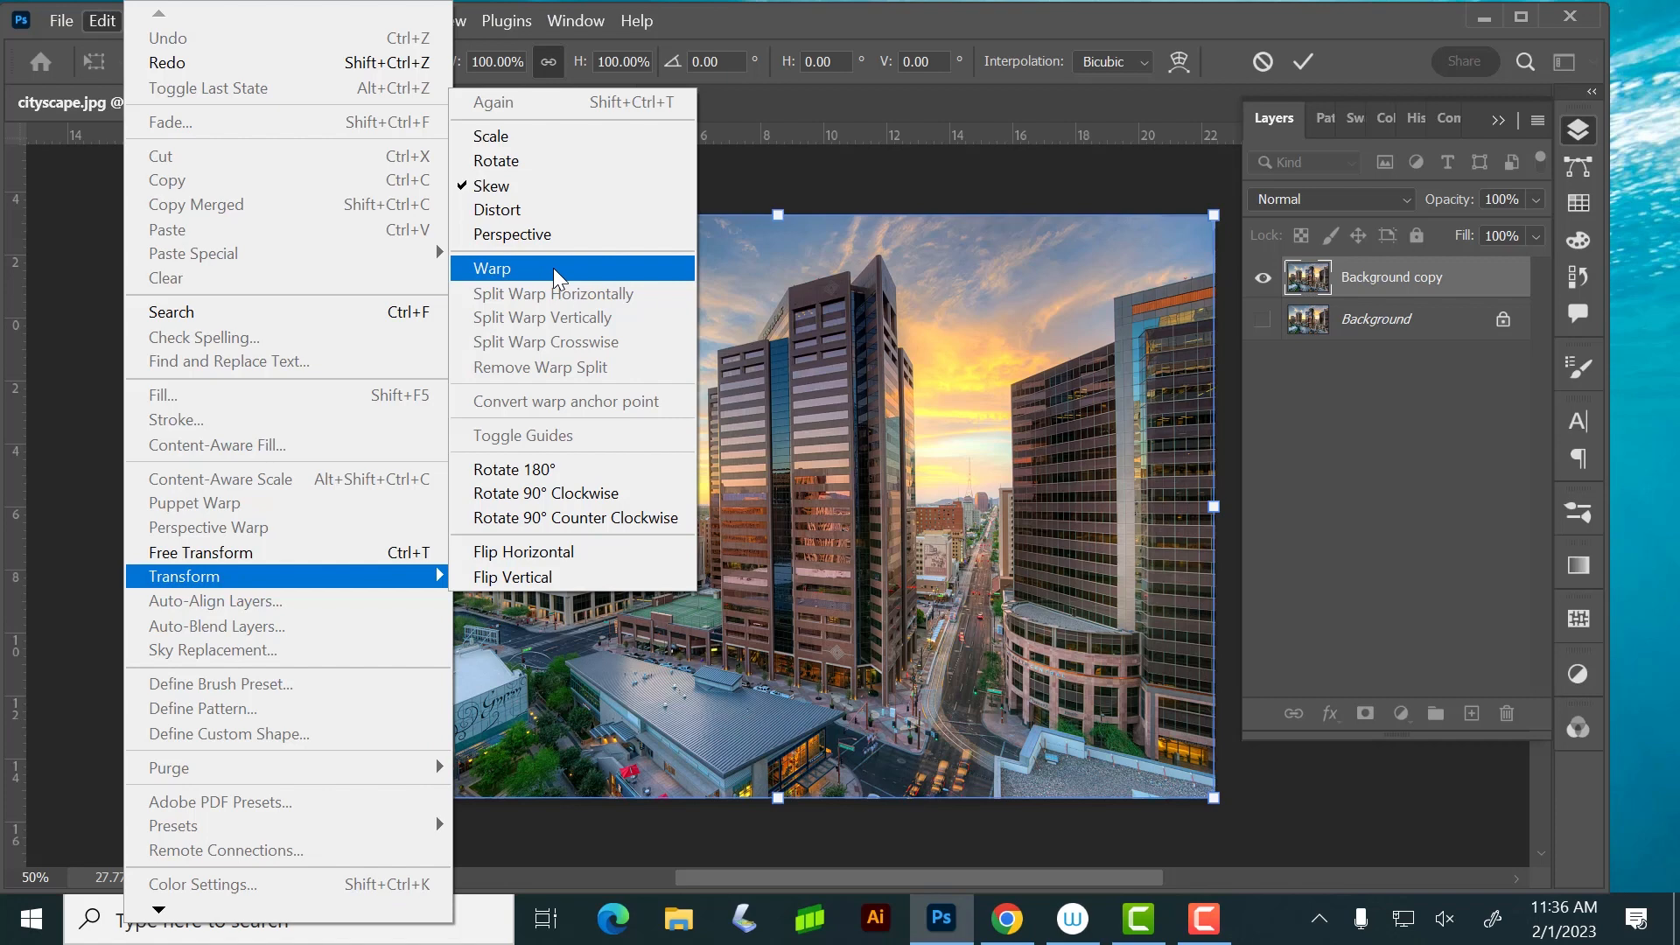
left_click(553, 268)
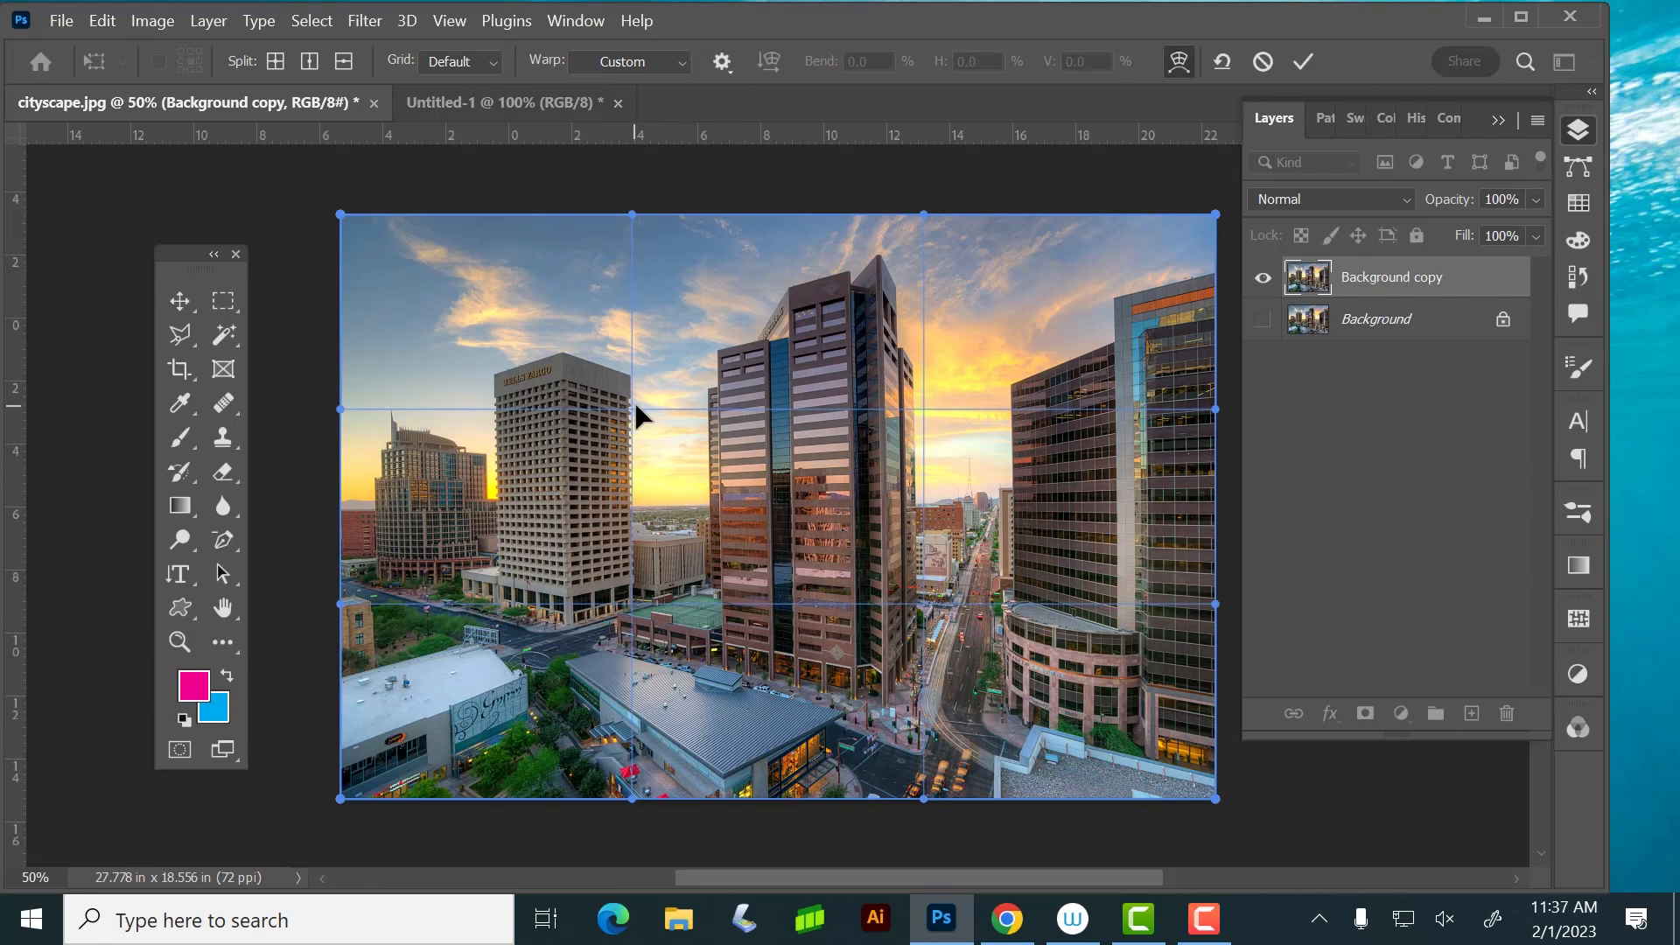
left_click_drag(632, 409, 600, 345)
left_click_drag(899, 369, 880, 434)
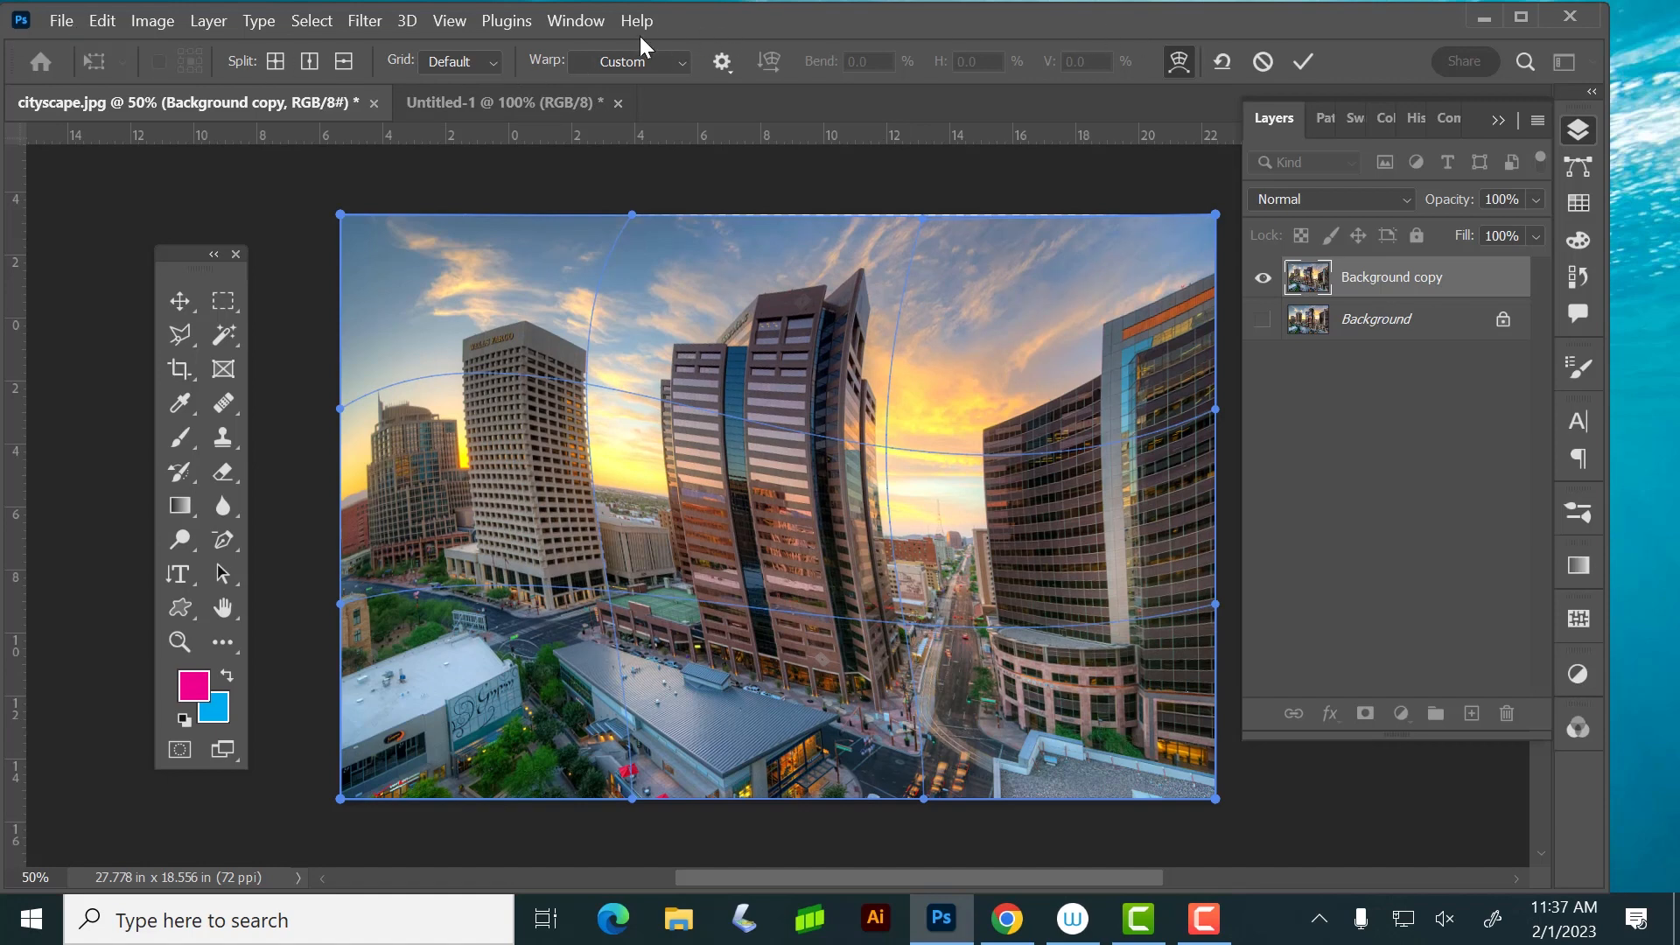
Set the warp grid to 5 x 5, bend the tops of the central and right buildings, and apply the warp
left_click(492, 62)
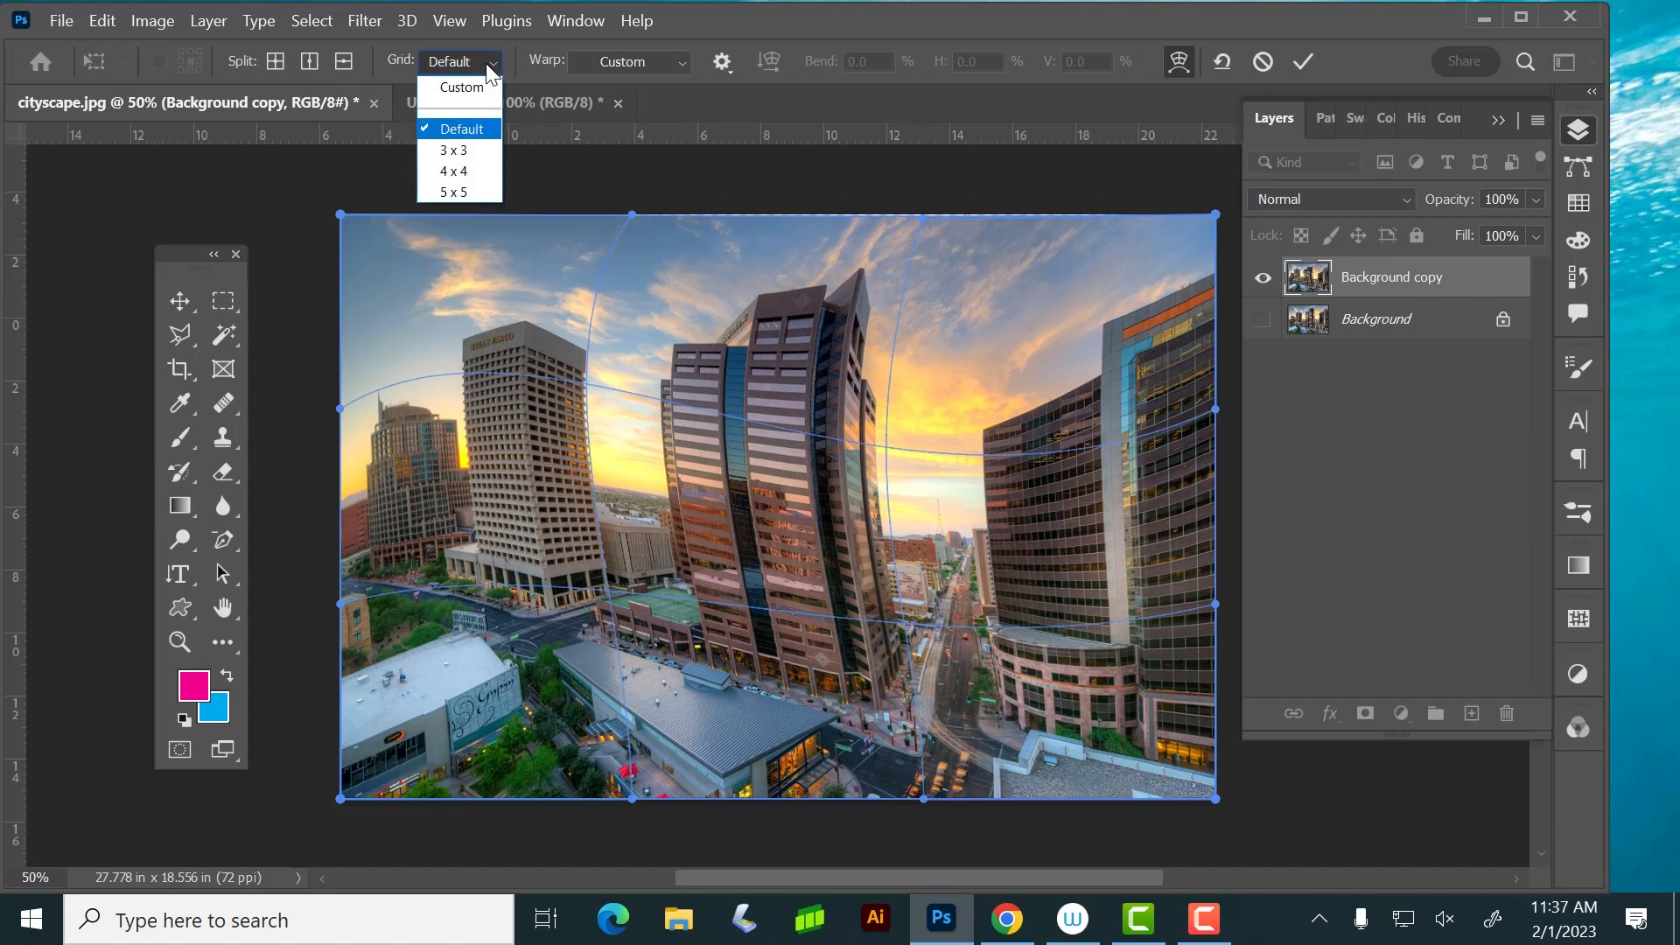
left_click(468, 184)
left_click(792, 385)
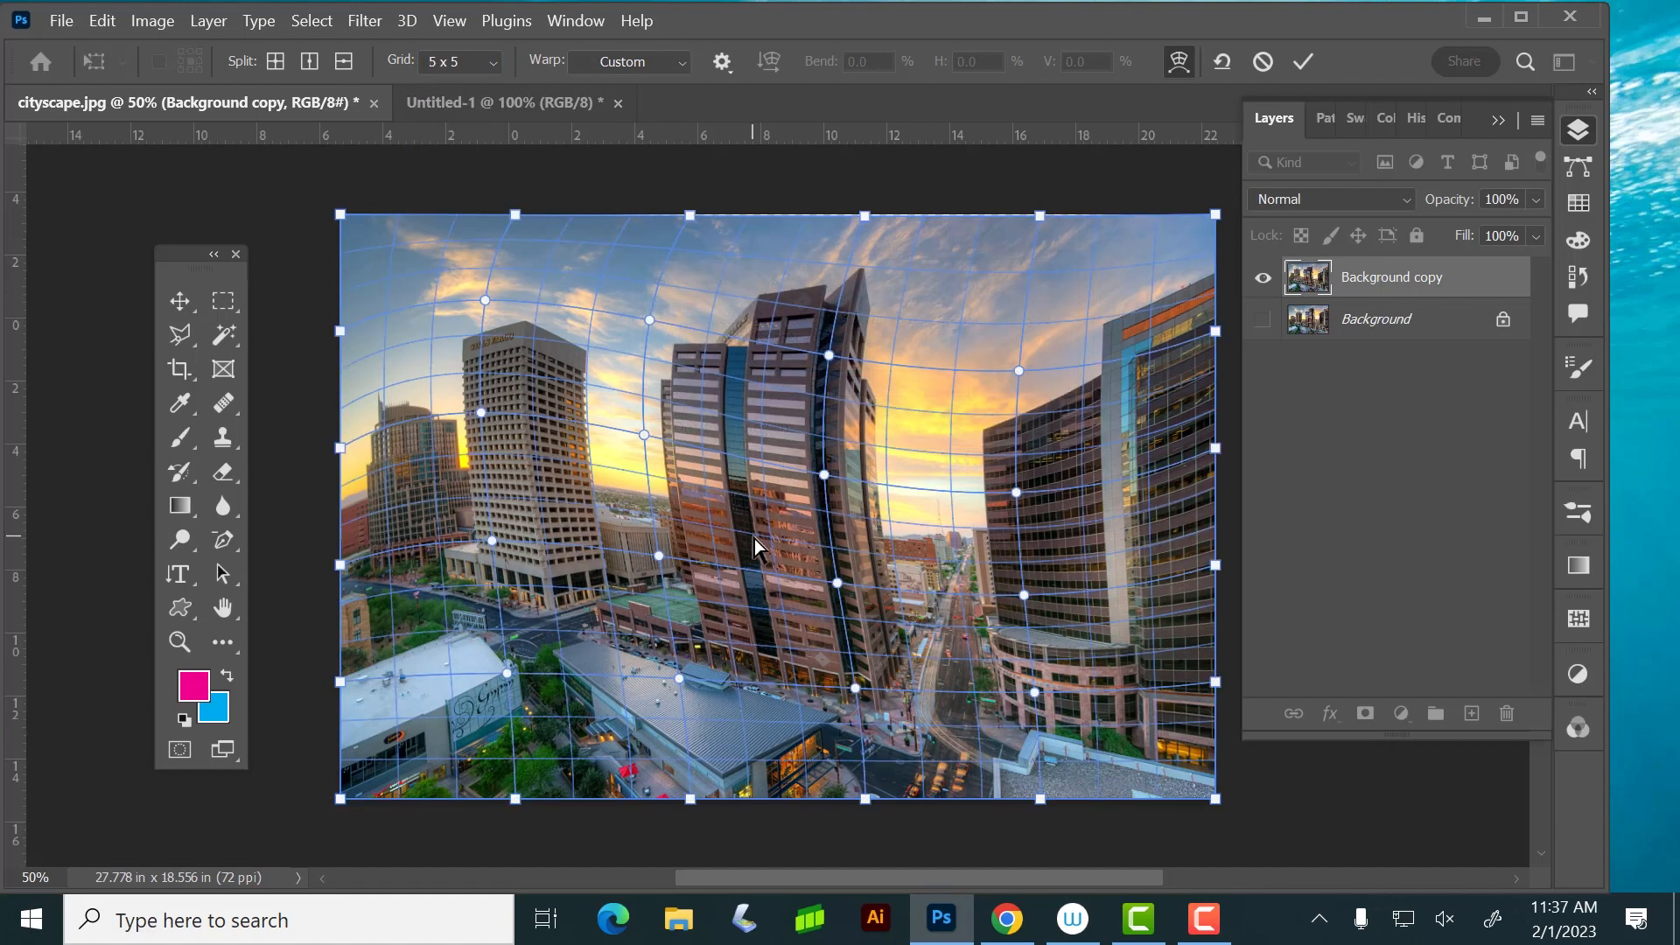
left_click_drag(895, 363, 868, 325)
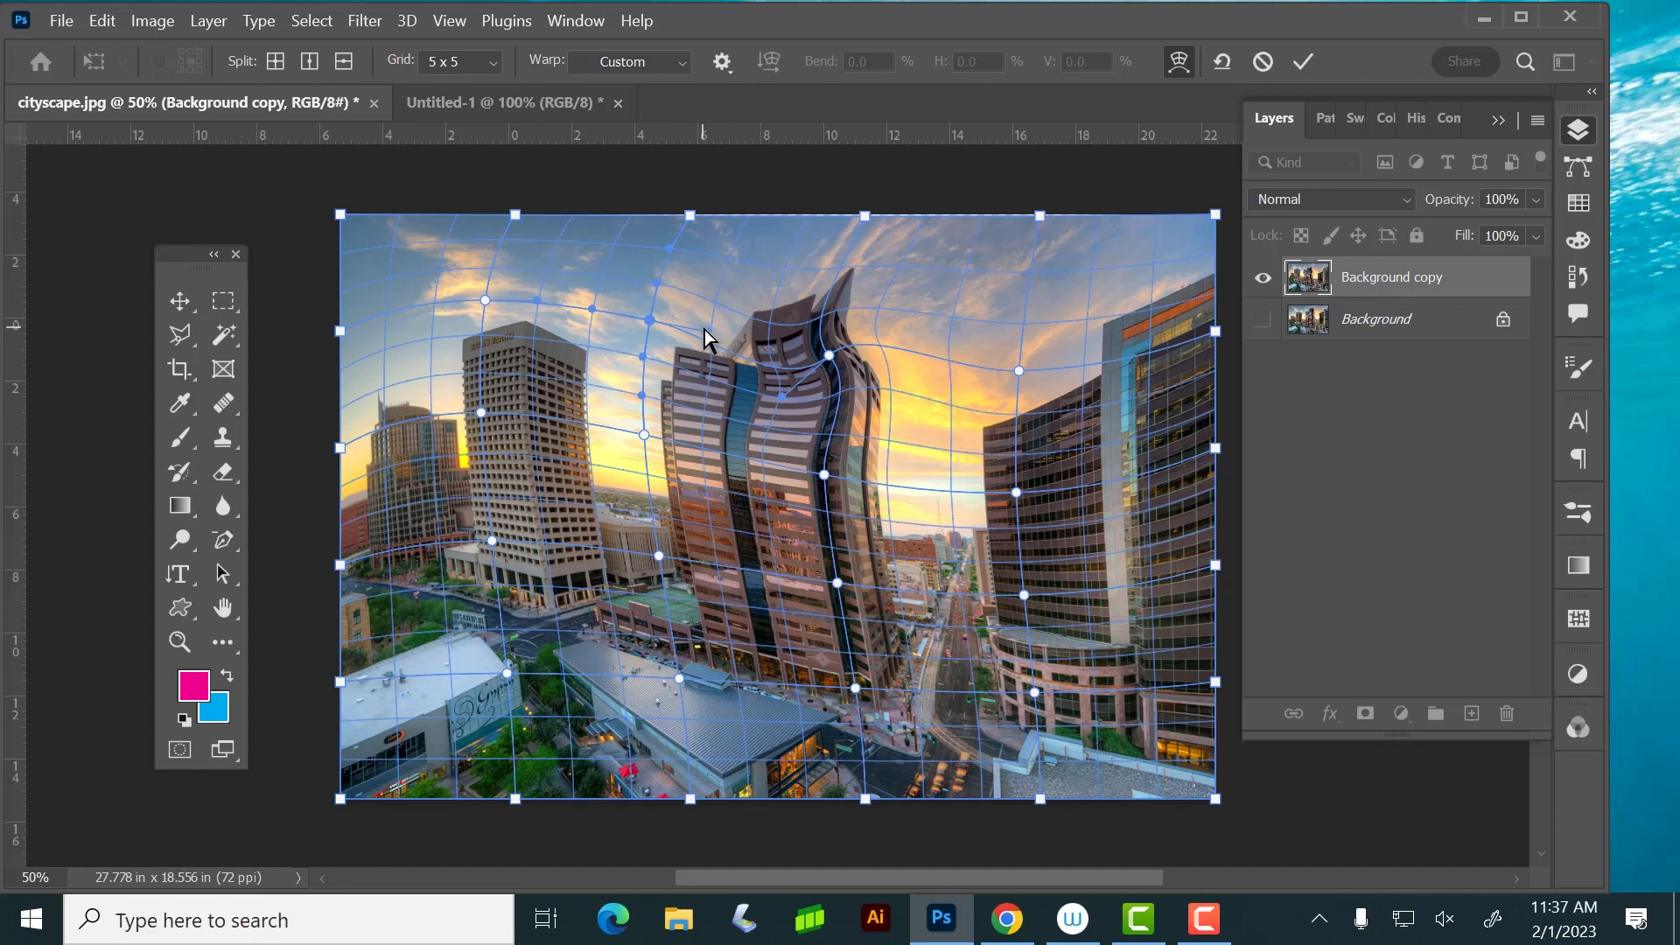
left_click_drag(712, 345, 644, 339)
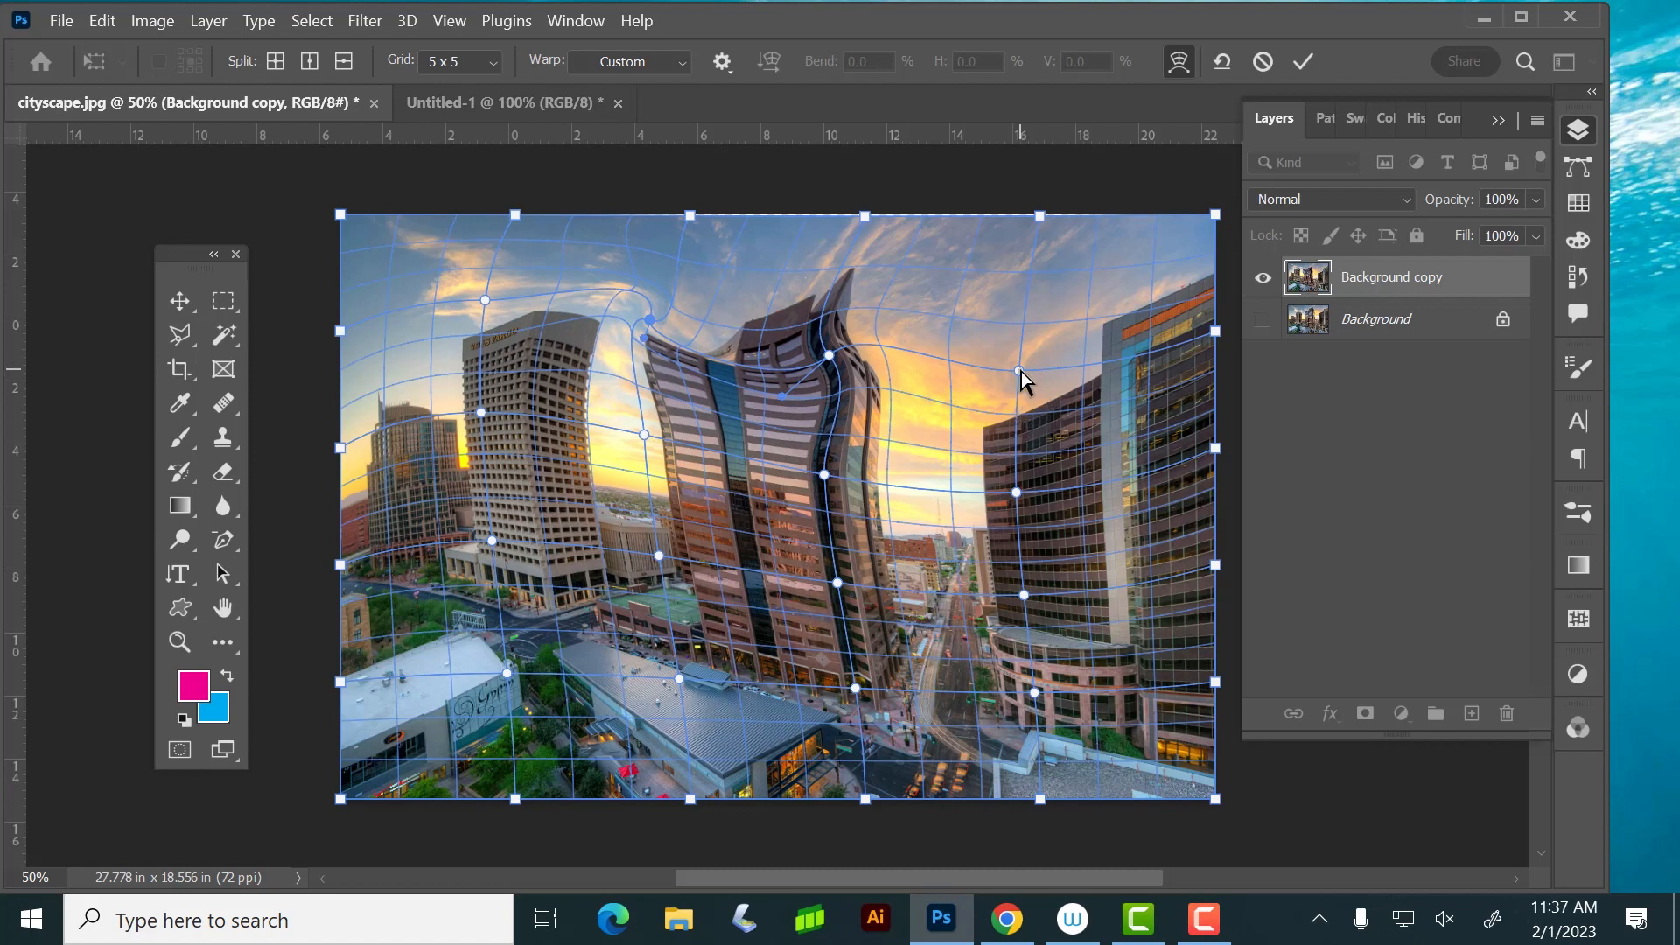
left_click_drag(1020, 372, 1060, 289)
key("Return")
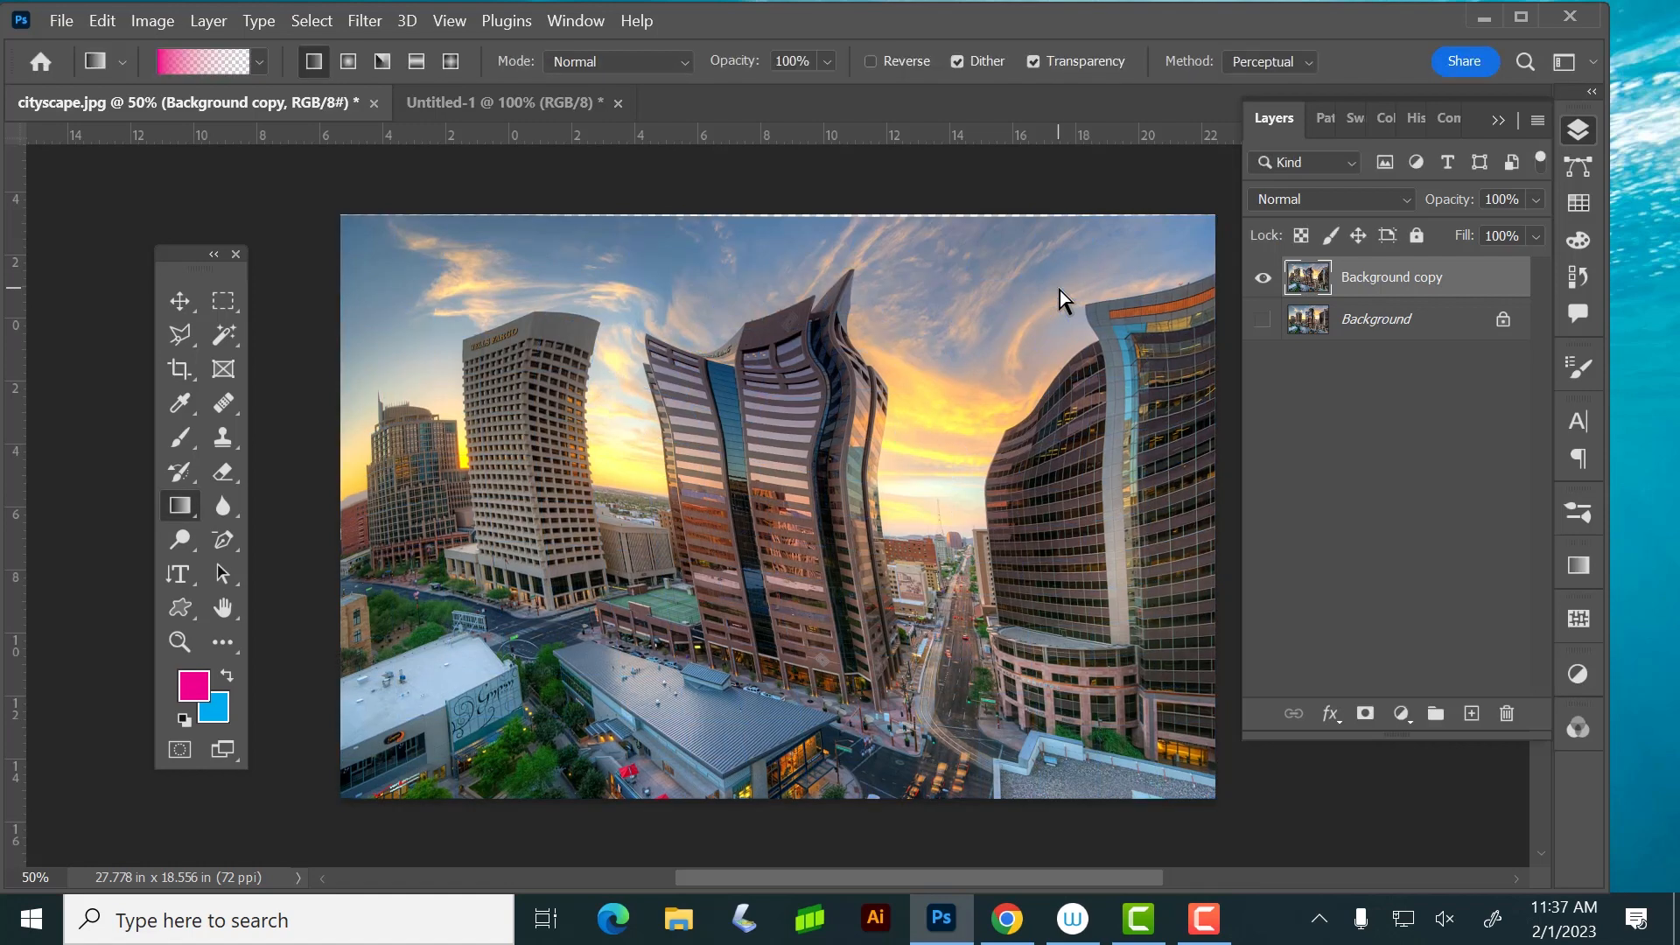
Undo the applied warp on the Background copy layer
key("ctrl+z")
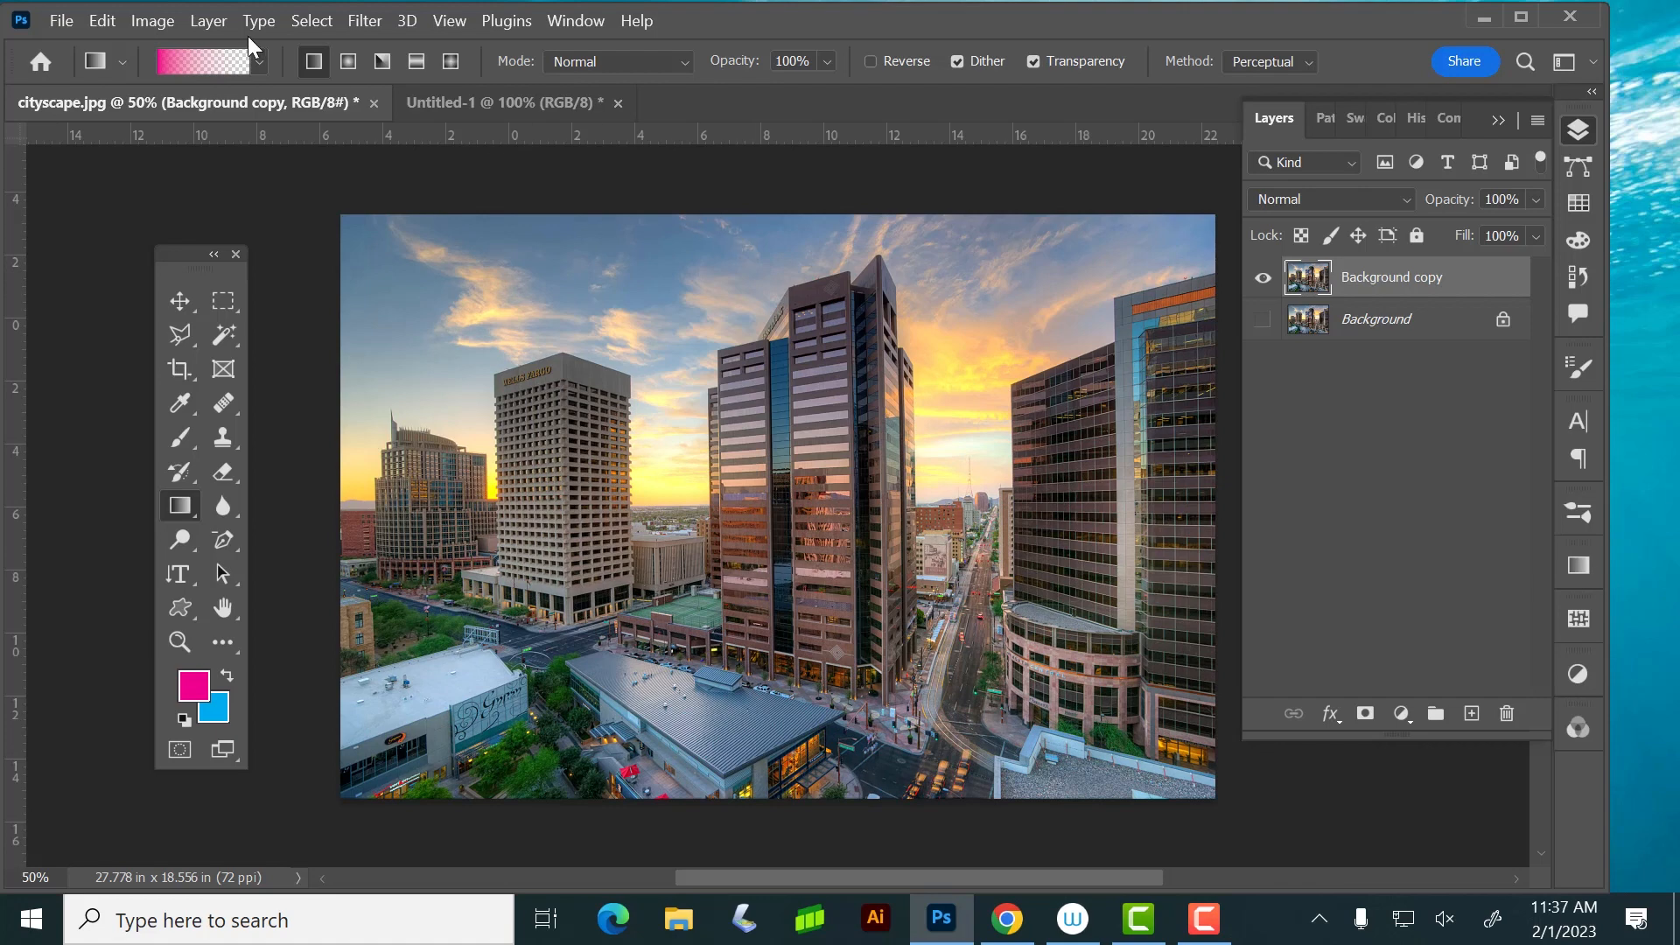
left_click(102, 20)
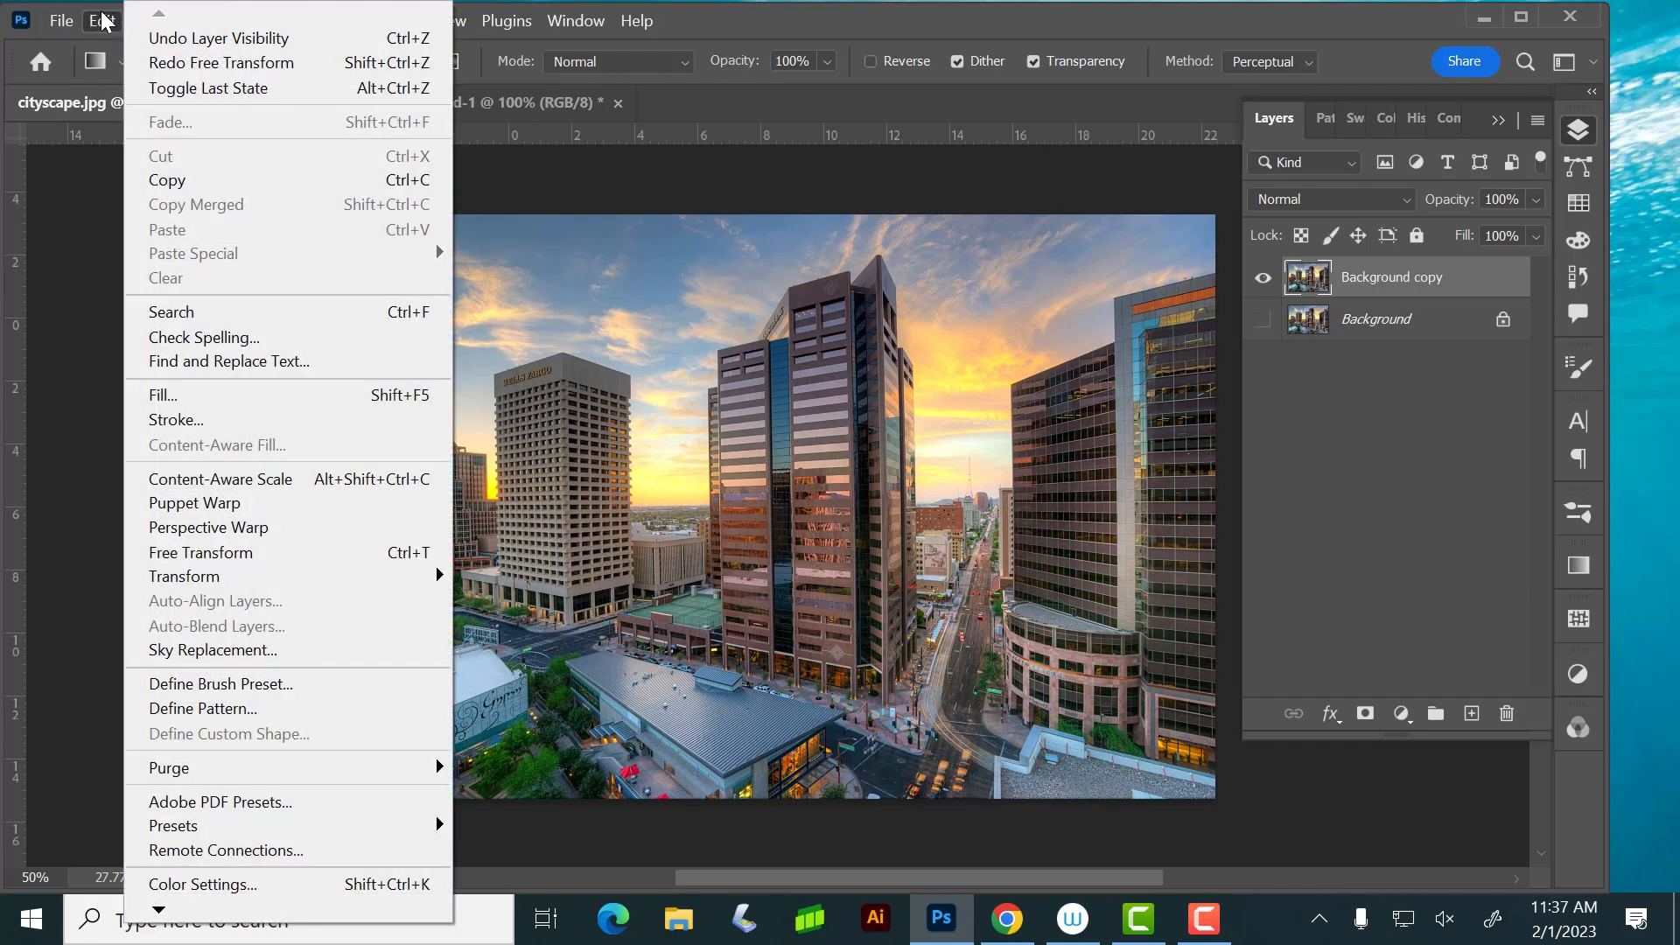
mouse_move(202, 588)
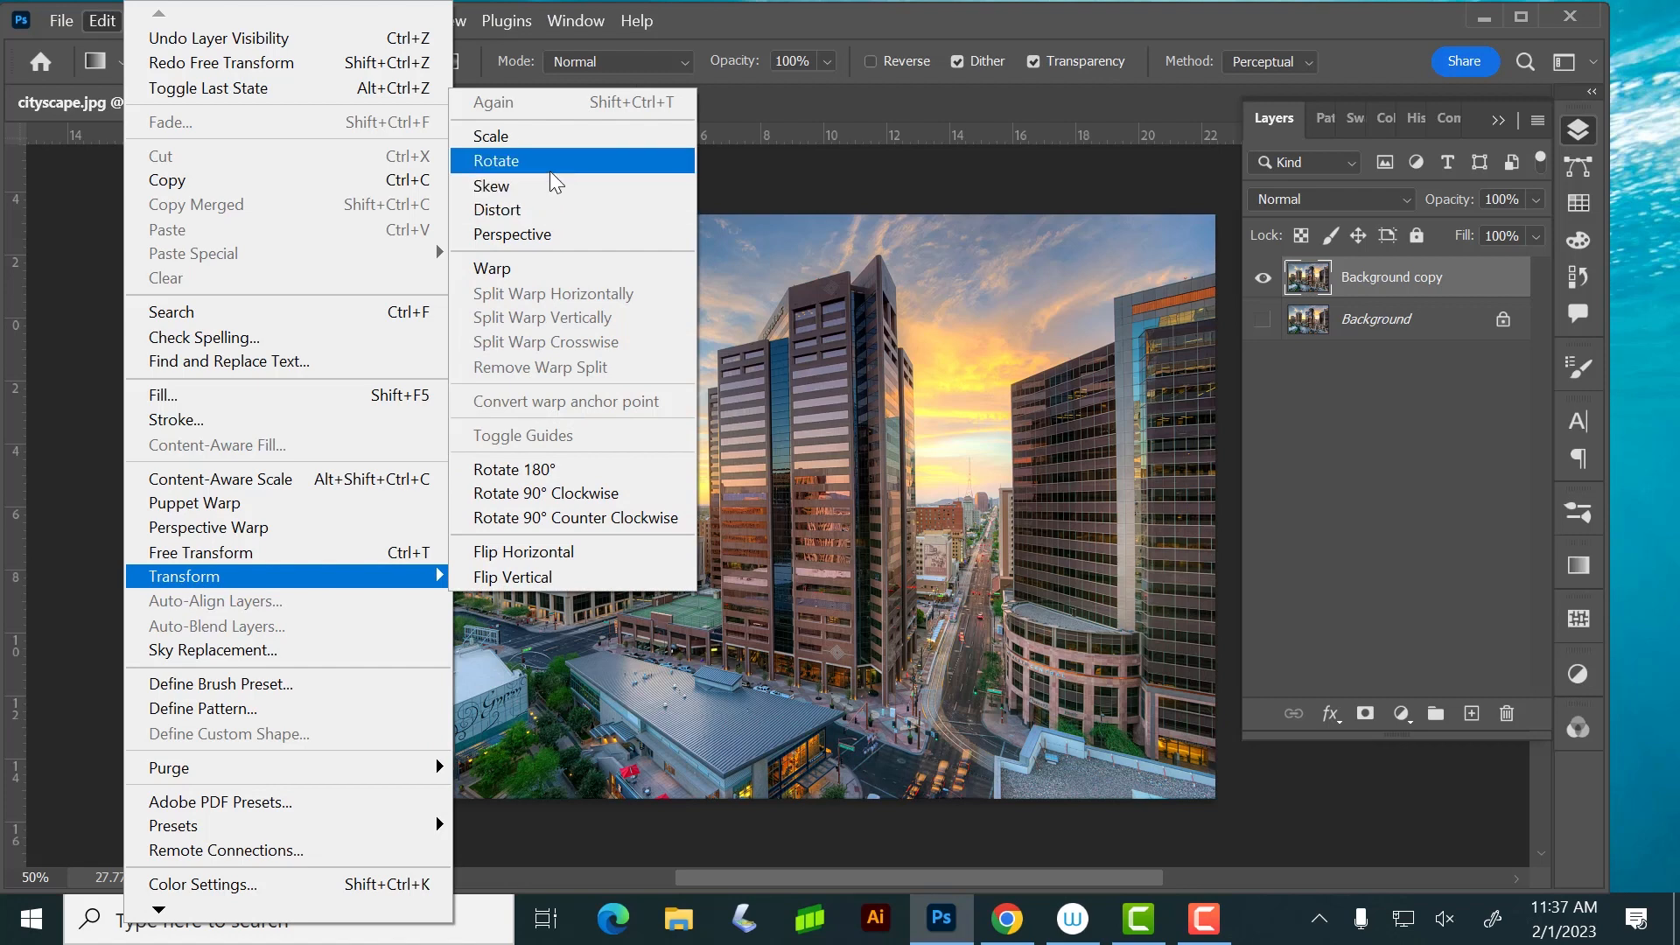
left_click(721, 15)
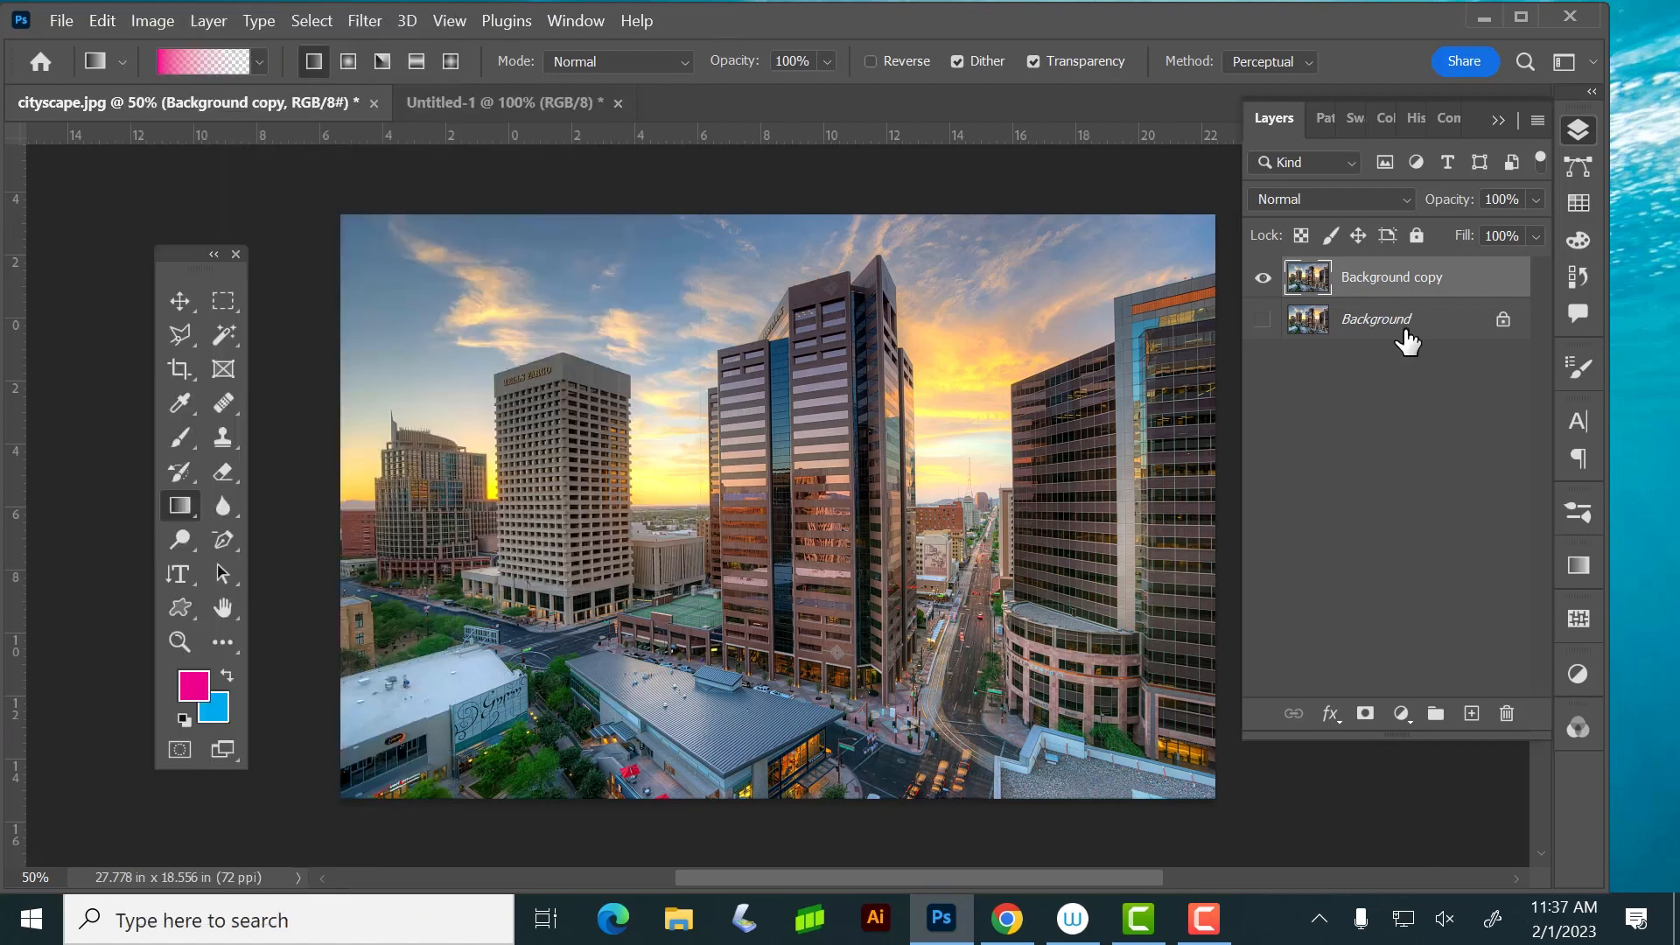
Free-transform Background copy, scaling it proportionally to about 74% and moving it to the upper middle of the canvas
key("ctrl+t")
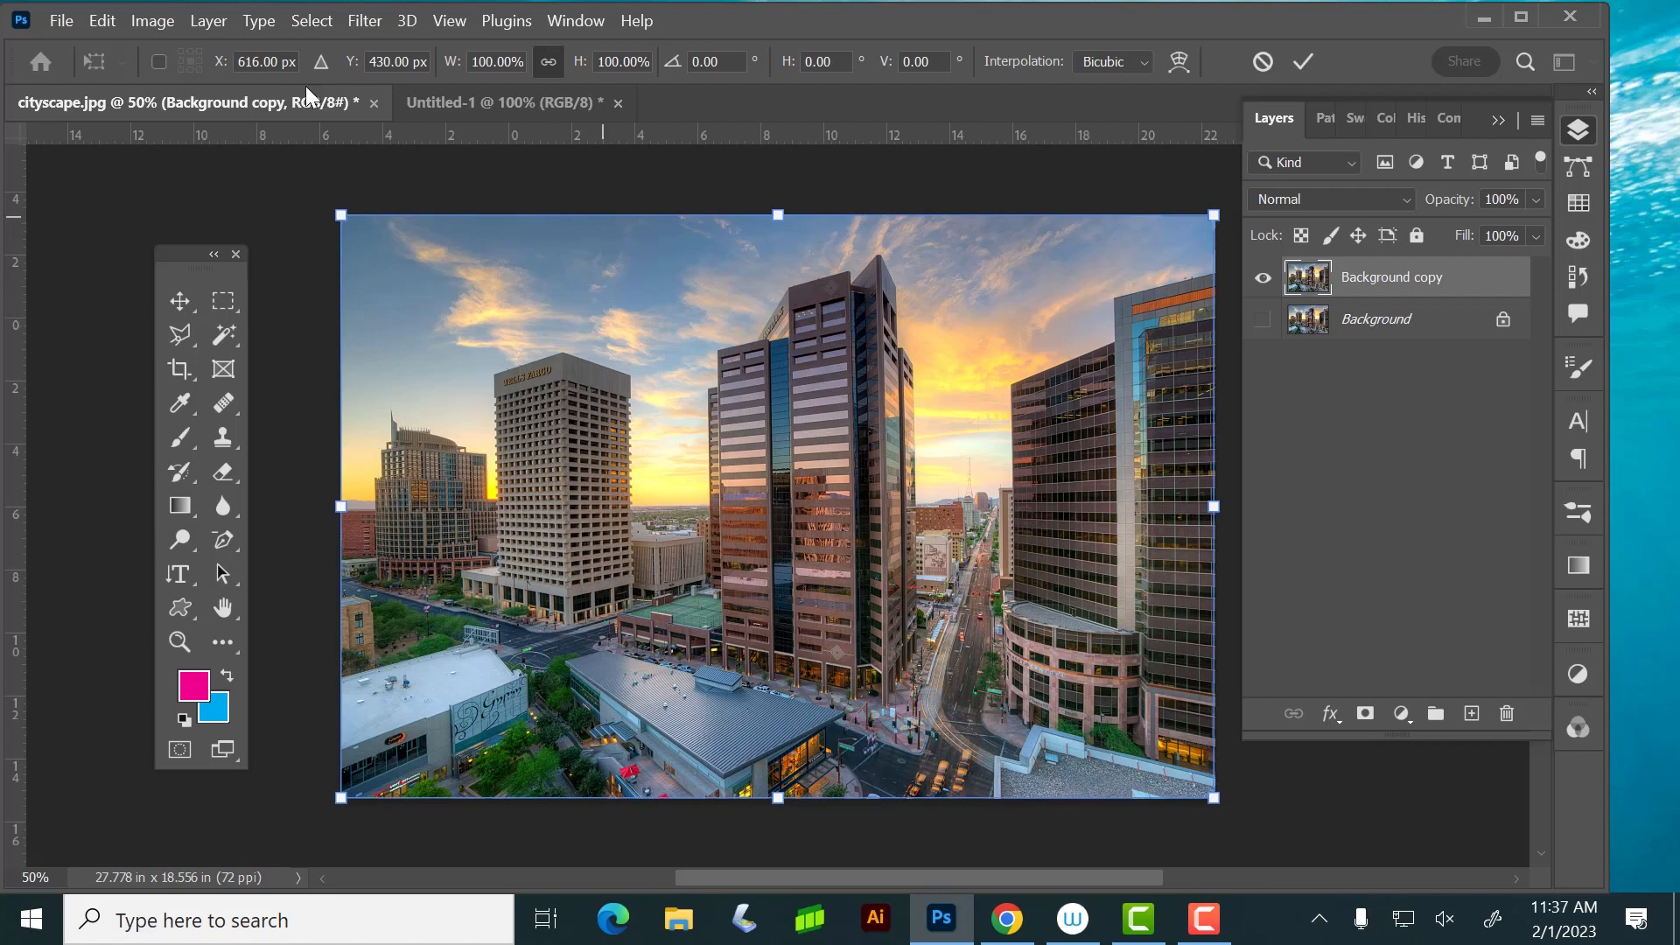
left_click(164, 22)
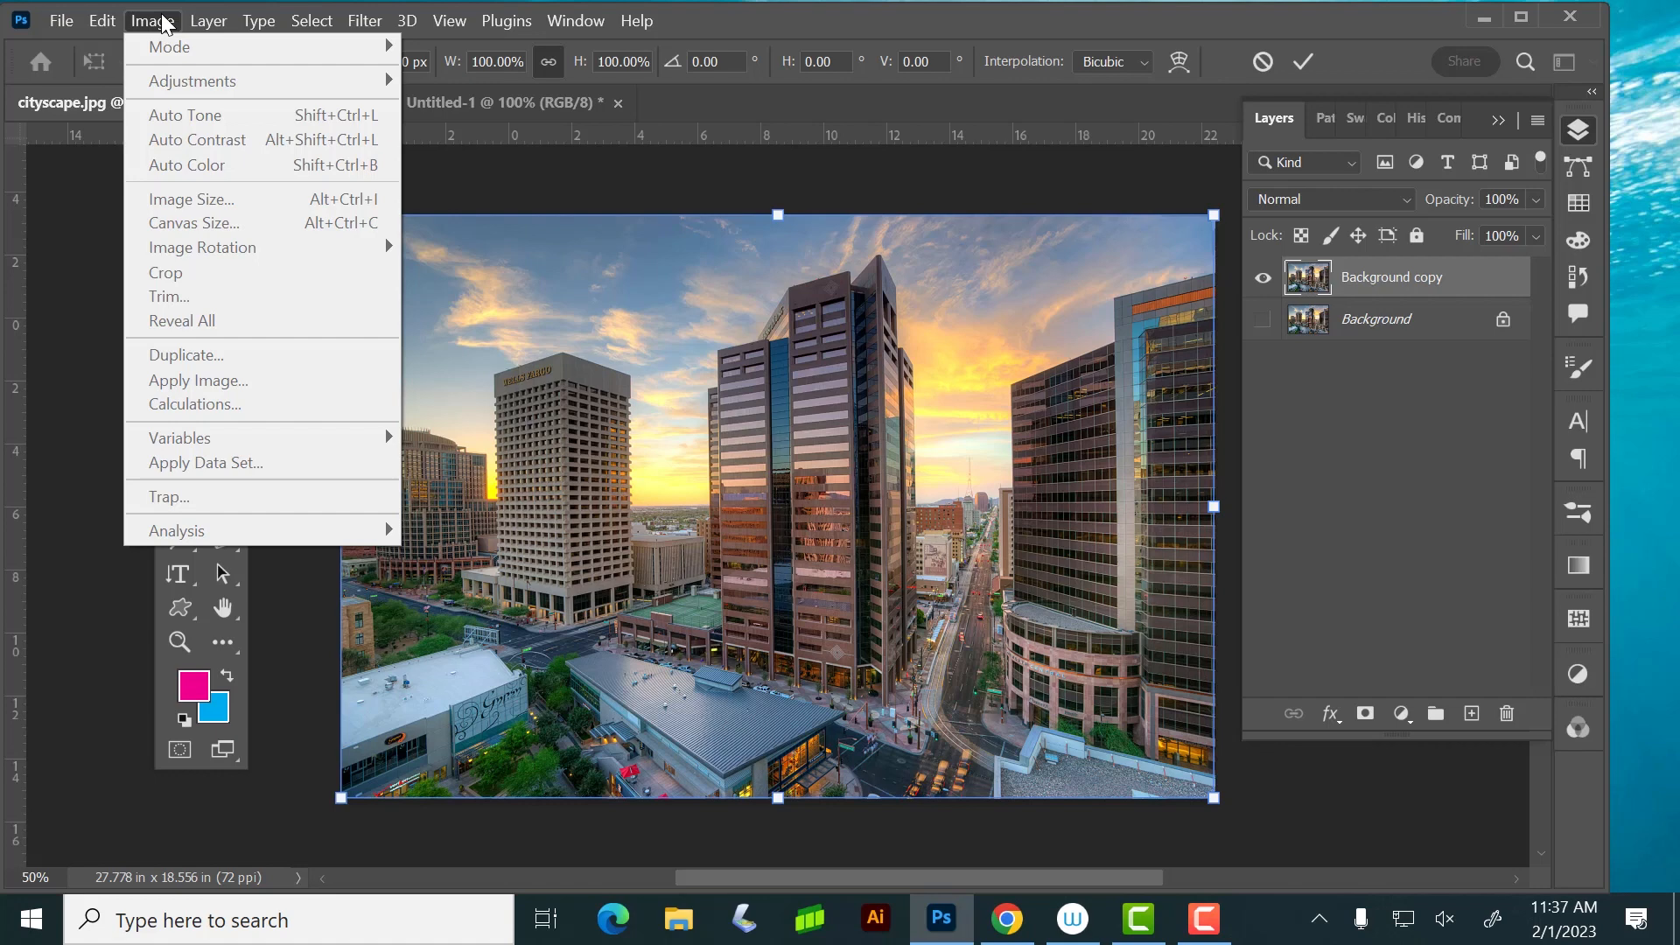
left_click(163, 22)
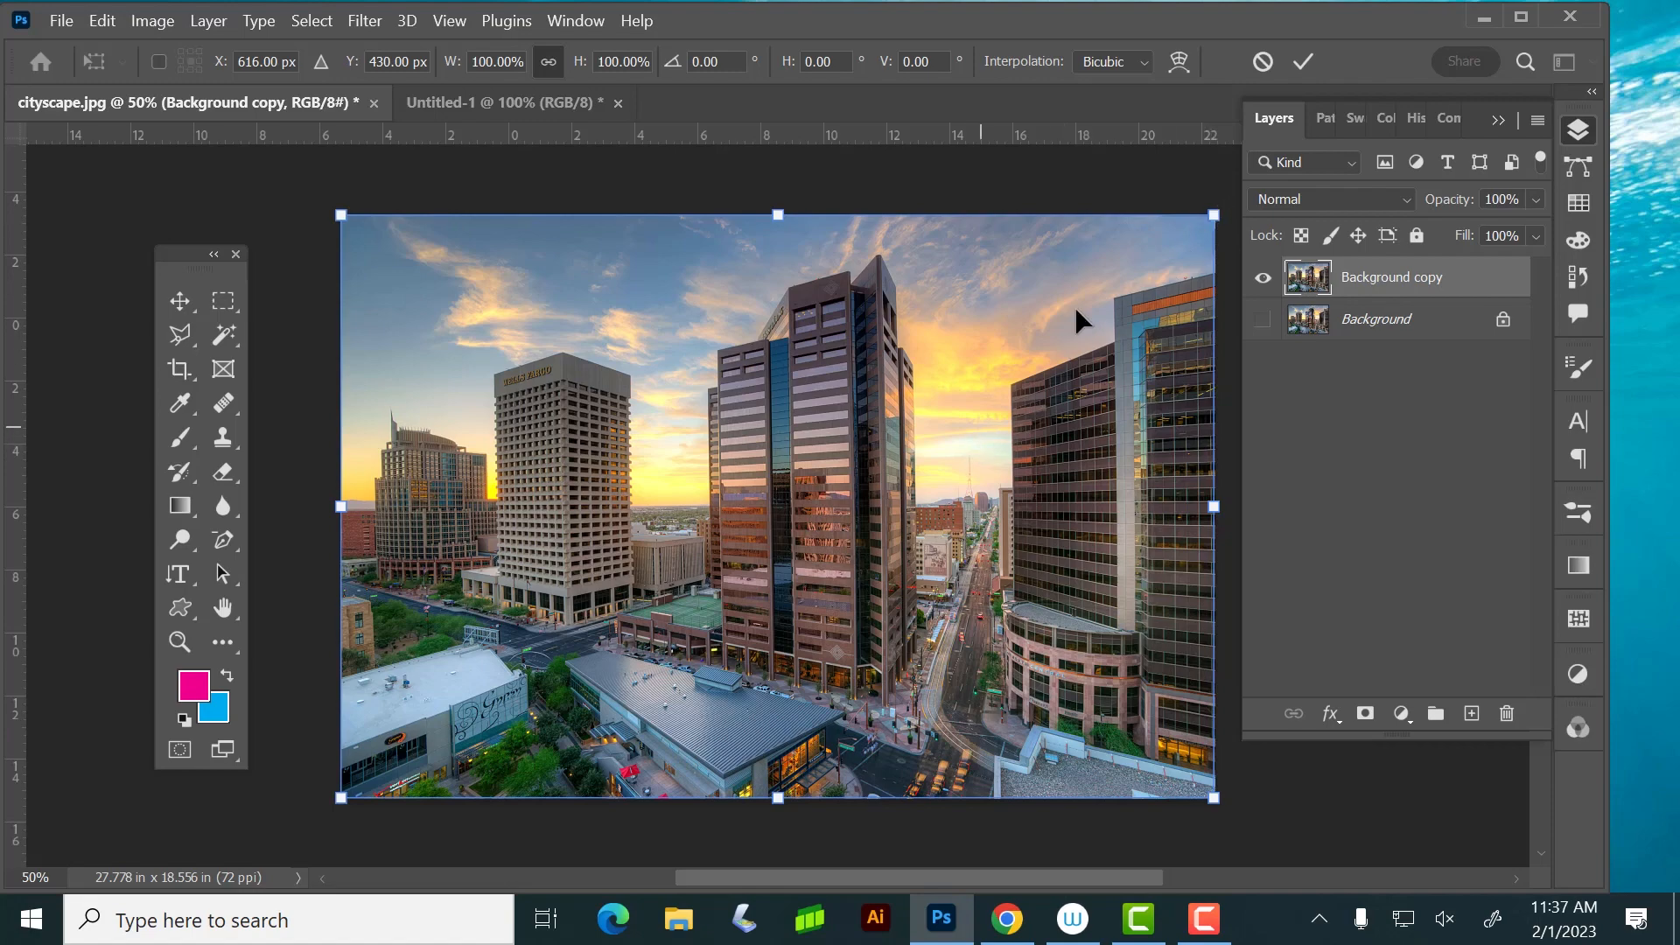
left_click_drag(1192, 238, 971, 382)
left_click_drag(797, 603, 927, 471)
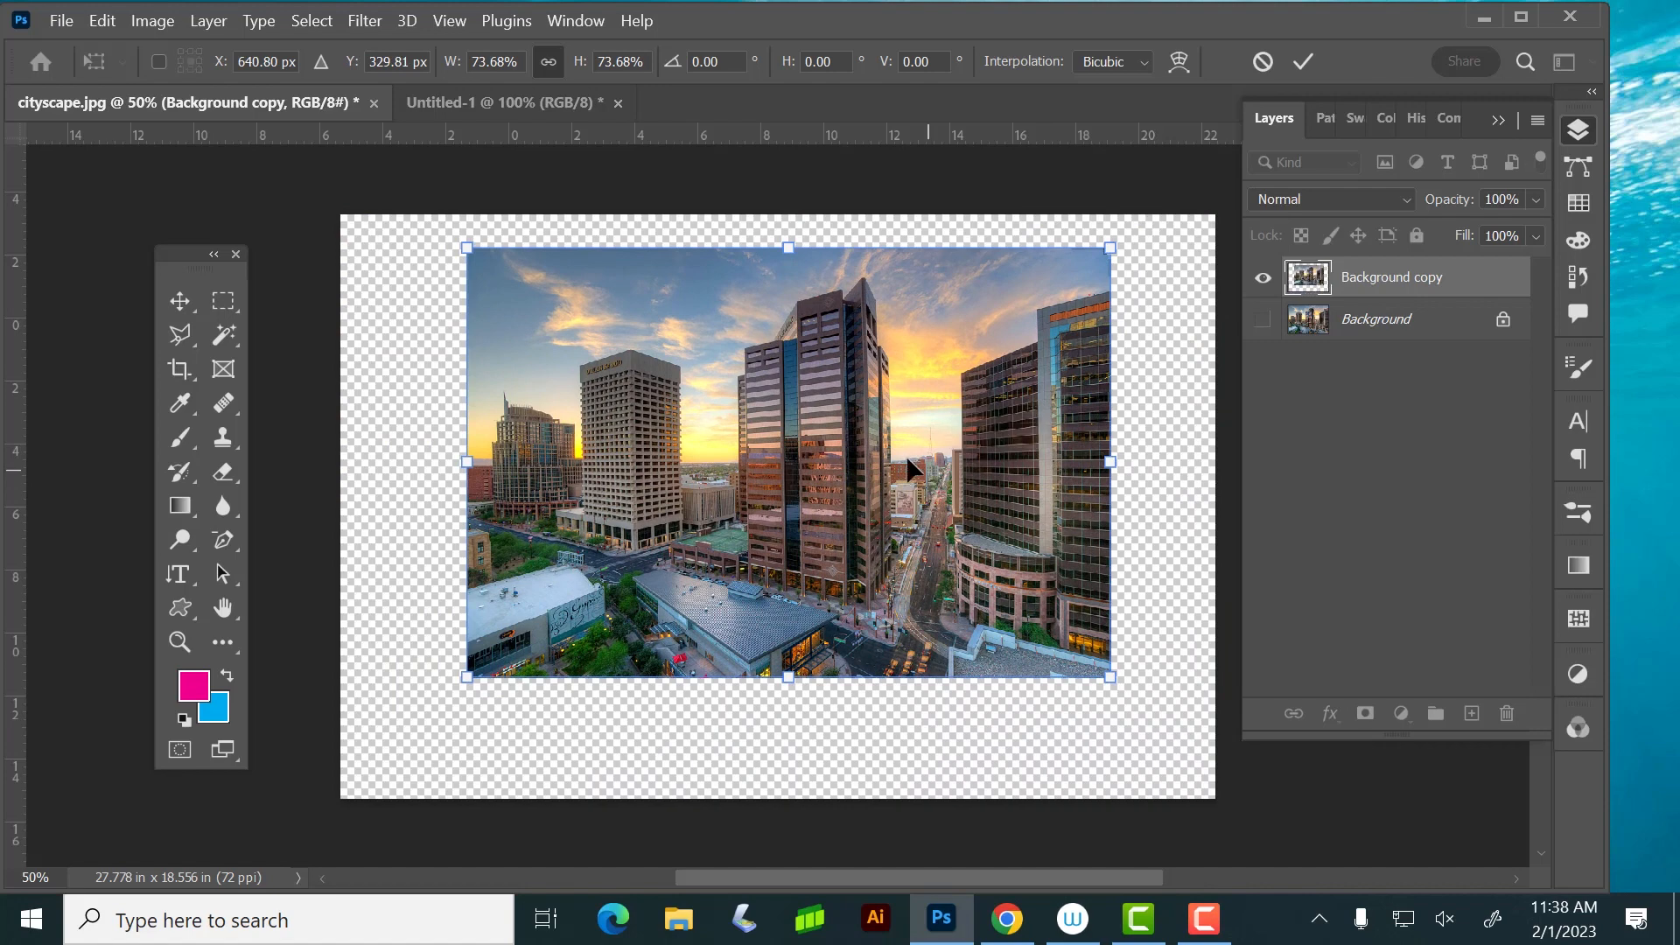
Apply Perspective to Background copy, widening its bottom edge to about 164% and strongly narrowing its top edge
left_click(103, 19)
mouse_move(193, 579)
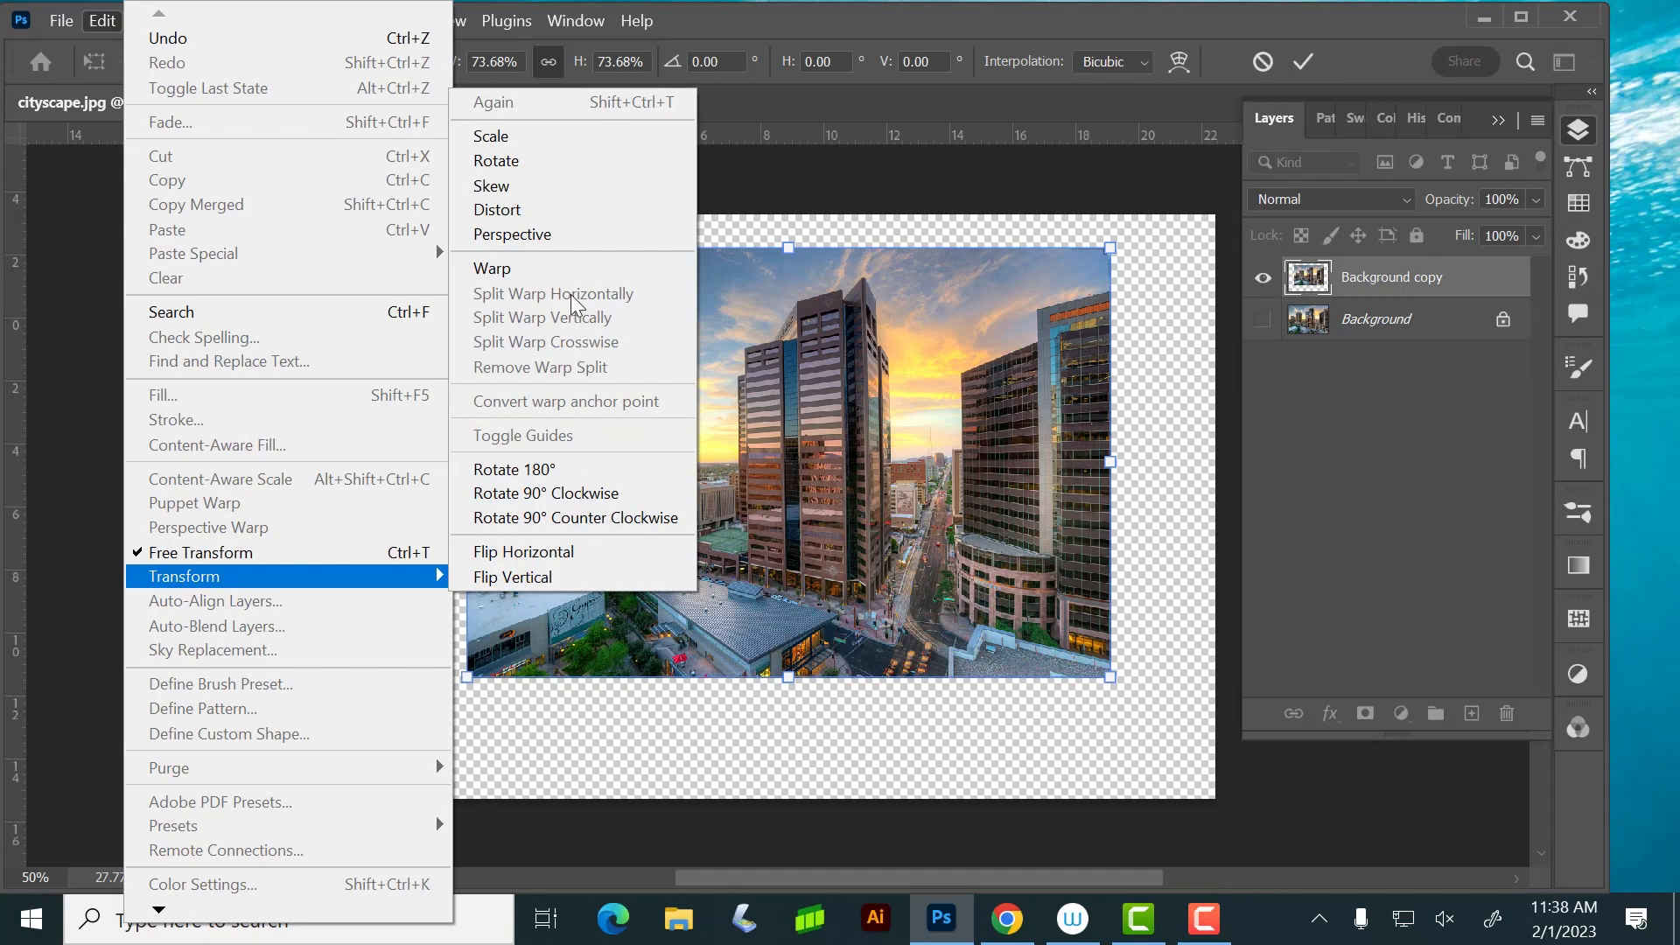
left_click(551, 229)
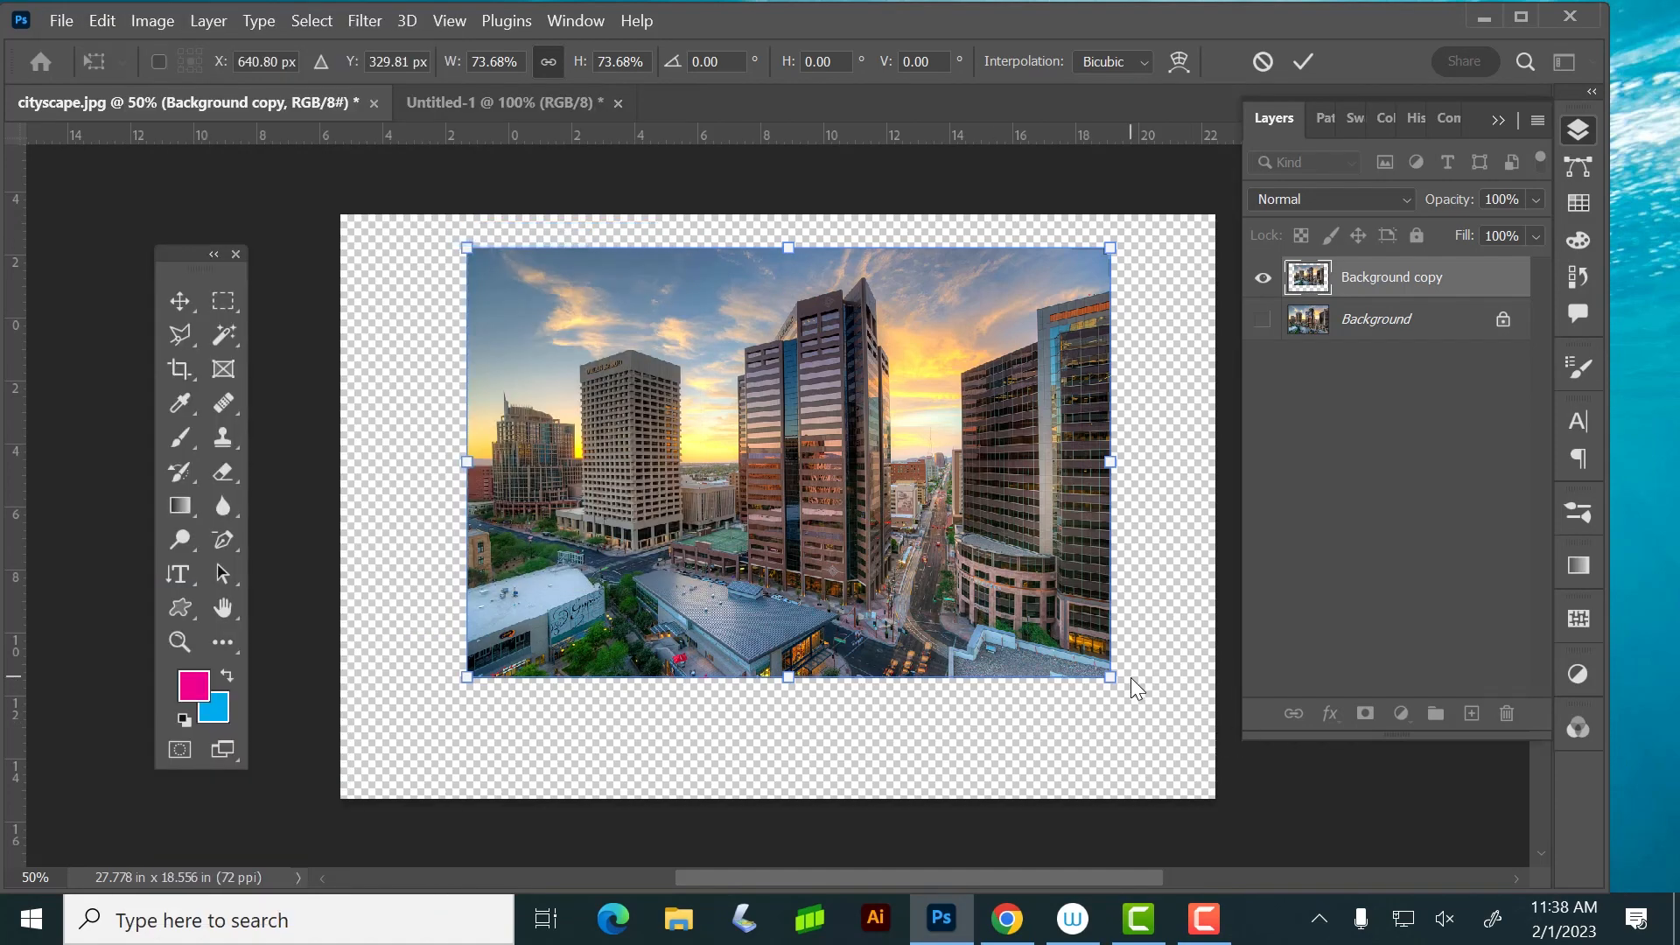
left_click_drag(1107, 675, 991, 584)
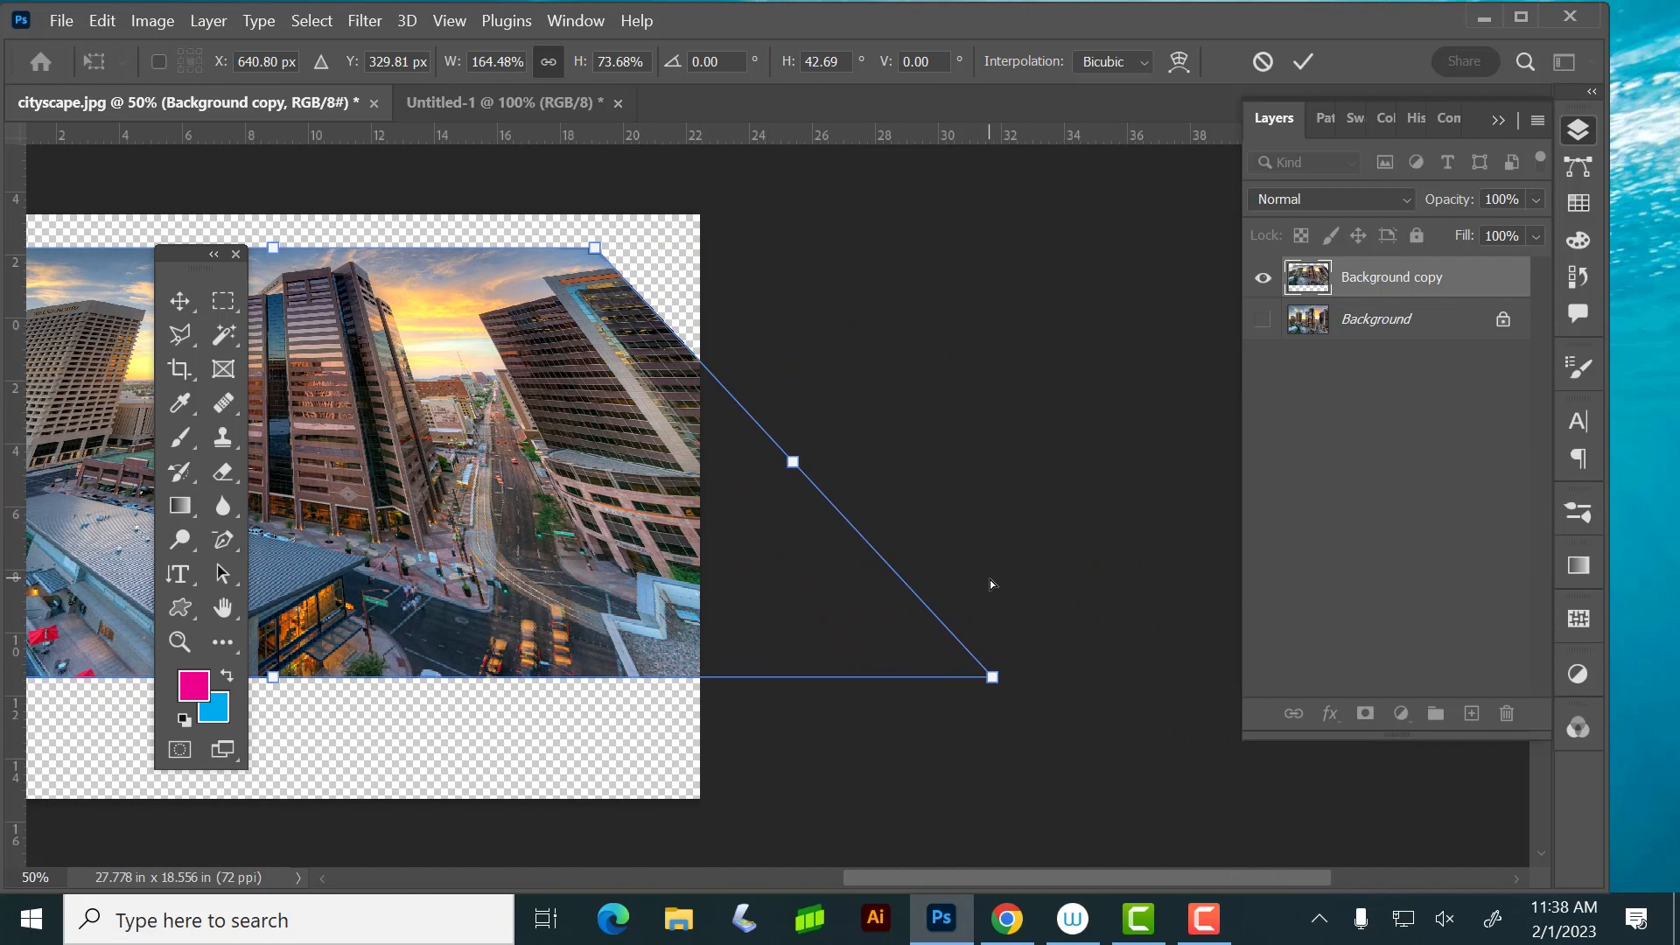
key("space")
left_click_drag(402, 557, 882, 699)
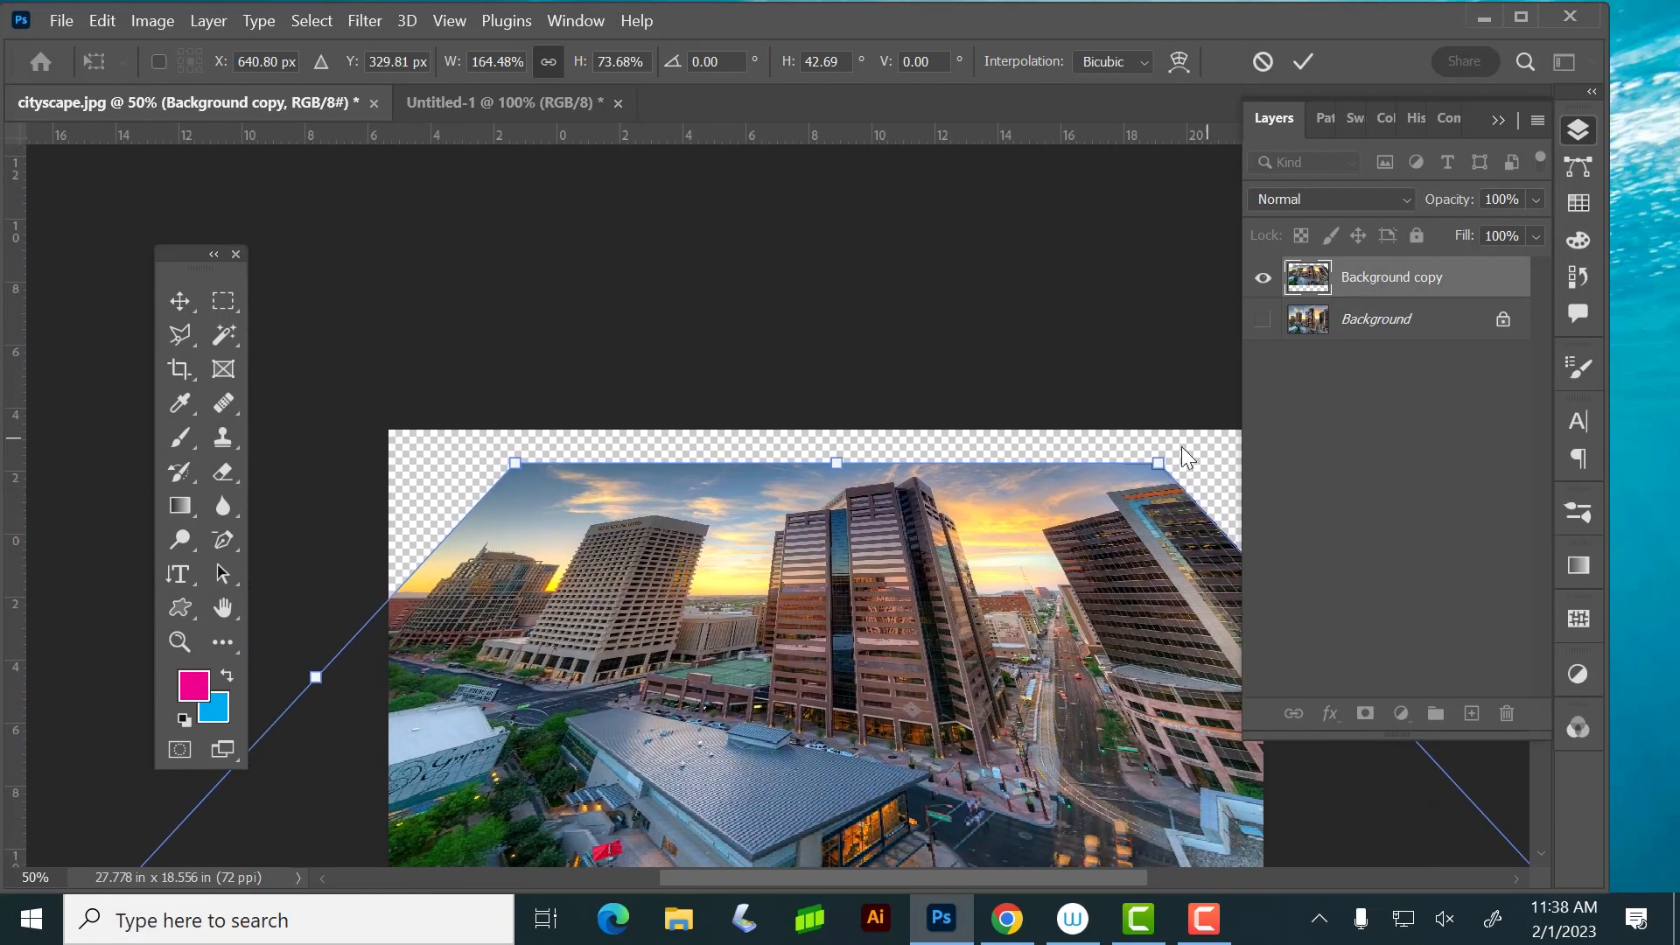
left_click_drag(1159, 463, 932, 490)
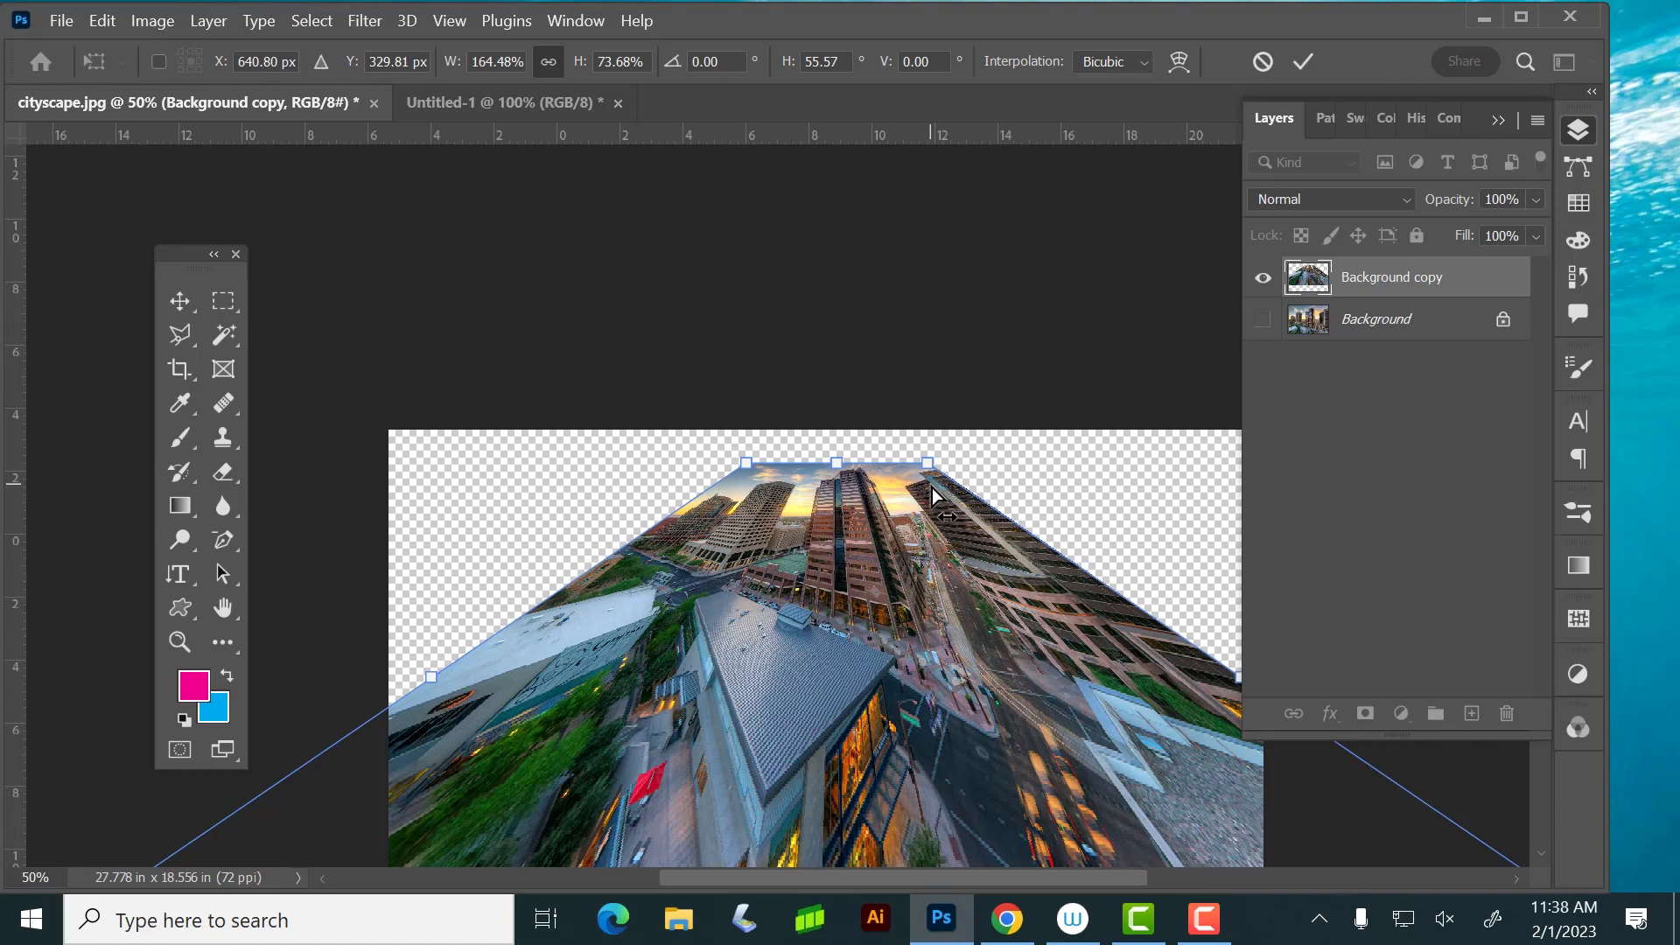
Undo the perspective, move and scale changes made to Background copy
key("ctrl+z")
key("ctrl+z")
key("ctrl+z")
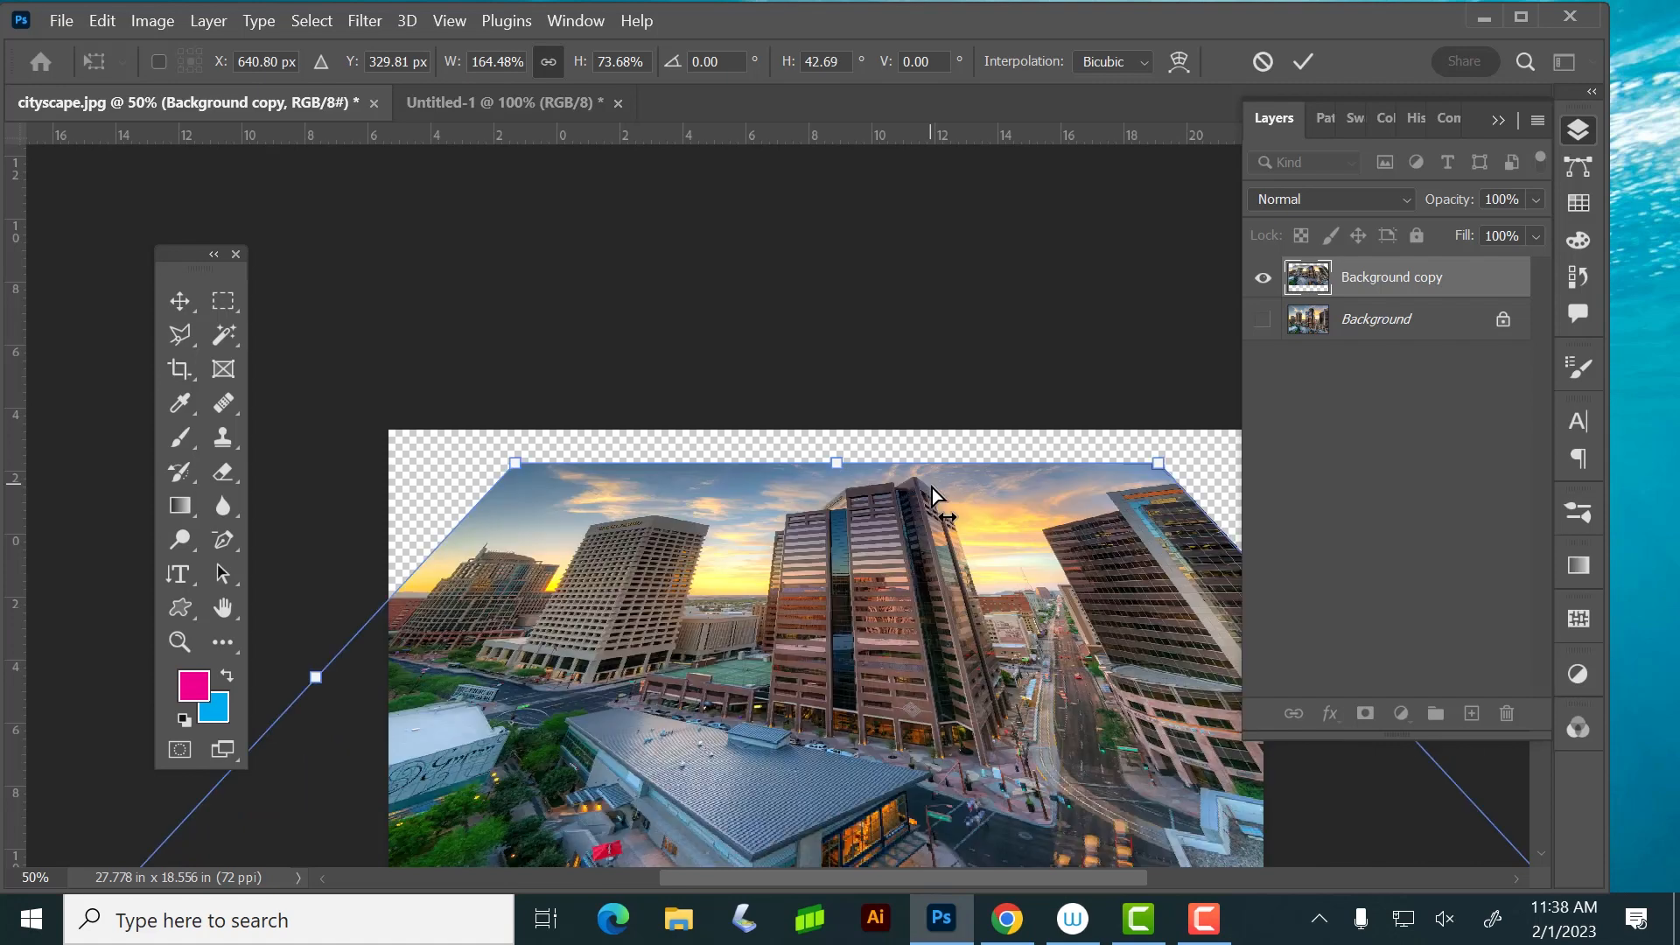
key("ctrl+z")
key("ctrl+z")
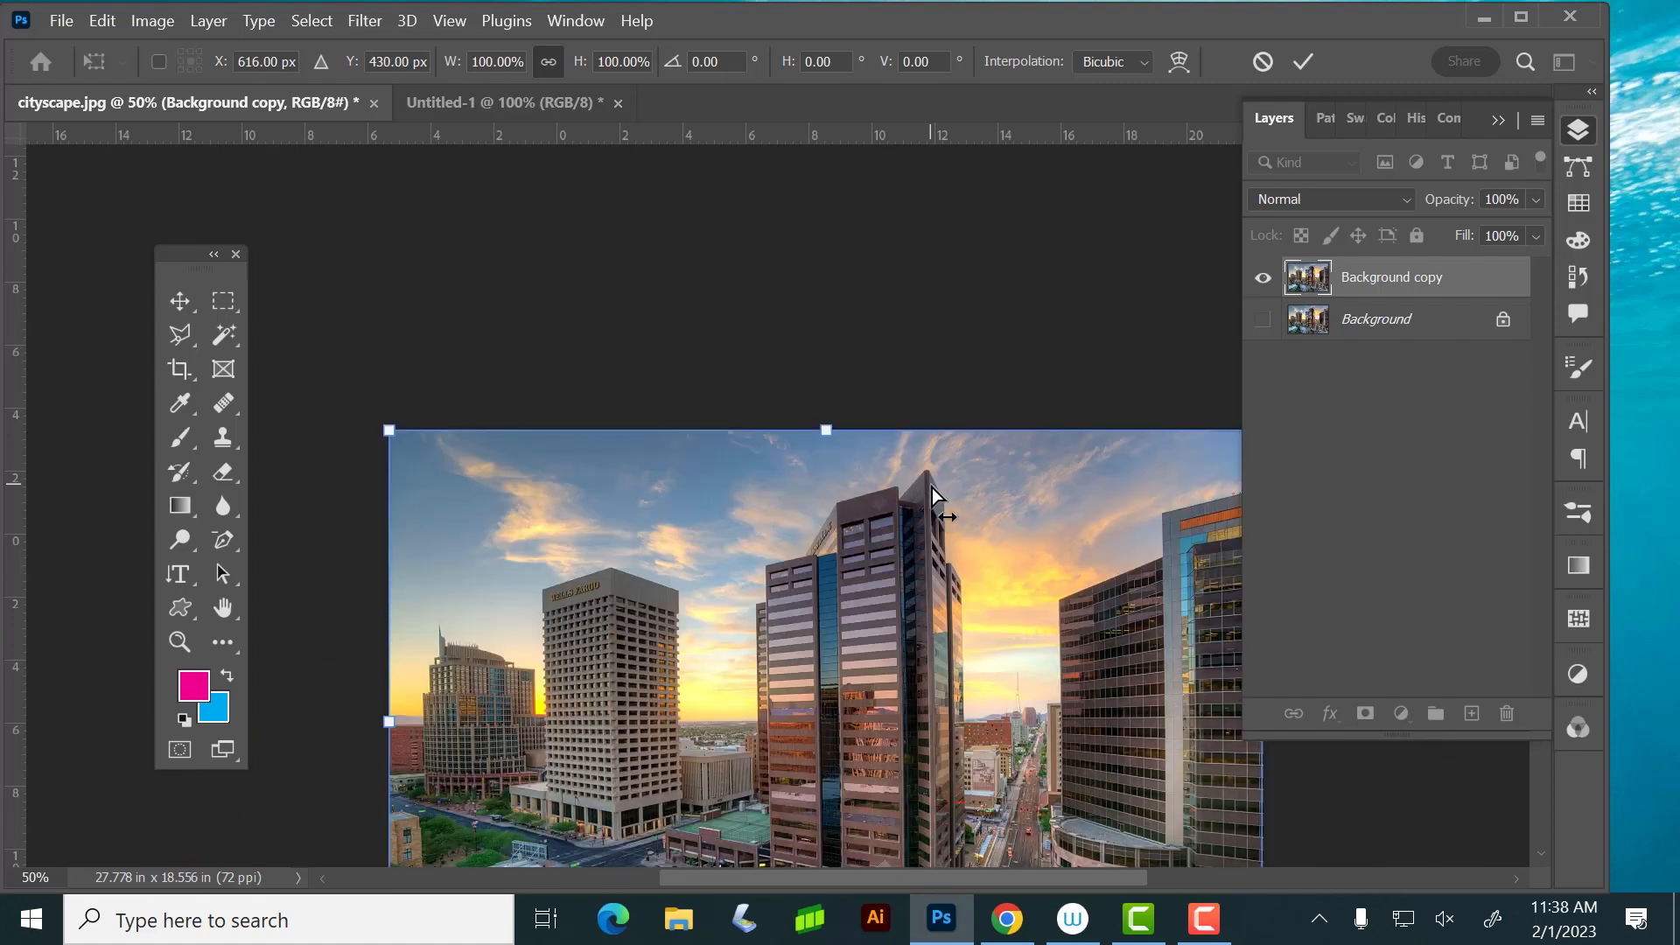
left_click(147, 22)
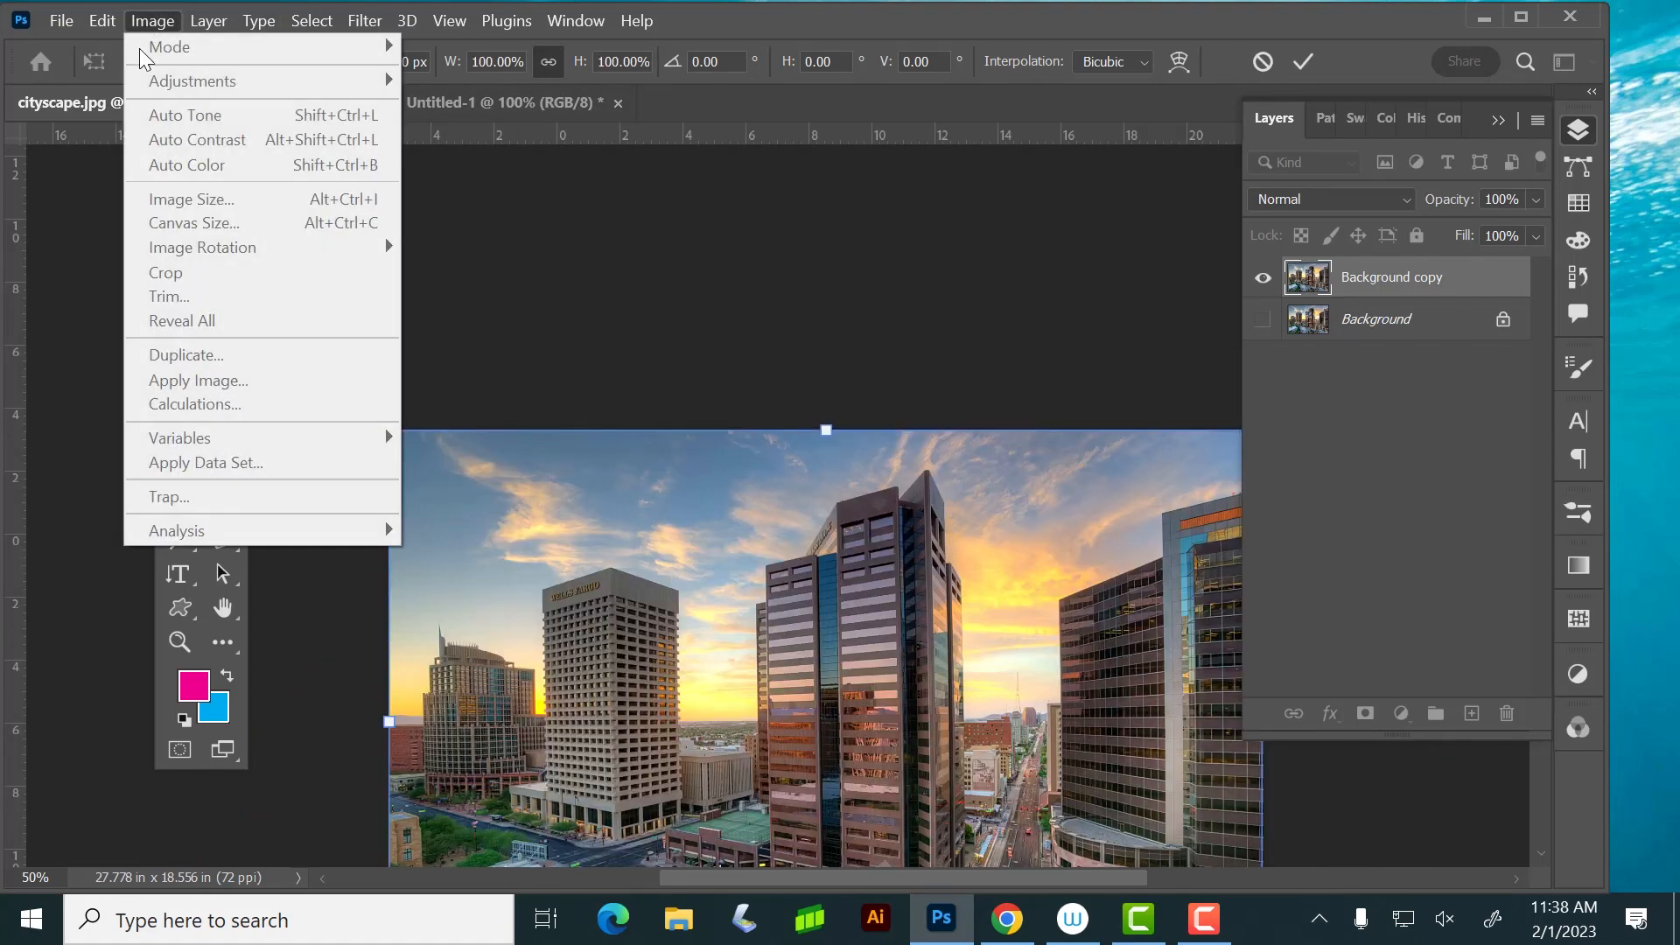
mouse_move(103, 22)
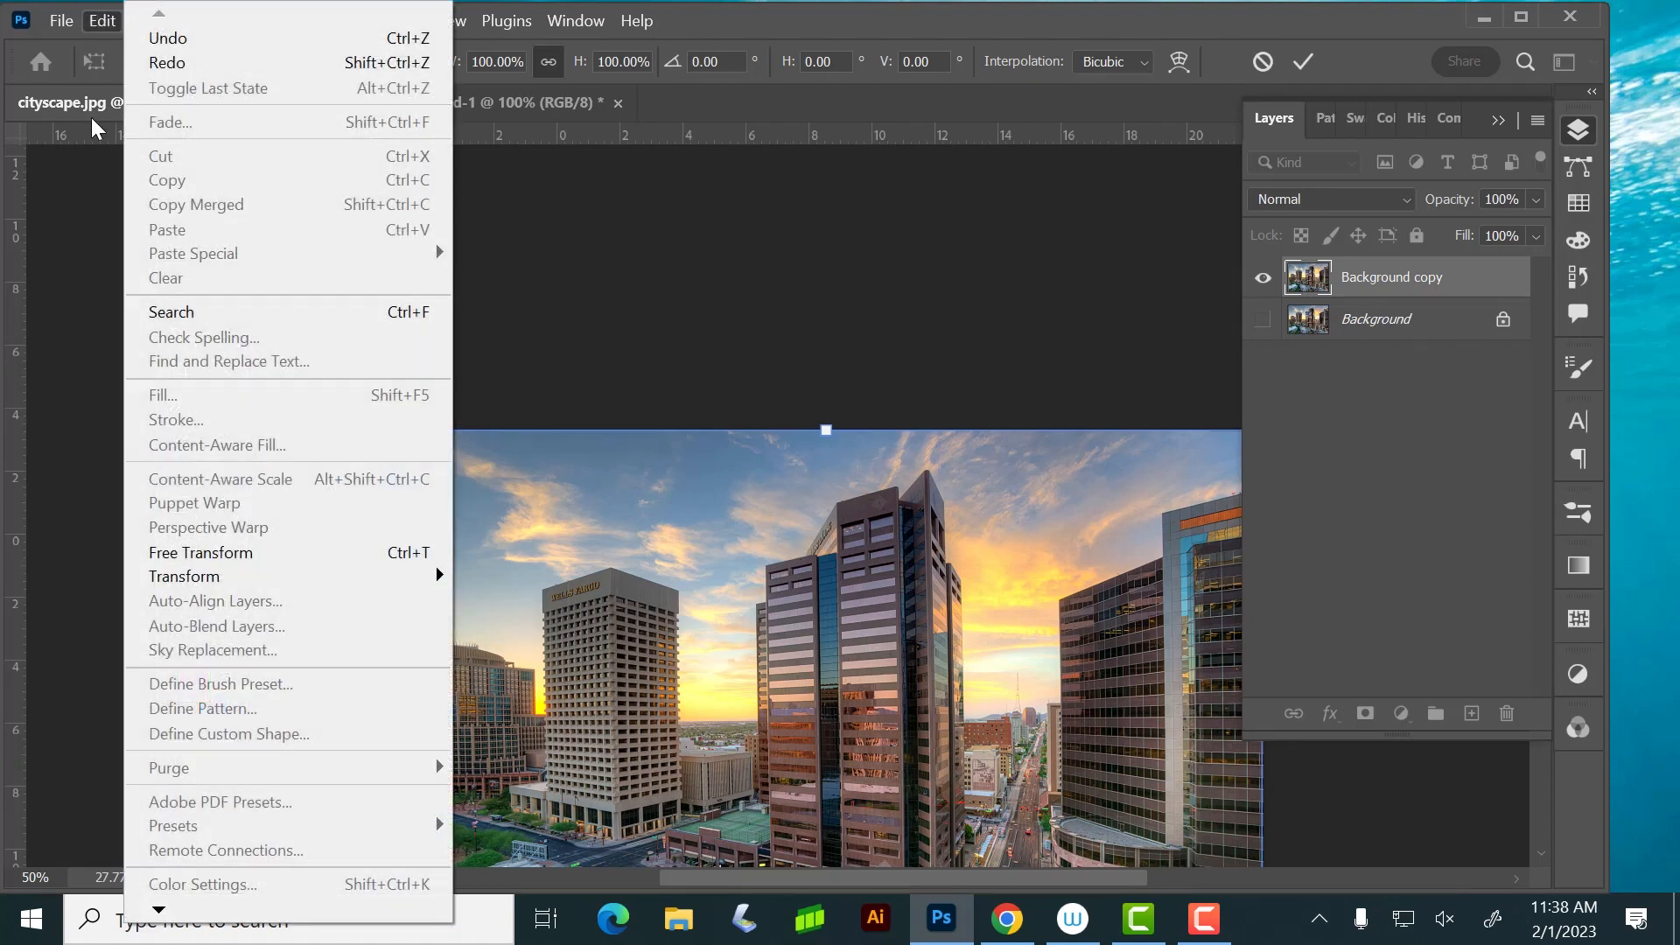
mouse_move(271, 592)
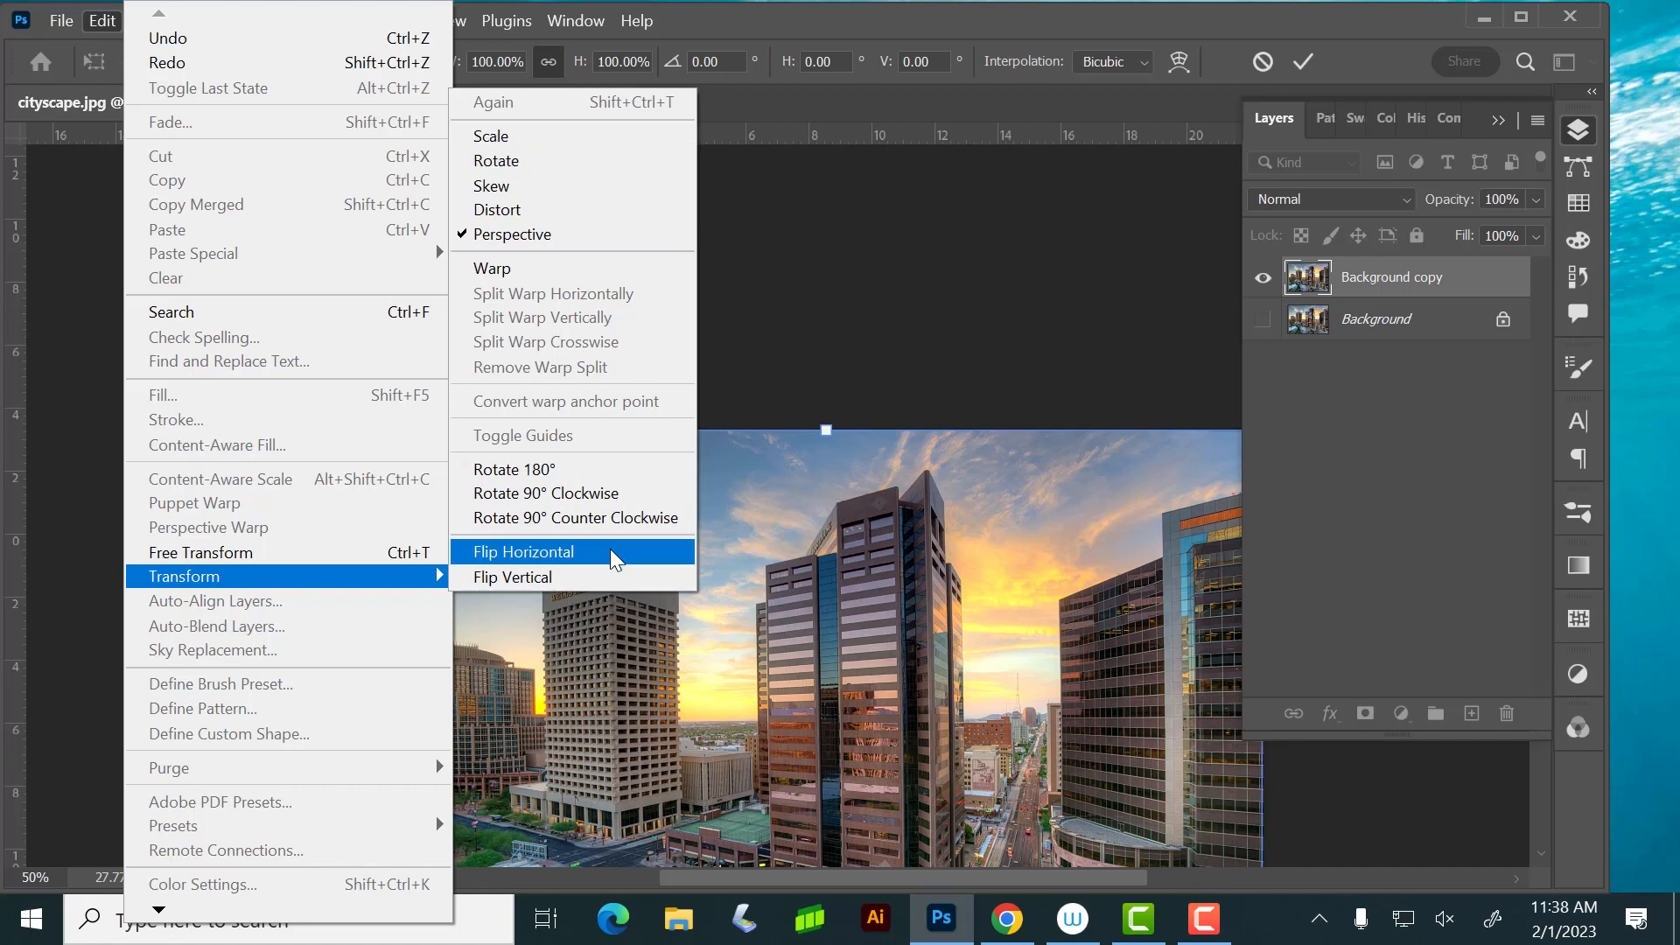
left_click(837, 297)
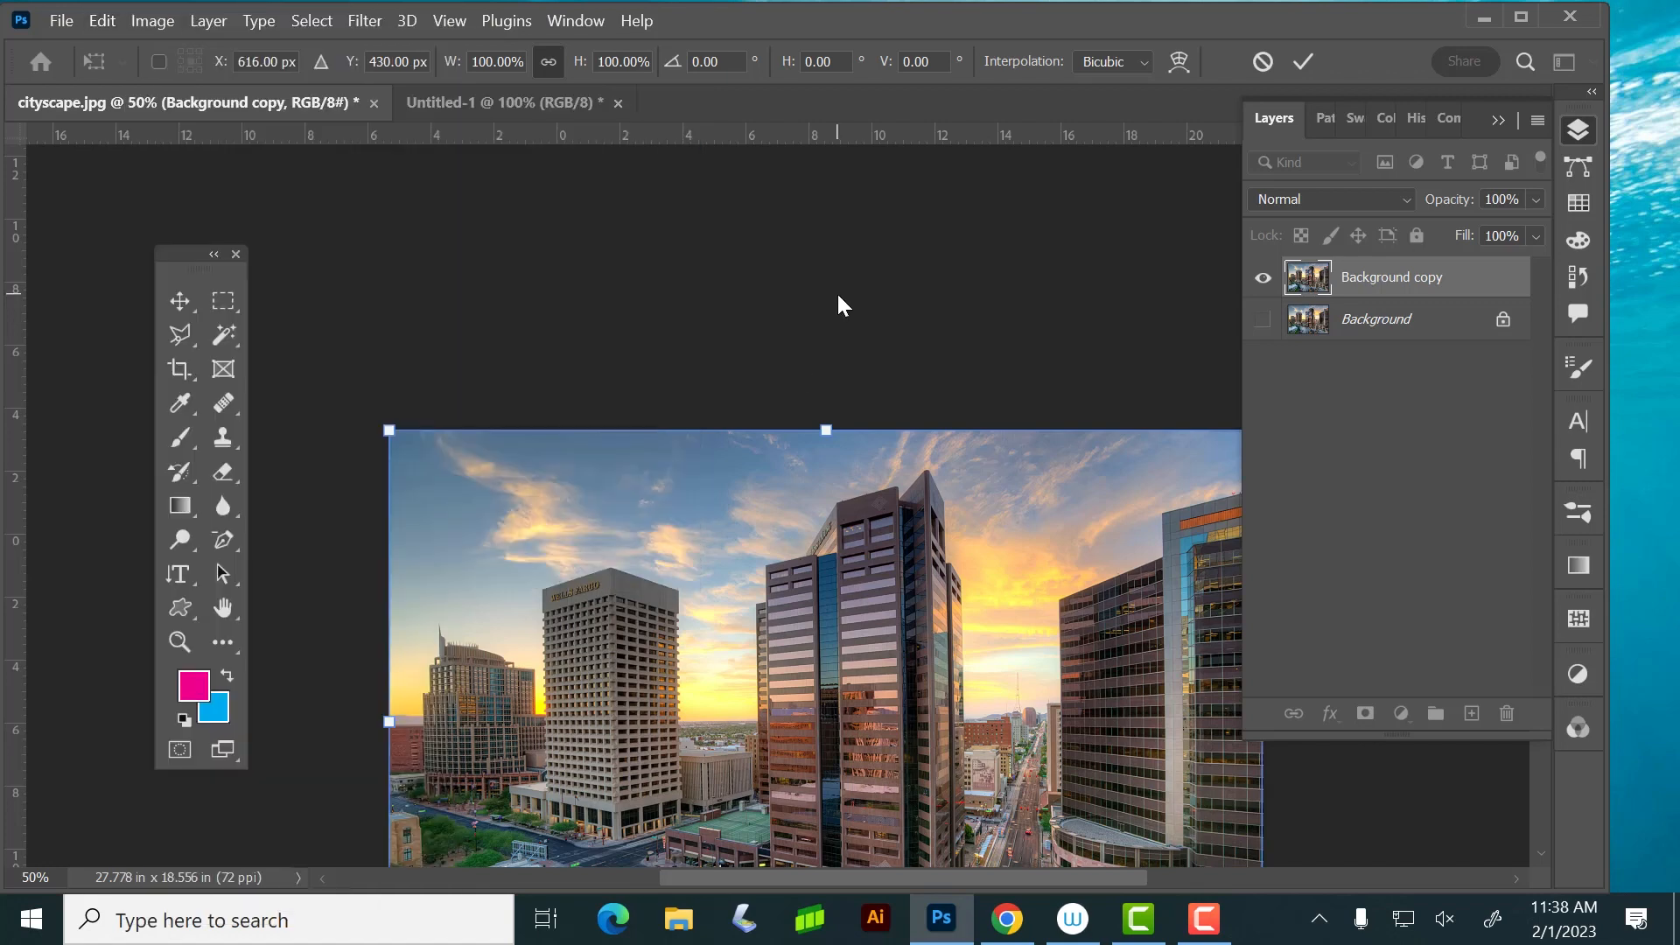
Copy the tan tower left of the central skyscraper to a new layer via a rectangular selection, and move the copy left beside the original
left_click_drag(888, 599, 826, 432)
left_click(241, 301)
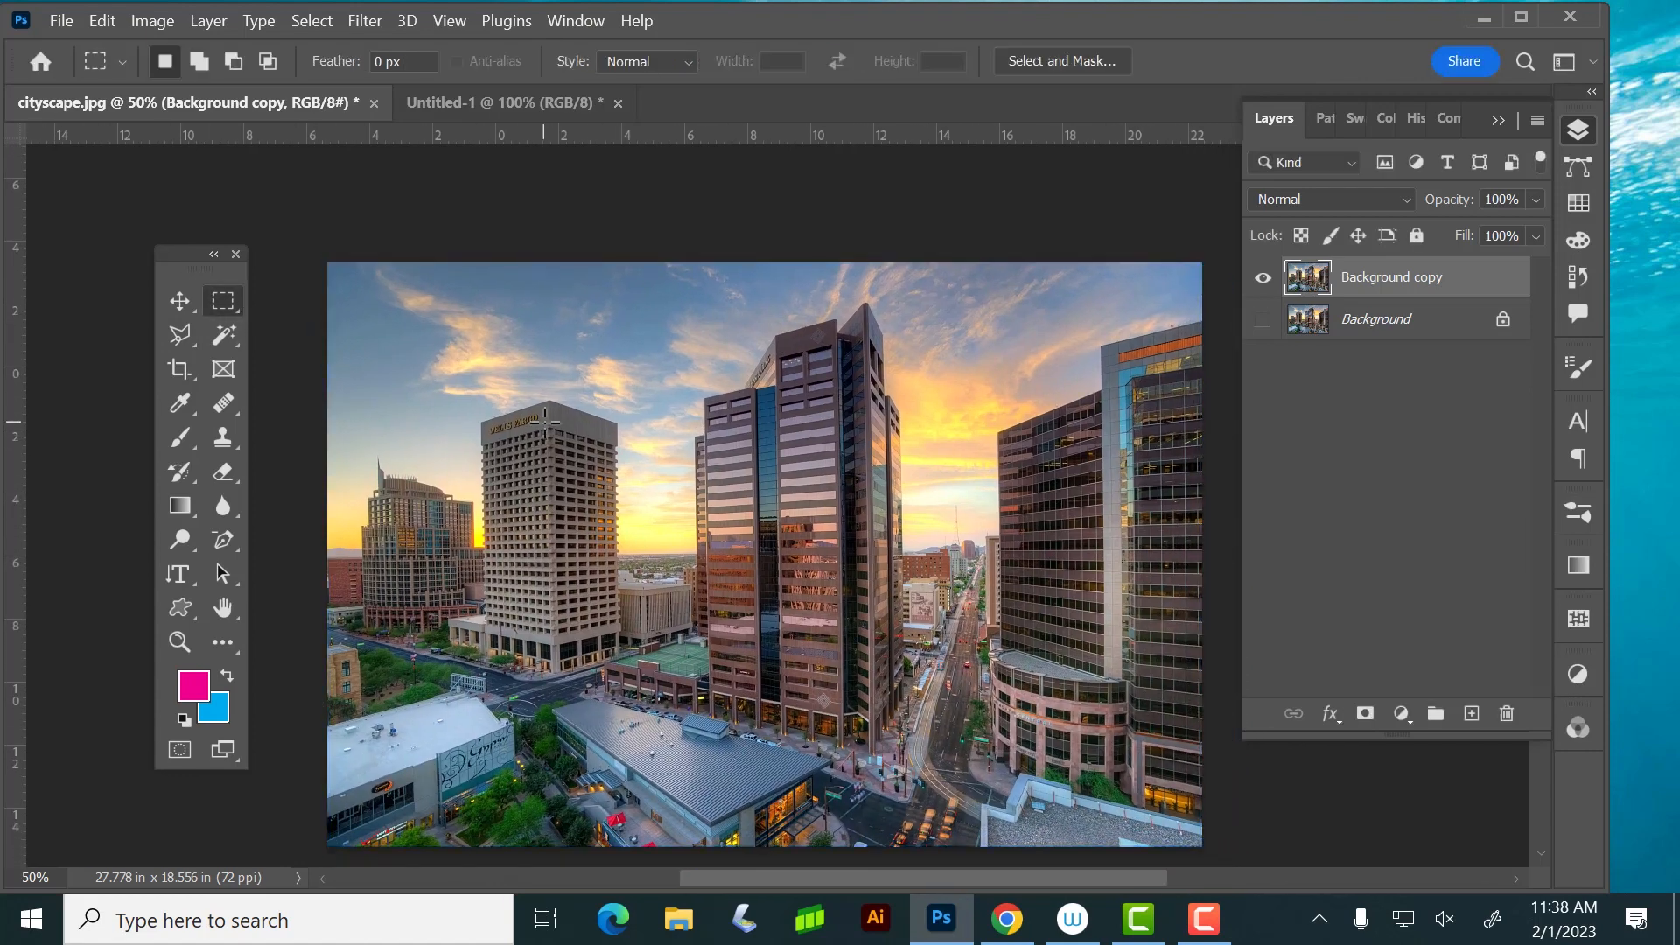
left_click_drag(466, 399, 622, 673)
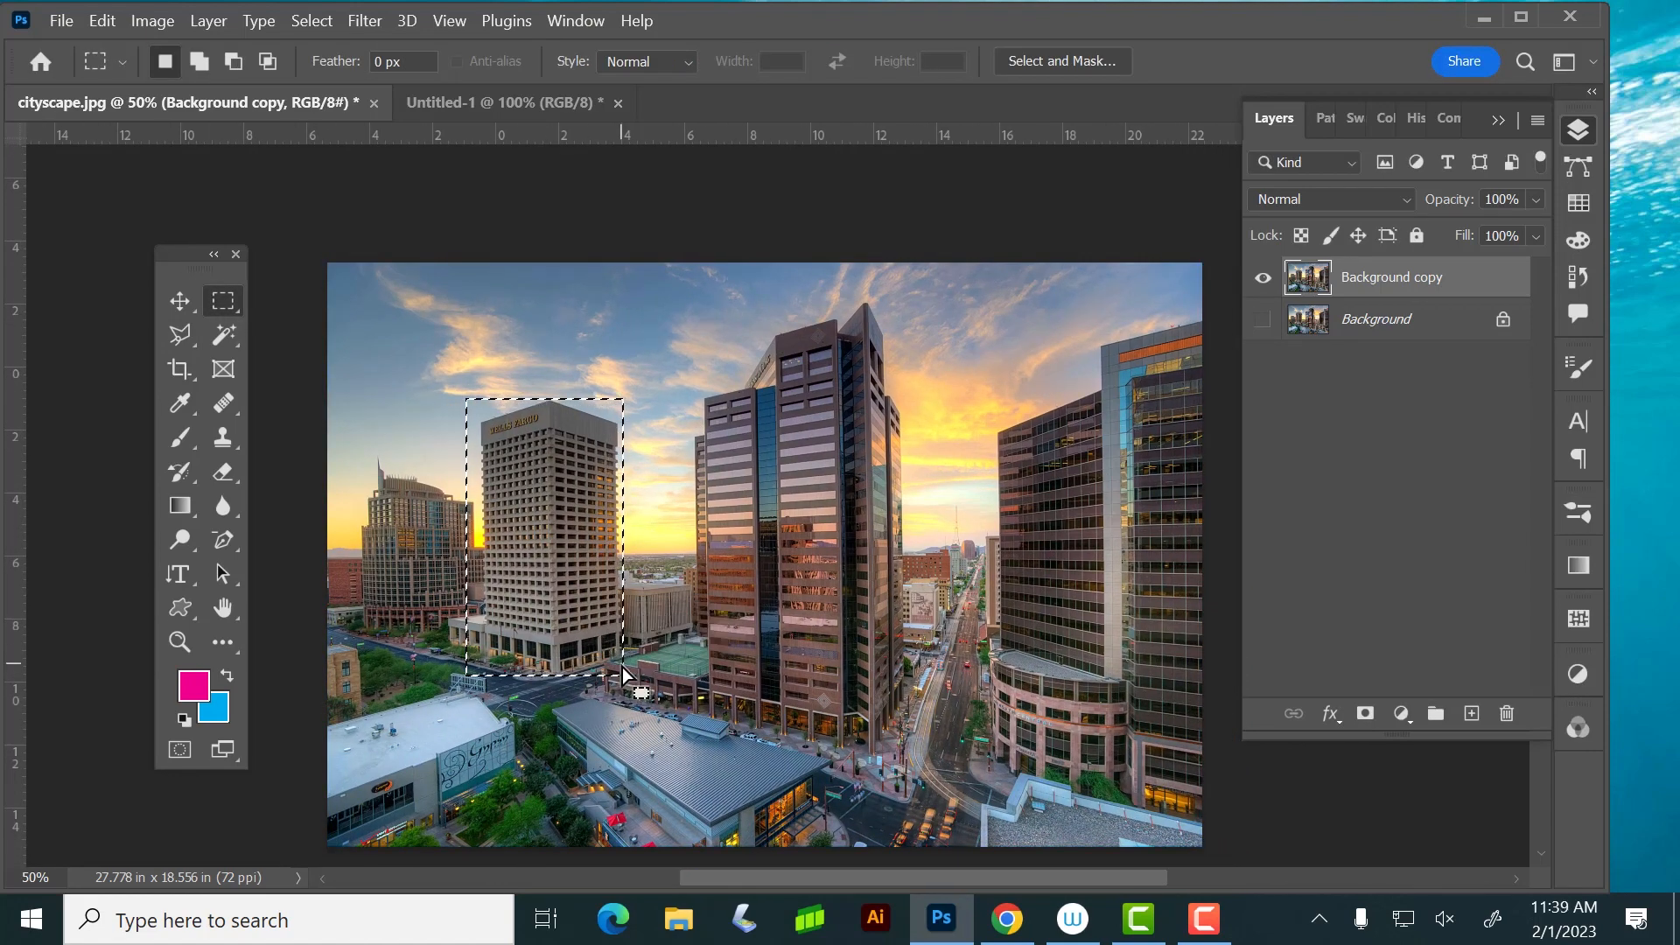
key("ctrl+j")
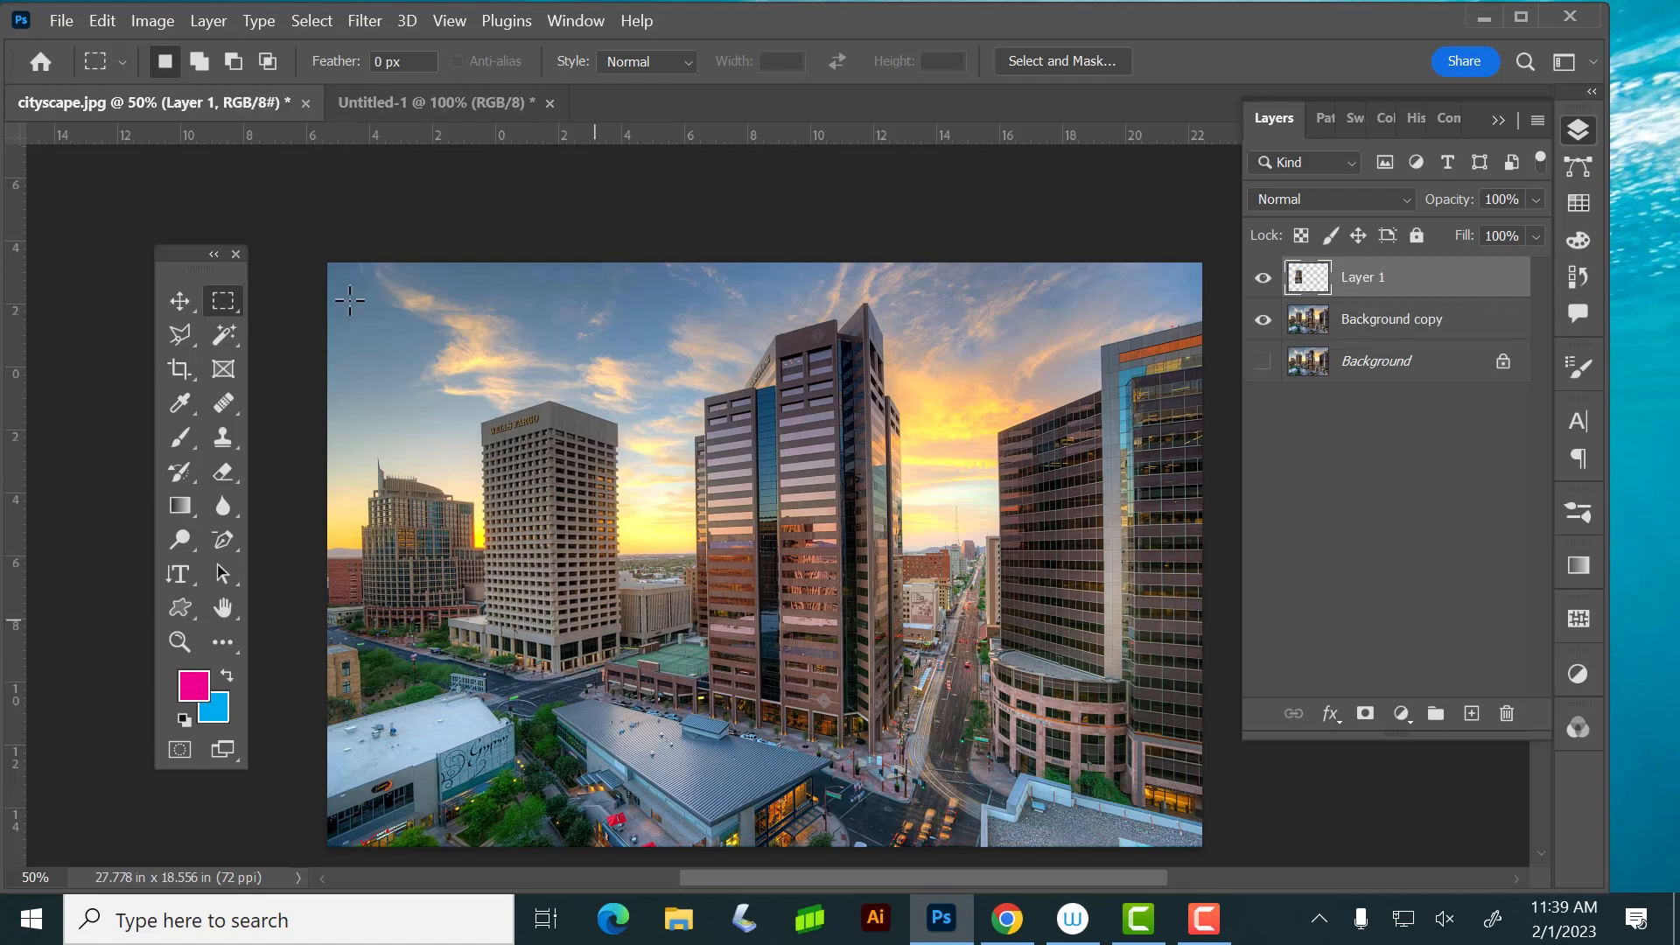
left_click(179, 300)
left_click_drag(539, 506, 425, 498)
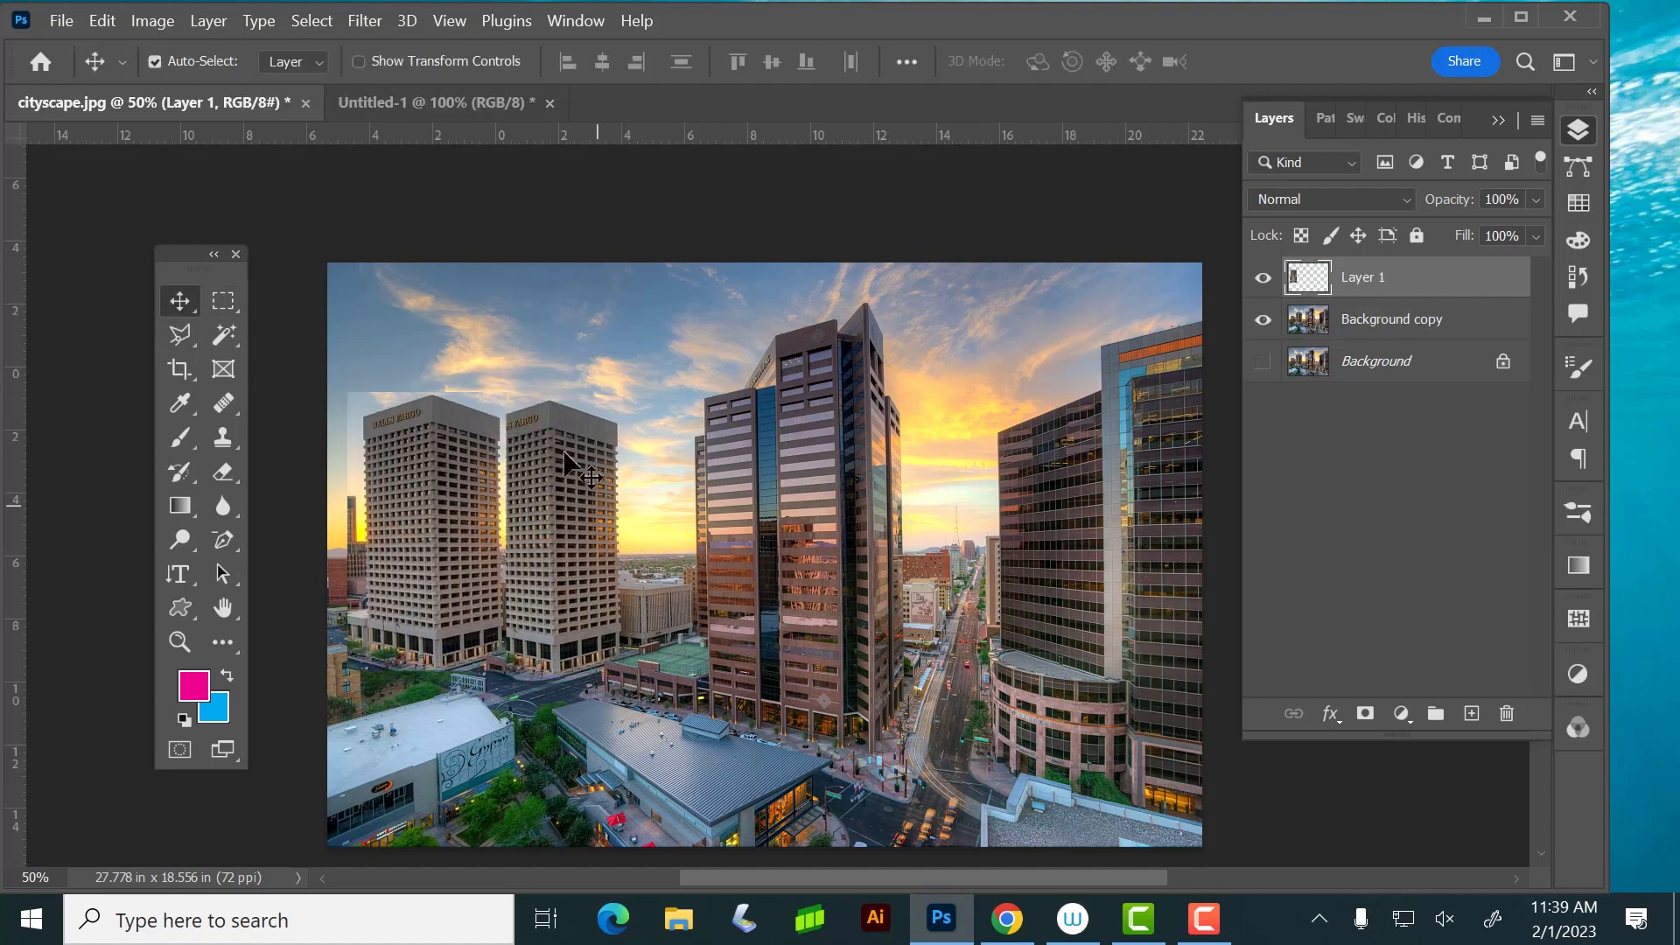
Try Flip Vertical on the copied tower layer and undo it
left_click(105, 20)
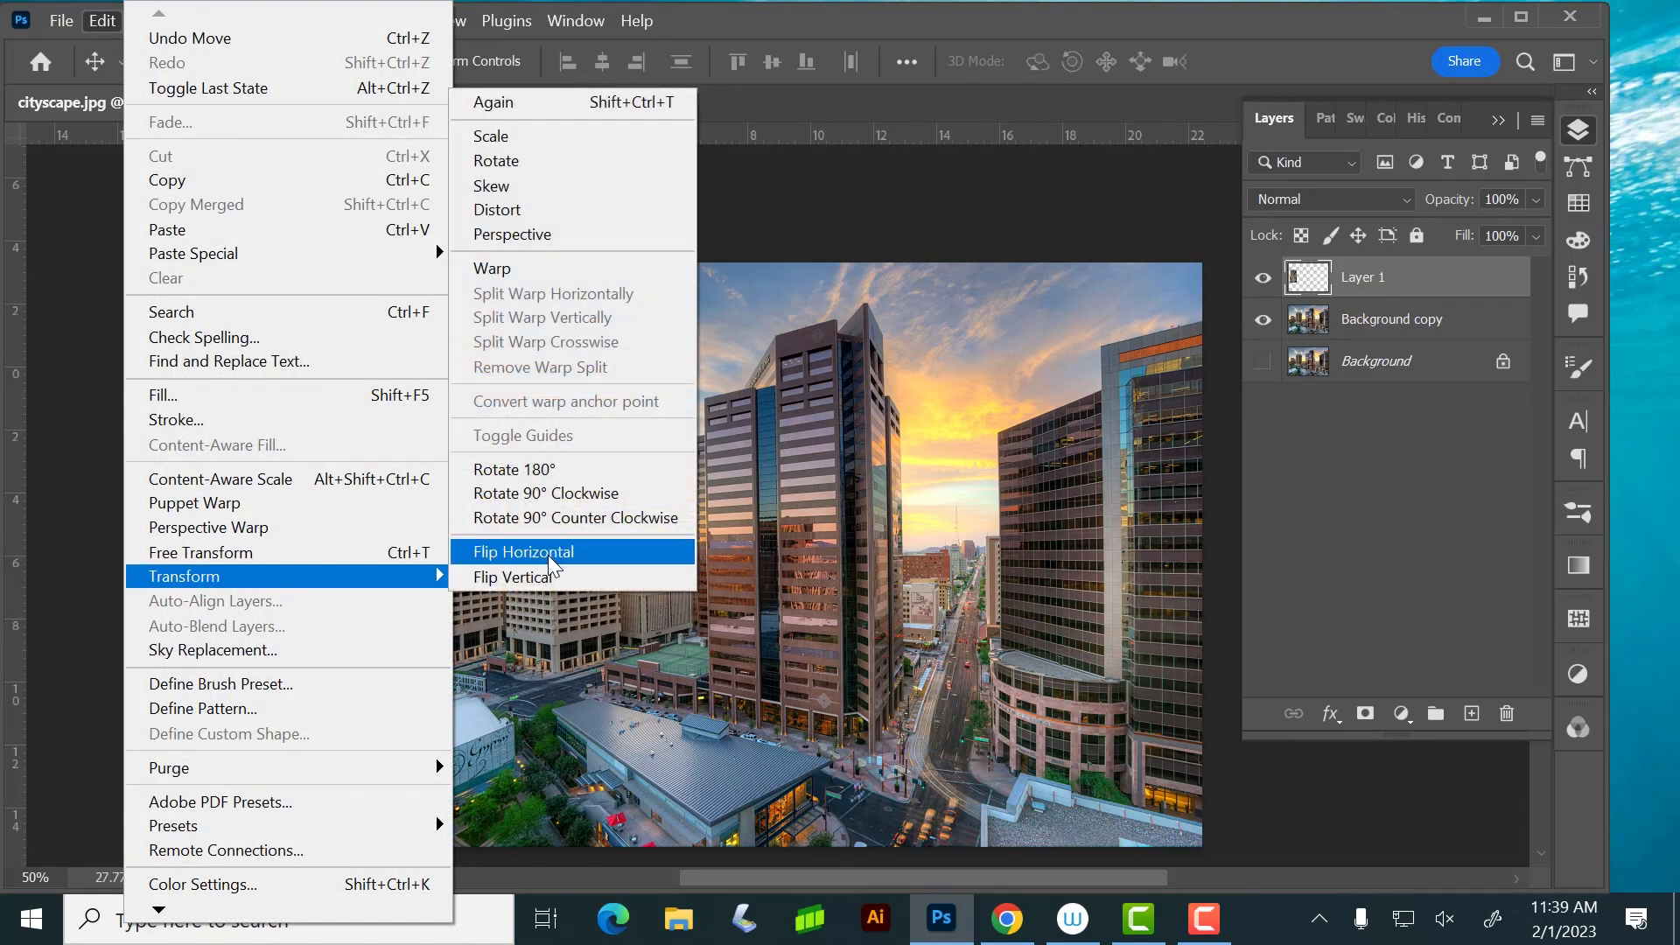
left_click(544, 578)
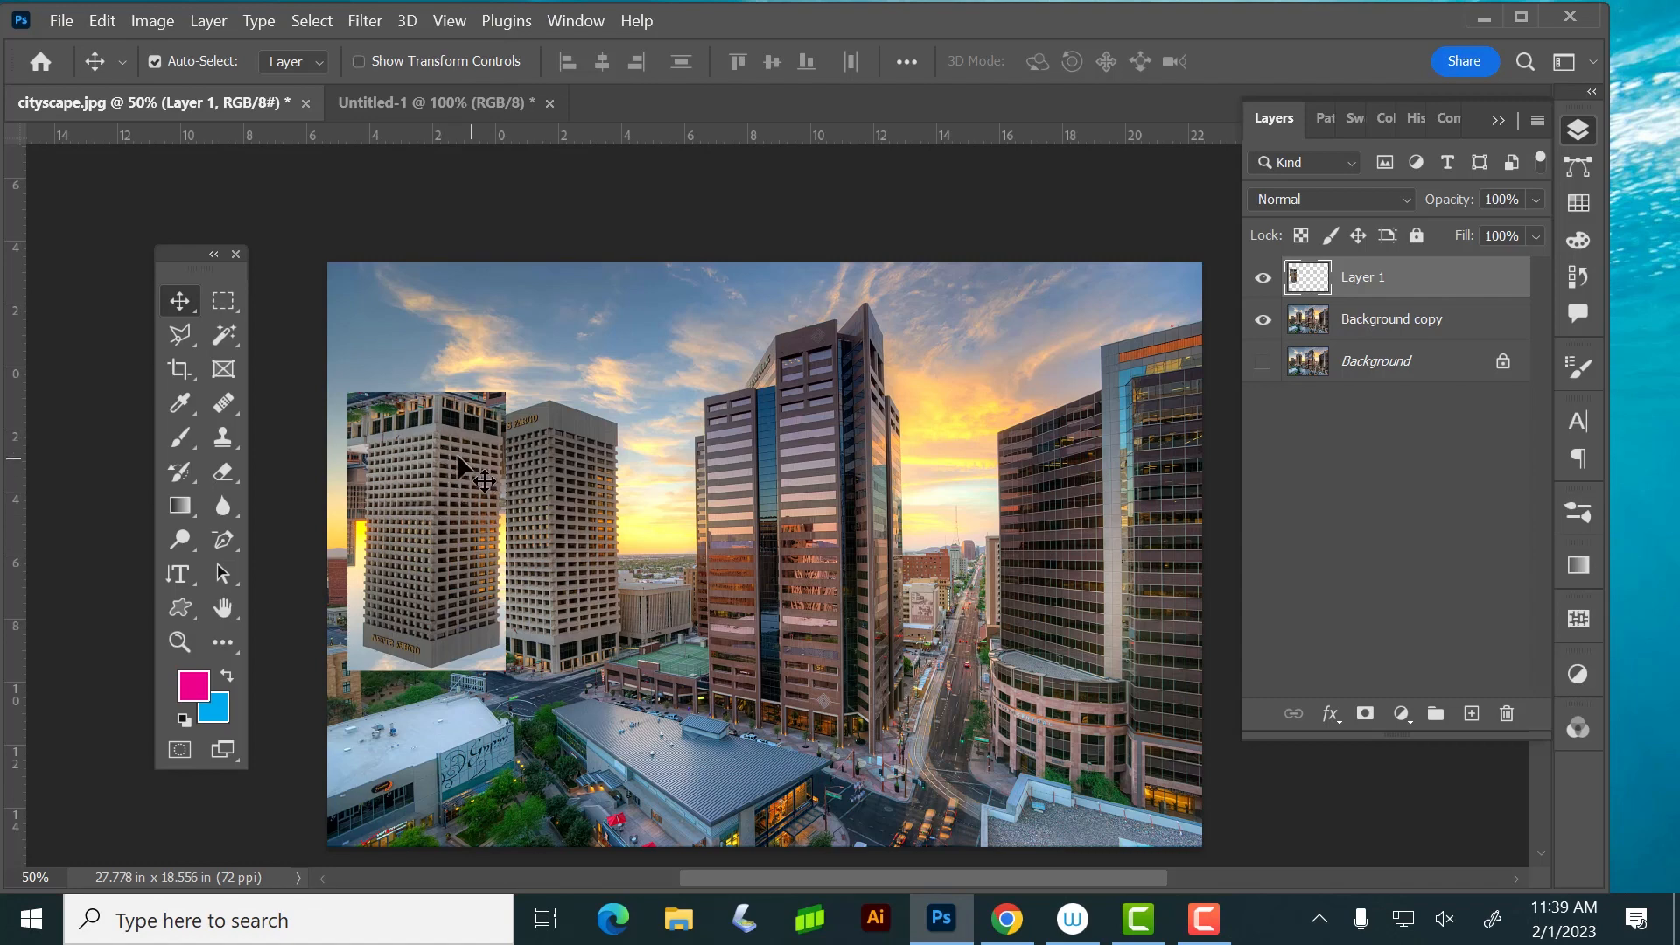
key("ctrl+z")
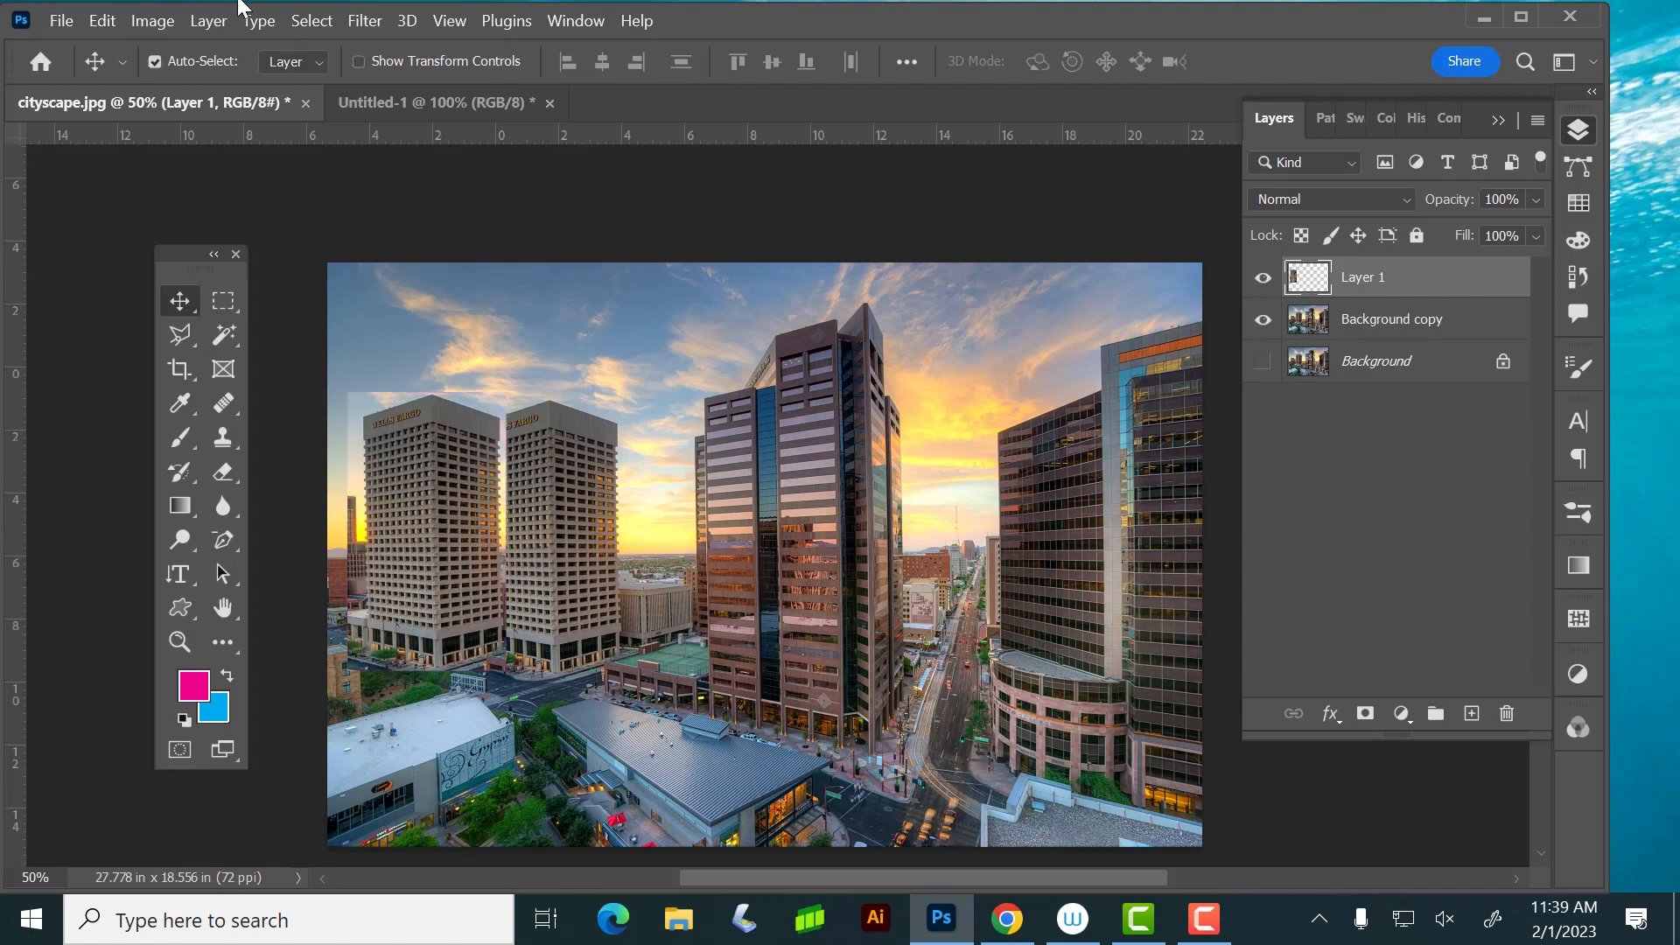
Try Flip Horizontal on the copied tower layer and undo it
left_click(155, 21)
left_click(101, 20)
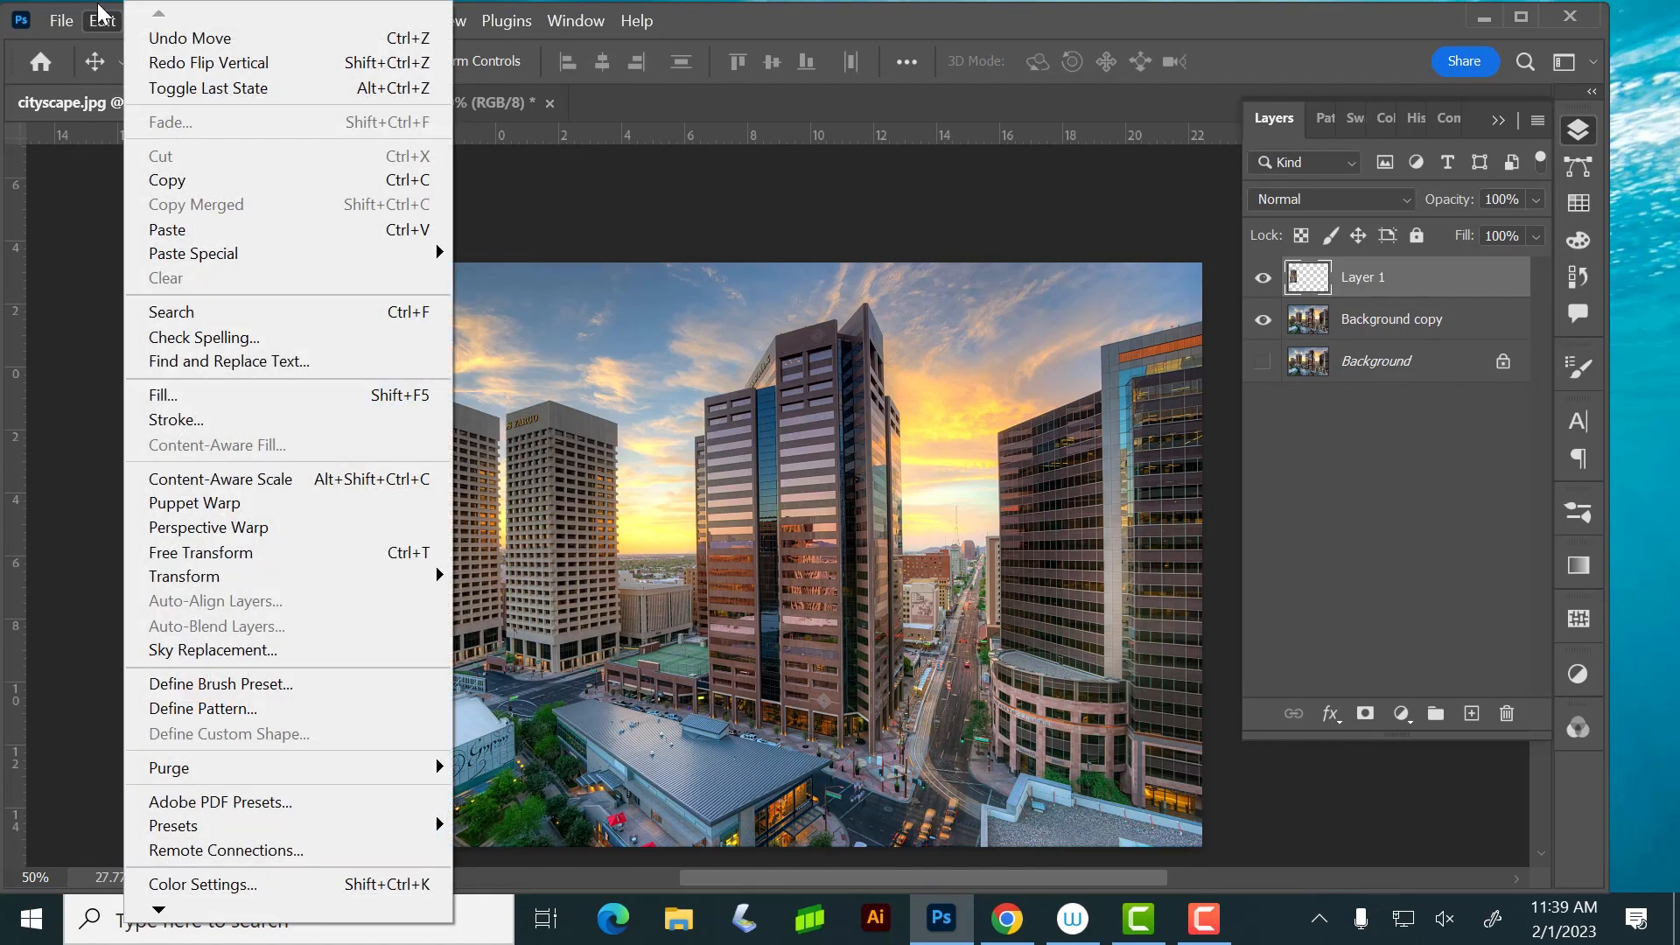
mouse_move(201, 577)
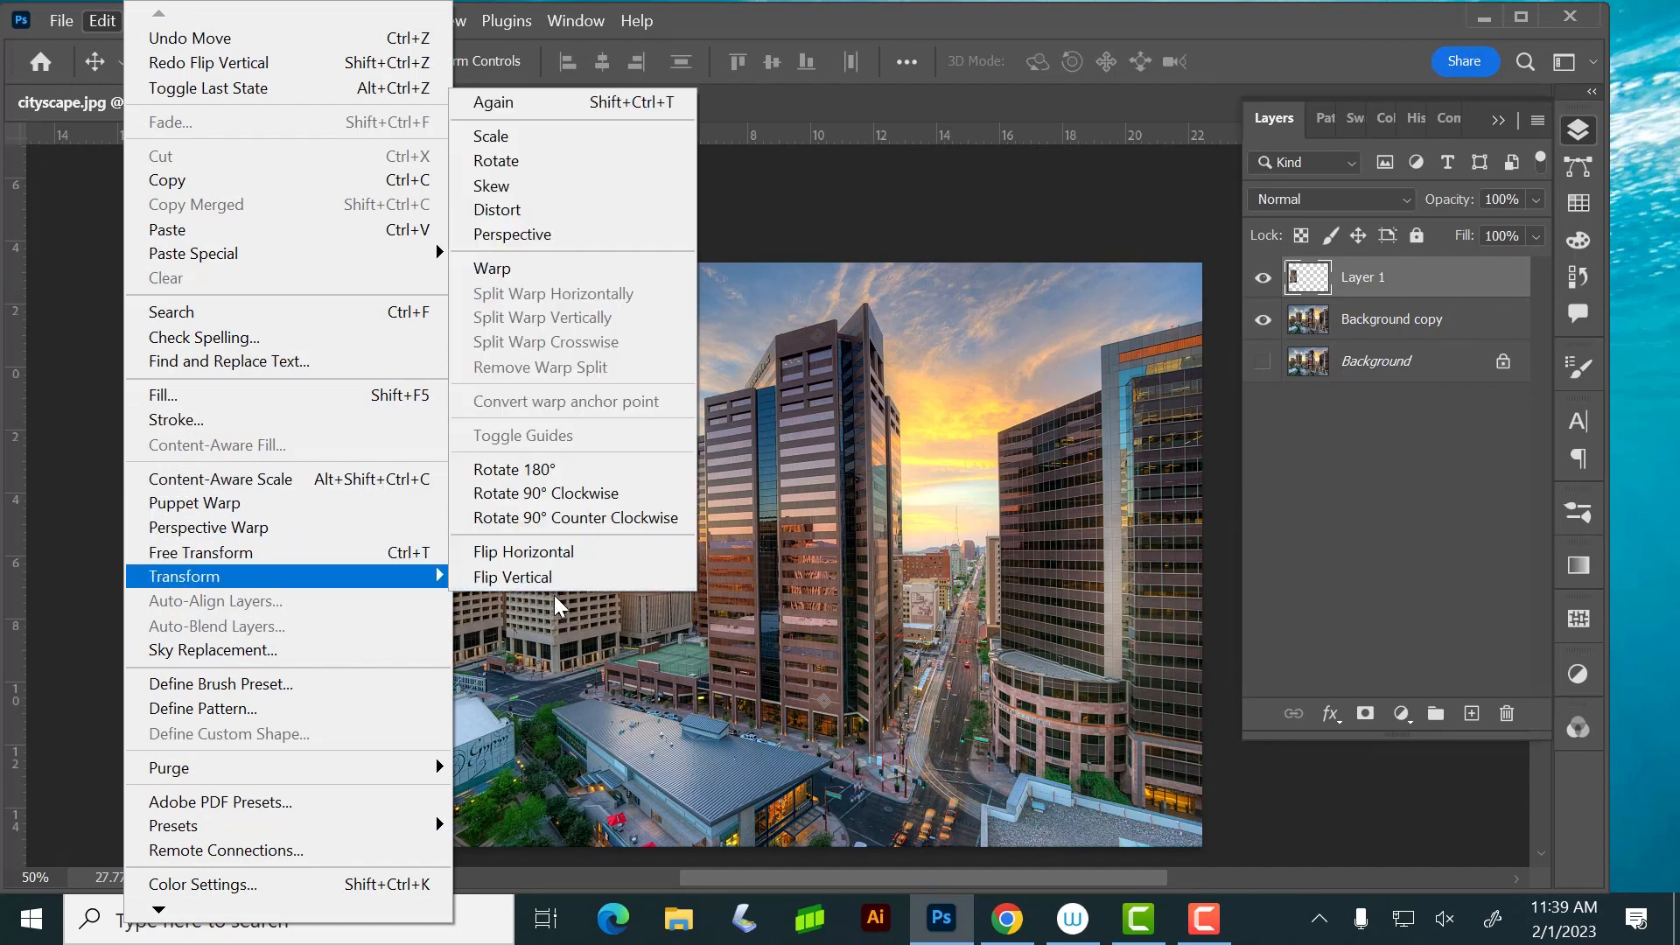
left_click(537, 555)
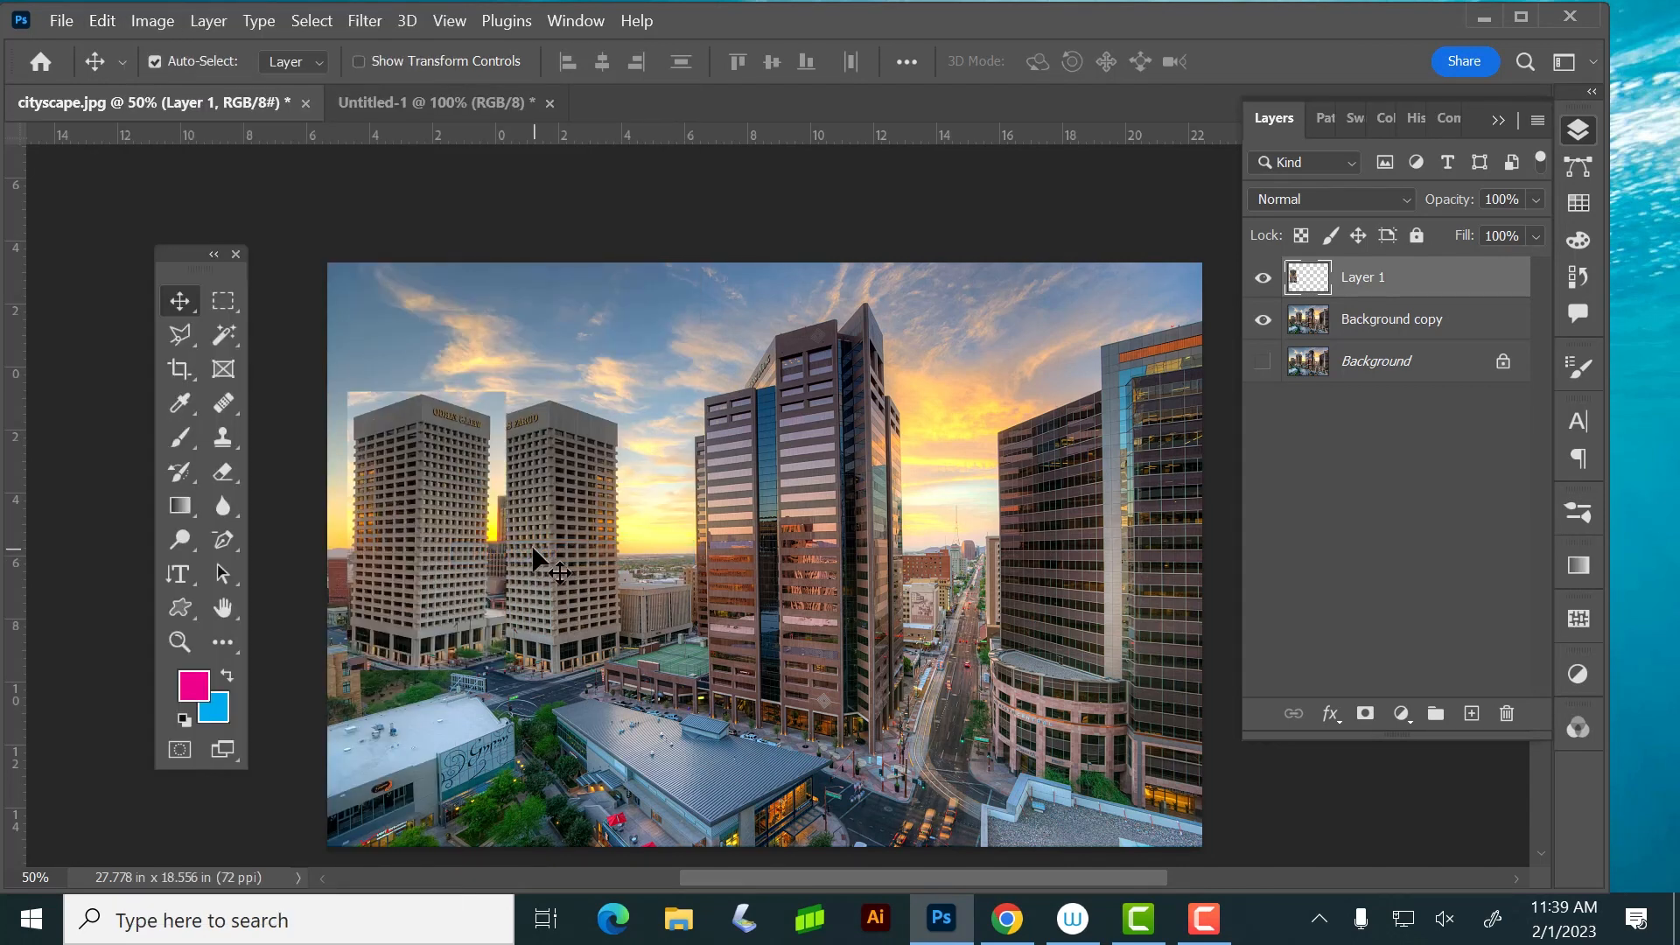
key("ctrl+z")
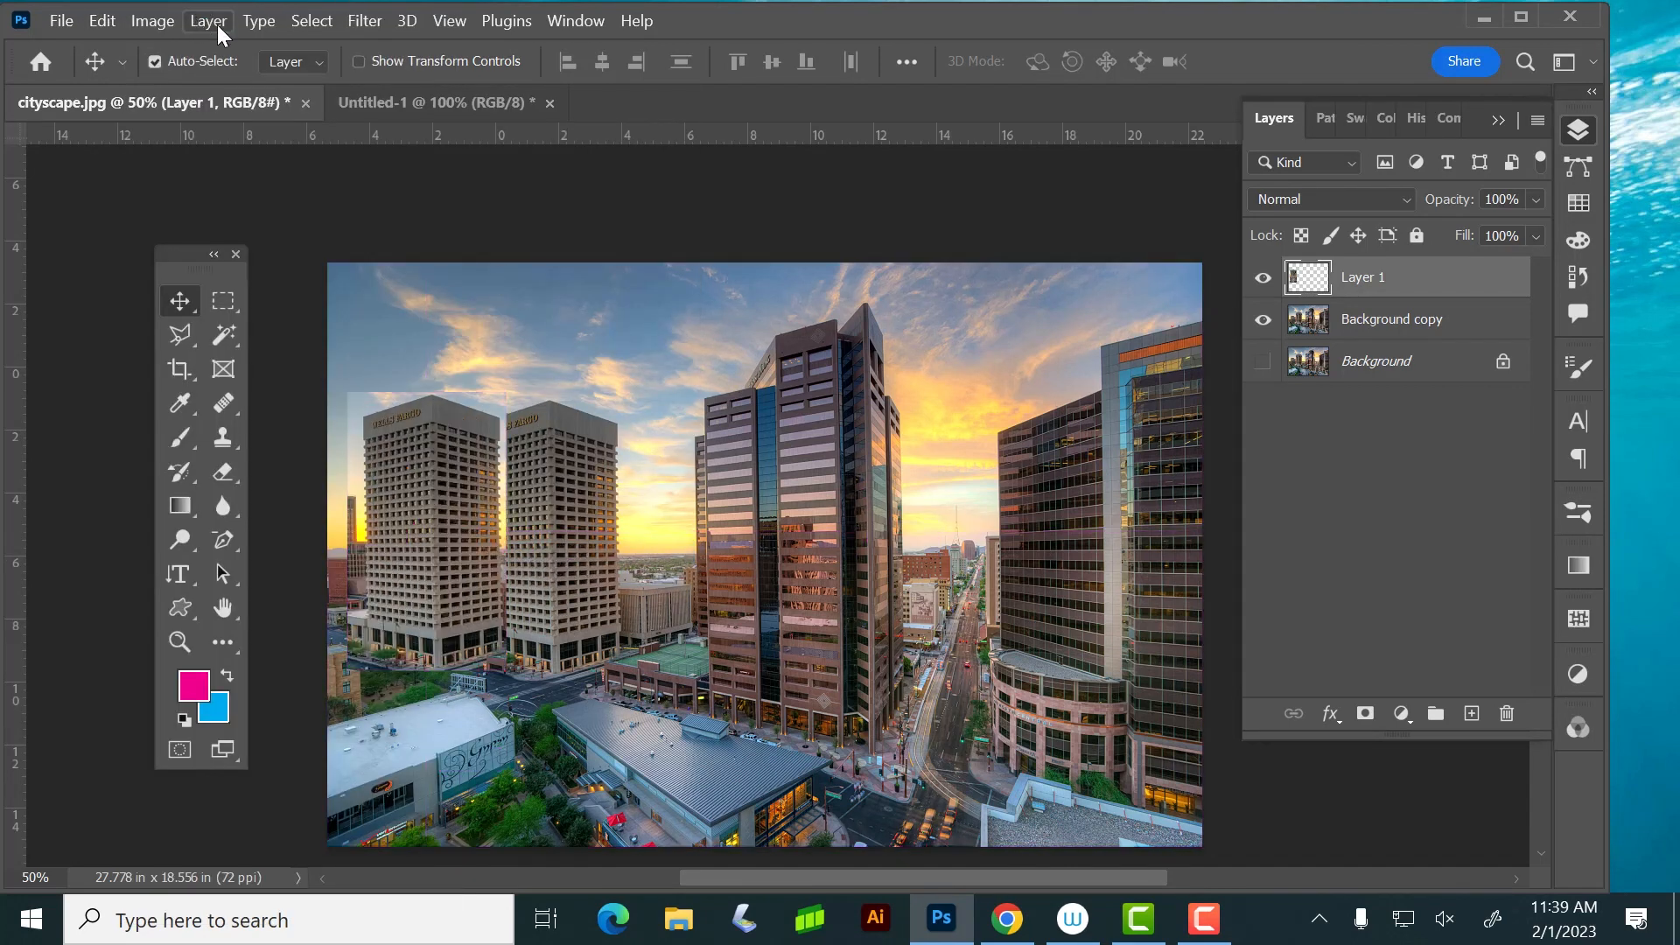
Try flipping the whole canvas horizontally and undo it
left_click(159, 21)
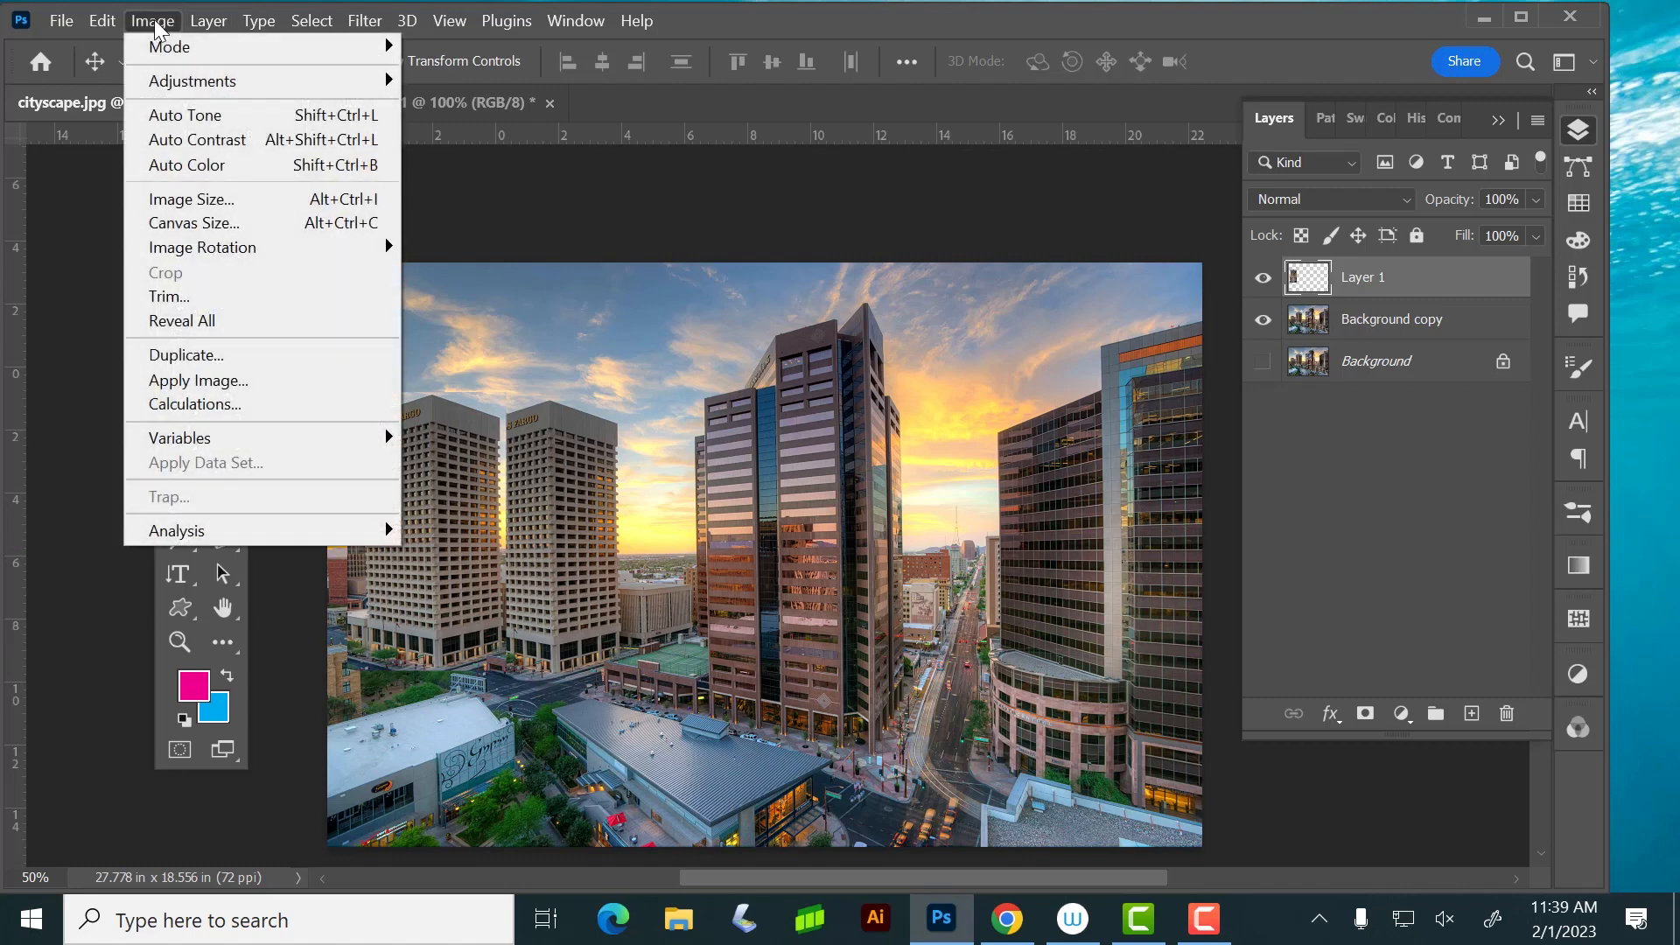
mouse_move(194, 253)
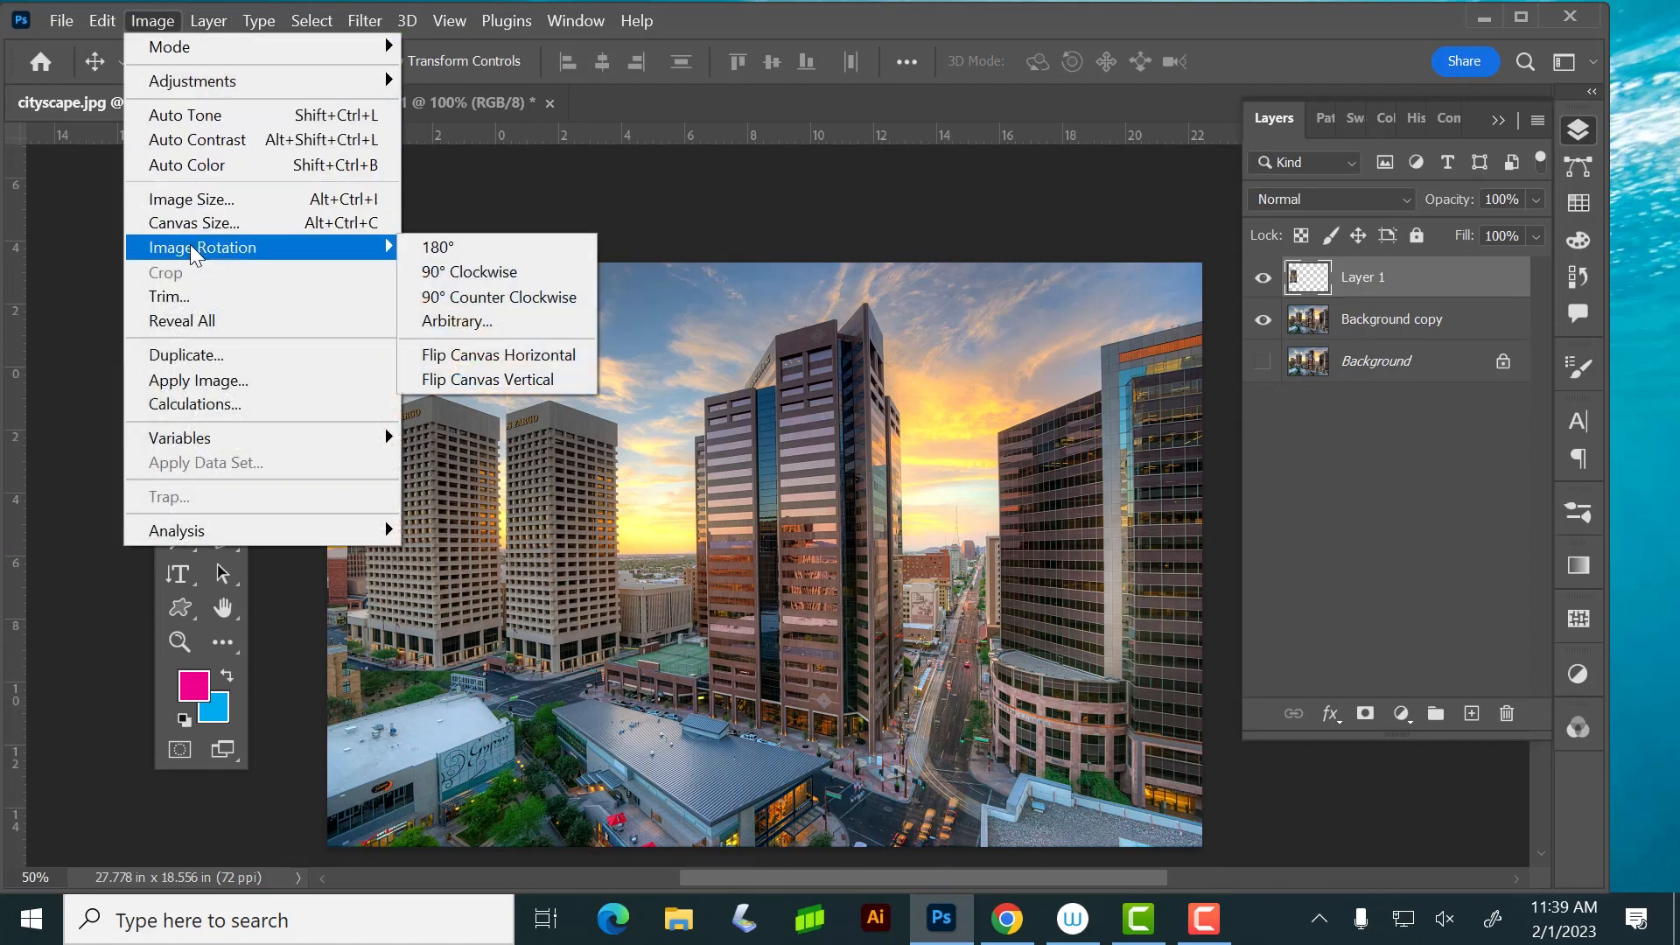
left_click(493, 355)
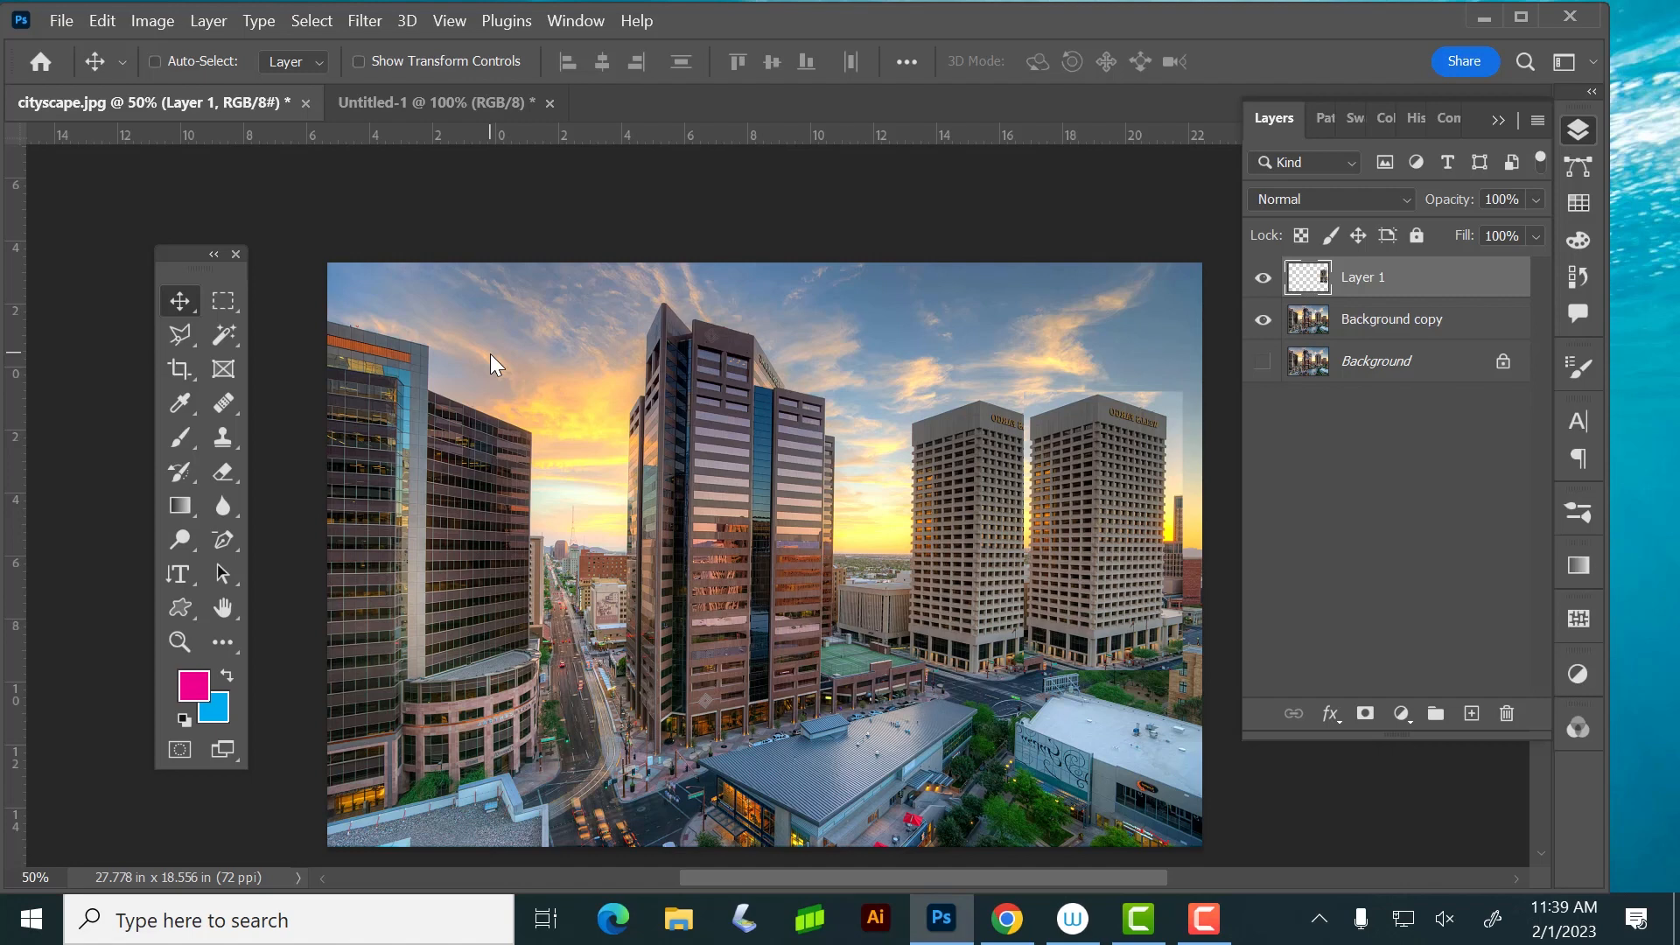
key("ctrl+z")
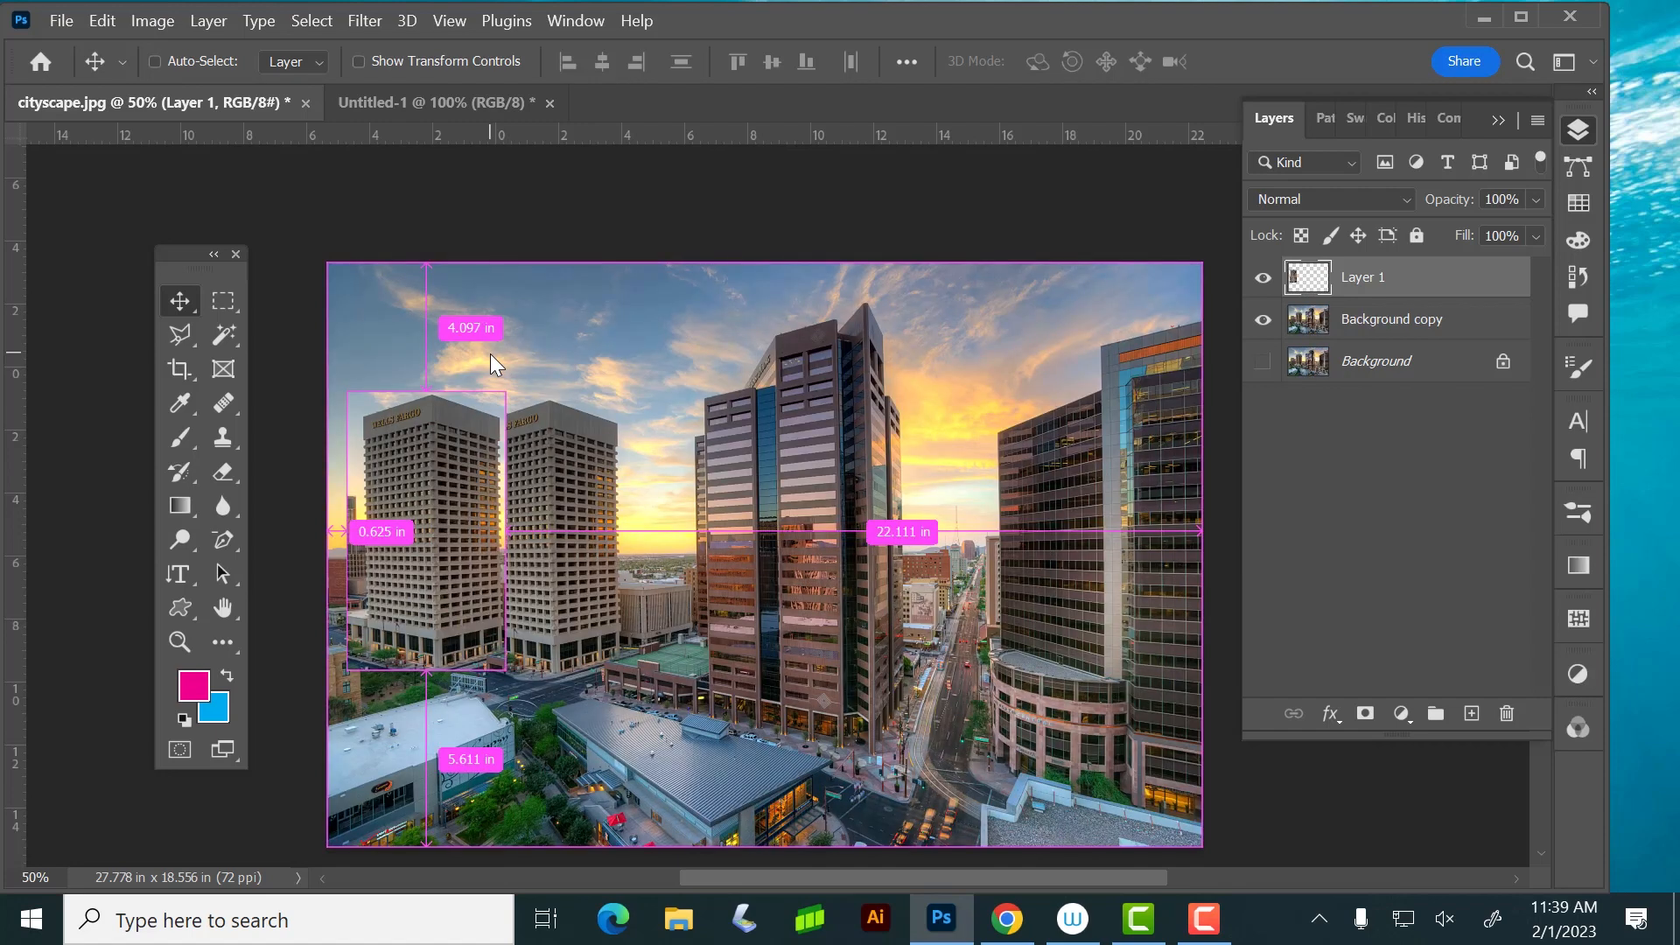
Try rotating only the copied tower layer 90° clockwise and undo it
left_click(153, 21)
mouse_move(103, 21)
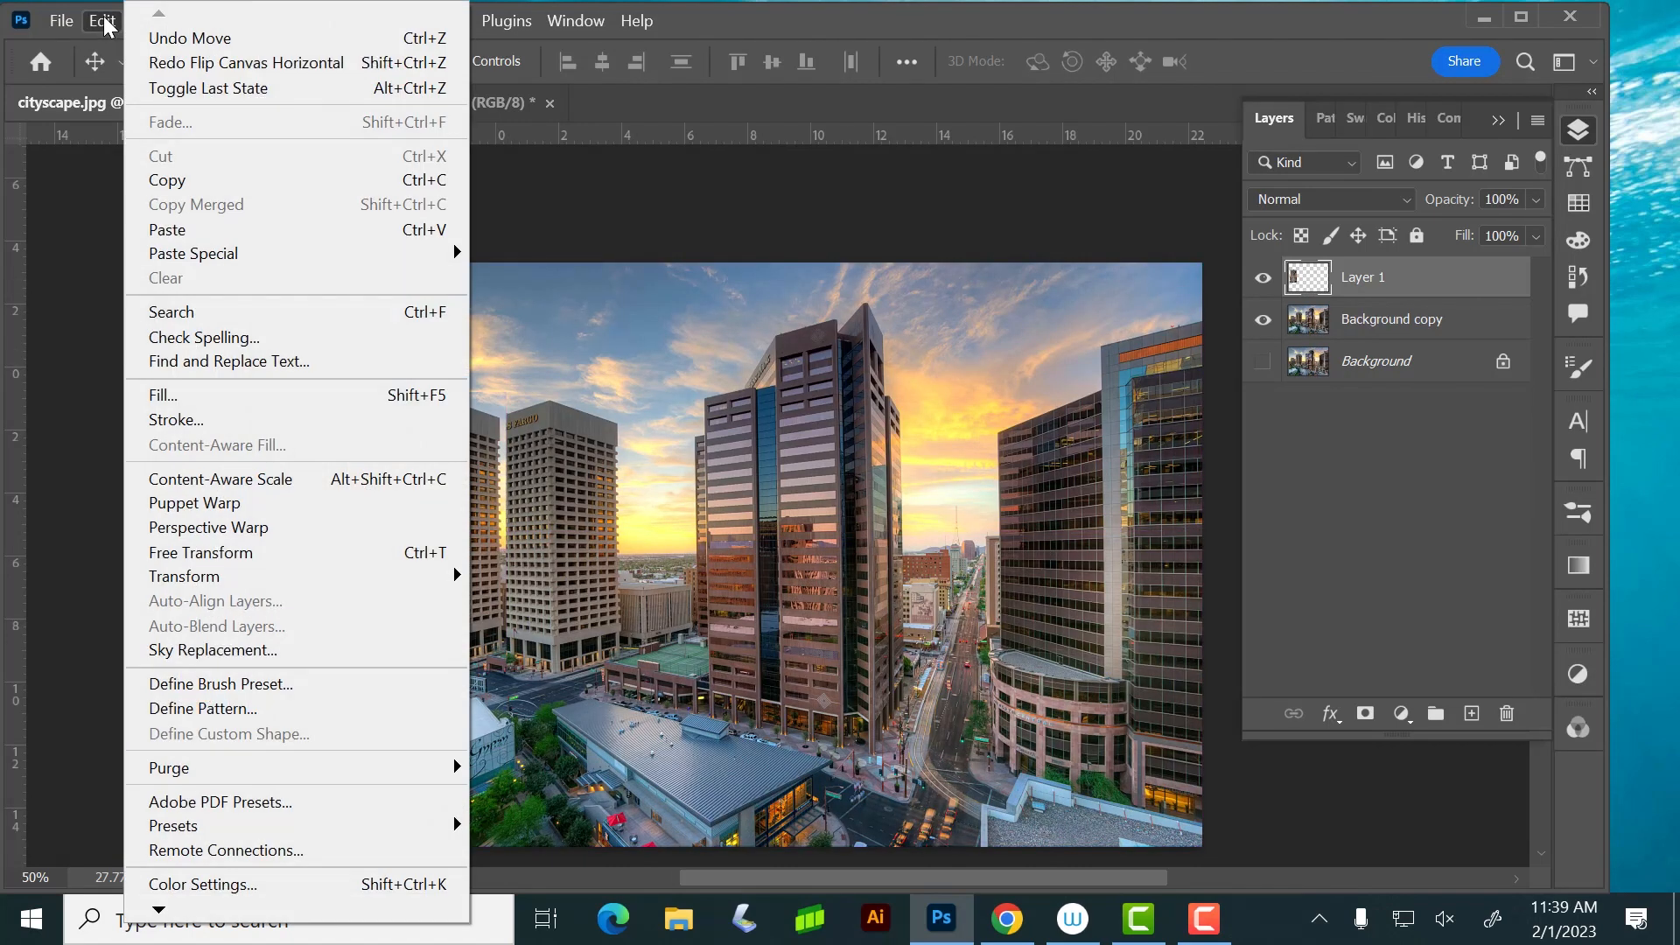
mouse_move(200, 587)
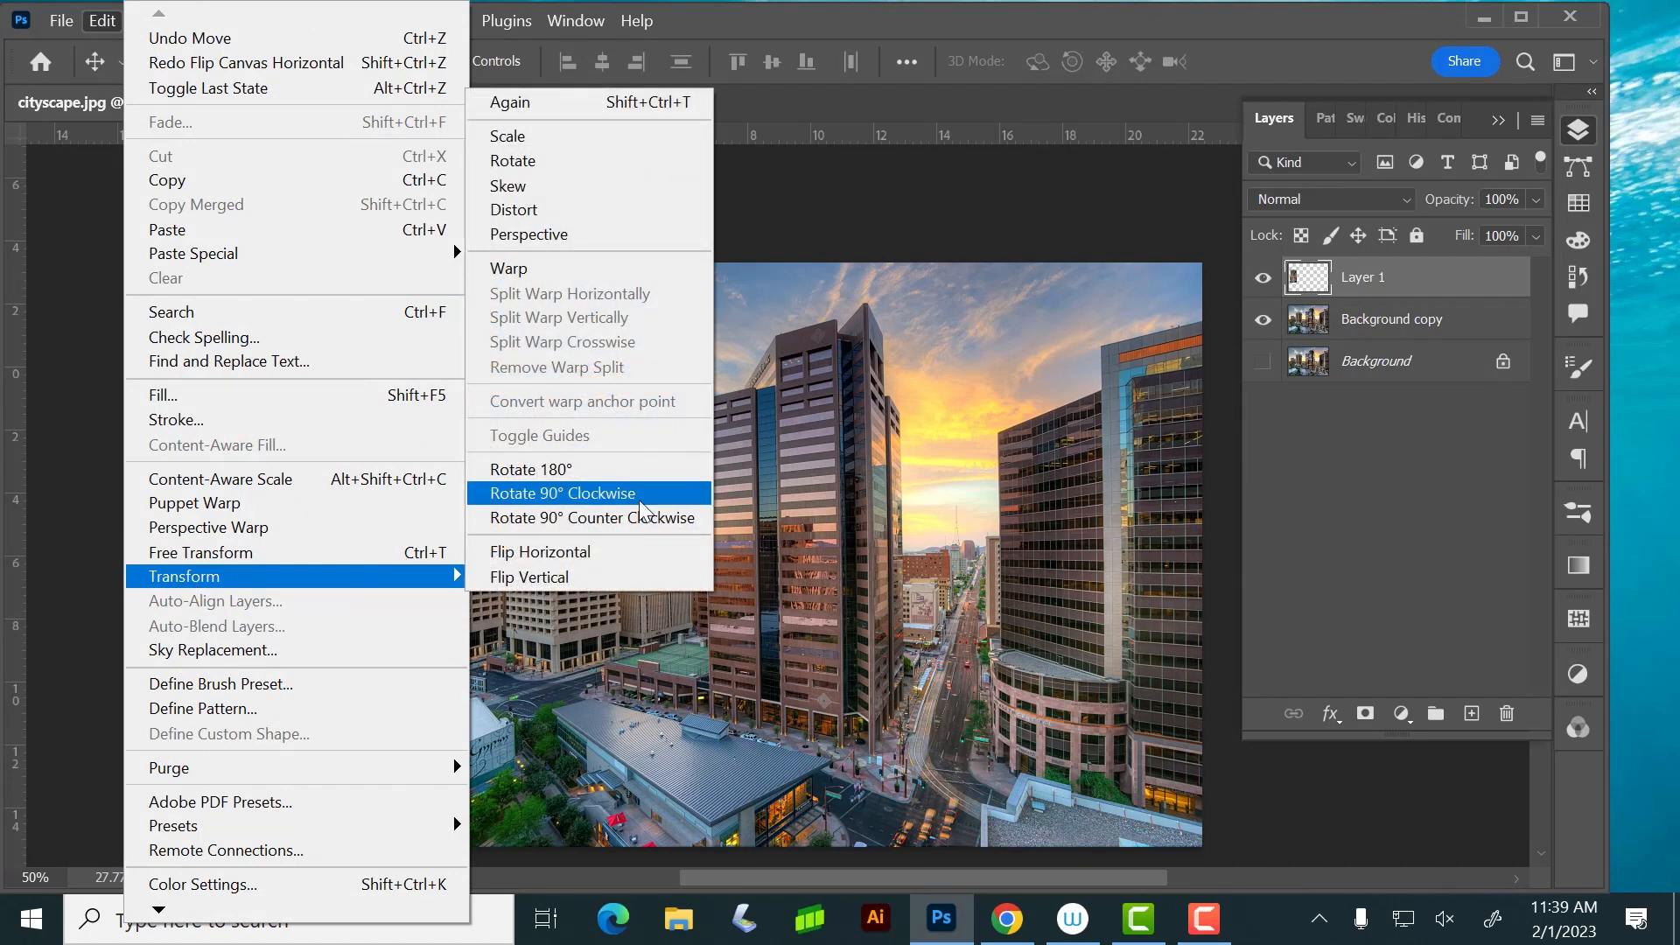
left_click(601, 493)
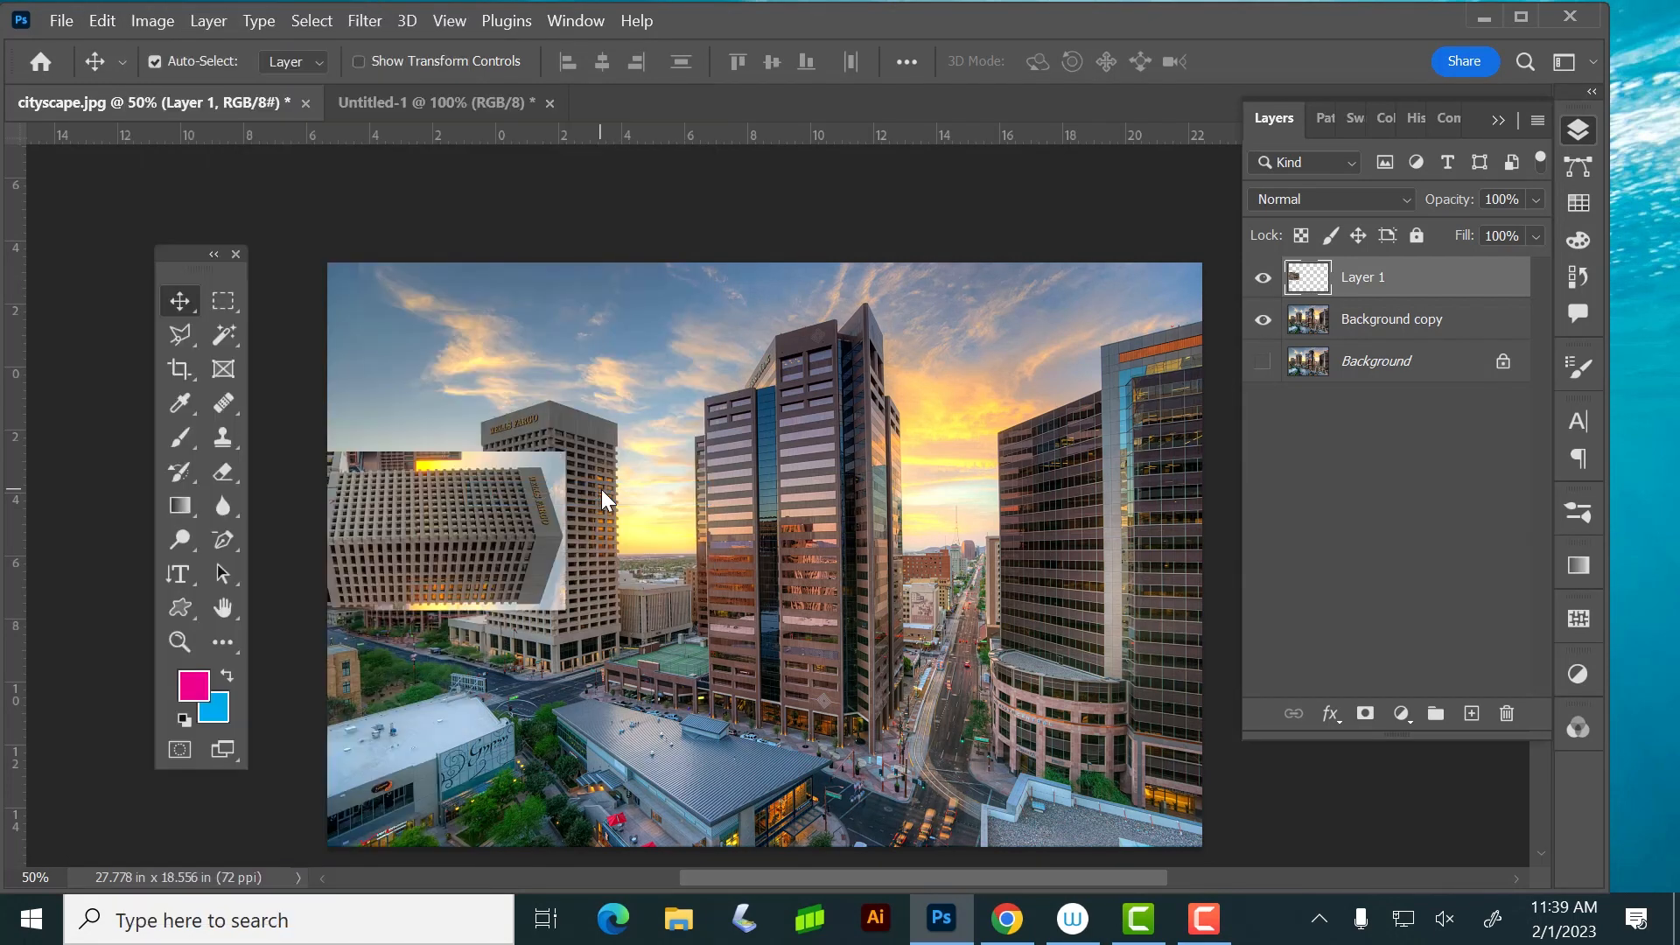
key("ctrl+z")
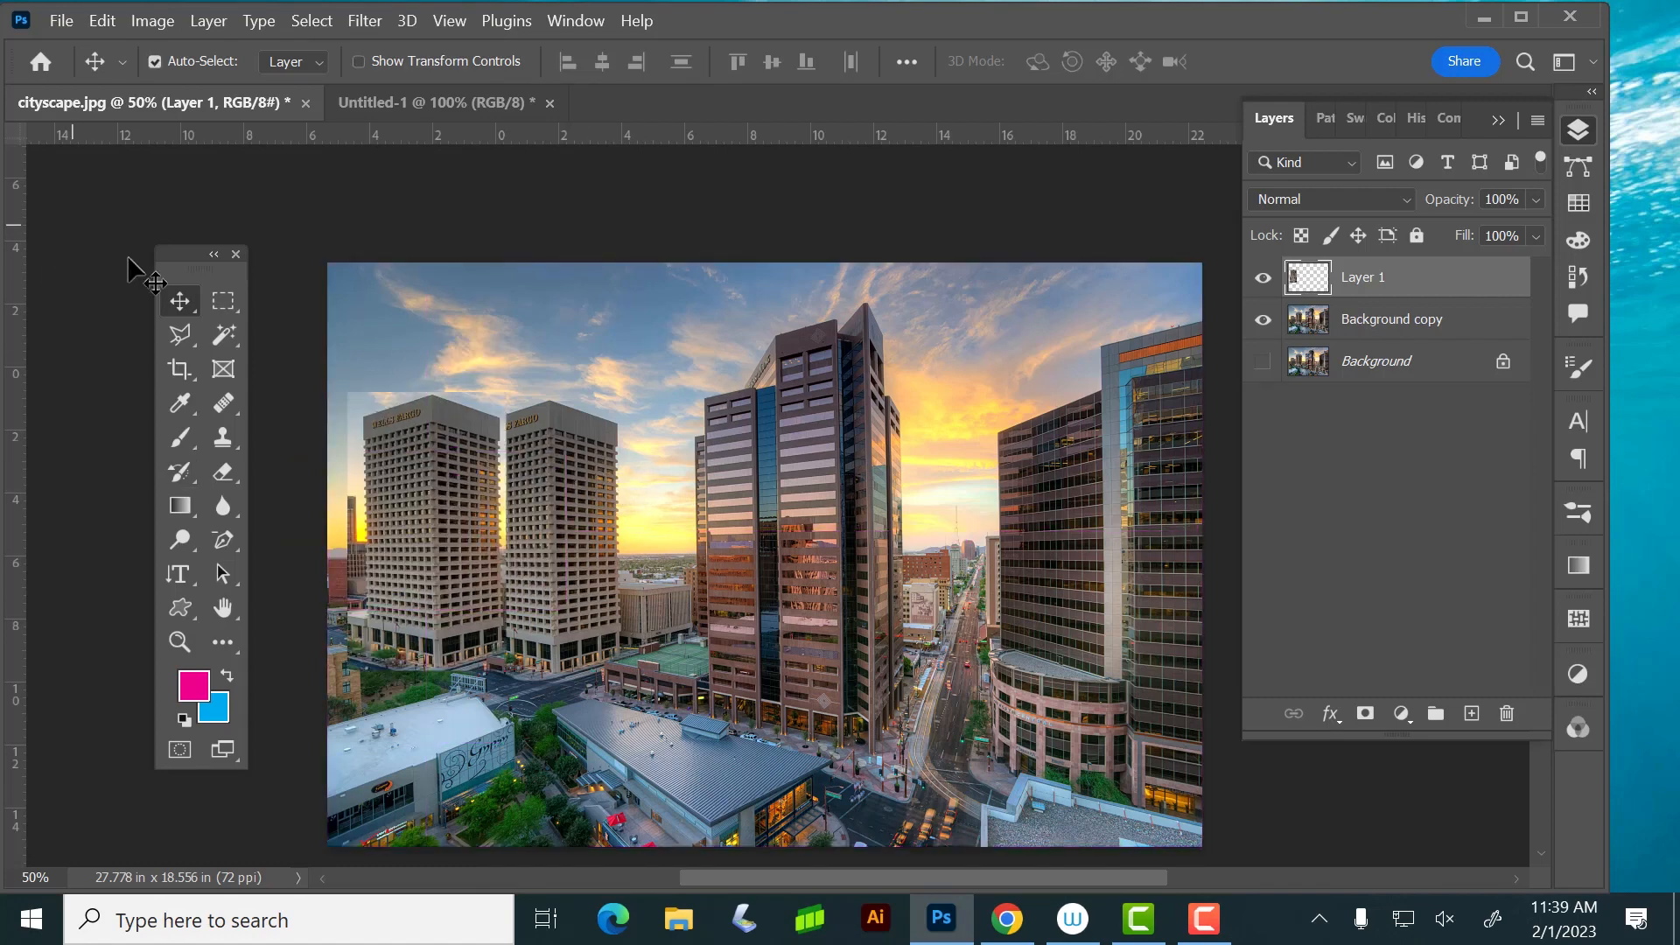
Try rotating the whole image 90° clockwise and undo it
left_click(157, 21)
mouse_move(173, 256)
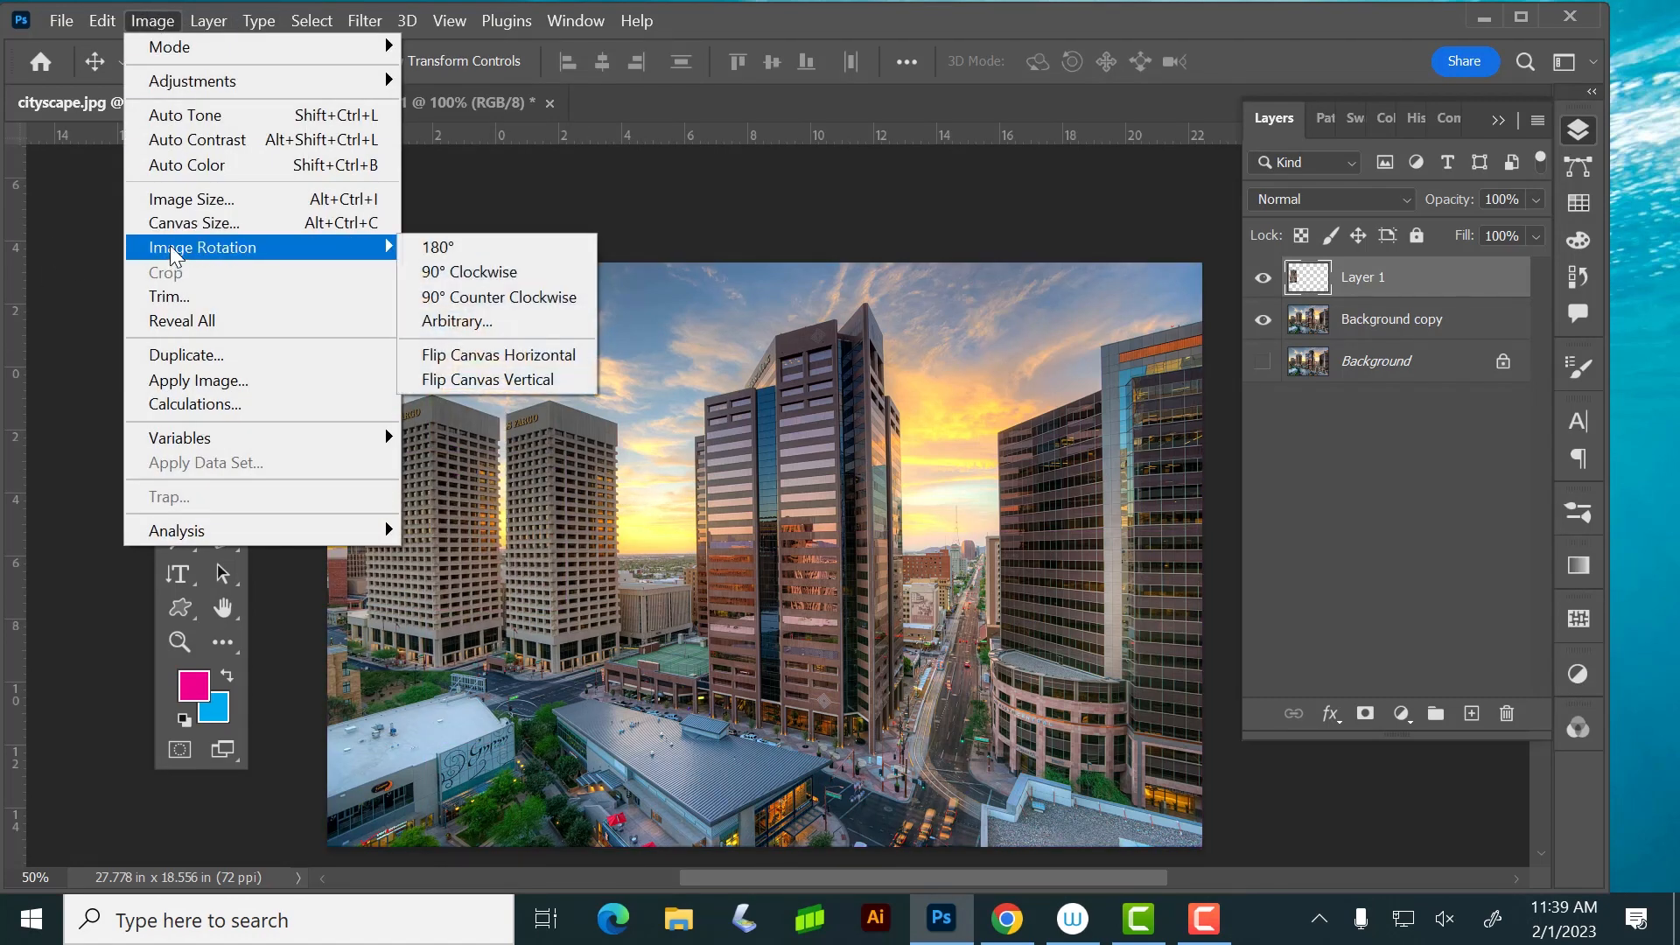
left_click(446, 274)
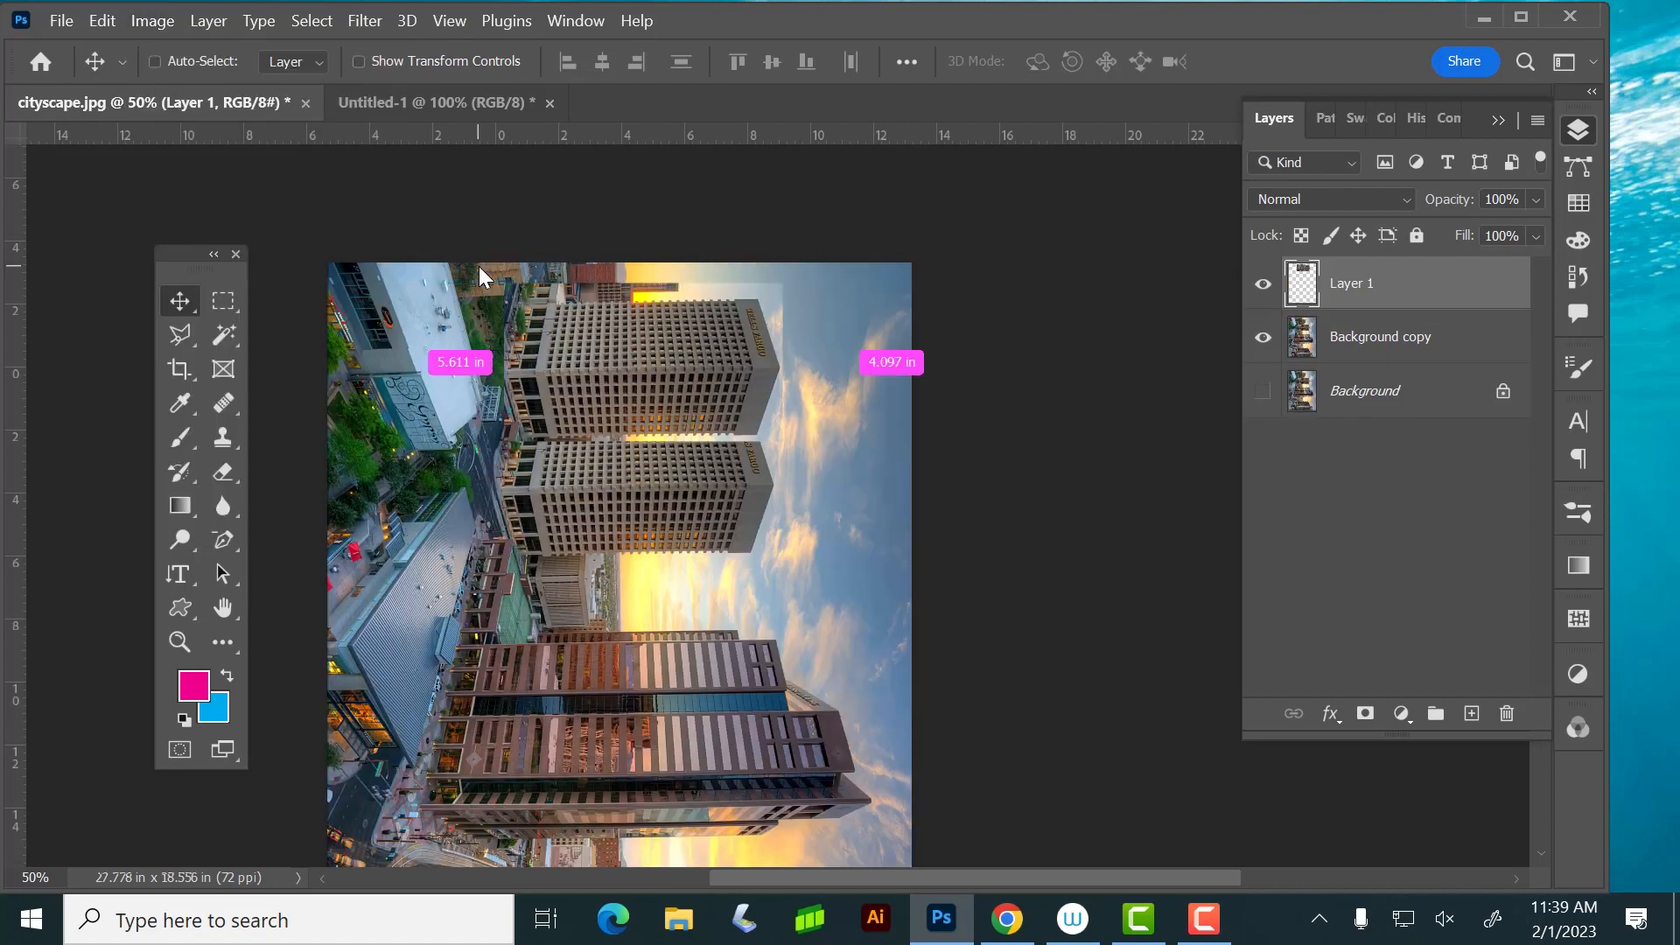
key("ctrl+z")
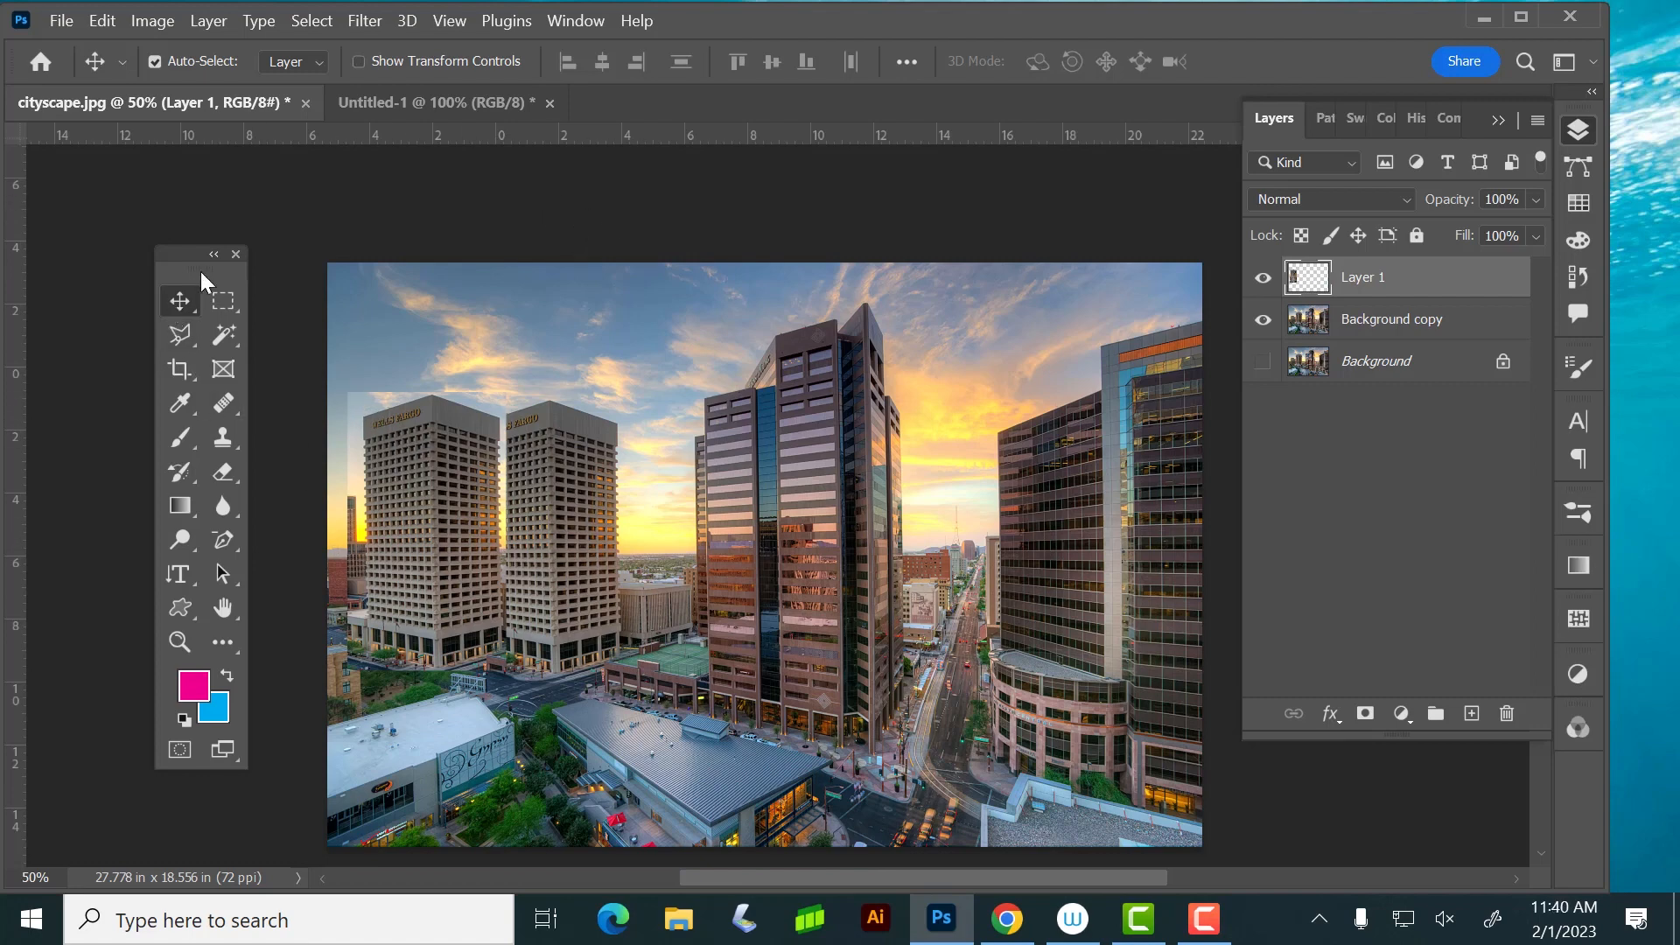
left_click(525, 209)
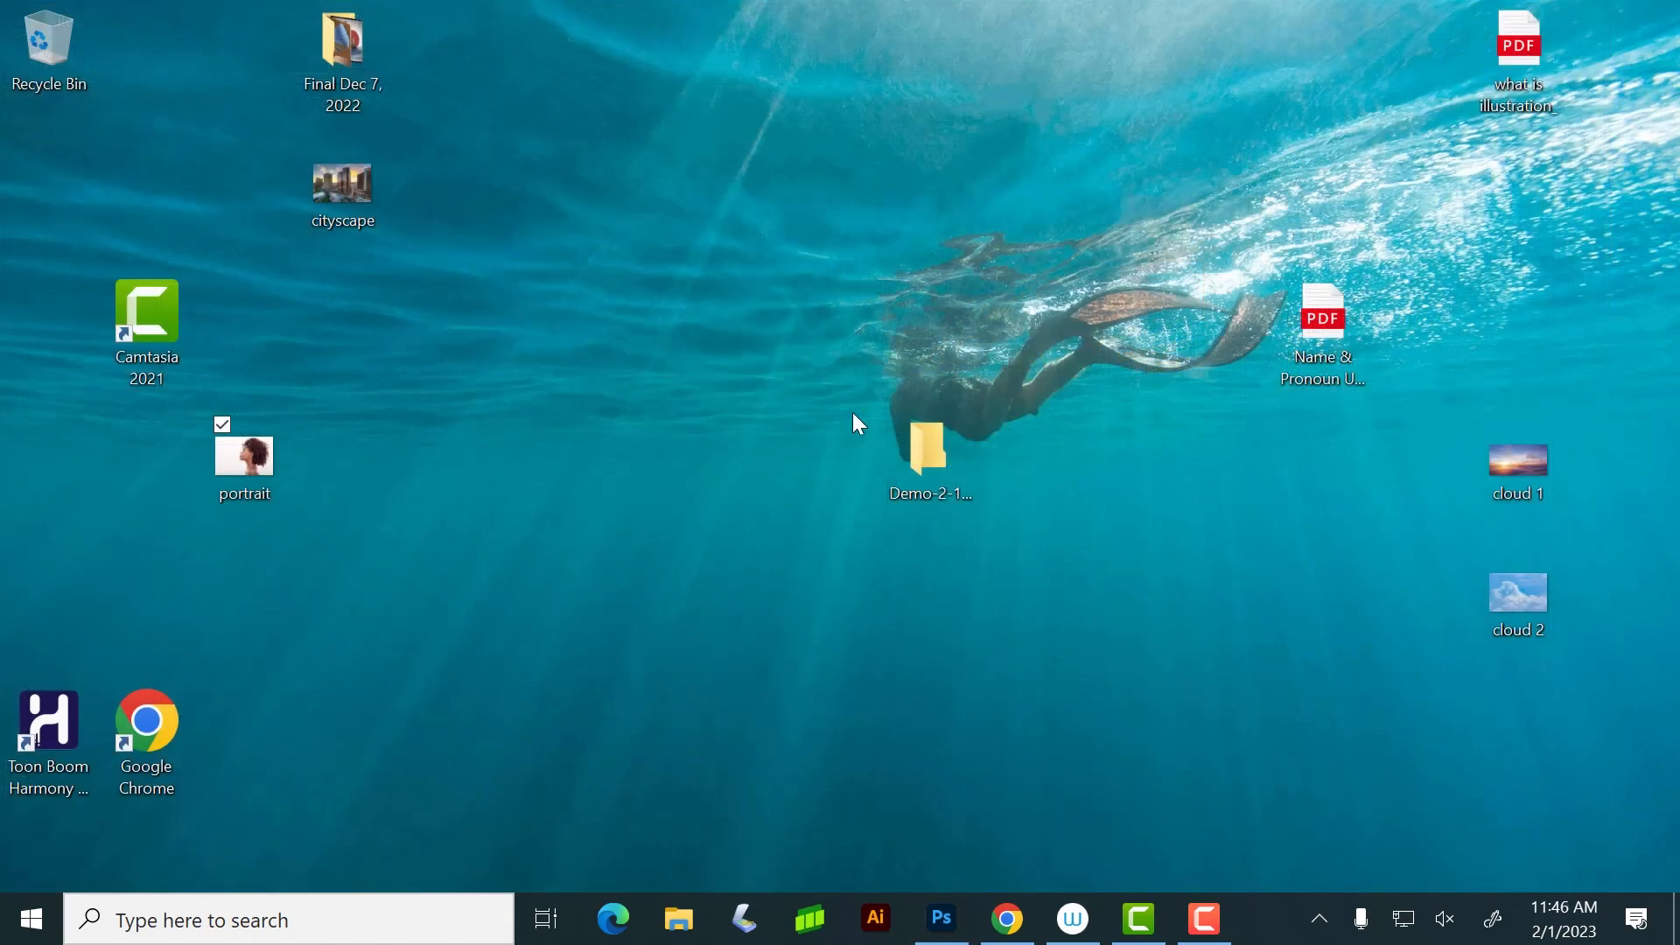
Open the cloud 2 image from the desktop in Photoshop, alongside portrait.jpg
double_click(1516, 594)
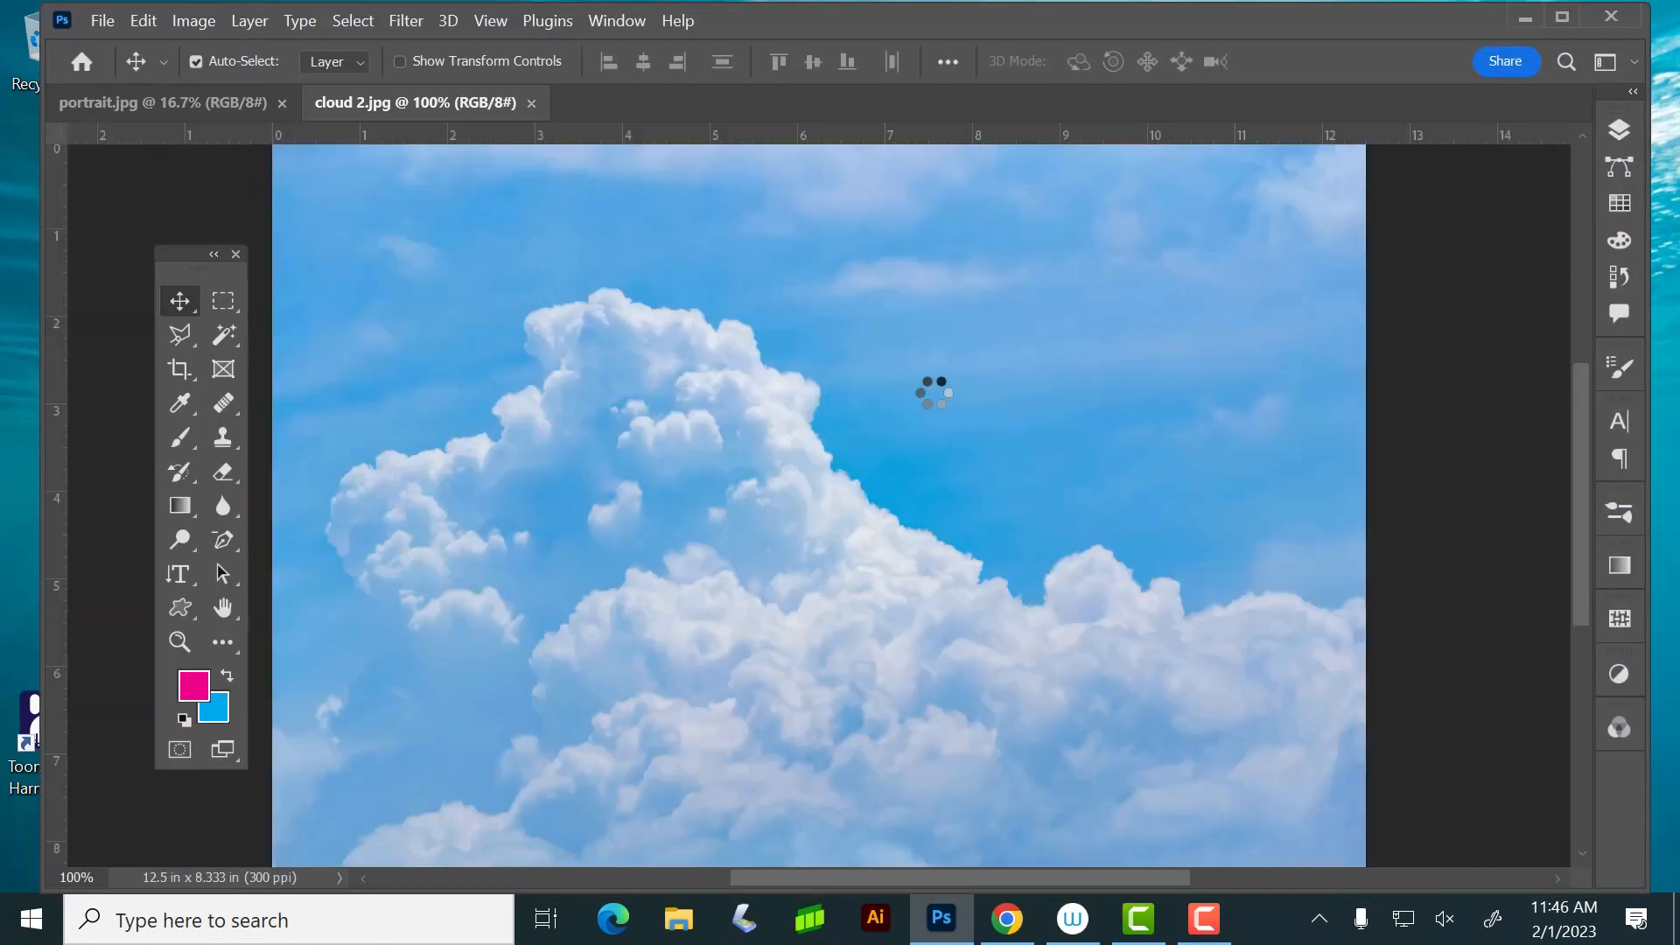
left_click(196, 98)
left_click(341, 107)
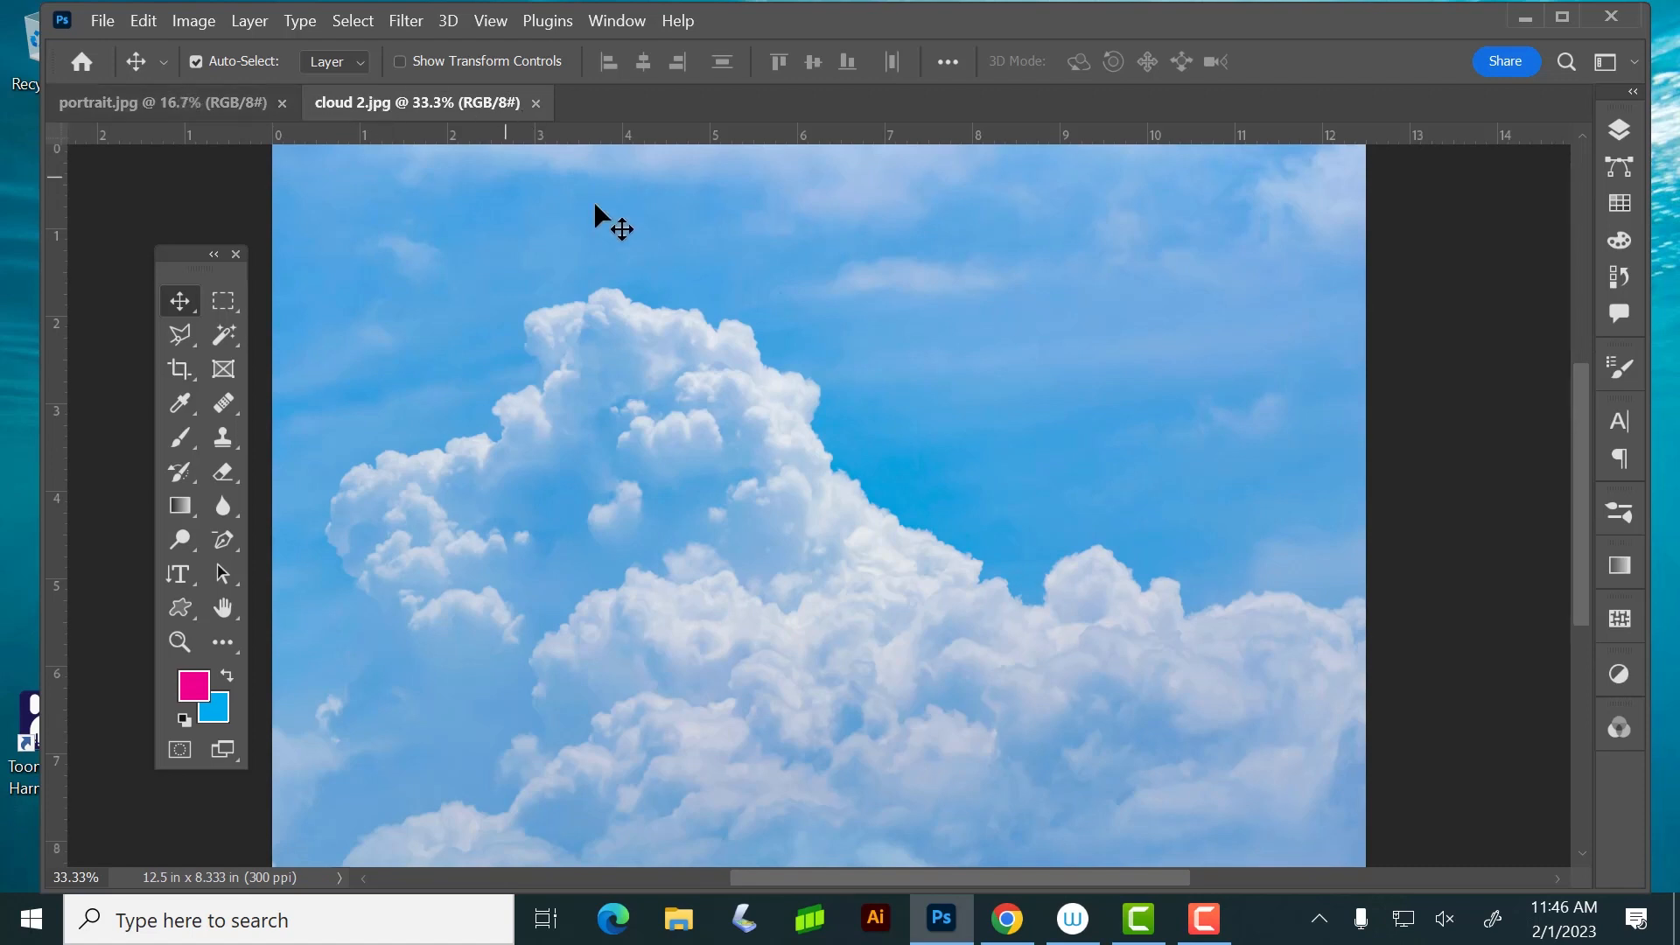
Try copying the entire cloud 2 image and pasting it into portrait.jpg as a new layer, and undo the paste
key("ctrl")
key("ctrl+a")
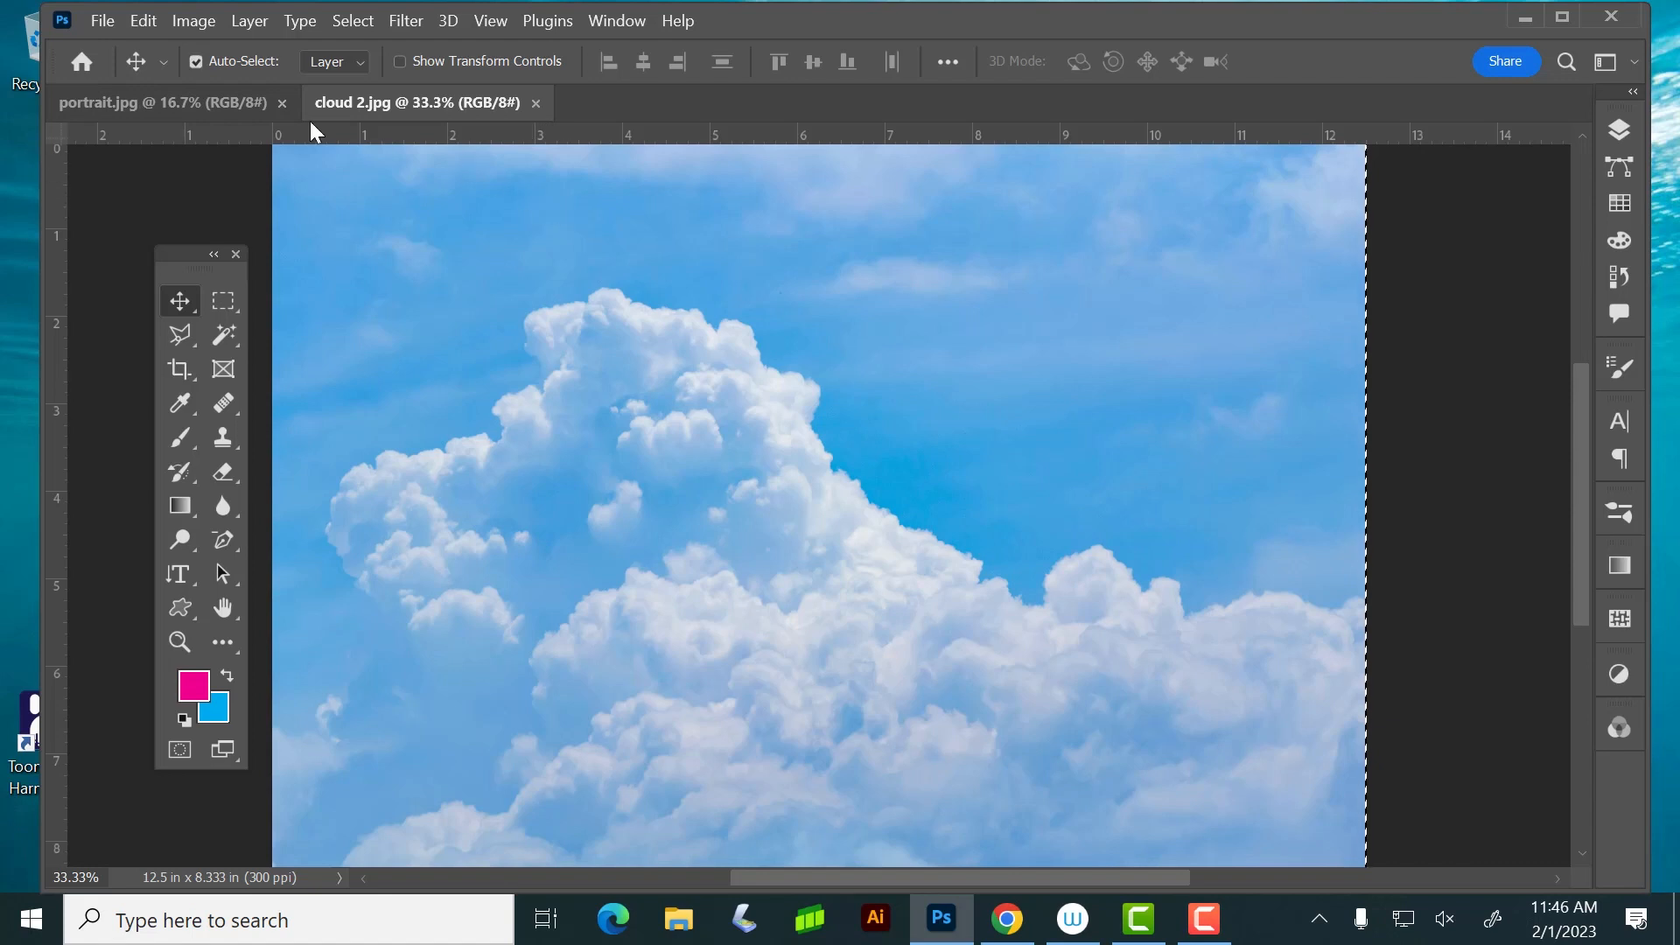
left_click(175, 103)
key("ctrl+v")
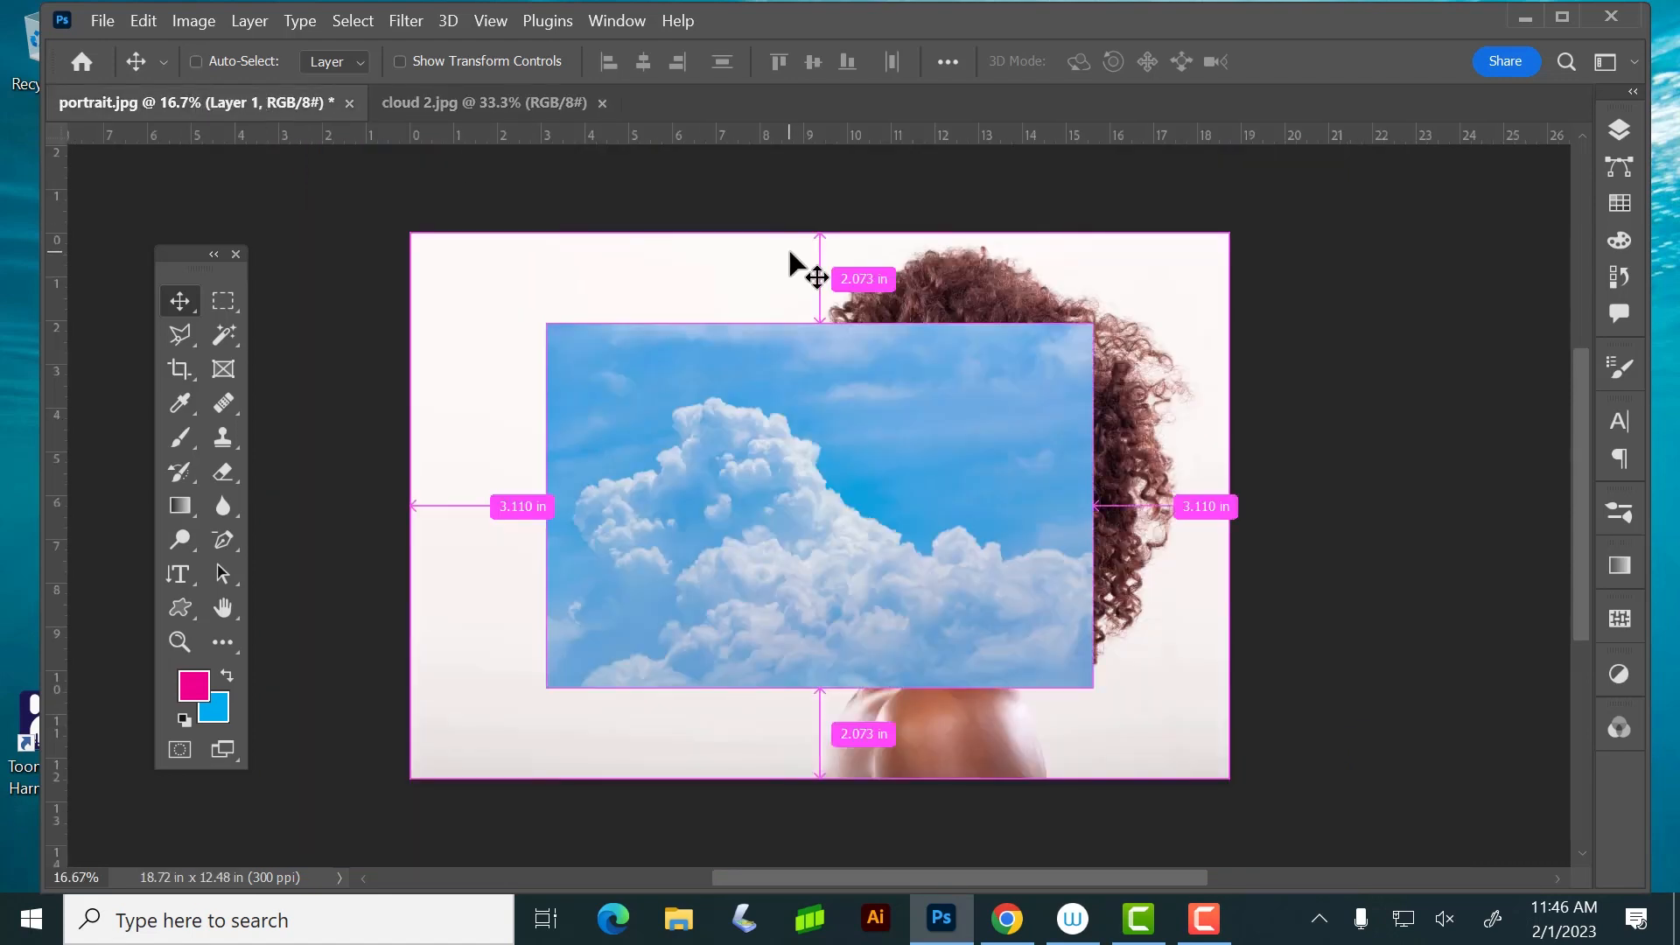
key("ctrl+z")
Float the cloud 2 document in its own window and transfer its selected image into portrait.jpg with the Move tool
left_click(476, 106)
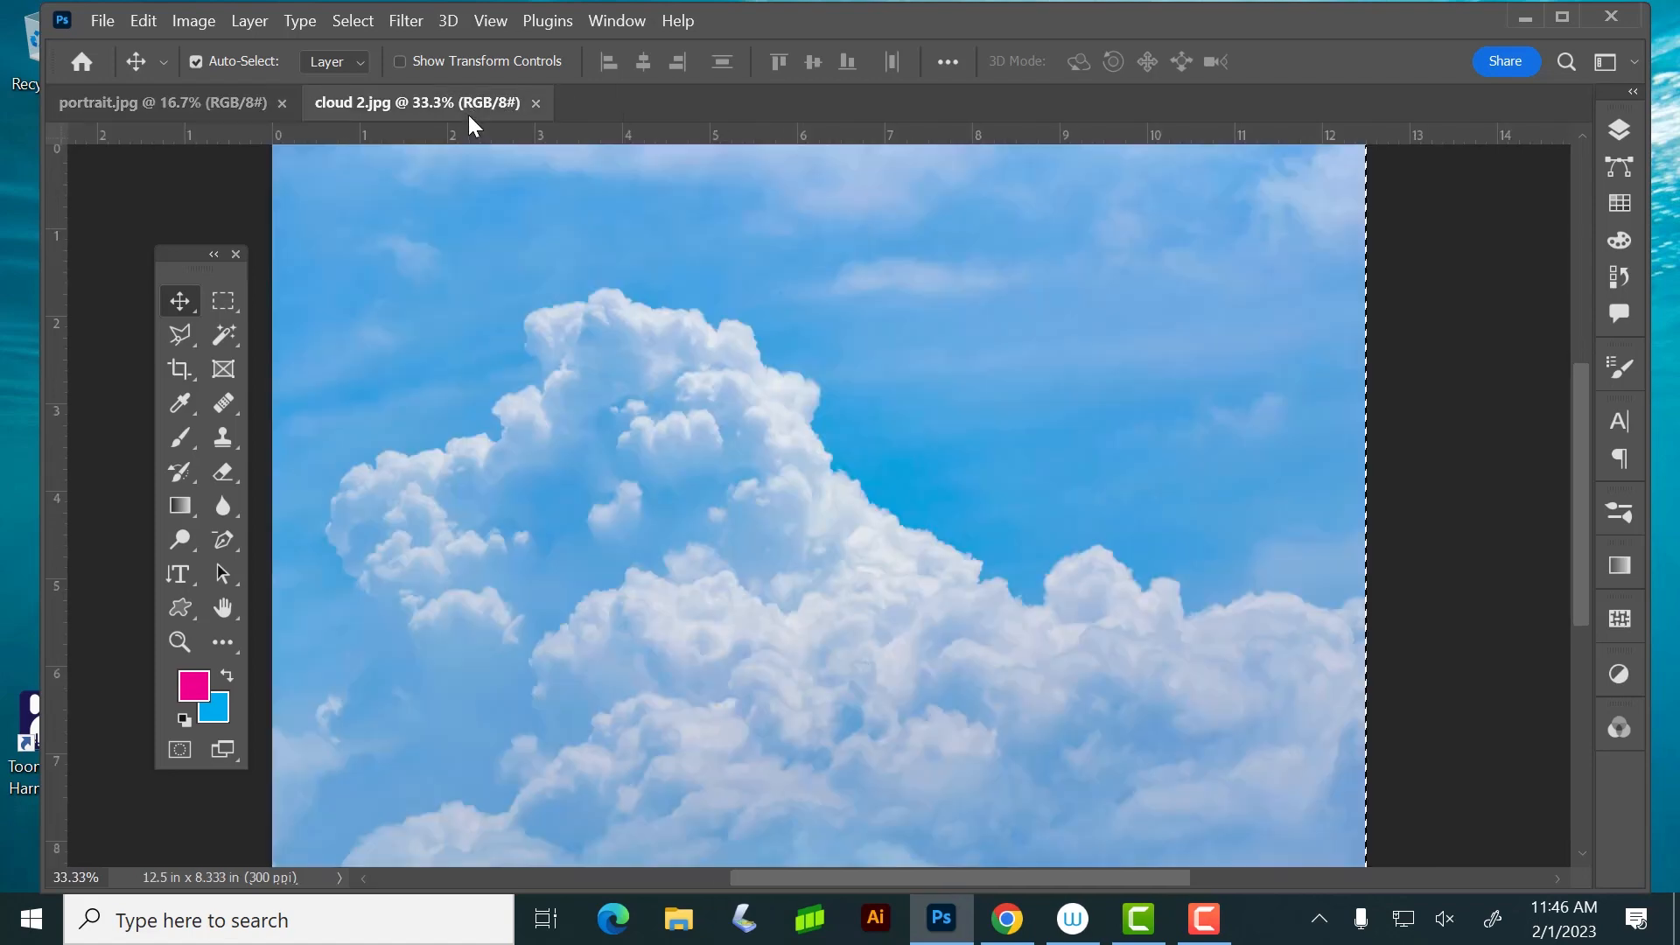
left_click_drag(459, 98, 699, 39)
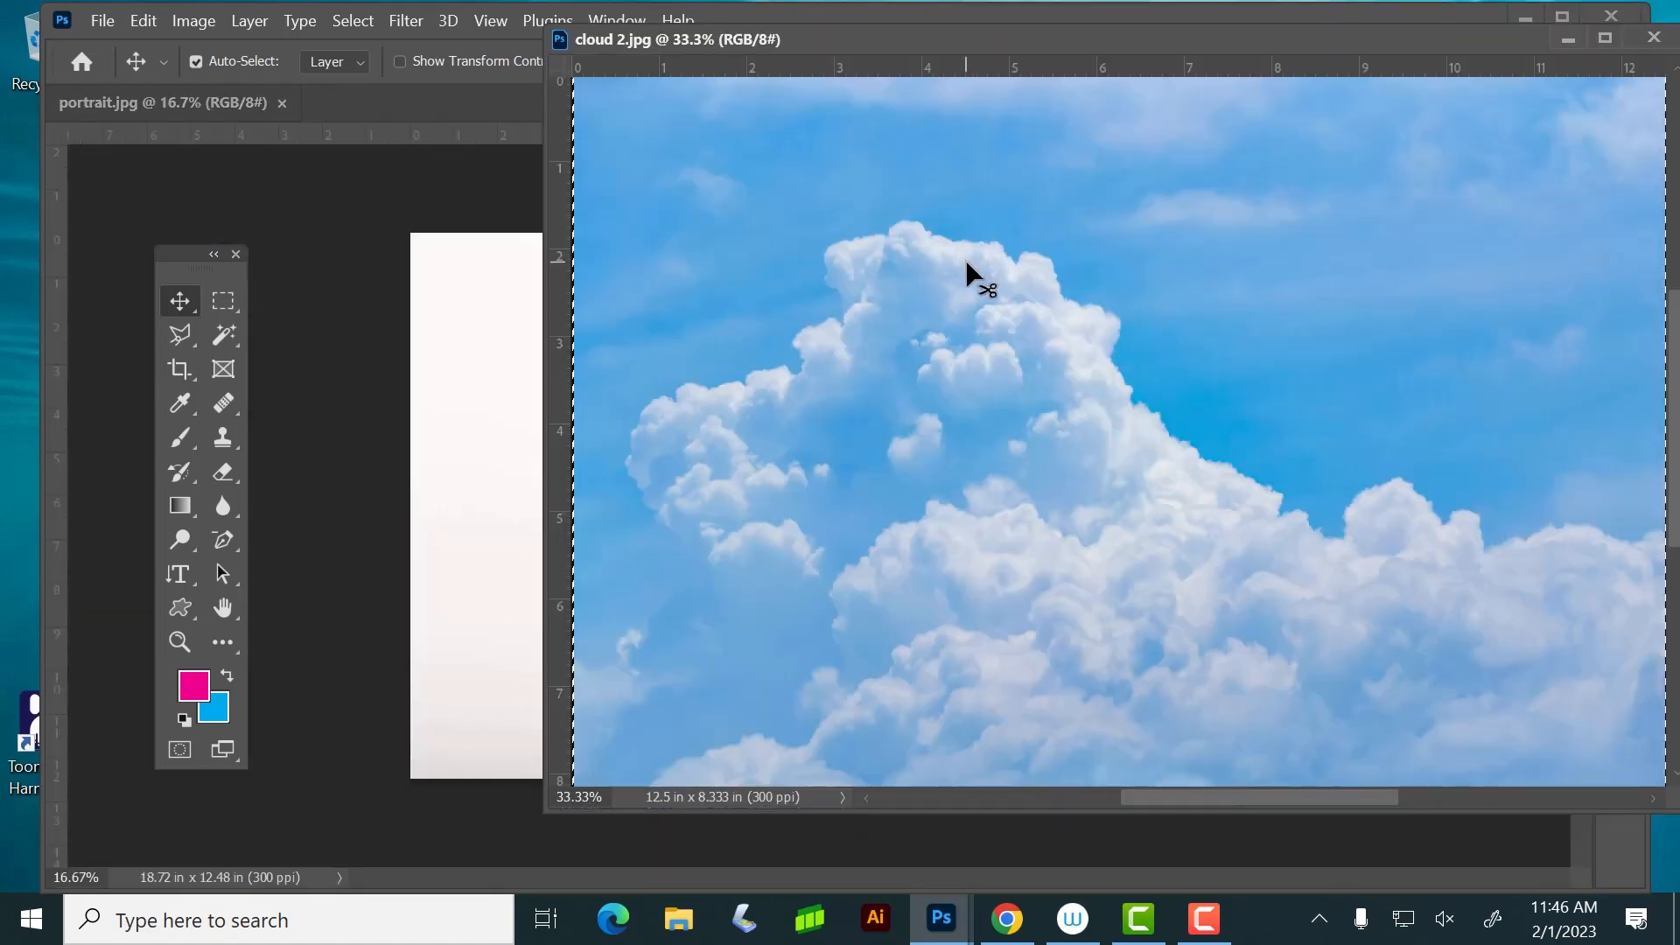
left_click_drag(979, 270, 513, 449)
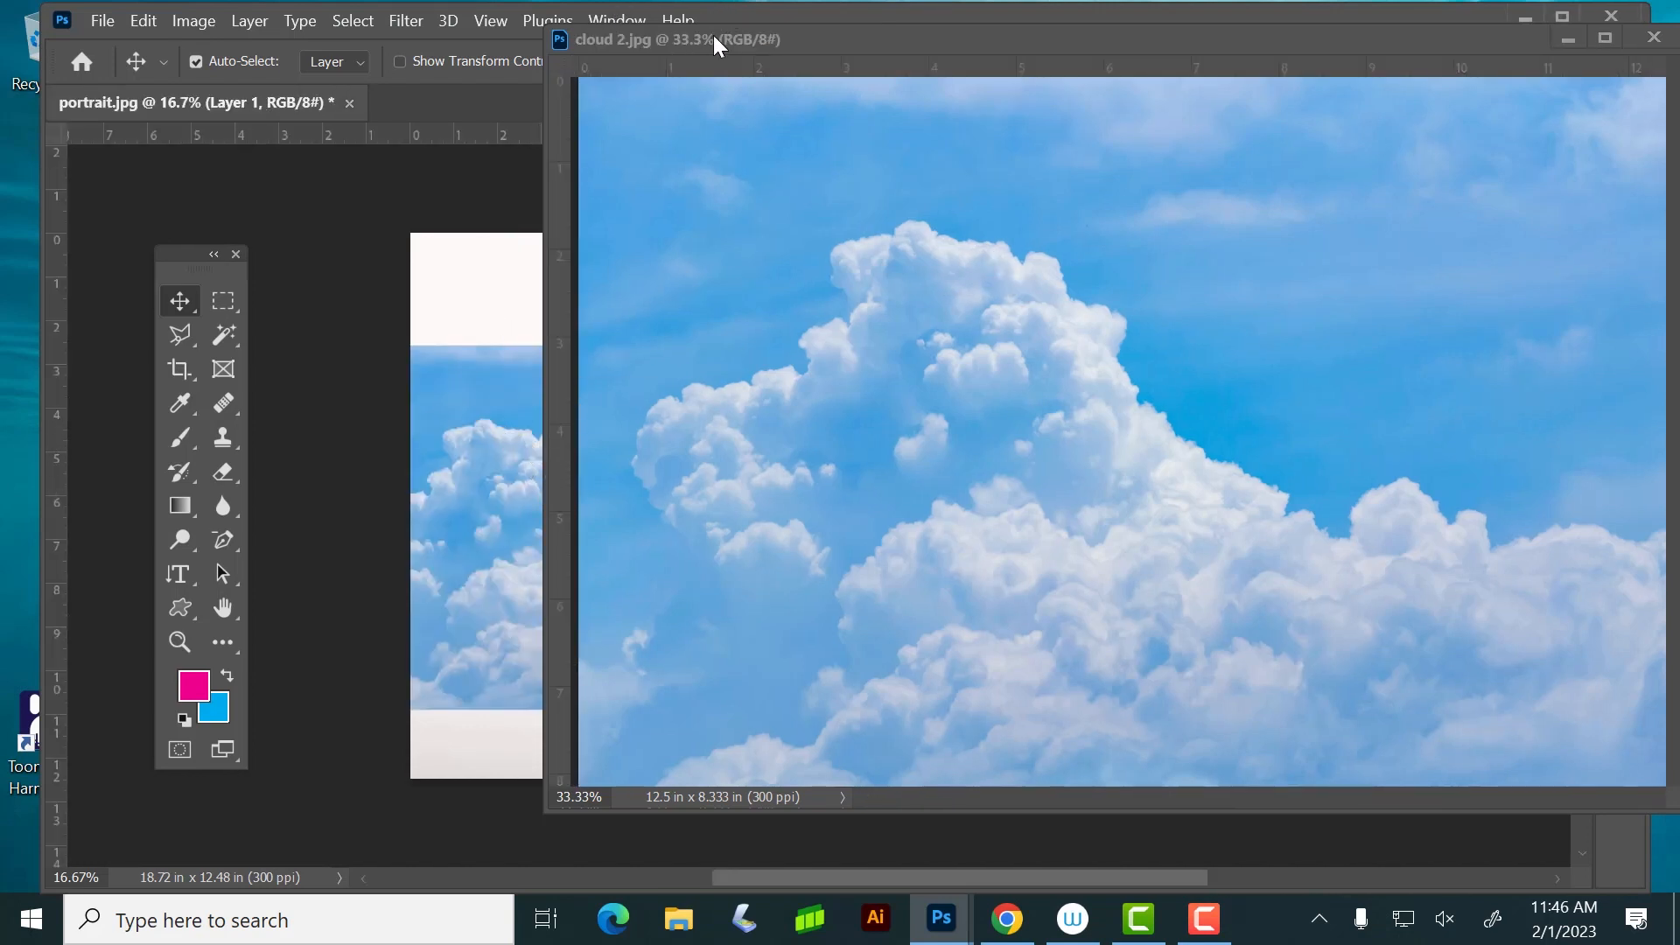
Minimize the cloud 2 window and move the cloud layer in portrait.jpg up and right over the woman's head
left_click(1566, 39)
left_click_drag(676, 457, 1065, 360)
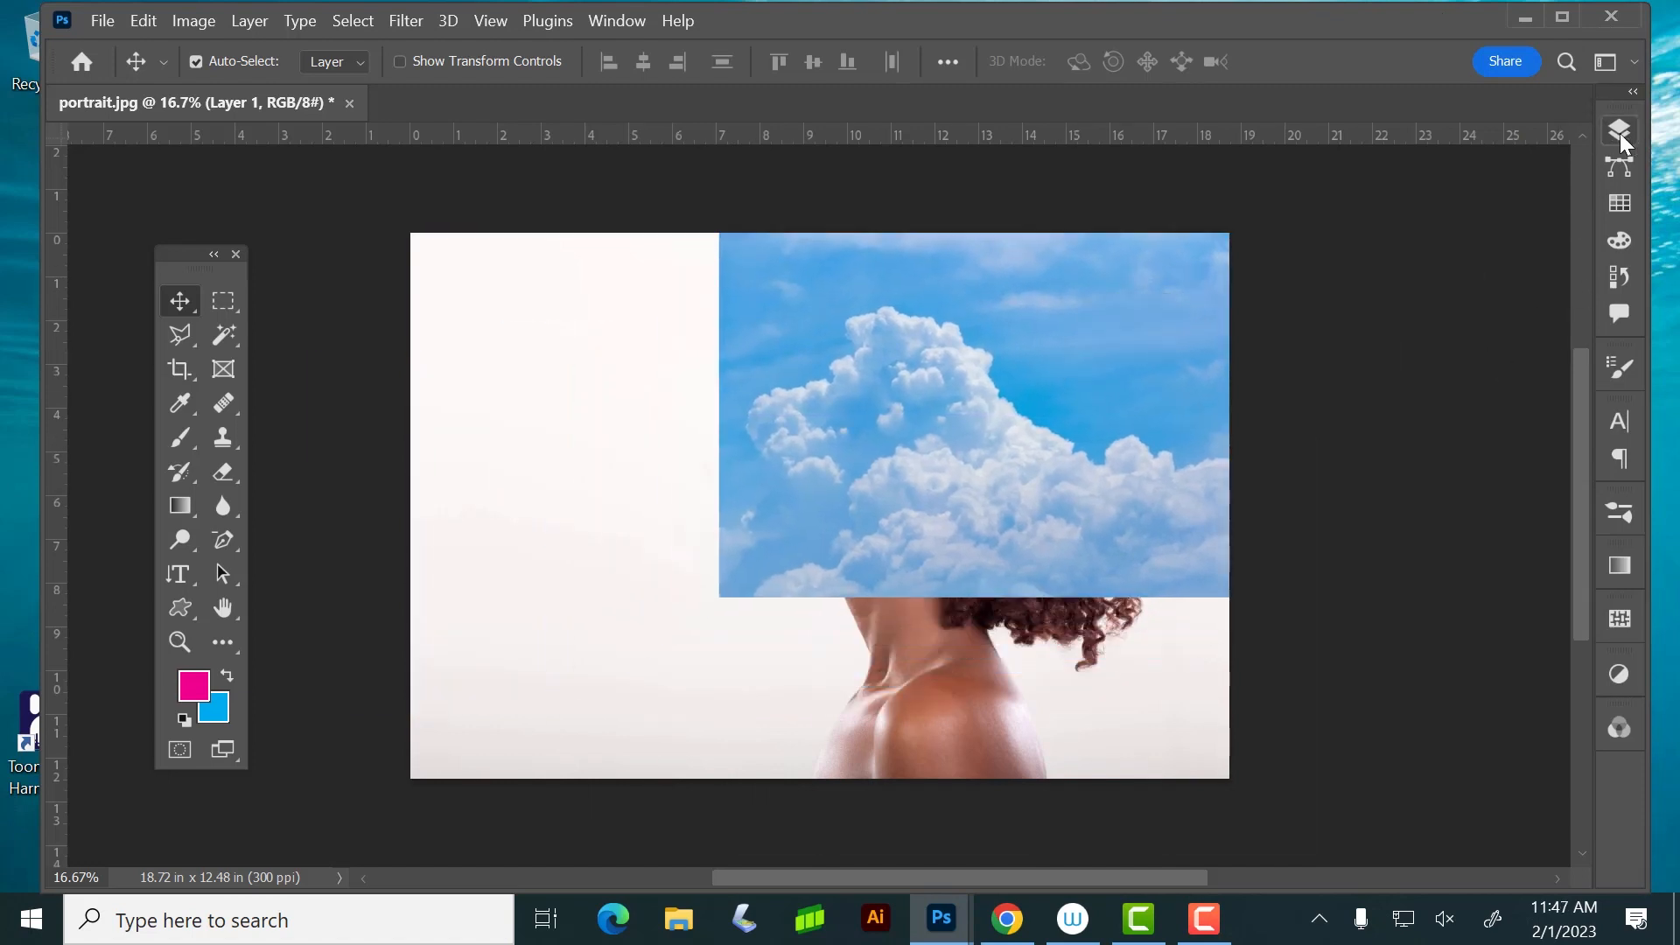
Enlarge the cloud layer with Free Transform and shift it right so it covers the whole woman
key("ctrl+t")
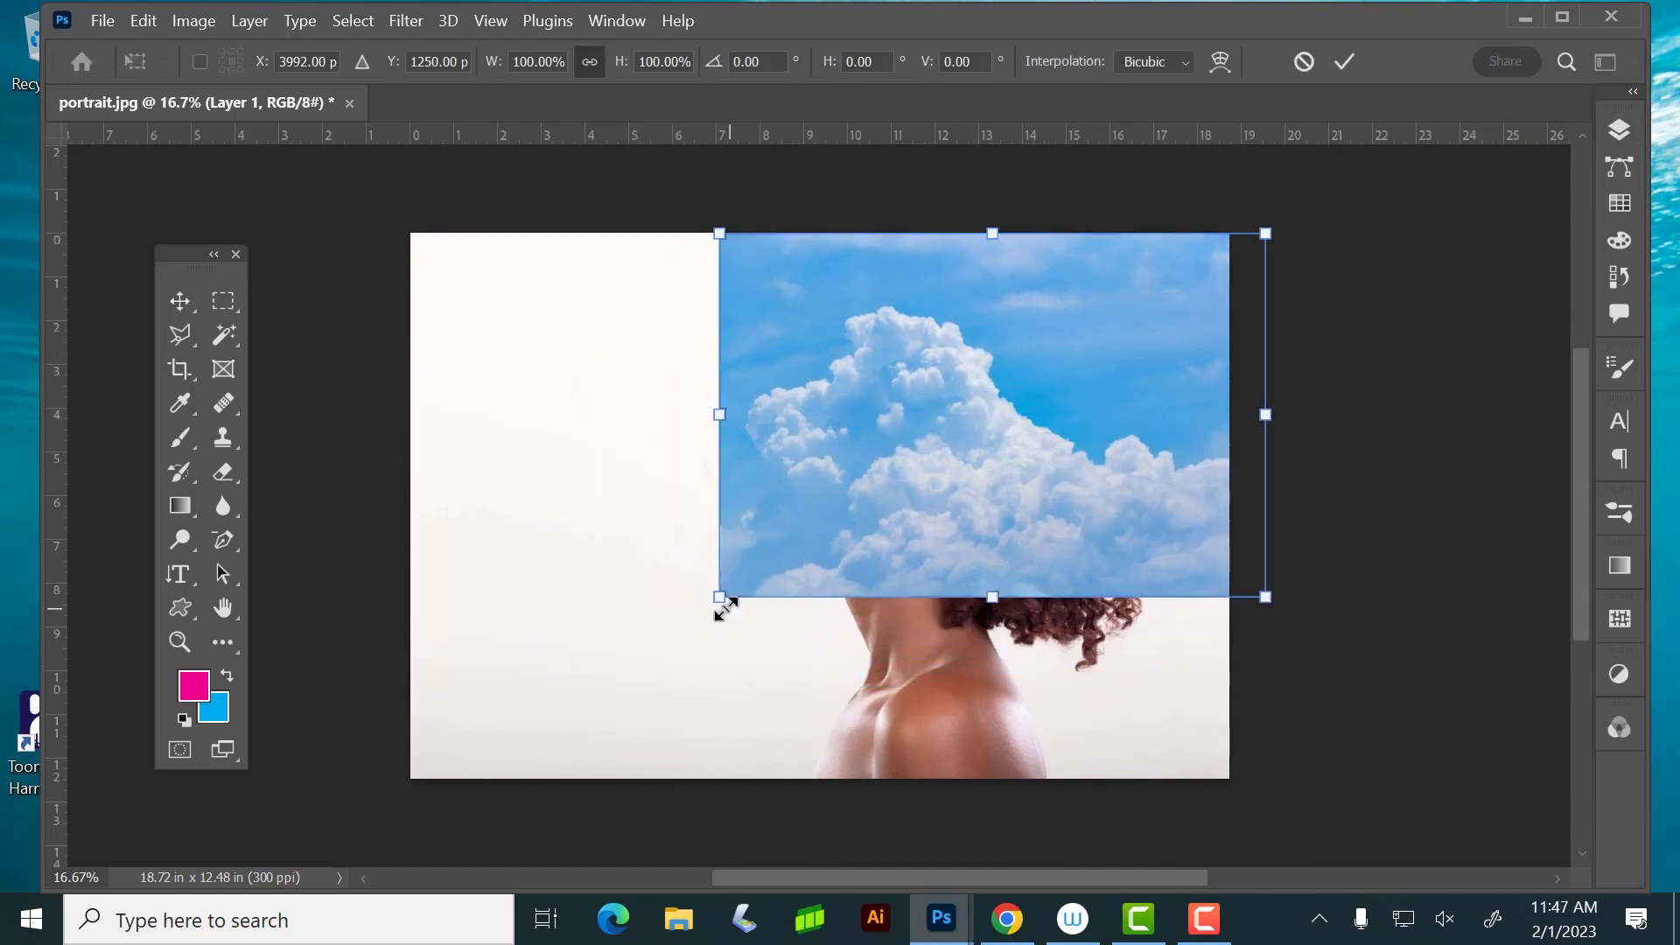
left_click_drag(717, 599, 426, 804)
left_click_drag(732, 700, 881, 683)
key("Return")
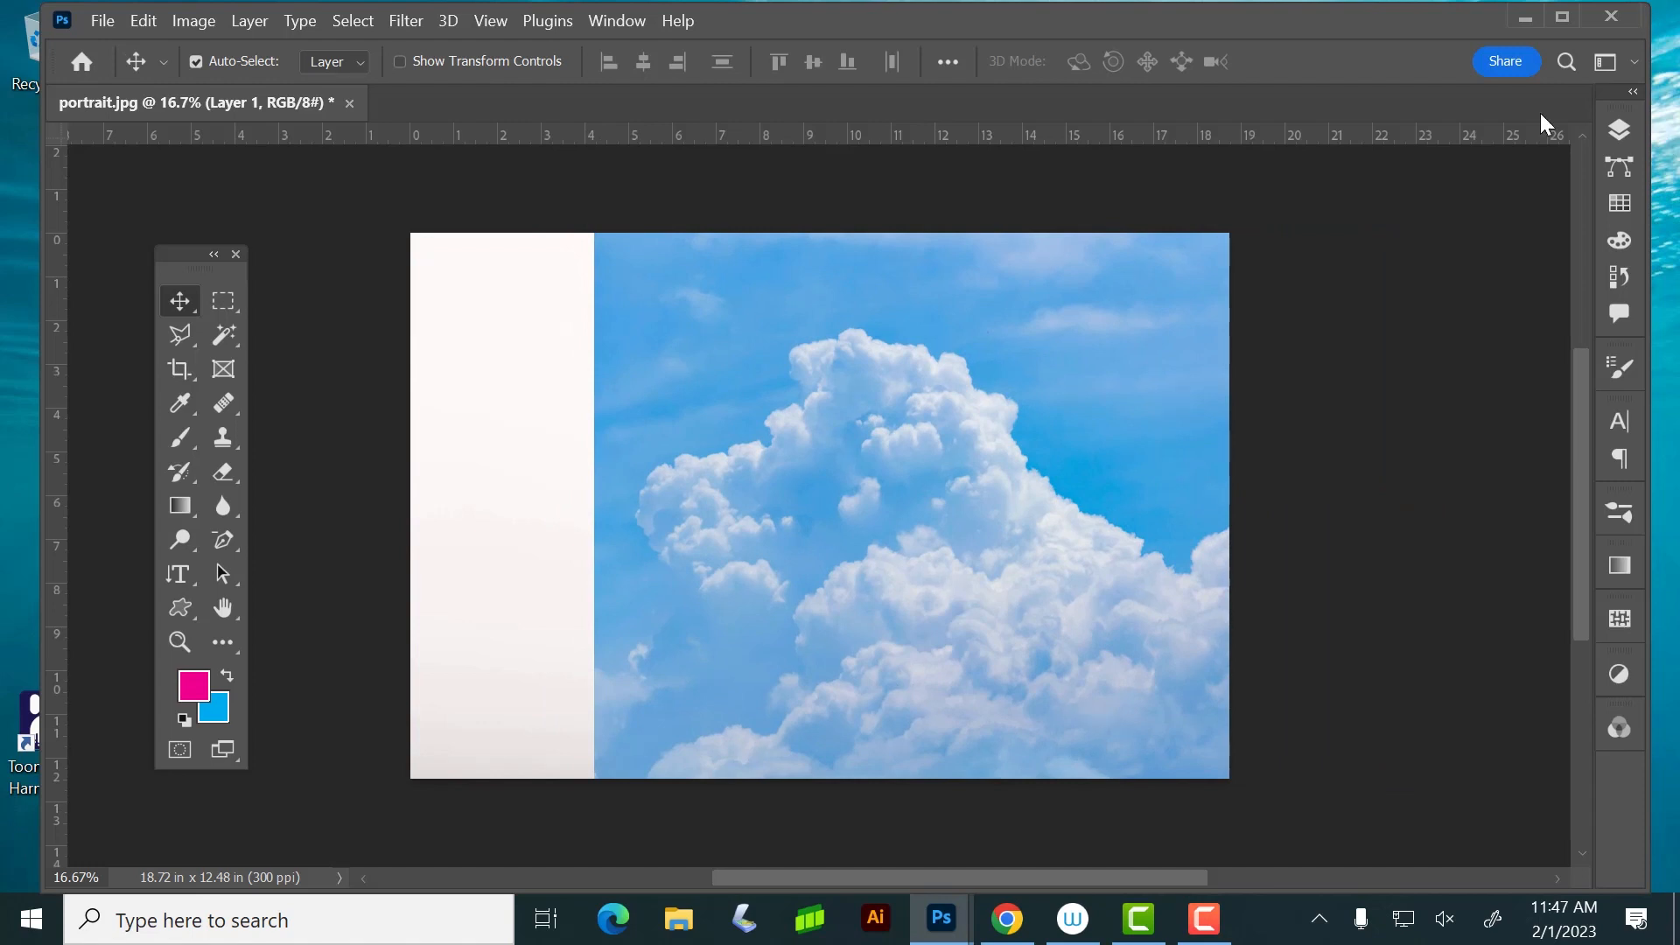
Lower the cloud layer's opacity to 45% and move it up and right over the woman's head
left_click(1621, 129)
left_click(1576, 199)
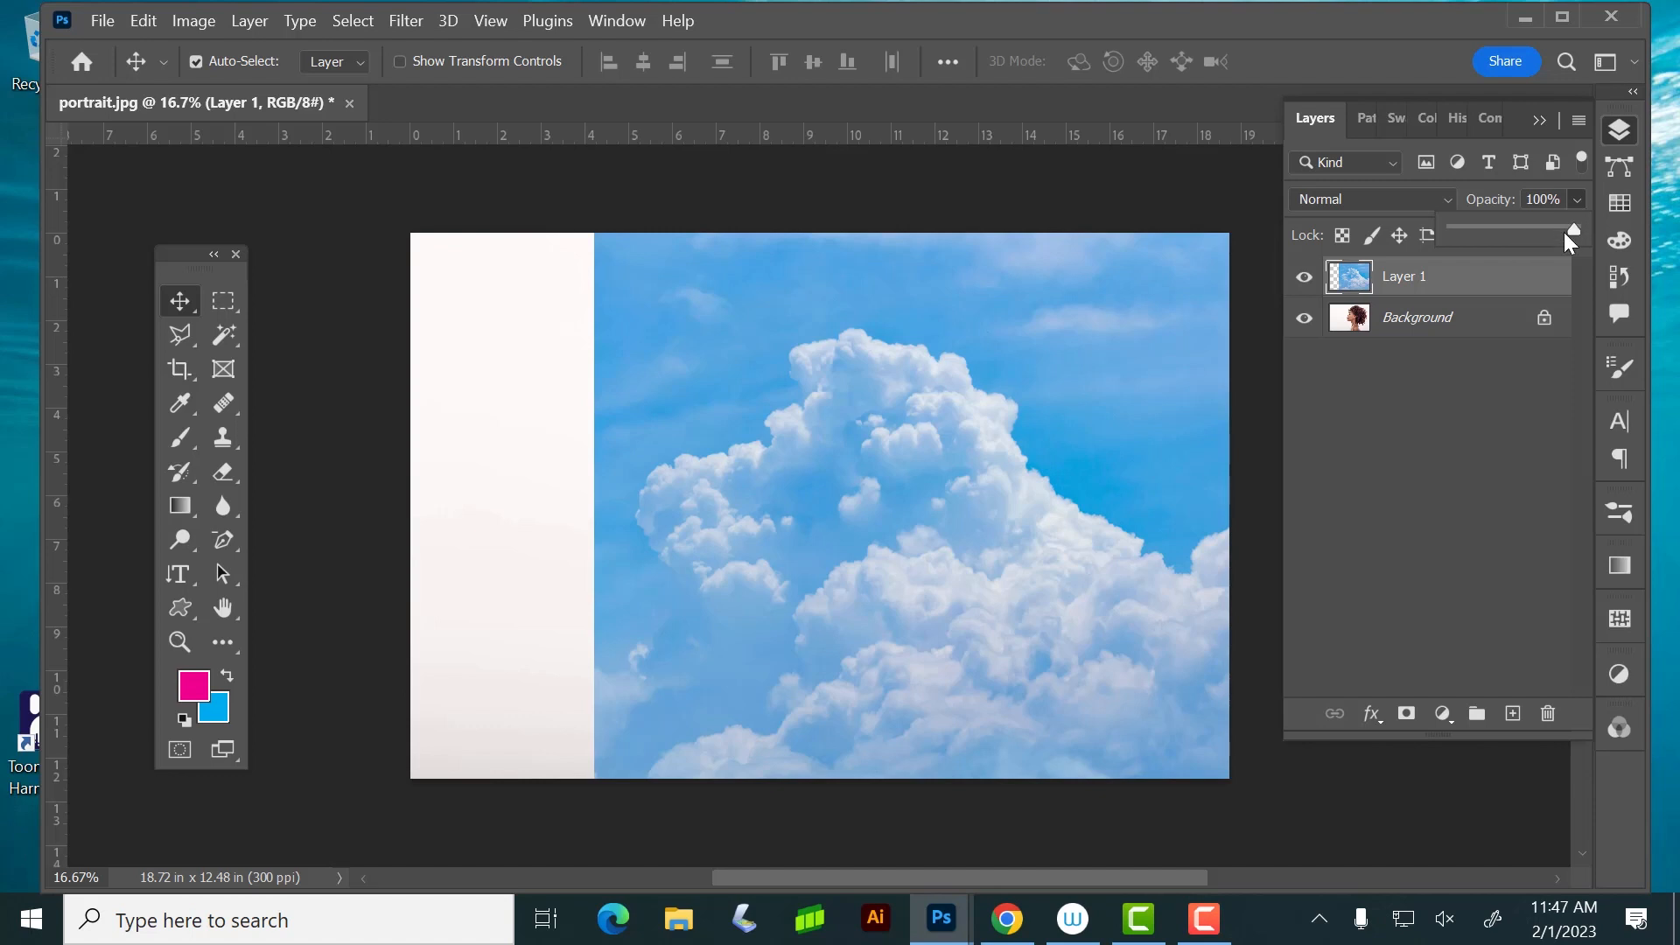
left_click_drag(1531, 238, 1508, 238)
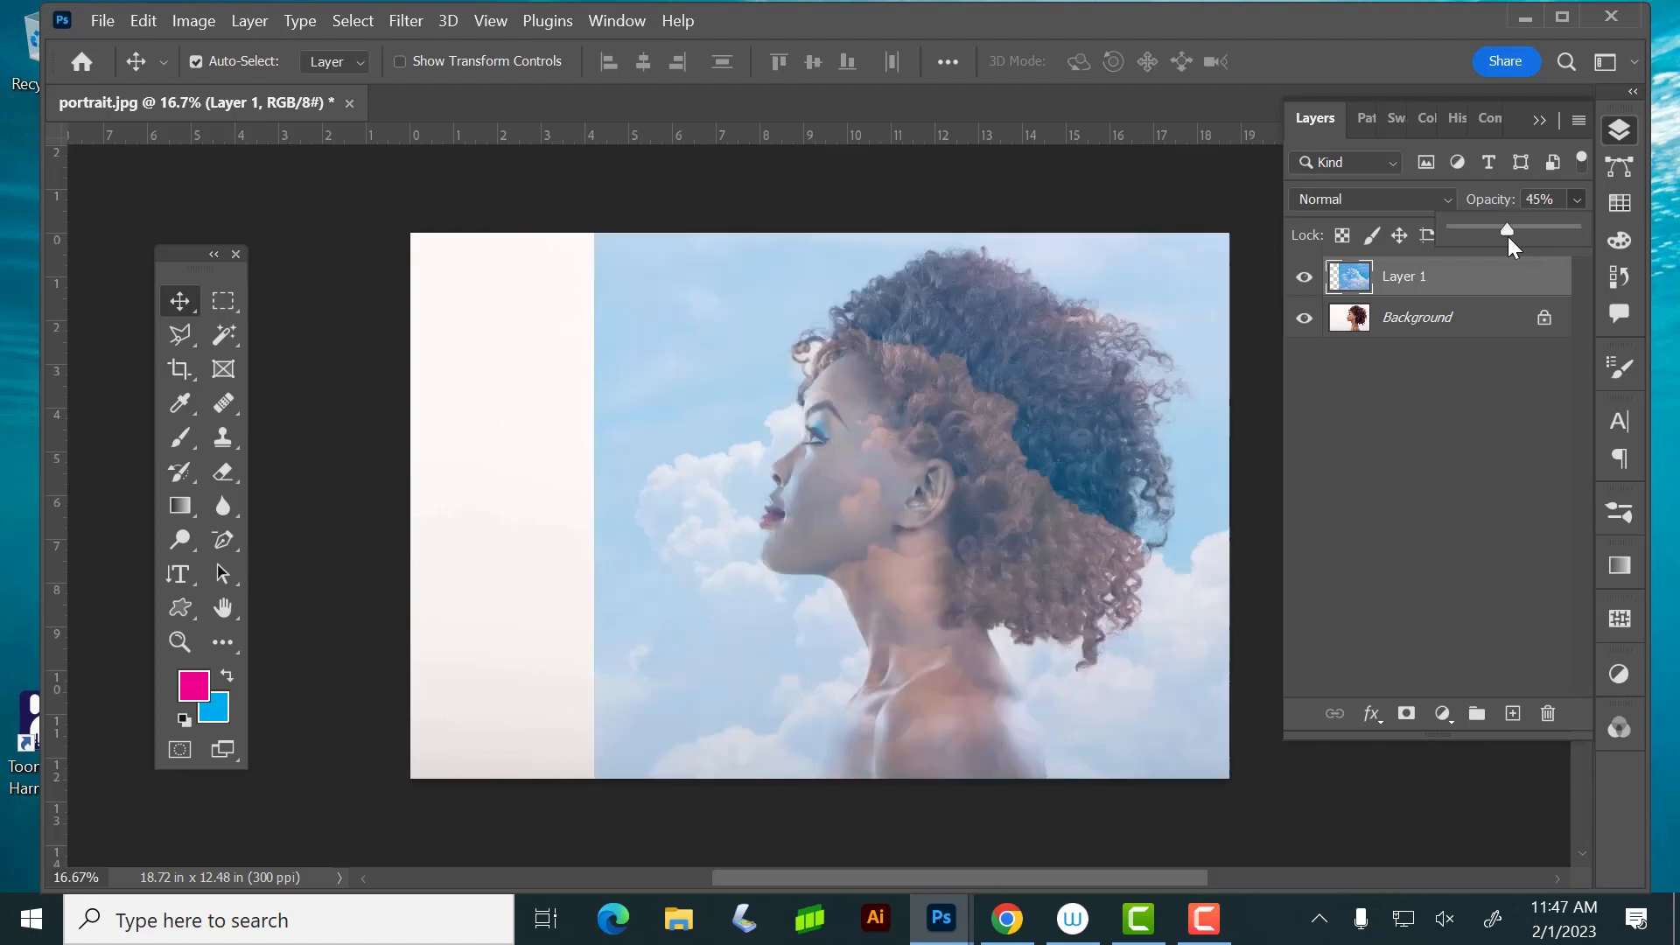
left_click_drag(867, 581, 954, 492)
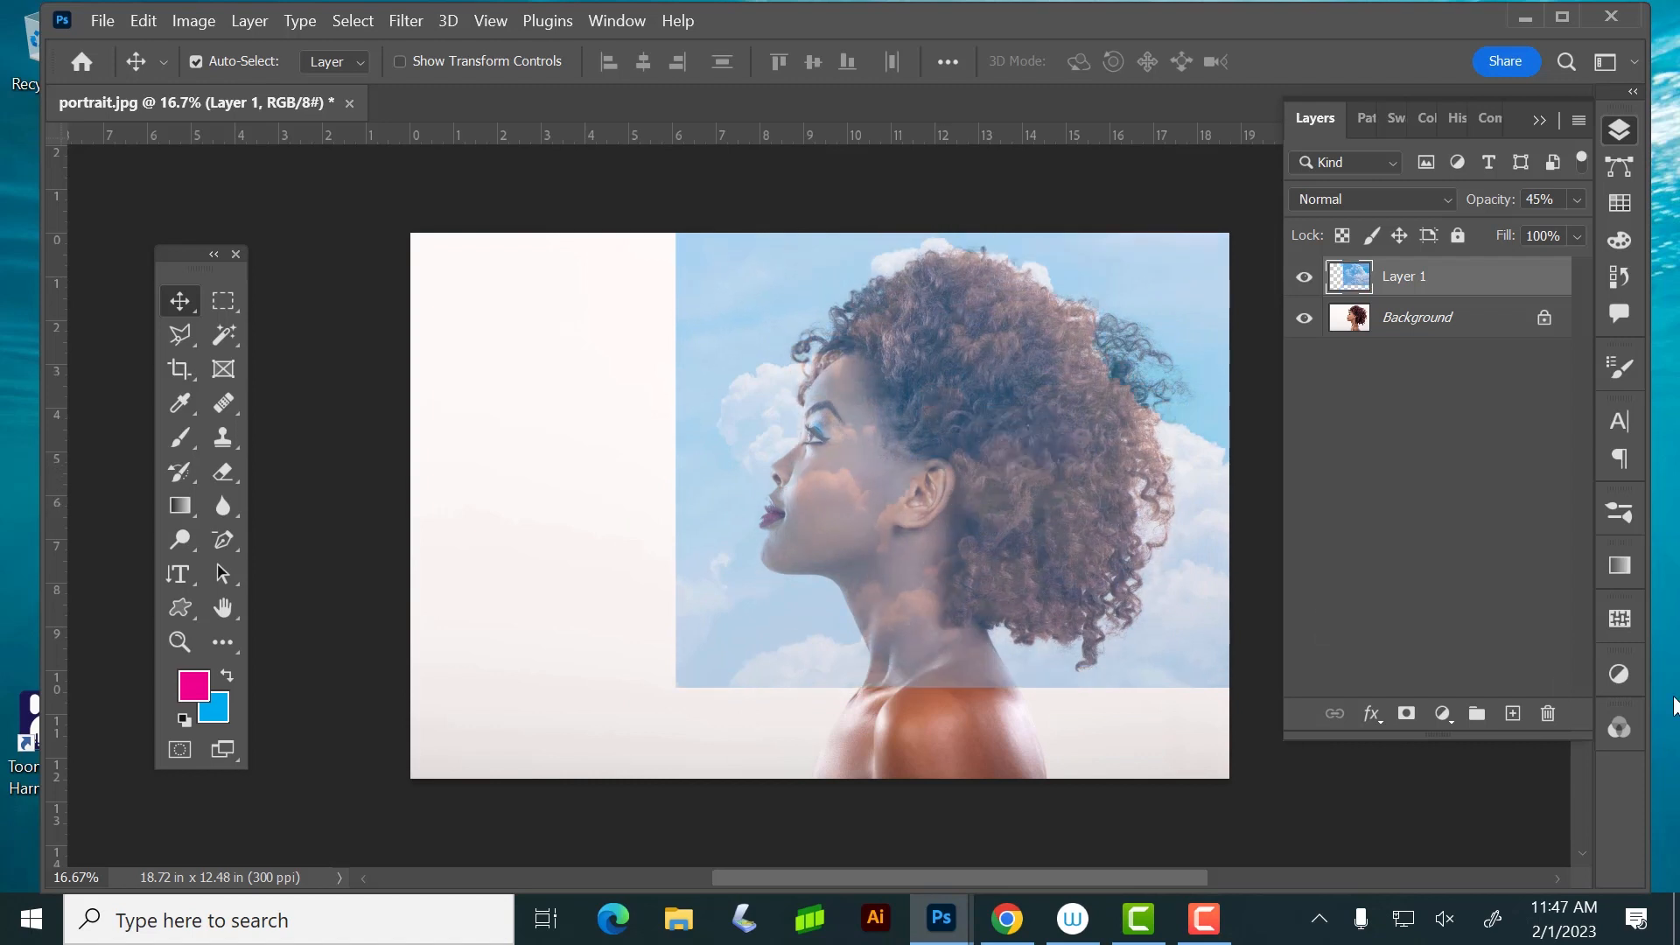
Scale the cloud layer to about 118.69% and position it so the clouds cover the face, hair and shoulder
key("ctrl+t")
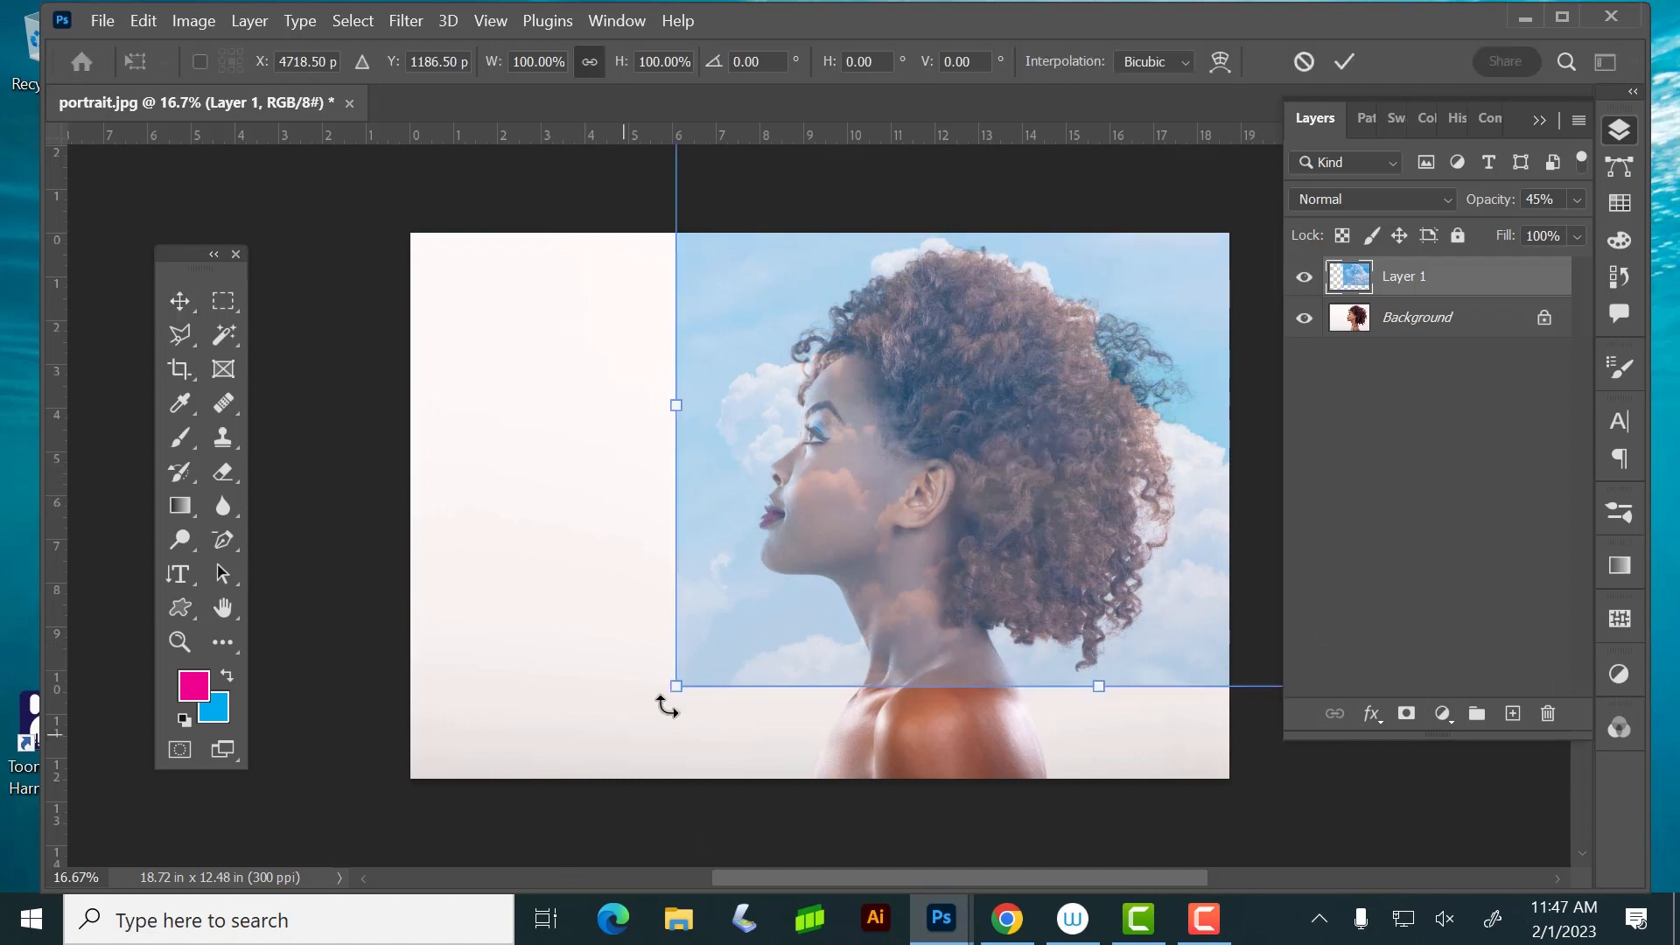
left_click_drag(676, 685, 515, 780)
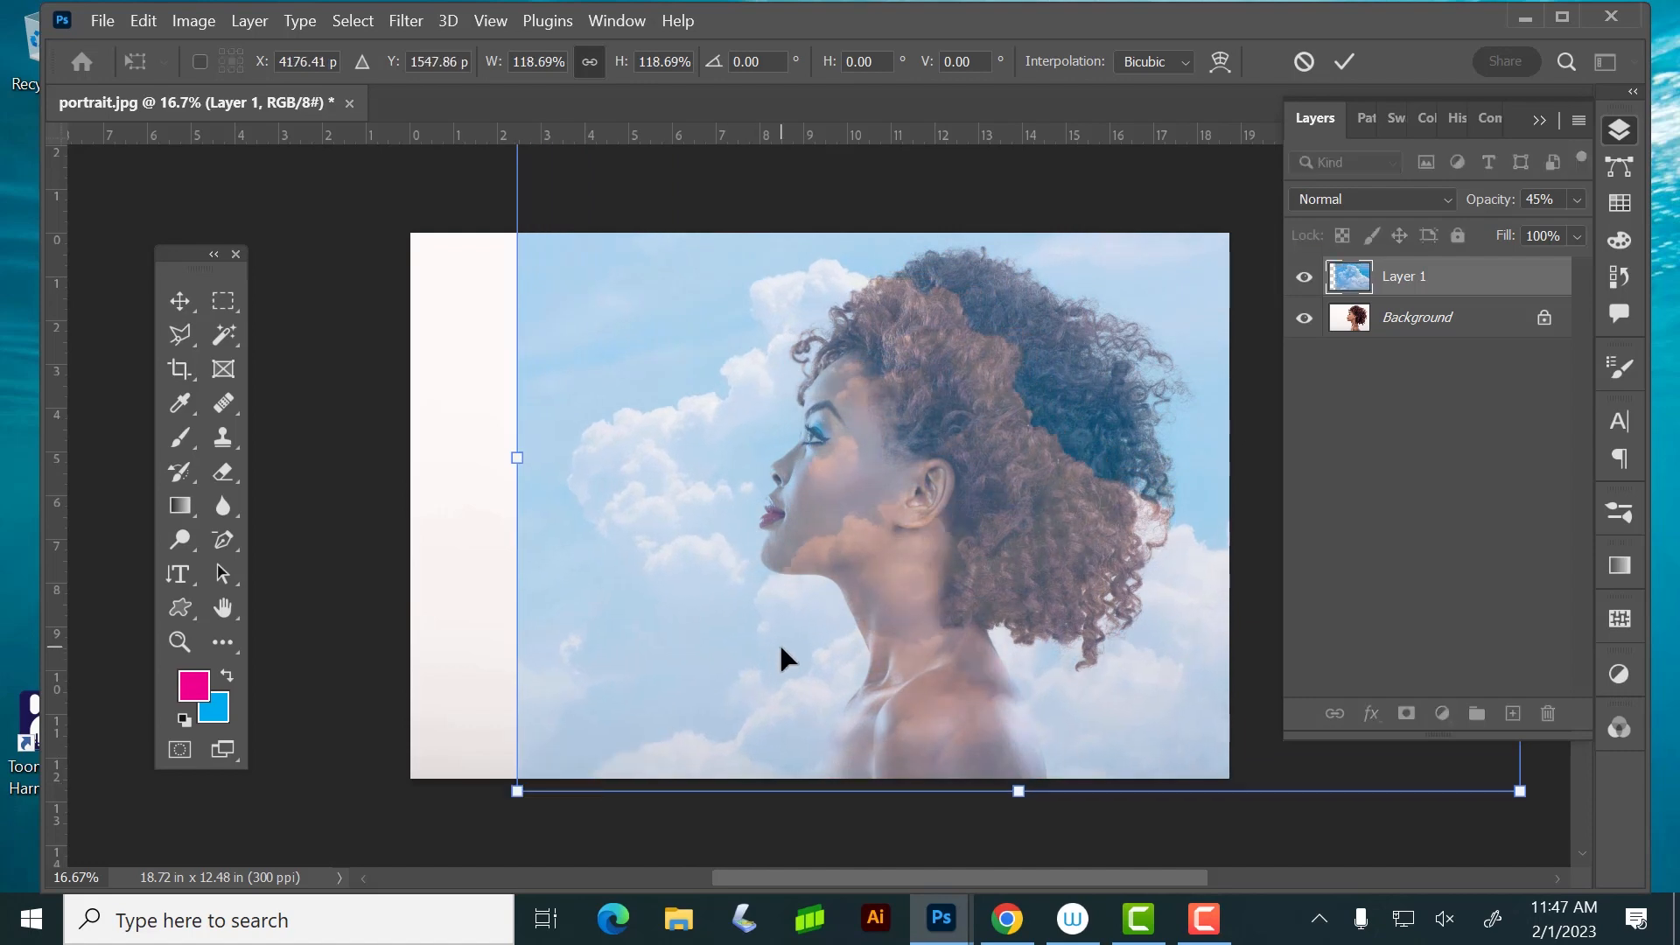
left_click_drag(784, 656, 973, 630)
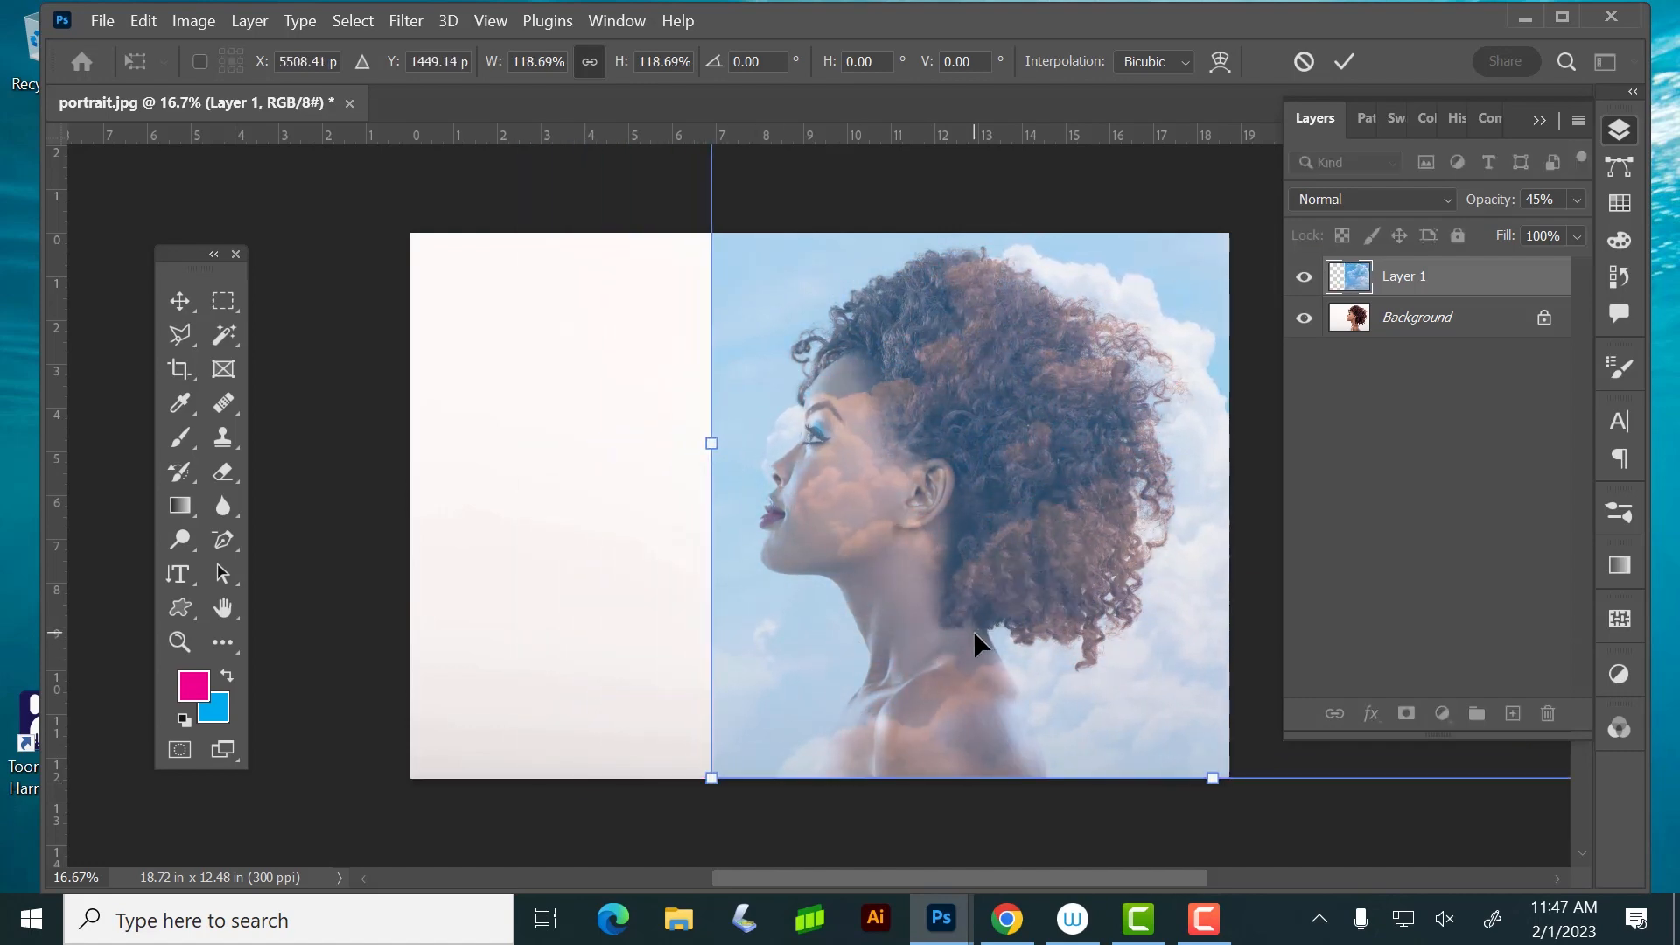
key("Return")
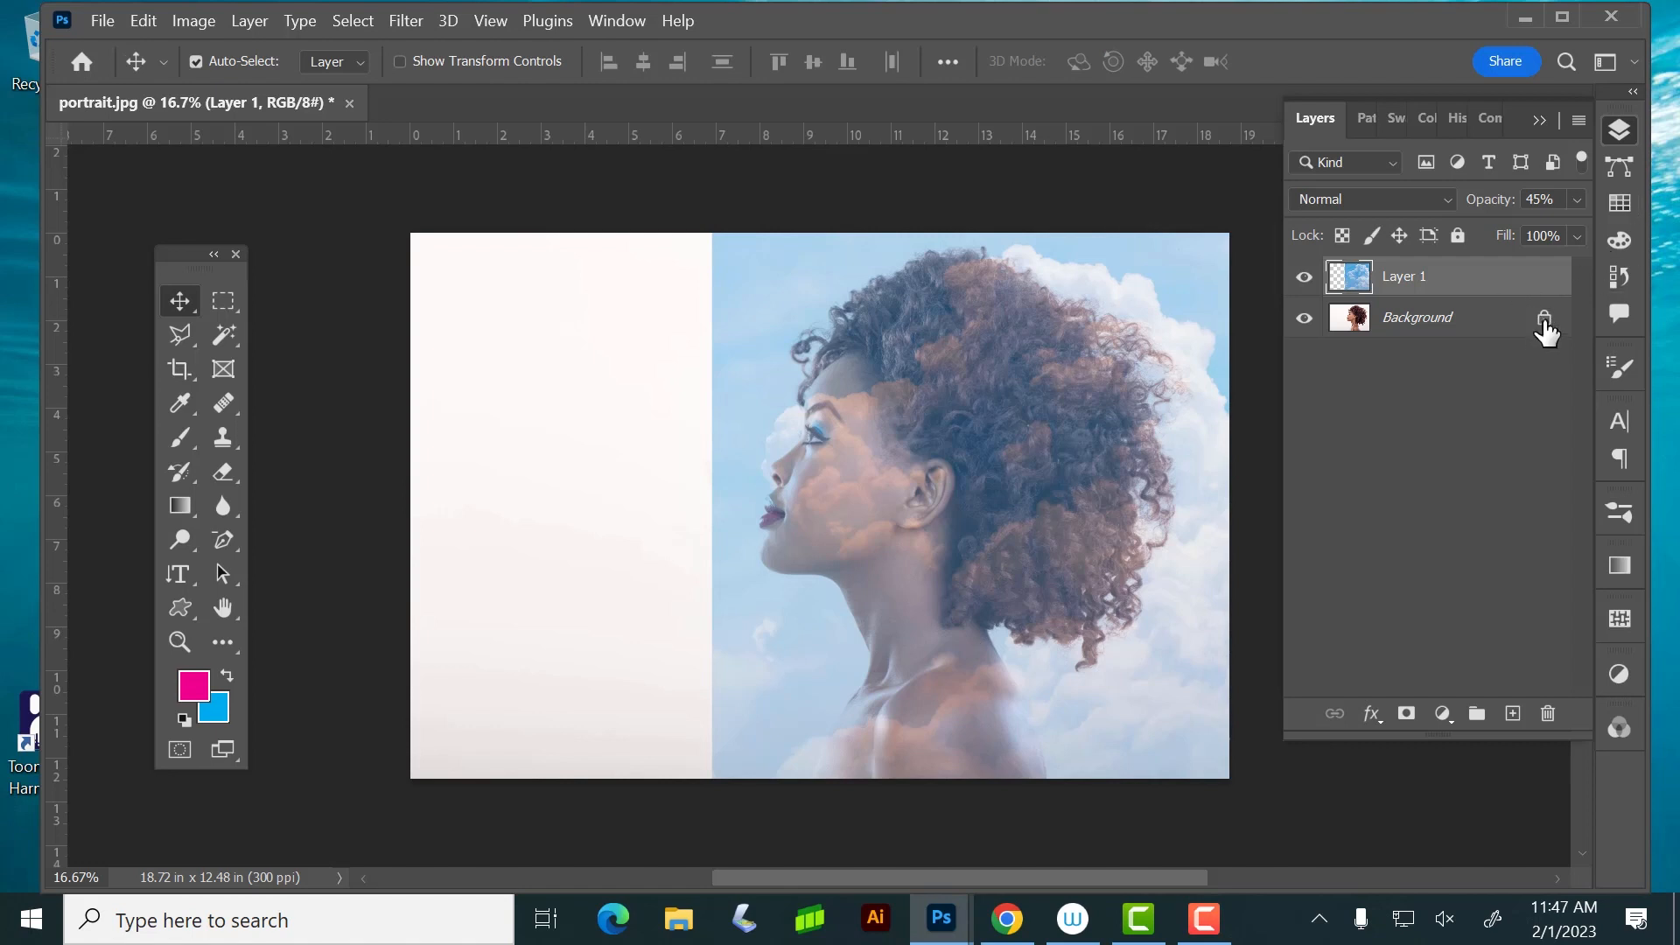
Unlock the Background layer and move the cloud layer beneath it in the stack
left_click(1544, 322)
left_click_drag(1444, 281, 1455, 364)
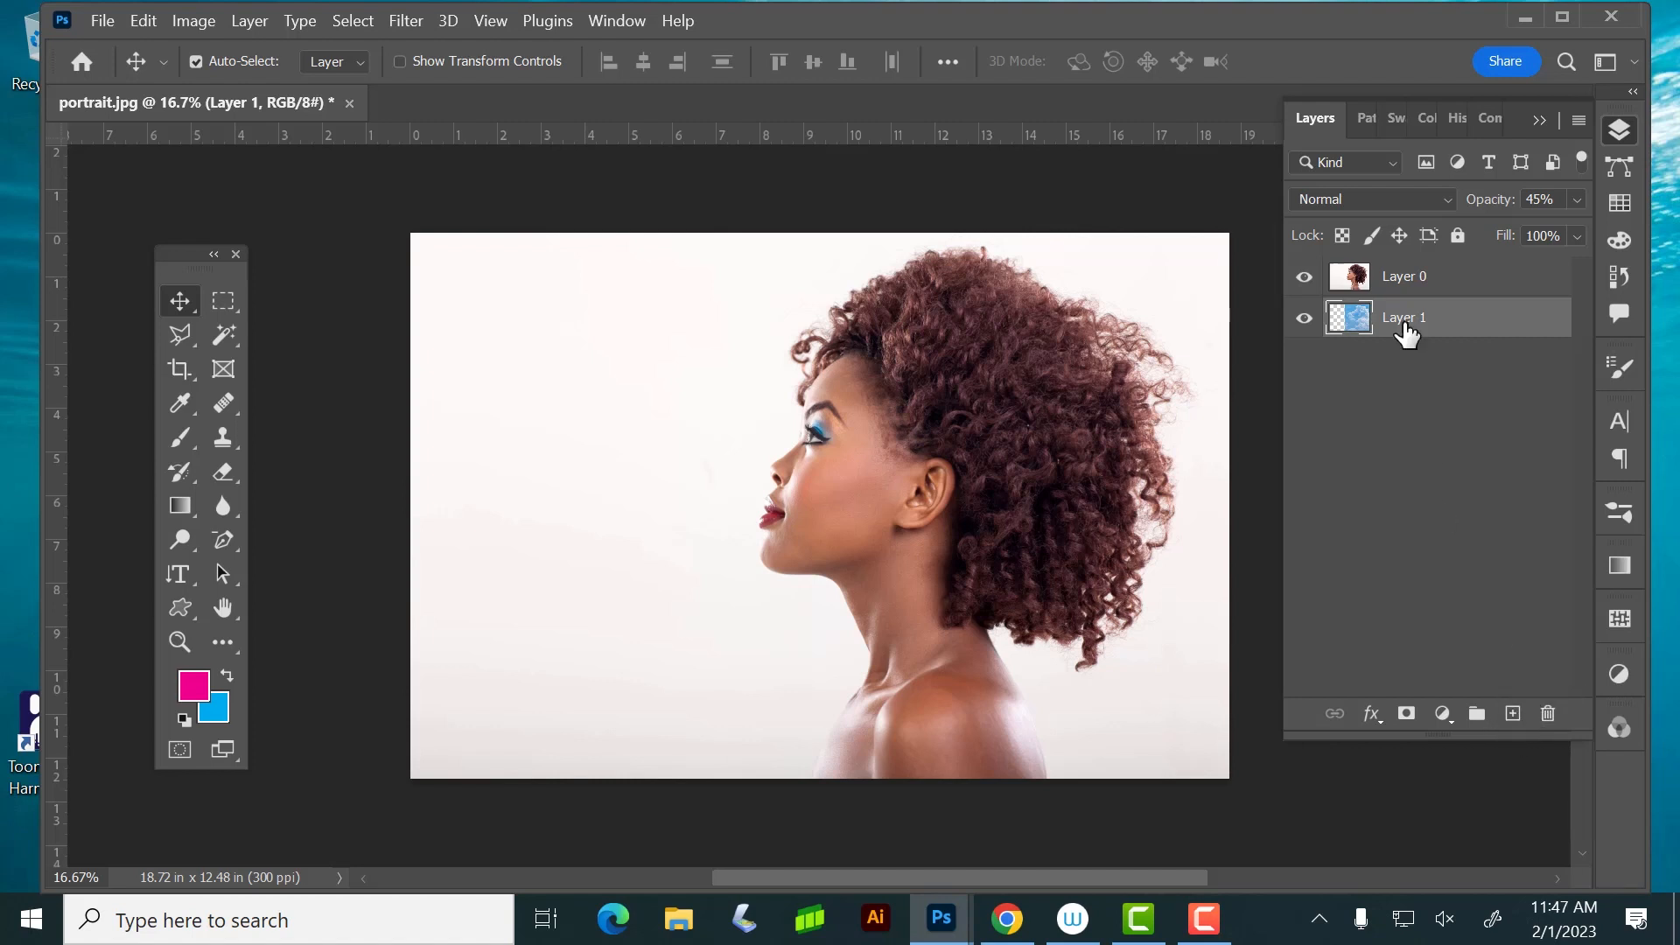
Try duplicating the cloud layer and creating a layer group, undoing both
left_click_drag(1411, 326, 1516, 713)
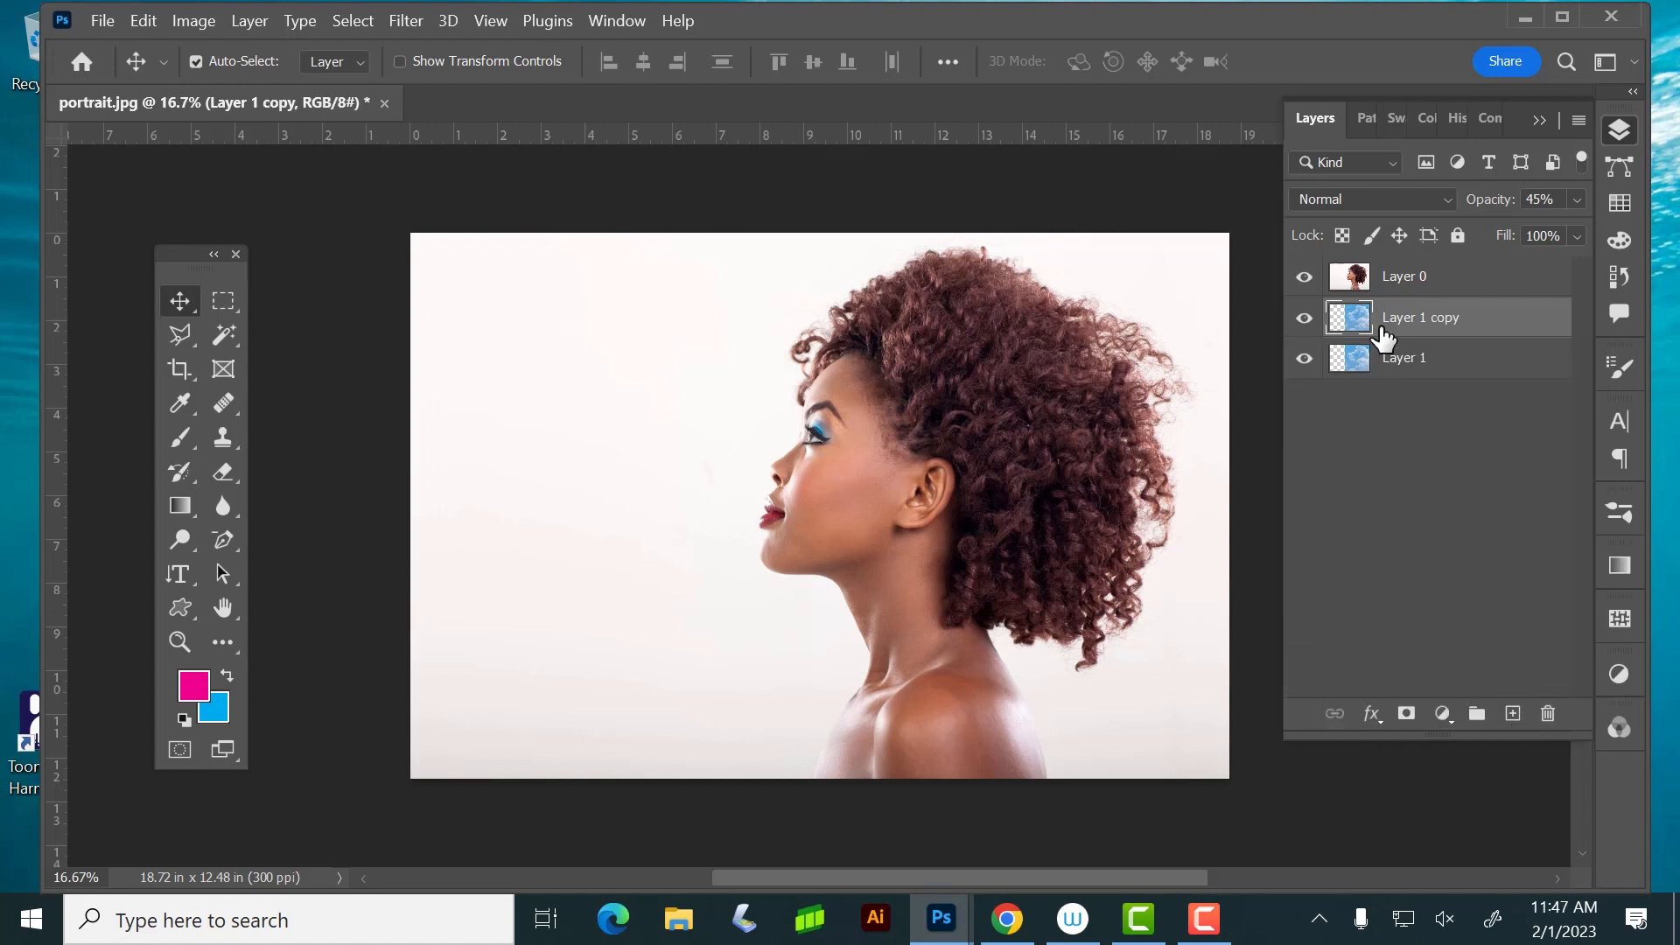
key("ctrl+z")
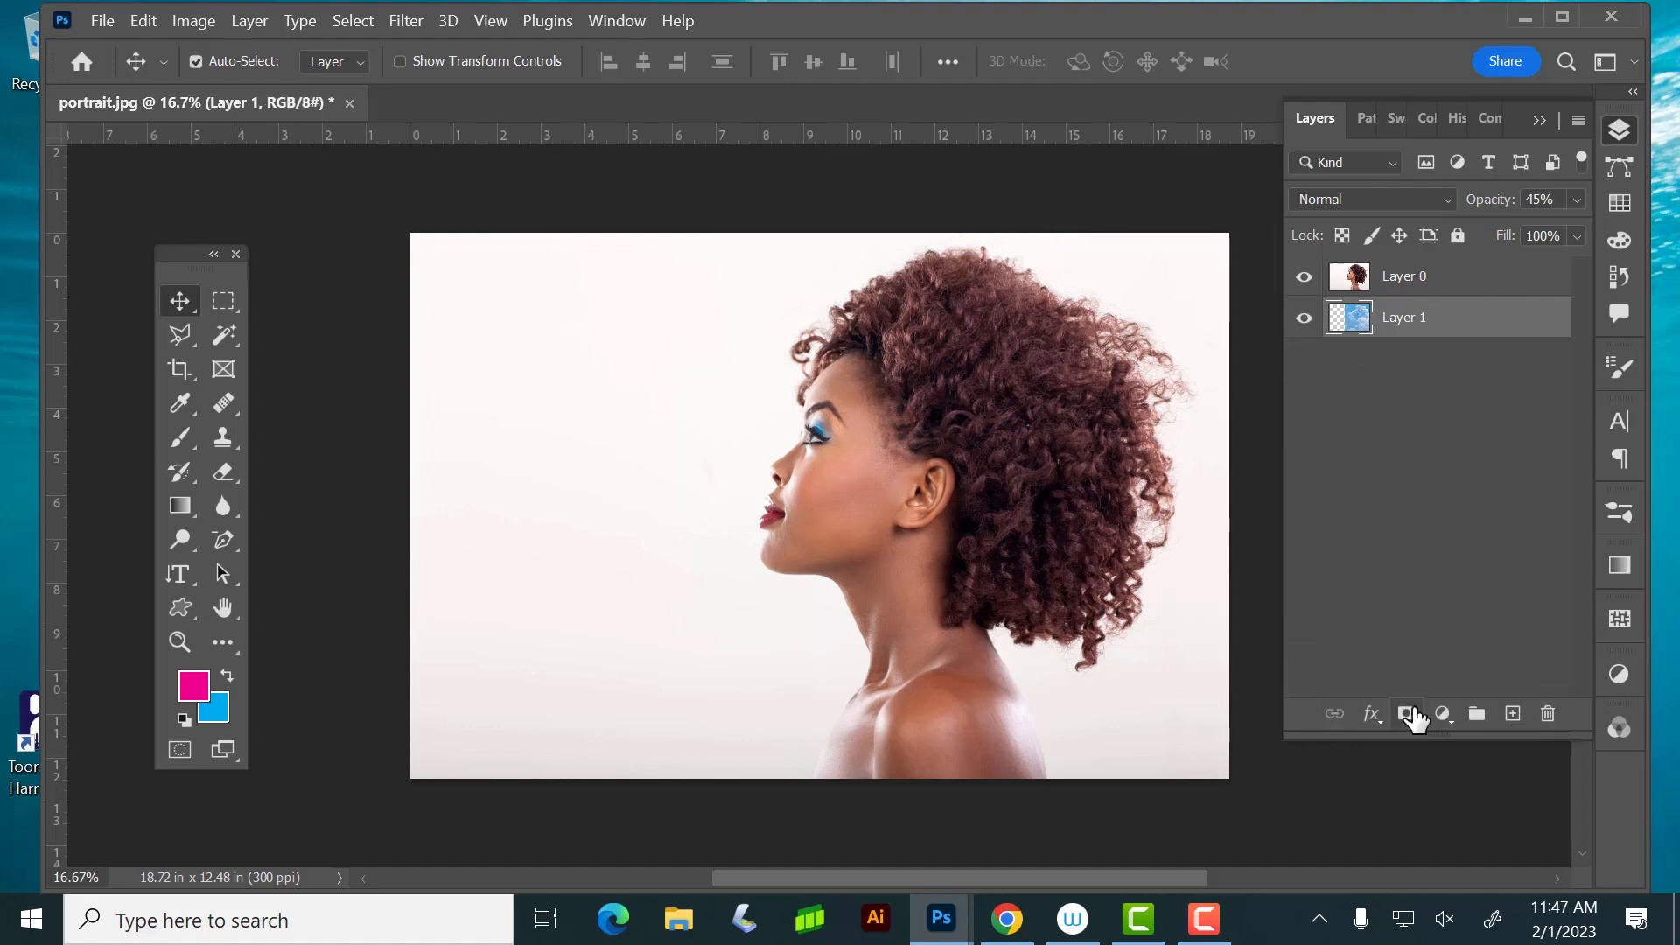
left_click(1477, 716)
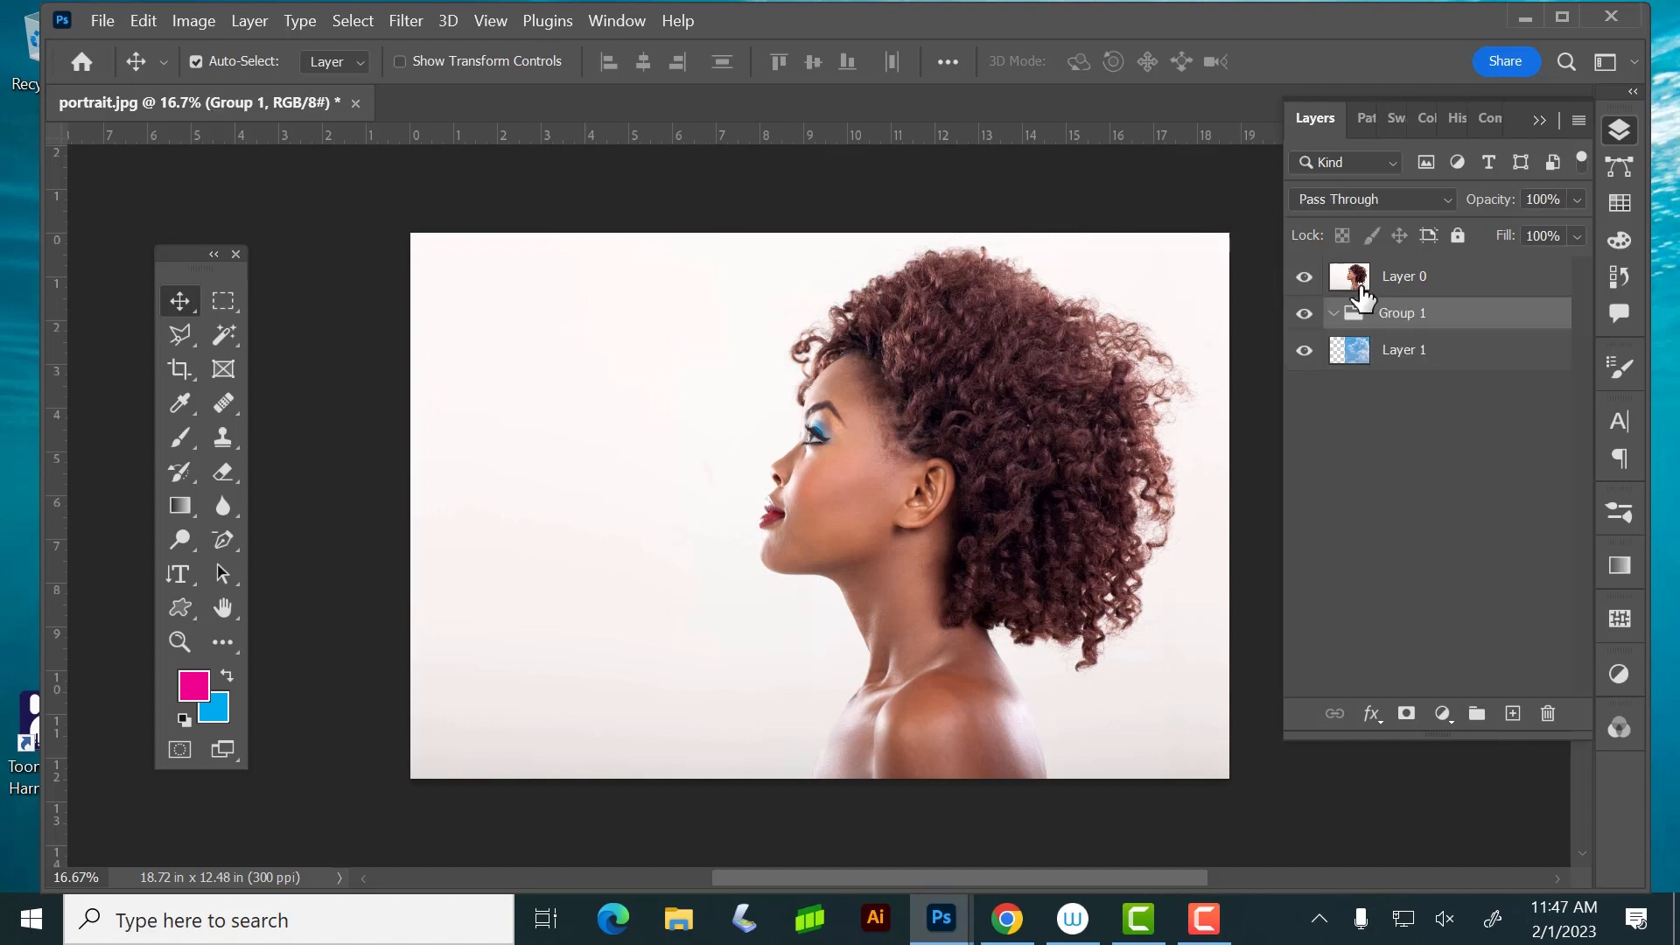
right_click(1457, 319)
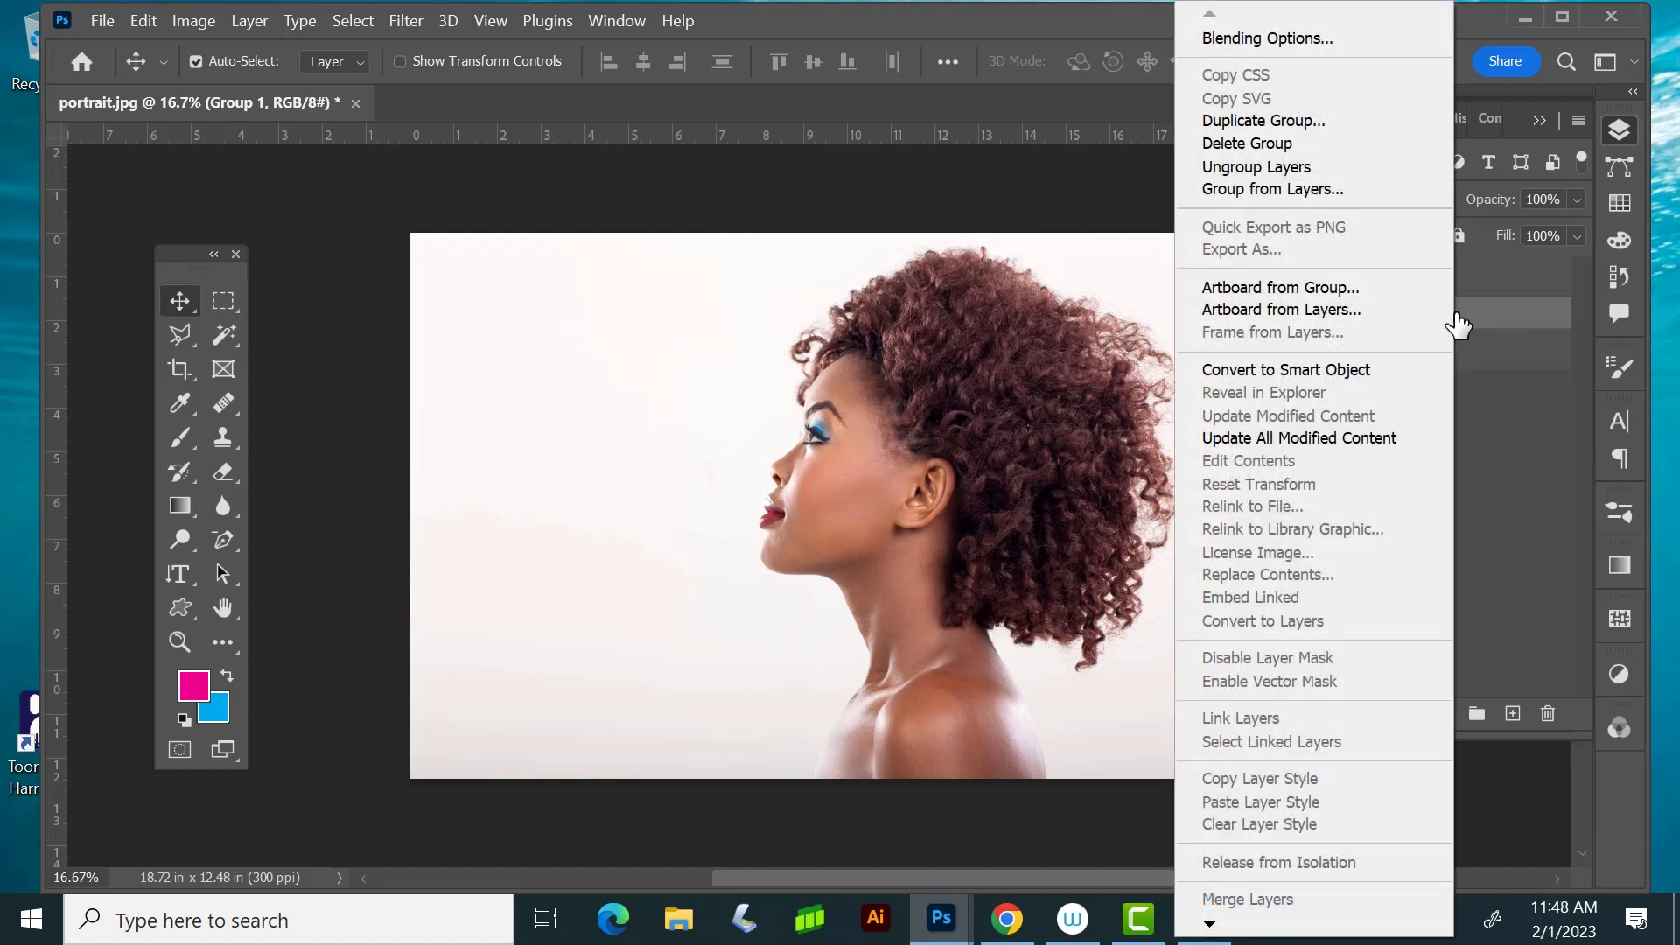
left_click(1514, 427)
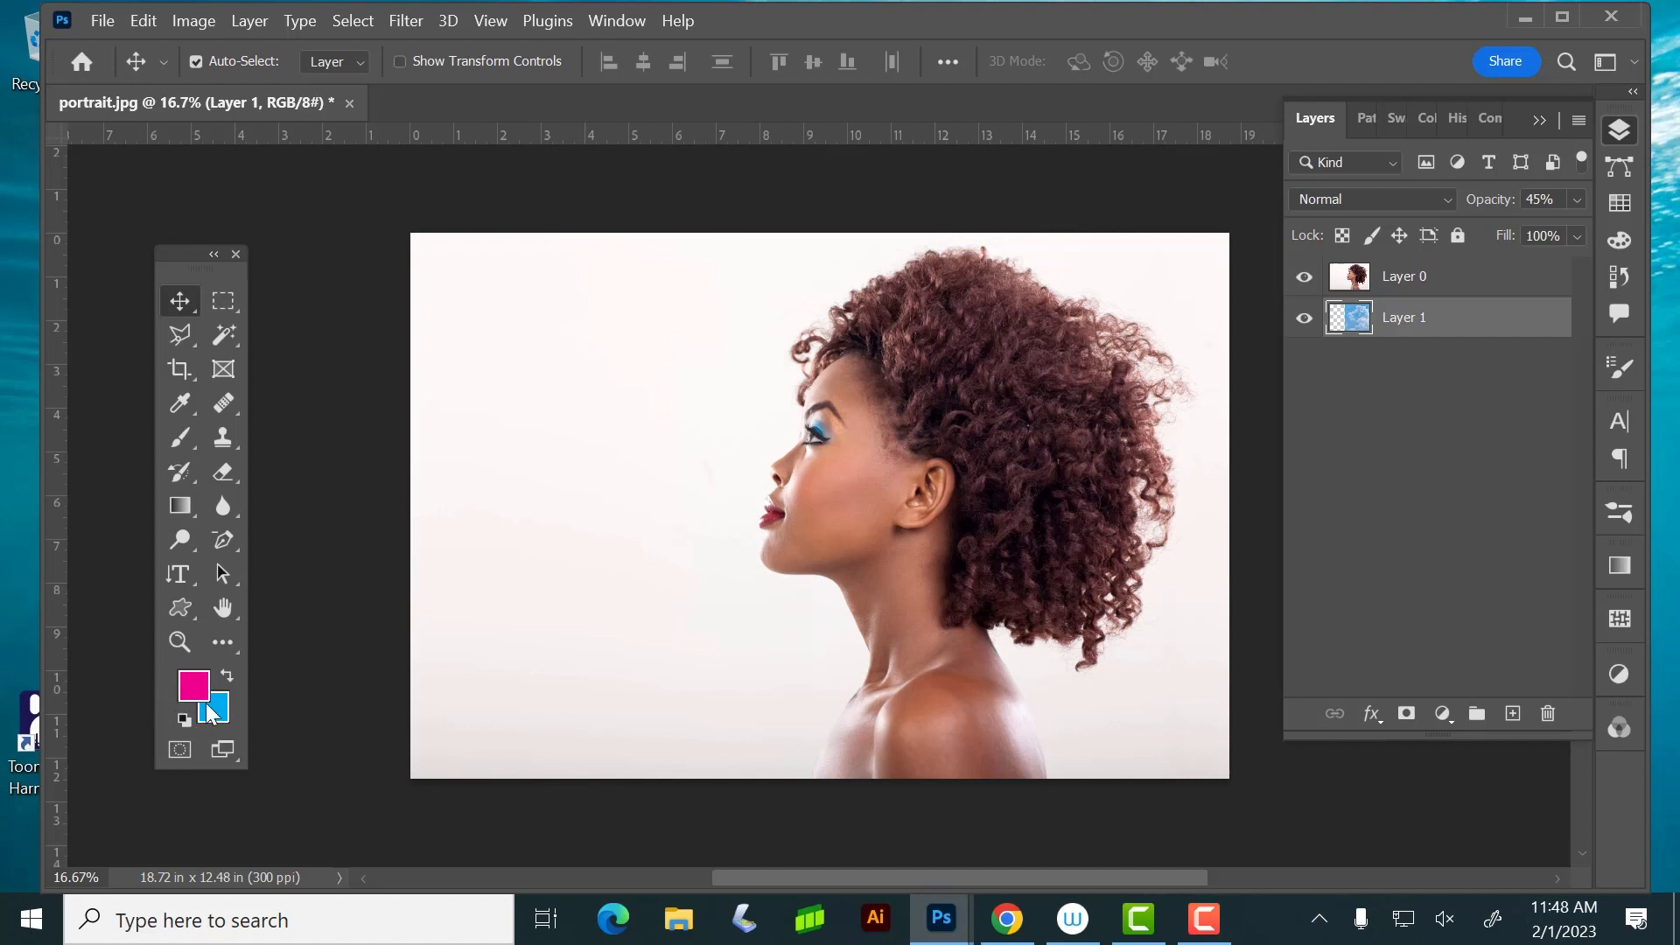
Reset the foreground and background colors to default black and white, and add a layer mask to Layer 0
left_click(184, 717)
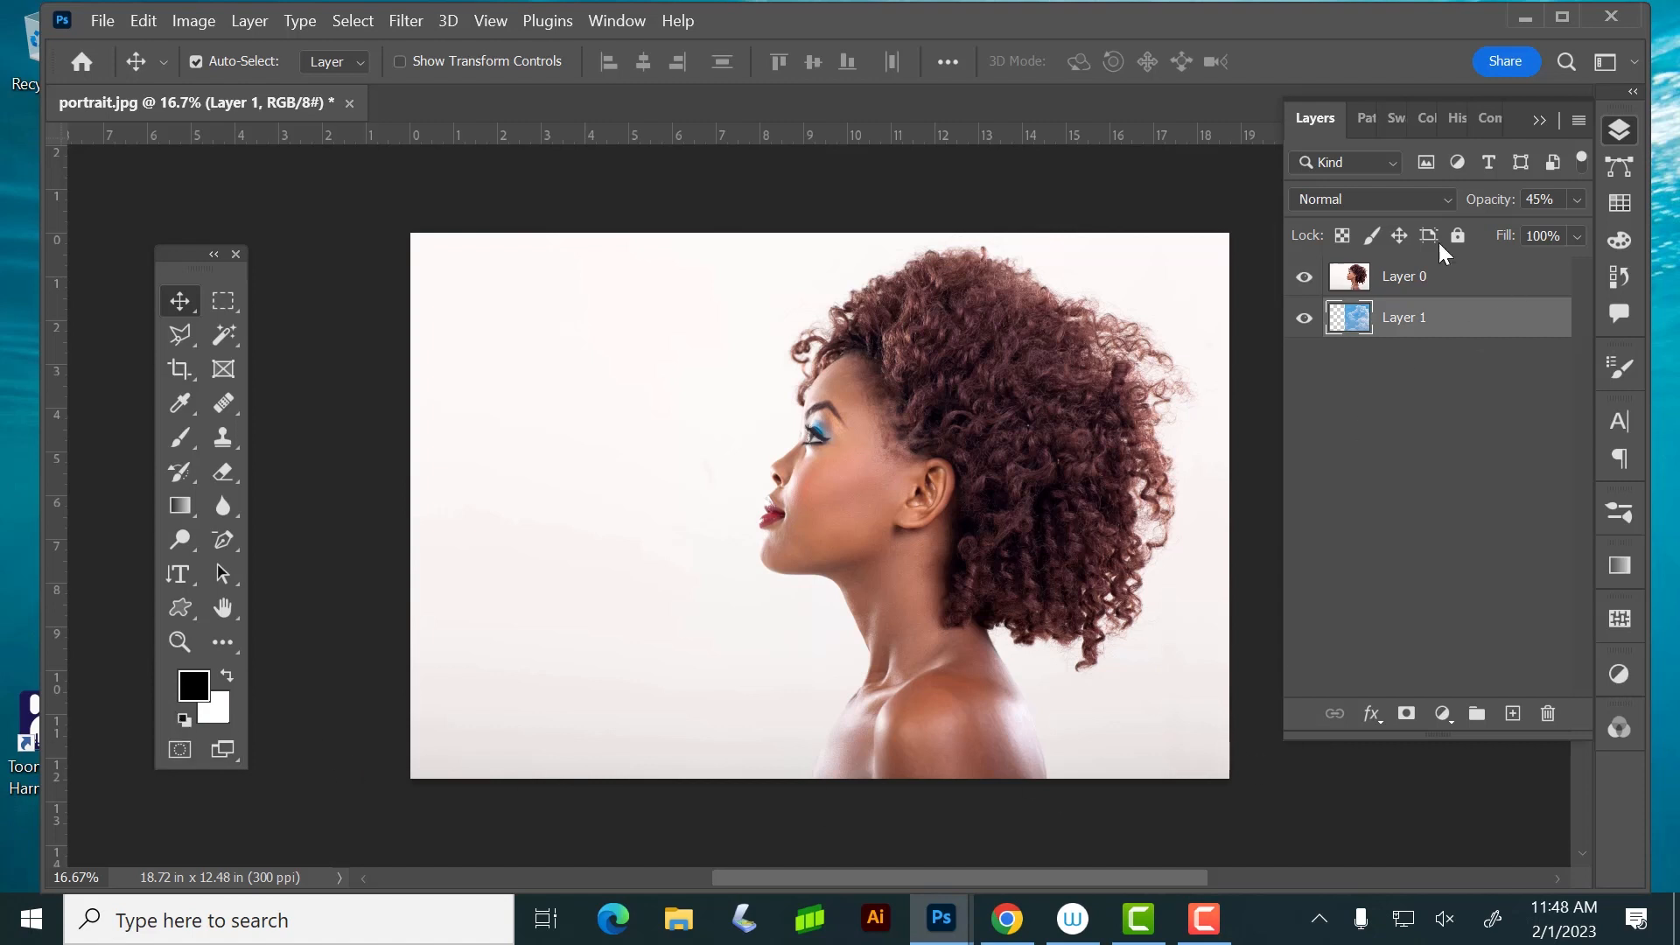
left_click(1415, 282)
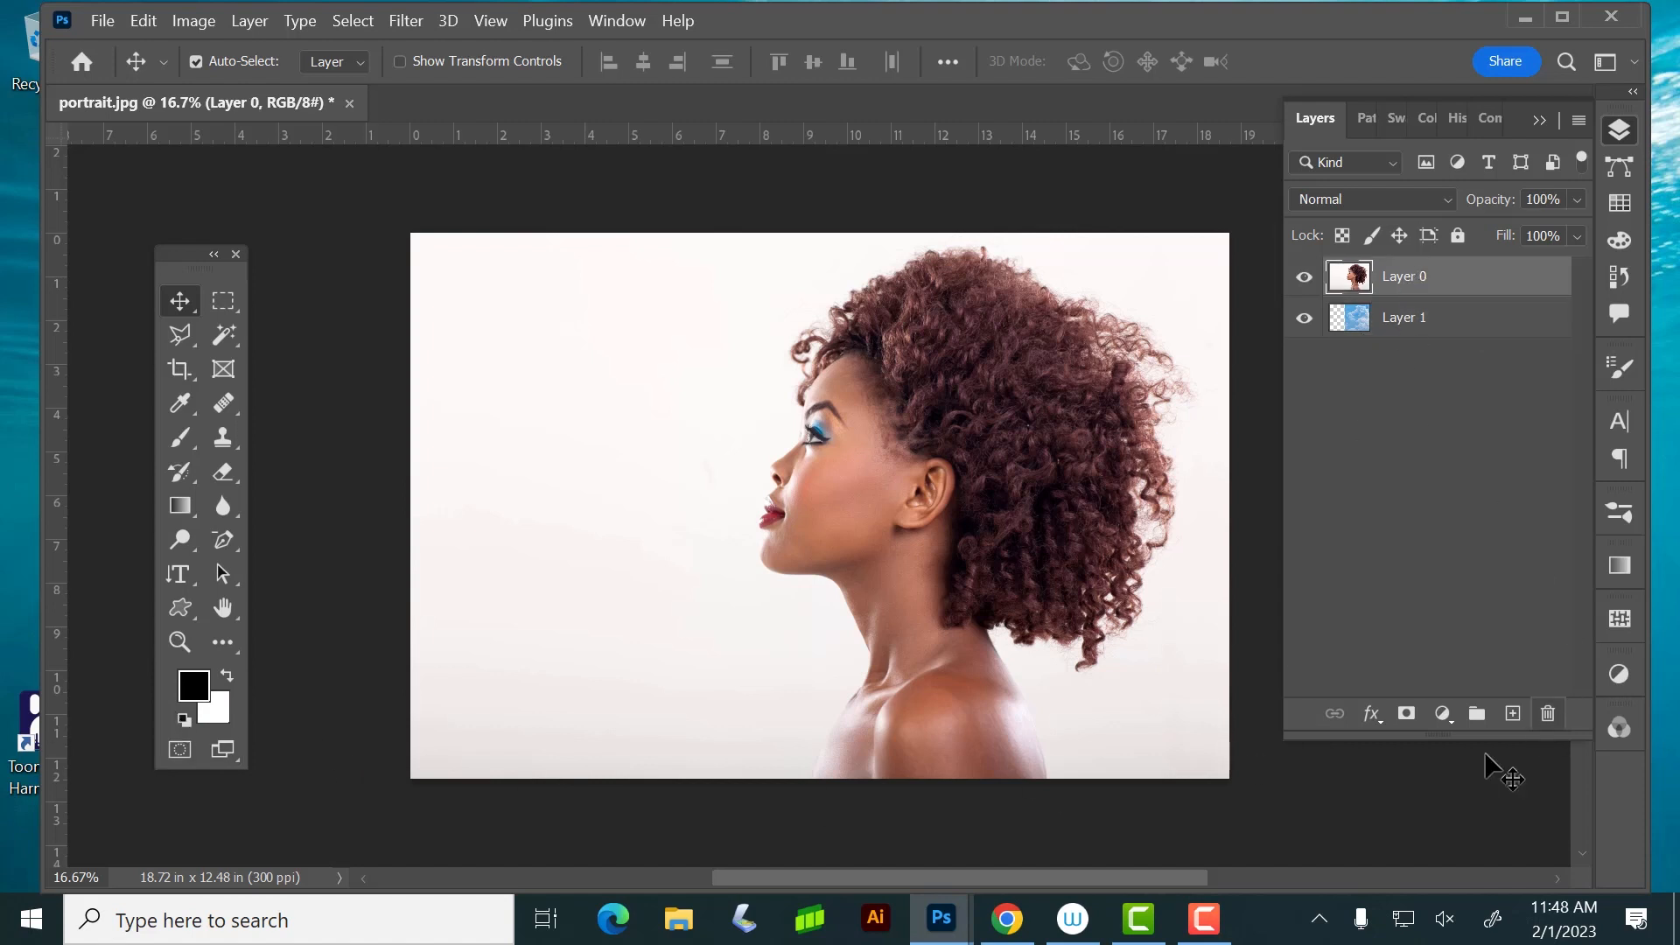
left_click(1406, 714)
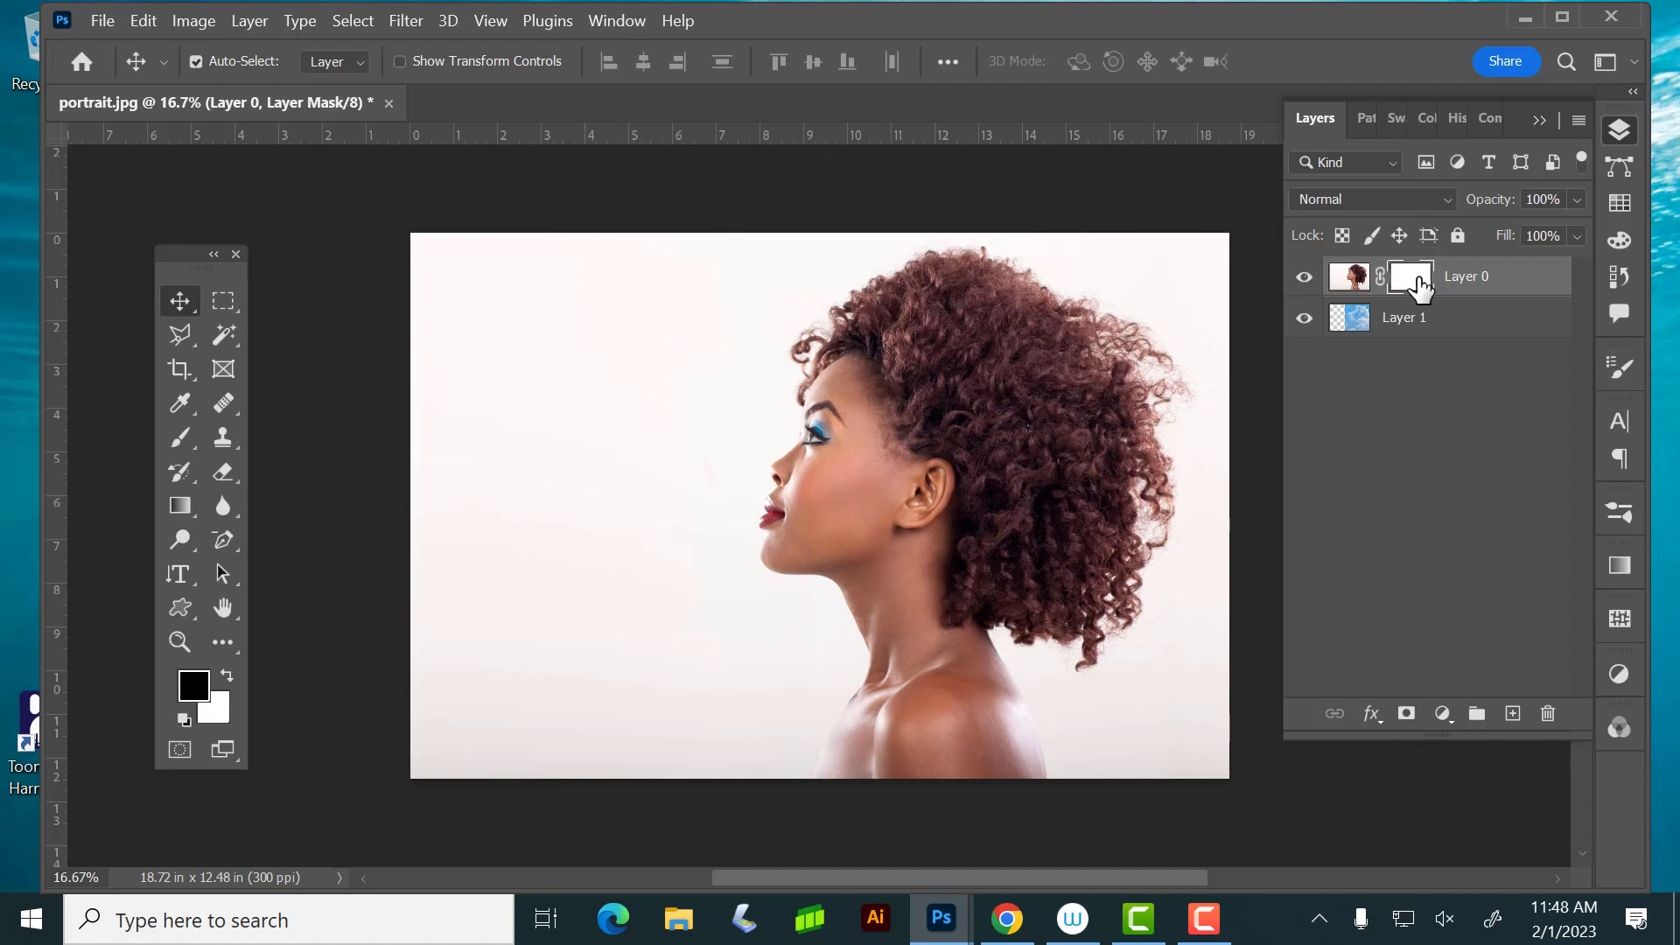
Set the Brush tool to a soft 81 px tip with minimum hardness and 43% opacity
left_click(178, 437)
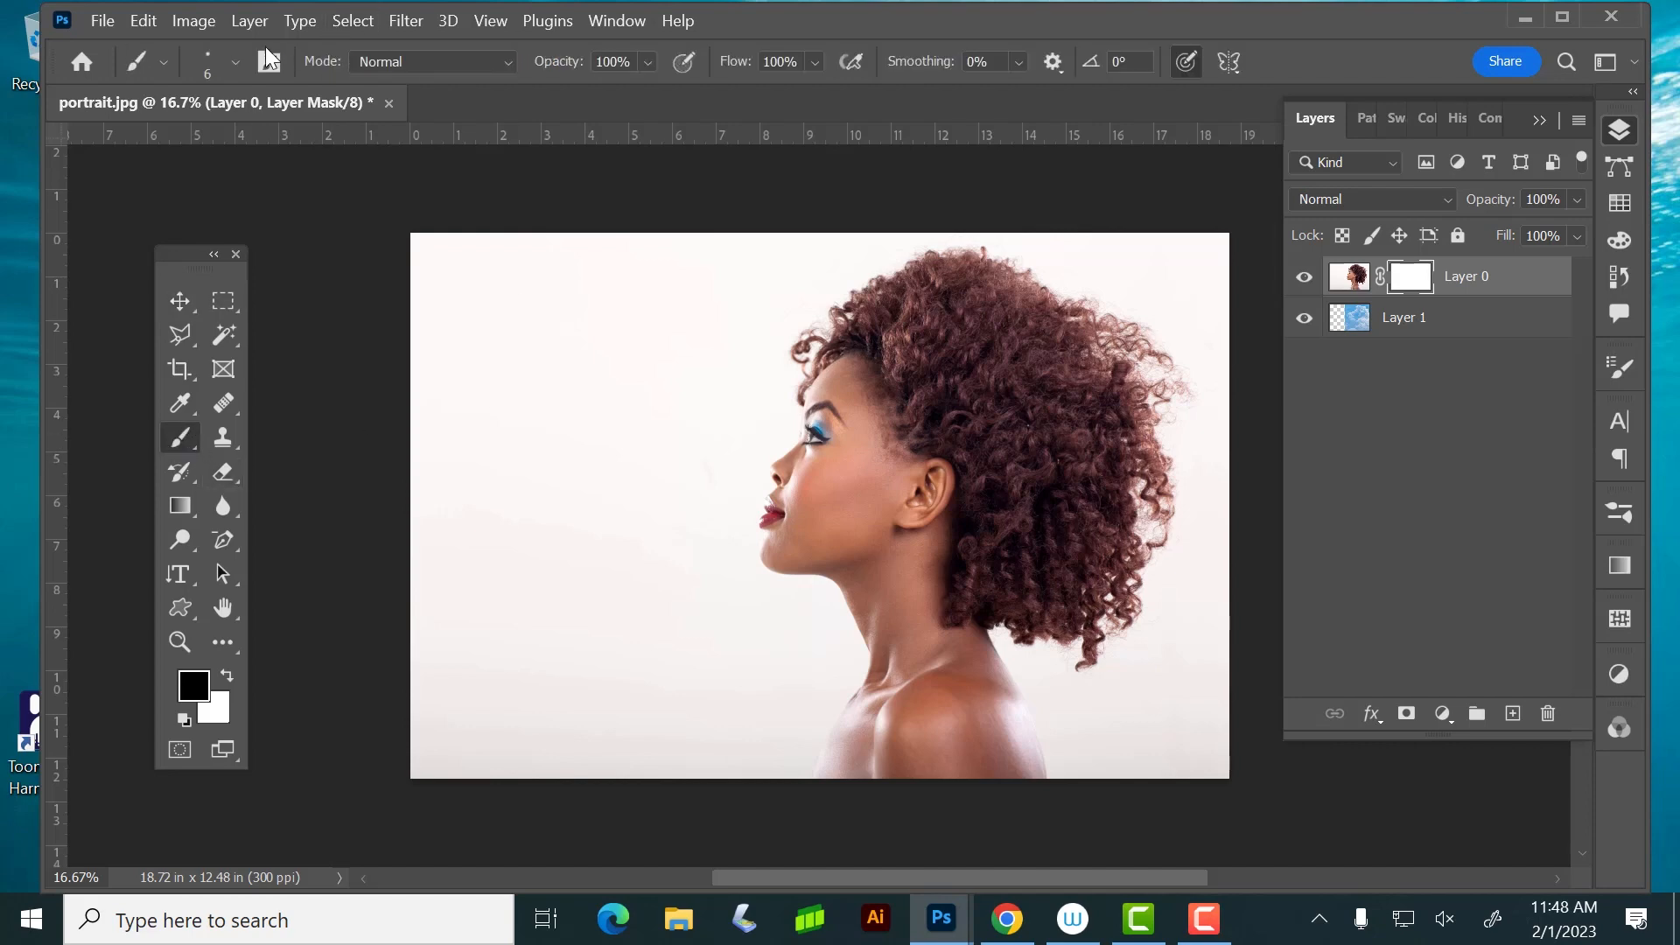
left_click(234, 58)
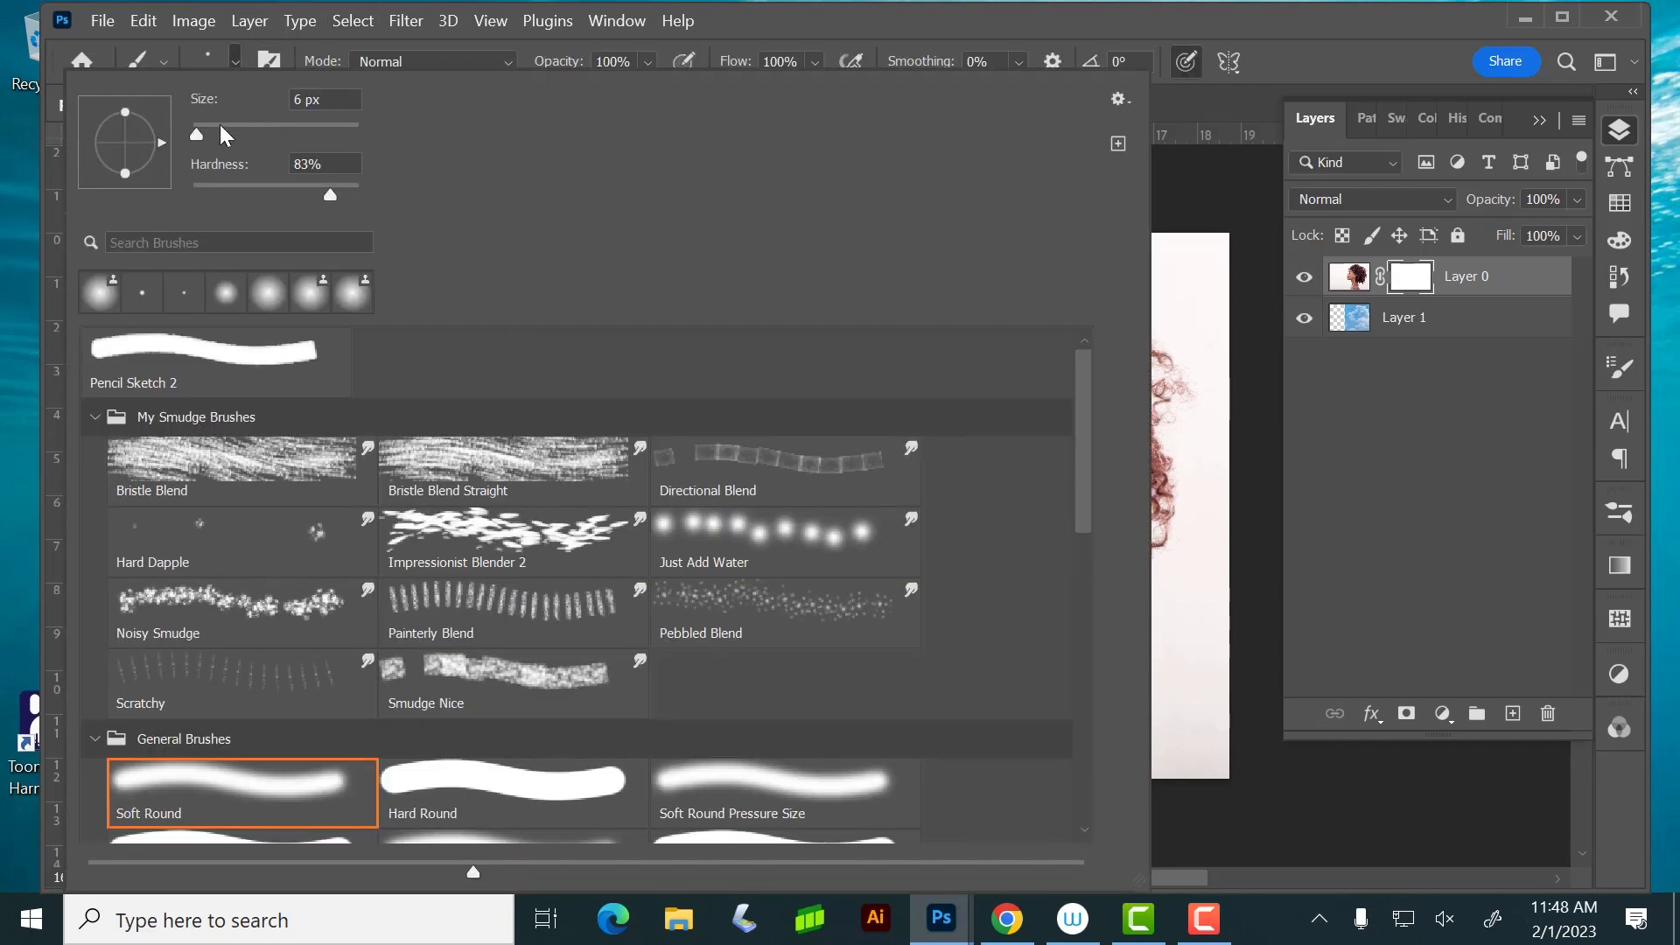
left_click_drag(214, 133, 260, 134)
left_click_drag(308, 187, 156, 180)
left_click(849, 17)
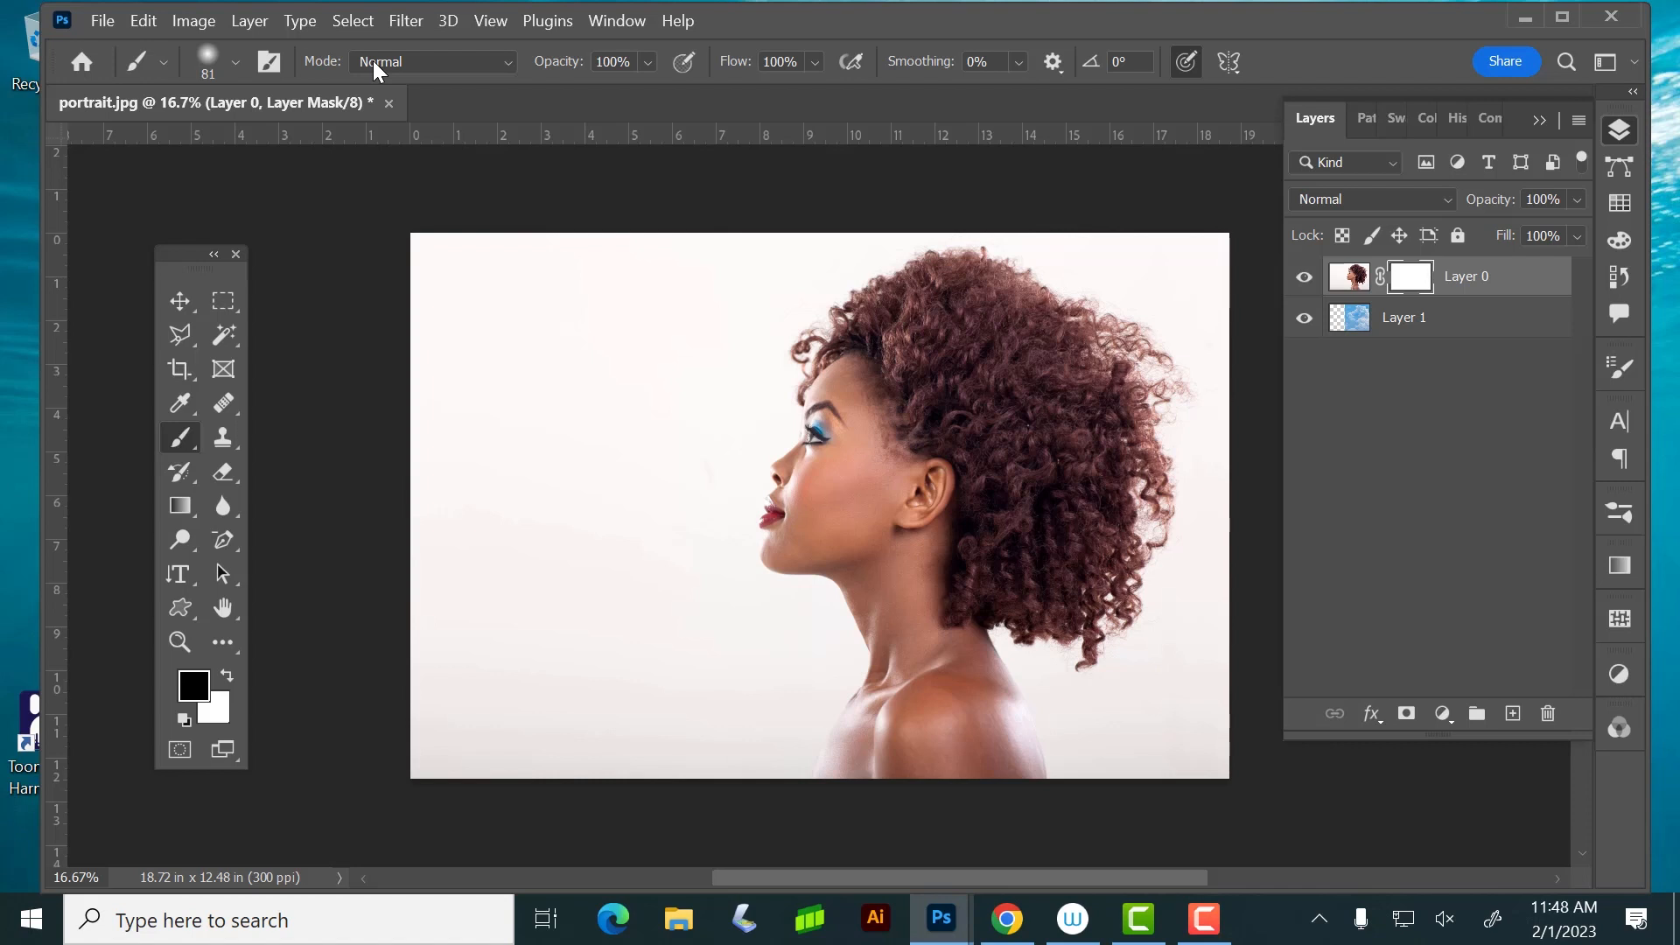
left_click(648, 62)
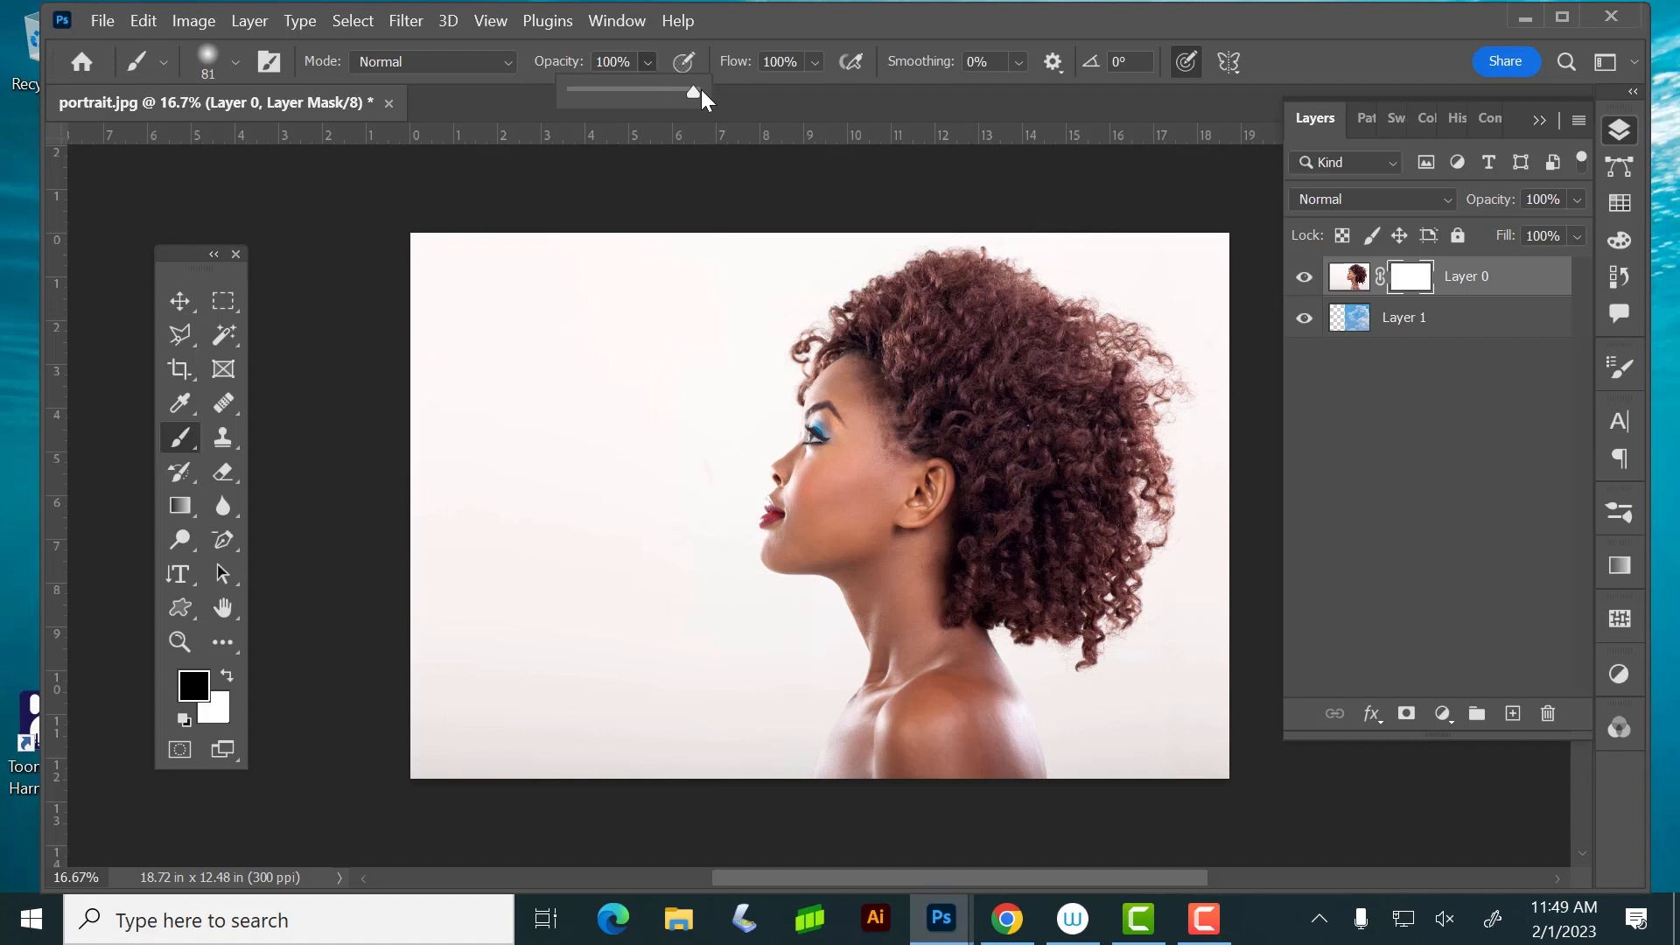
left_click(790, 20)
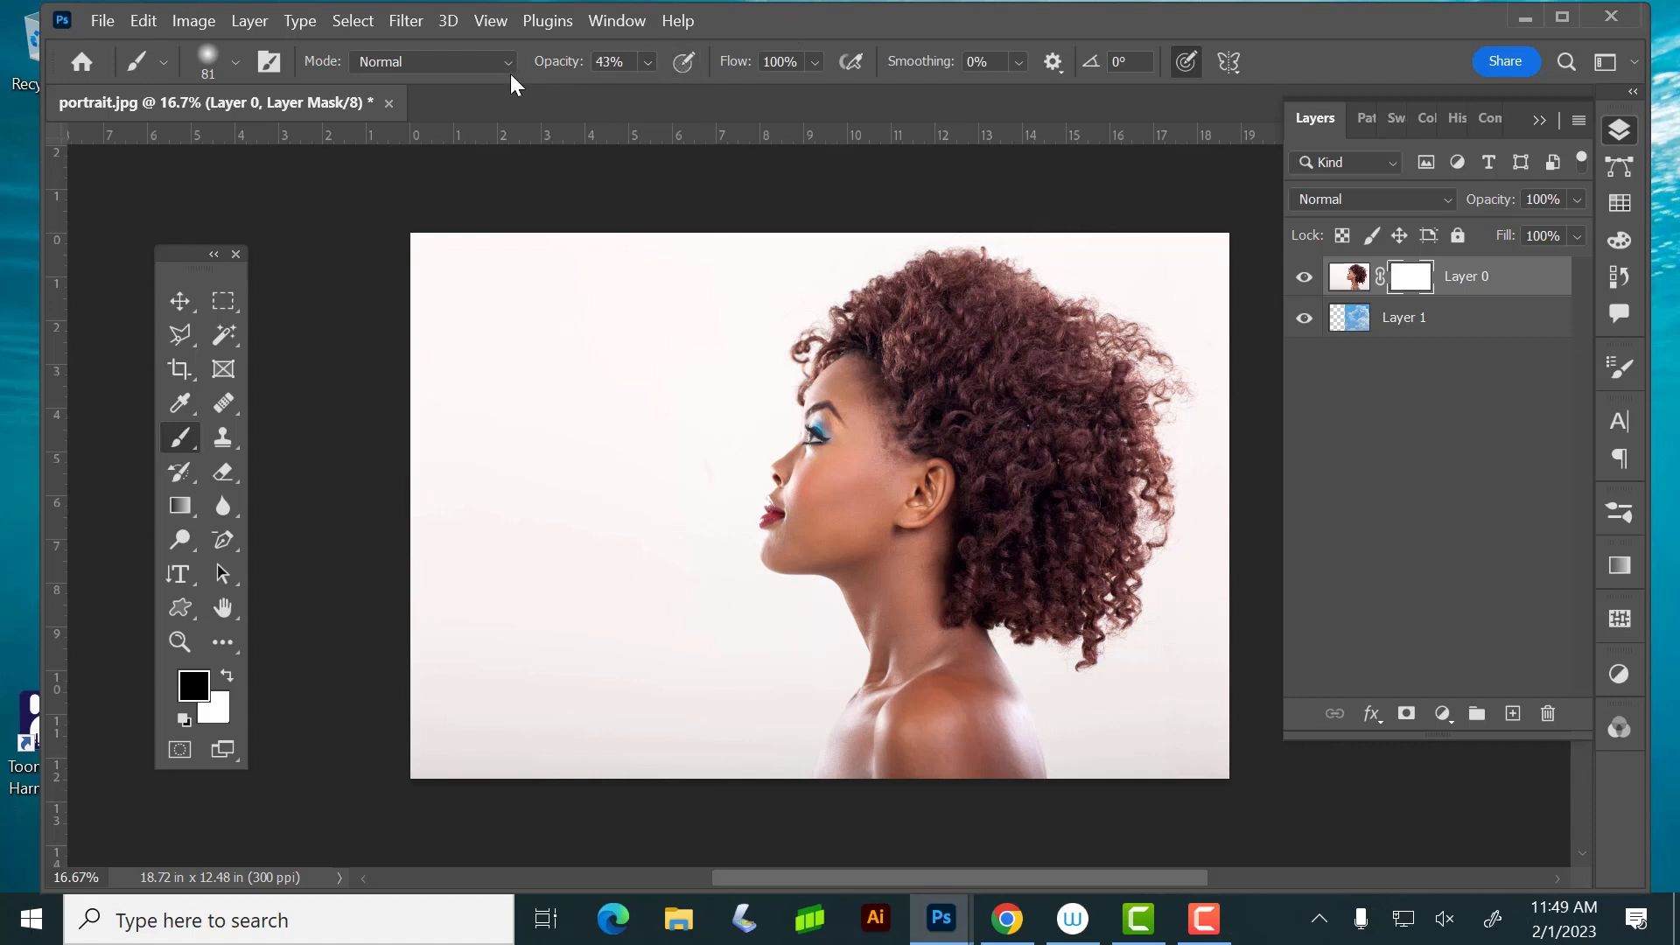
Preview Layer 0 at 60% opacity over the clouds and restore it to 100%
left_click(1574, 200)
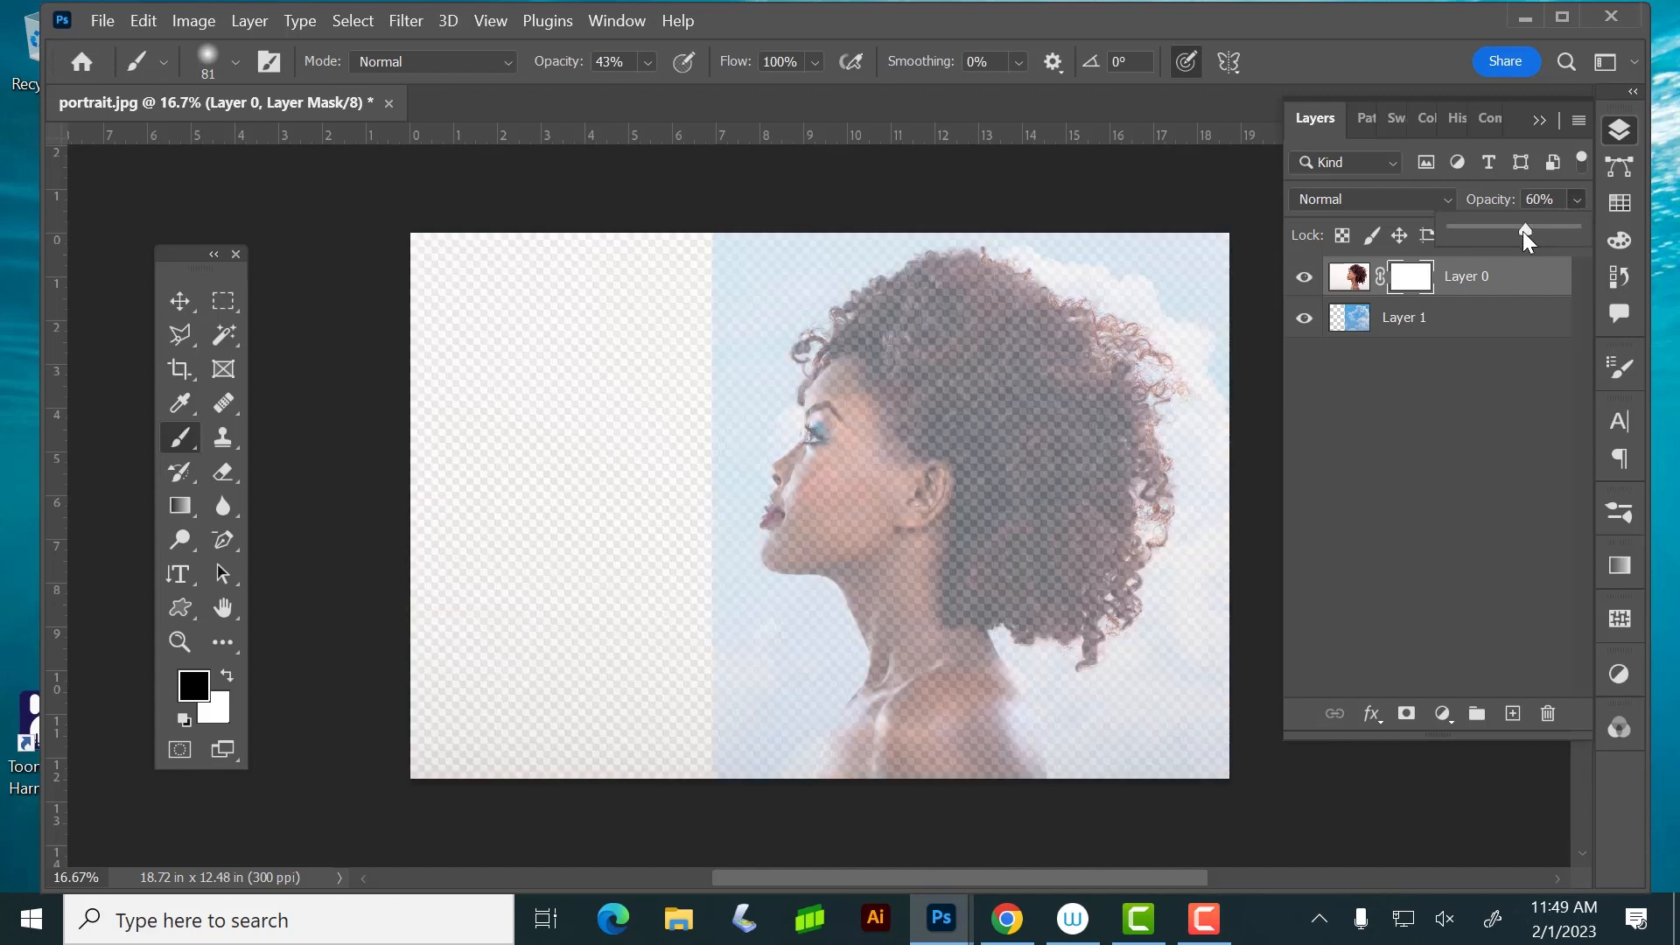
left_click_drag(1524, 231, 1575, 229)
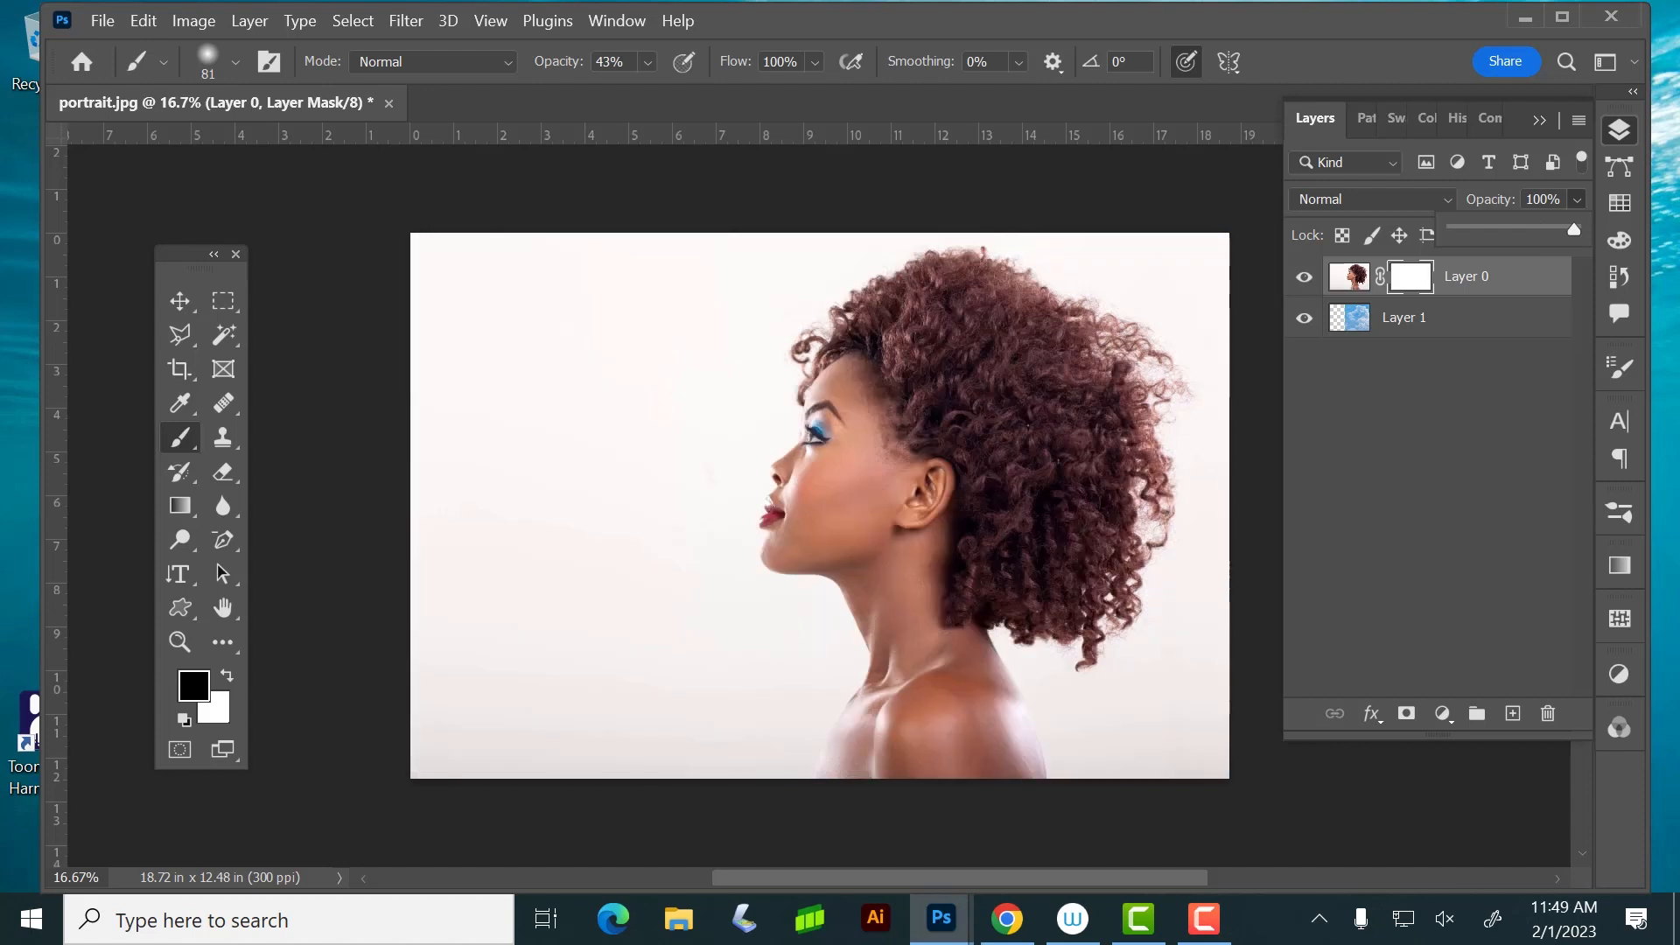
left_click(918, 370)
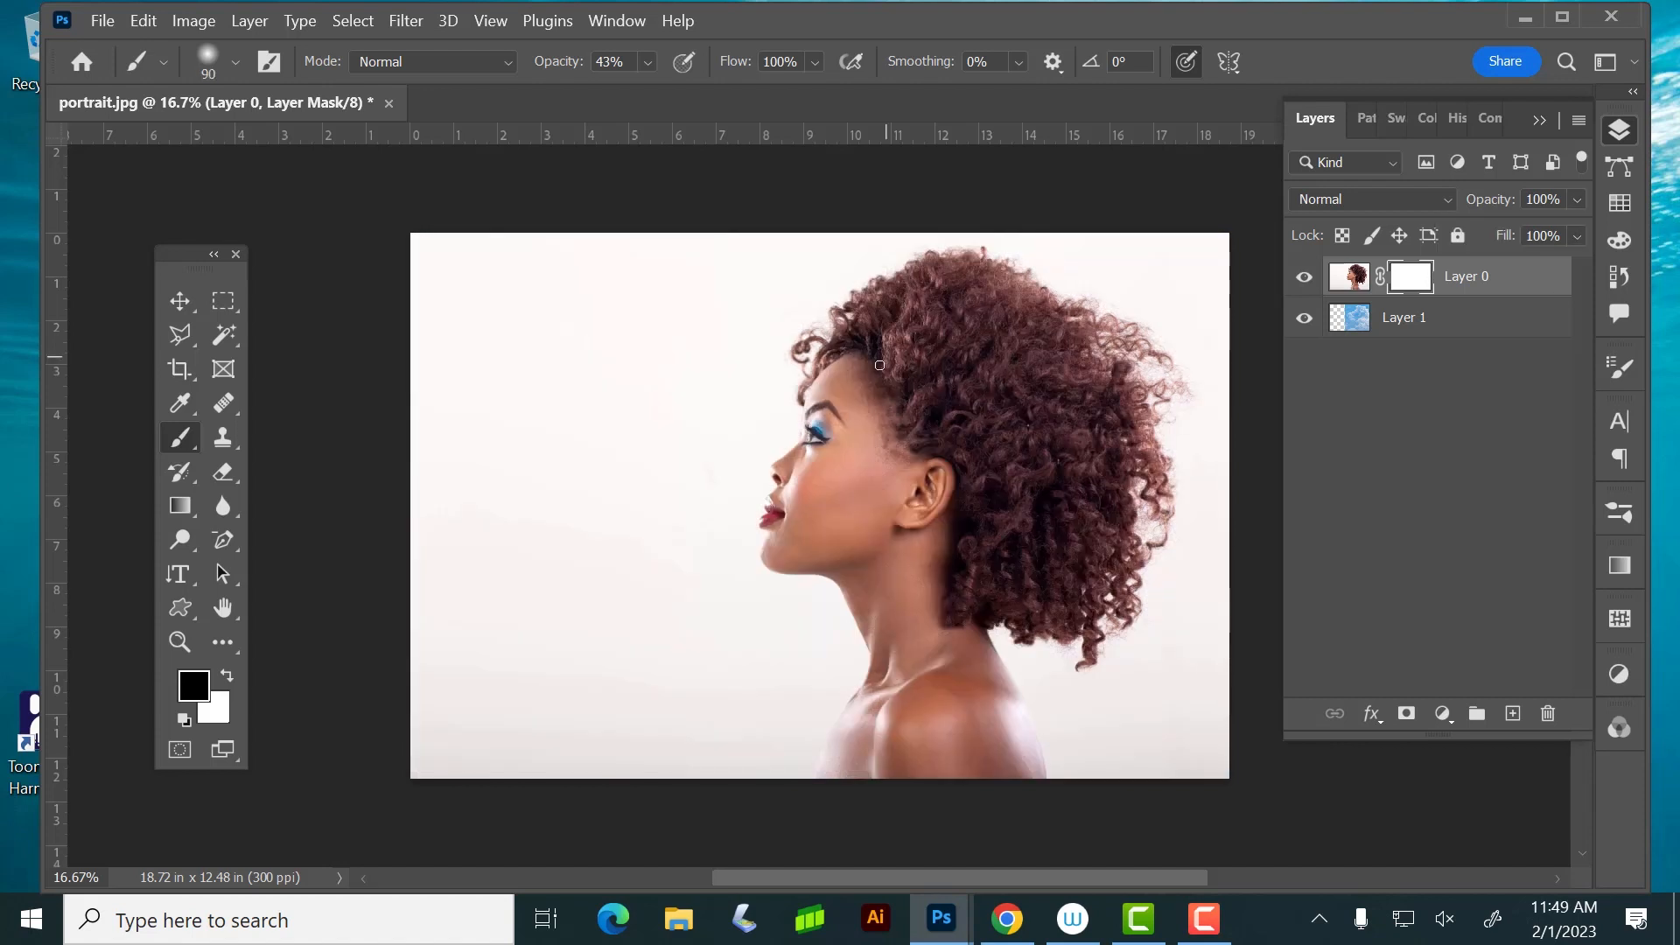
Enlarge the brush to 700 px and make Layer 0's mask the active painting target
key("bracketright")
key("bracketright")
key("bracketright")
key("bracketright")
key("bracketright")
key("bracketright")
key("bracketright")
key("bracketright")
key("bracketright")
key("bracketright")
key("bracketleft")
left_click(1348, 277)
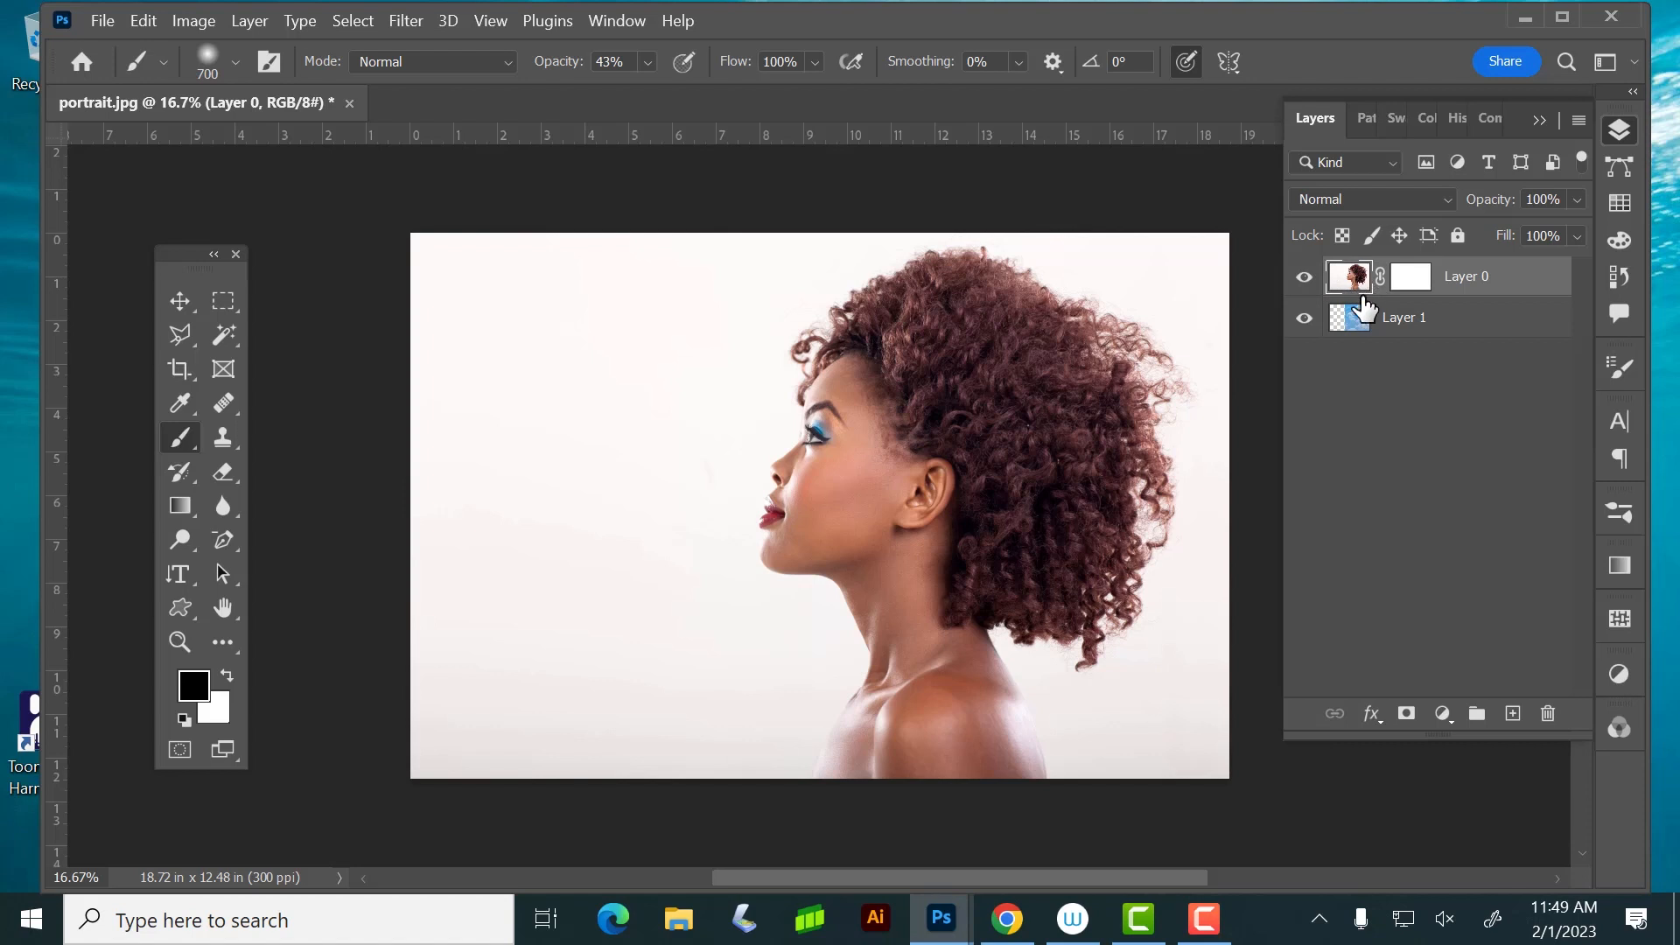
left_click(1413, 280)
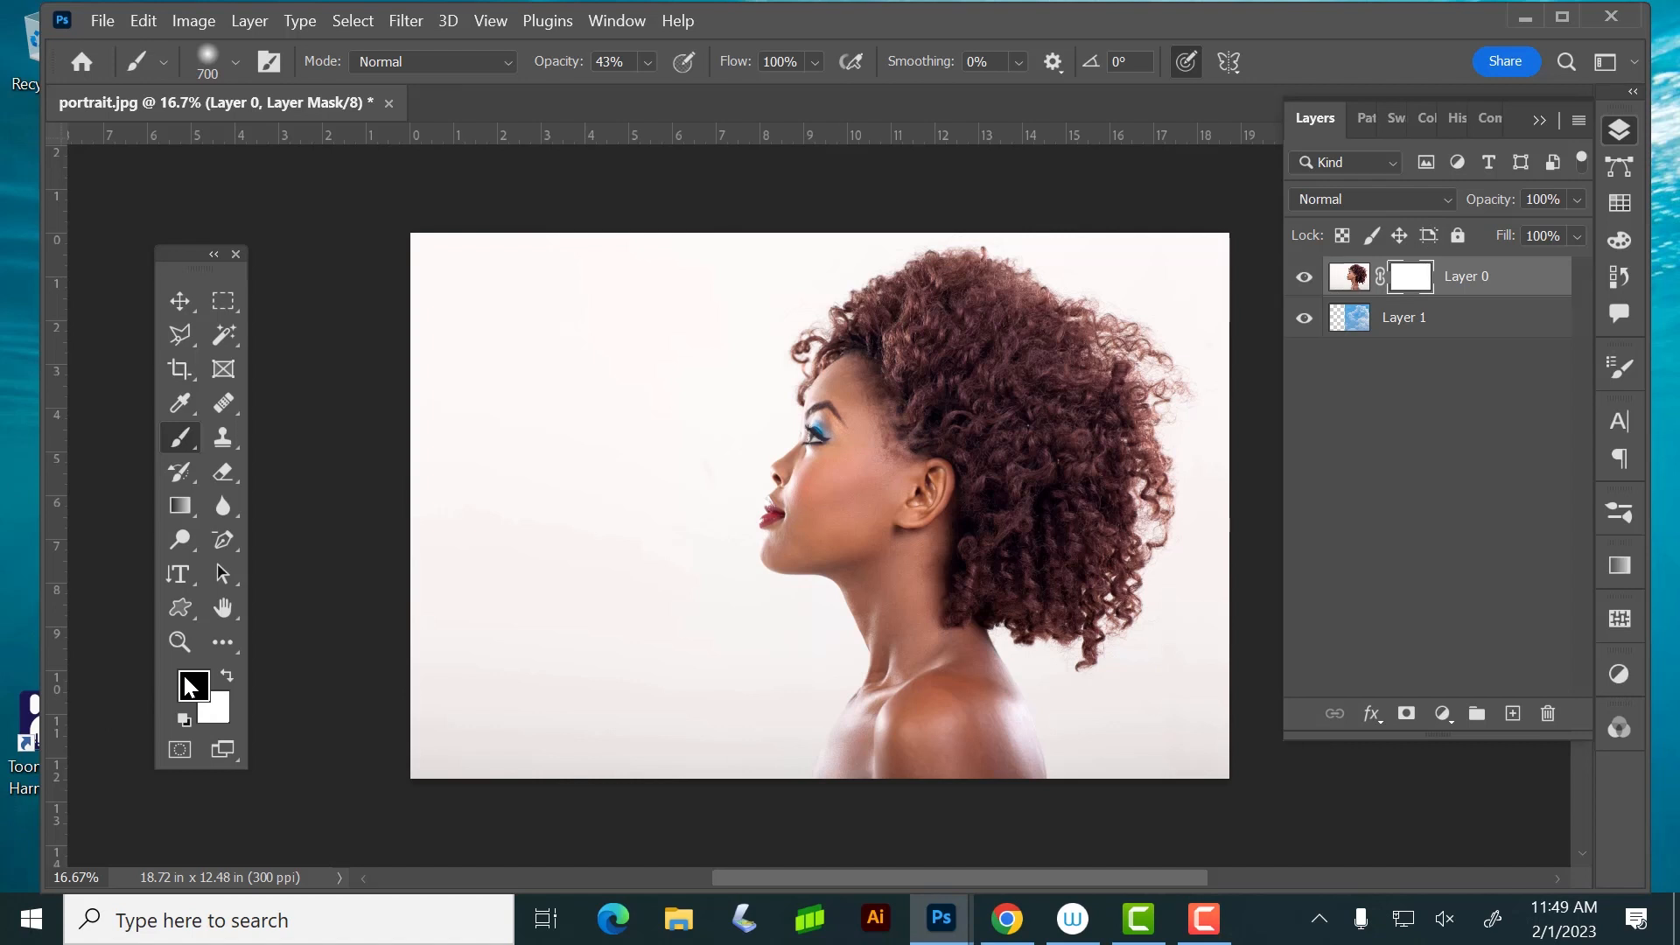
Try painting black on Layer 0's mask over the temple and cheek, and undo the strokes
left_click(872, 425)
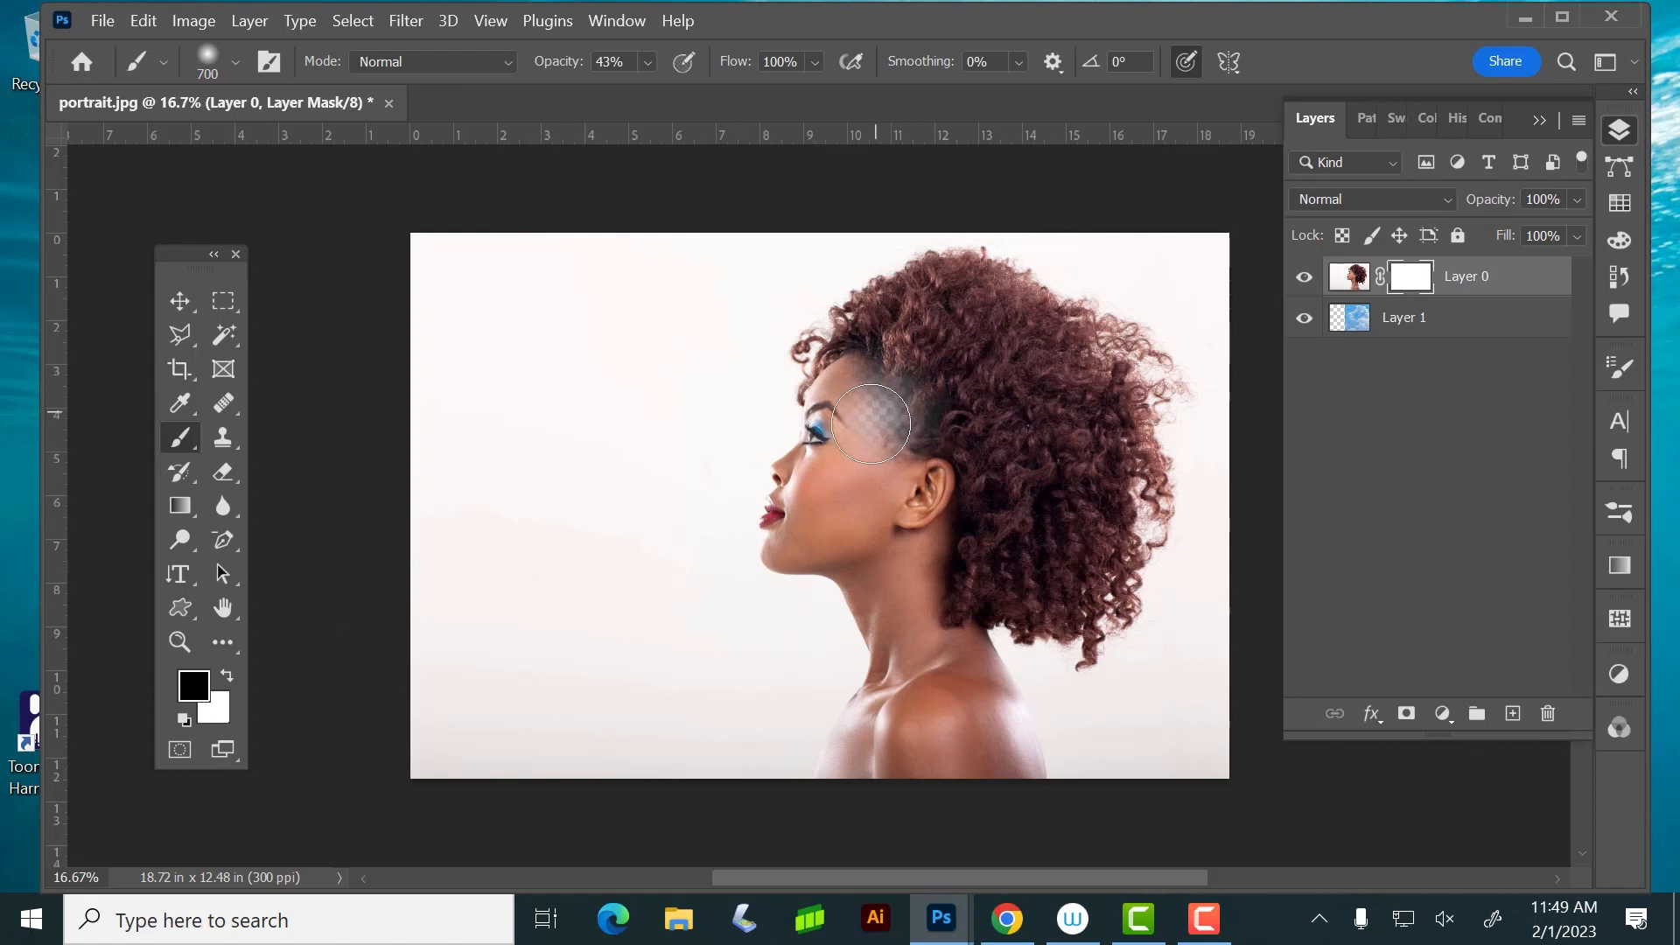
mouse_move(871, 424)
left_mouse_down()
mouse_move(900, 443)
mouse_move(914, 429)
left_mouse_up()
key("ctrl+z")
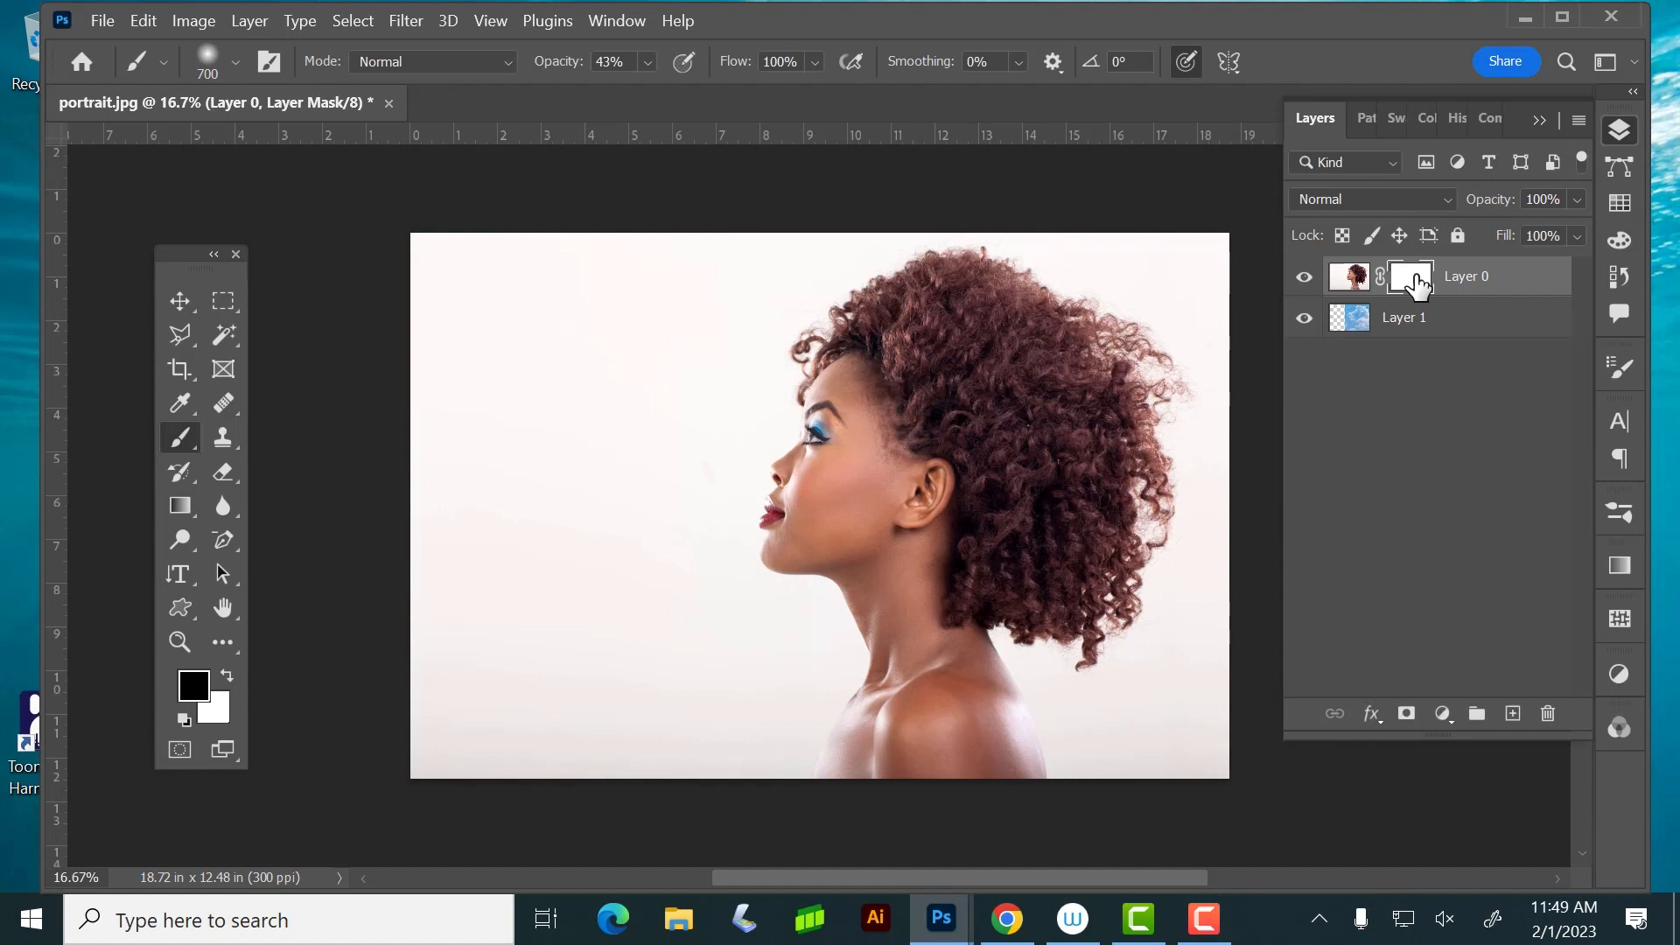
mouse_move(906, 460)
left_mouse_down()
mouse_move(931, 423)
mouse_move(866, 525)
mouse_move(915, 528)
left_mouse_up()
key("ctrl+z")
key("ctrl+z")
key("ctrl+z")
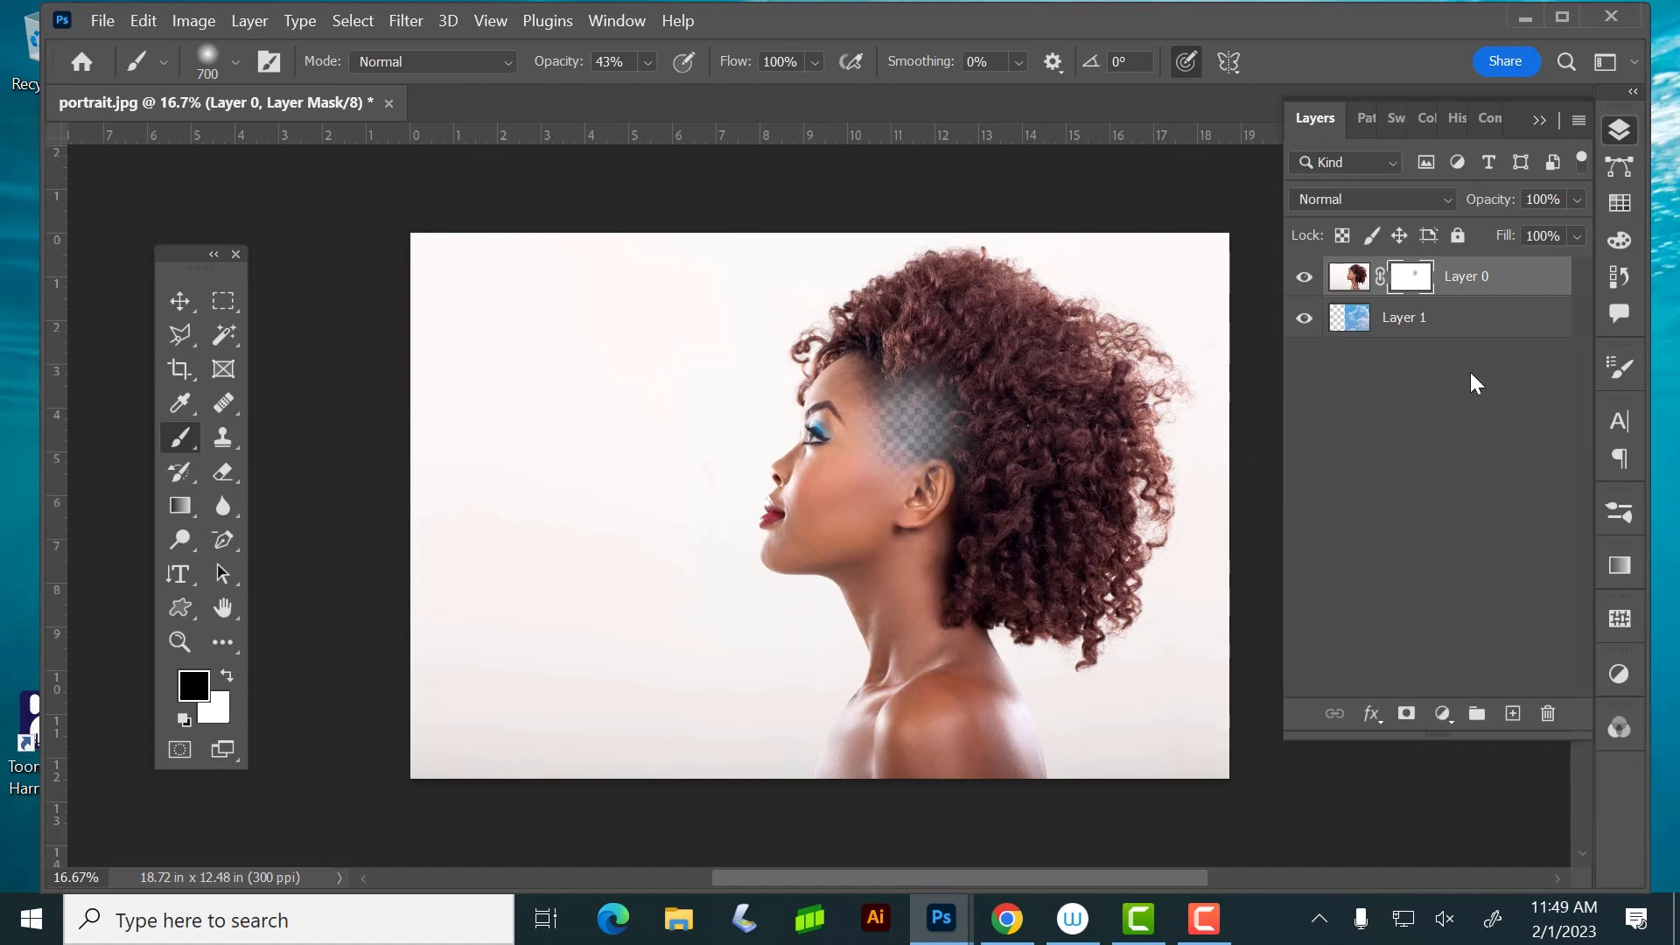
Raise the cloud layer's opacity and reselect Layer 0's mask
left_click(1511, 320)
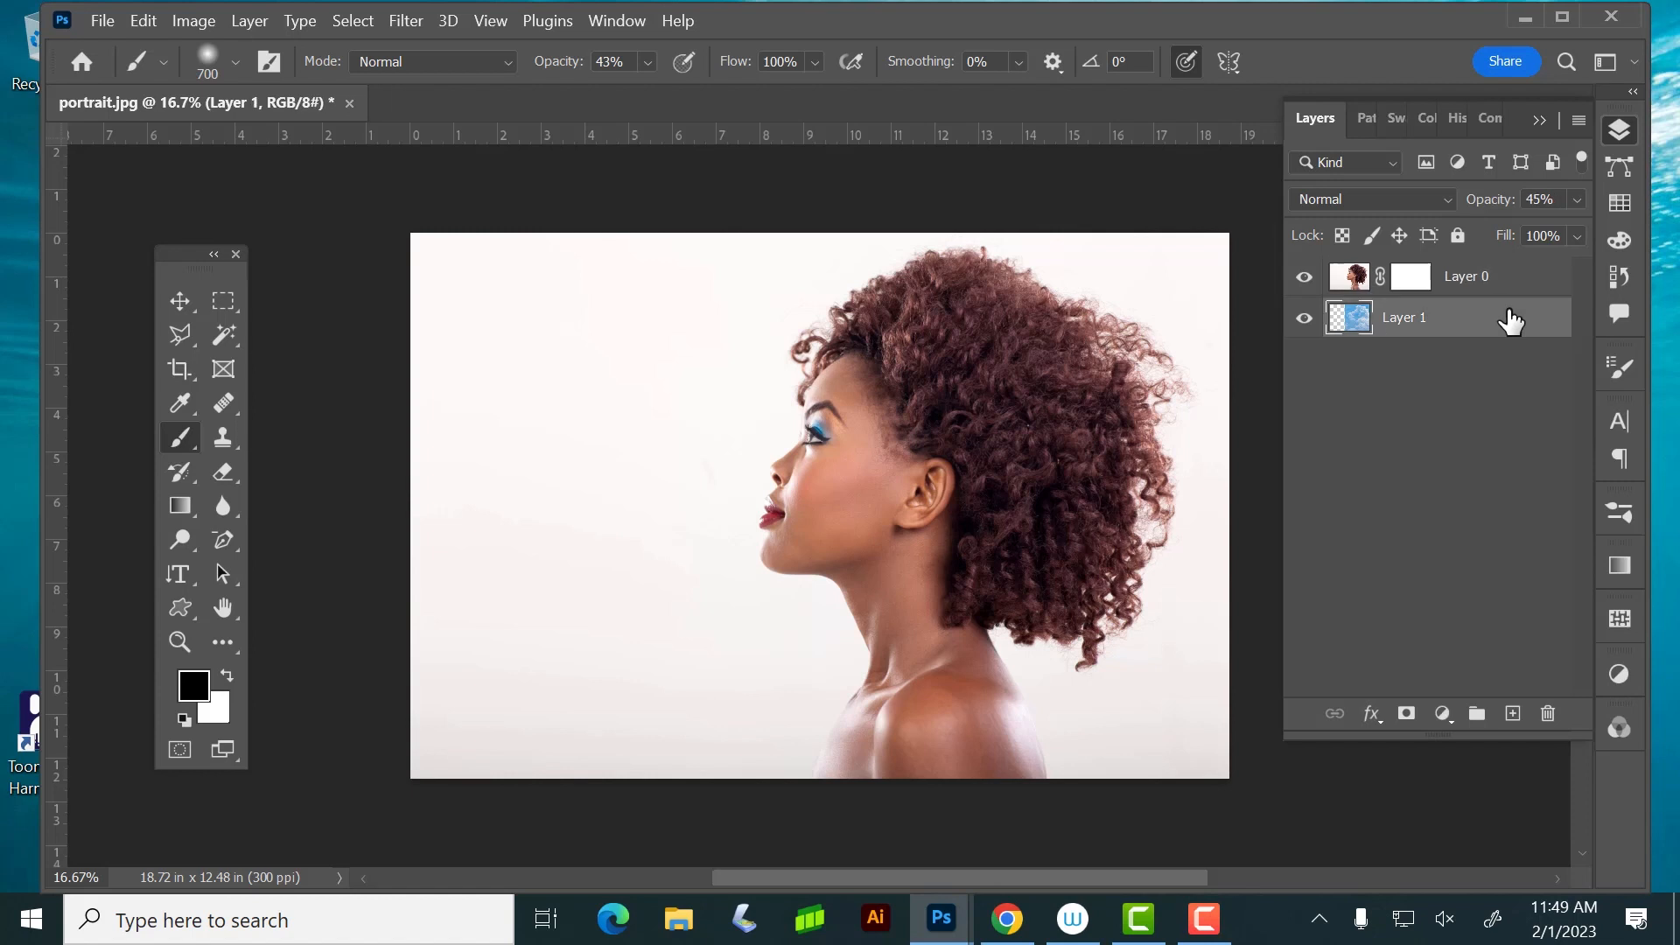
left_click(1578, 201)
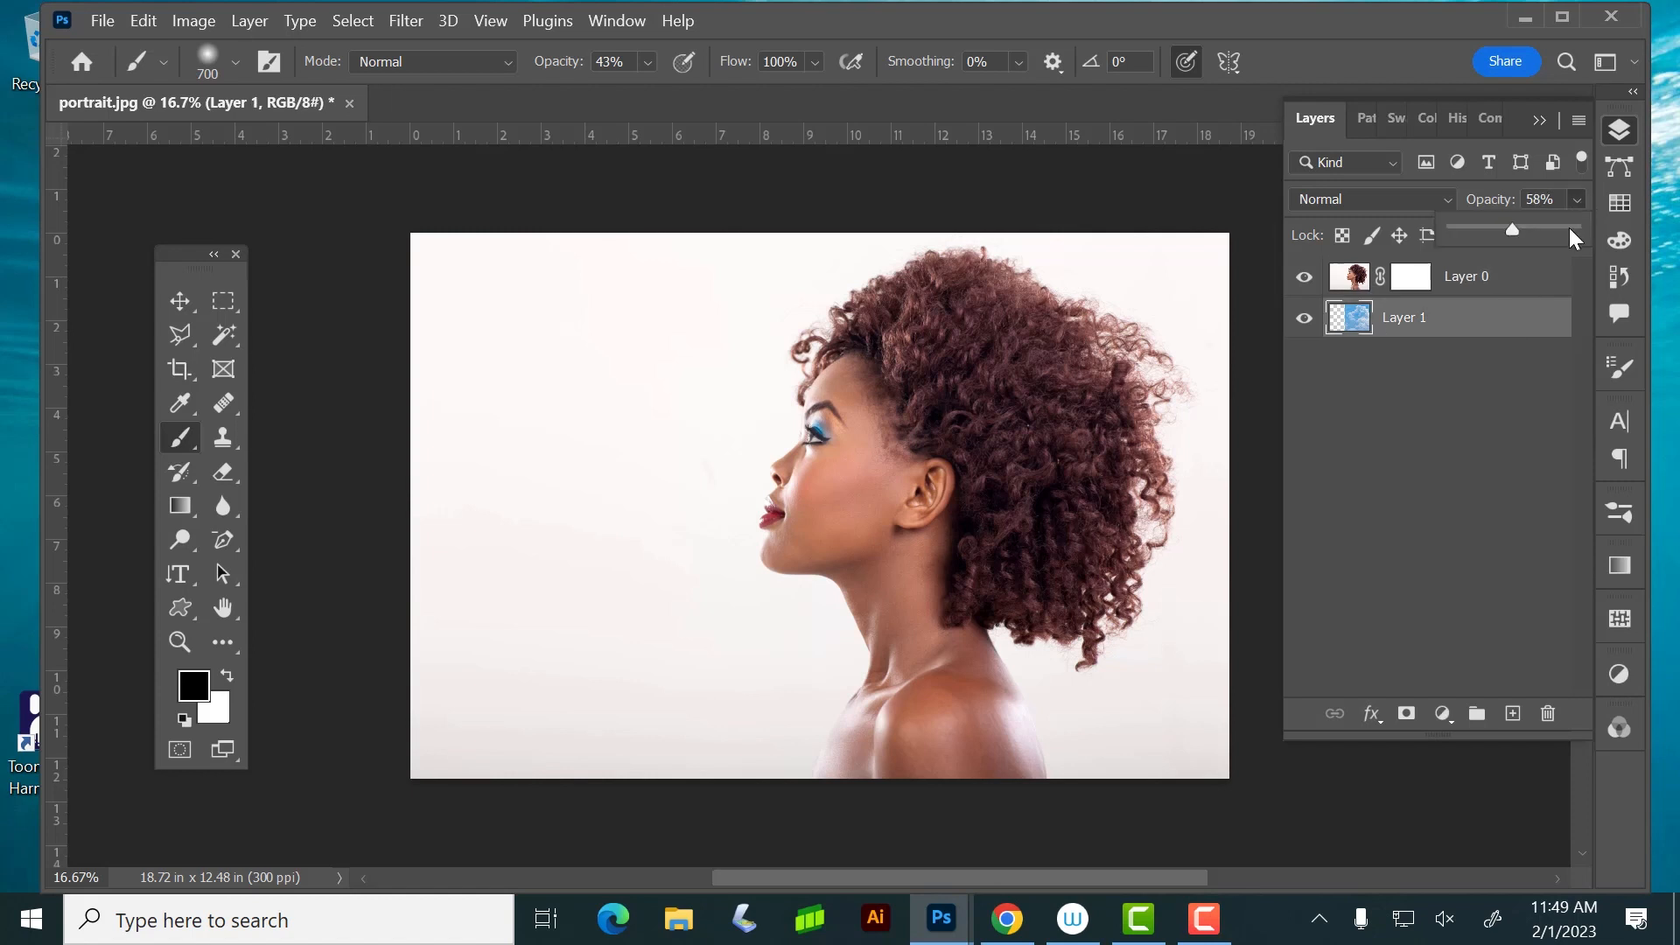
left_click(1522, 275)
left_click(1410, 278)
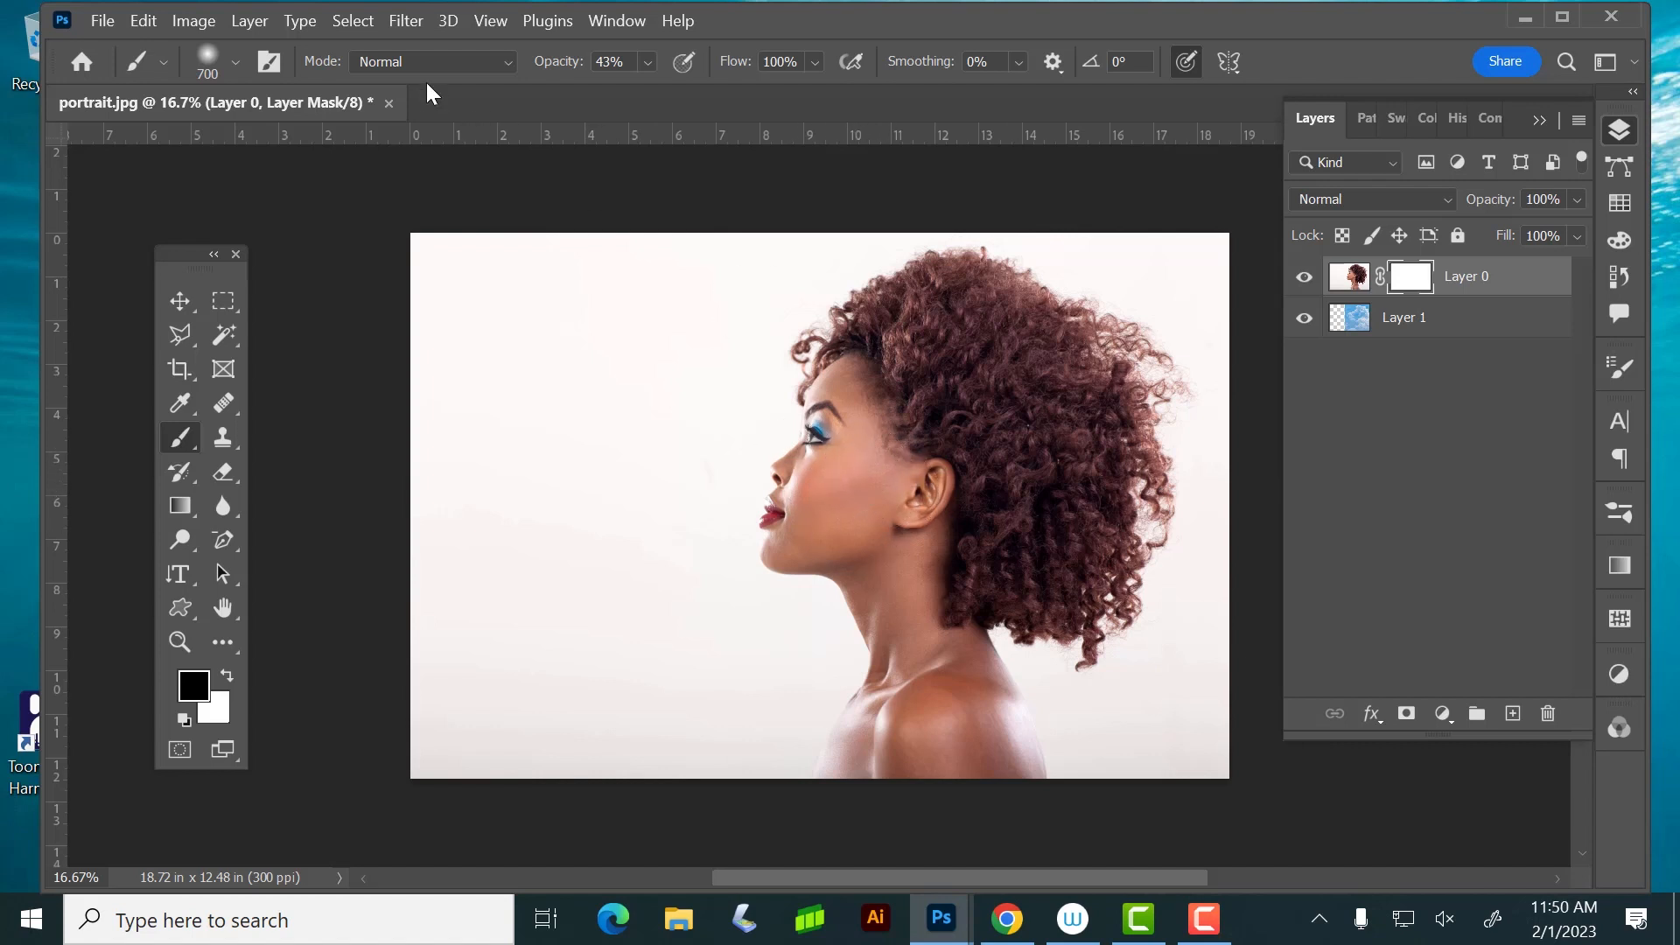
Lower the brush opacity to 19% and paint black on Layer 0's mask to reveal clouds across the face and neck
left_click(648, 59)
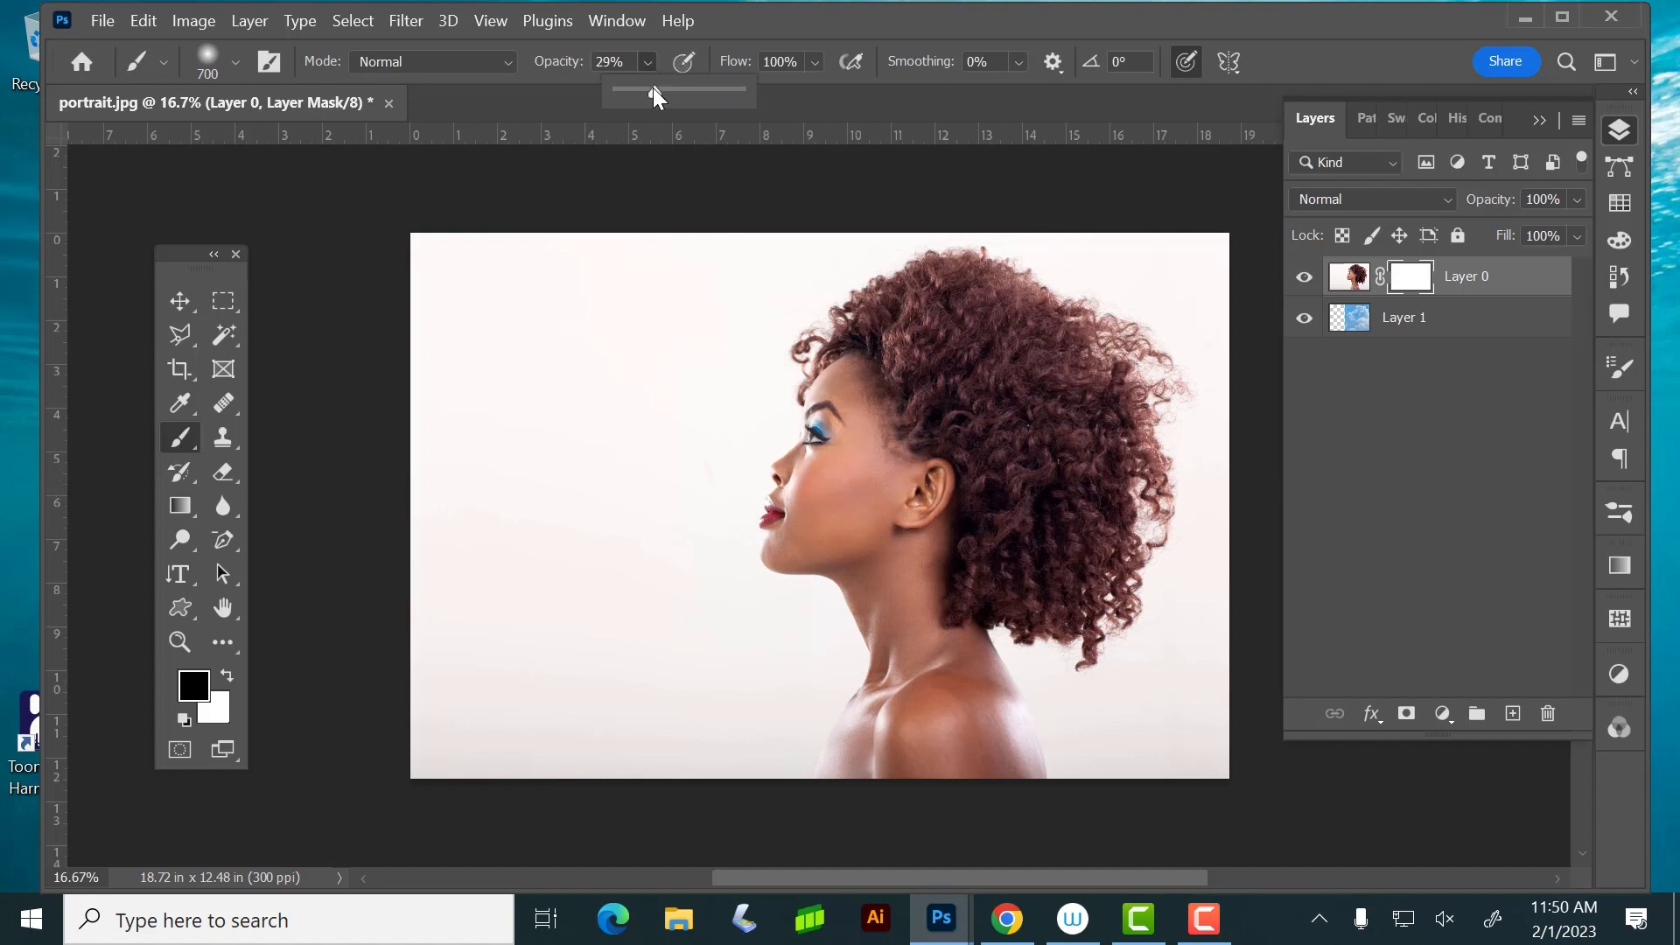
left_click_drag(644, 90, 642, 91)
mouse_move(862, 473)
left_mouse_down()
mouse_move(898, 420)
mouse_move(848, 496)
mouse_move(879, 414)
mouse_move(911, 495)
mouse_move(880, 445)
mouse_move(891, 419)
mouse_move(861, 422)
mouse_move(904, 378)
mouse_move(882, 466)
mouse_move(829, 519)
mouse_move(924, 471)
mouse_move(816, 523)
mouse_move(888, 515)
mouse_move(828, 523)
mouse_move(849, 542)
mouse_move(792, 509)
mouse_move(872, 401)
mouse_move(915, 483)
mouse_move(831, 464)
mouse_move(825, 445)
mouse_move(870, 401)
mouse_move(918, 519)
mouse_move(866, 449)
mouse_move(933, 497)
mouse_move(882, 530)
mouse_move(903, 612)
mouse_move(859, 539)
mouse_move(866, 575)
mouse_move(929, 643)
mouse_move(902, 484)
mouse_move(801, 546)
mouse_move(838, 522)
left_mouse_up()
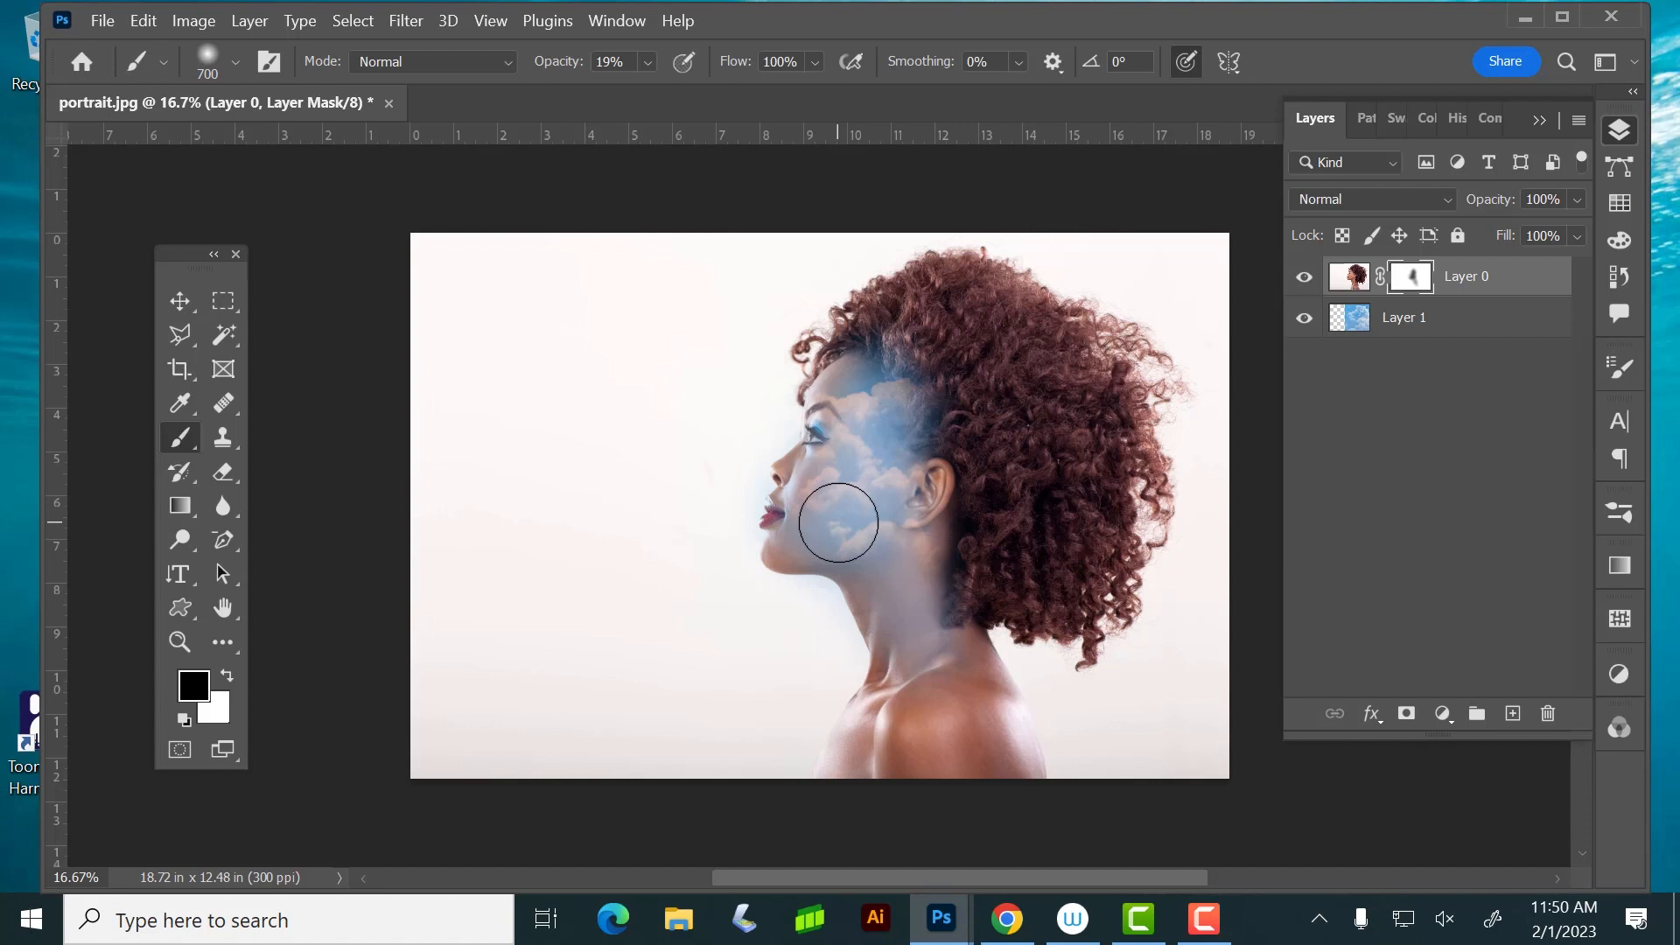
Reduce the brush to 200 px and paint white on the mask under the chin to remove the blue spill
key("bracketleft")
key("bracketleft")
key("bracketleft")
key("bracketleft")
key("bracketleft")
key("bracketleft")
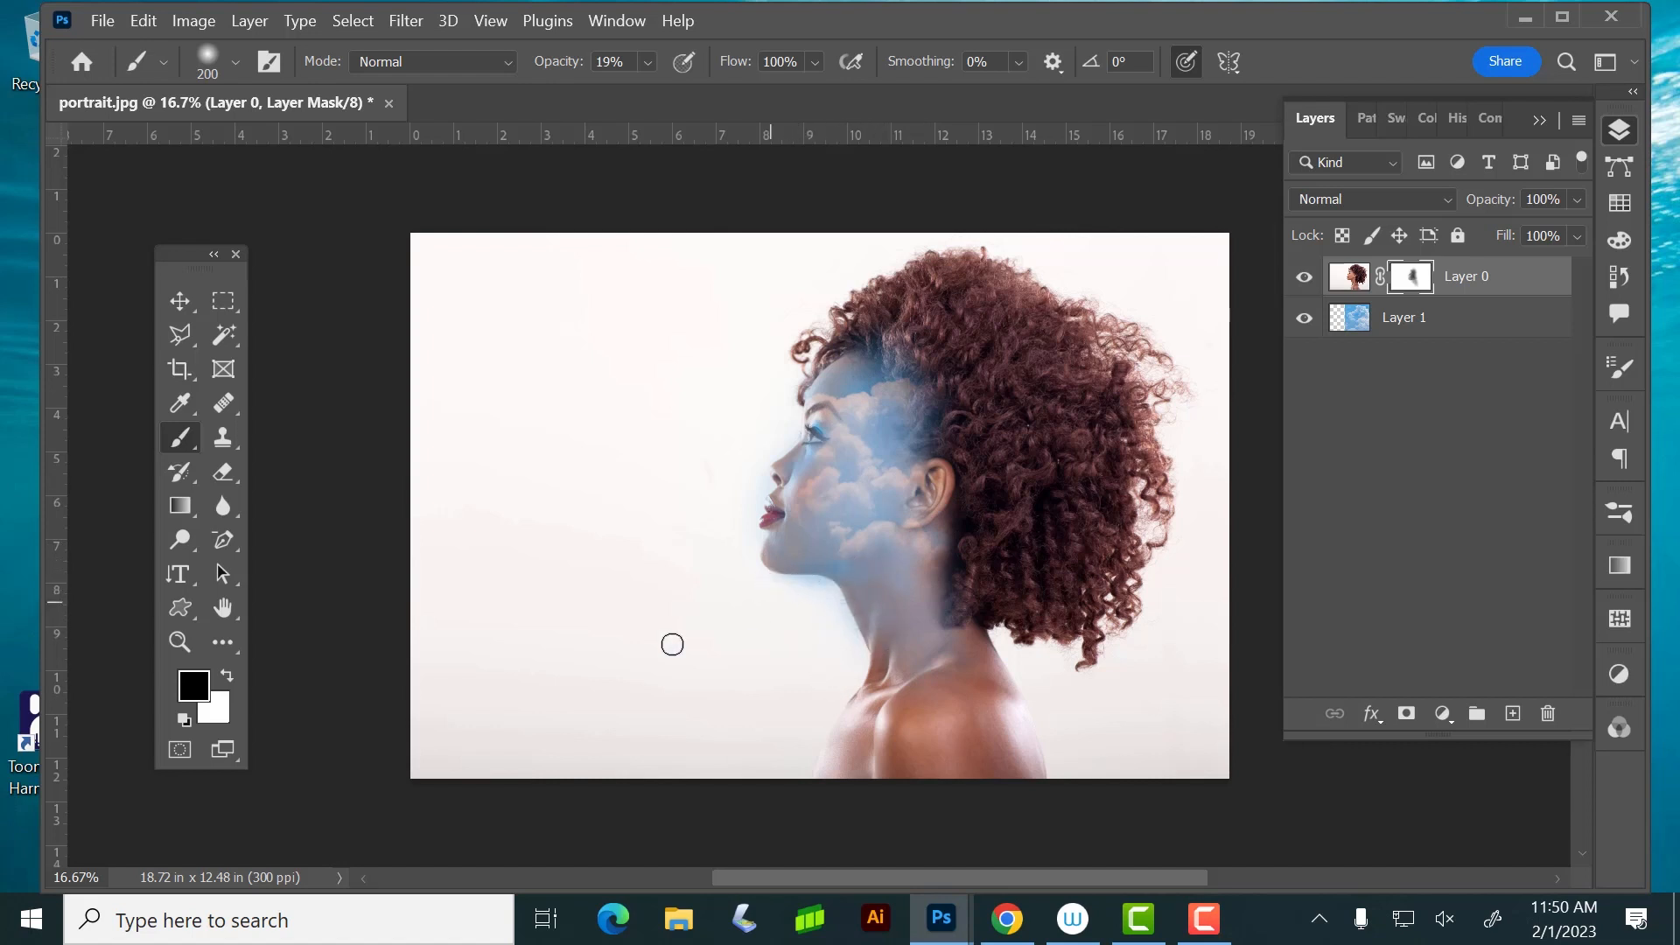
left_click(179, 641)
left_click_drag(862, 612, 930, 664)
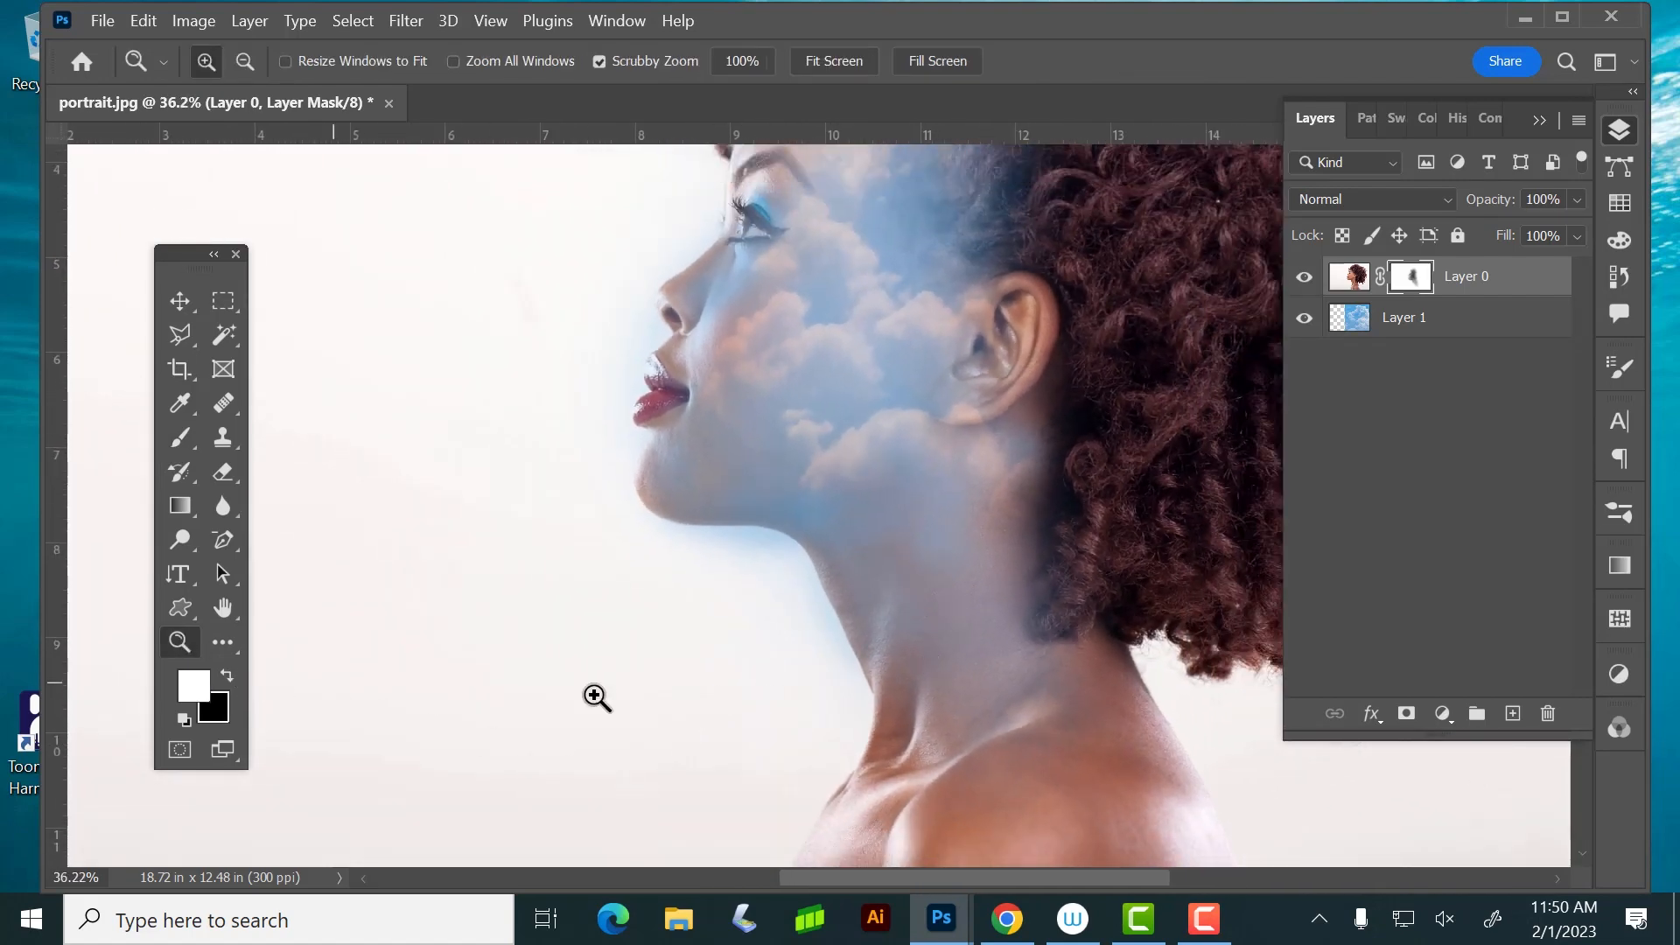
left_click(198, 439)
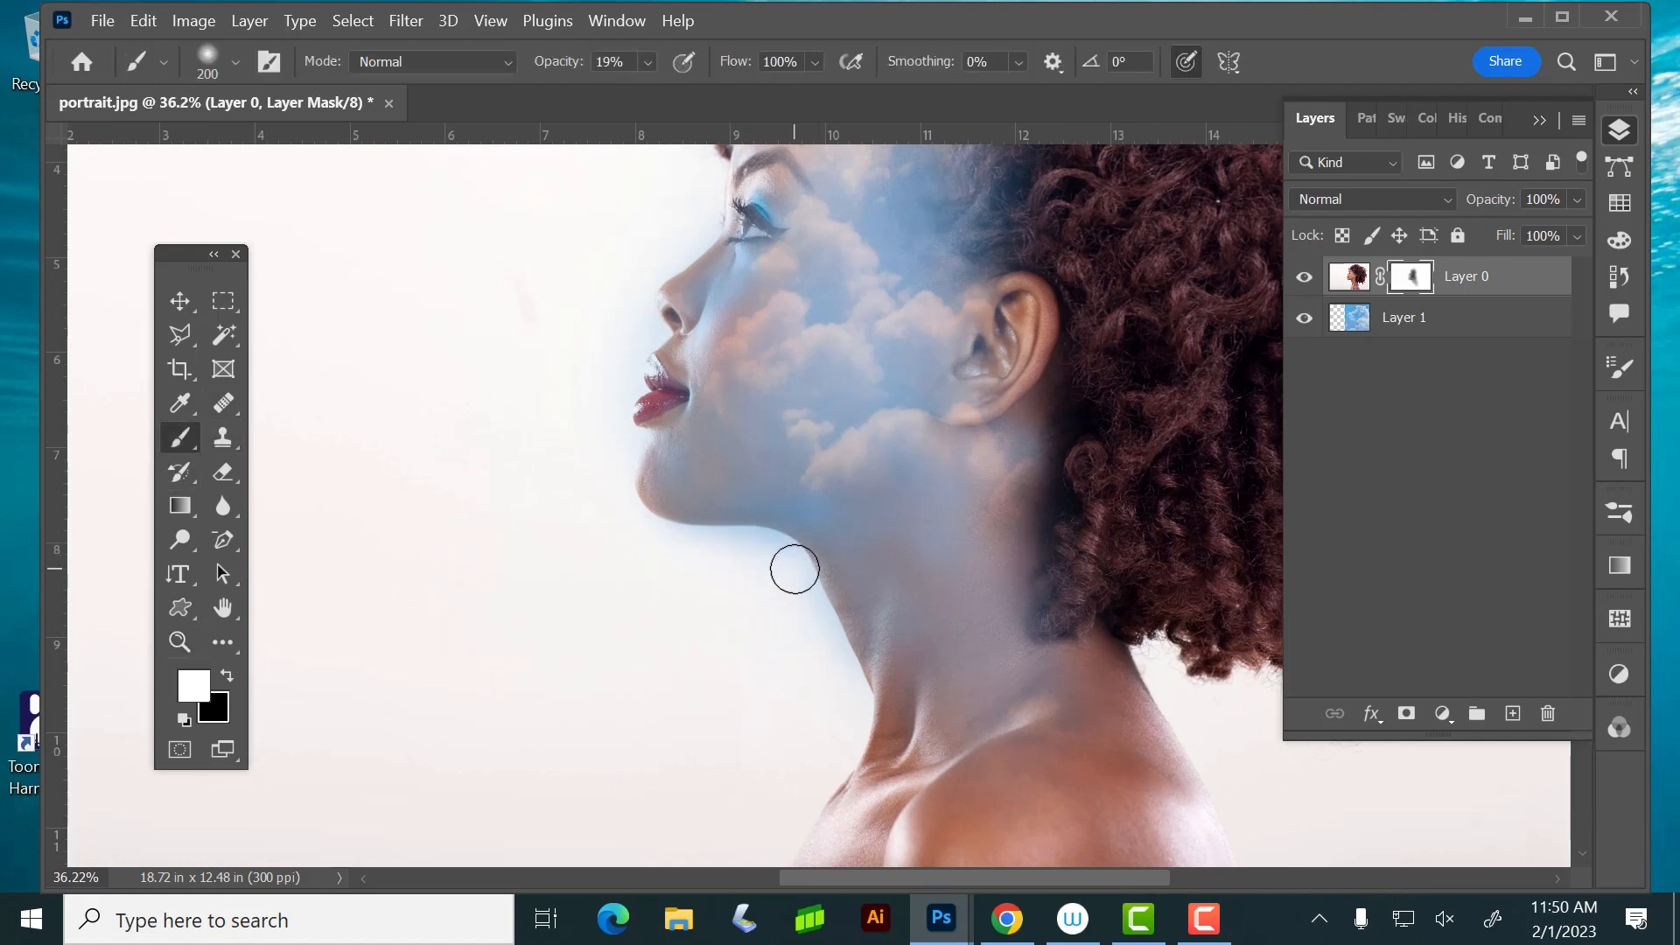
left_click_drag(793, 569, 691, 551)
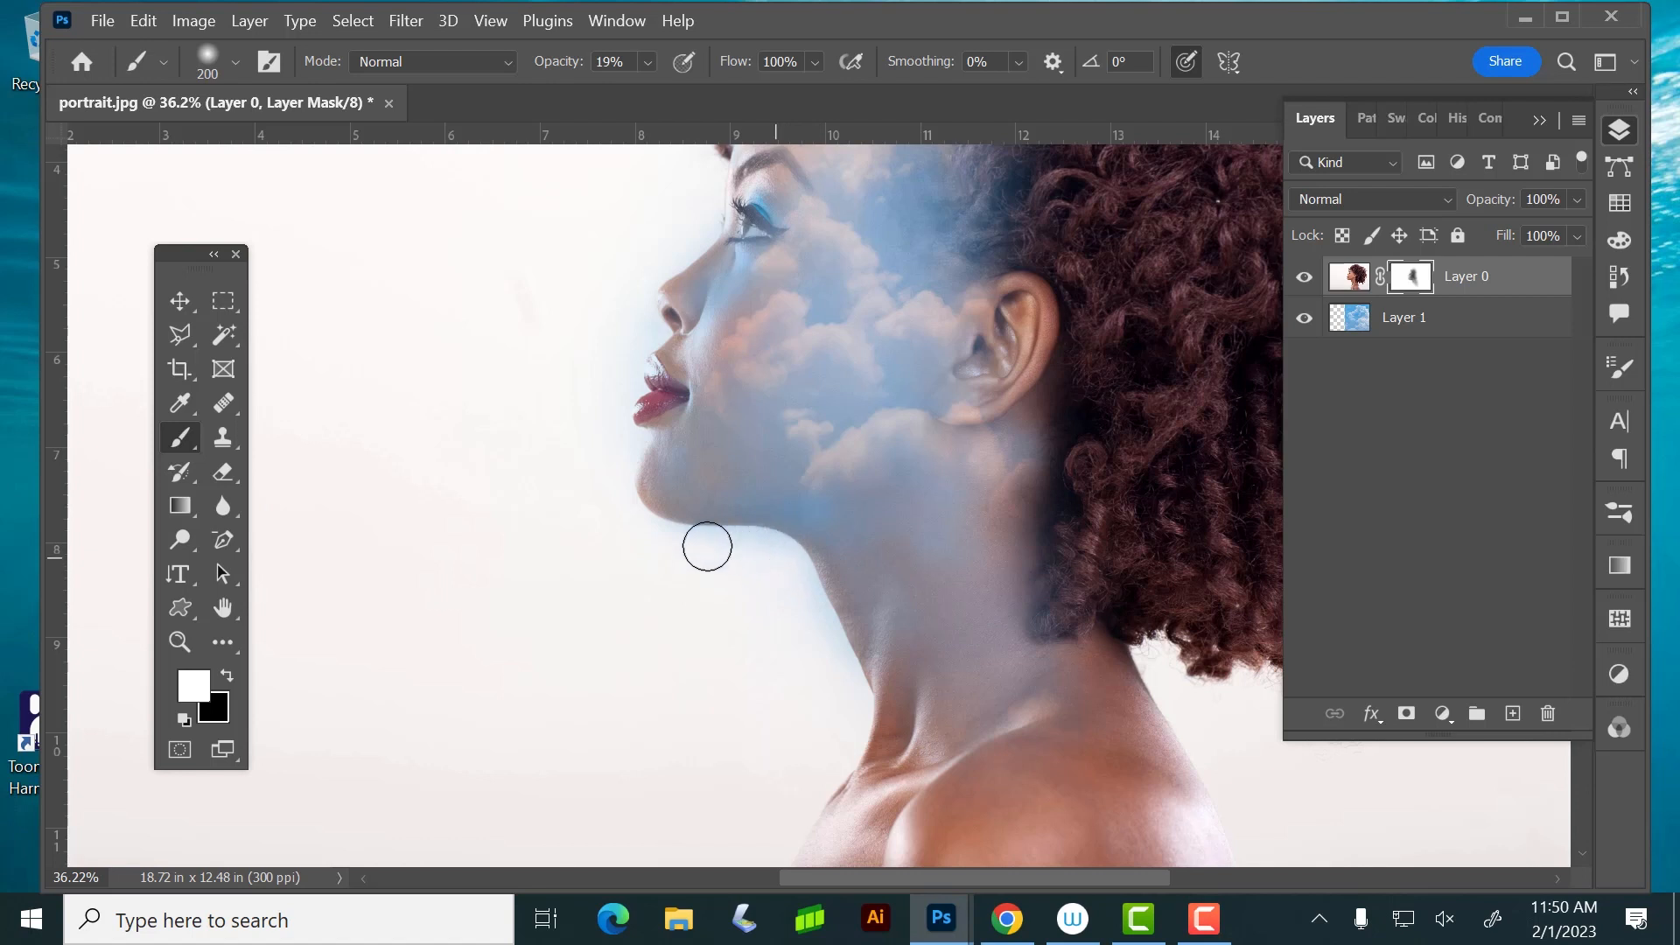
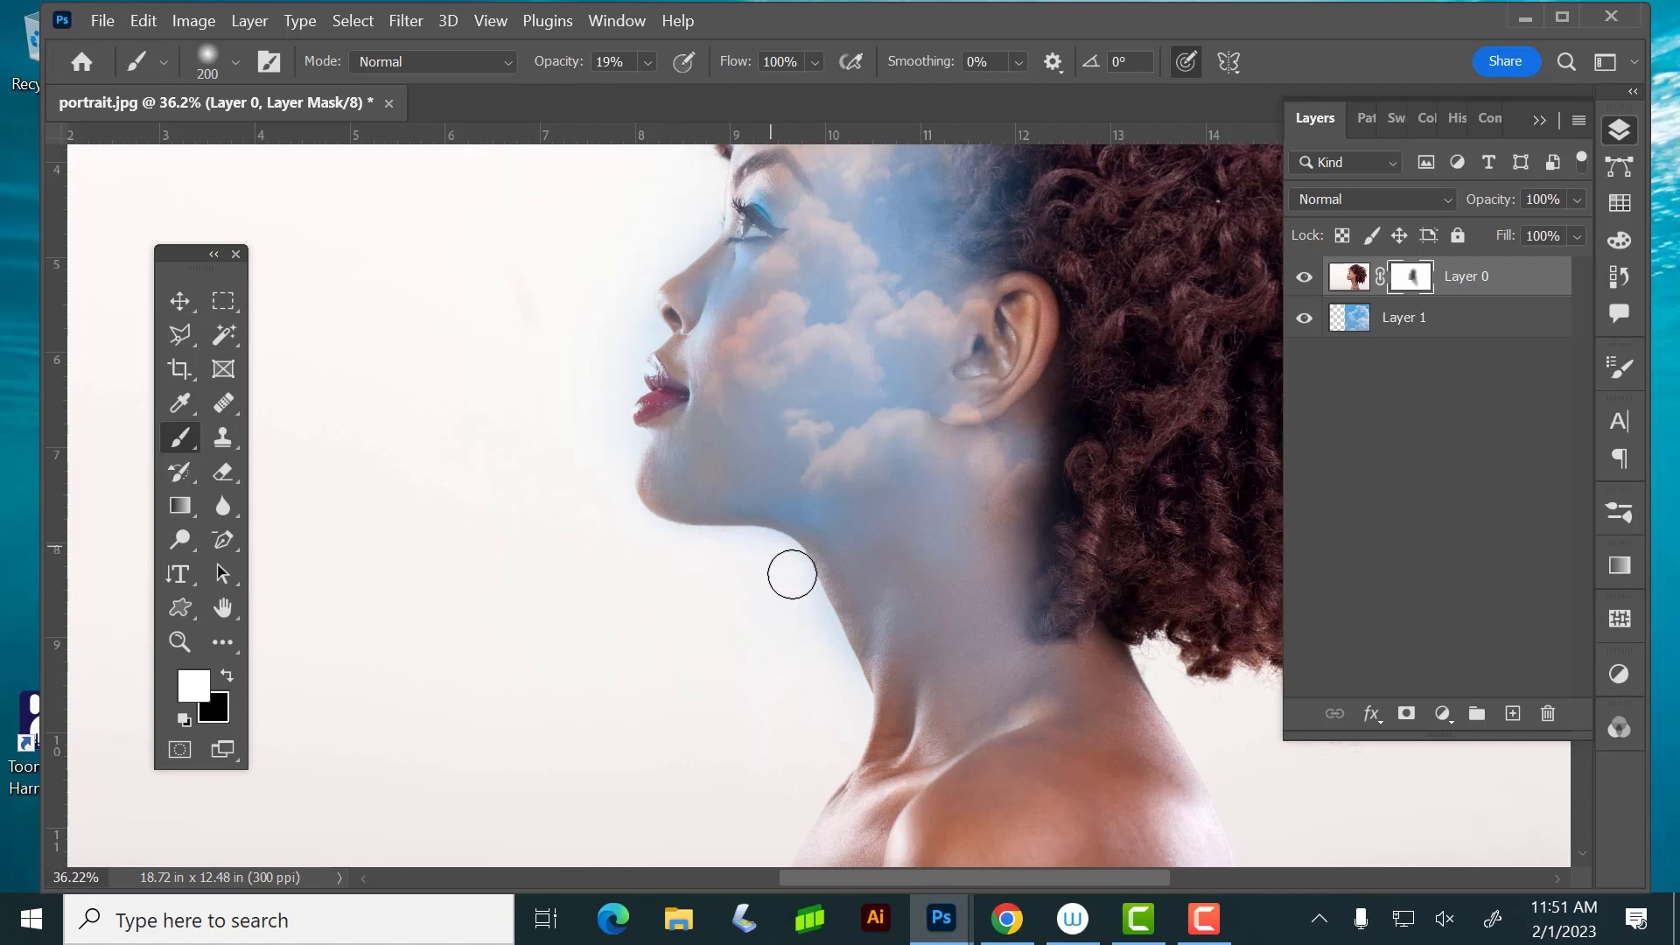
Paint black on Layer 0's mask over the nose and upper cheek to reveal more of the sky
left_click(225, 677)
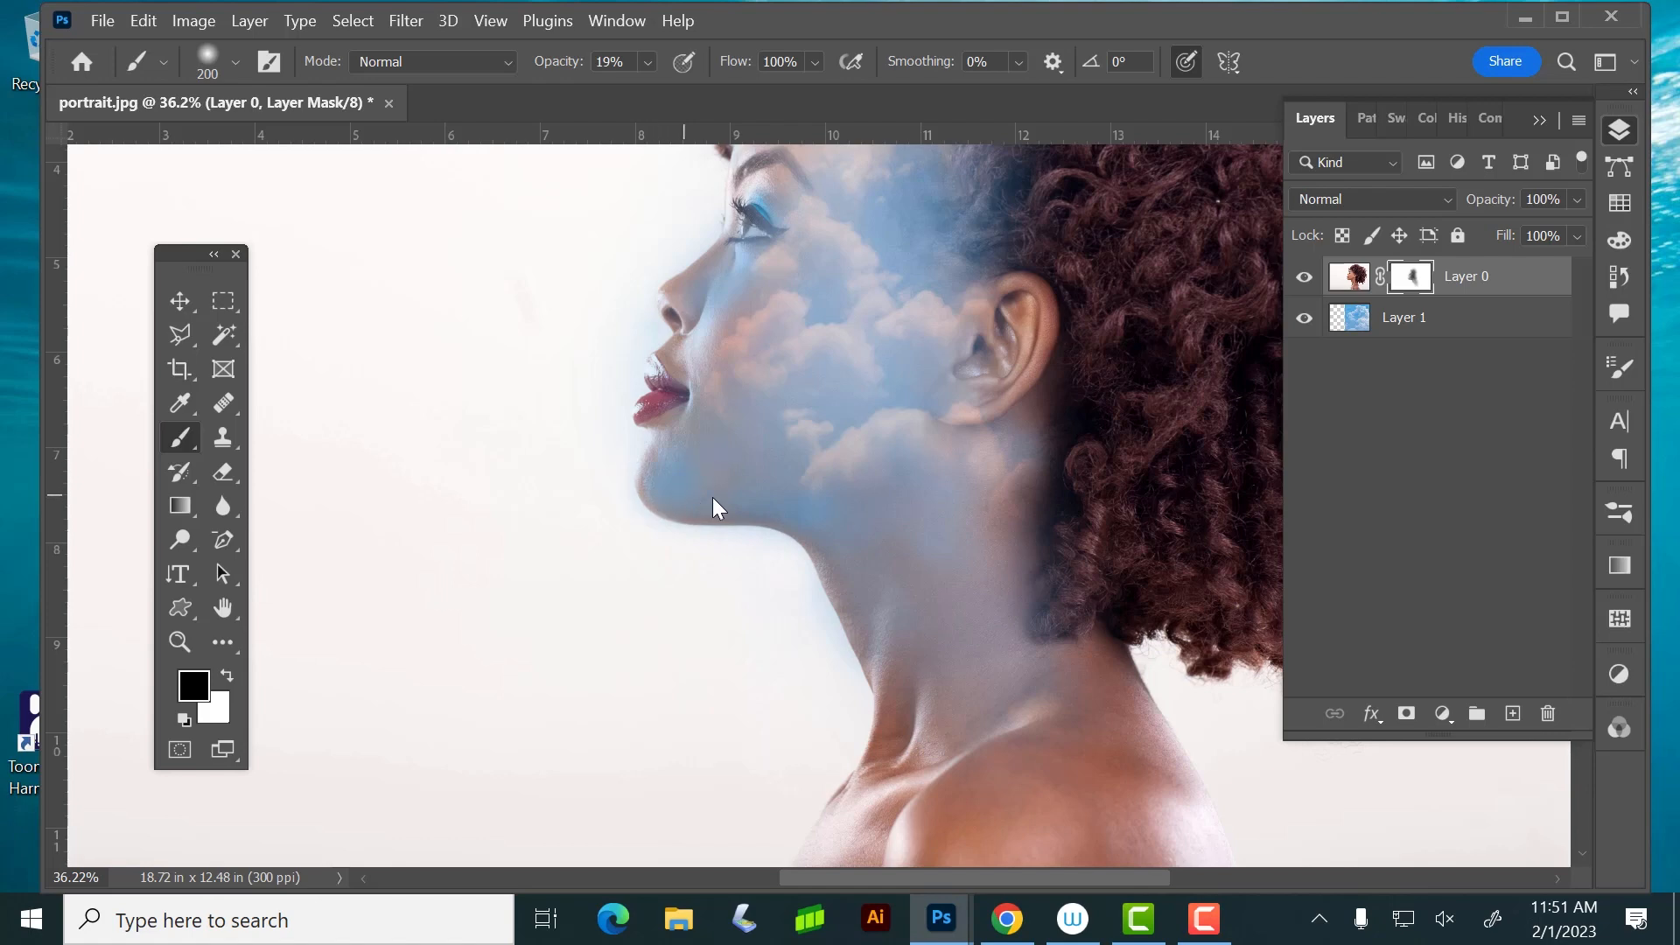
scroll(821, 457, "up", 3)
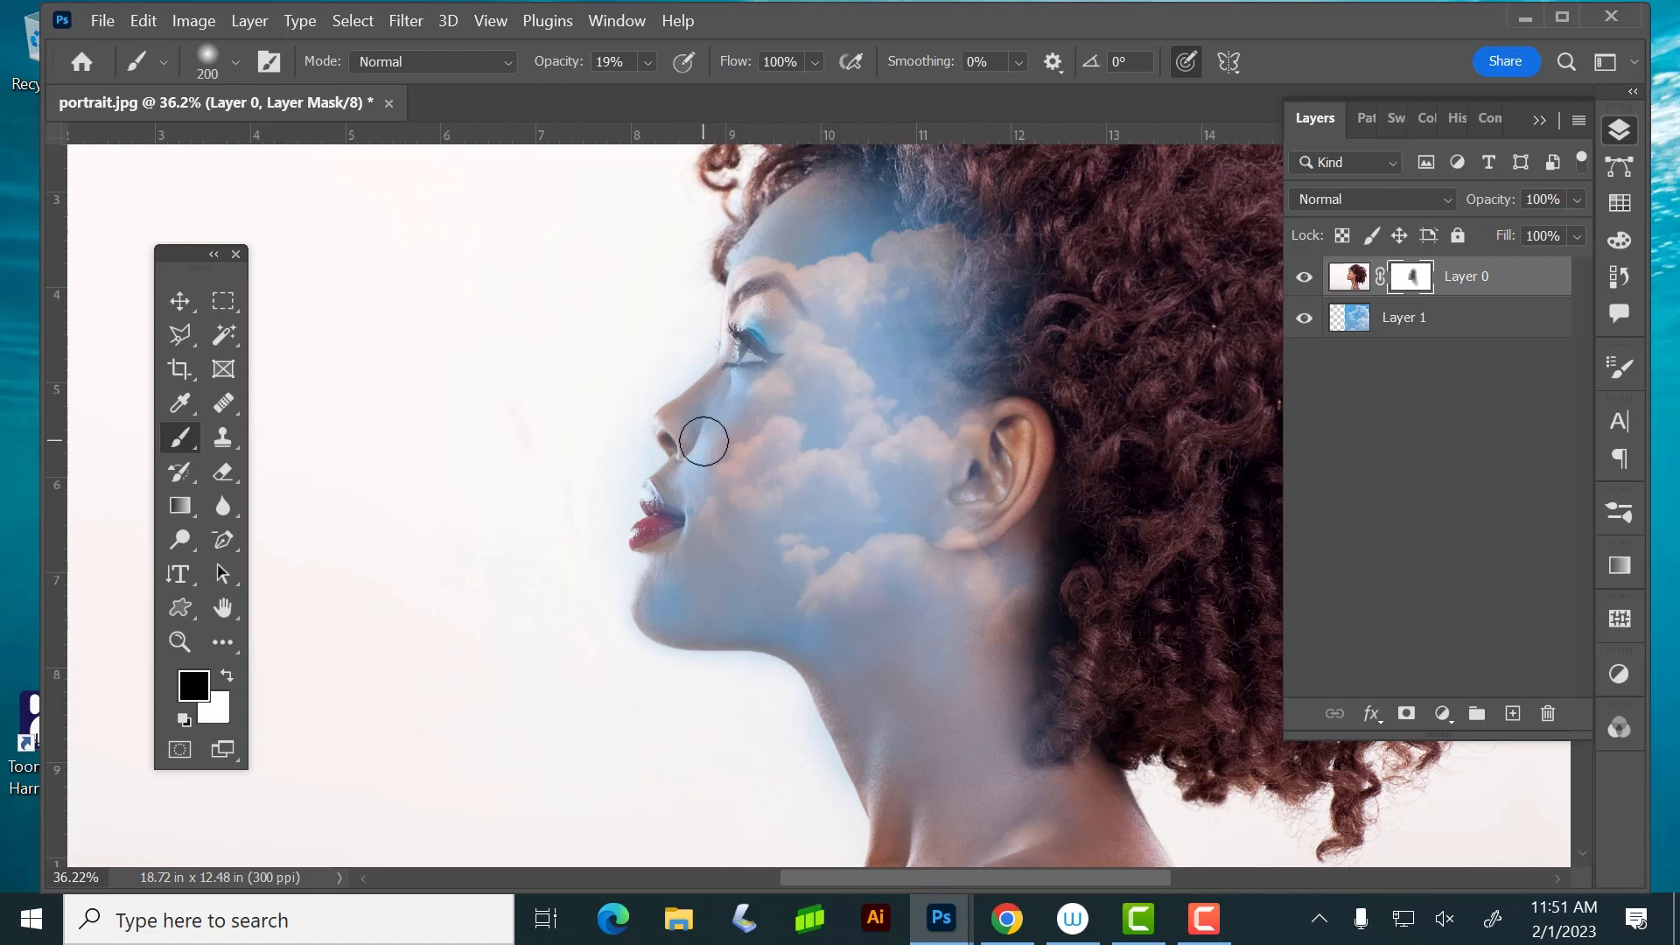
mouse_move(687, 420)
left_mouse_down()
mouse_move(734, 387)
mouse_move(686, 416)
mouse_move(737, 438)
mouse_move(730, 375)
mouse_move(672, 434)
mouse_move(698, 441)
mouse_move(664, 423)
mouse_move(676, 412)
mouse_move(664, 423)
mouse_move(686, 458)
mouse_move(665, 418)
mouse_move(721, 377)
mouse_move(742, 276)
mouse_move(752, 371)
mouse_move(734, 383)
mouse_move(730, 358)
mouse_move(734, 330)
mouse_move(756, 379)
left_mouse_up()
Paint white on the mask along the face profile with an 80 px brush at 100% opacity to remove the blue halo
key("bracketleft")
key("bracketleft")
key("bracketleft")
key("bracketleft")
key("bracketleft")
key("bracketleft")
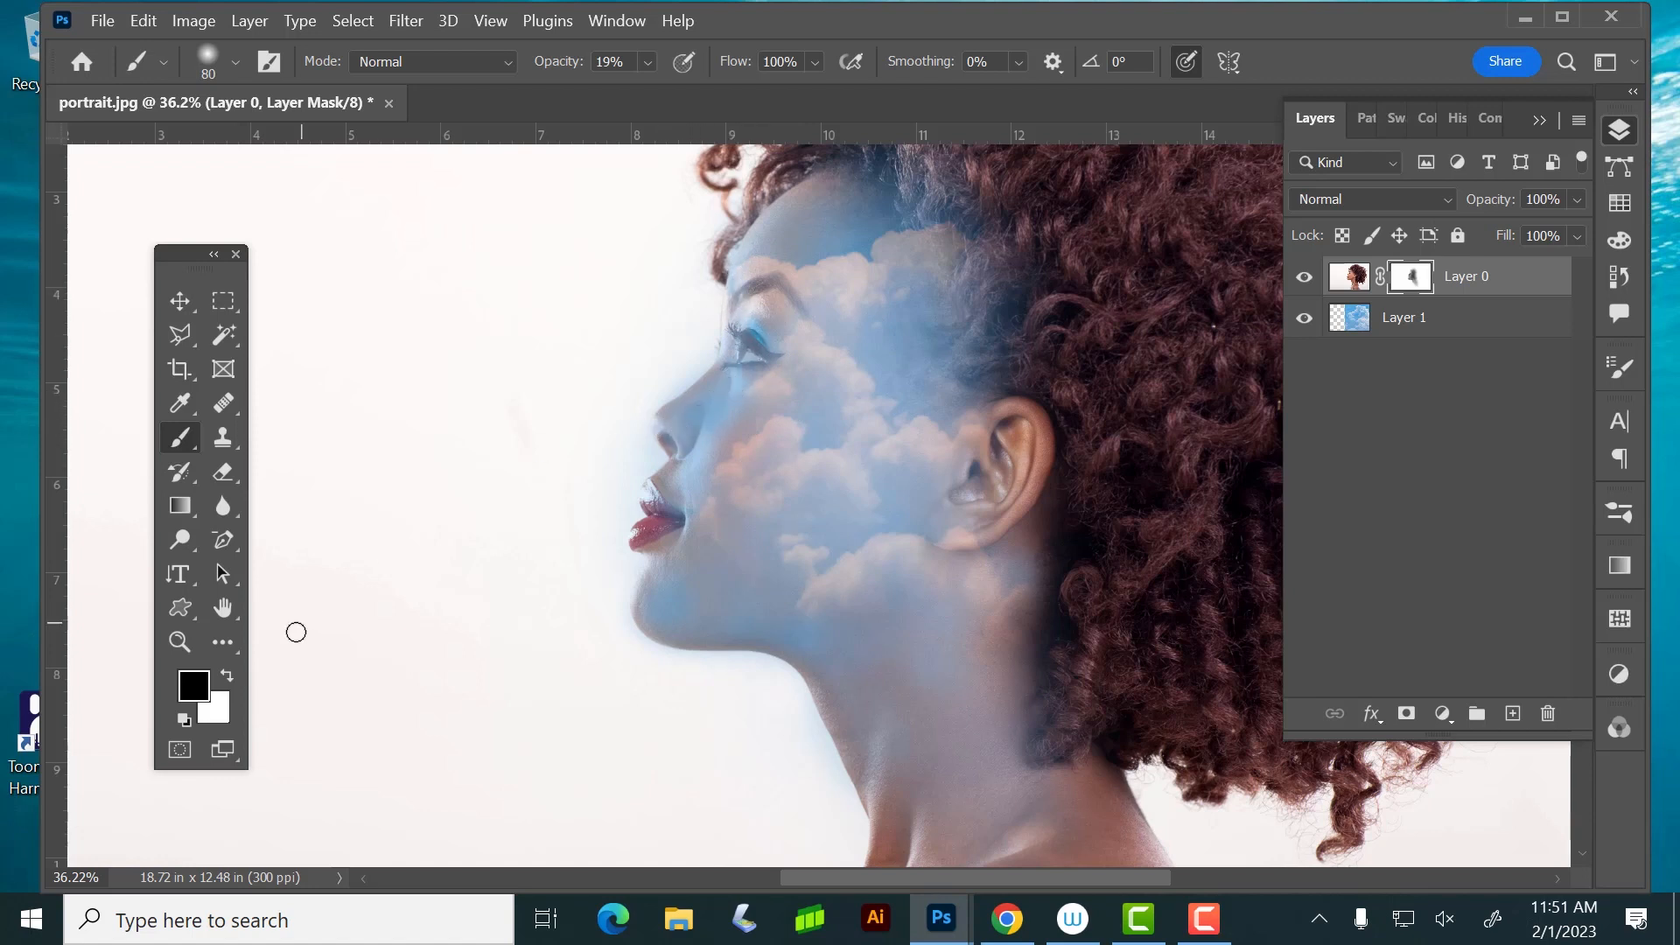
left_click(227, 675)
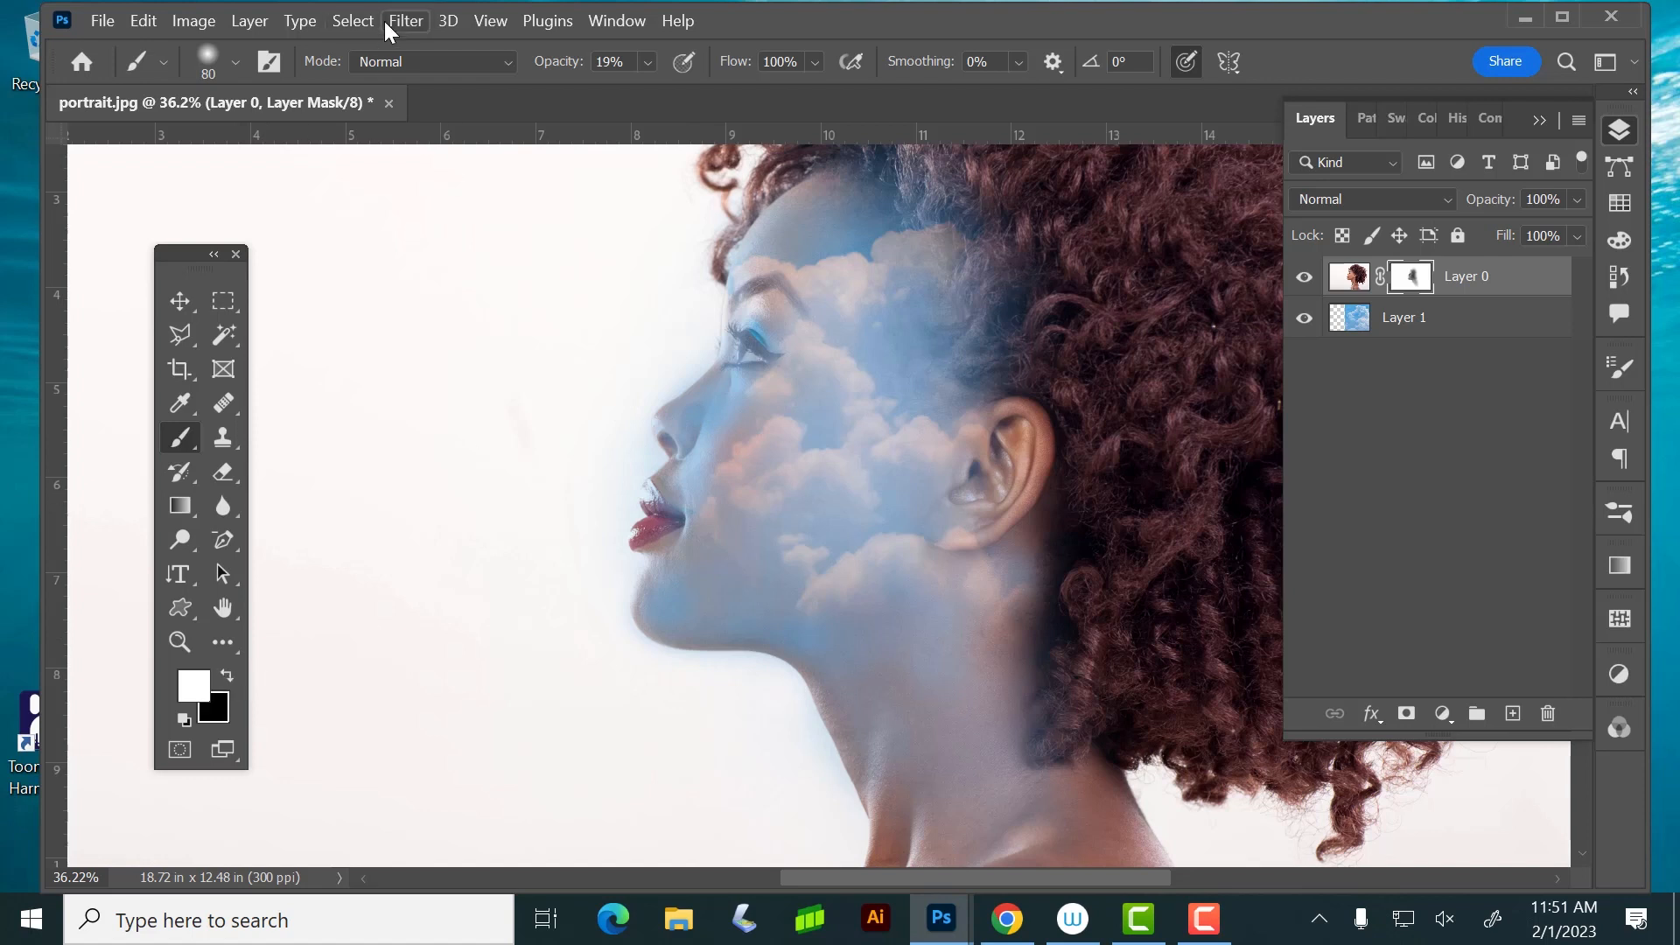
left_click(648, 63)
left_click_drag(656, 89, 757, 89)
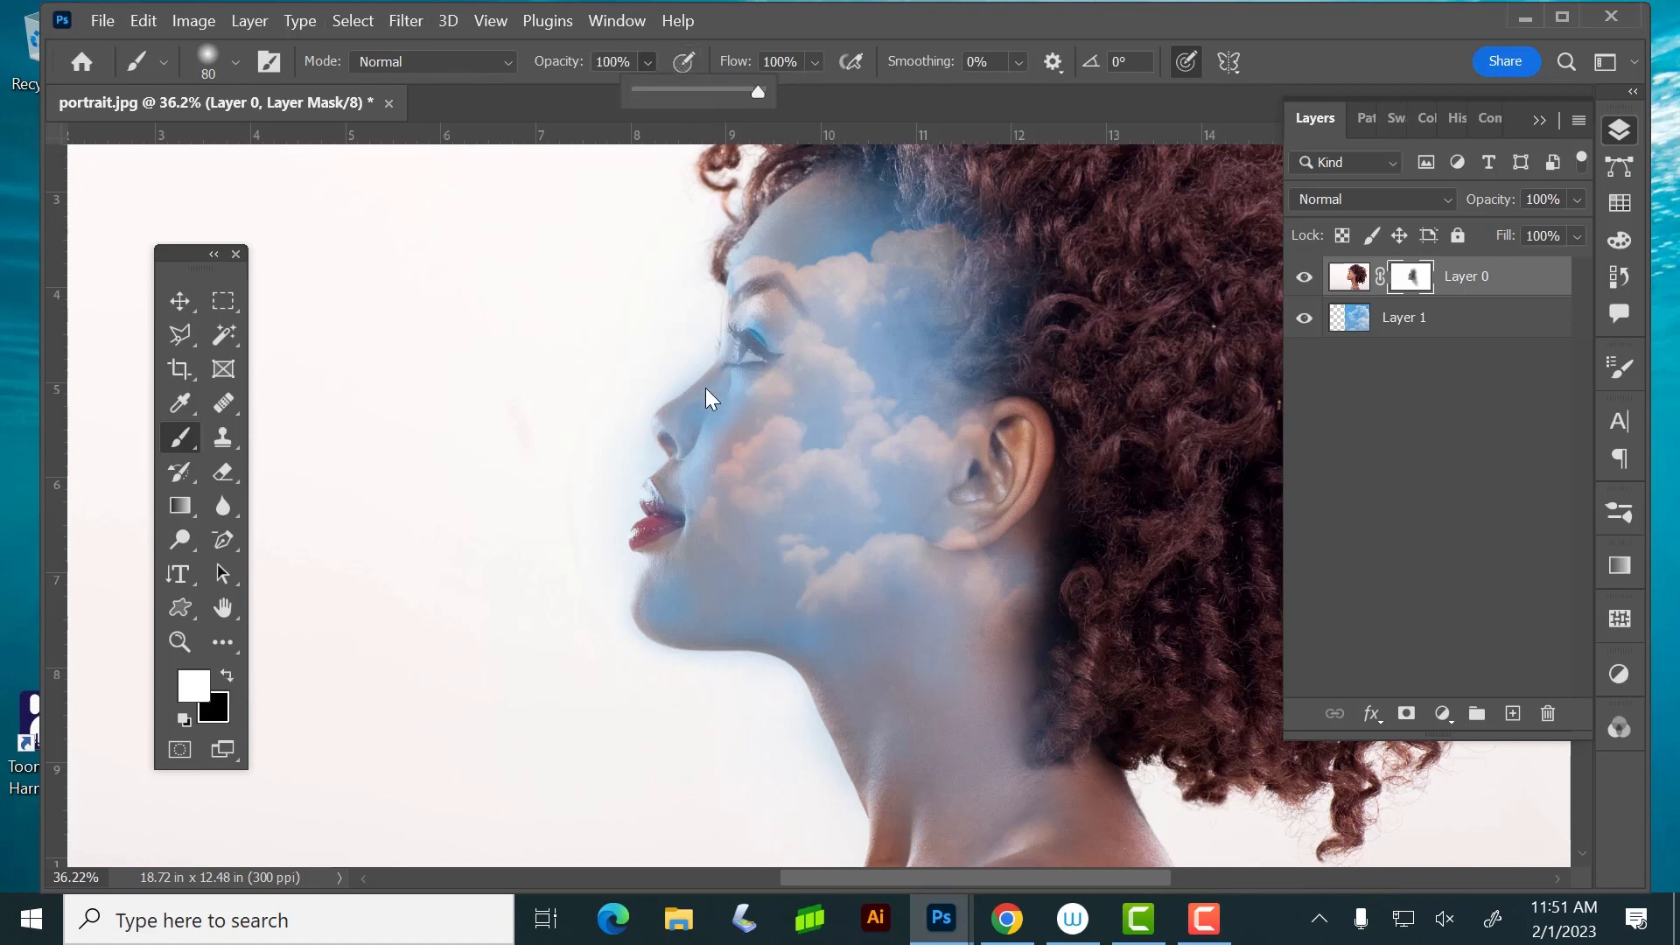
left_click(632, 405)
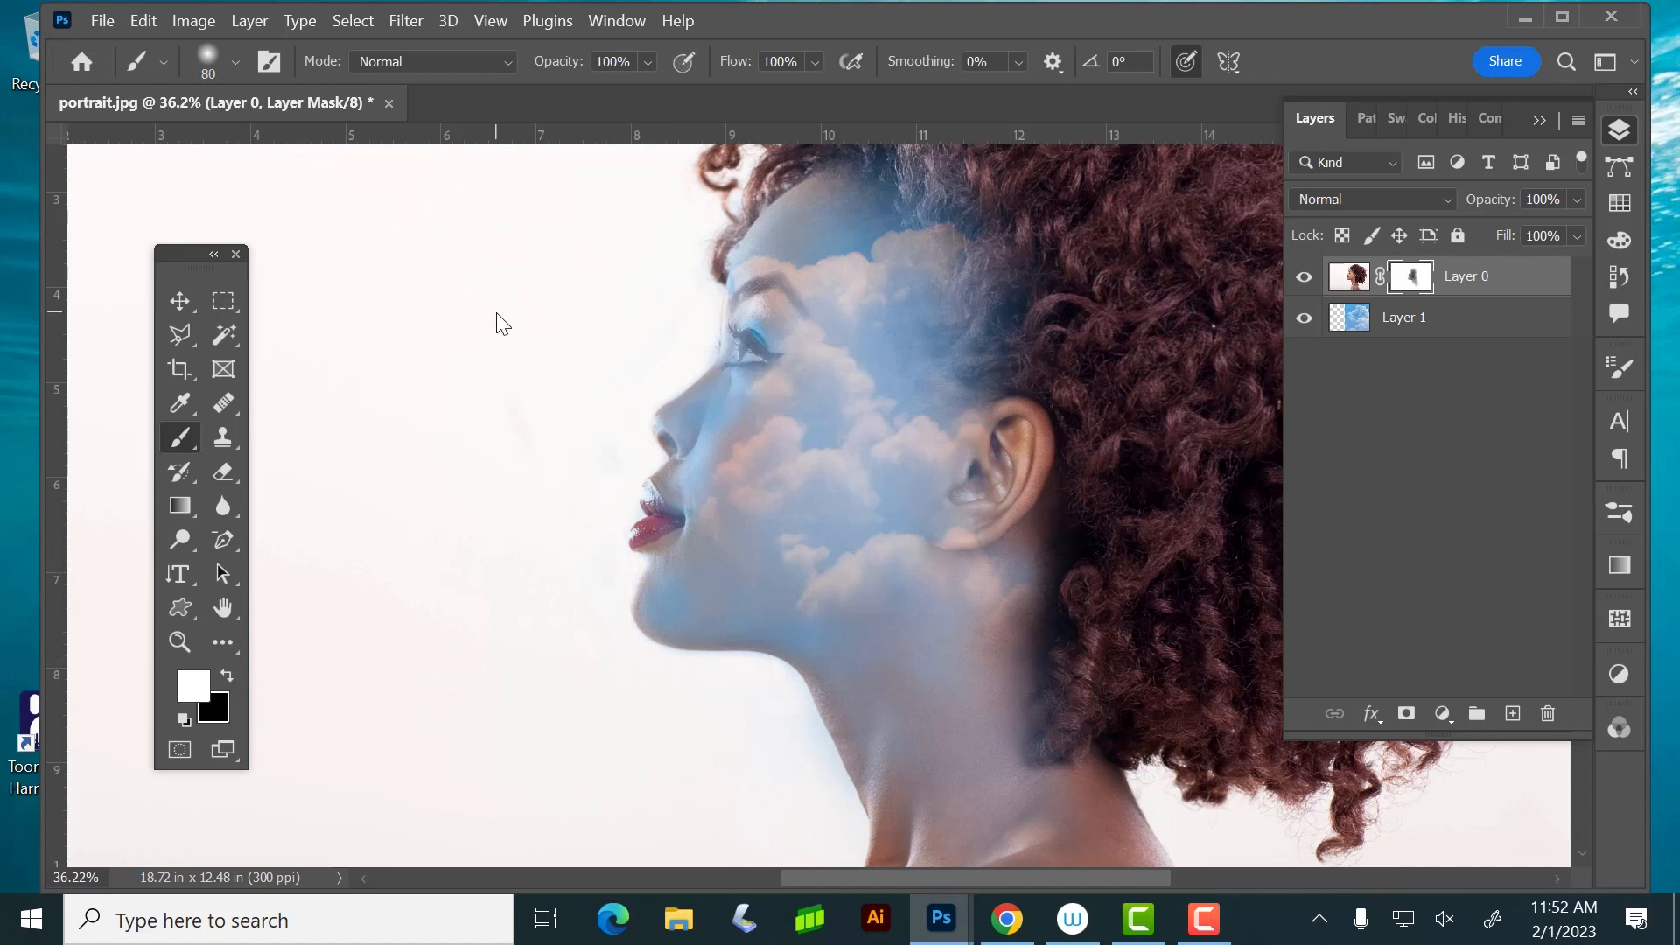
Paint white on the mask across the face with a 600 px brush at 6% opacity to fade the clouds
key("ctrl+minus")
key("ctrl+minus")
key("ctrl+minus")
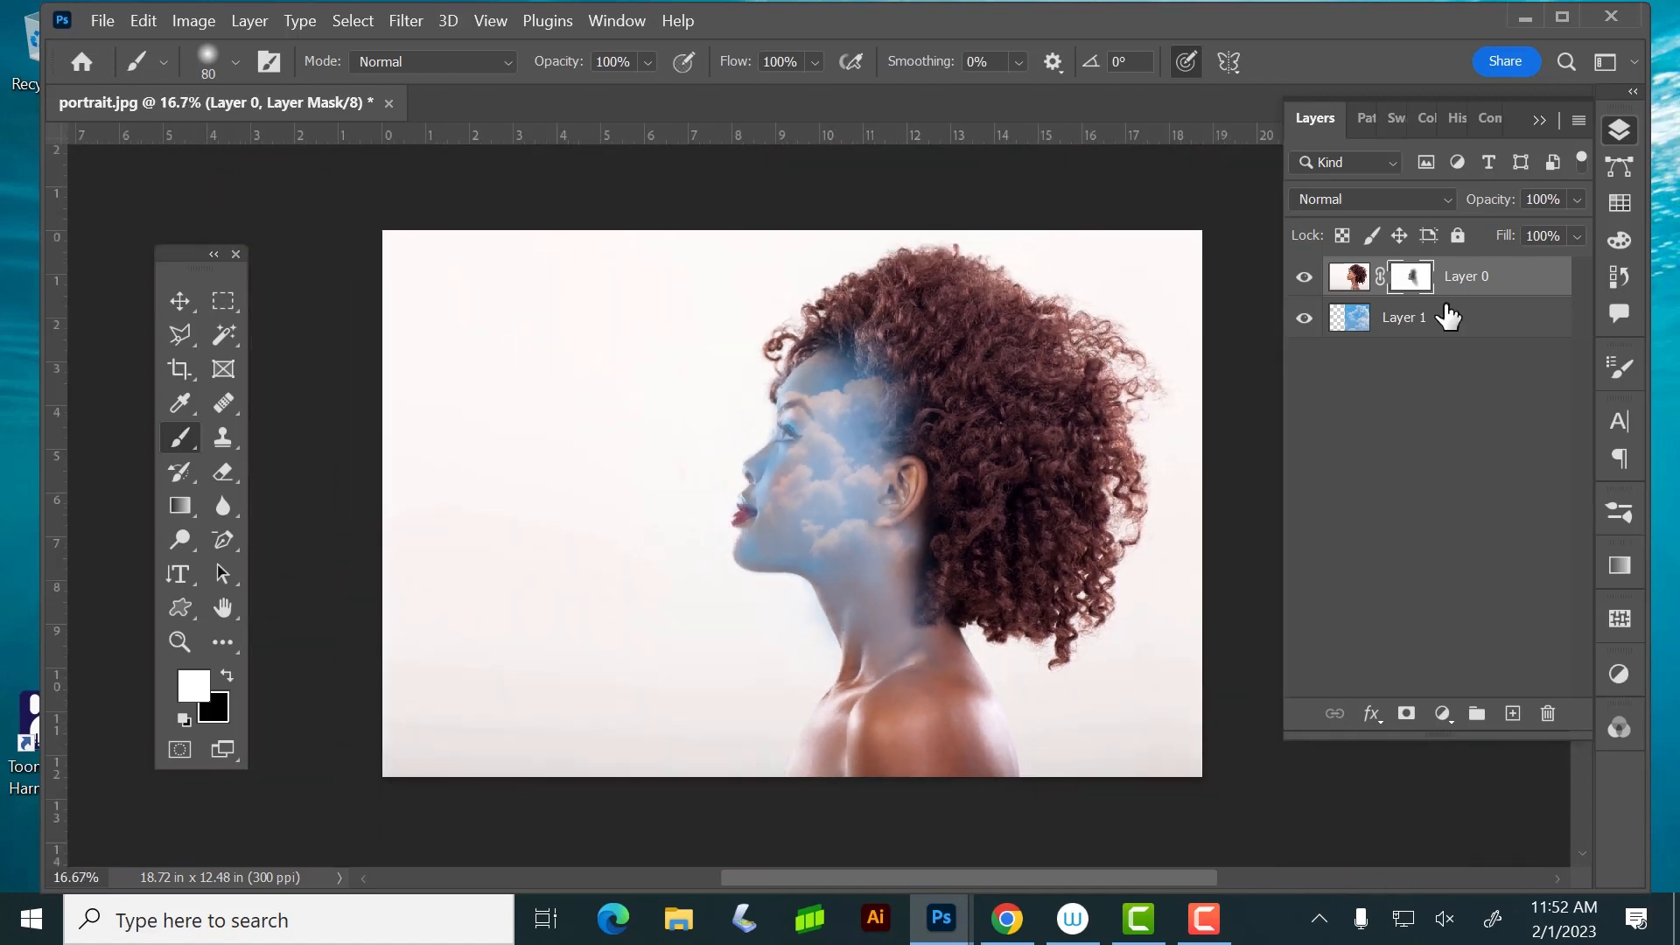
key("bracketright")
key("bracketright")
key("bracketright")
key("bracketright")
key("bracketright")
key("bracketright")
key("bracketright")
key("bracketright")
key("bracketright")
key("bracketright")
key("bracketright")
left_click(647, 62)
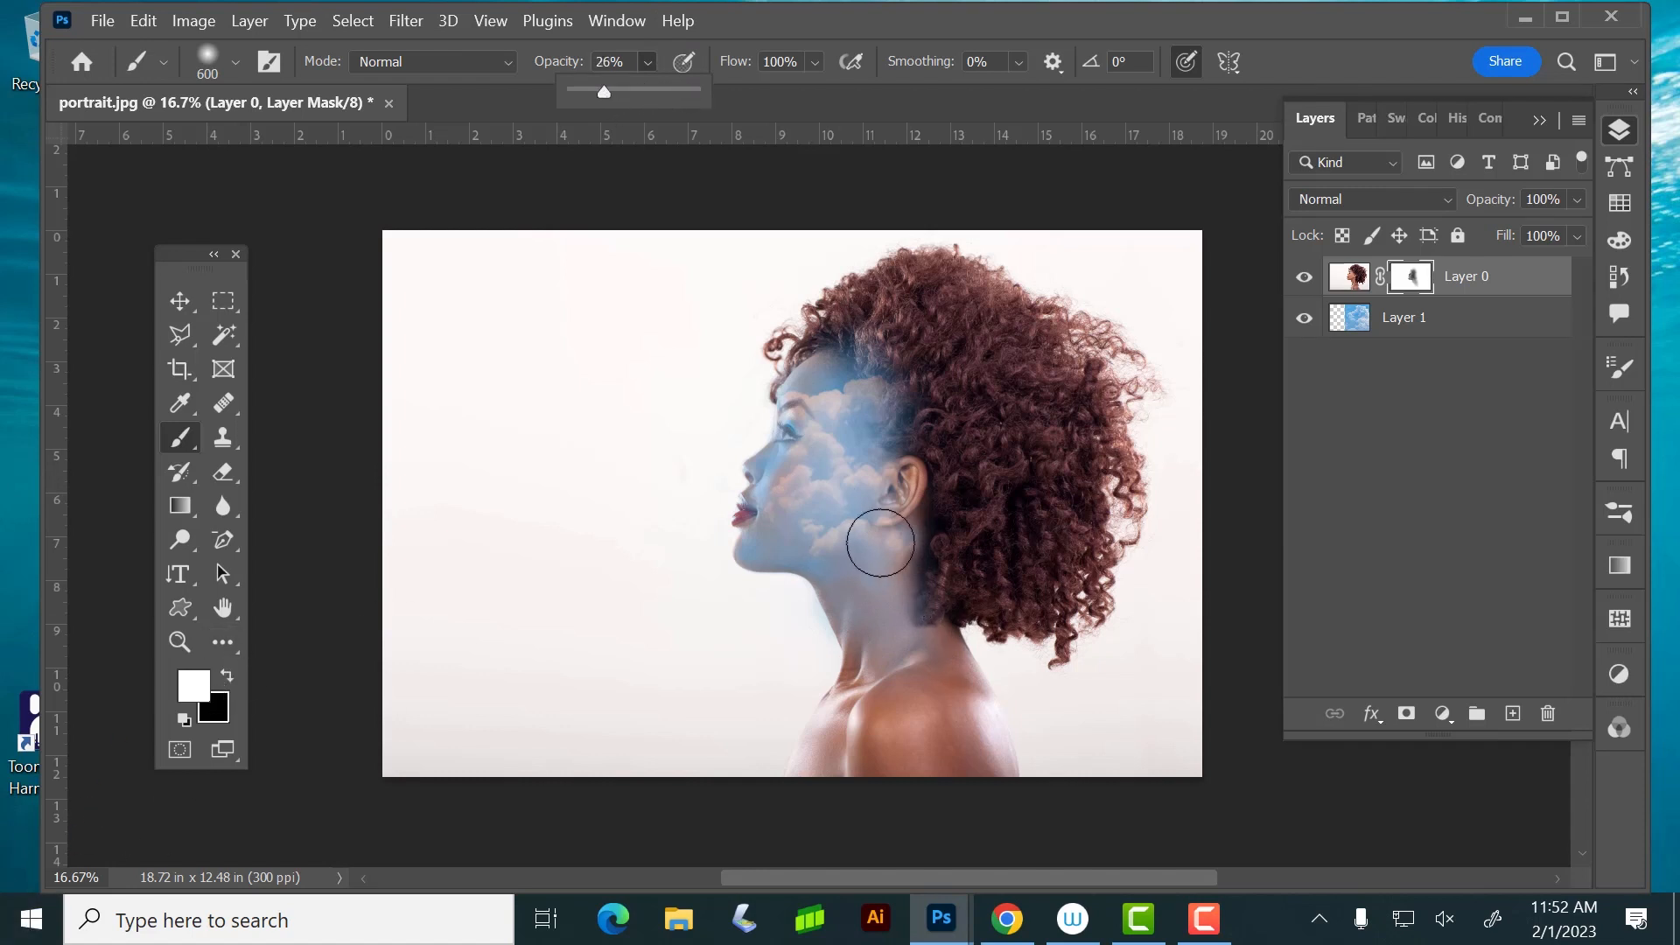
left_click(877, 612)
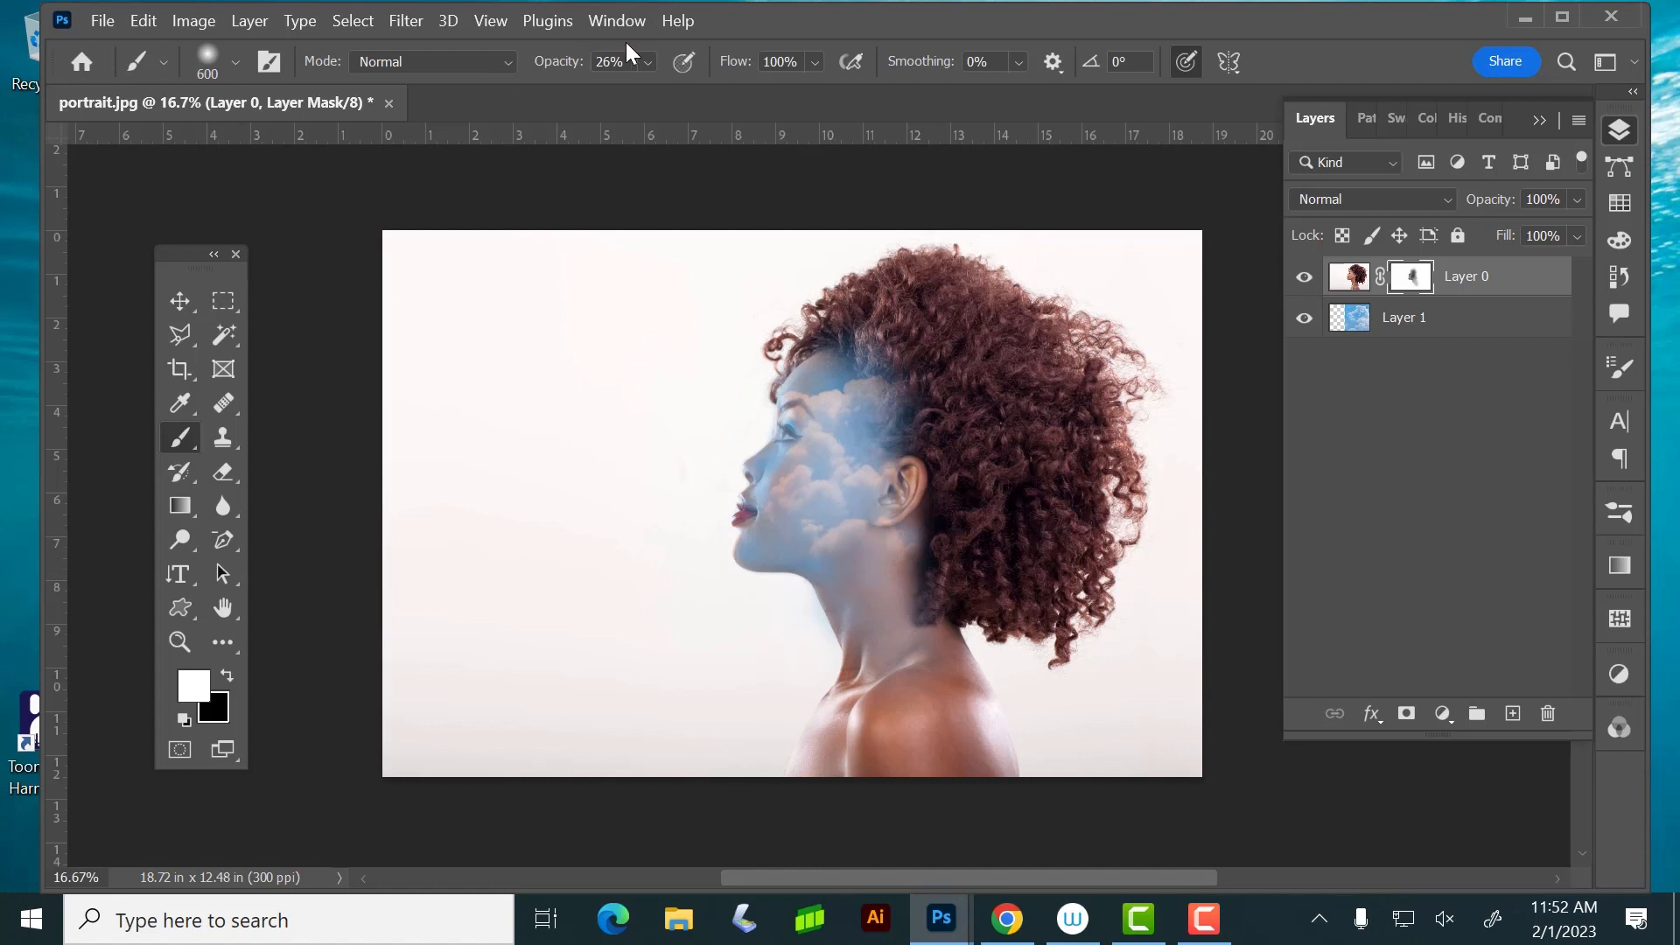
left_click(648, 63)
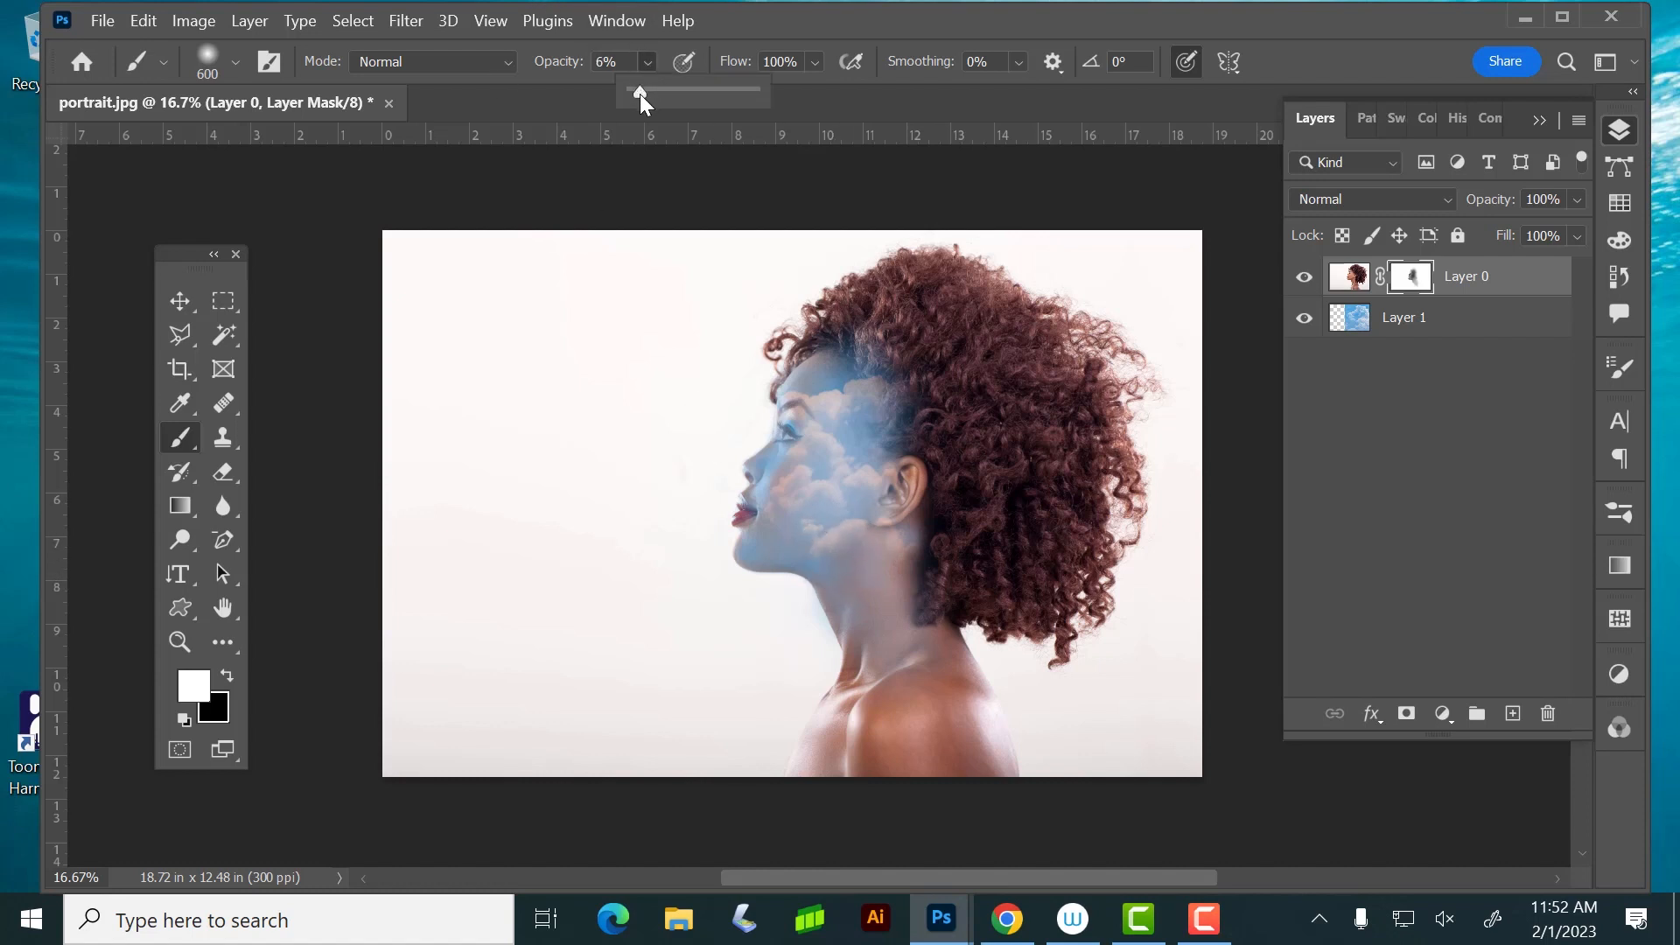
left_click(829, 529)
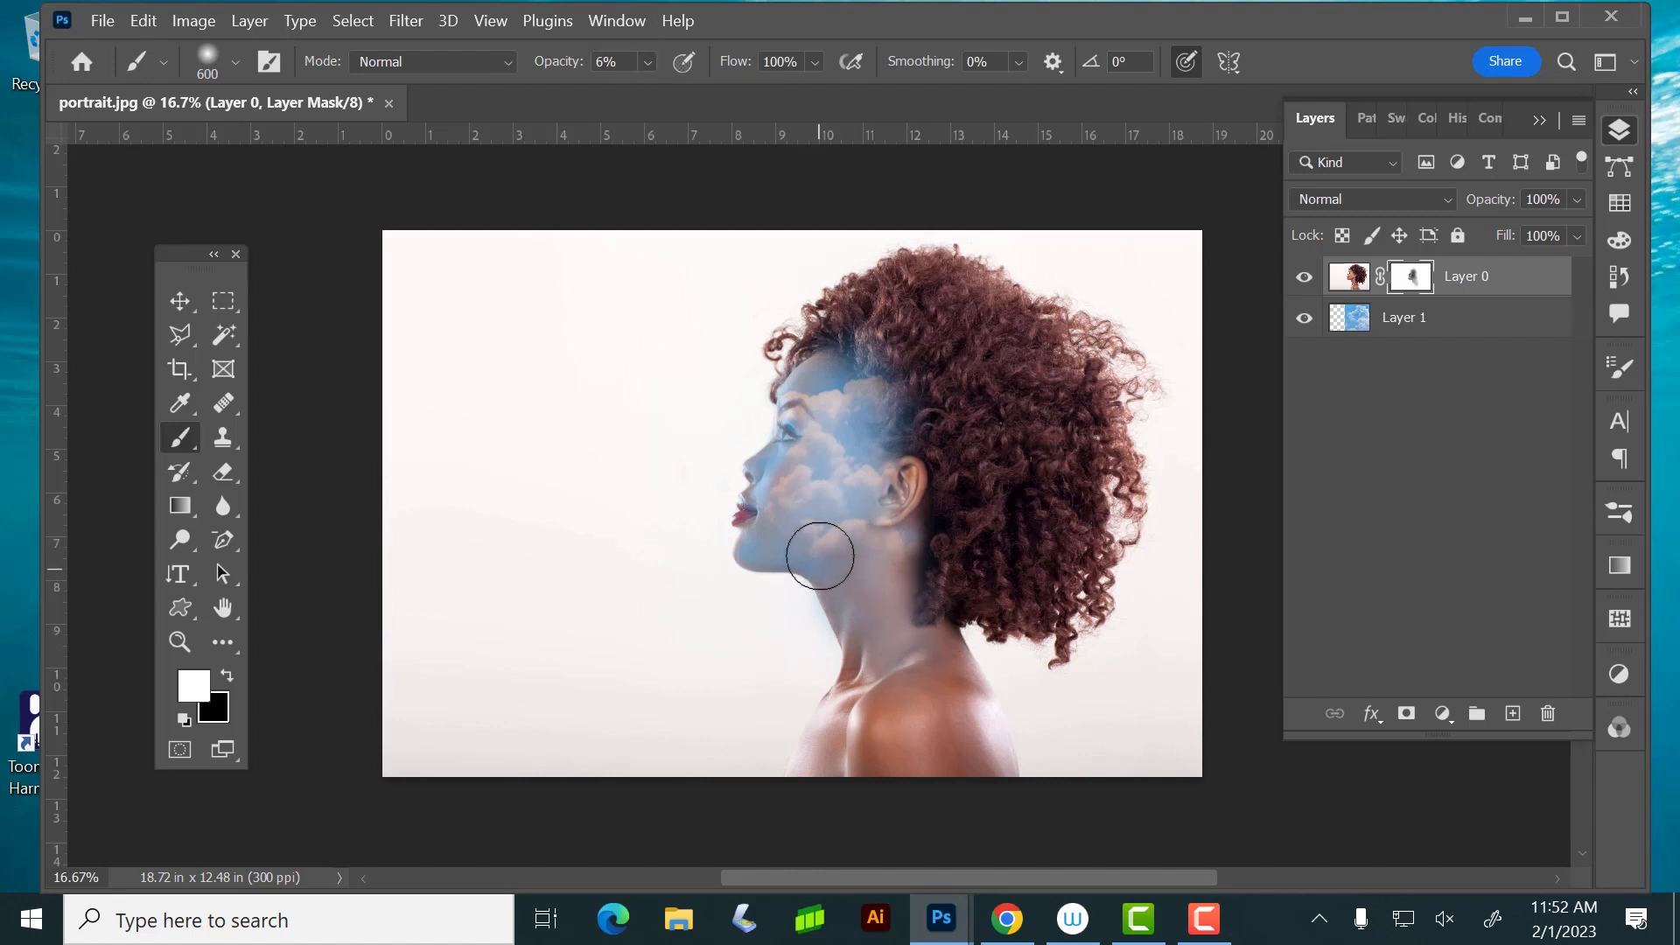
mouse_move(820, 556)
left_mouse_down()
mouse_move(776, 565)
mouse_move(875, 509)
mouse_move(805, 562)
mouse_move(876, 521)
mouse_move(859, 585)
mouse_move(883, 582)
mouse_move(883, 482)
mouse_move(882, 518)
mouse_move(903, 493)
mouse_move(892, 549)
mouse_move(913, 561)
mouse_move(890, 605)
mouse_move(870, 568)
mouse_move(790, 555)
mouse_move(830, 530)
mouse_move(745, 564)
mouse_move(772, 566)
mouse_move(725, 555)
mouse_move(880, 492)
mouse_move(827, 511)
mouse_move(831, 592)
mouse_move(872, 496)
mouse_move(874, 391)
mouse_move(856, 406)
mouse_move(879, 452)
mouse_move(866, 361)
mouse_move(898, 457)
mouse_move(818, 336)
mouse_move(868, 461)
mouse_move(804, 406)
mouse_move(774, 434)
mouse_move(789, 440)
mouse_move(787, 525)
mouse_move(893, 541)
mouse_move(724, 488)
mouse_move(866, 440)
mouse_move(810, 556)
mouse_move(808, 388)
mouse_move(852, 578)
mouse_move(792, 485)
mouse_move(888, 548)
left_mouse_up()
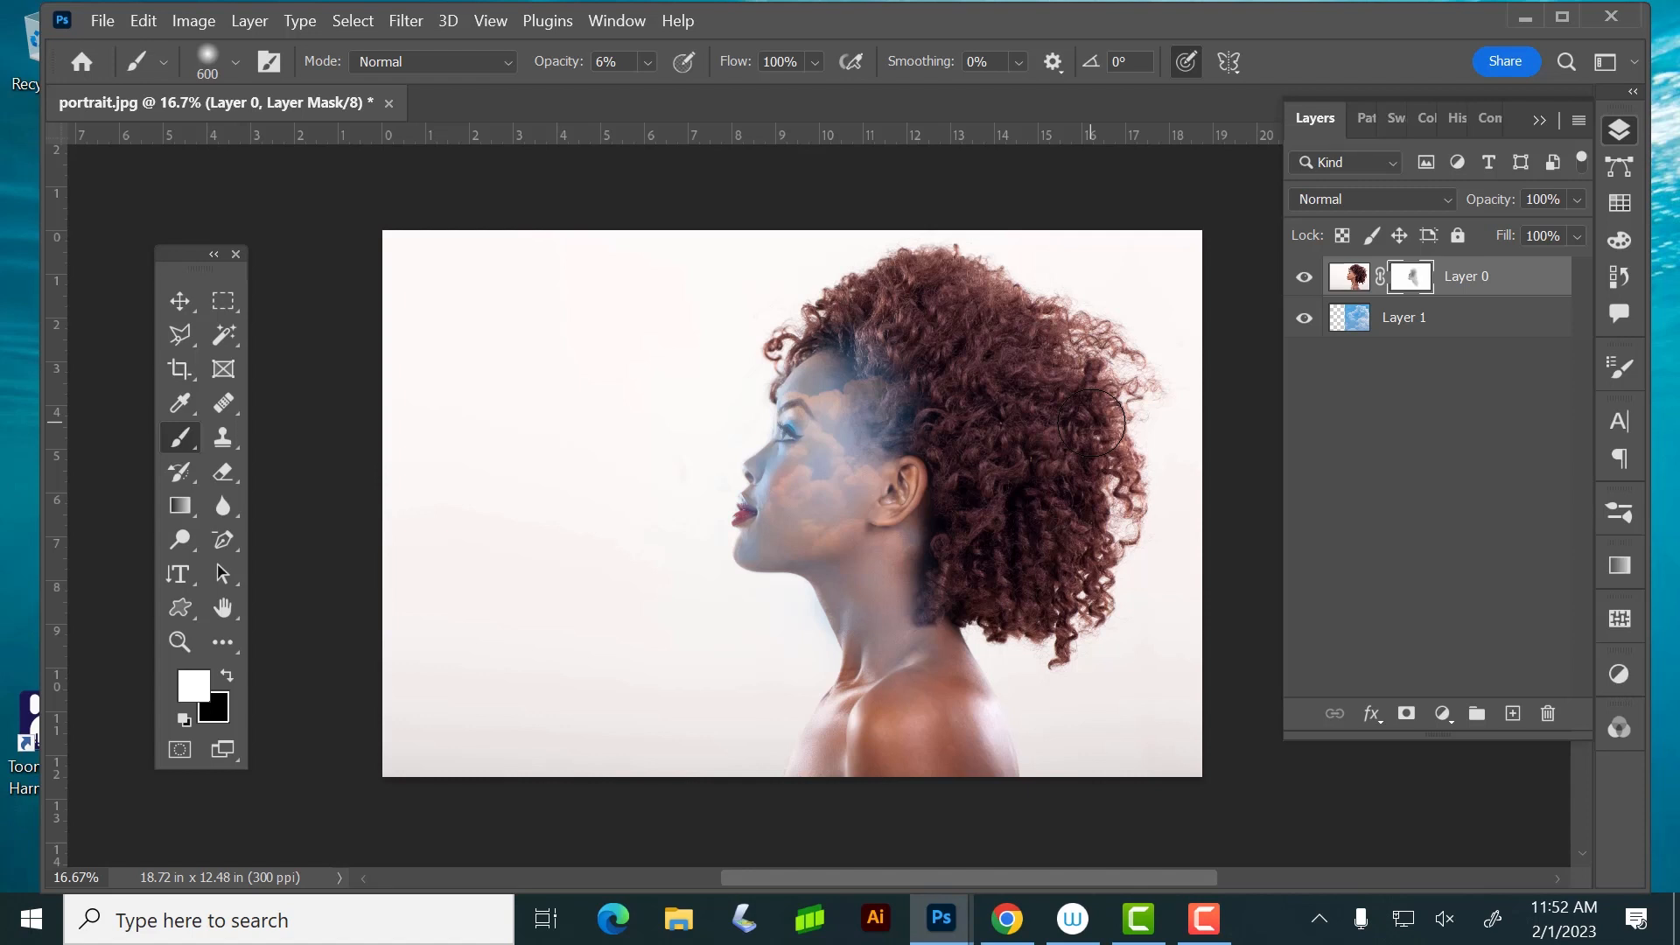
Bring up the Redondo Beach photo and replace the two nearest blue trash cans with clean sand using the Patch tool
left_click(1525, 18)
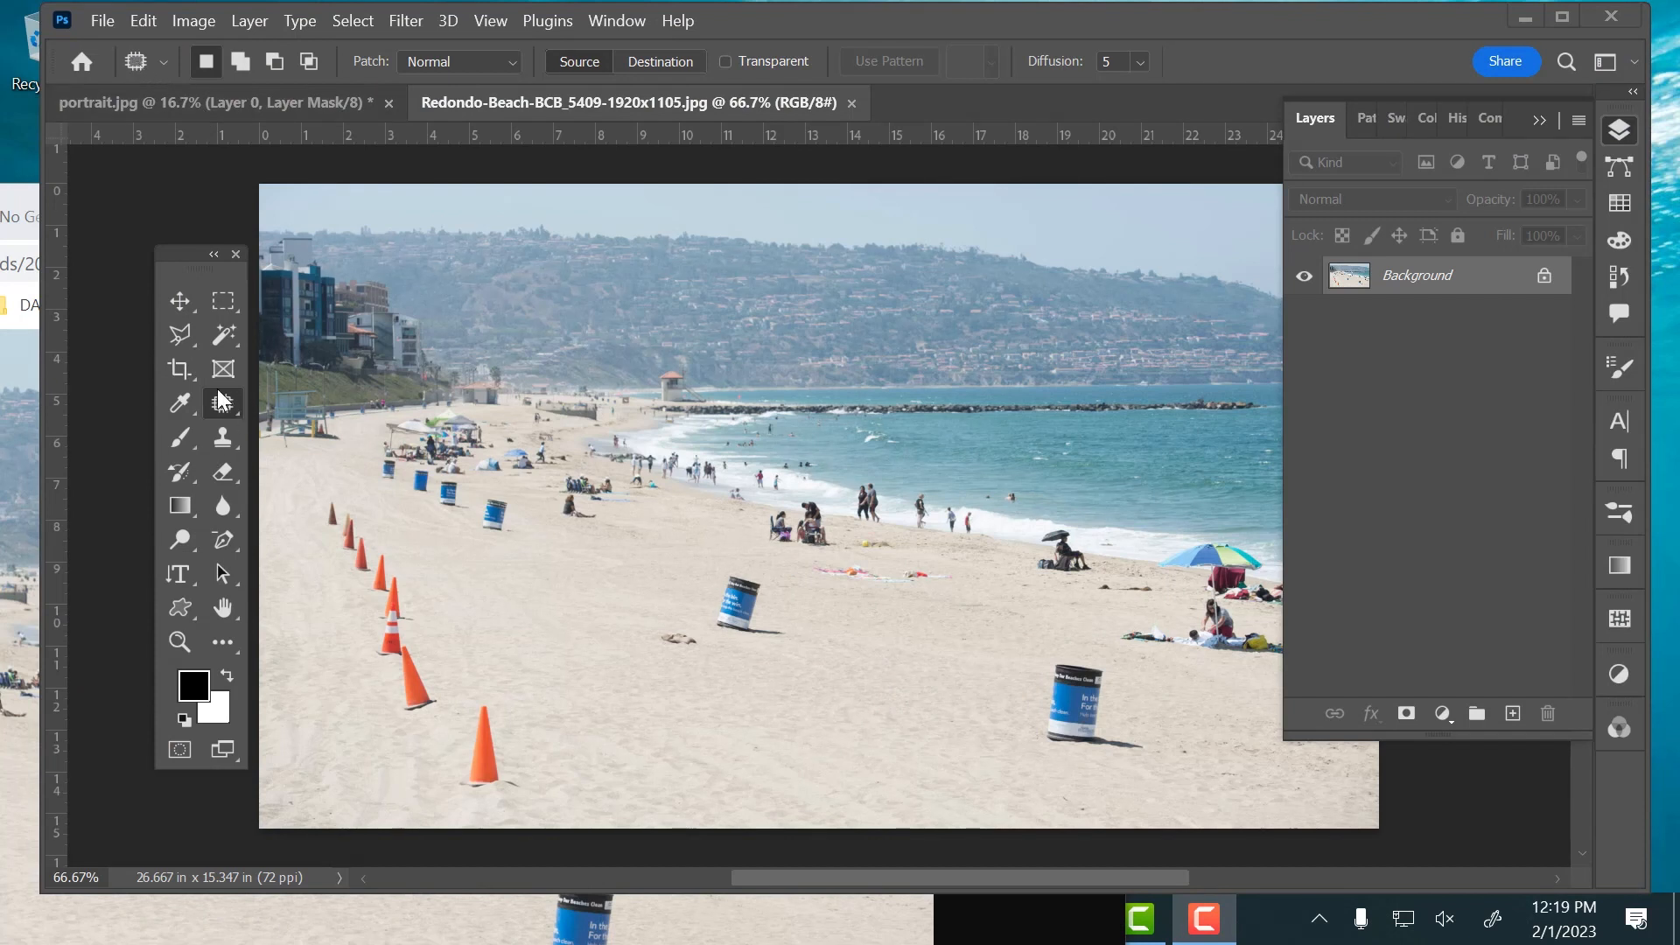
right_click(223, 398)
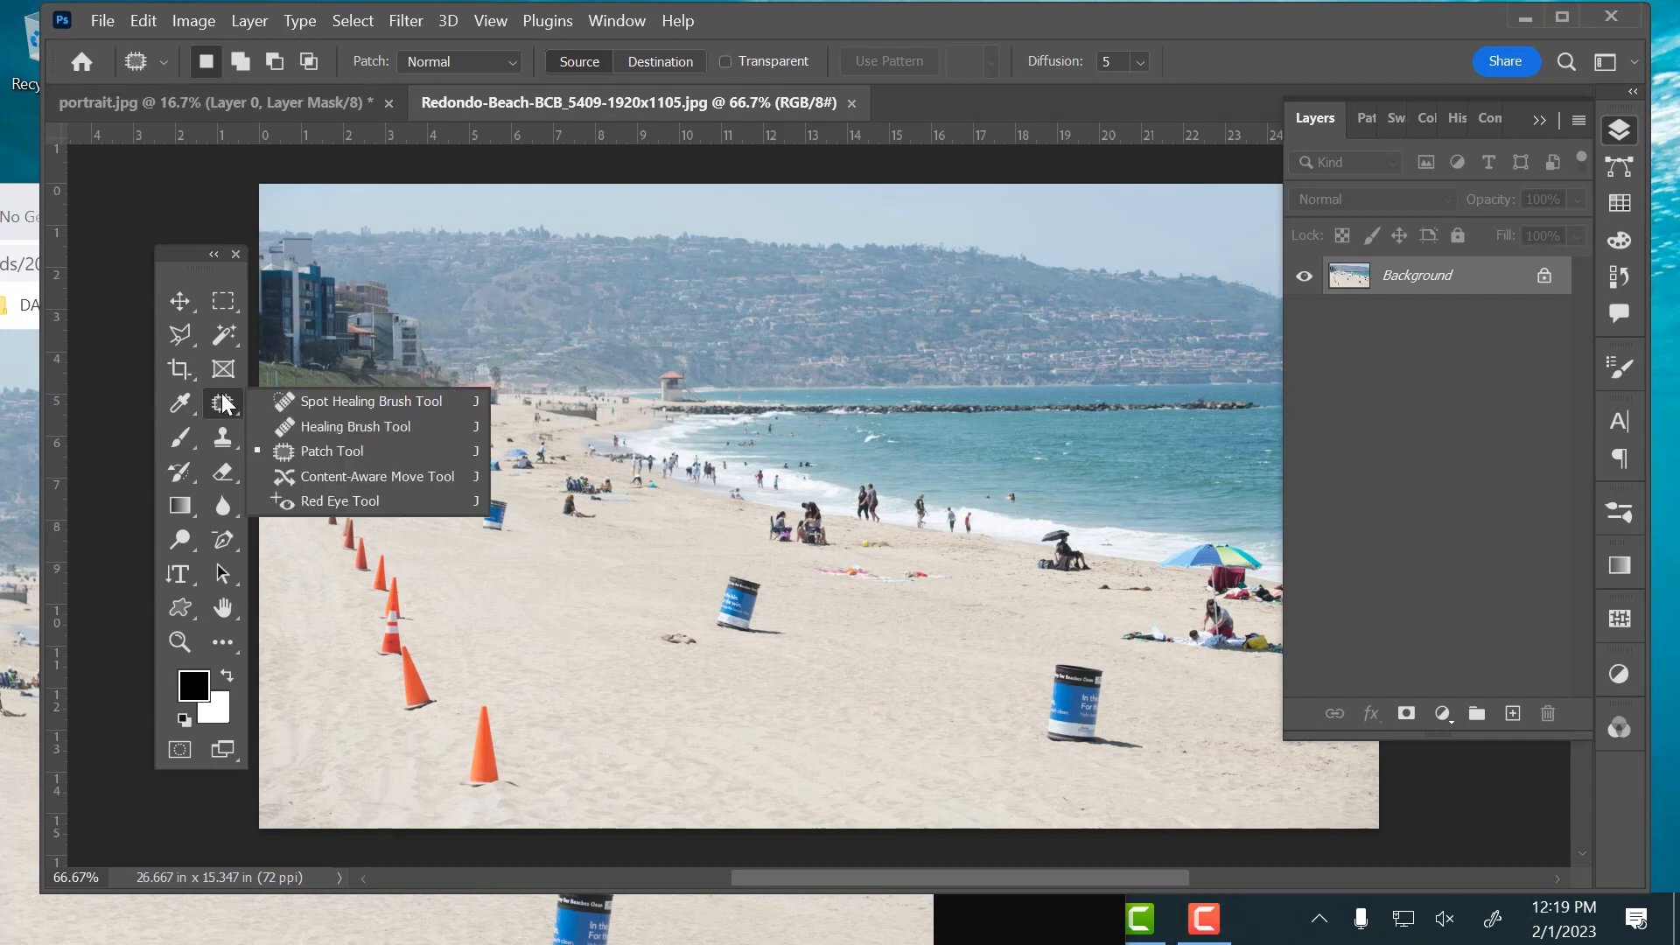
left_click(422, 454)
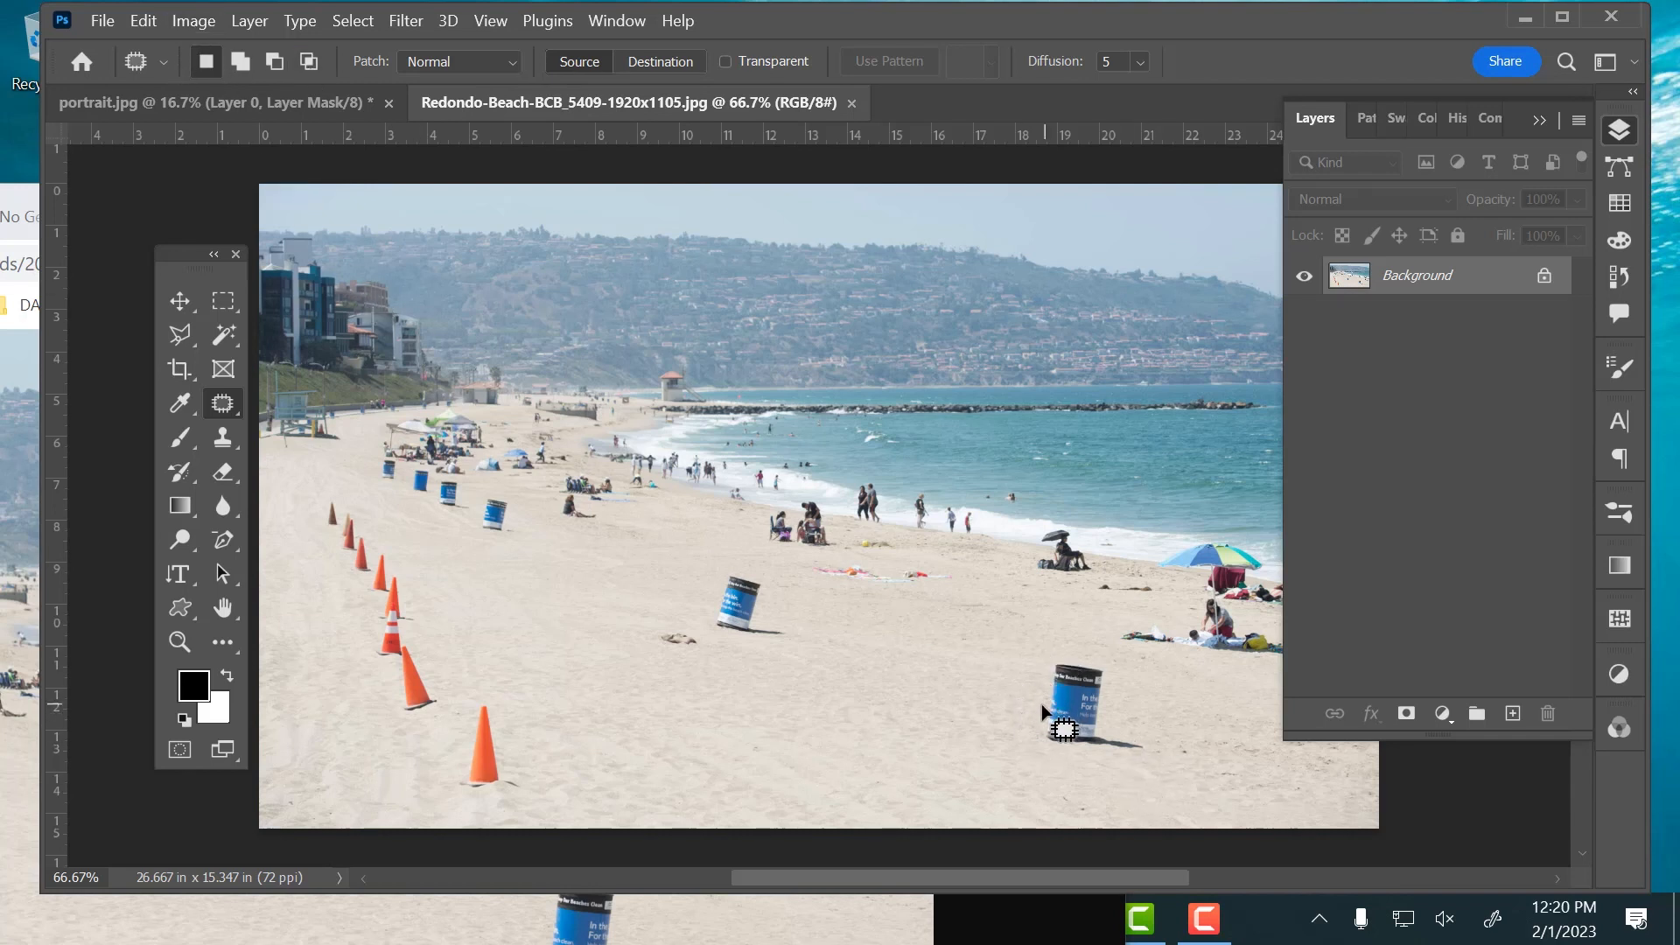
mouse_move(1046, 652)
left_mouse_down()
mouse_move(1127, 677)
mouse_move(1146, 722)
left_mouse_up()
left_click_drag(1034, 731, 1045, 707)
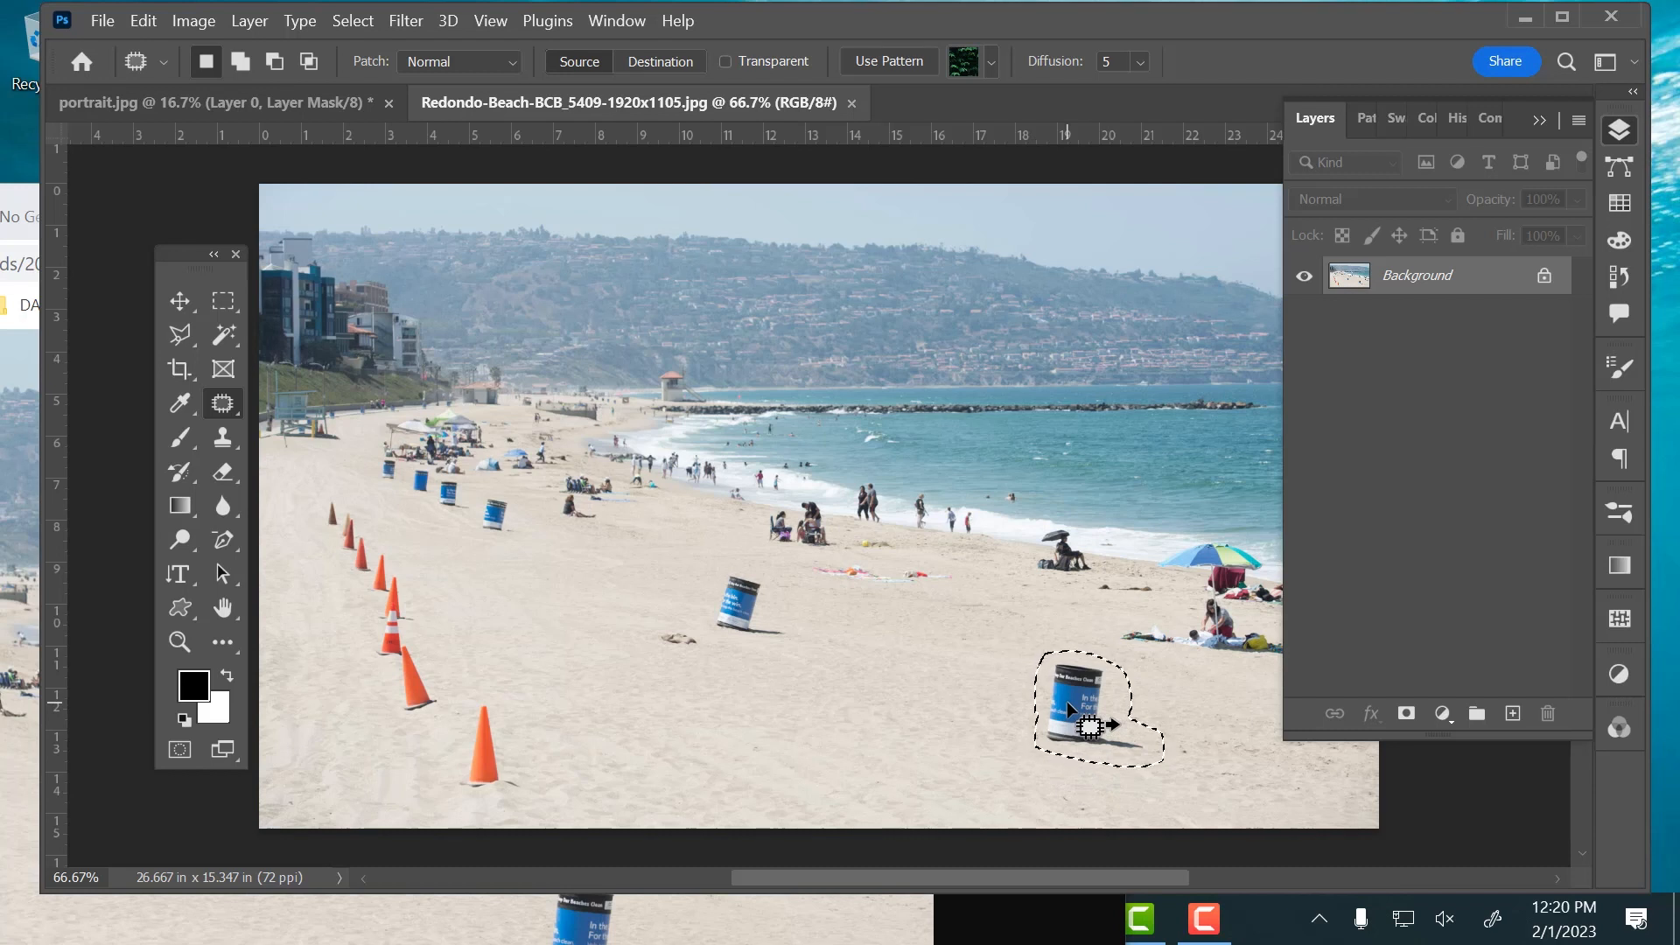
left_click_drag(1069, 703, 1191, 709)
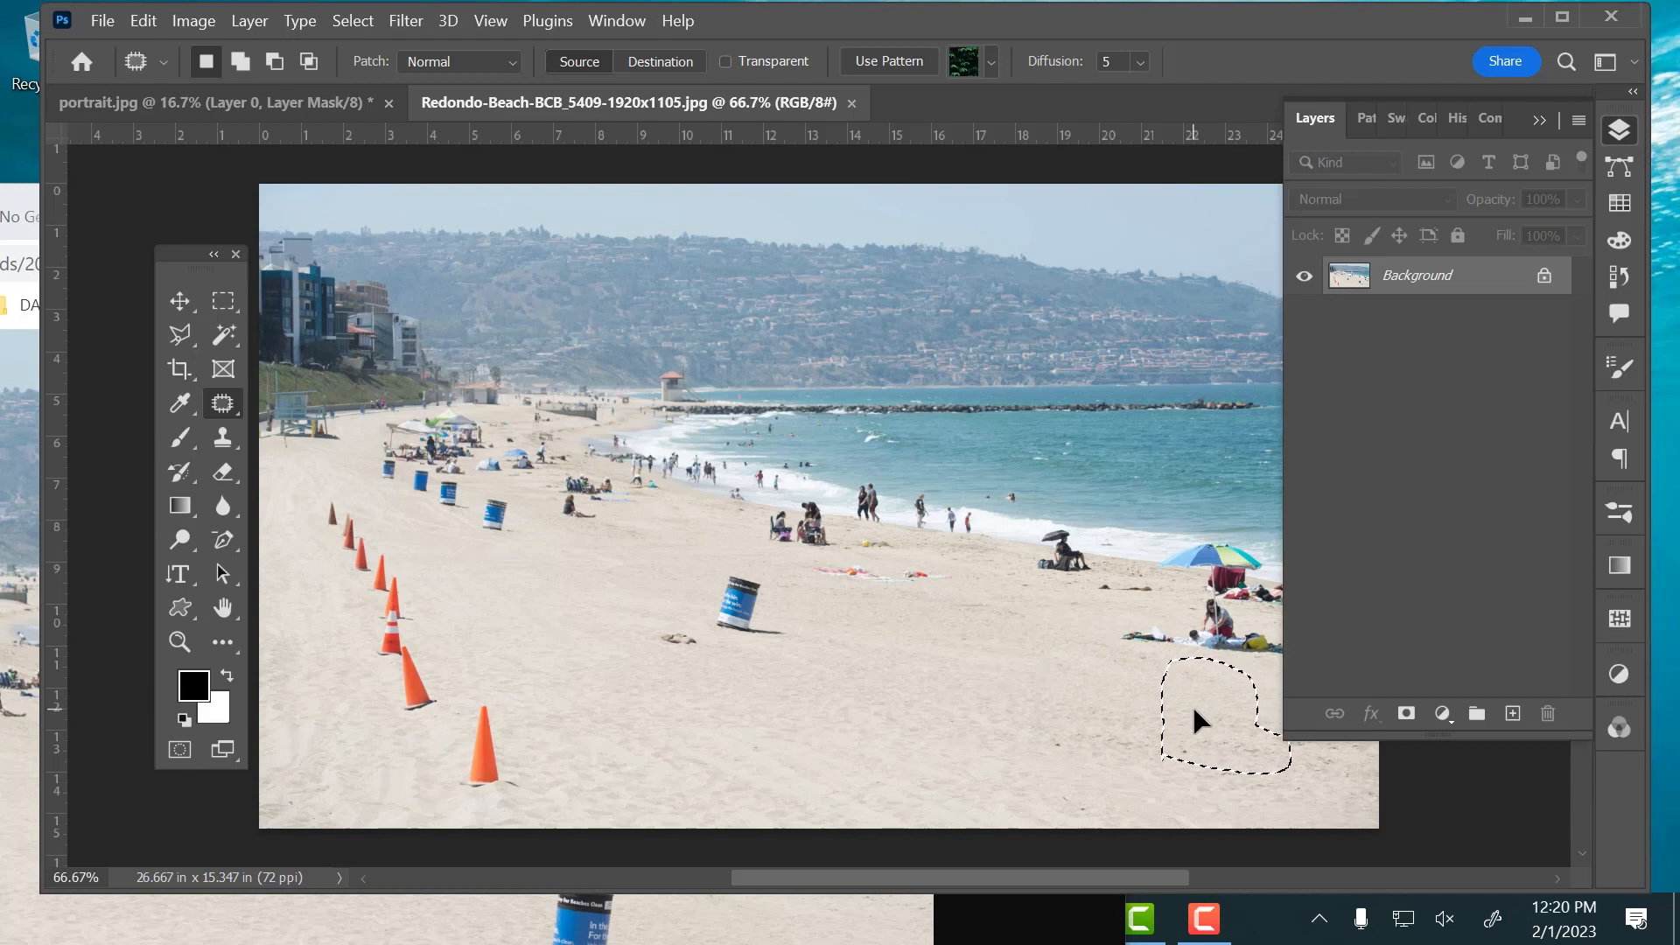
key("ctrl+d")
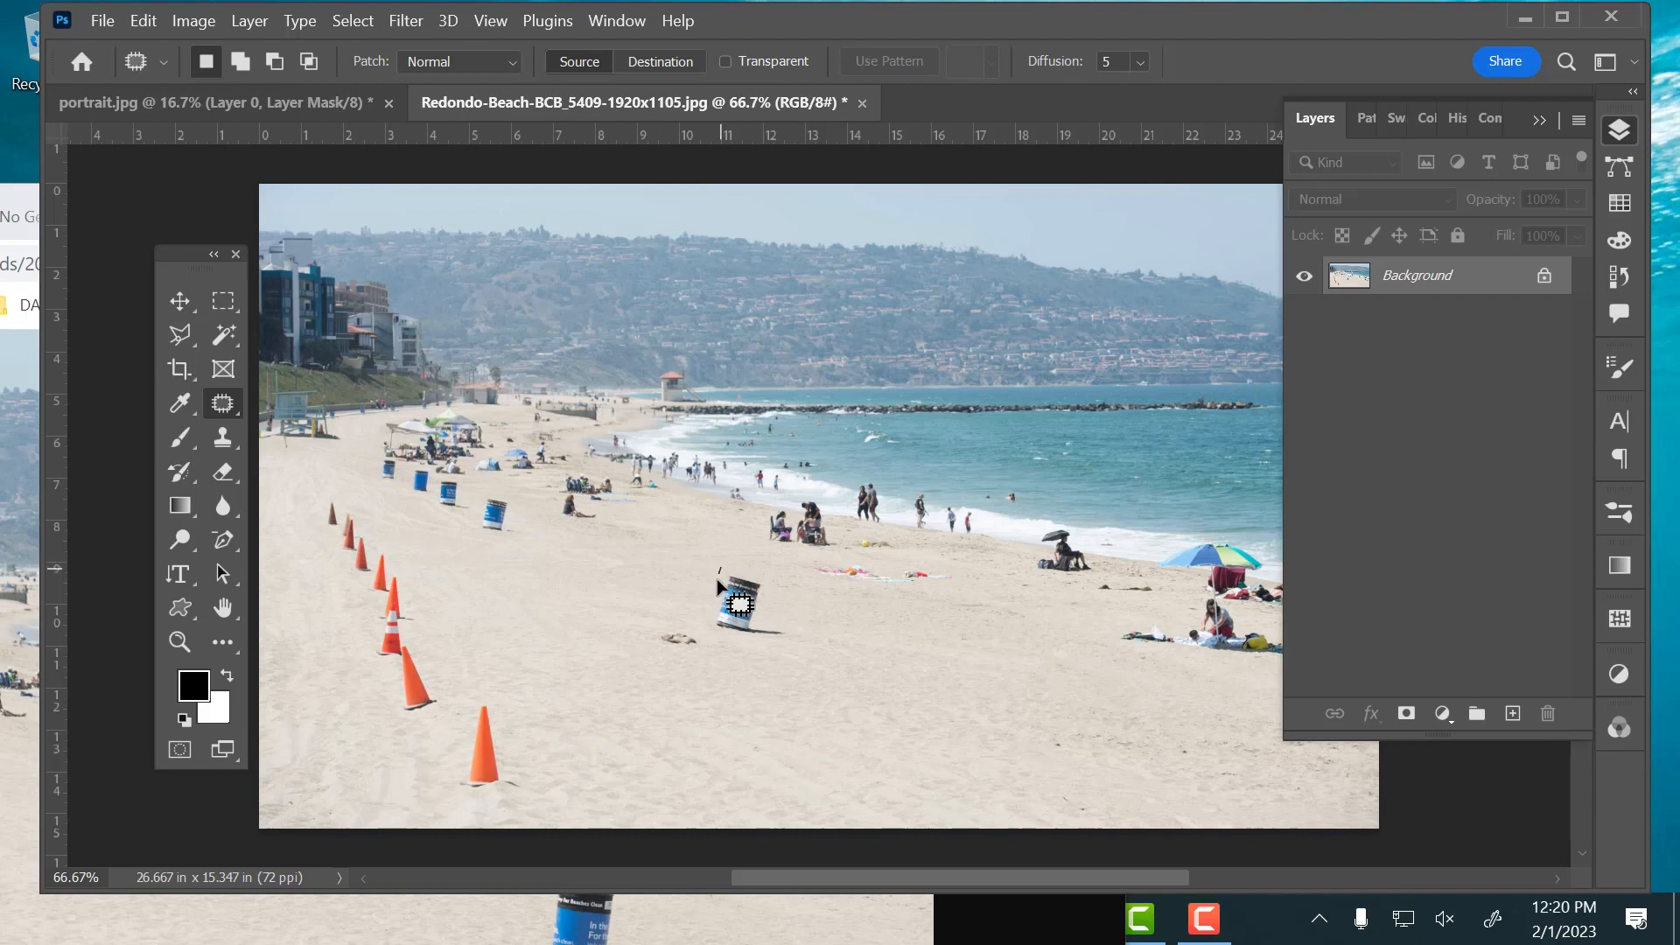
mouse_move(719, 567)
left_mouse_down()
mouse_move(736, 642)
mouse_move(803, 630)
mouse_move(749, 566)
mouse_move(721, 565)
mouse_move(839, 581)
mouse_move(845, 634)
left_mouse_up()
key("ctrl+d")
Patch out the lifeguard tower at the shoreline using the hillside and water just beside it, and clear the selection
left_click_drag(855, 431, 880, 495)
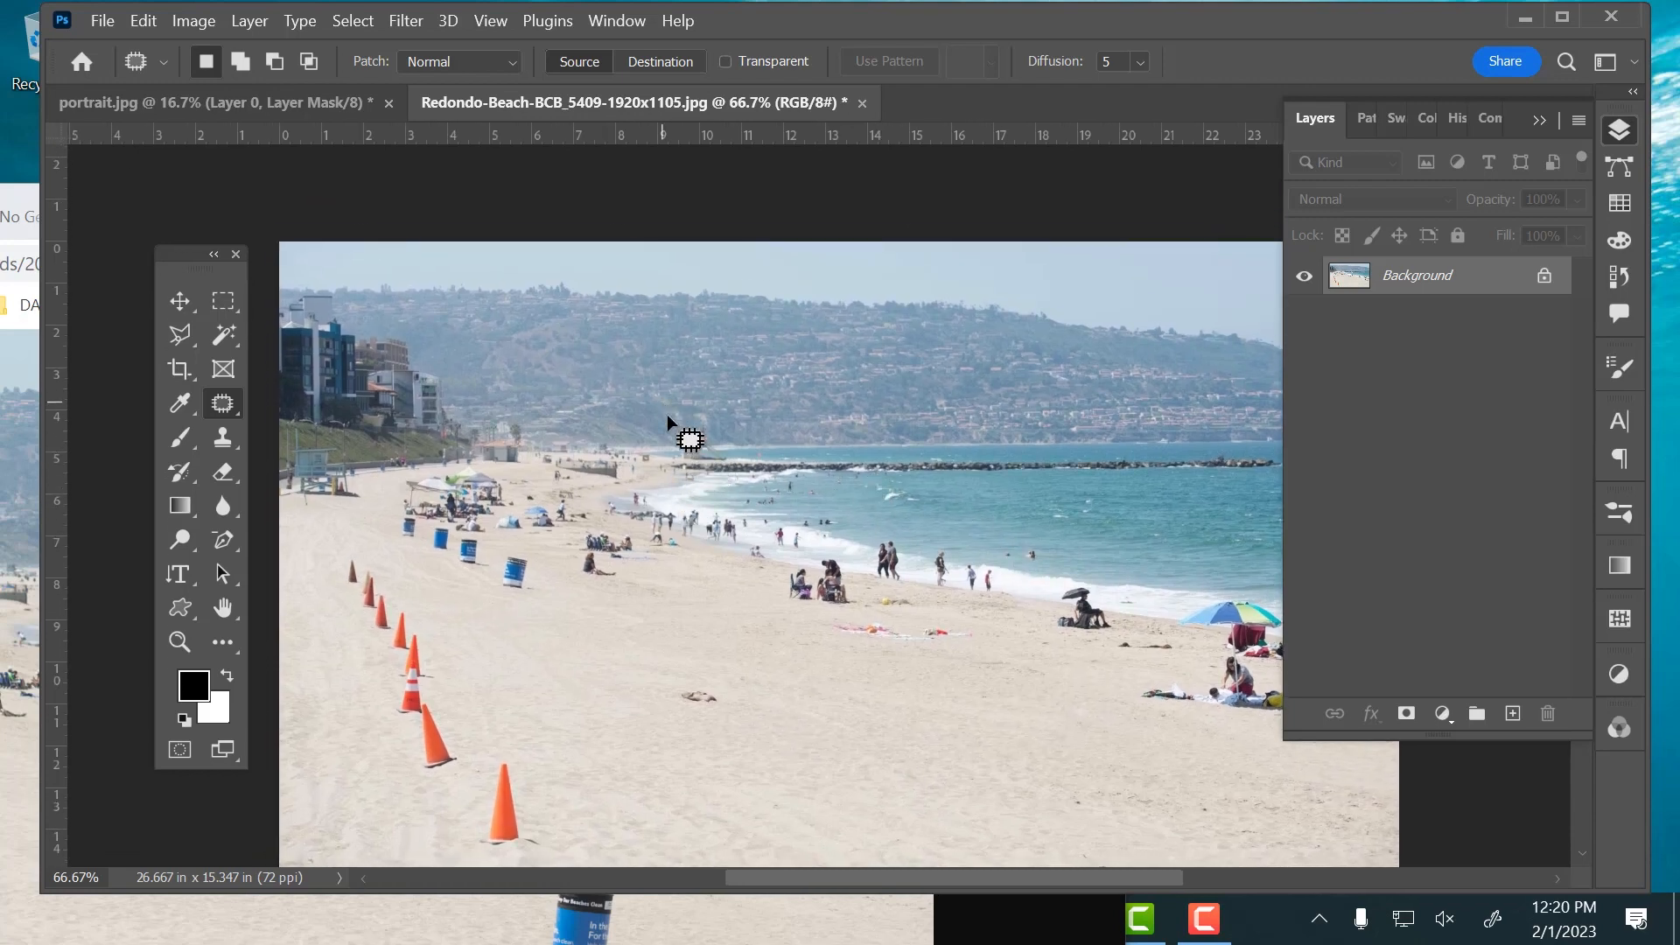
left_click(191, 640)
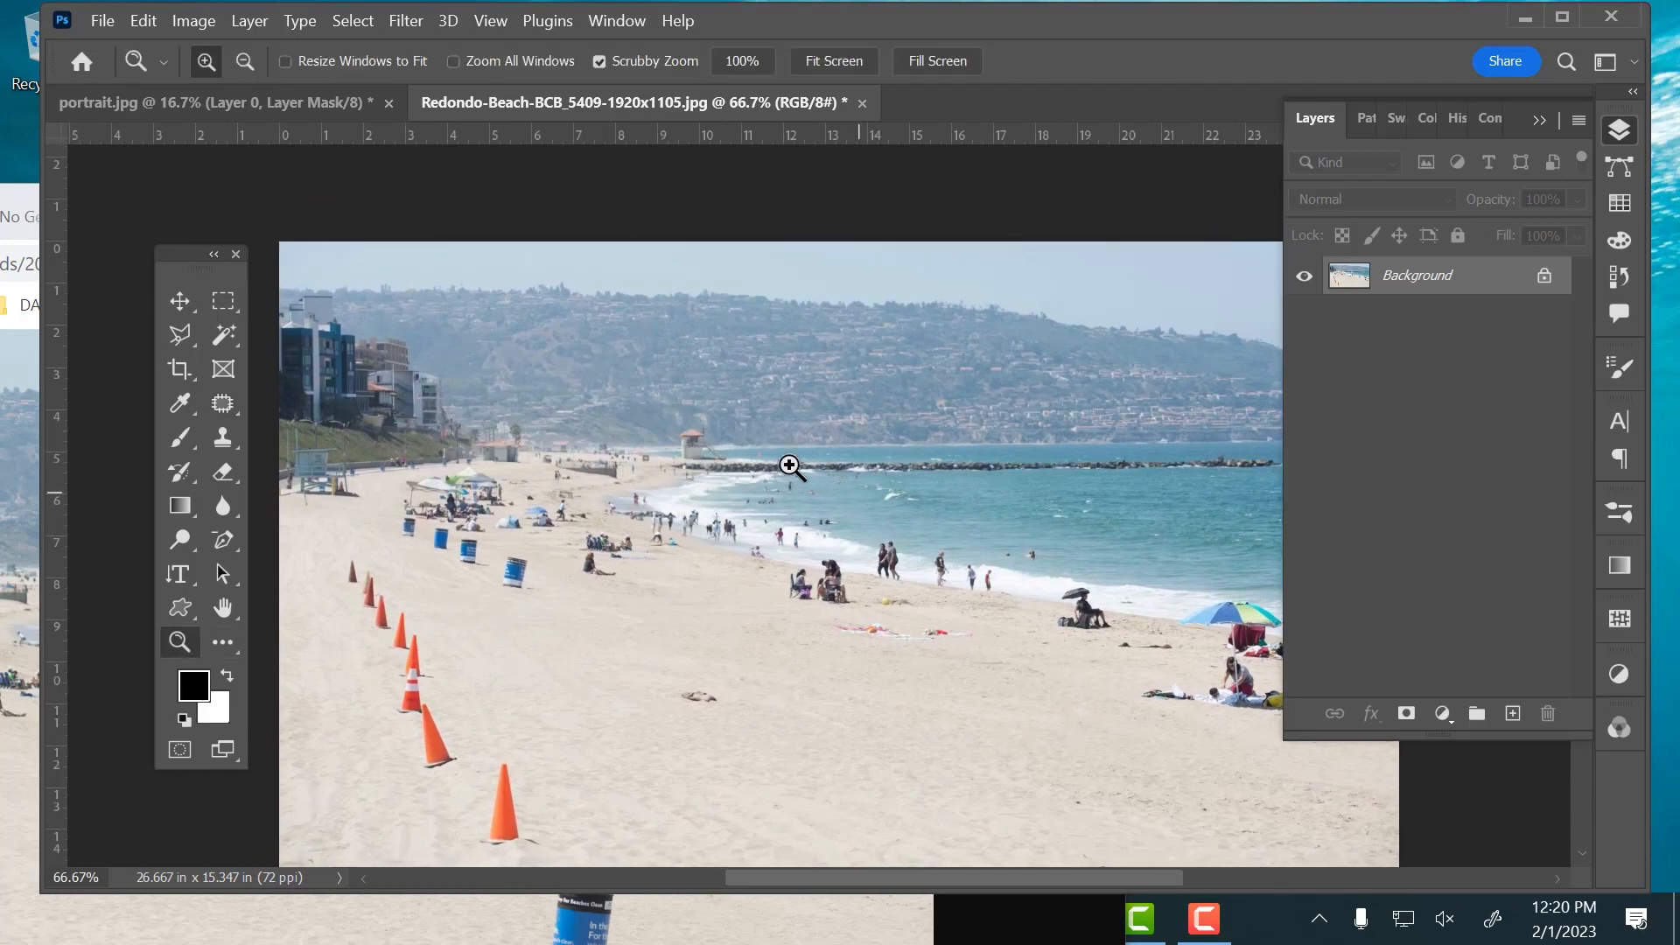
left_click_drag(713, 468, 742, 492)
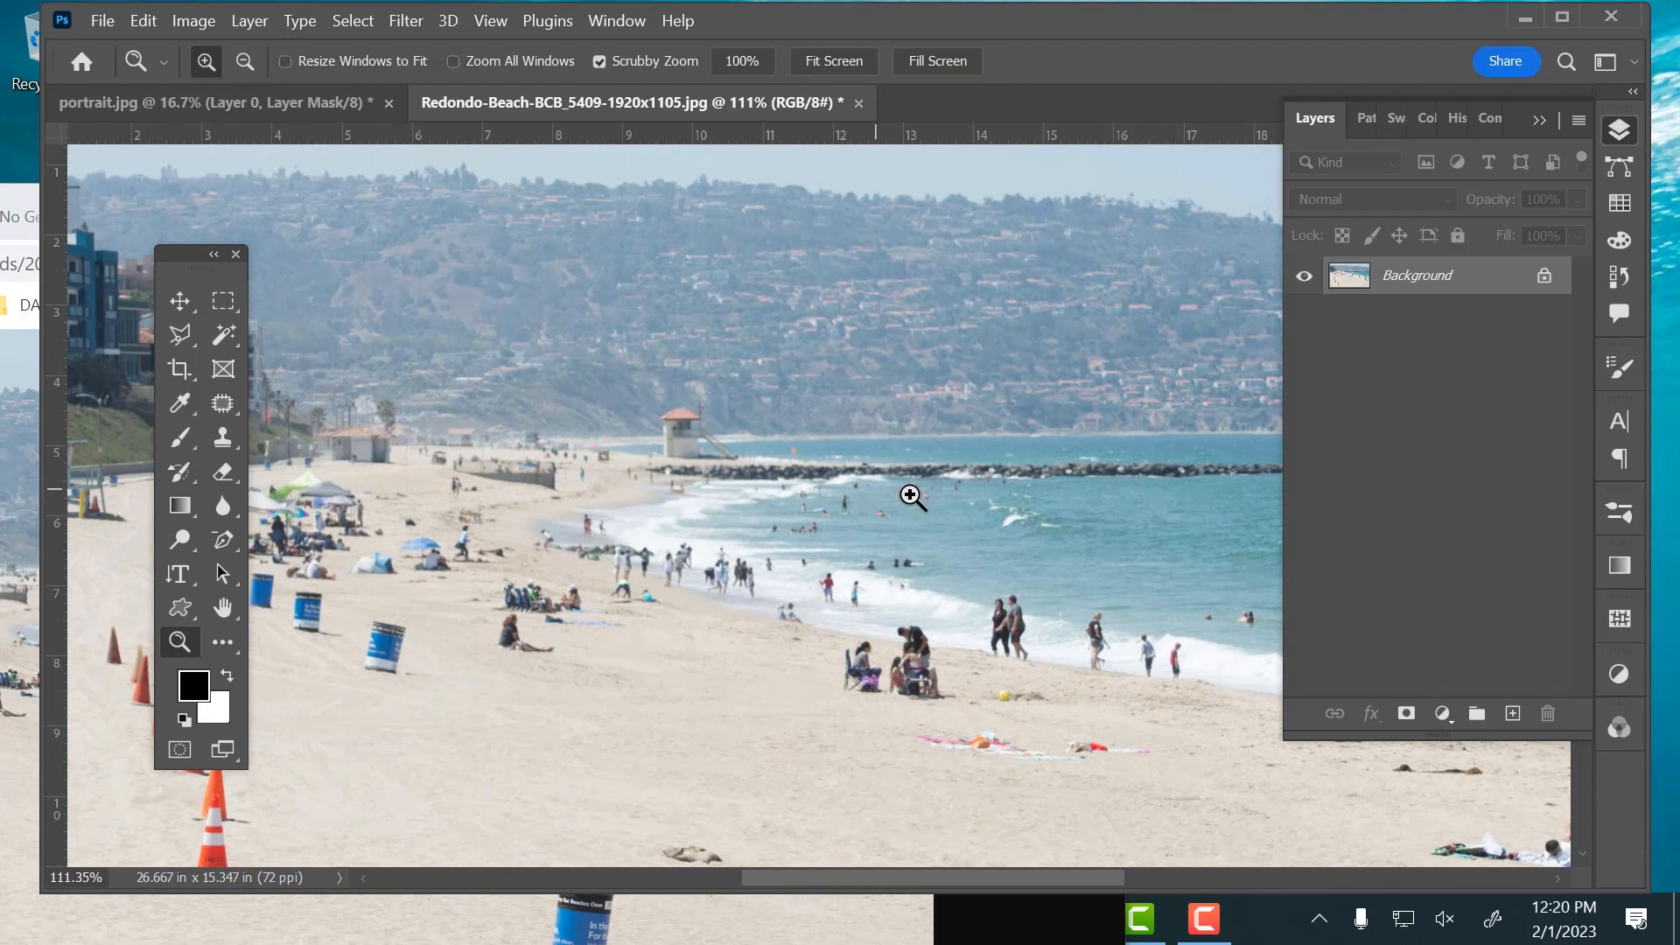
left_click(225, 404)
mouse_move(640, 386)
left_mouse_down()
mouse_move(667, 460)
mouse_move(768, 462)
mouse_move(738, 448)
left_mouse_up()
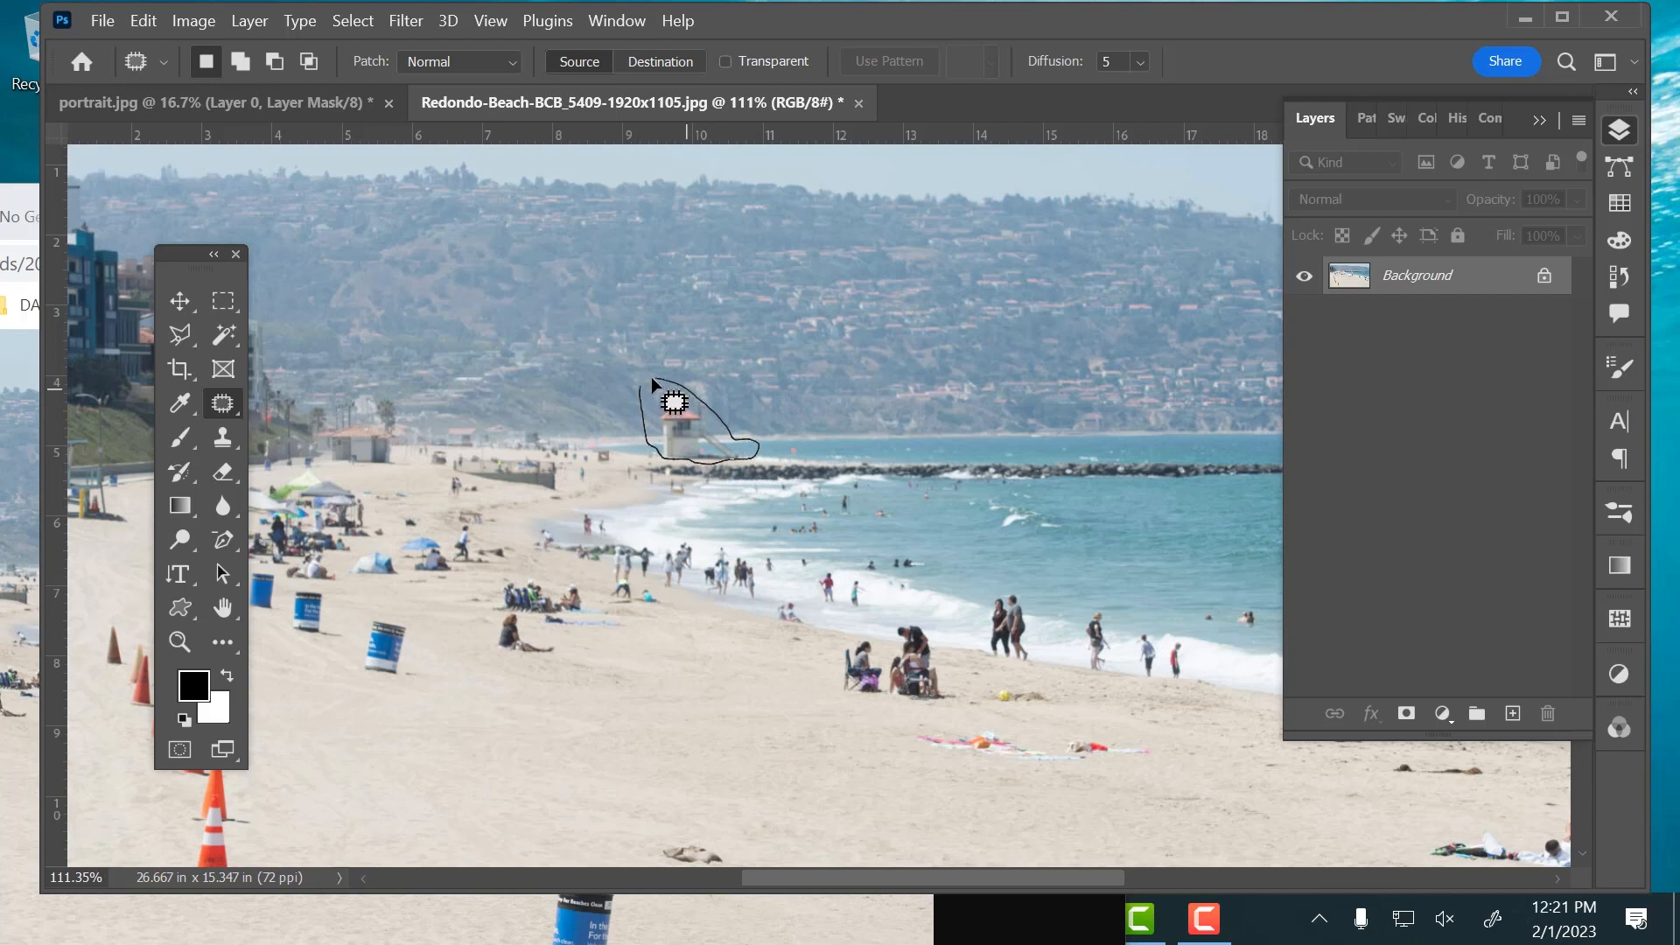
left_click_drag(652, 379, 754, 421)
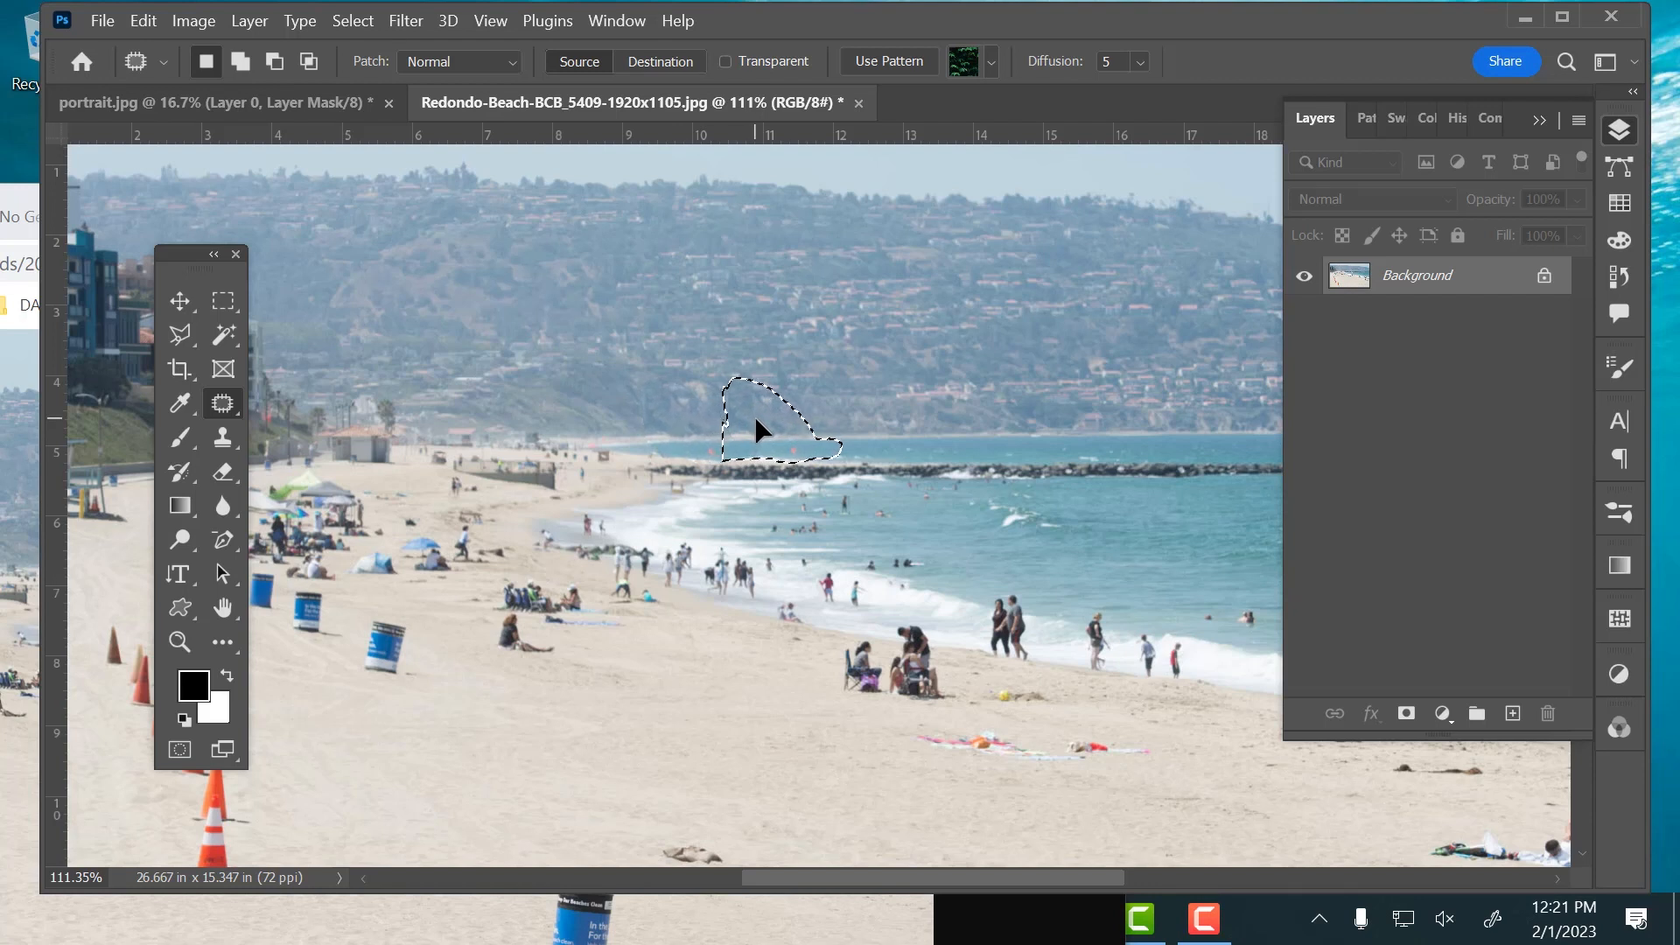
left_click_drag(755, 418, 755, 418)
left_click(857, 412)
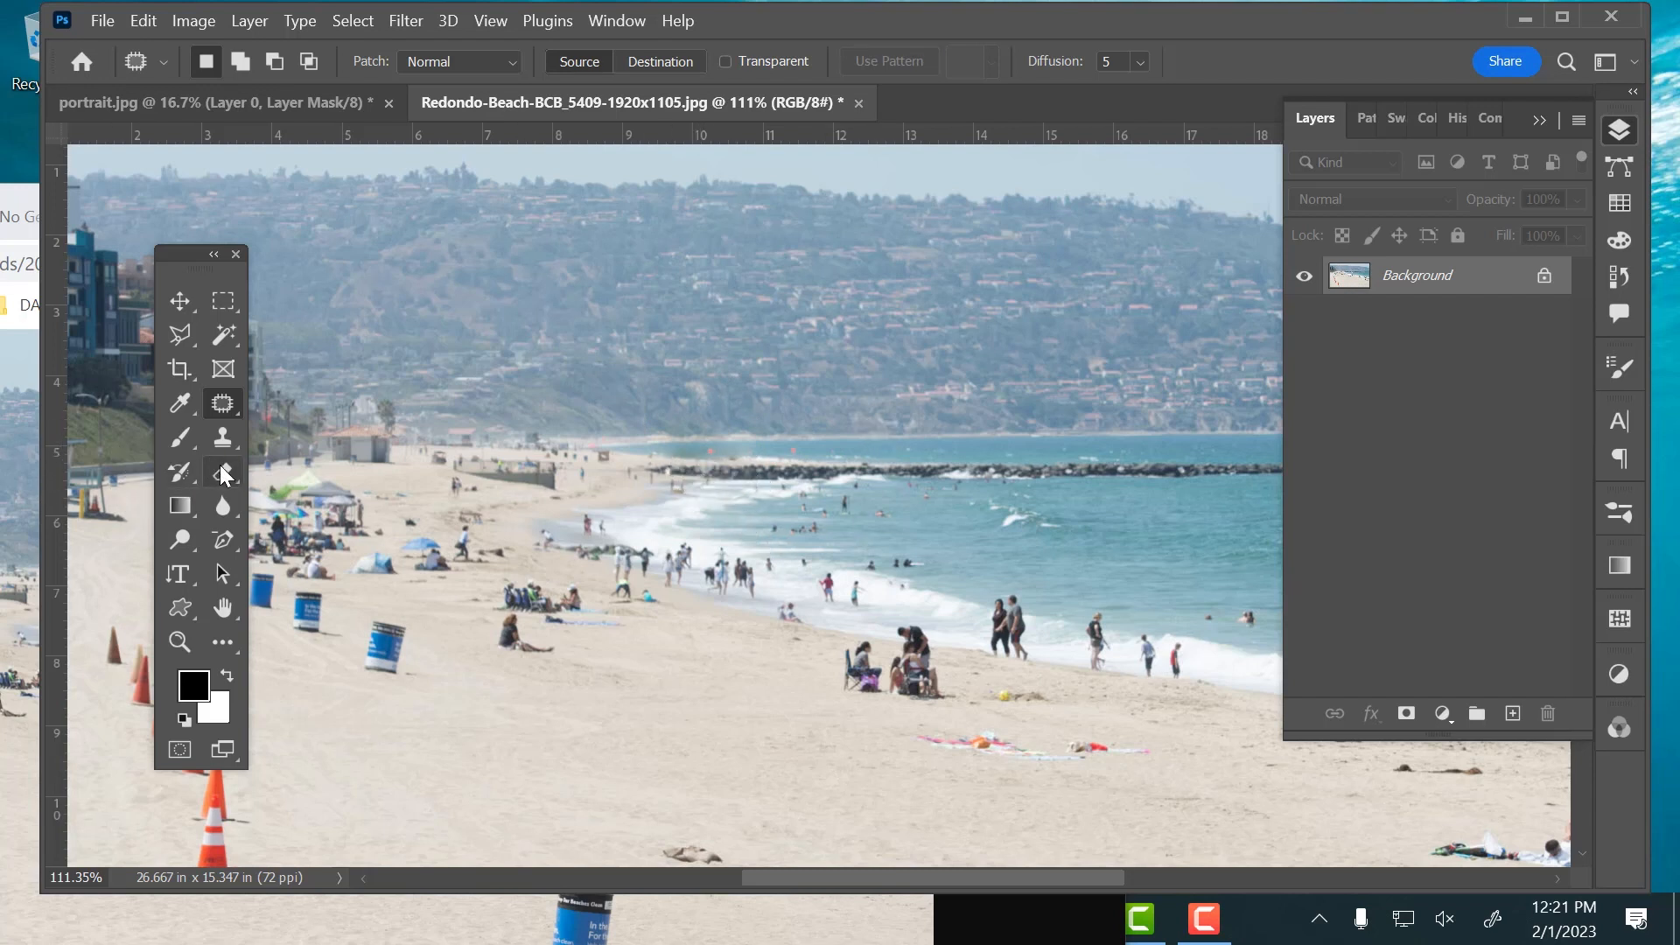
Use the Clone Stamp with a 15 px brush to retouch the blurred water where the lifeguard tower stood
left_click(224, 440)
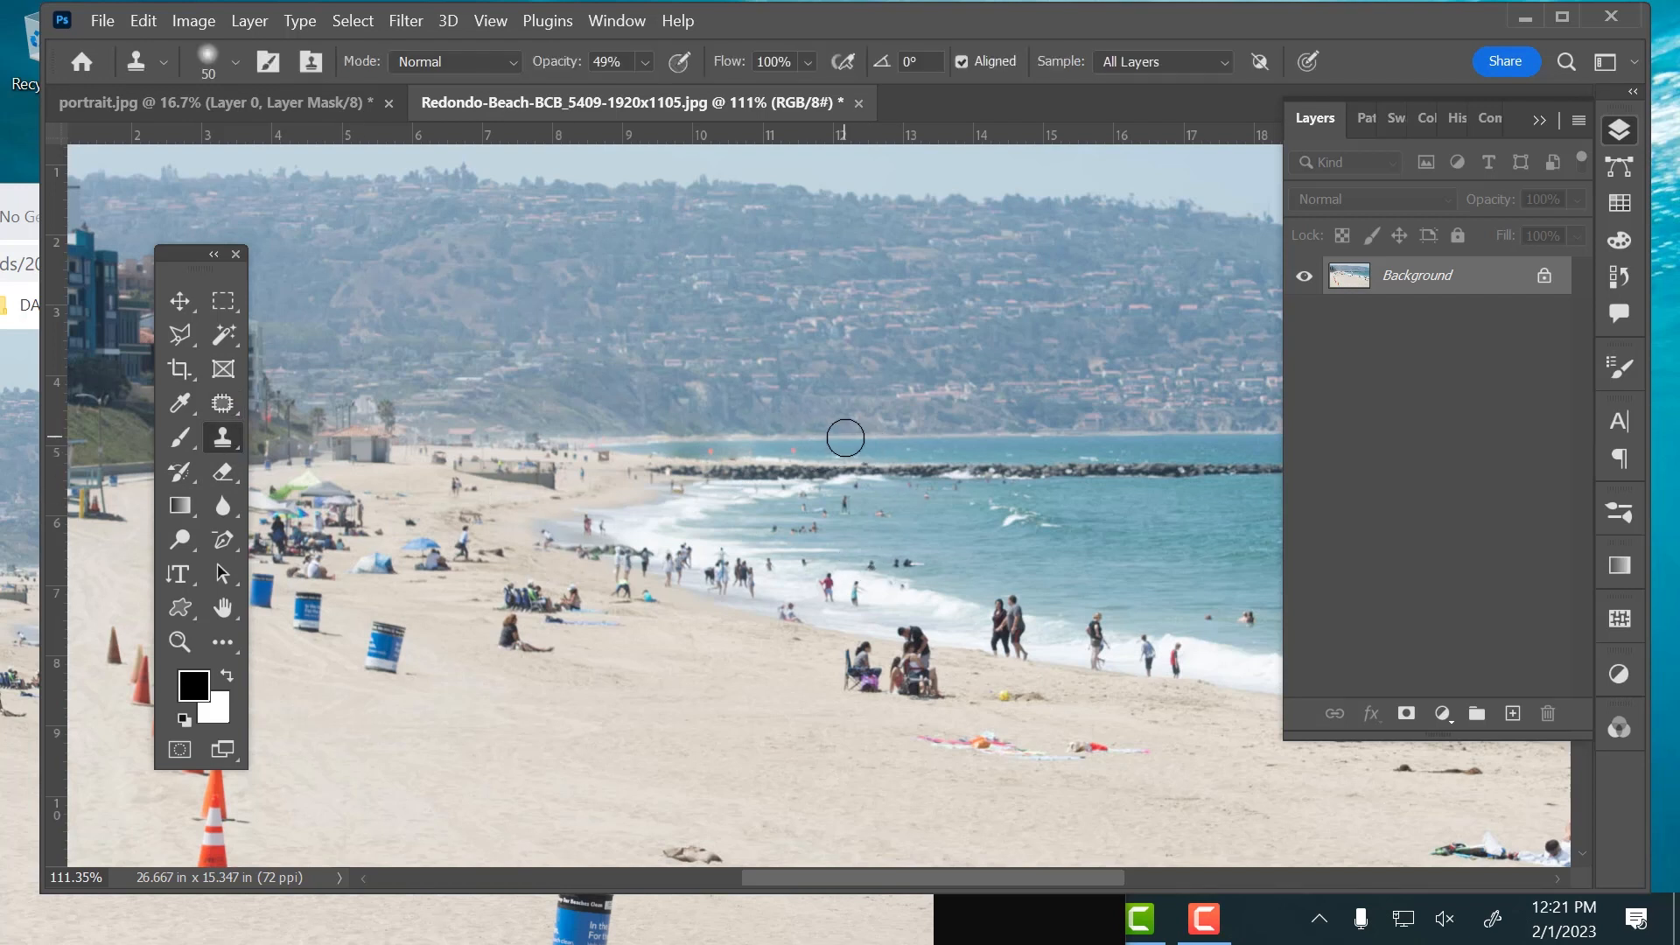
key("bracketleft")
key("bracketleft")
key("bracketleft")
key("bracketleft")
key("bracketleft")
key("bracketleft")
left_click(710, 451)
left_click(714, 451)
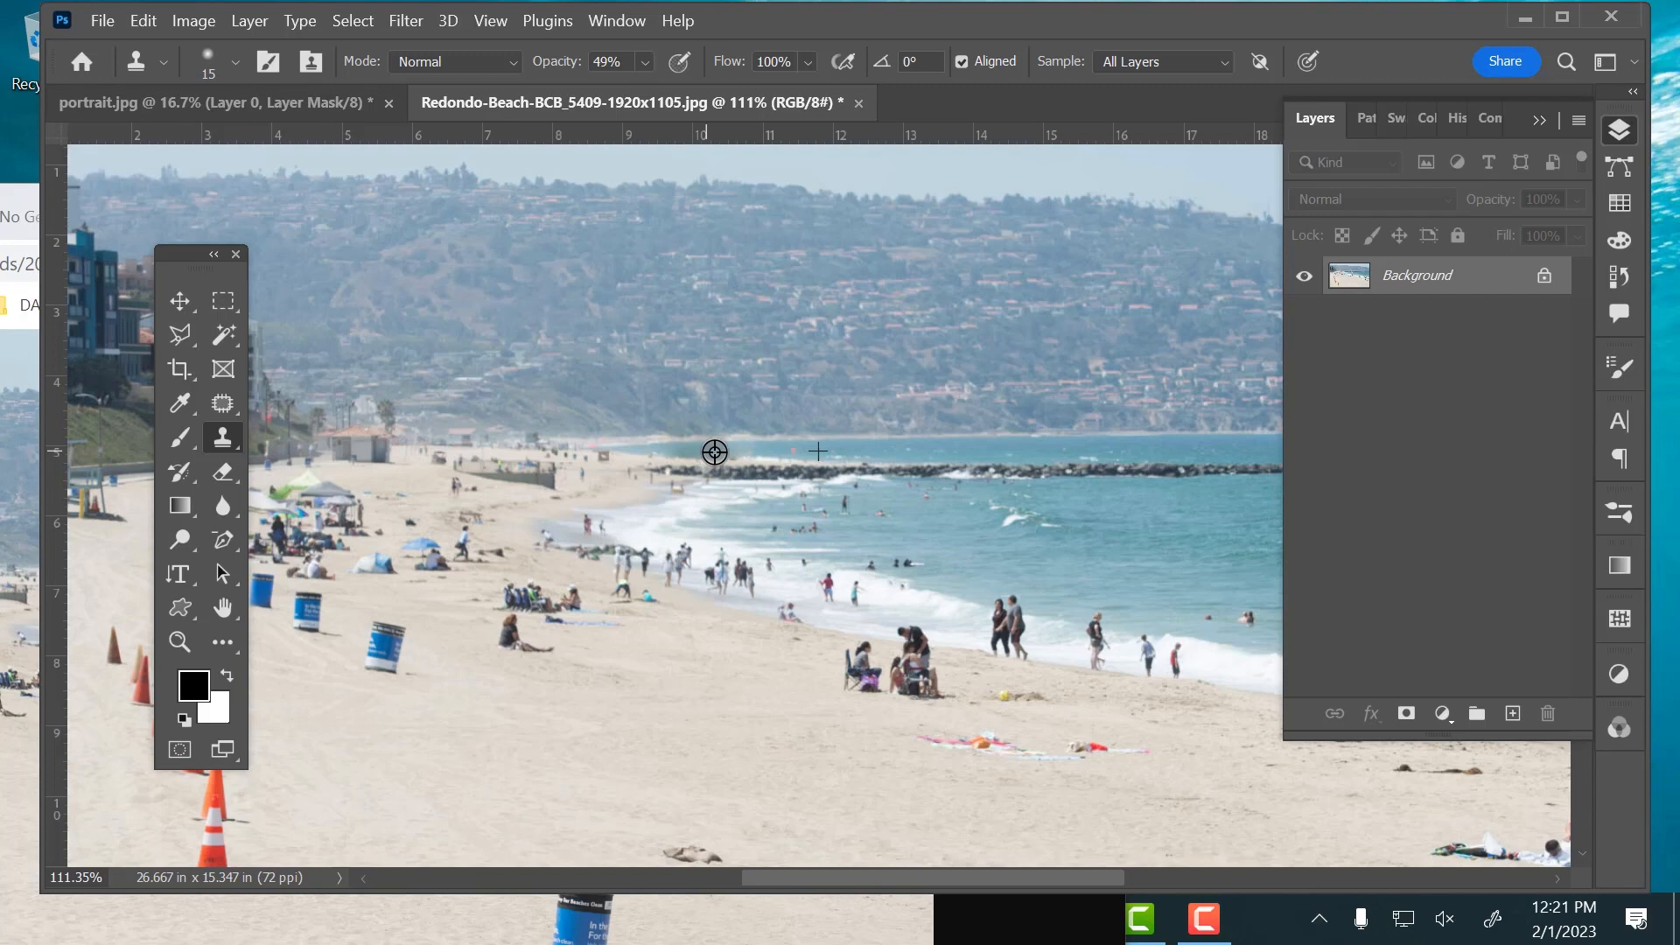
left_click_drag(715, 453, 714, 452)
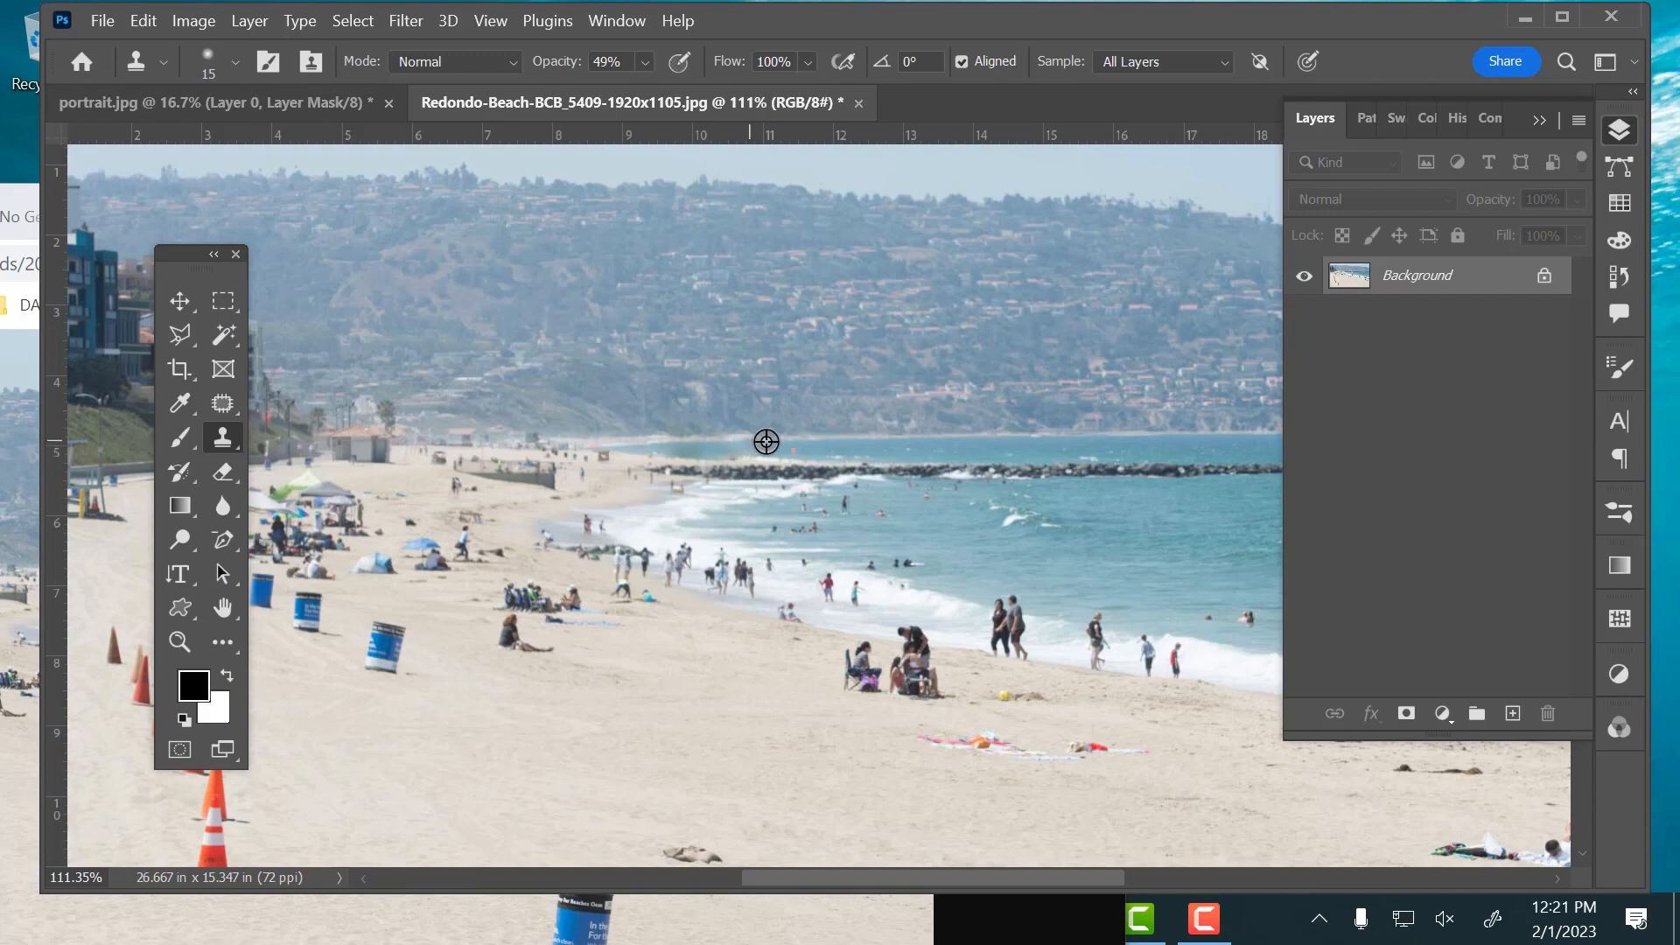
key("super")
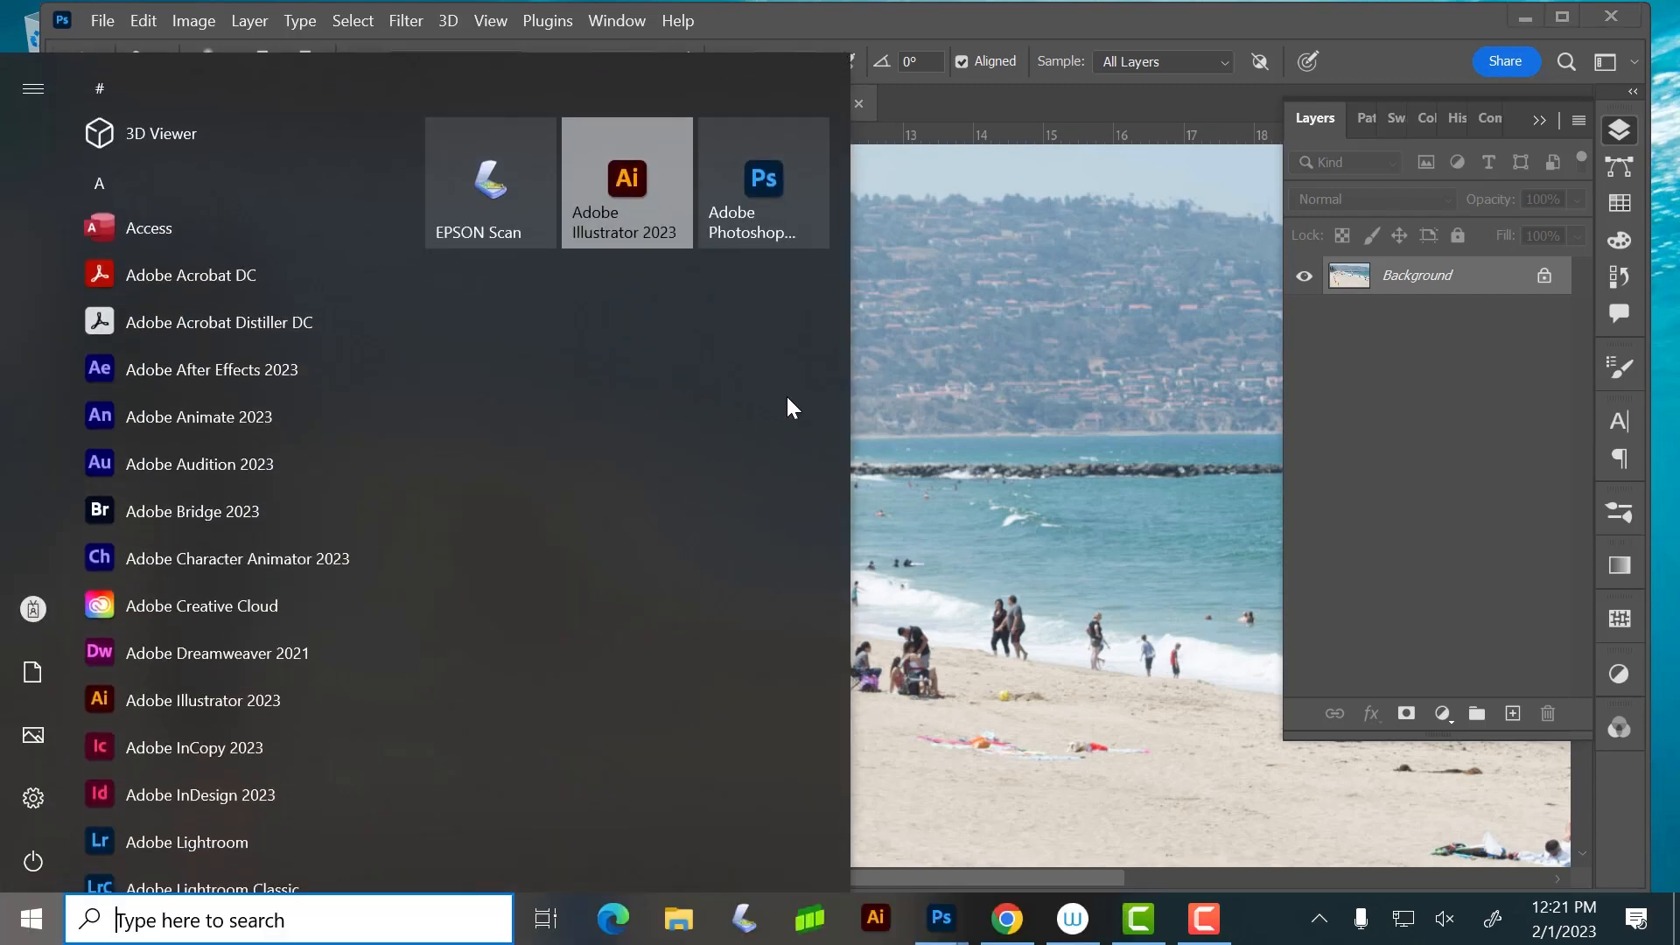
left_click(908, 439)
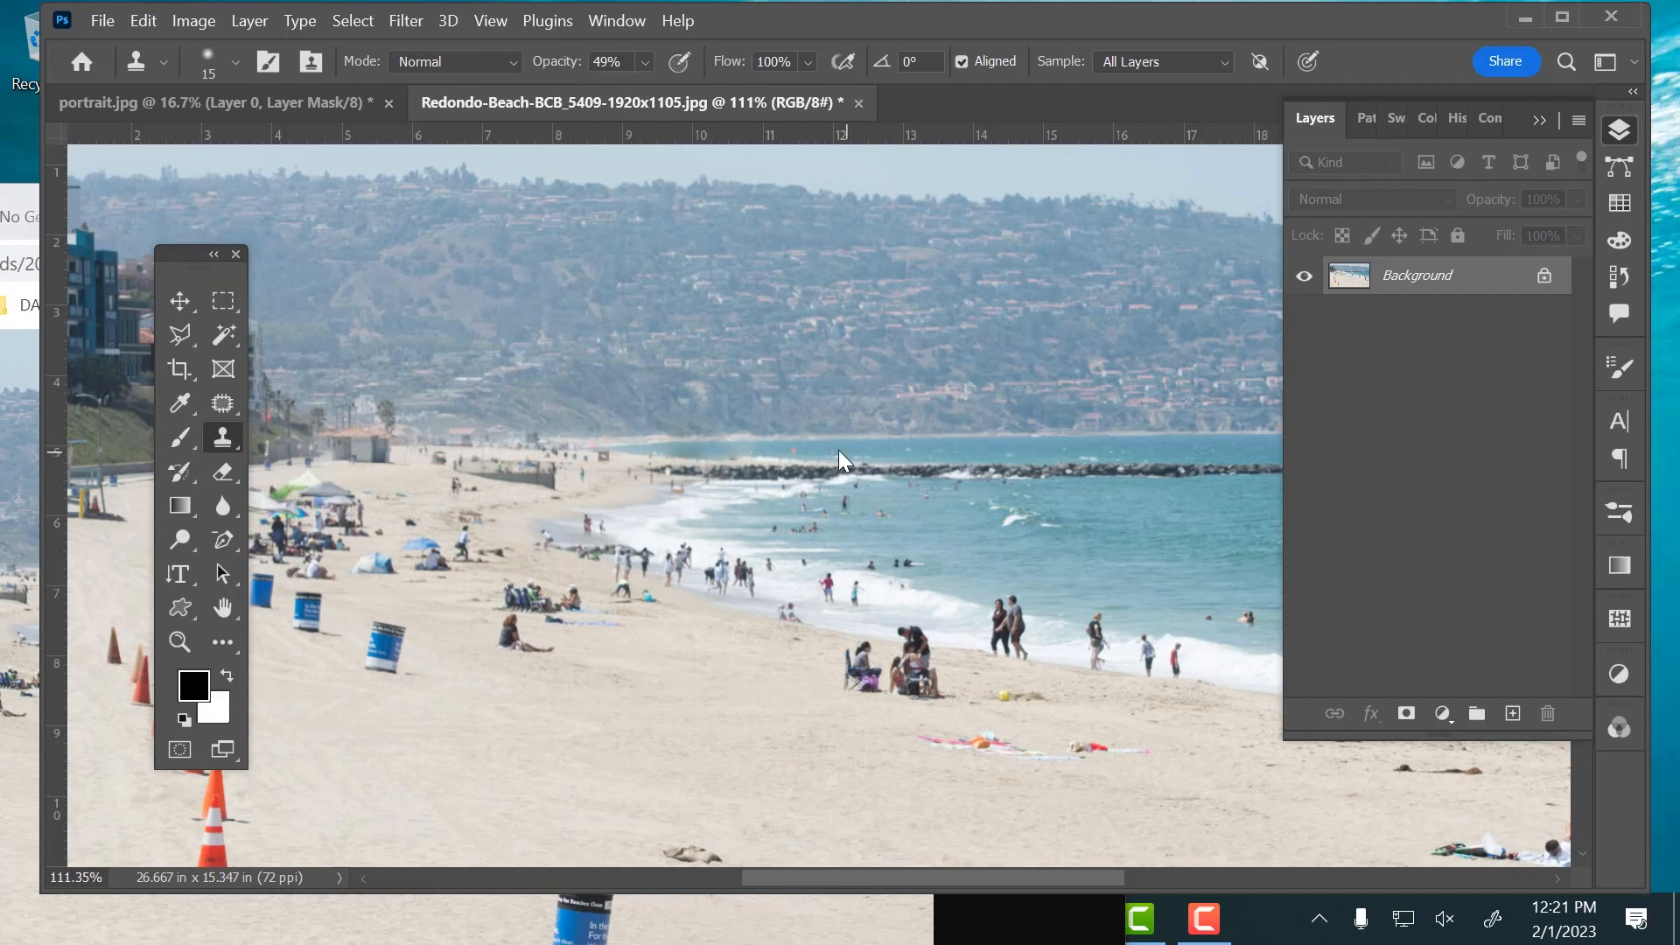
key("super")
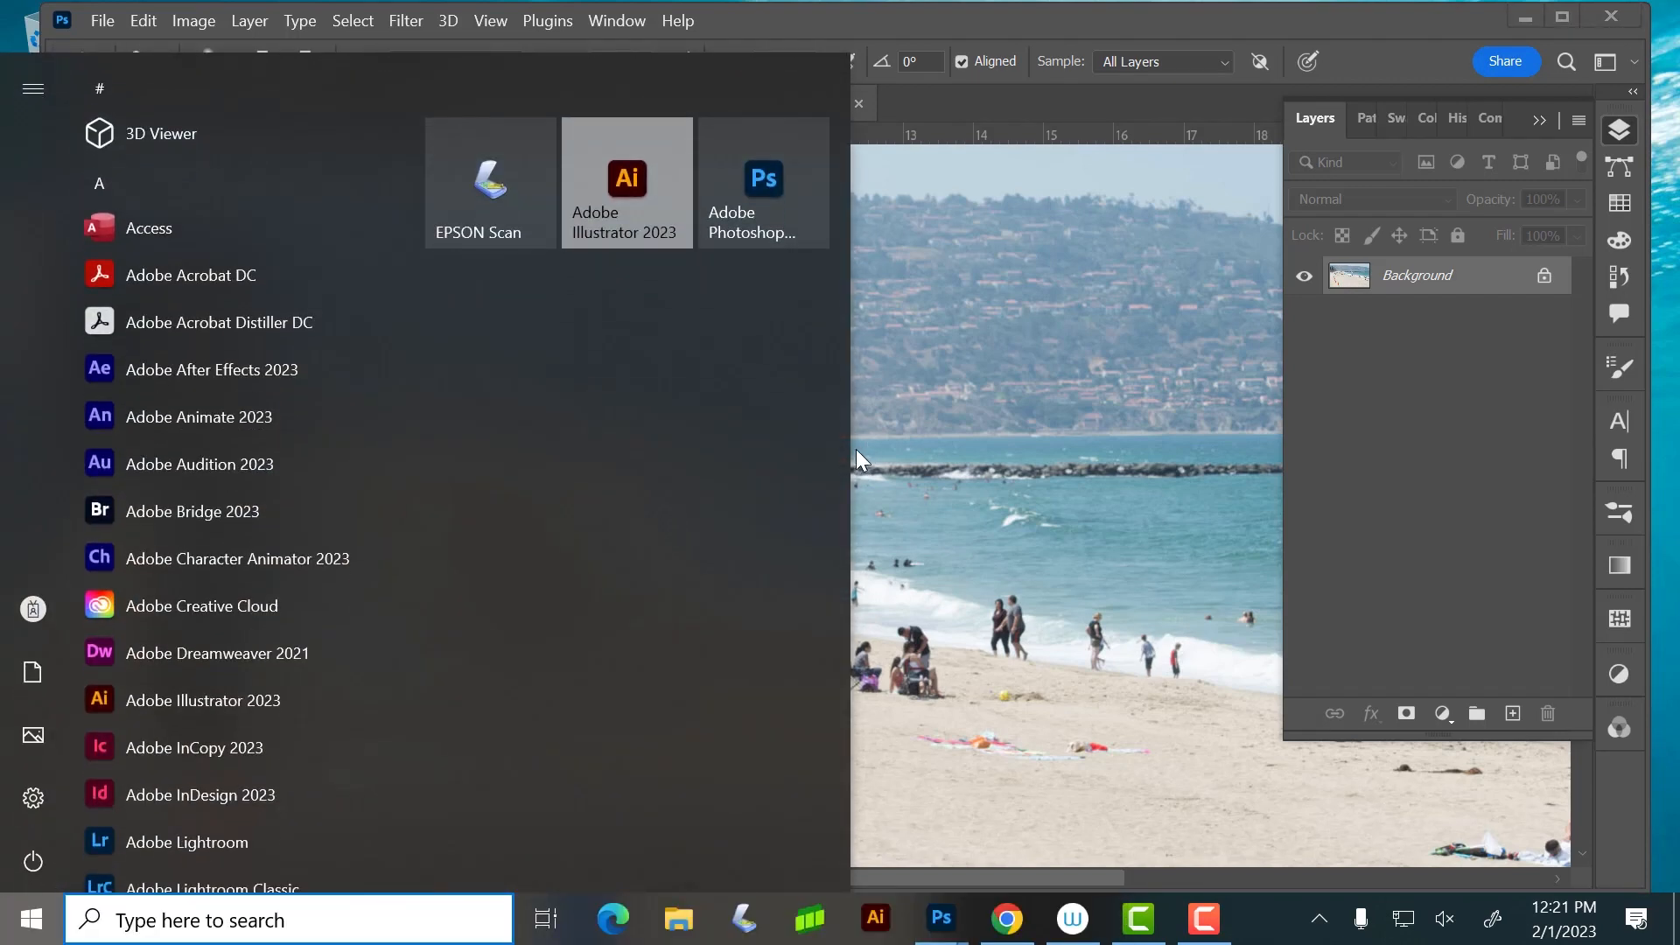
left_click(895, 442)
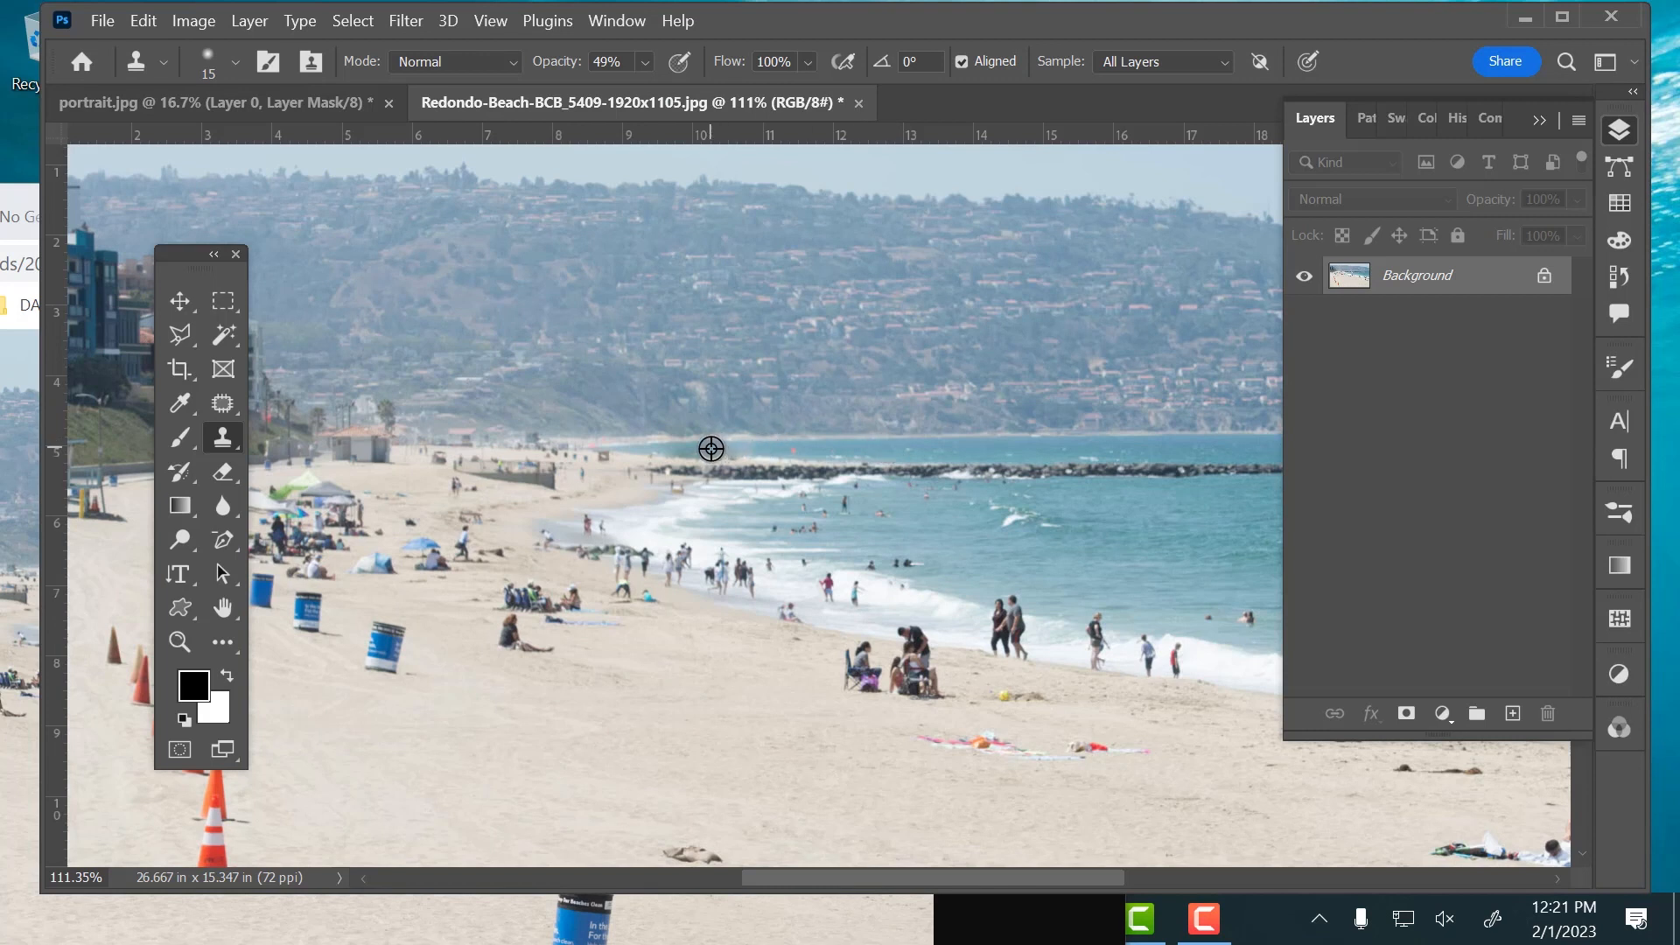
Clone clean shoreline over the remaining smudge at the landward end of the rock jetty
mouse_move(710, 448)
left_mouse_down()
mouse_move(669, 450)
mouse_move(771, 450)
mouse_move(704, 452)
left_mouse_up()
left_click(641, 449, "alt")
left_click_drag(660, 451, 689, 449)
left_click(634, 452, "alt")
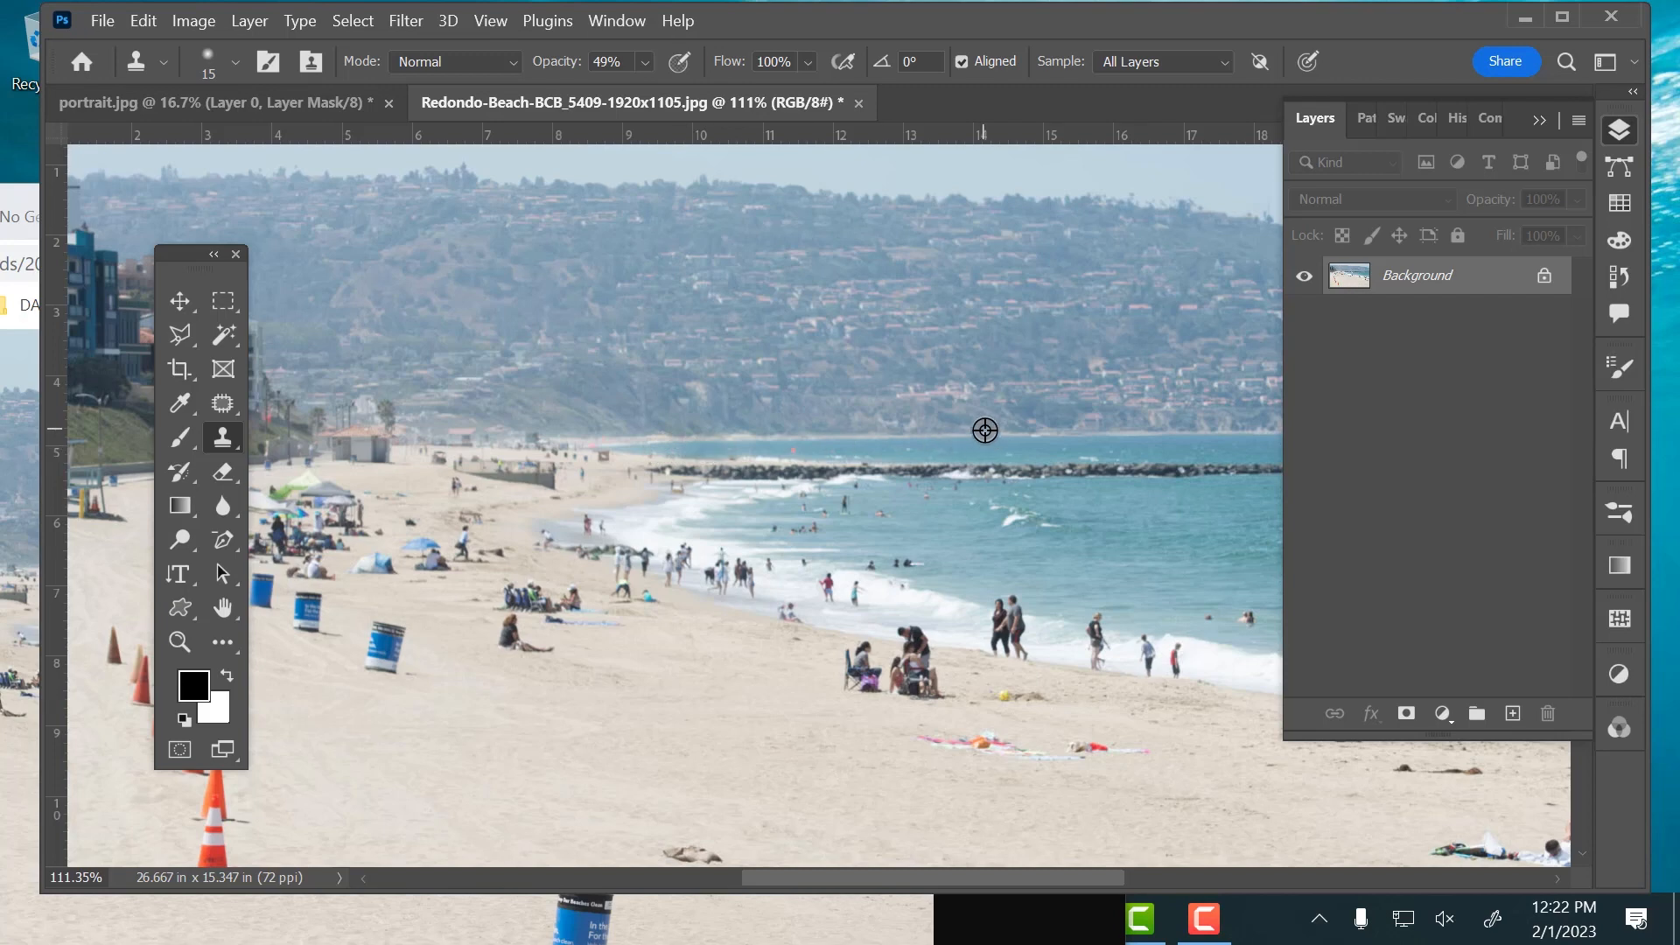
Remove the row of orange traffic cones from the sand with the Spot Healing Brush at 90 px
scroll(985, 431, "down", 2)
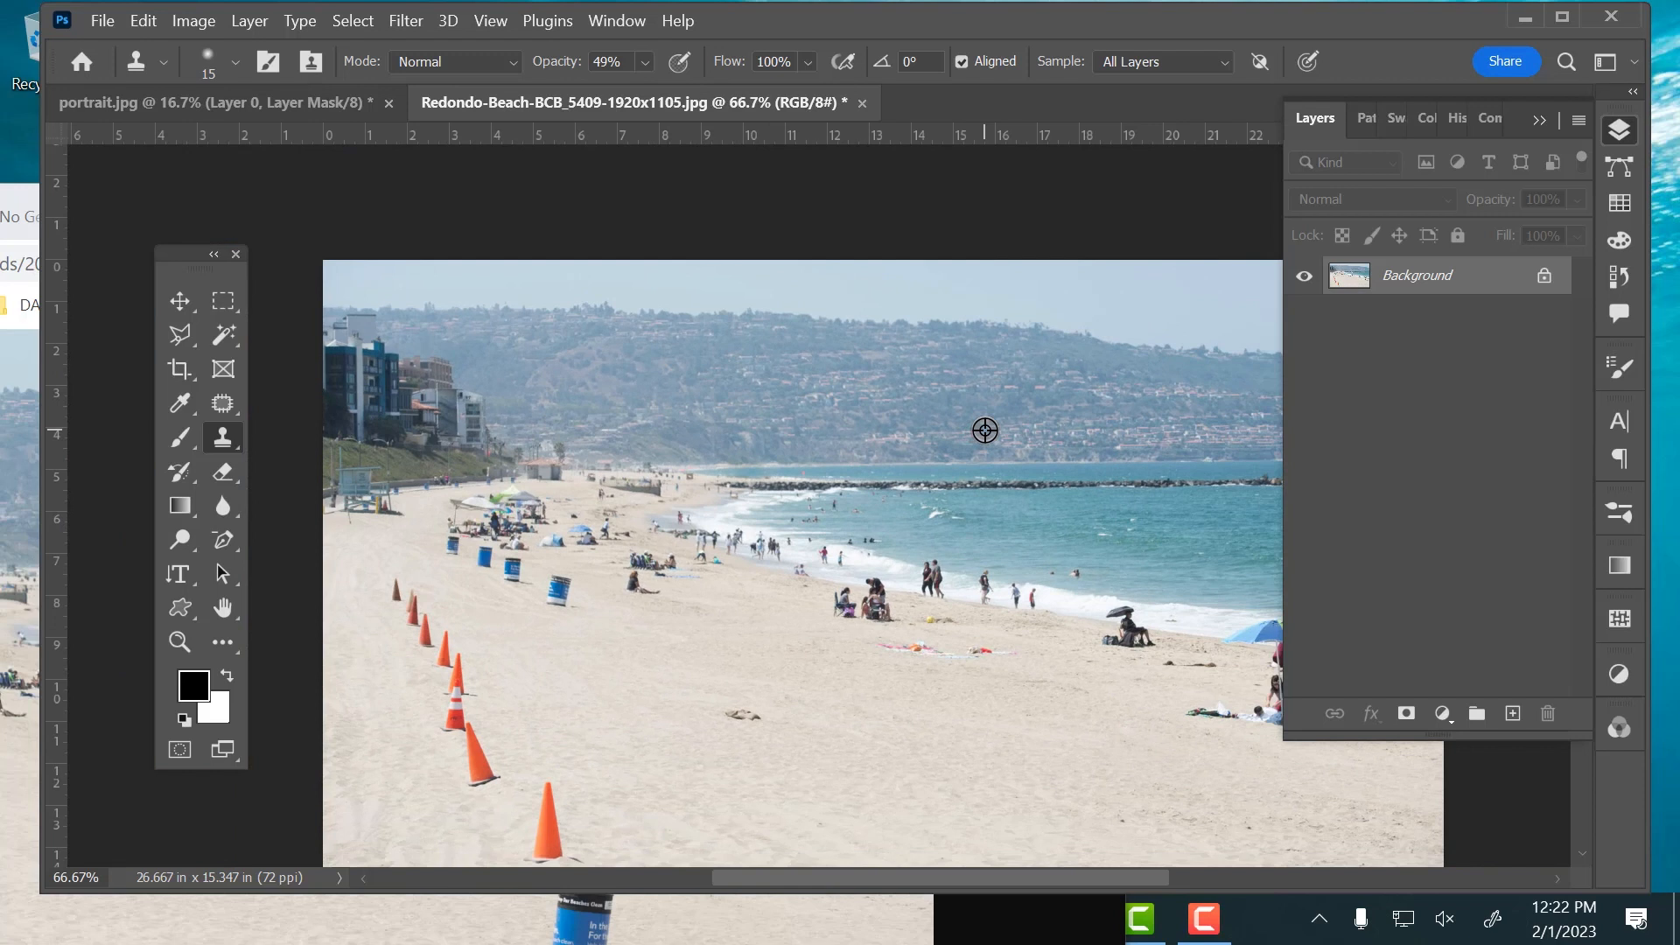
left_click_drag(503, 730, 614, 504)
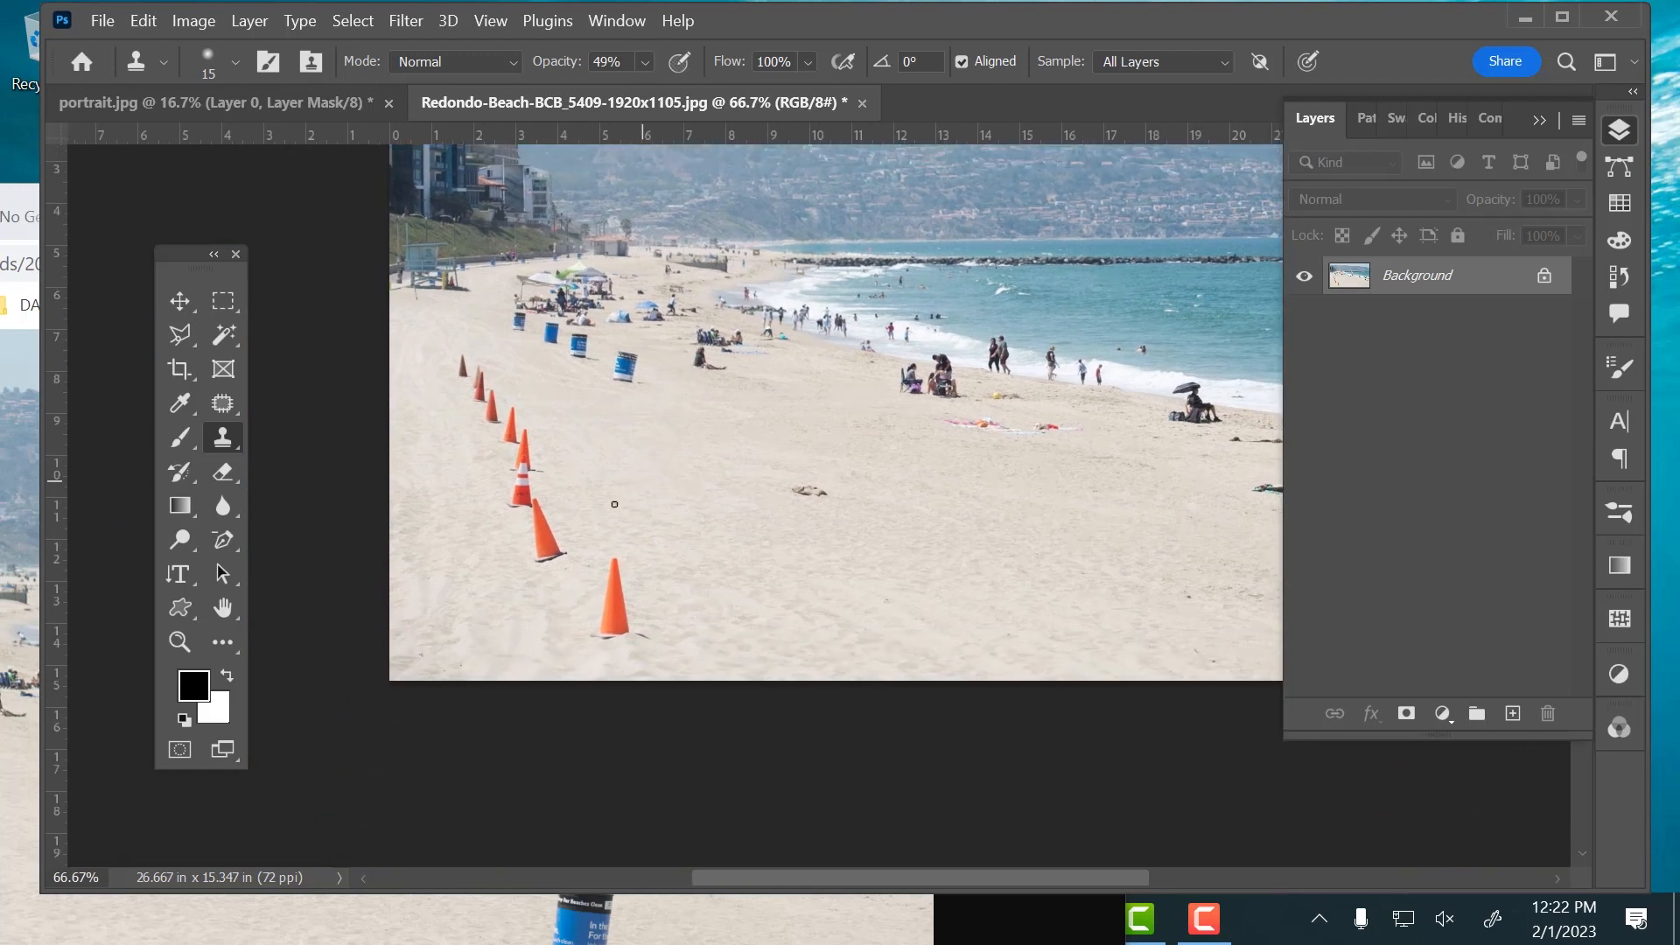
left_click(226, 402)
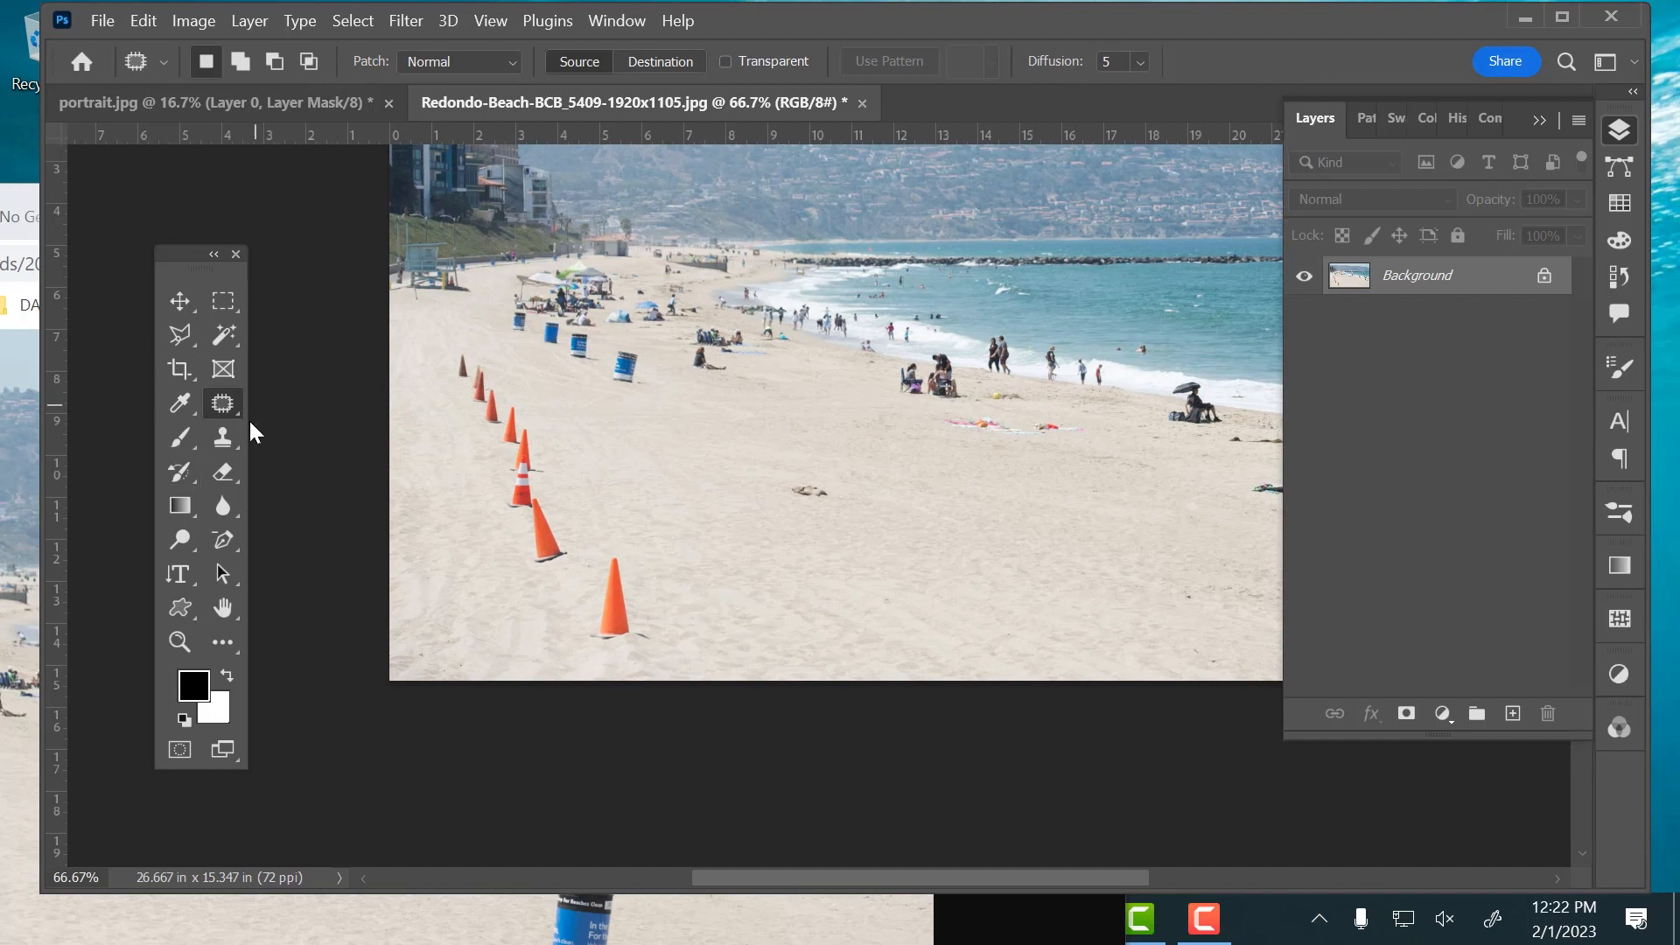
right_click(226, 402)
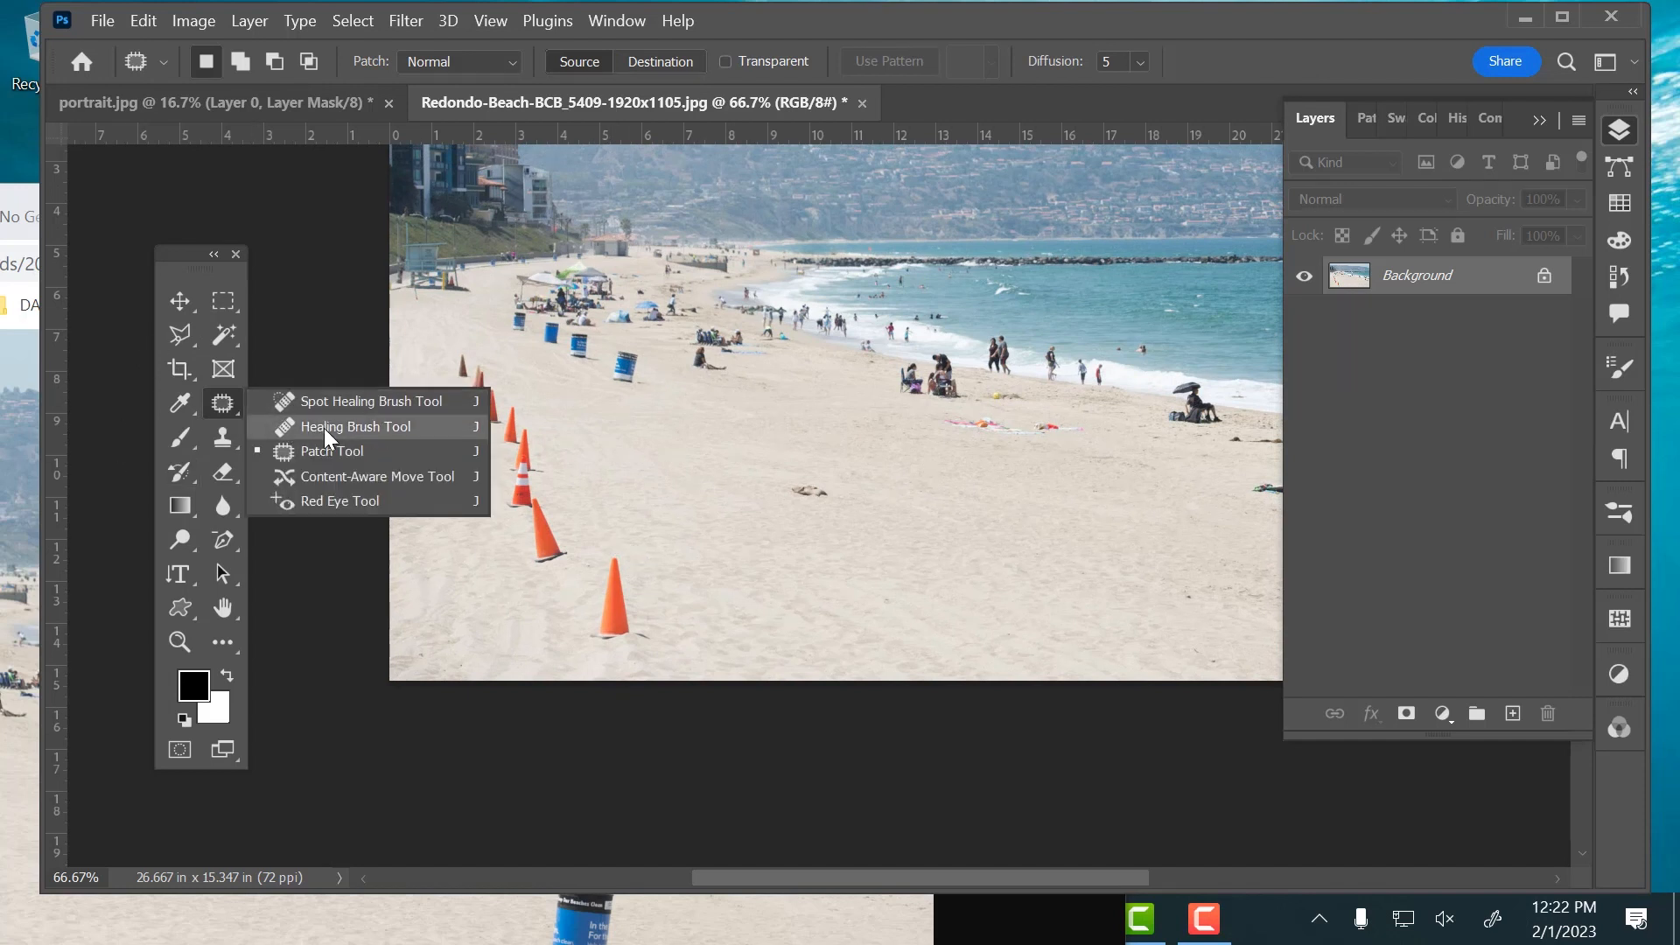
left_click(333, 395)
mouse_move(618, 552)
left_mouse_down()
mouse_move(616, 622)
mouse_move(596, 636)
mouse_move(650, 622)
mouse_move(584, 627)
mouse_move(616, 556)
mouse_move(633, 621)
left_mouse_up()
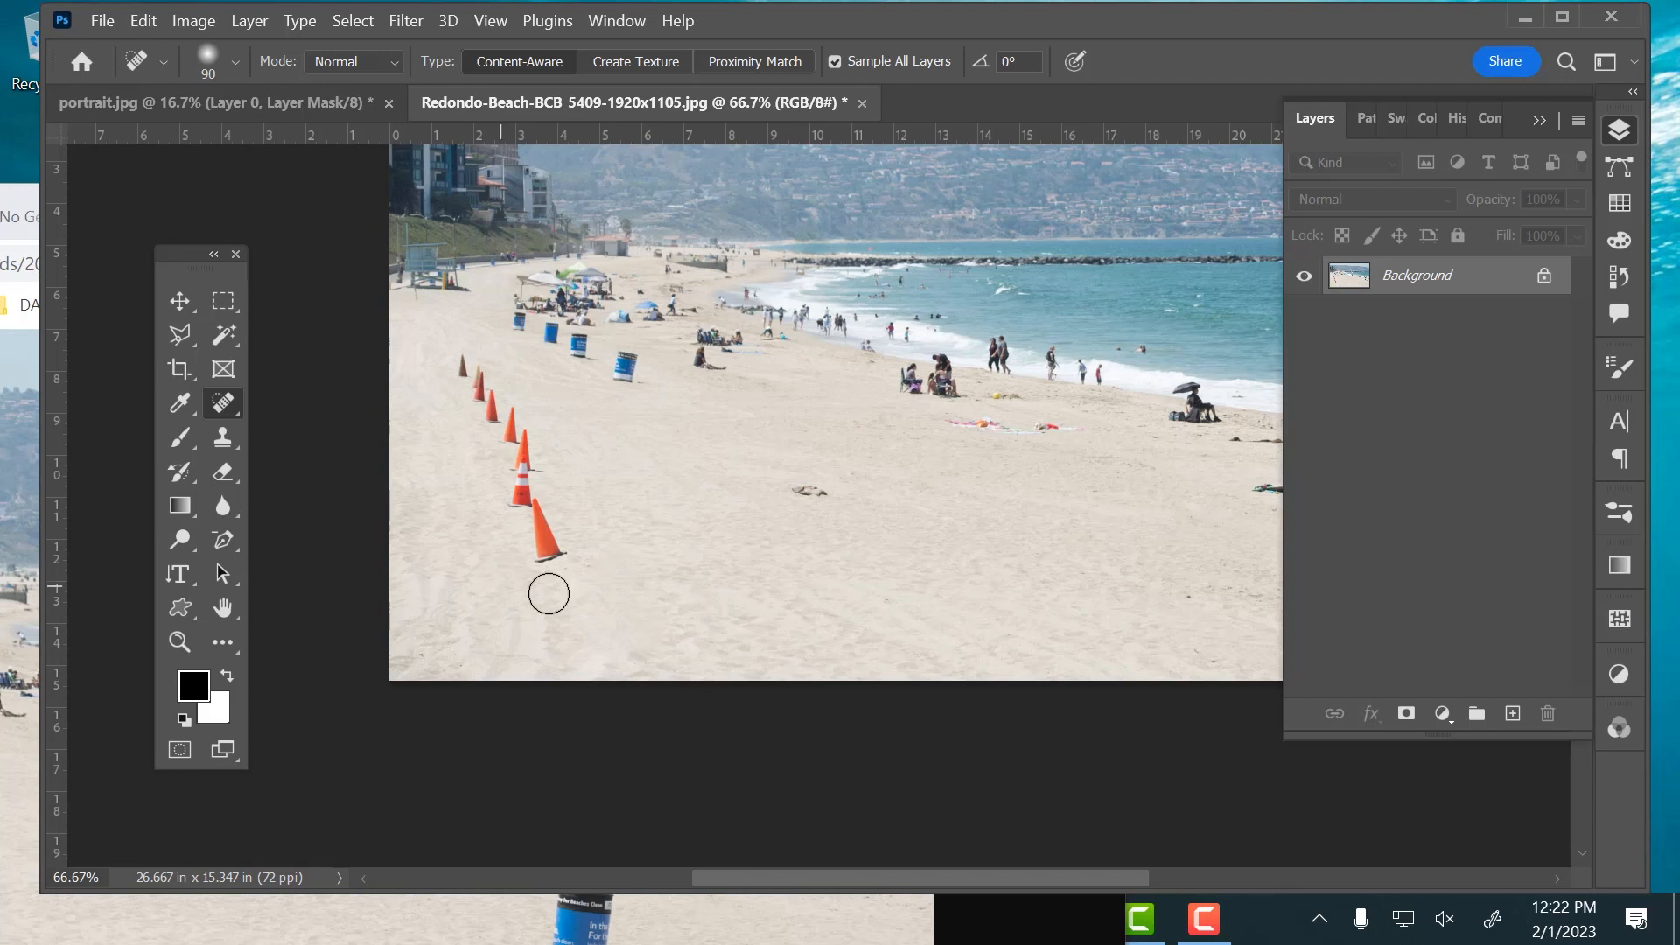
mouse_move(559, 555)
left_mouse_down()
mouse_move(521, 443)
mouse_move(457, 362)
mouse_move(515, 504)
mouse_move(568, 563)
mouse_move(455, 363)
mouse_move(539, 433)
left_mouse_up()
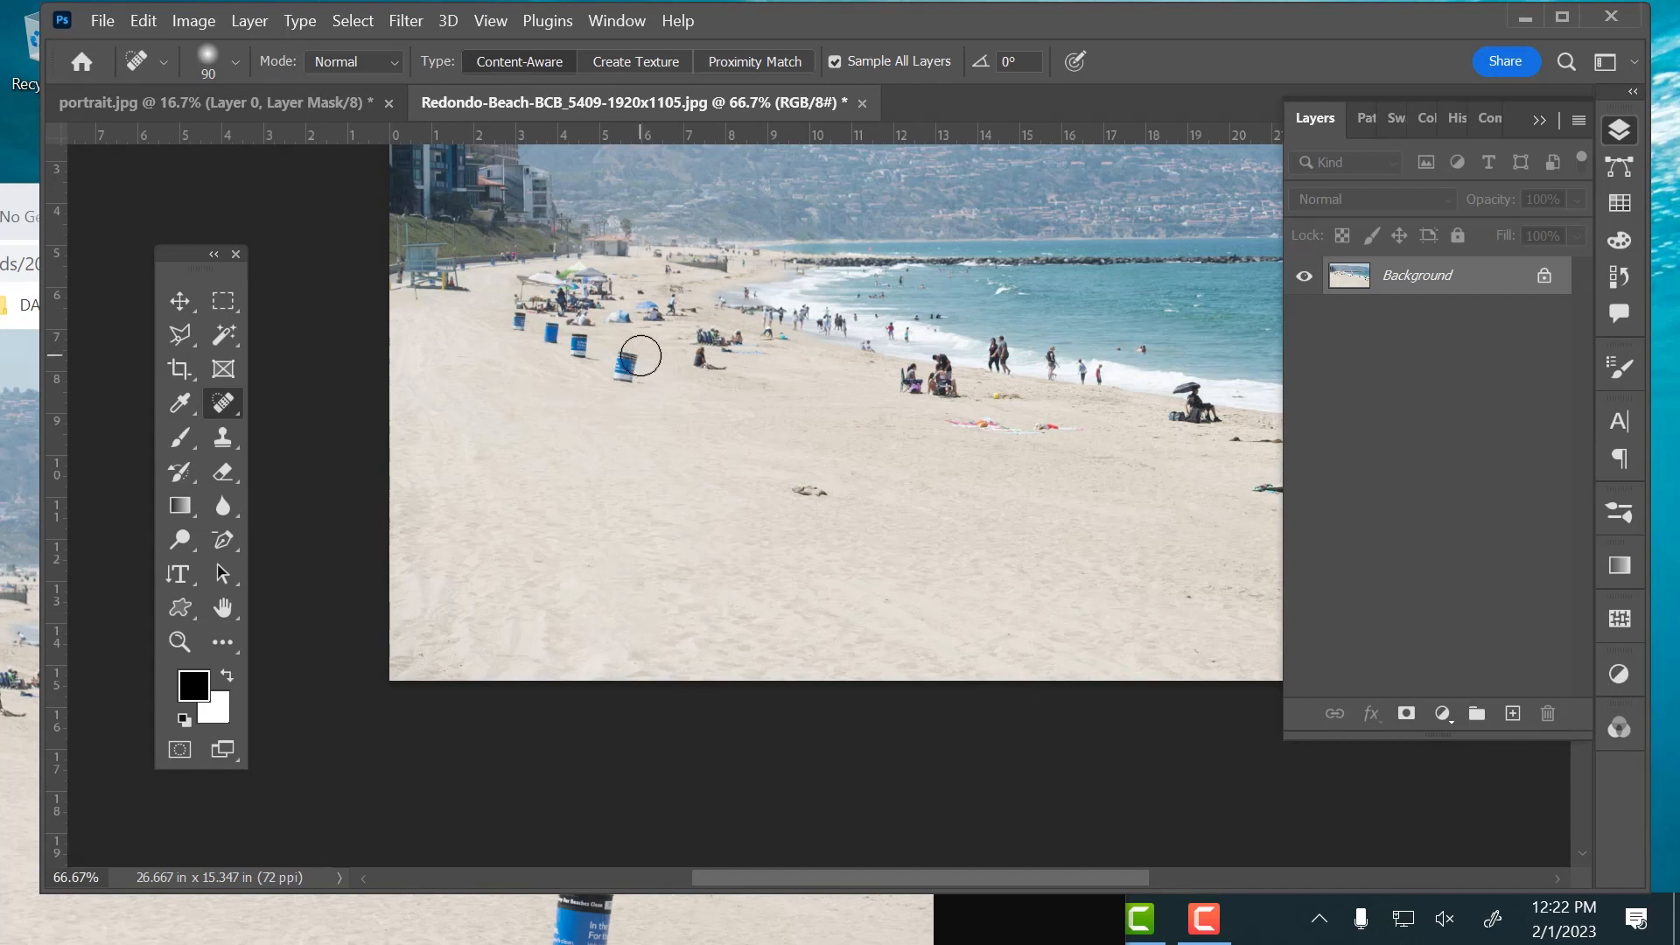
Heal away the remaining blue trash cans on the sand, reducing the Spot Healing Brush to 50 px
mouse_move(630, 353)
left_mouse_down()
mouse_move(576, 348)
mouse_move(581, 360)
mouse_move(573, 334)
mouse_move(553, 330)
mouse_move(545, 353)
mouse_move(555, 327)
mouse_move(558, 348)
mouse_move(497, 315)
left_mouse_up()
key("bracketleft")
key("bracketleft")
key("bracketleft")
key("bracketleft")
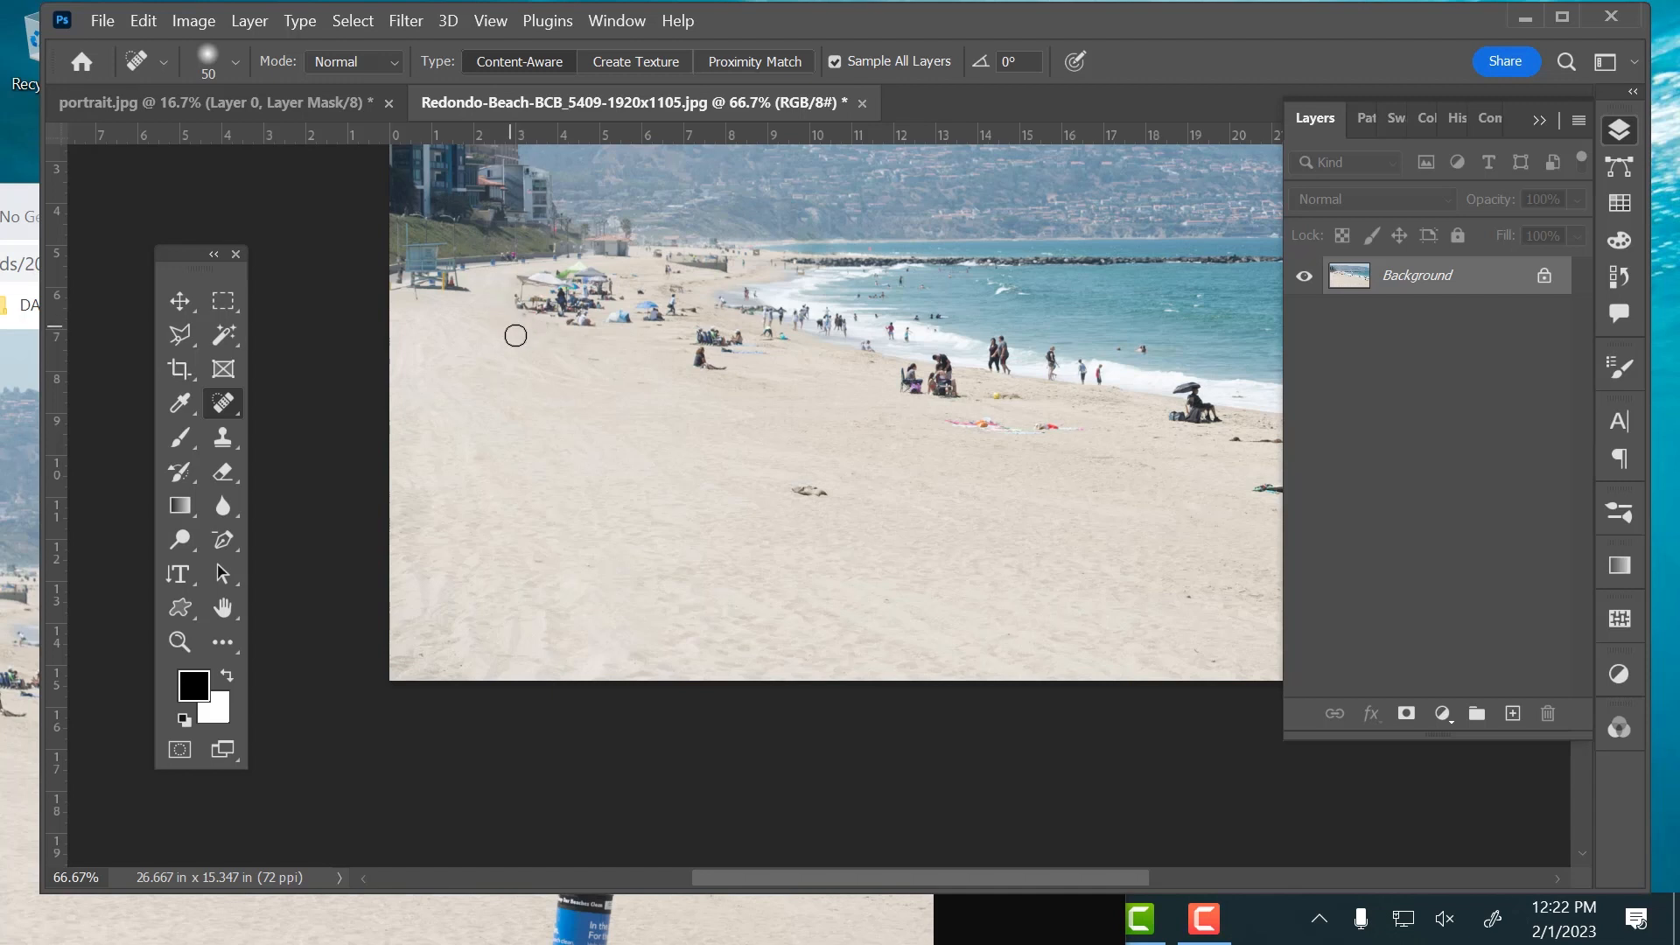
left_click(524, 318)
Switch to the Healing Brush and lower its hardness to the minimum for a soft edge
right_click(218, 396)
left_click(337, 426)
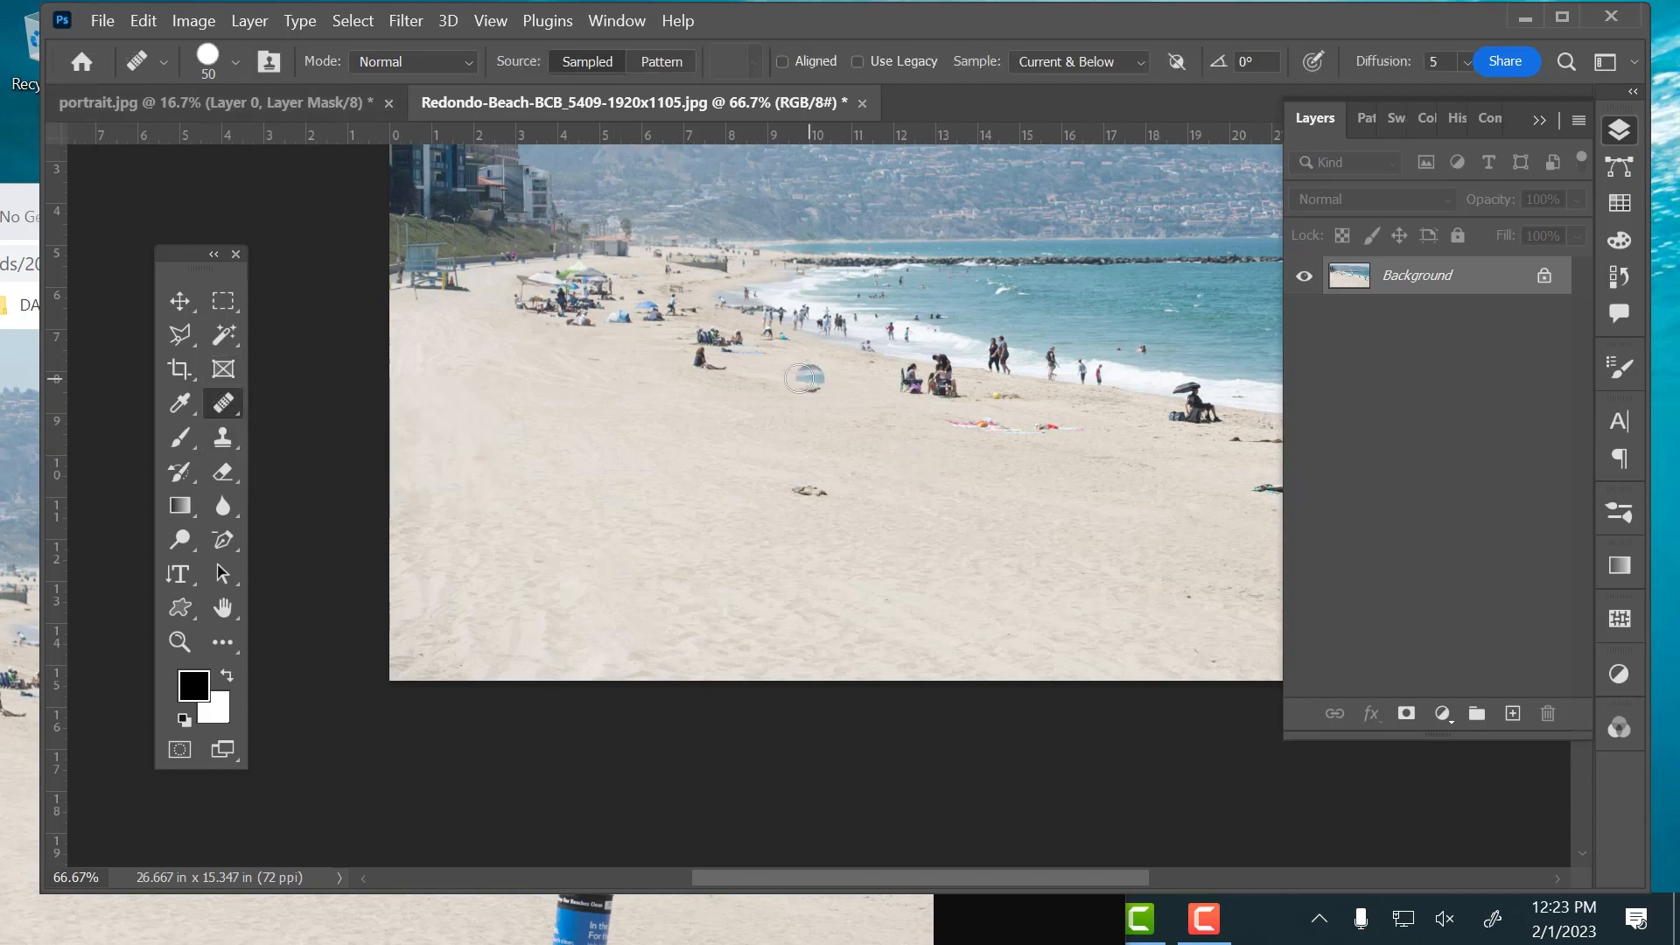
key("alt")
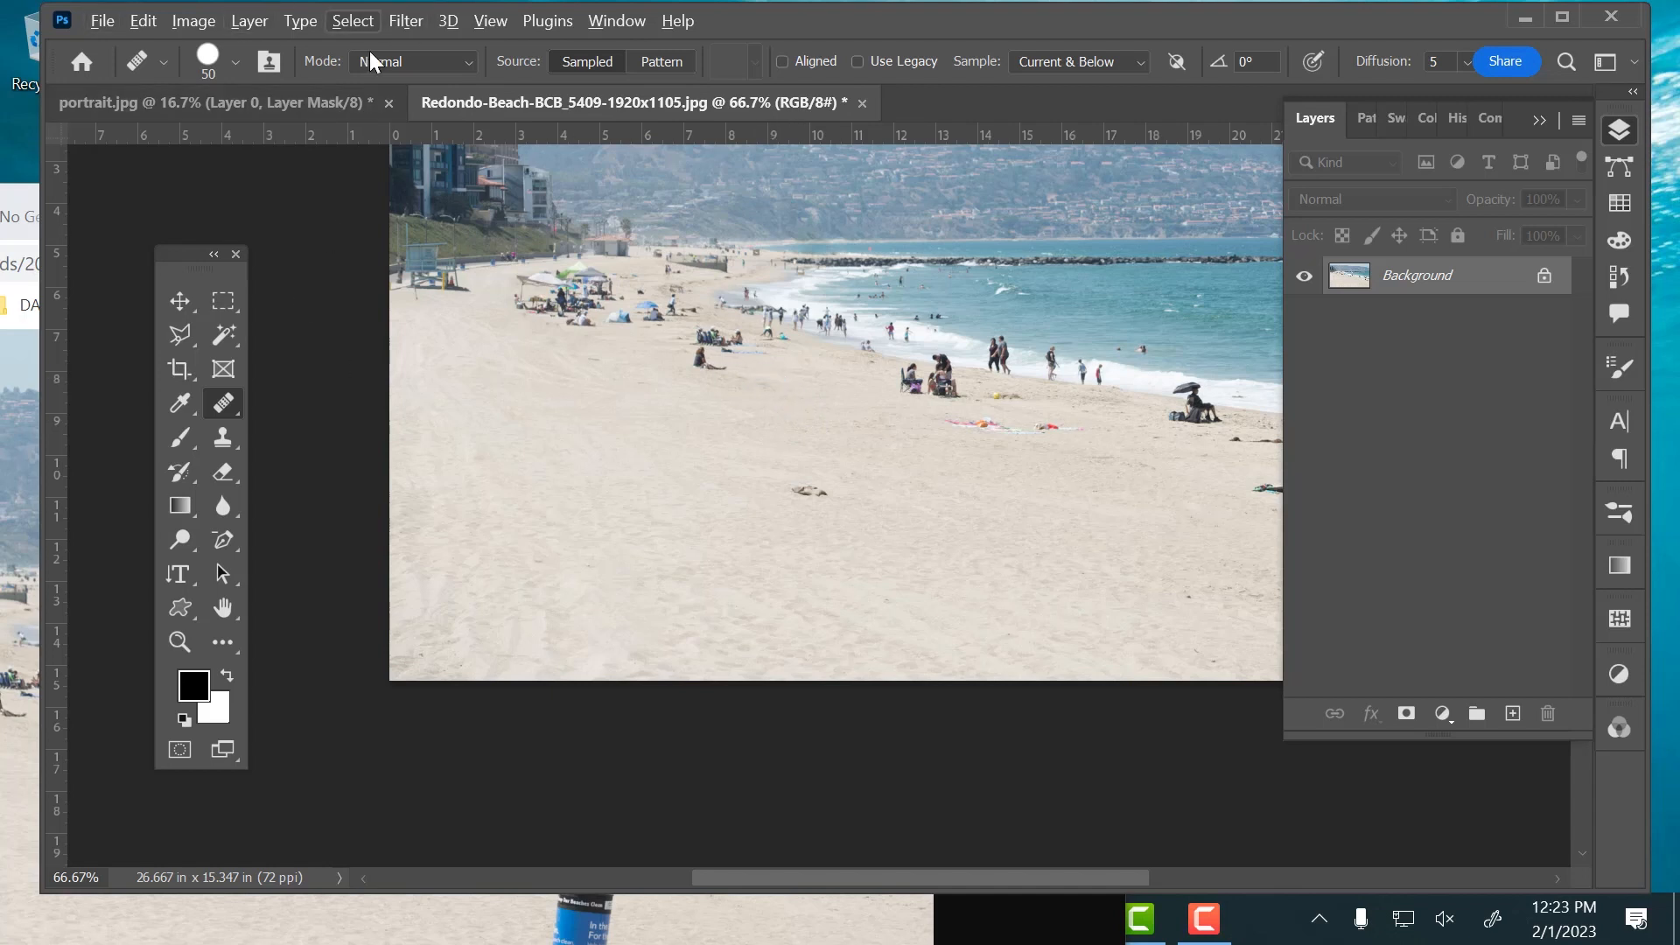
left_click(236, 59)
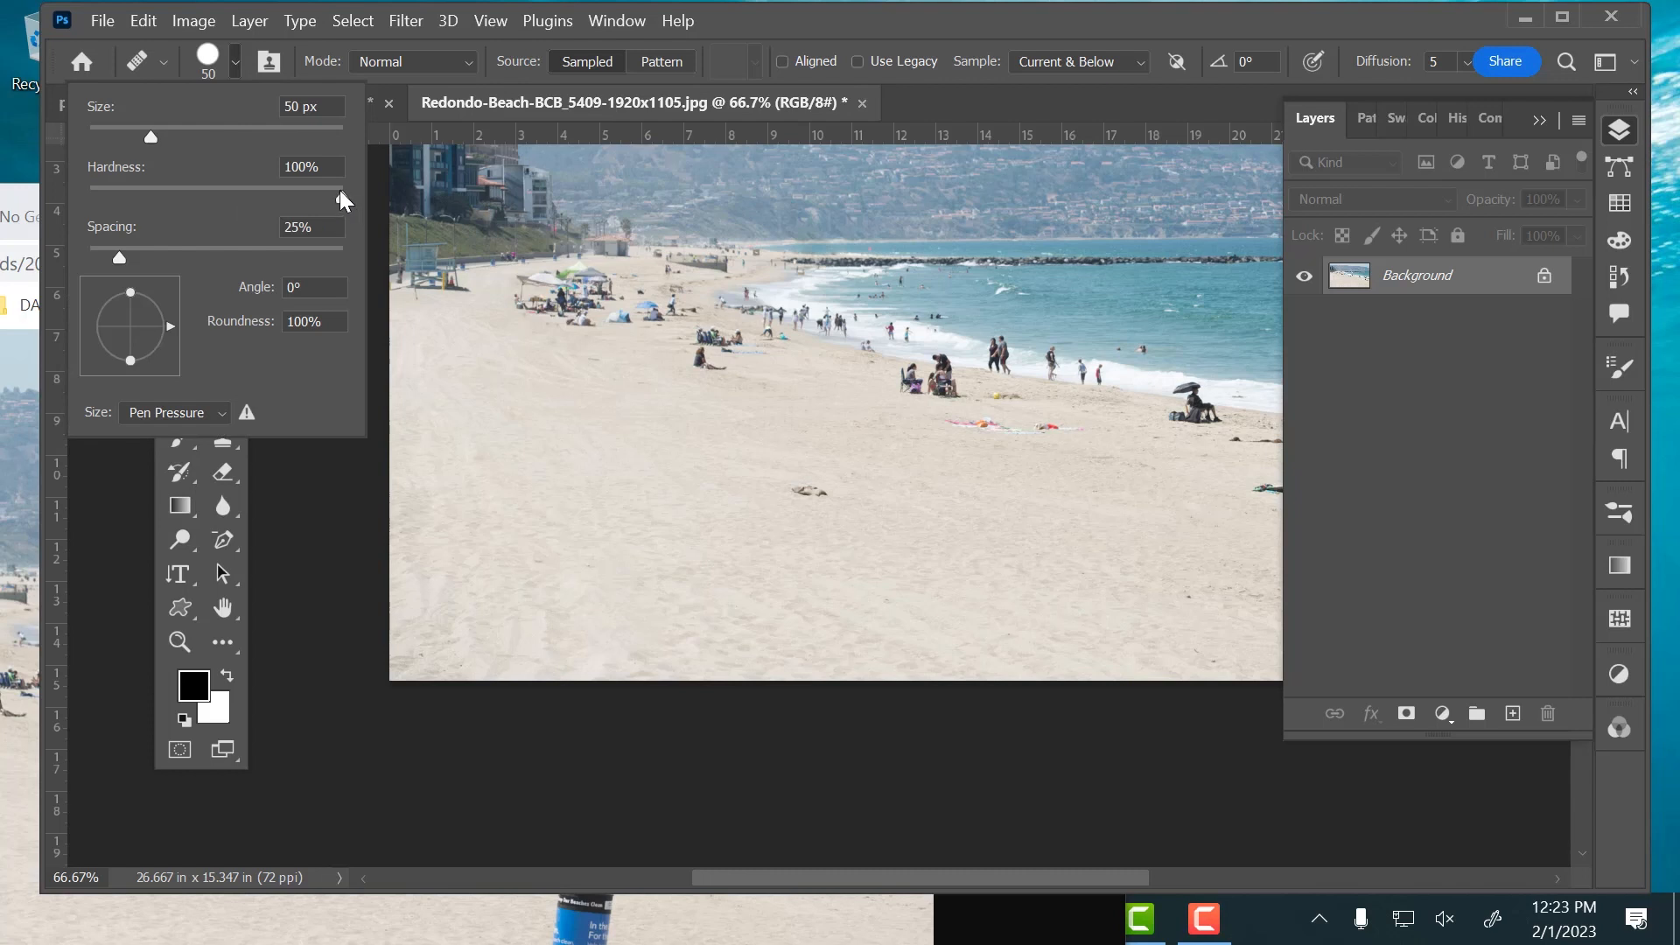
left_click_drag(340, 192, 39, 192)
left_click(842, 14)
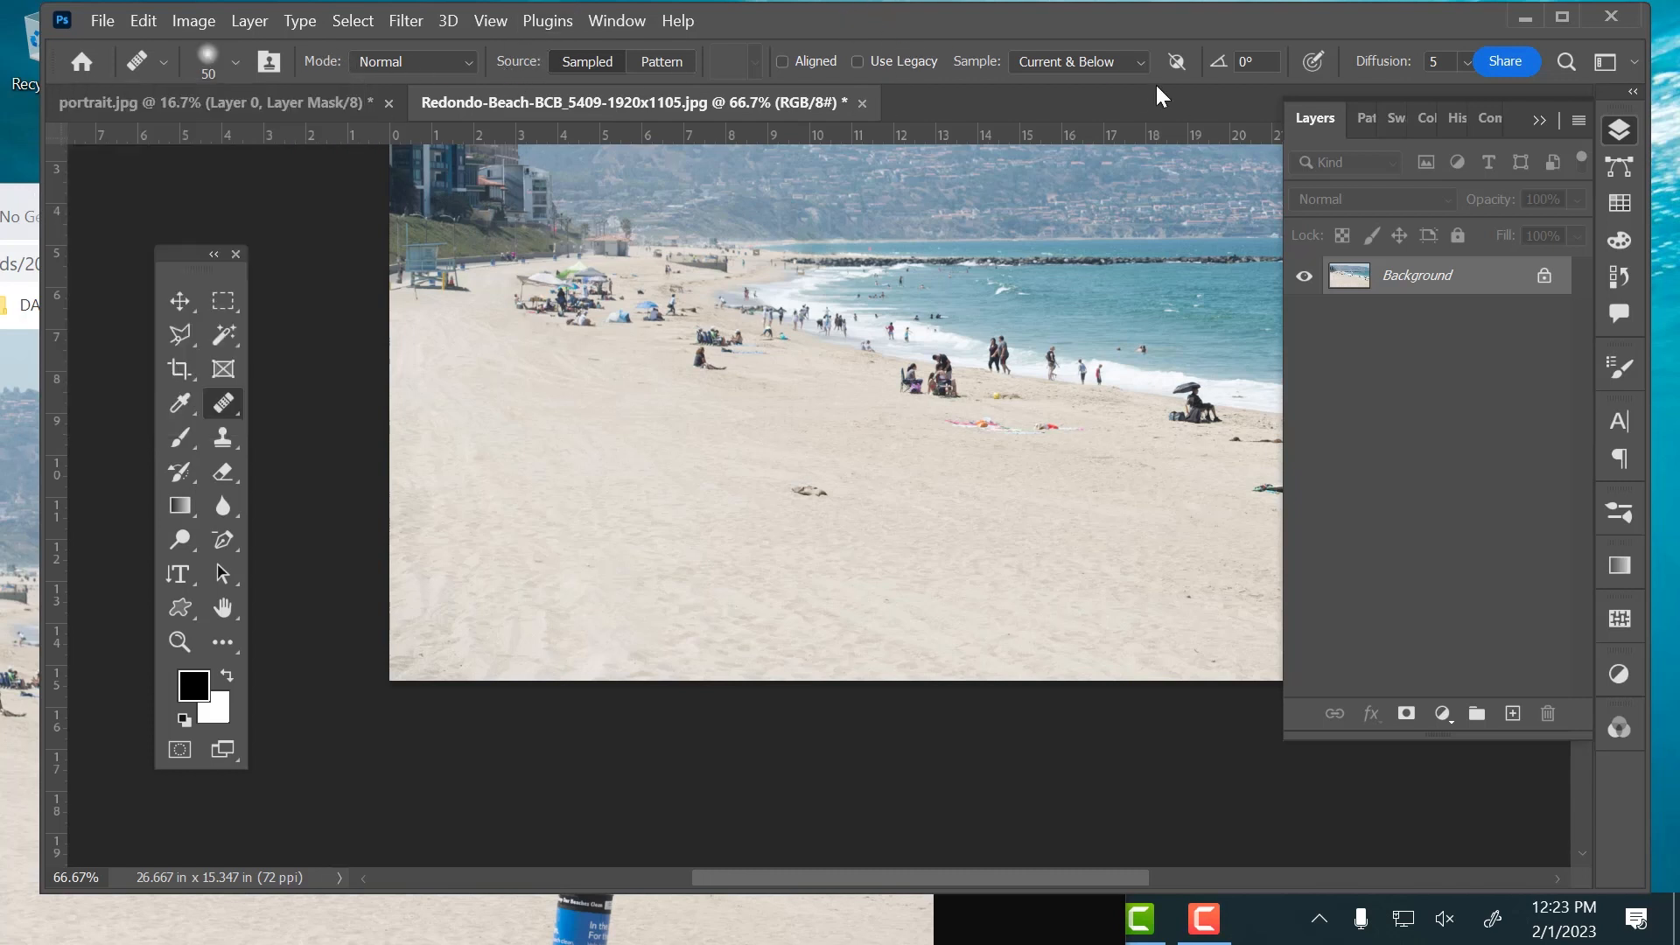
Add a new layer and paint sampled sand over the lone seated person on the open beach with an 80 px Healing Brush
left_click(1513, 713)
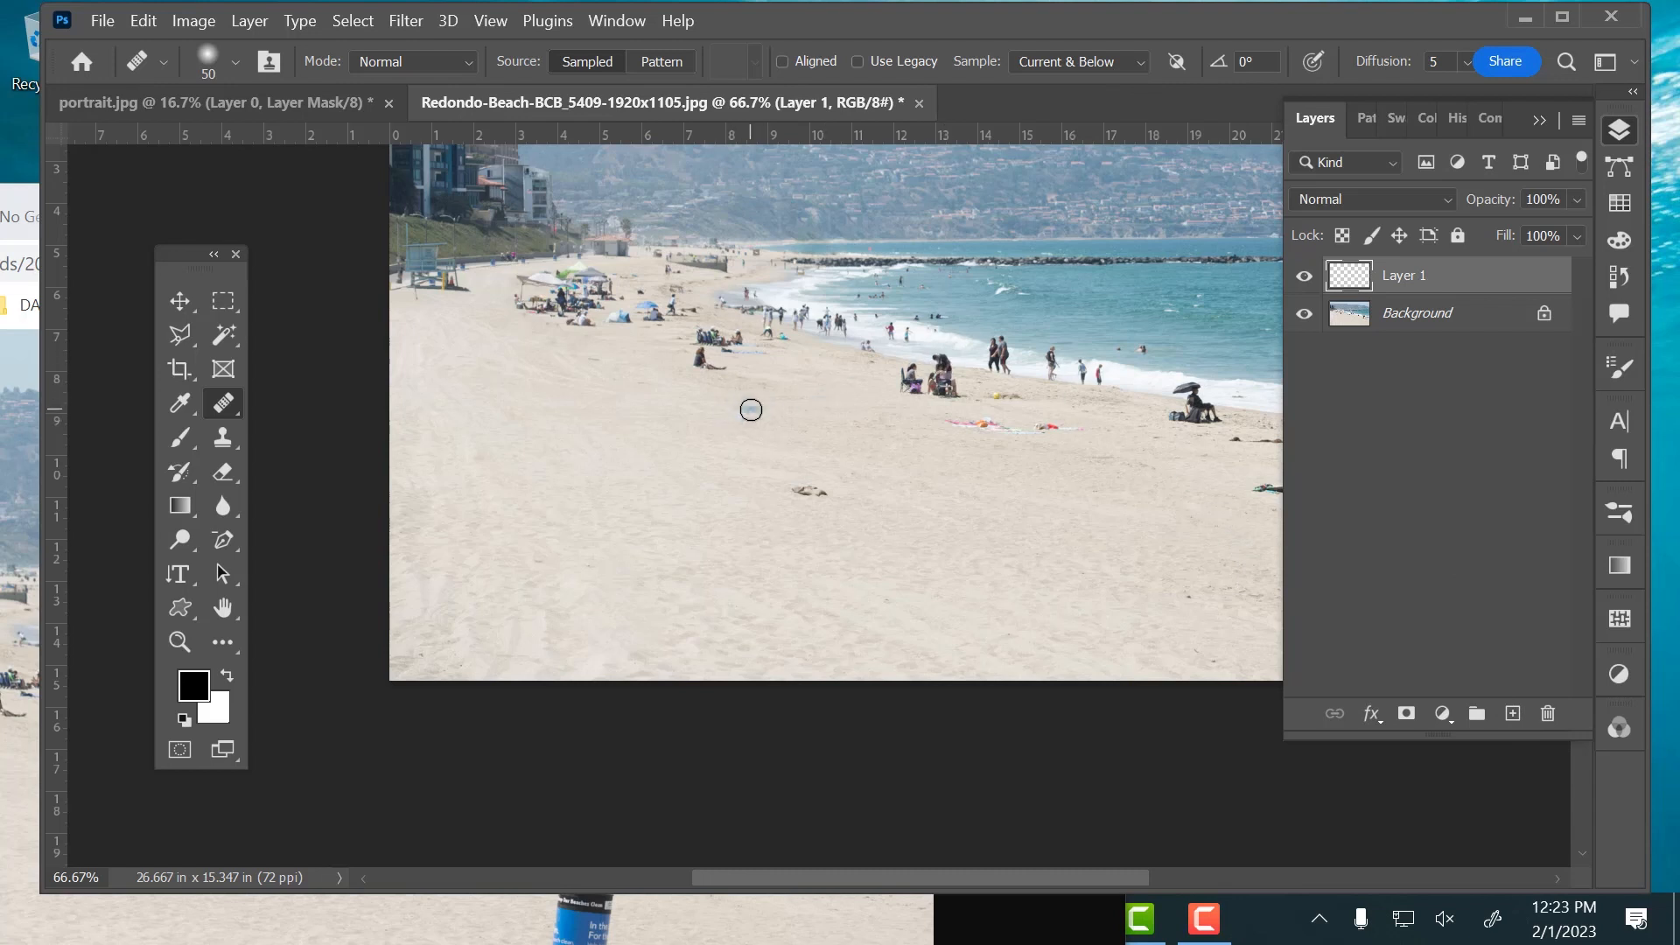
key("bracketright")
key("bracketright")
key("alt")
left_click(709, 359)
left_click(692, 366)
mouse_move(723, 372)
left_mouse_down()
mouse_move(679, 362)
mouse_move(715, 347)
left_mouse_up()
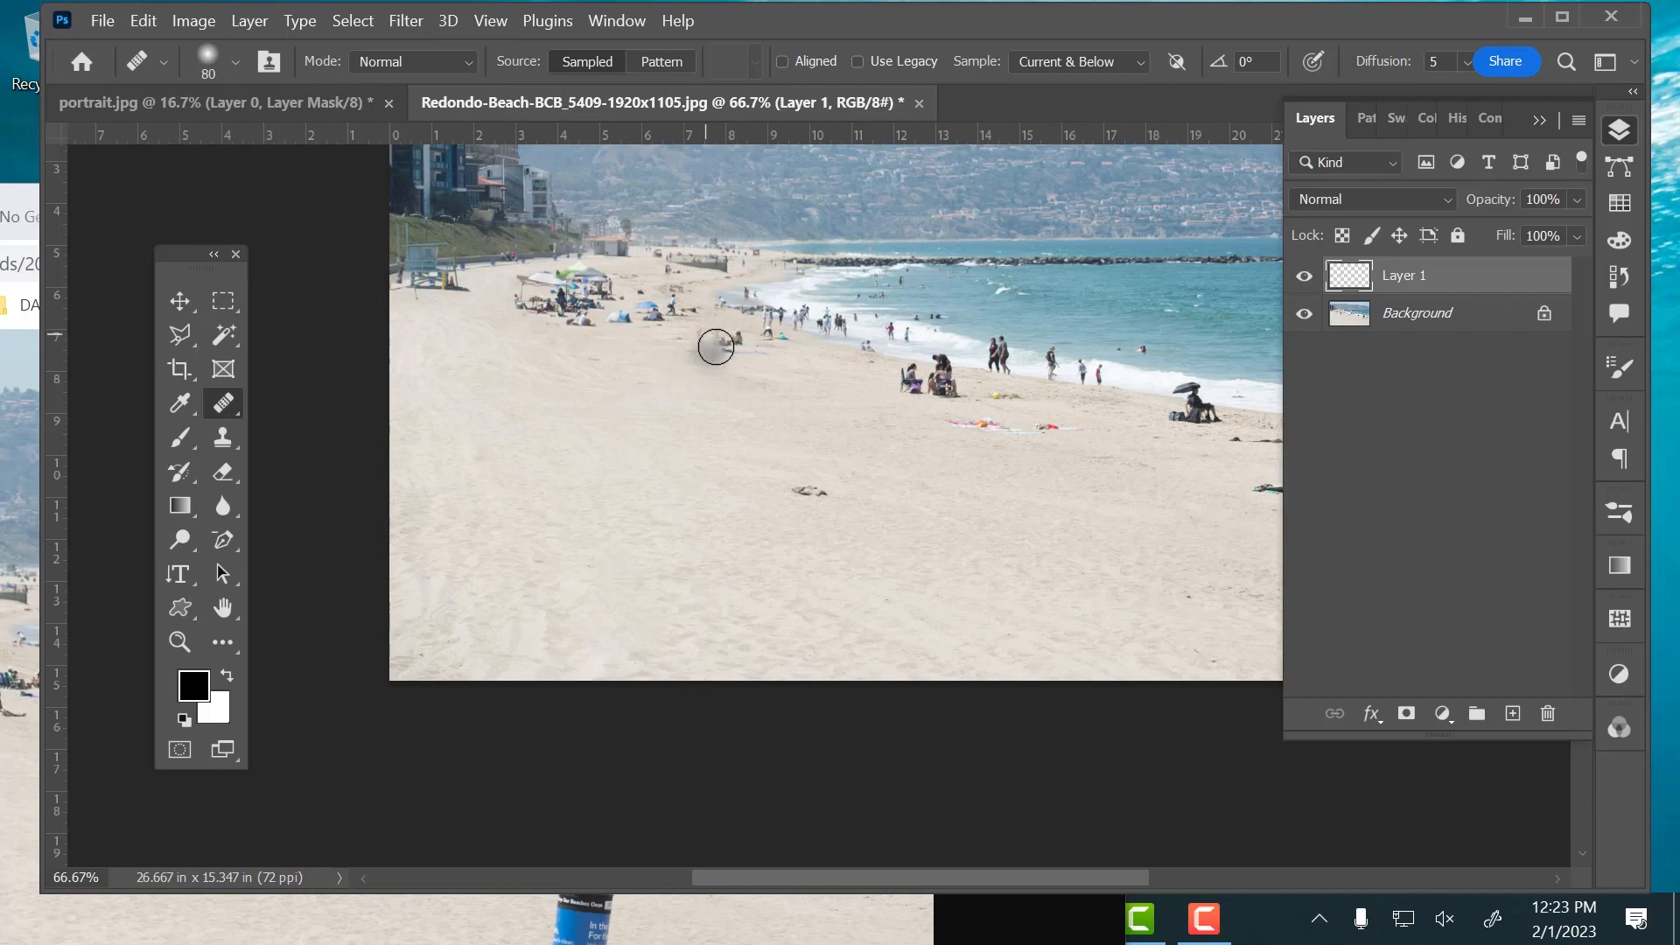
Clean up the remaining traces of the lone seated person with a 40 px Healing Brush sampling nearby sand
key("super")
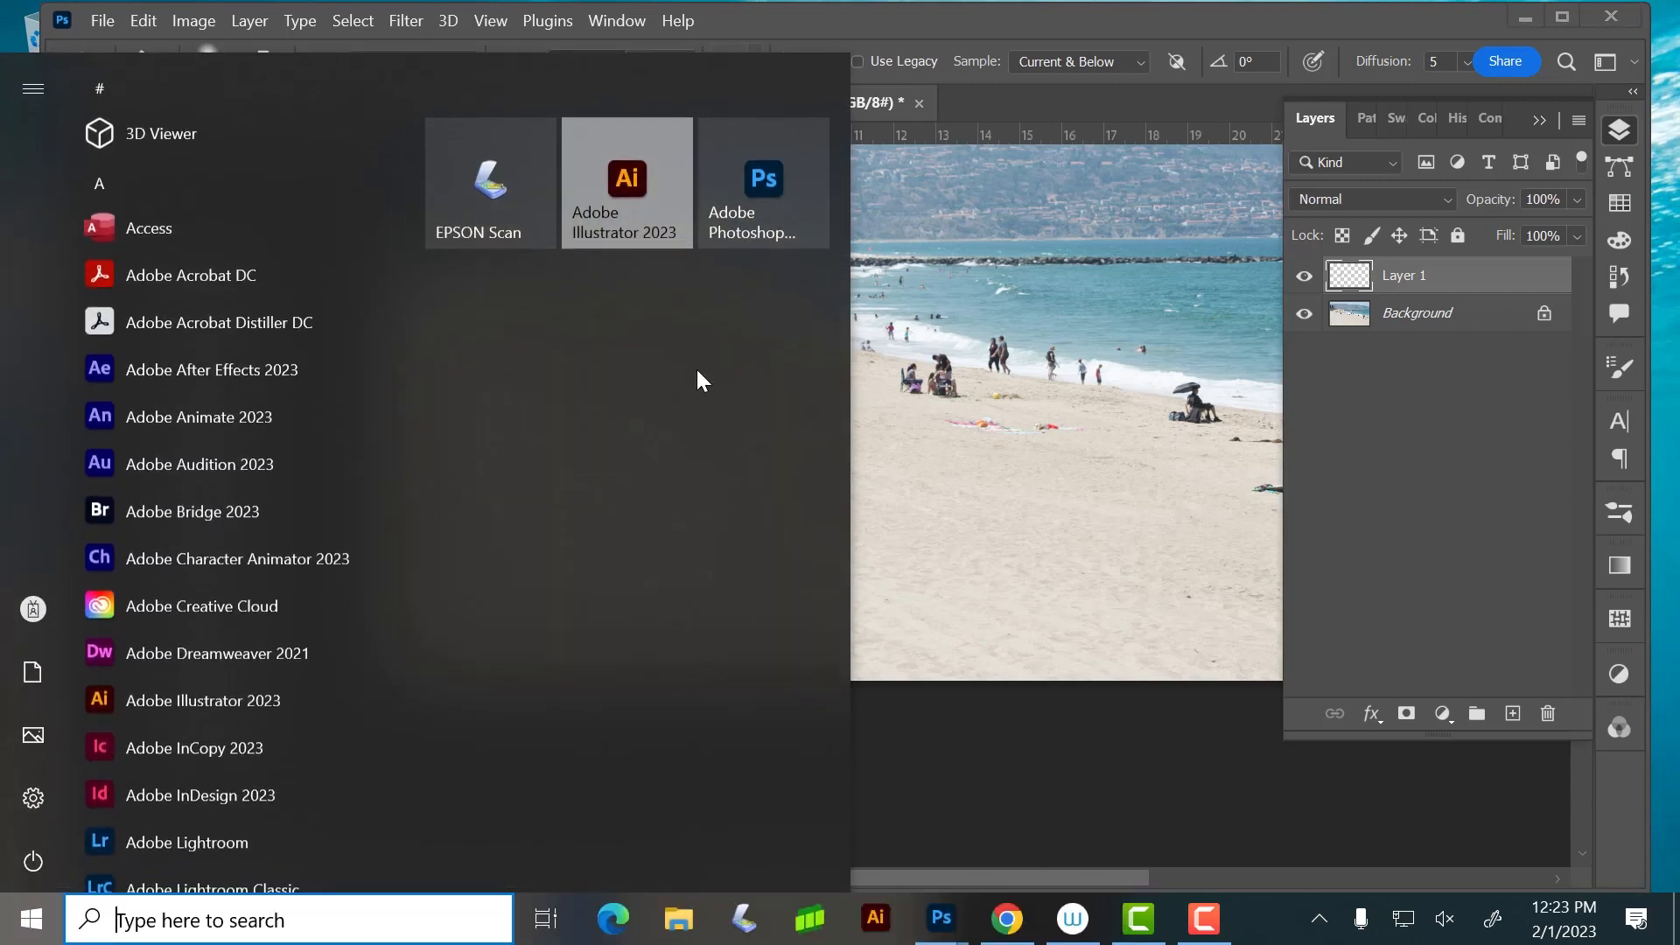
left_click(952, 438)
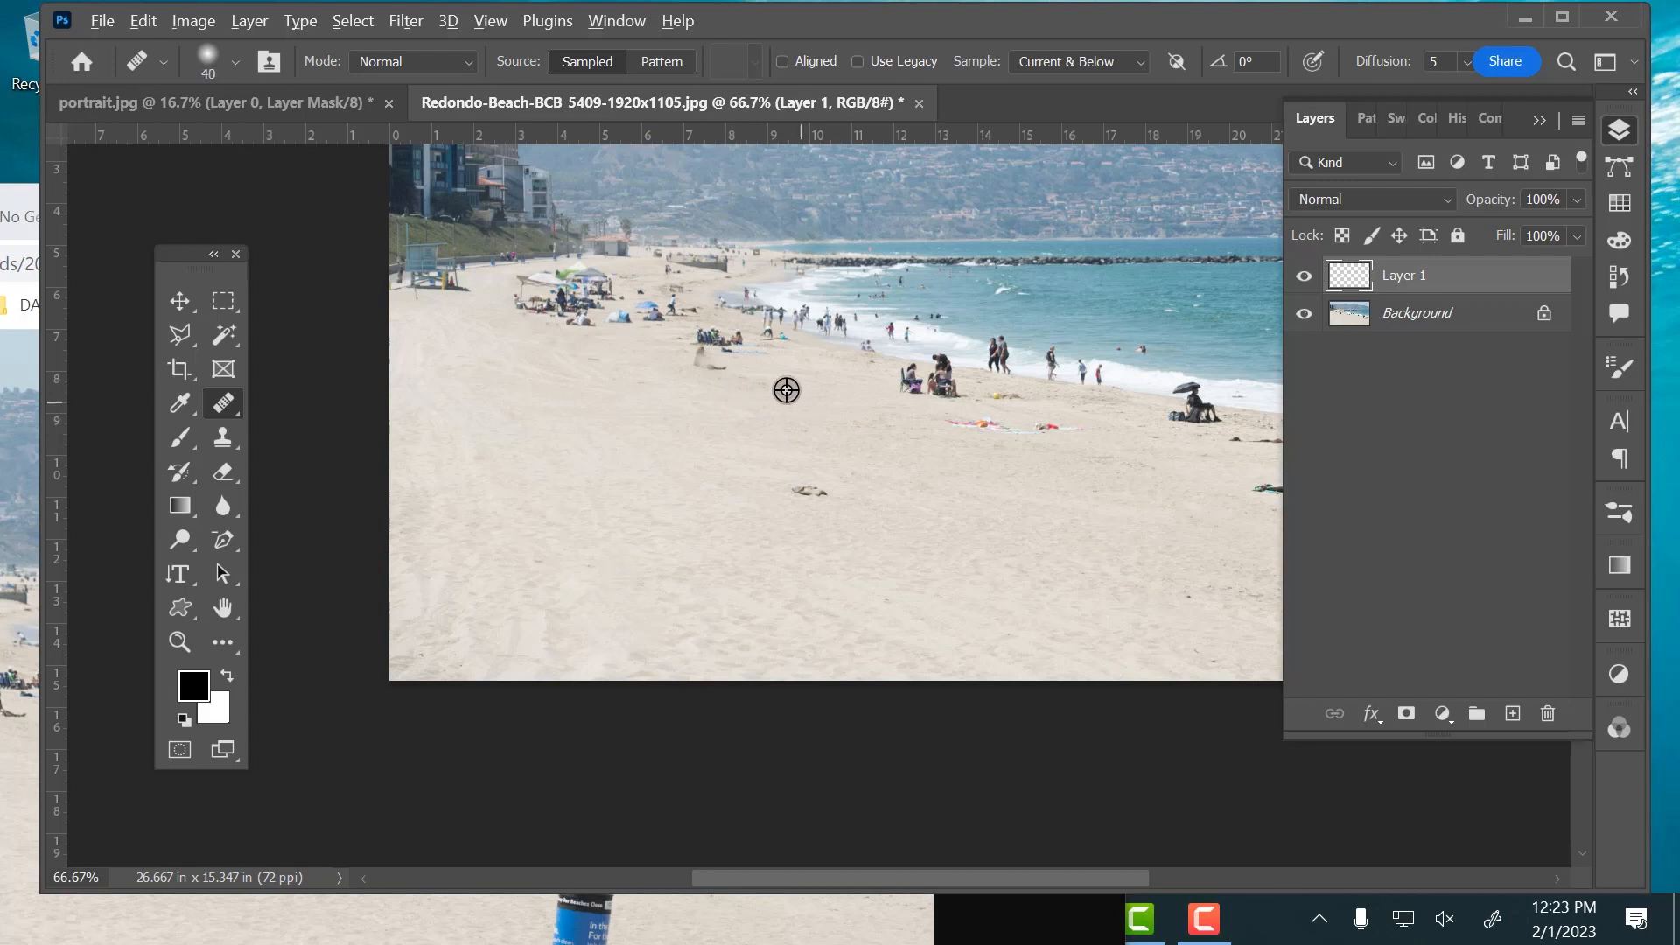
mouse_move(733, 370)
left_mouse_down()
mouse_move(678, 355)
mouse_move(708, 355)
left_mouse_up()
left_click(668, 370, "alt")
left_click(689, 367, "alt")
Heal out the colorful towels near the waterline and the small dark mound in the middle of the sand using sampled sand
left_click(930, 428, "alt")
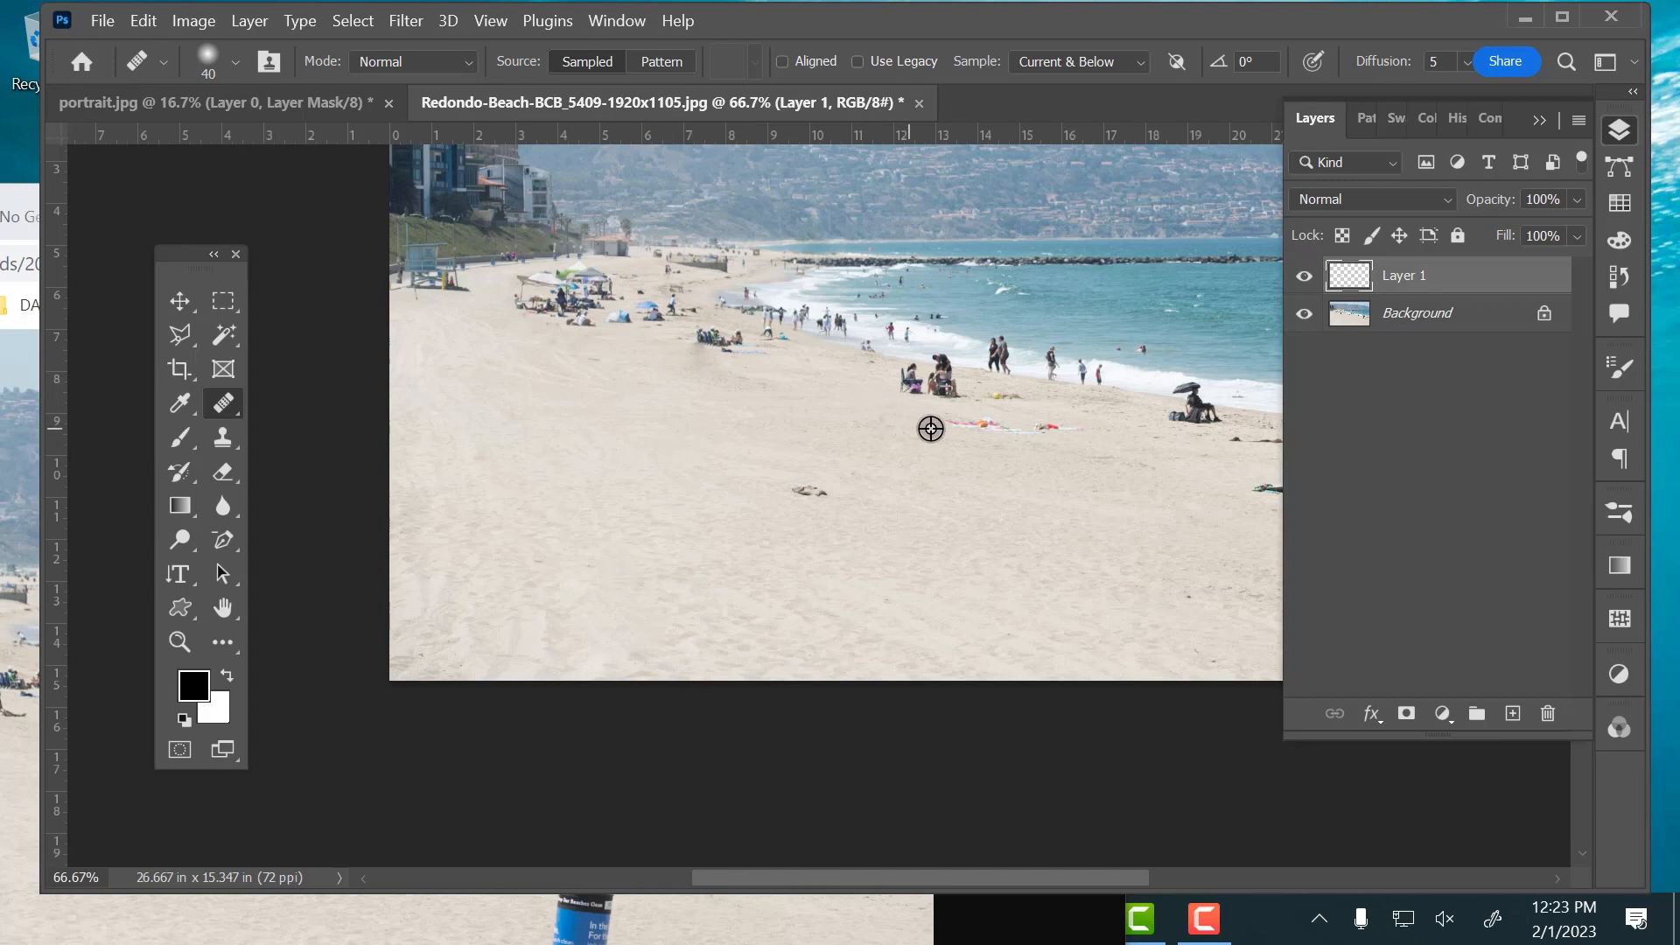
left_click_drag(949, 425, 1077, 433)
left_click(858, 498, "alt")
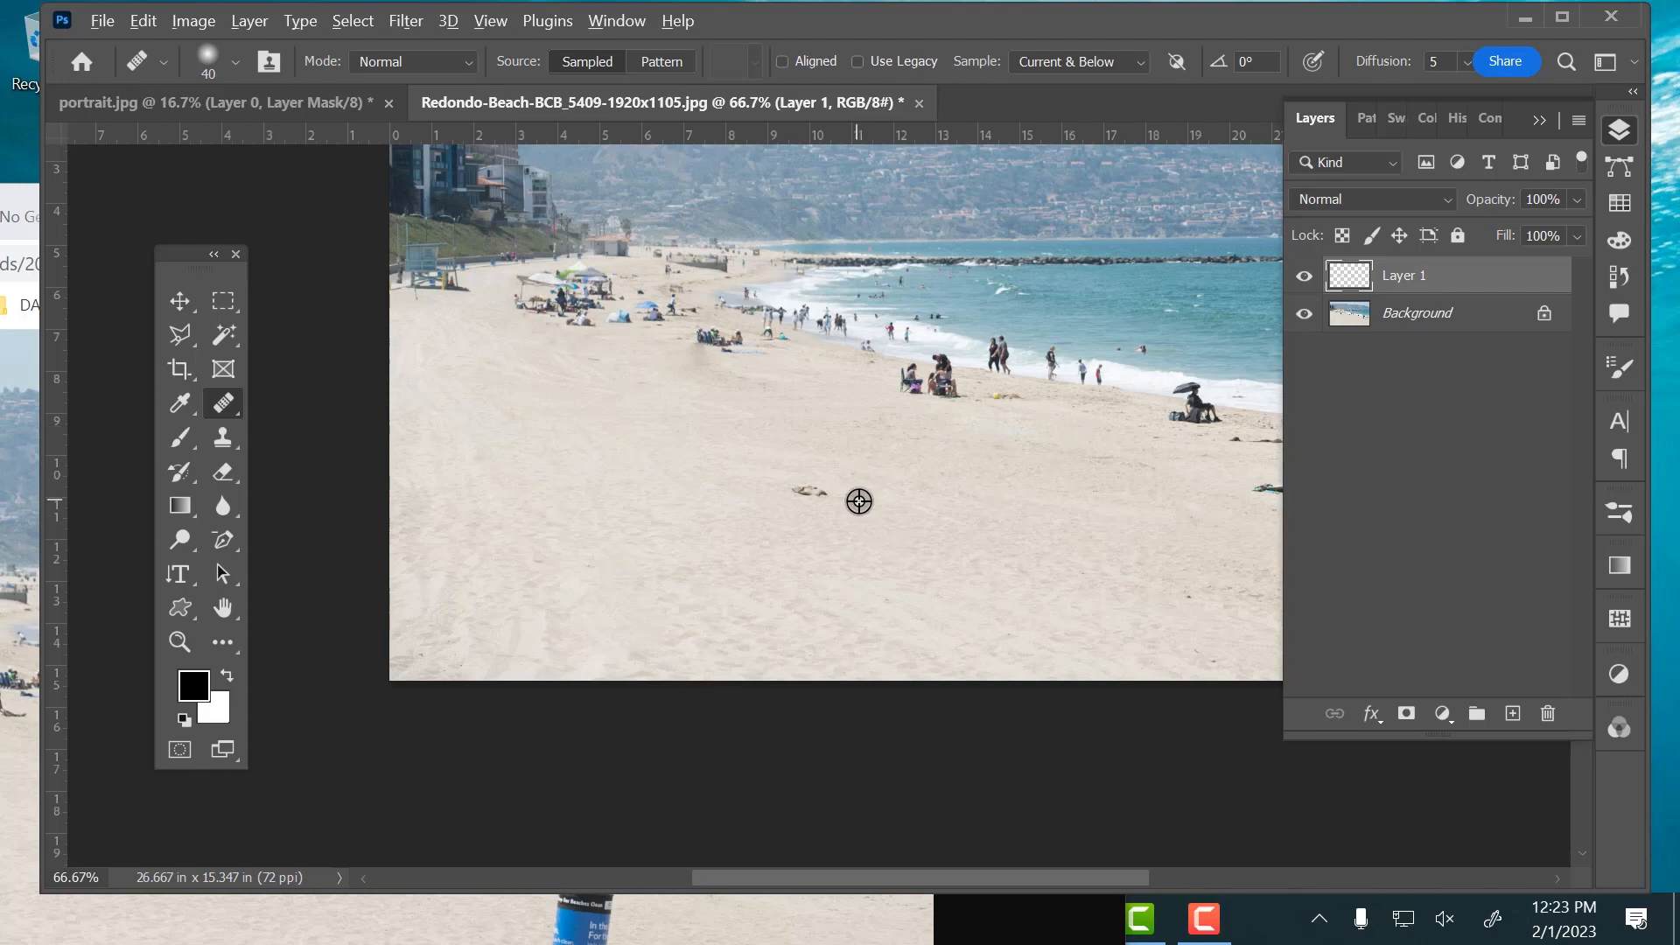
left_click_drag(853, 496, 788, 487)
left_click(796, 484)
scroll(982, 462, "down", 2)
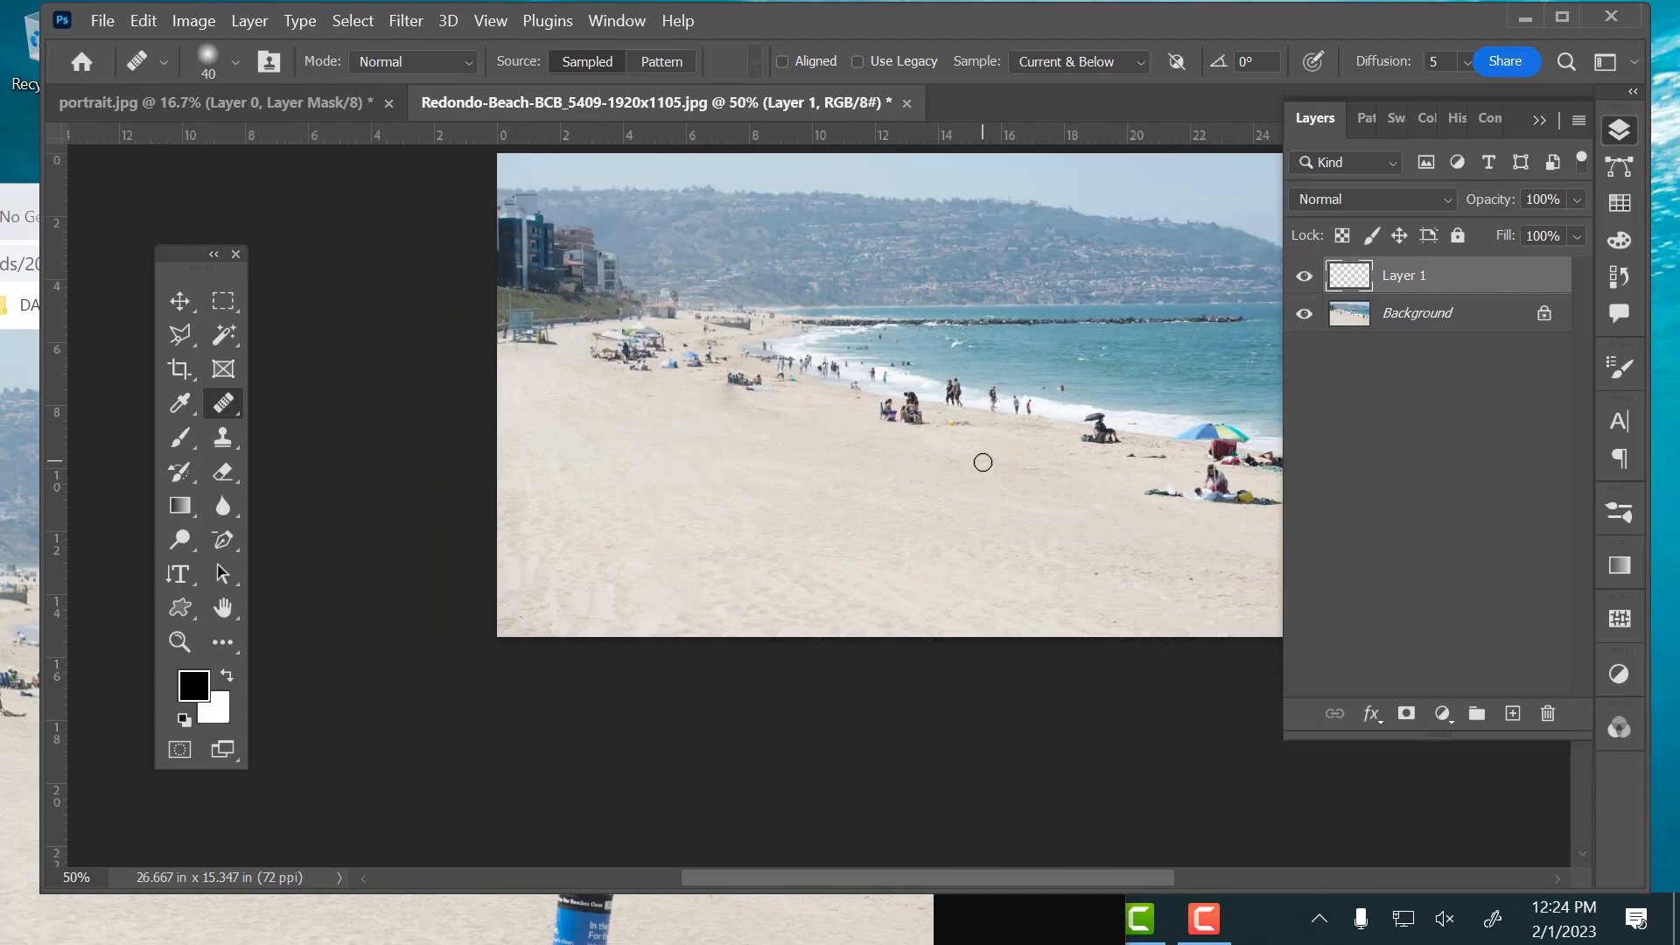
left_click_drag(934, 404, 814, 386)
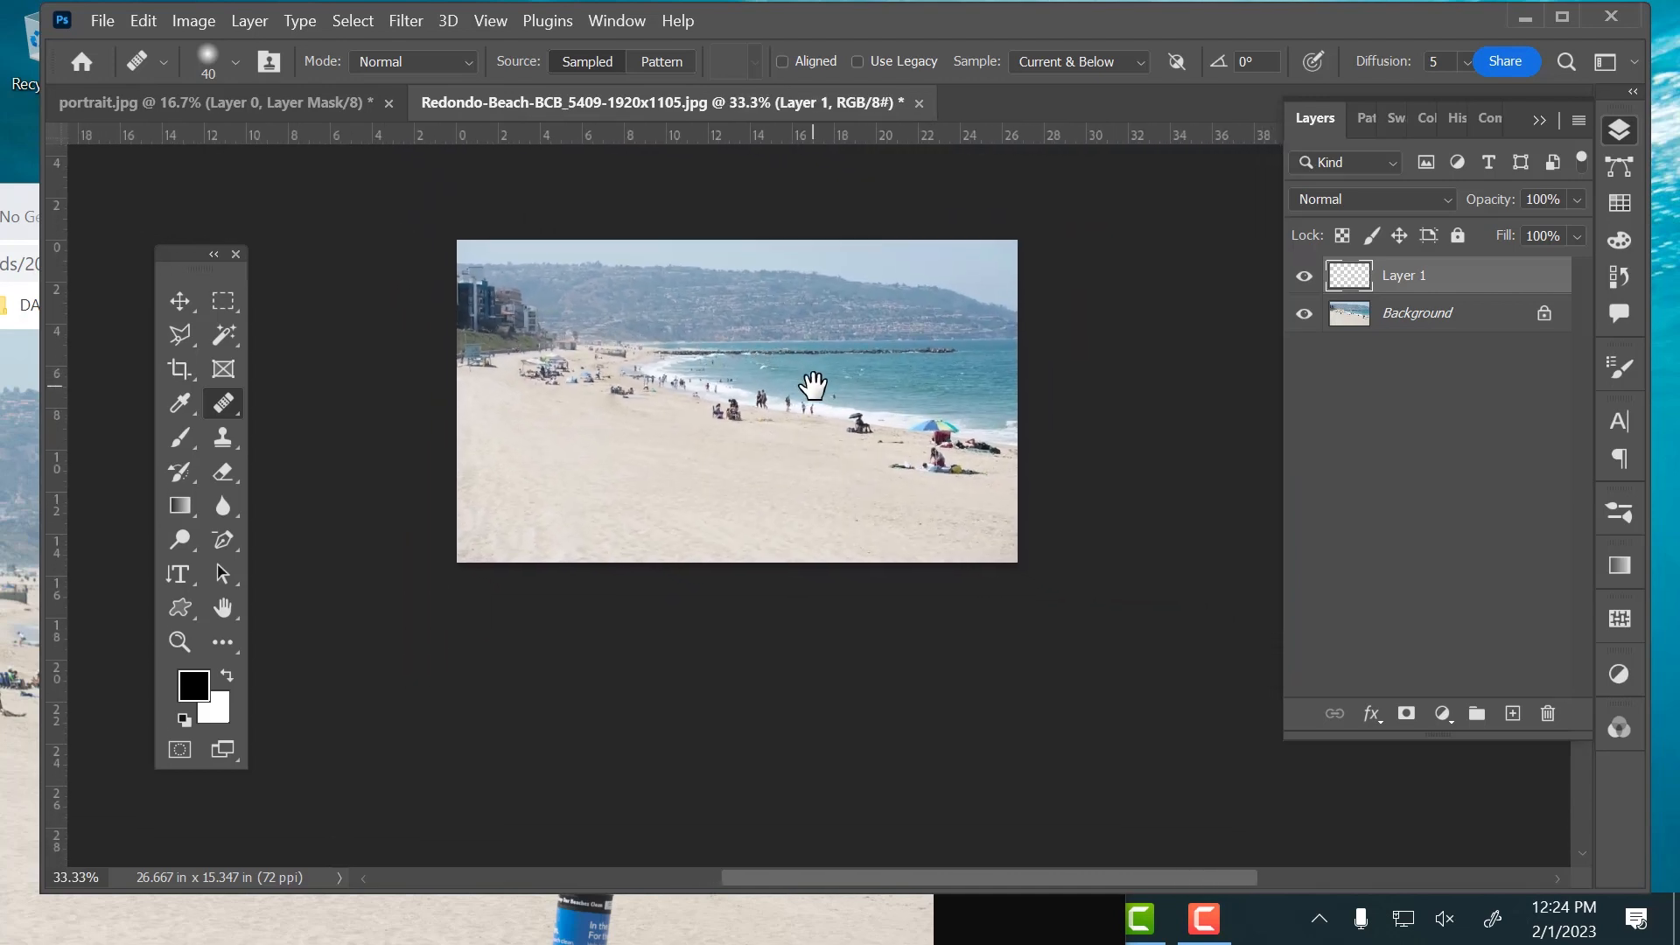